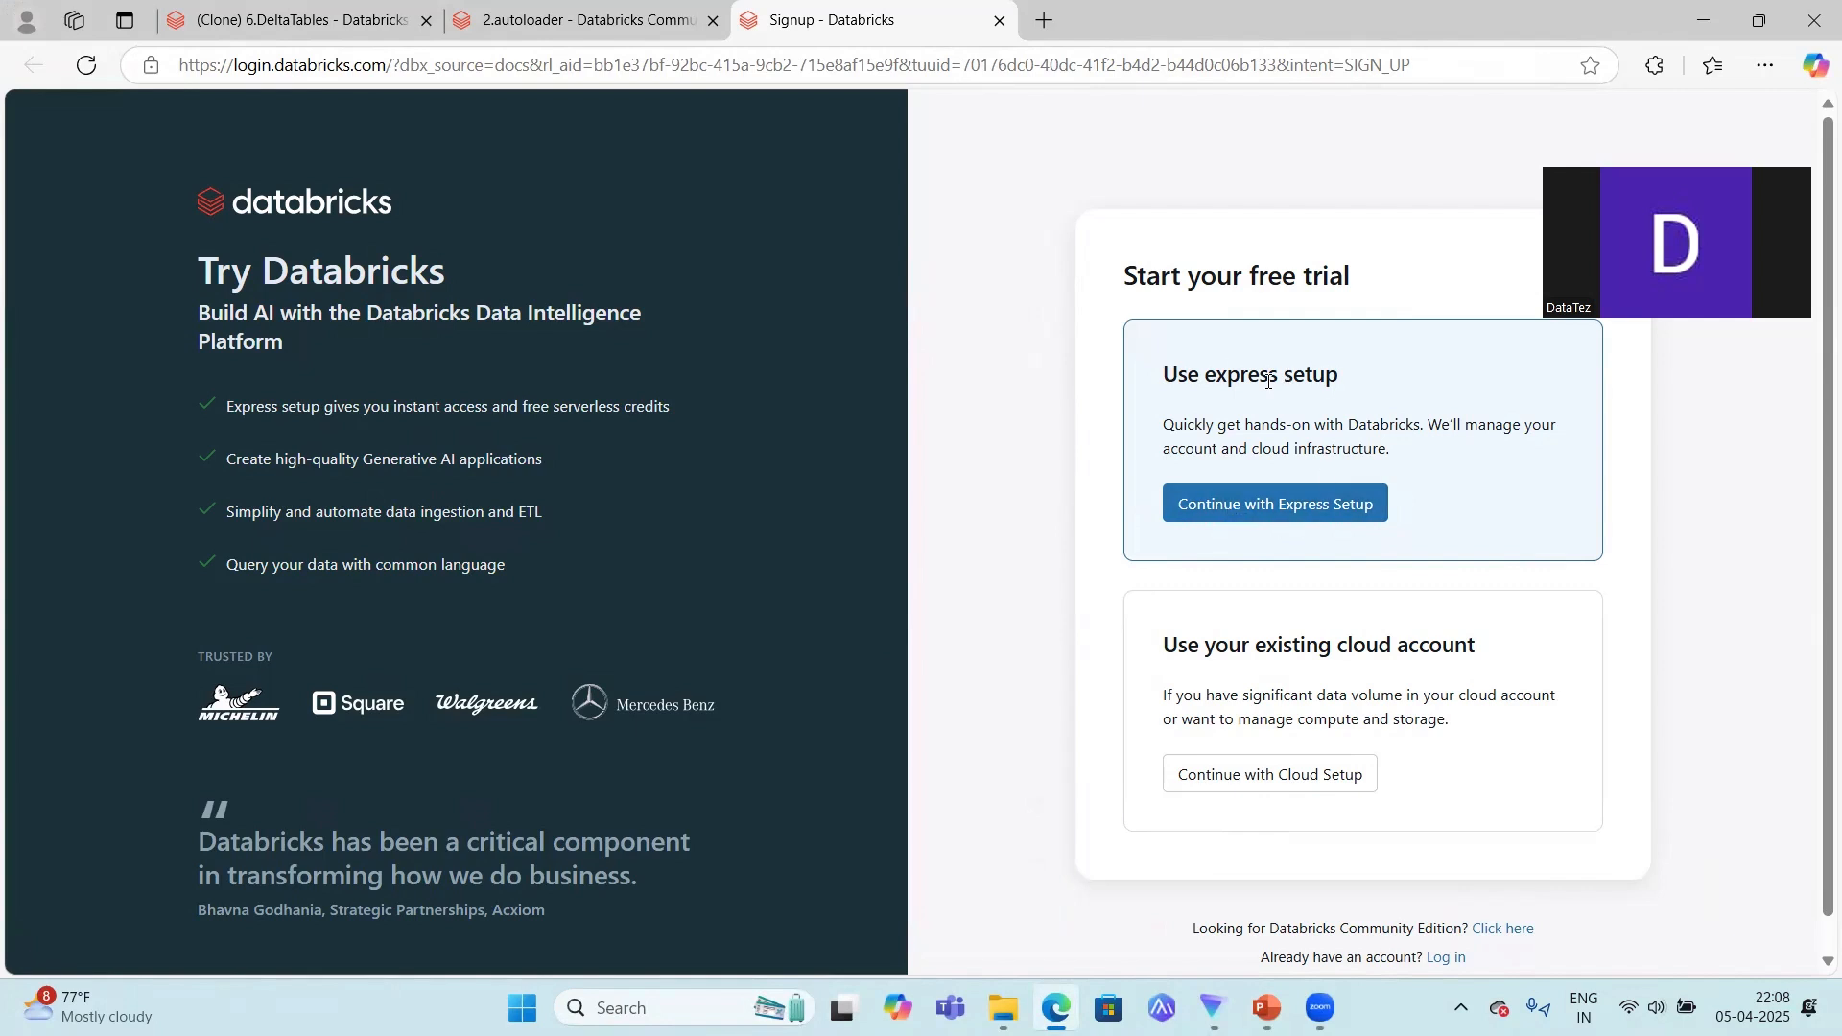
Begin the free trial with express setup and sign up using the DataTez Google account.
left_click(1298, 515)
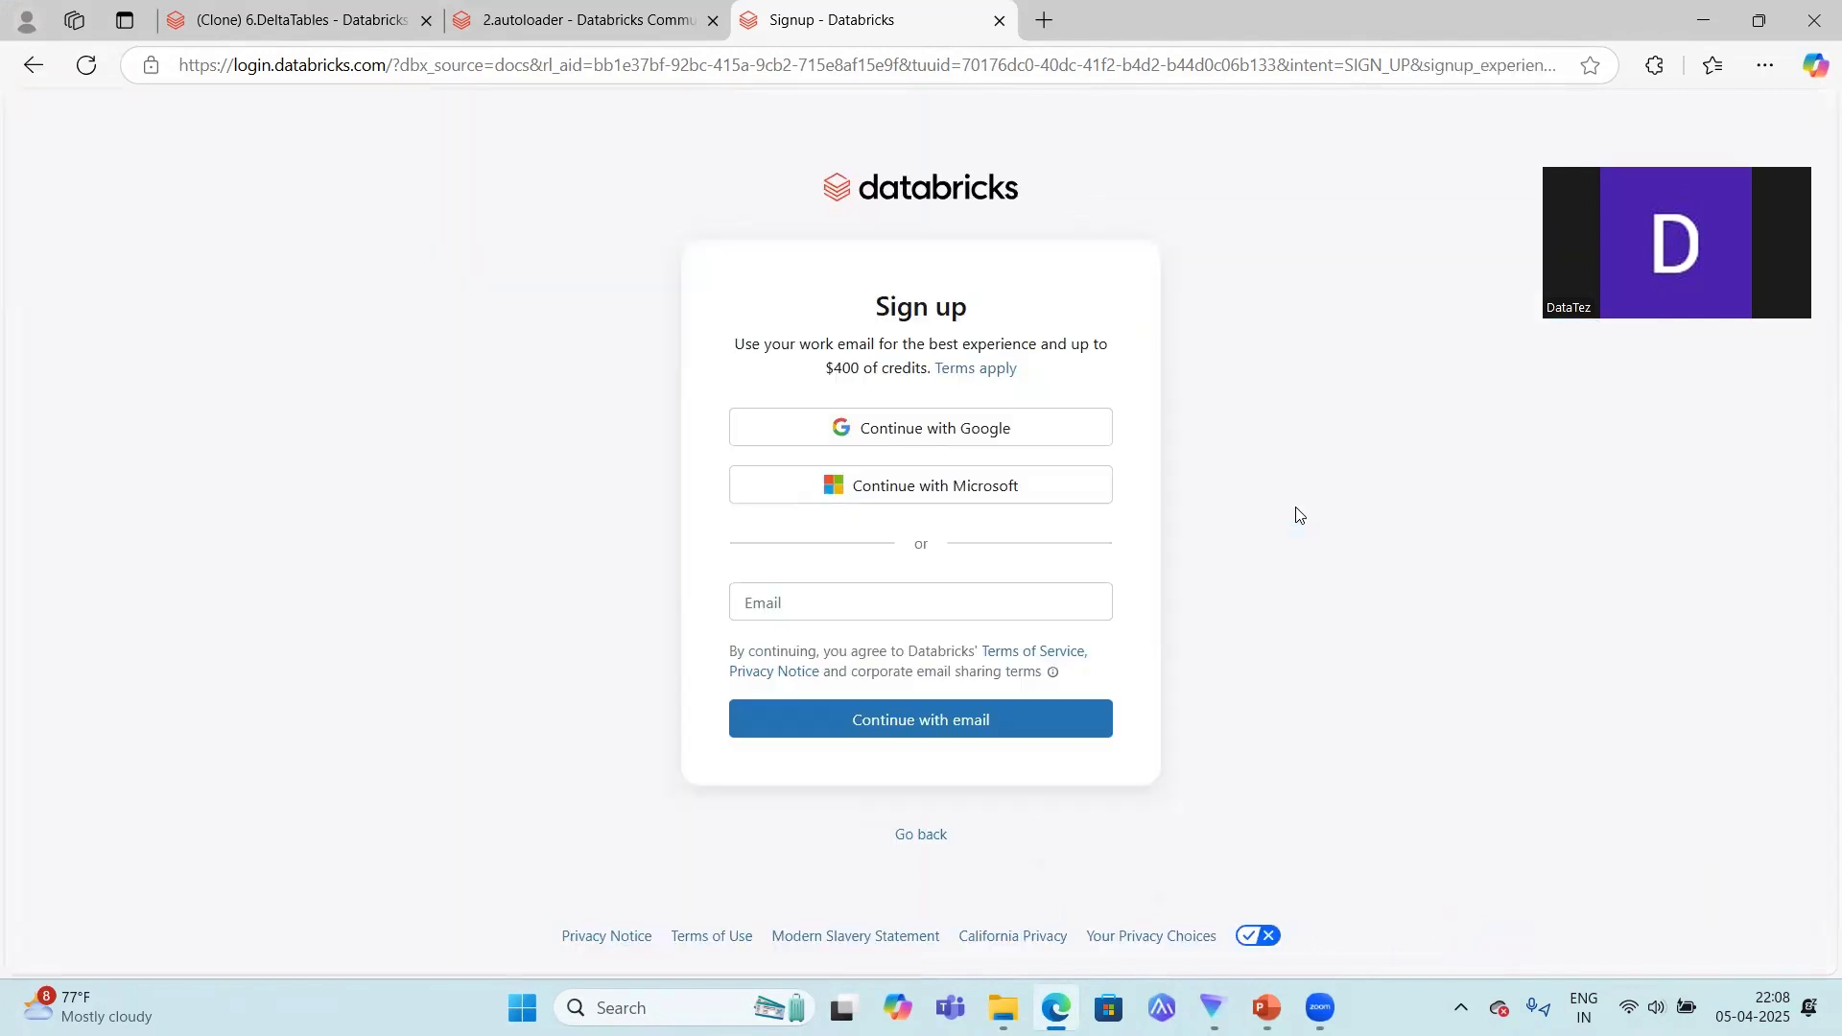
left_click(977, 591)
key("ctrl+plus")
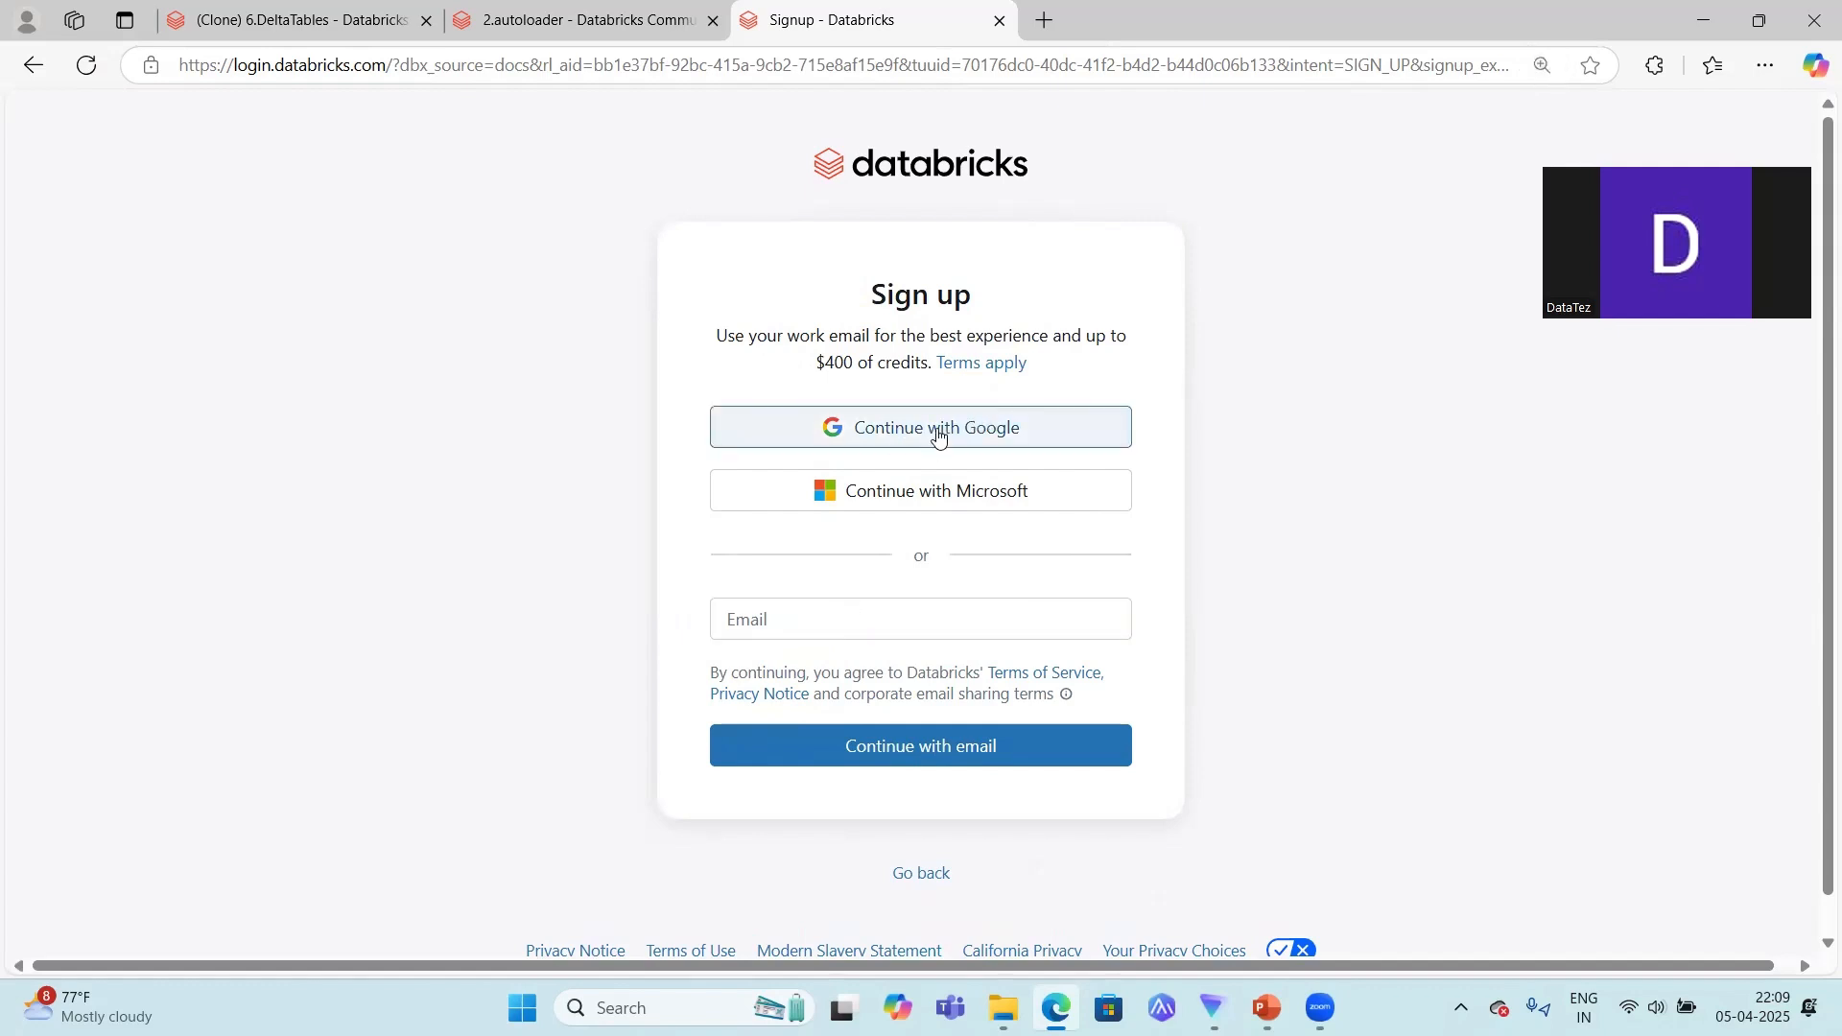
left_click(975, 440)
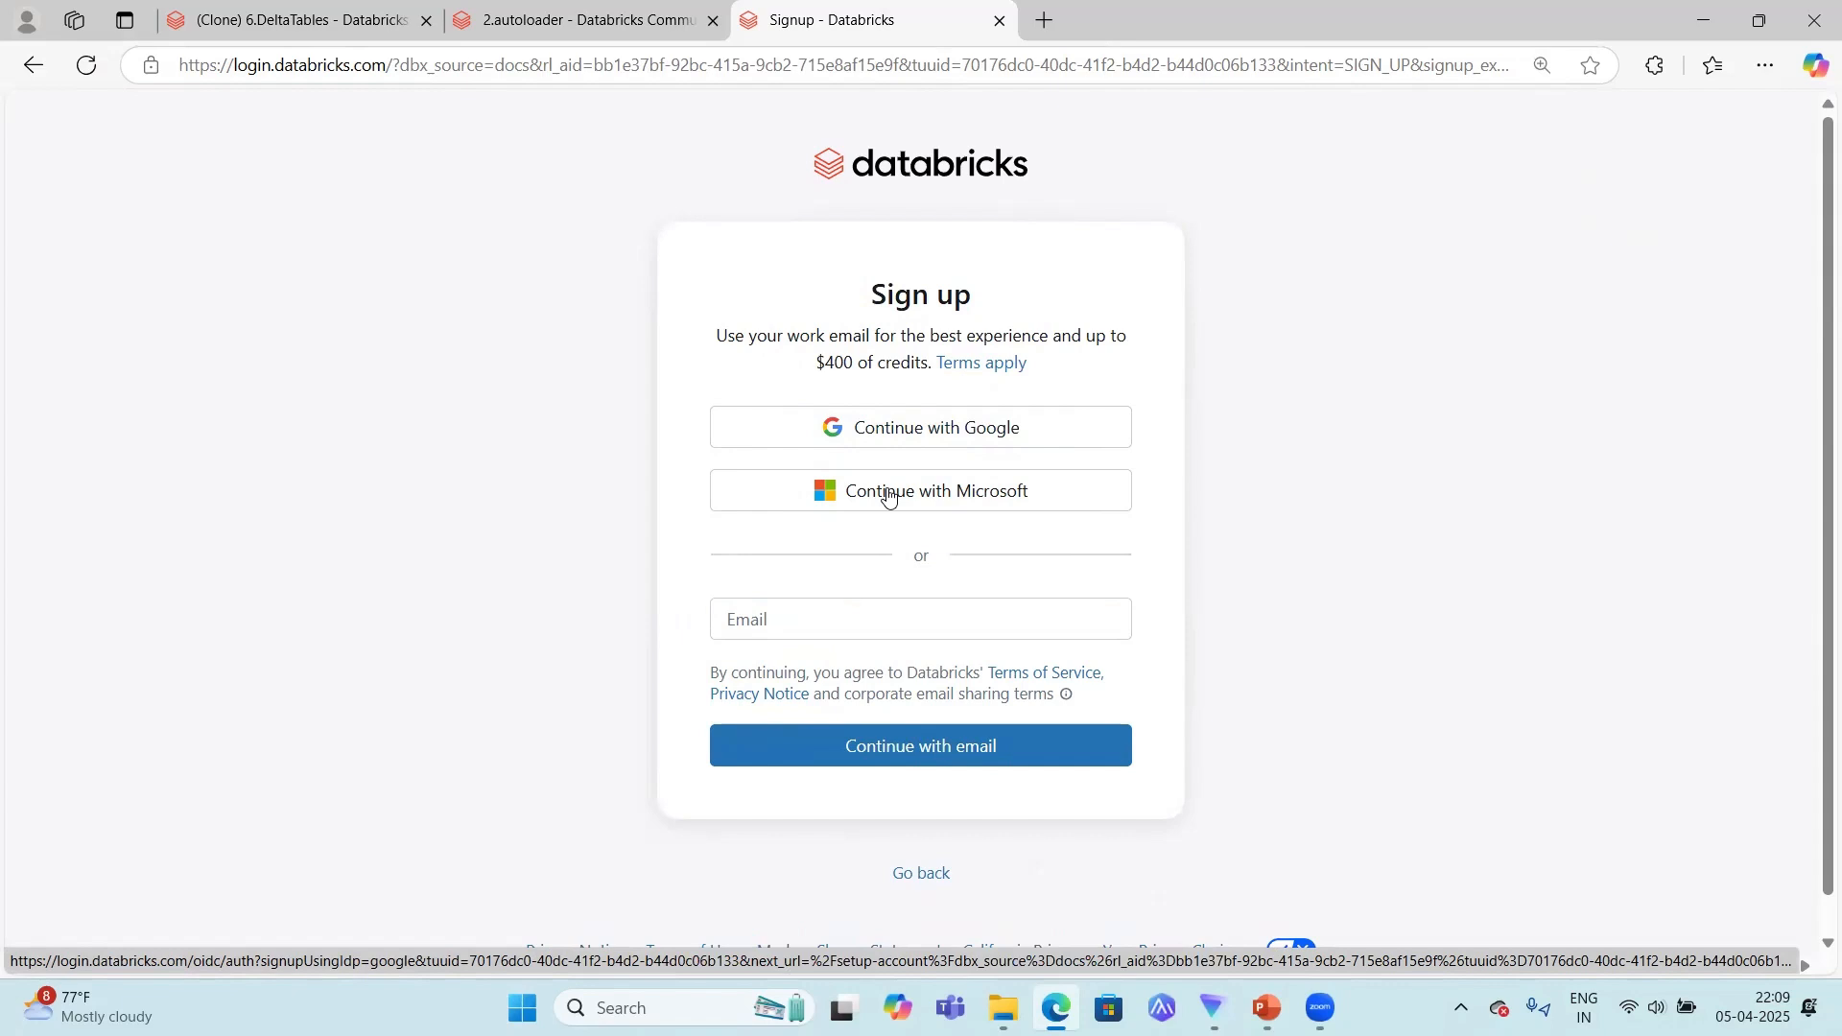
left_click(891, 429)
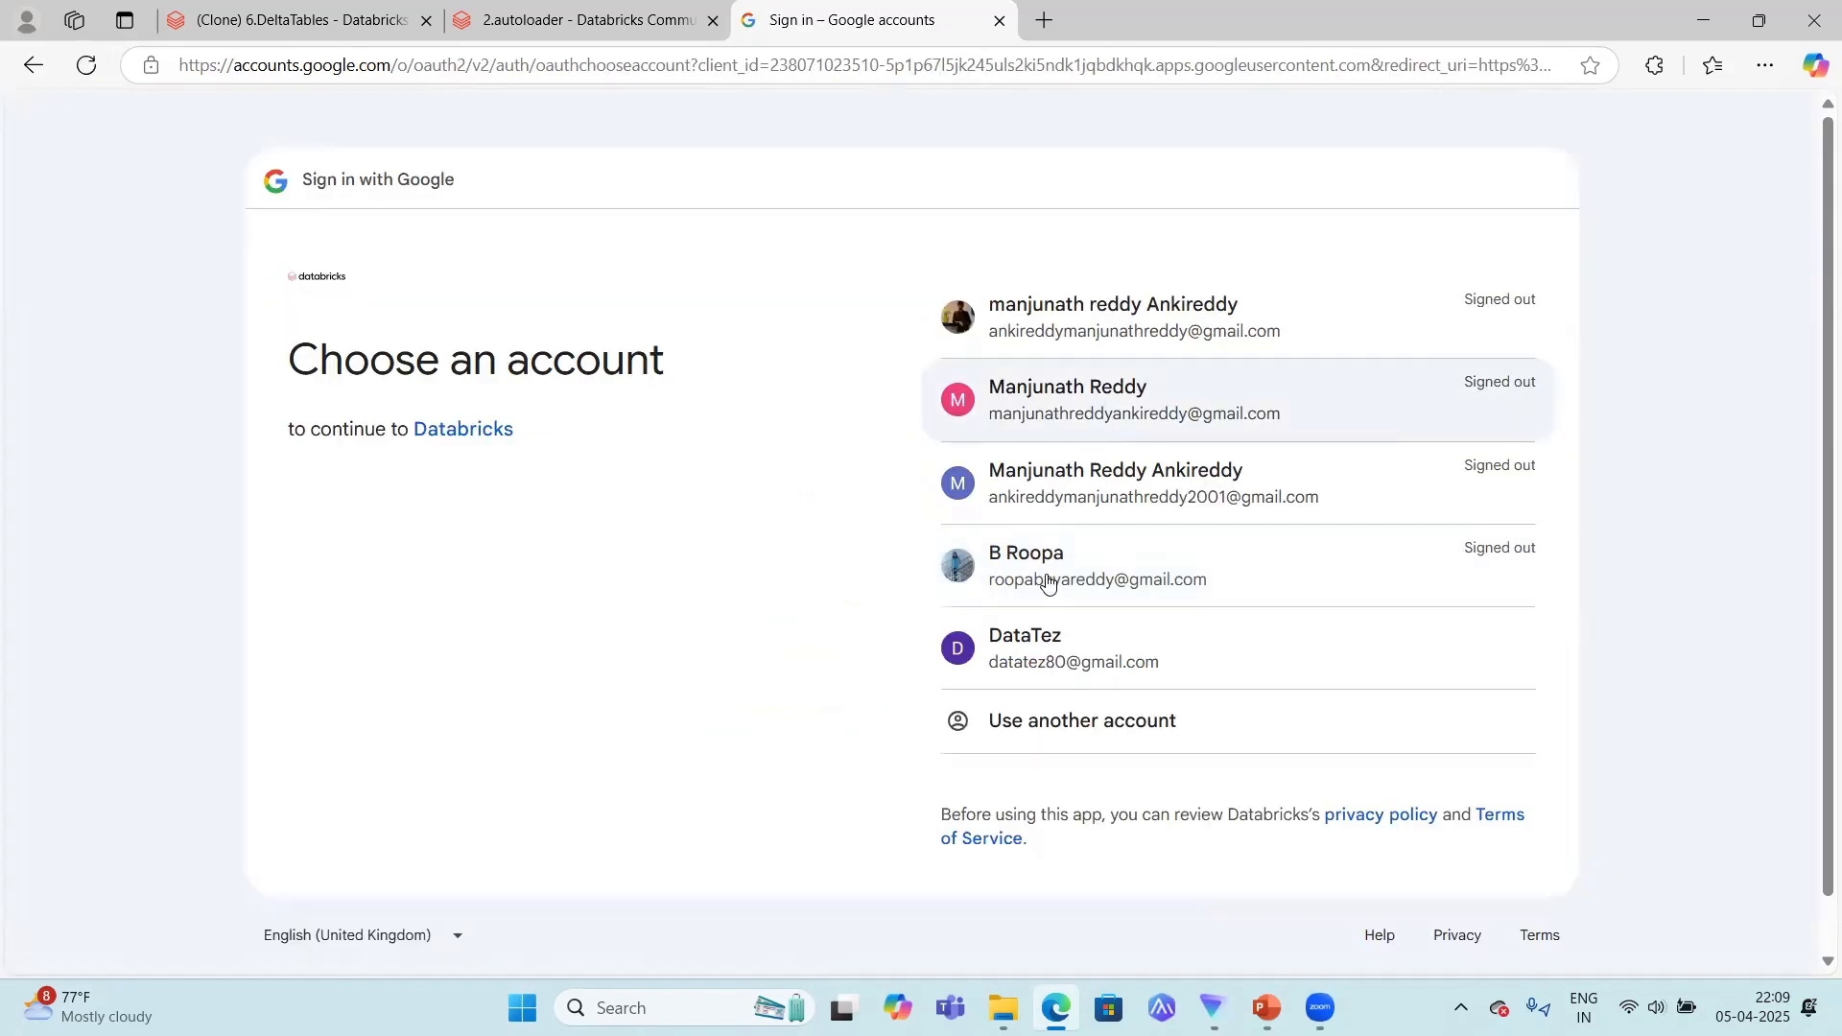
left_click(1036, 656)
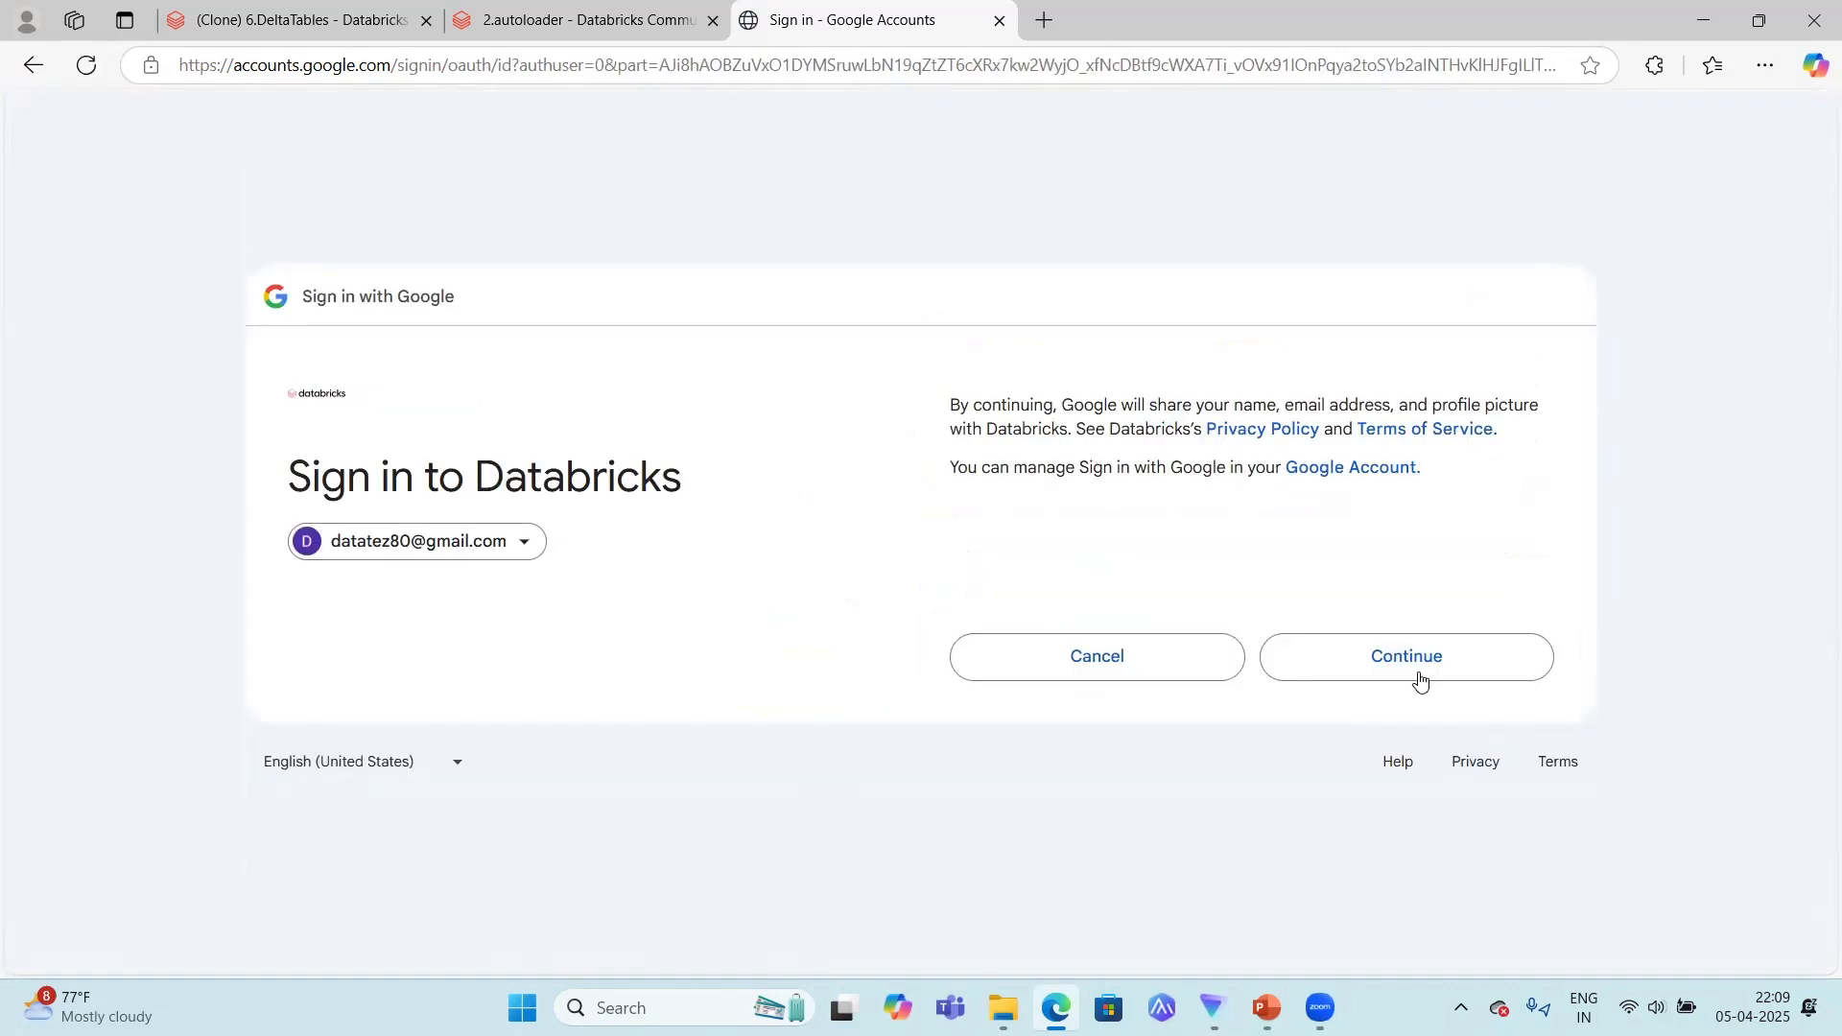
left_click(1419, 675)
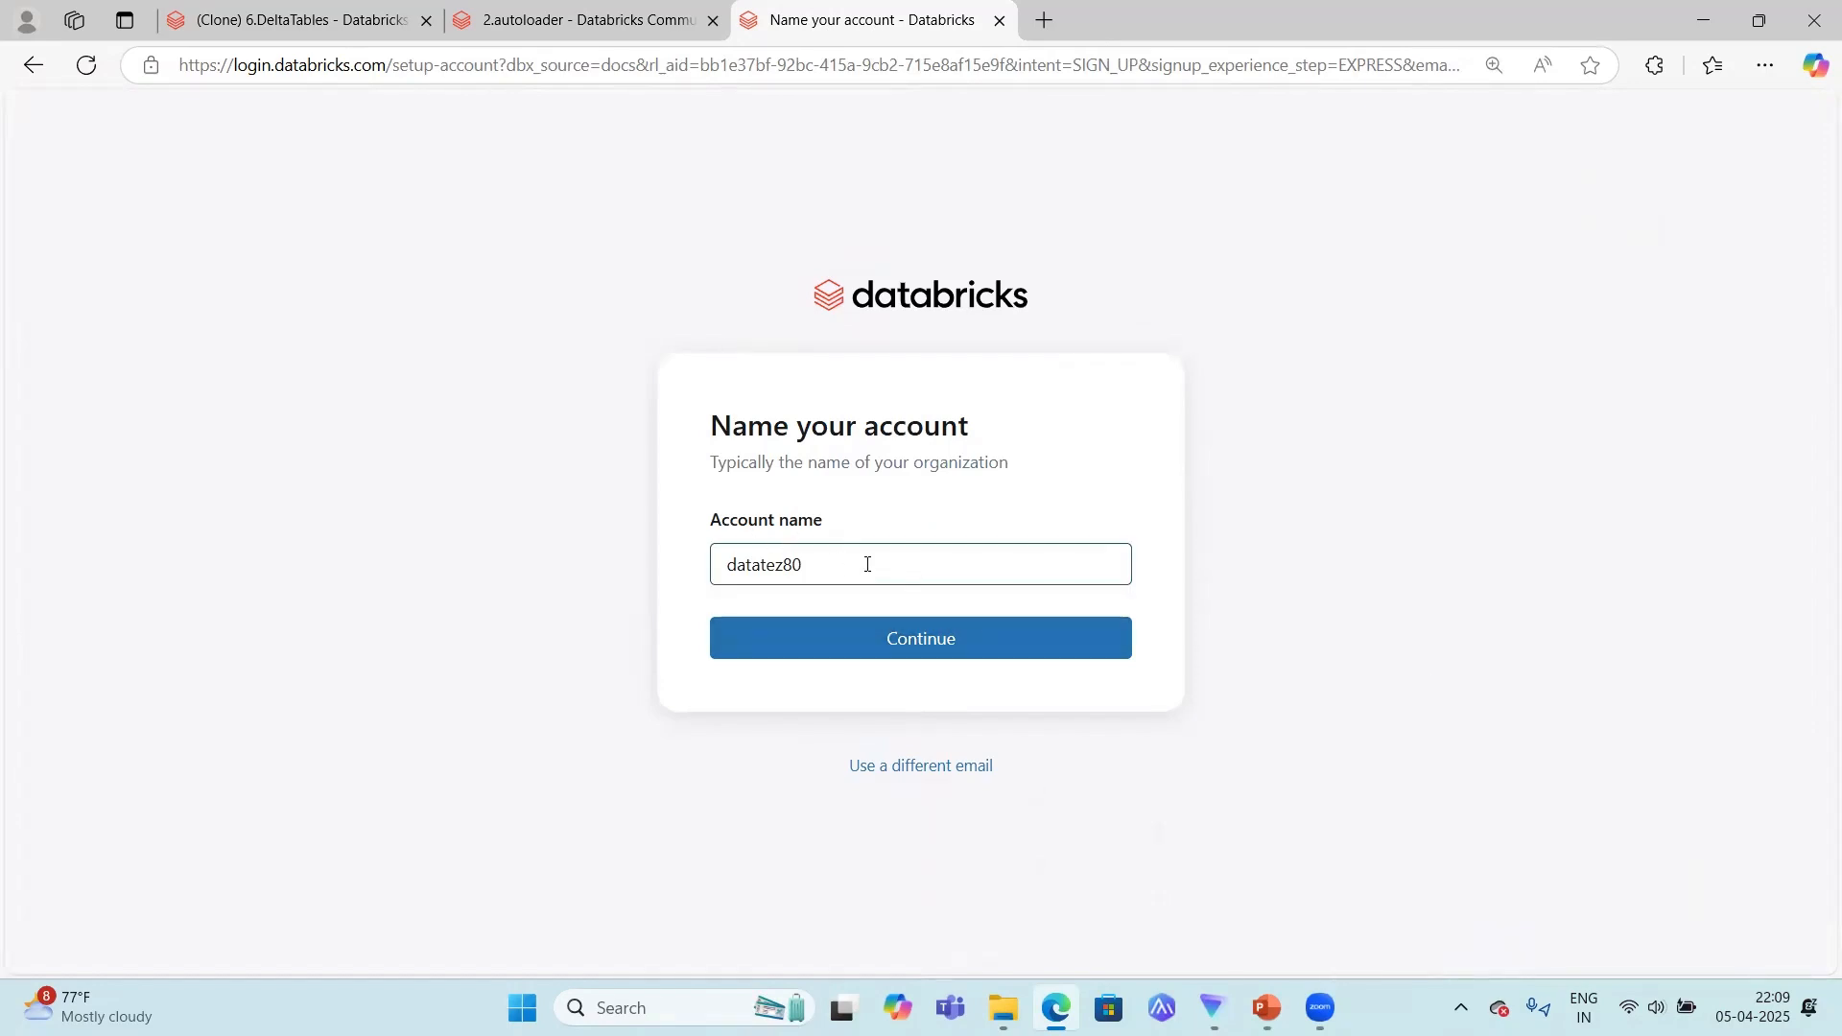
Accept the suggested account name, choose India as the country, and complete the account setup.
left_click(925, 652)
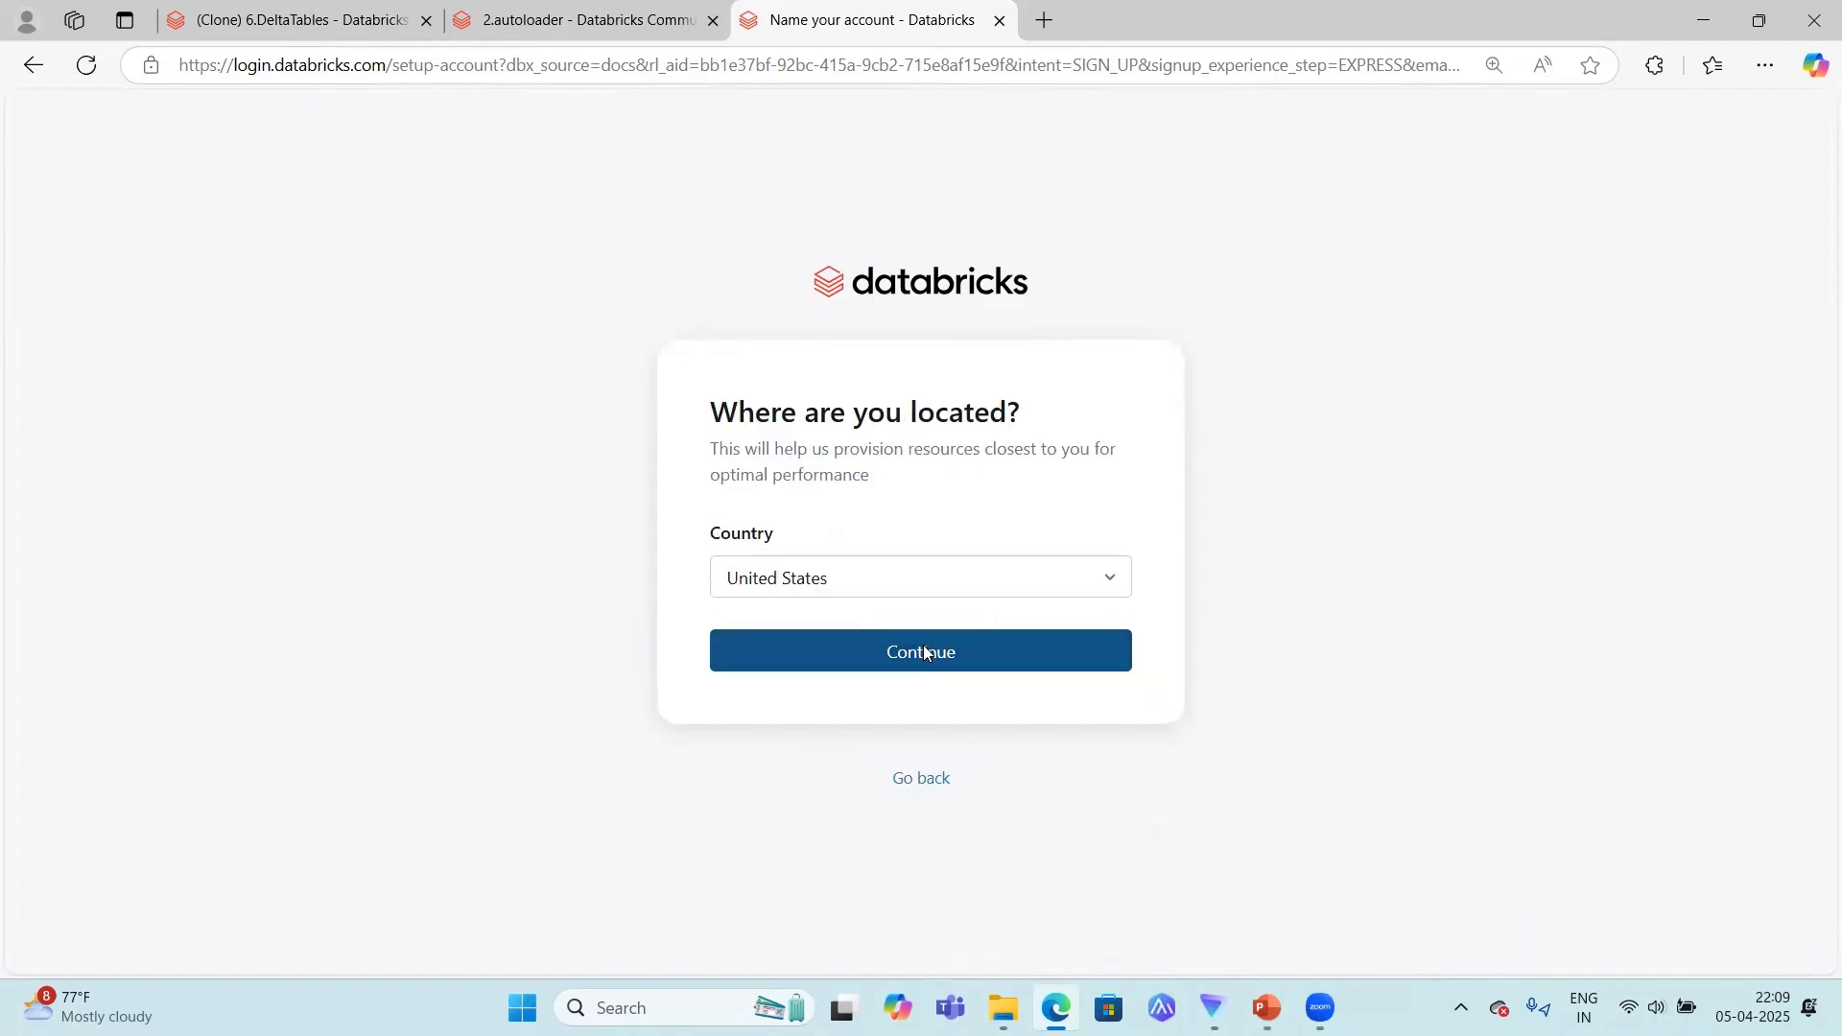
left_click(1025, 588)
type("ind")
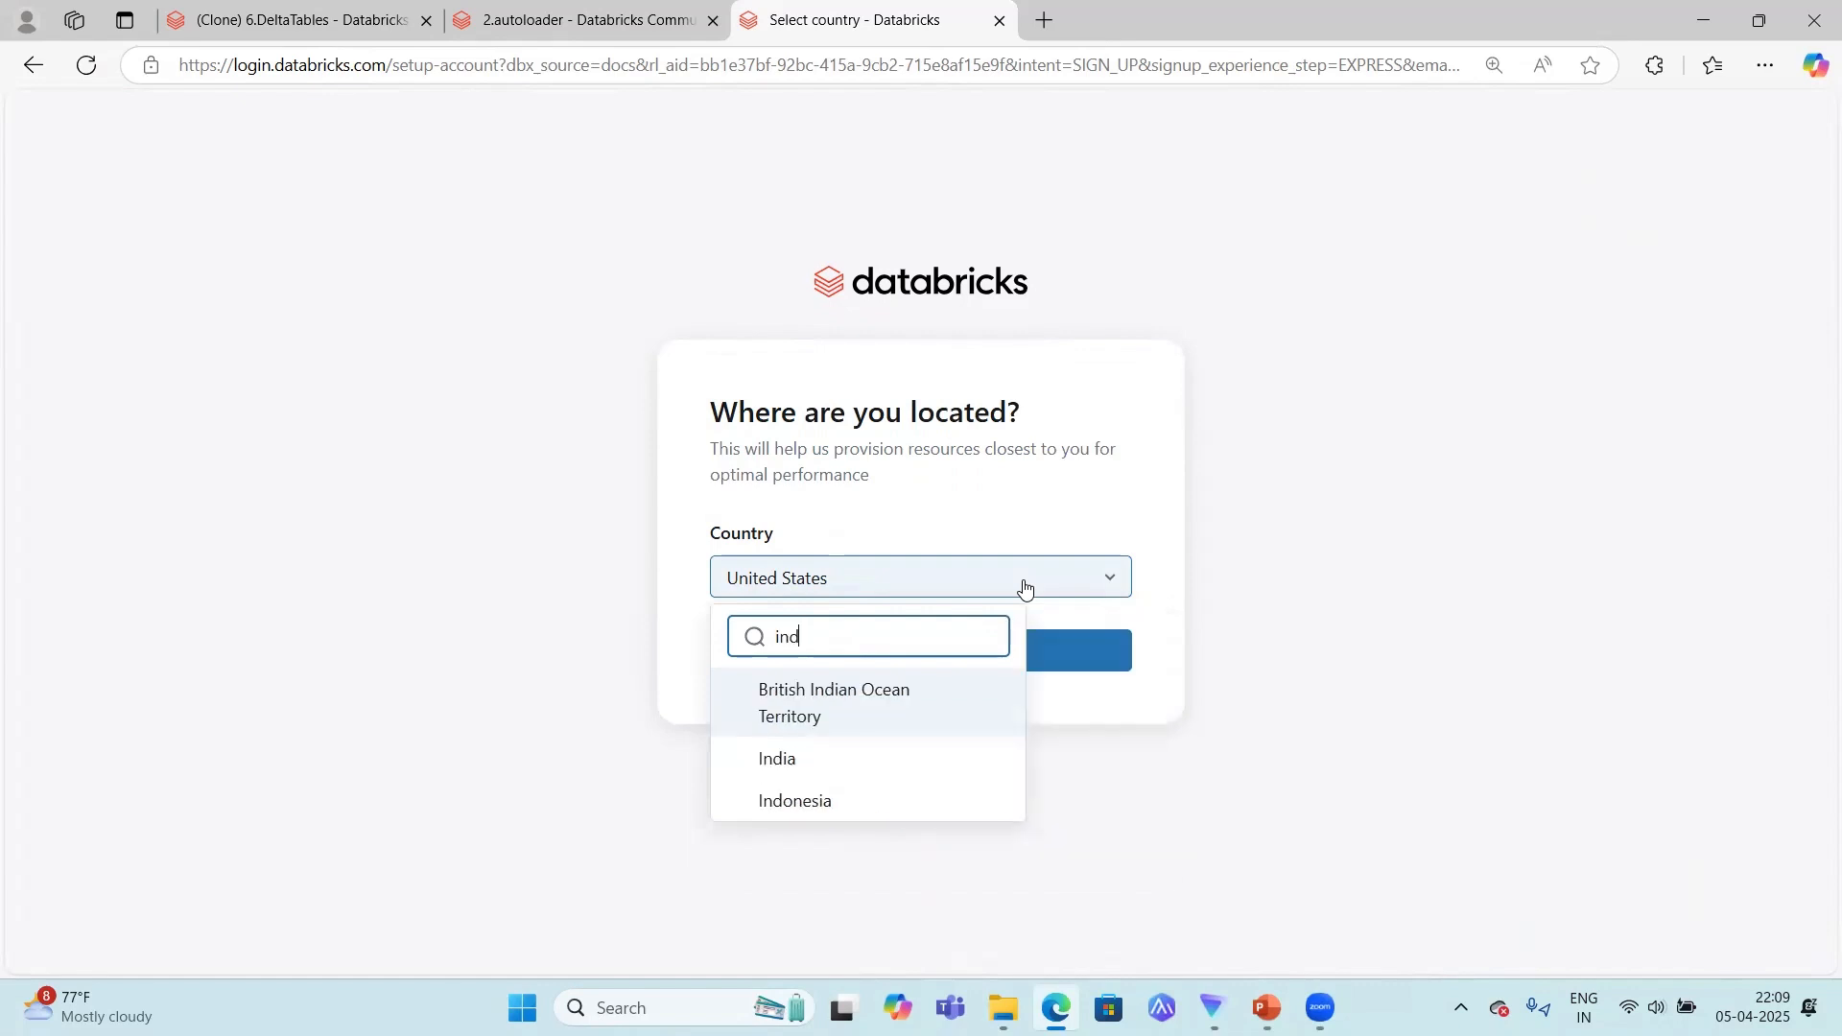
left_click(764, 766)
left_click(973, 658)
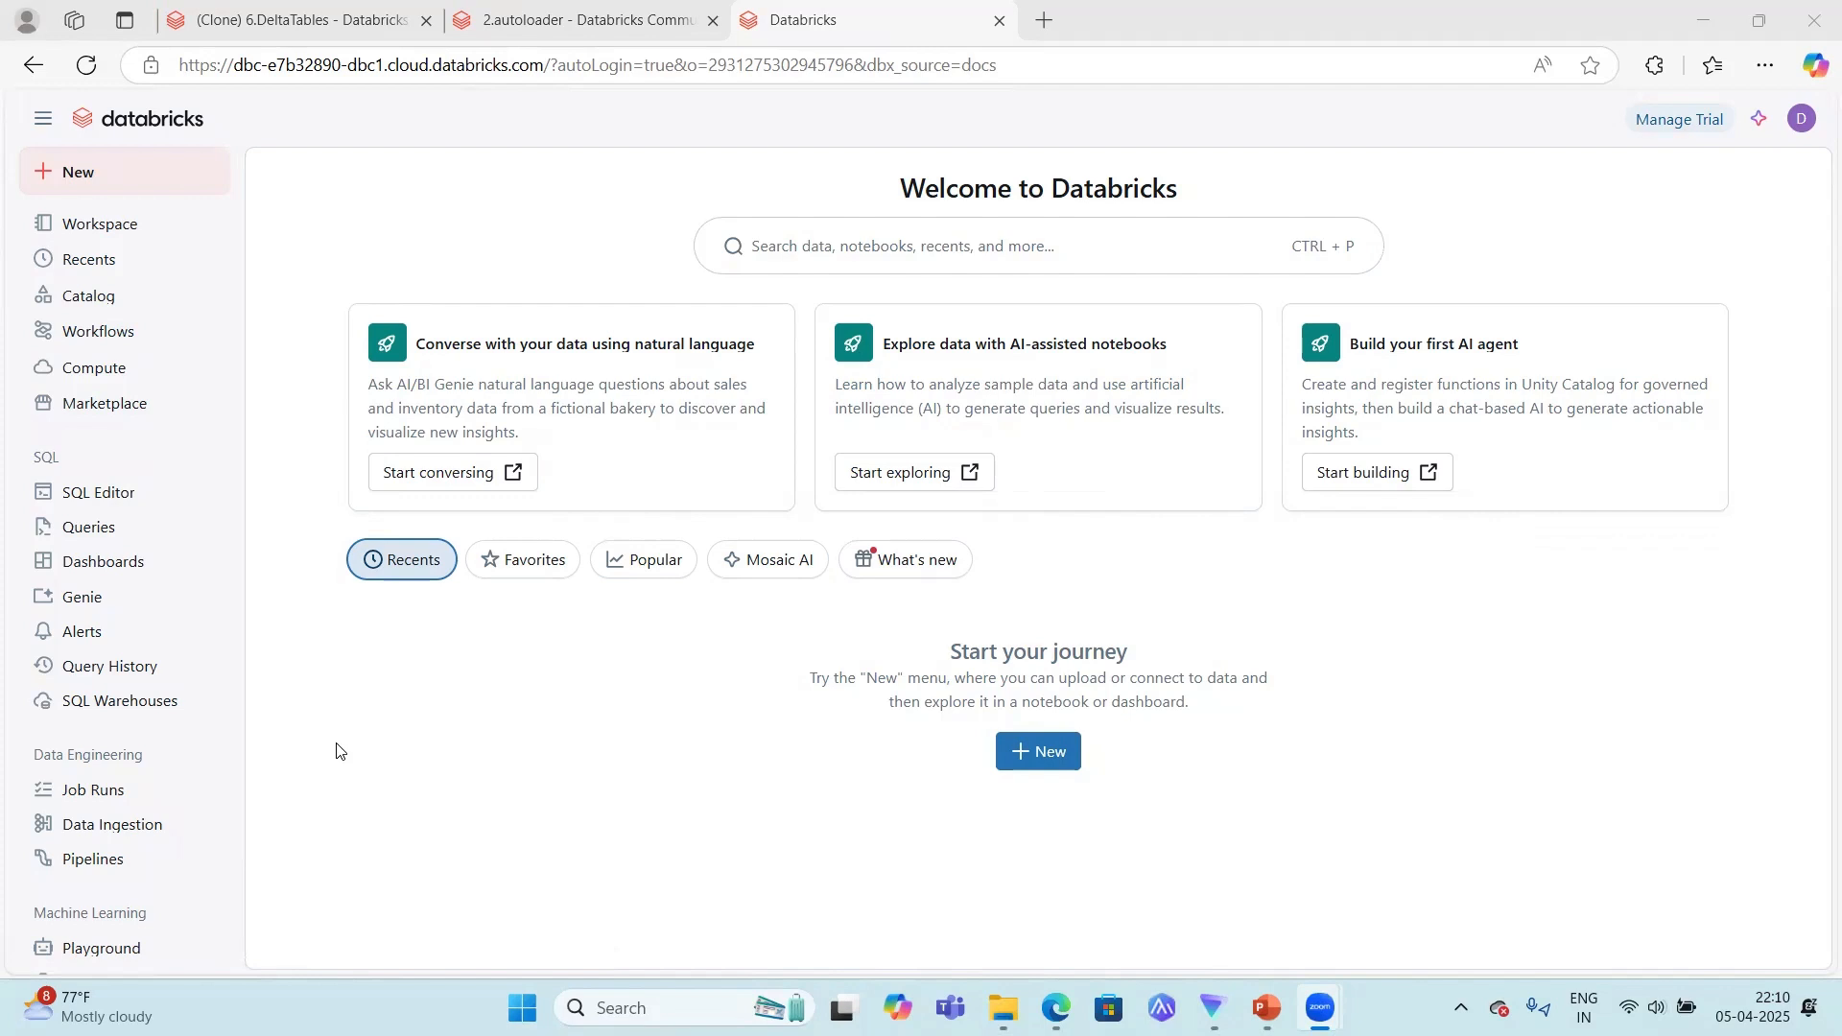
Toggle the navigation sidebar off and back on, and examine which kinds of items can be newly created.
left_click(42, 124)
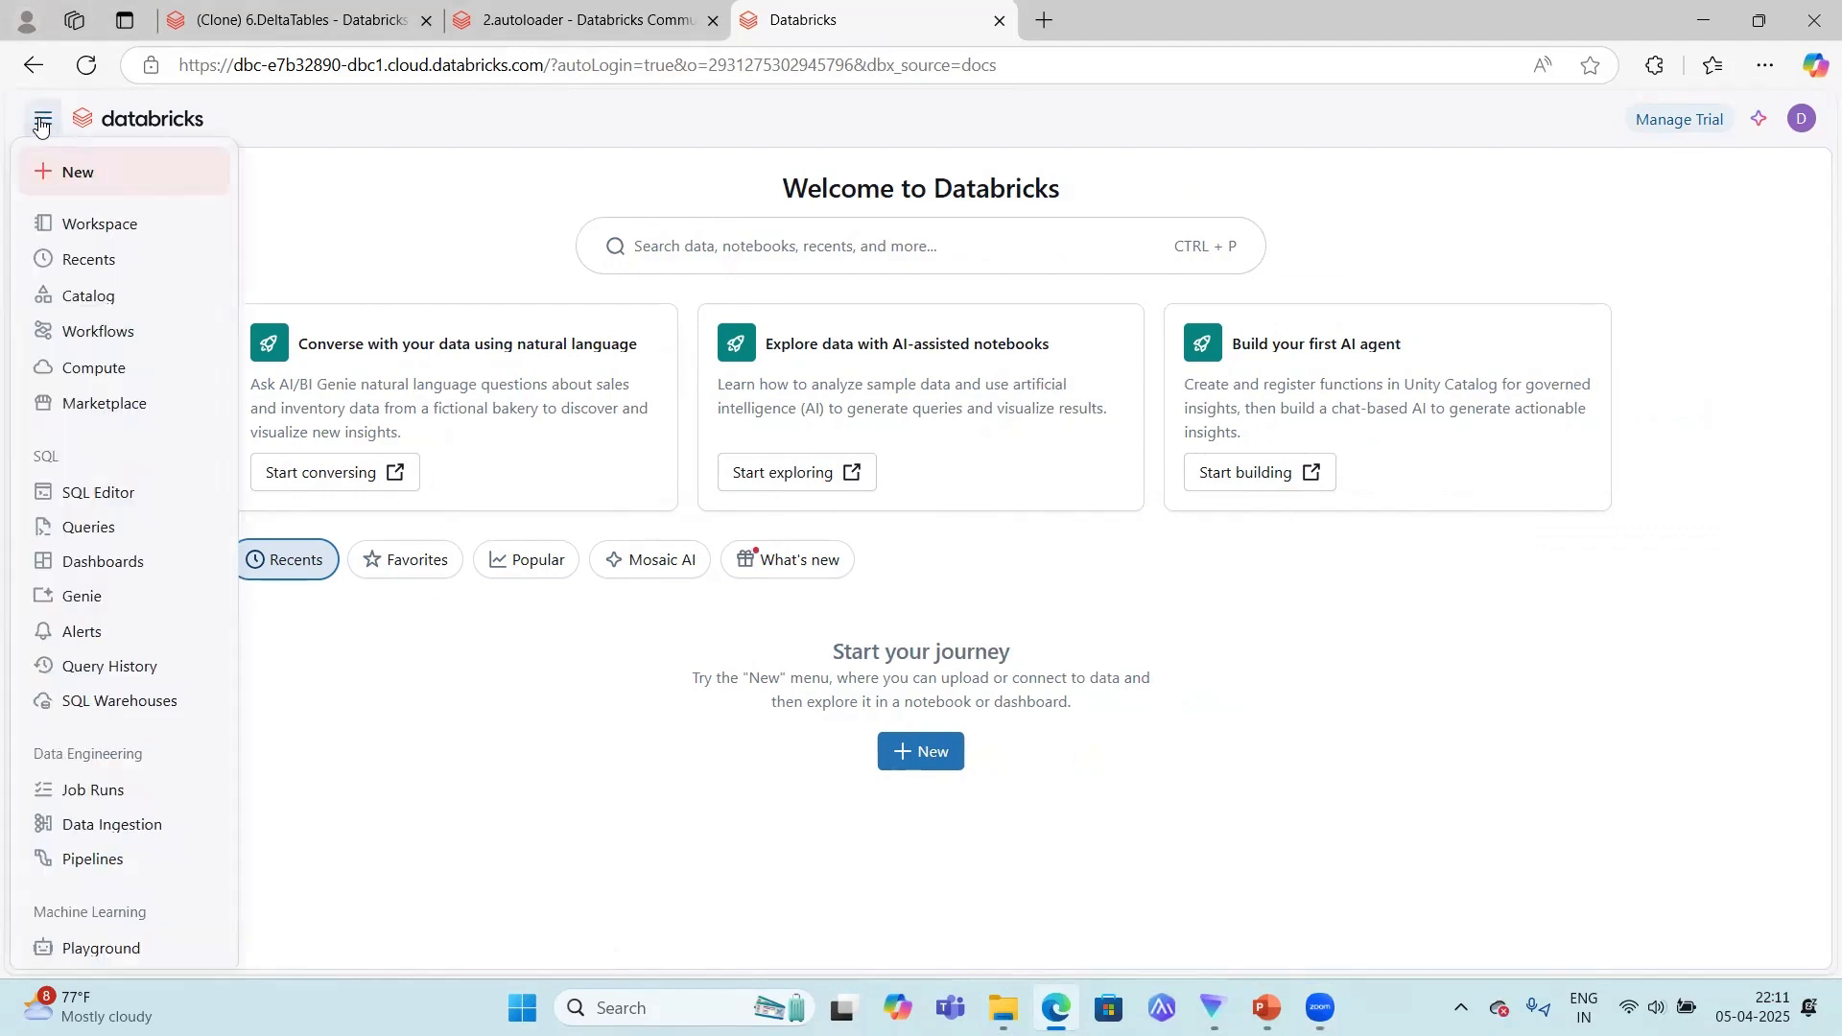
left_click(41, 124)
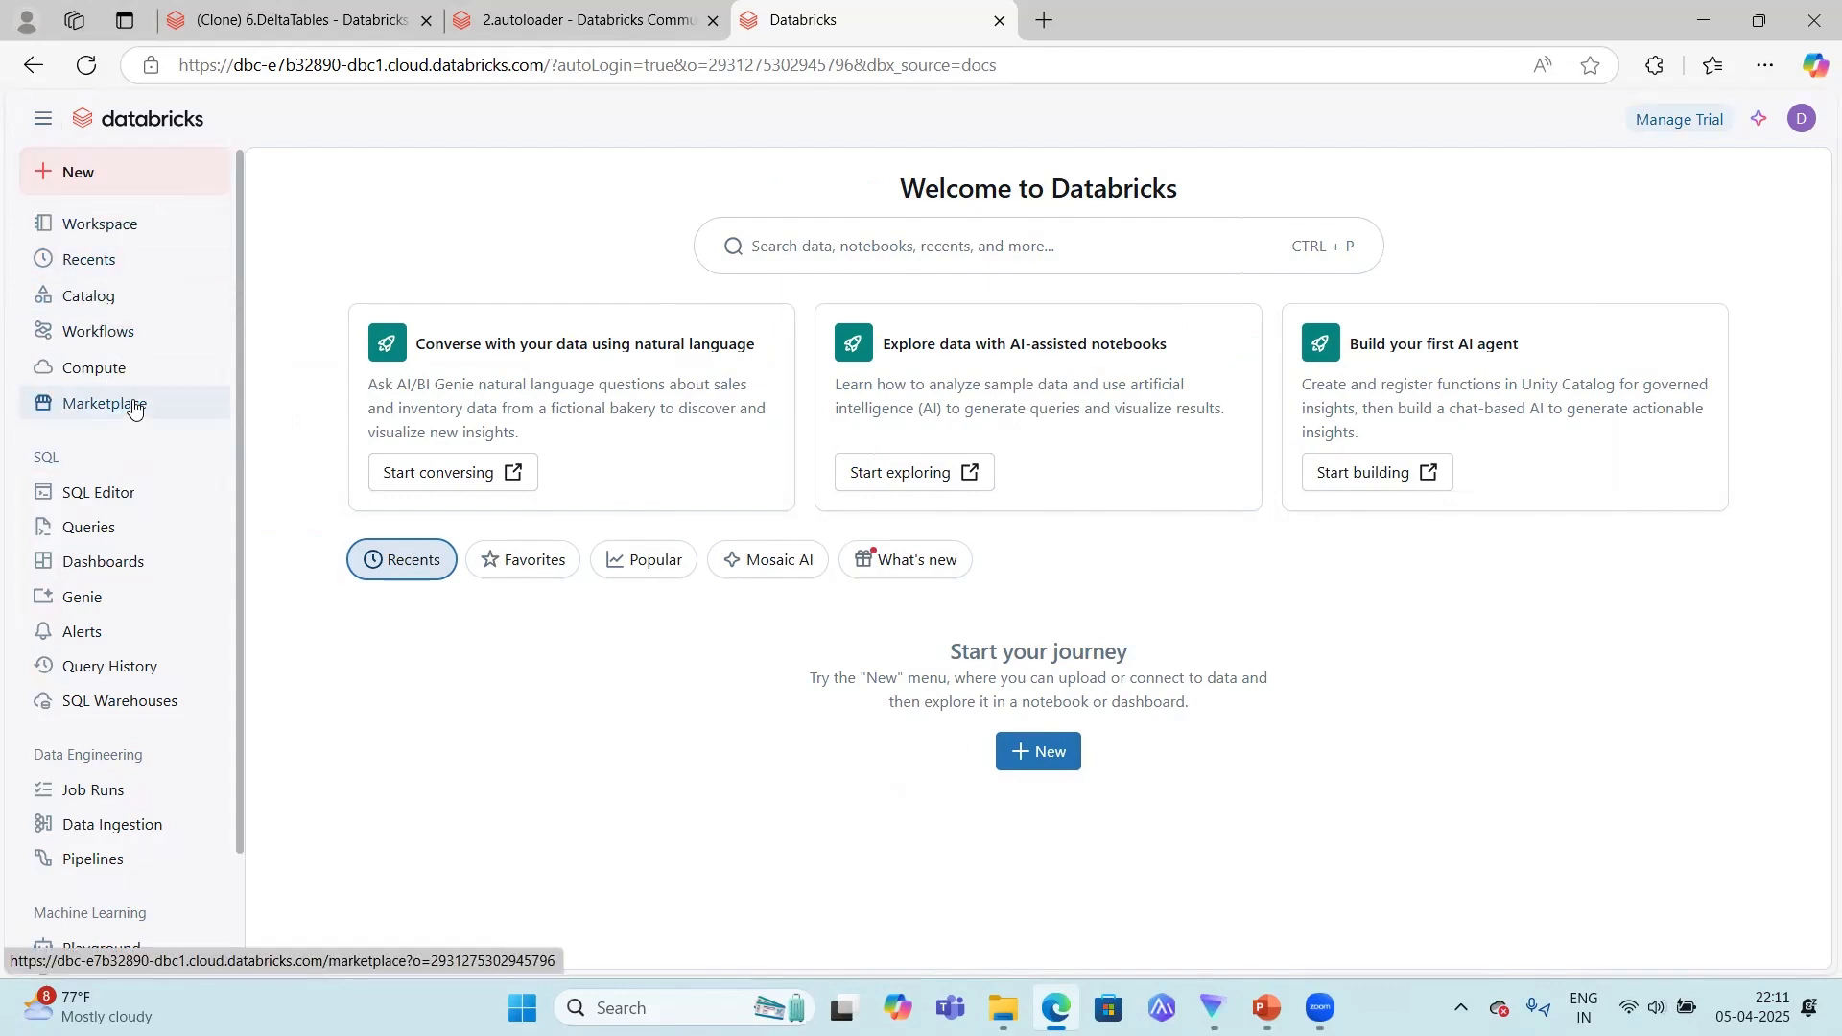
left_click(153, 178)
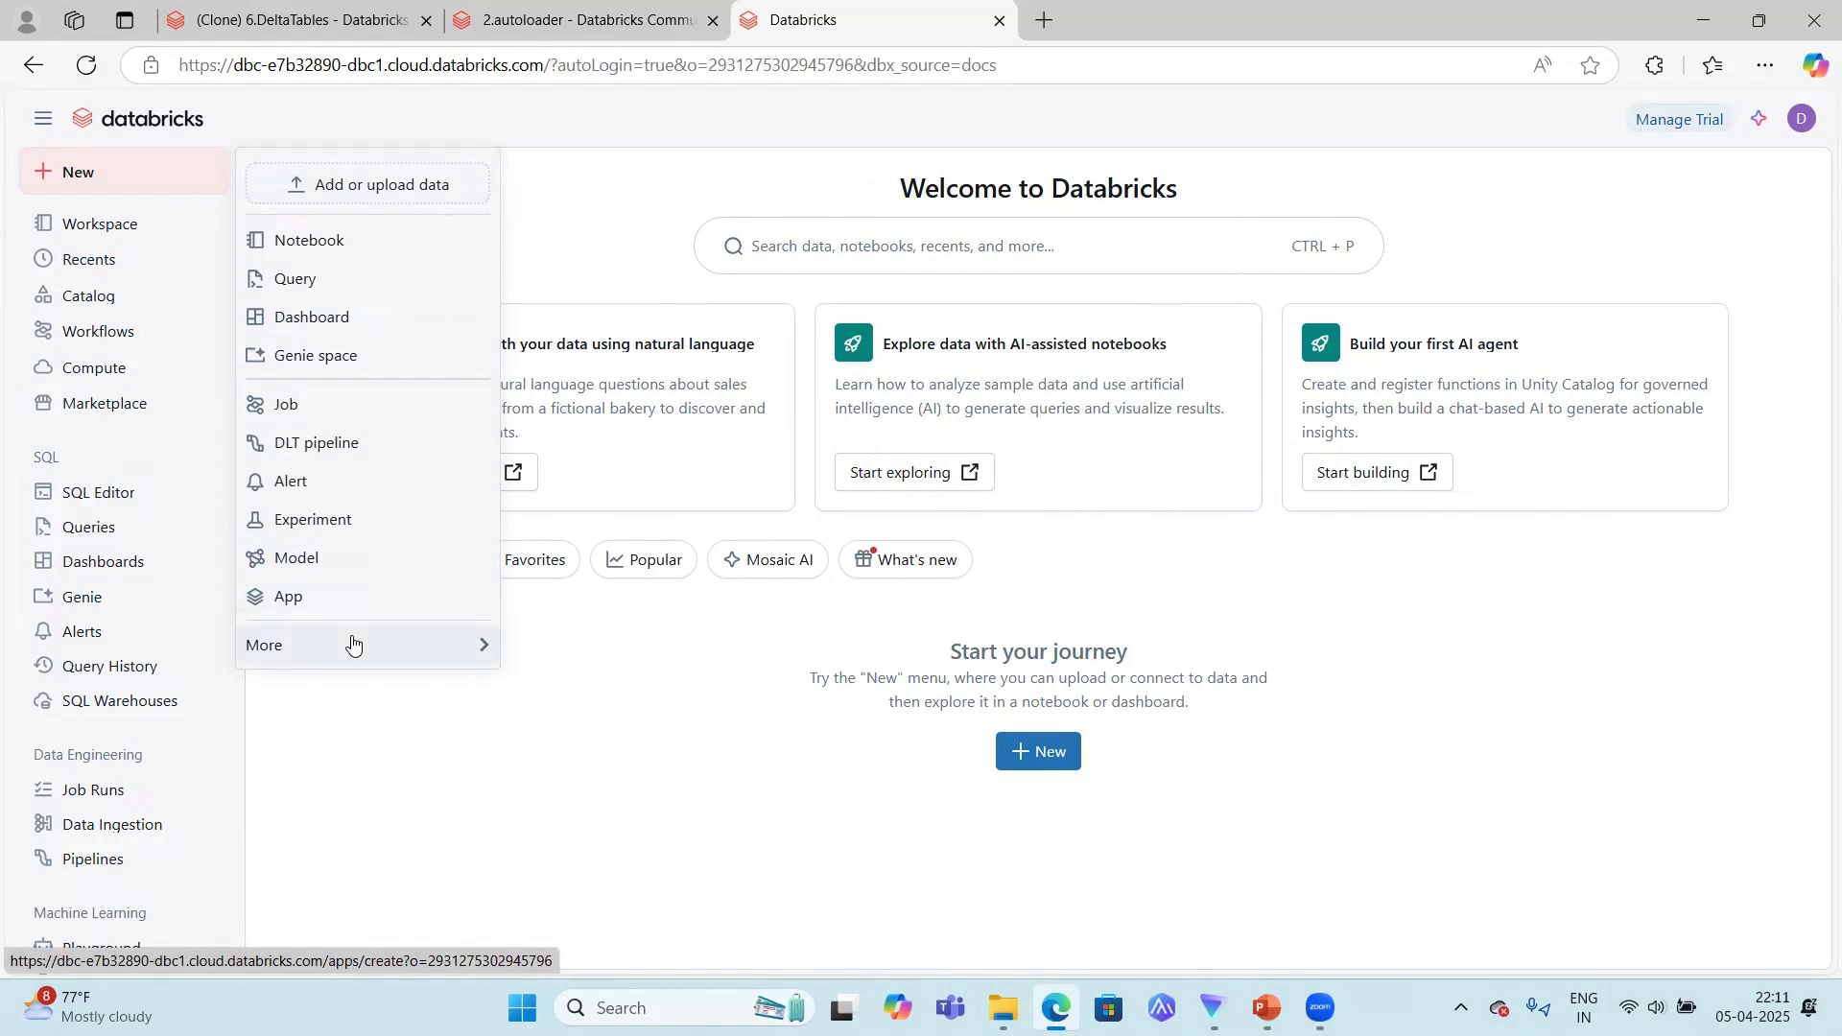
mouse_move(352, 645)
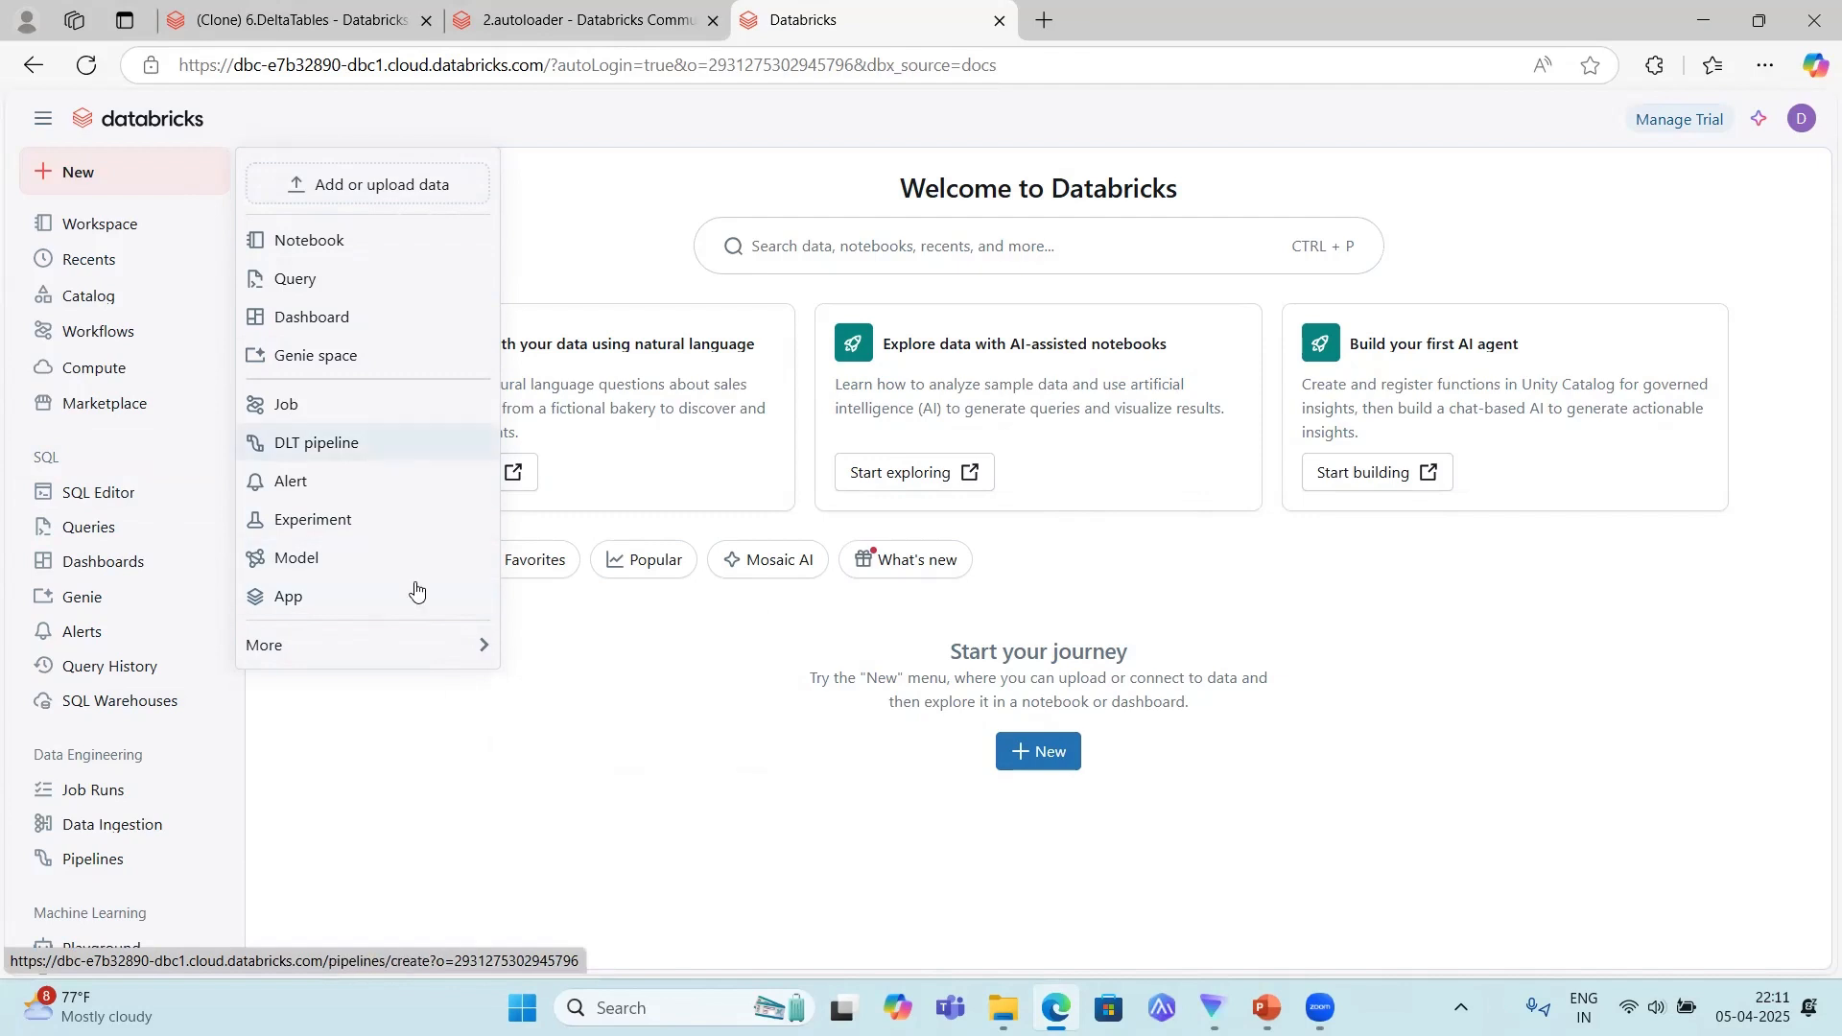
mouse_move(467, 657)
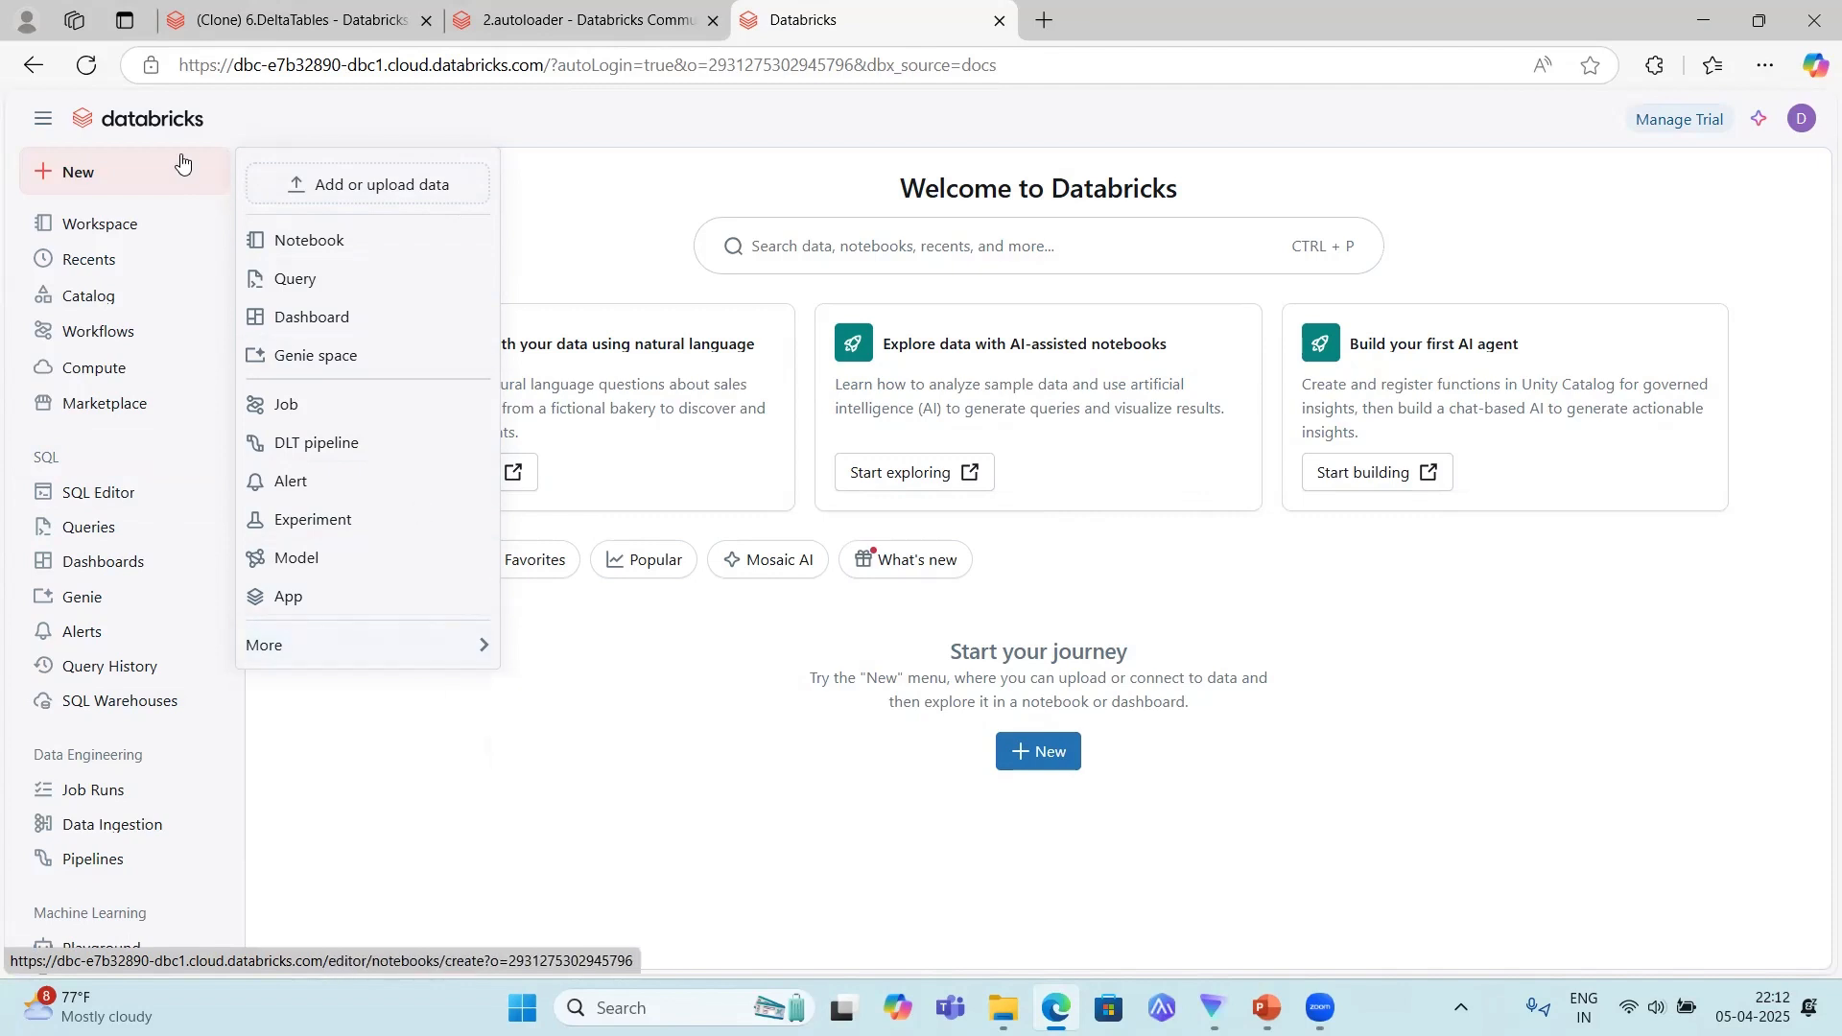
left_click(404, 734)
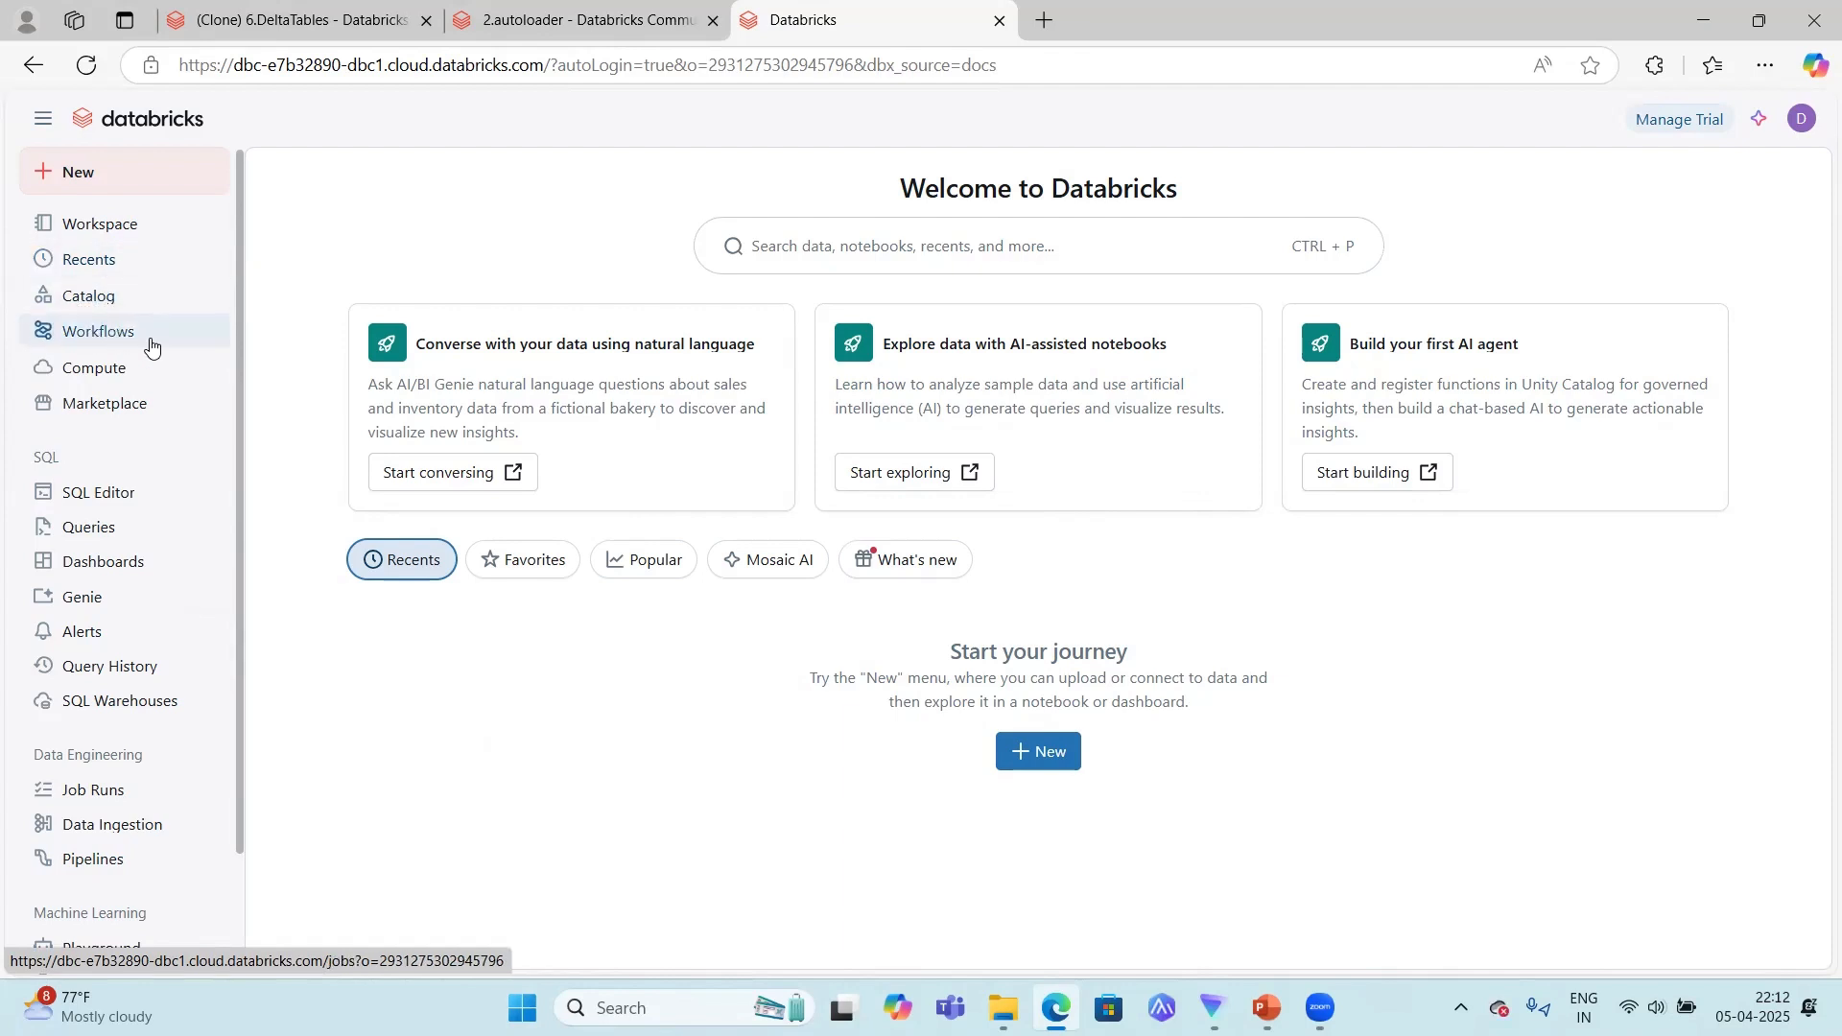
View the Workspace, Recents and Catalog pages in turn.
left_click(93, 225)
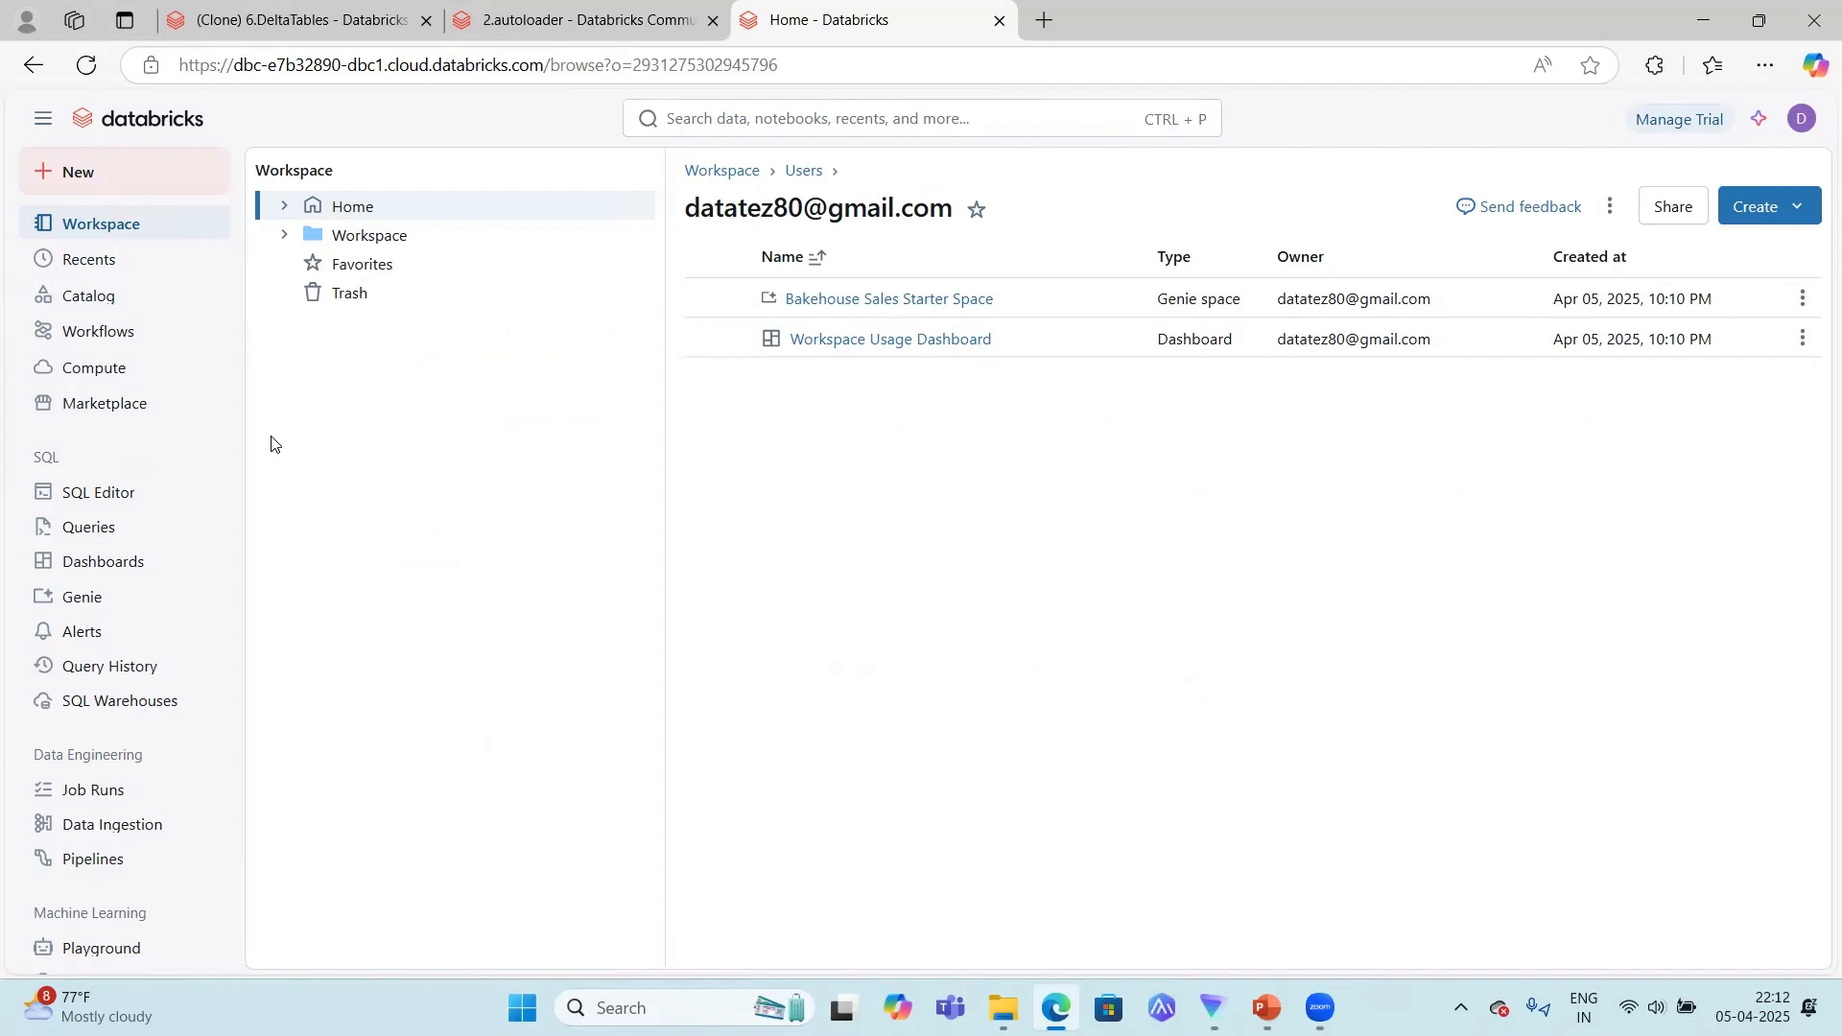
left_click(87, 272)
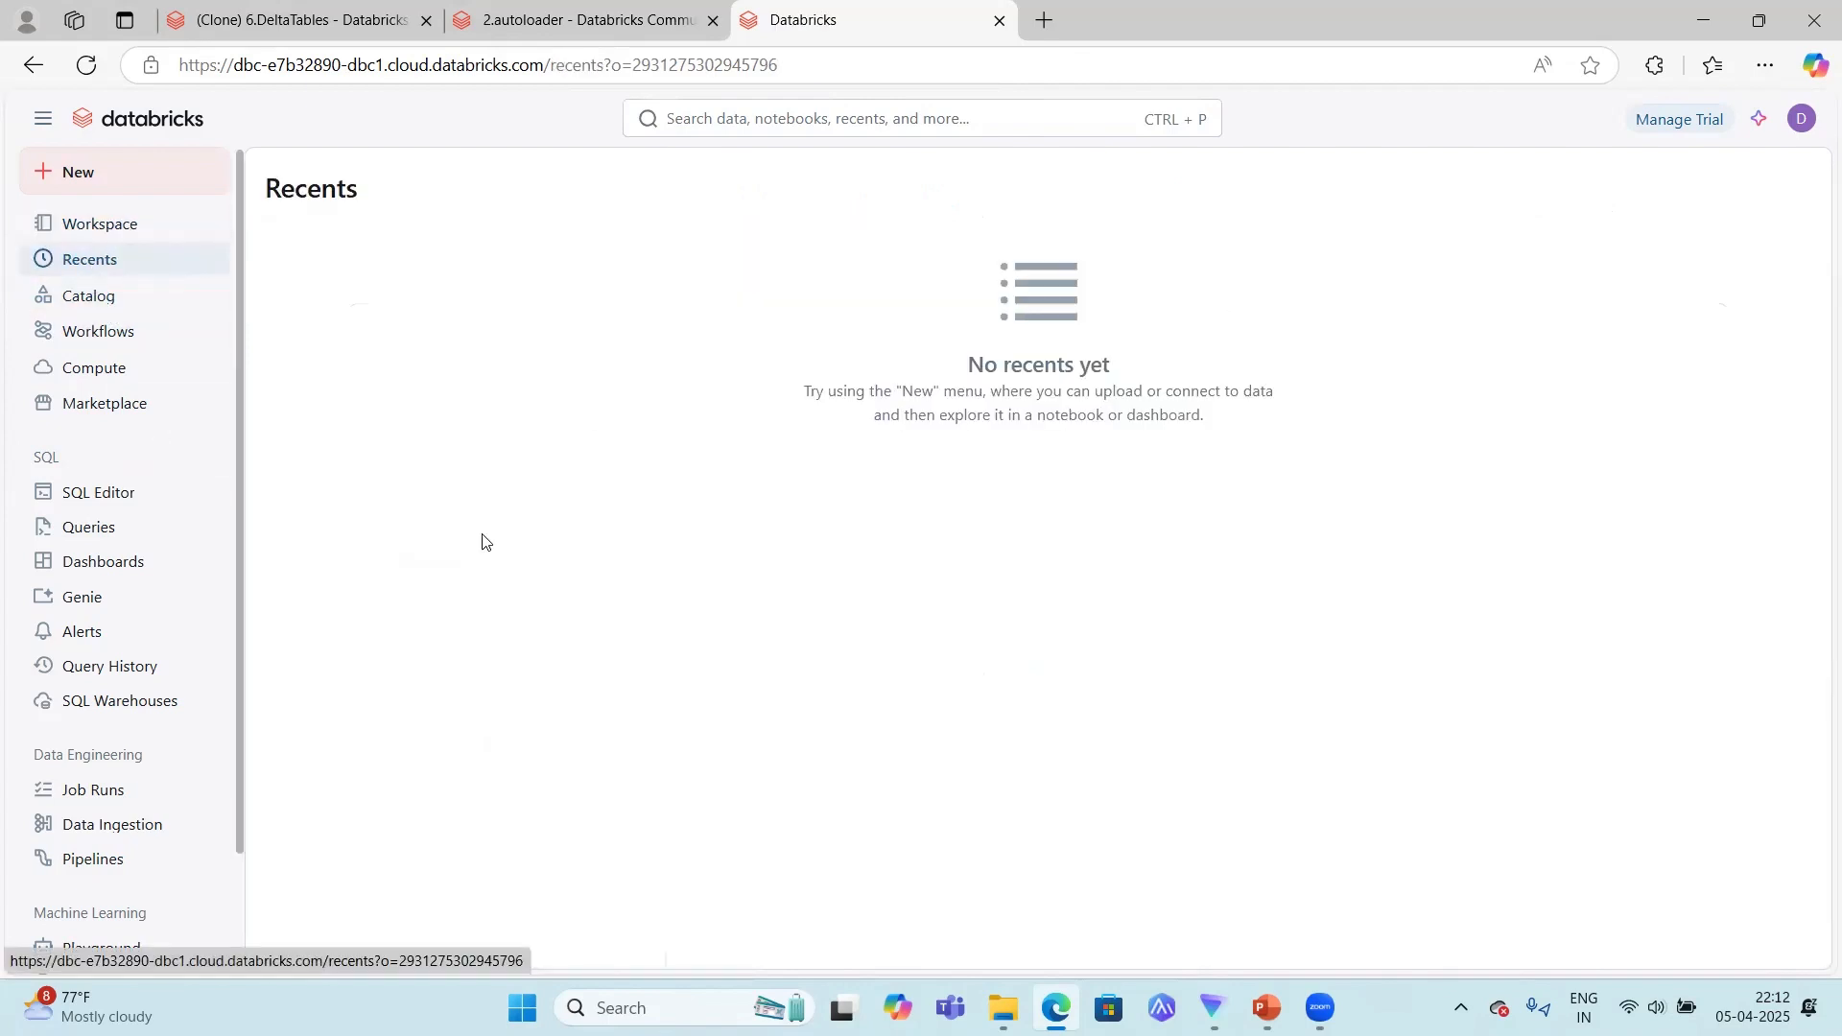
left_click(70, 311)
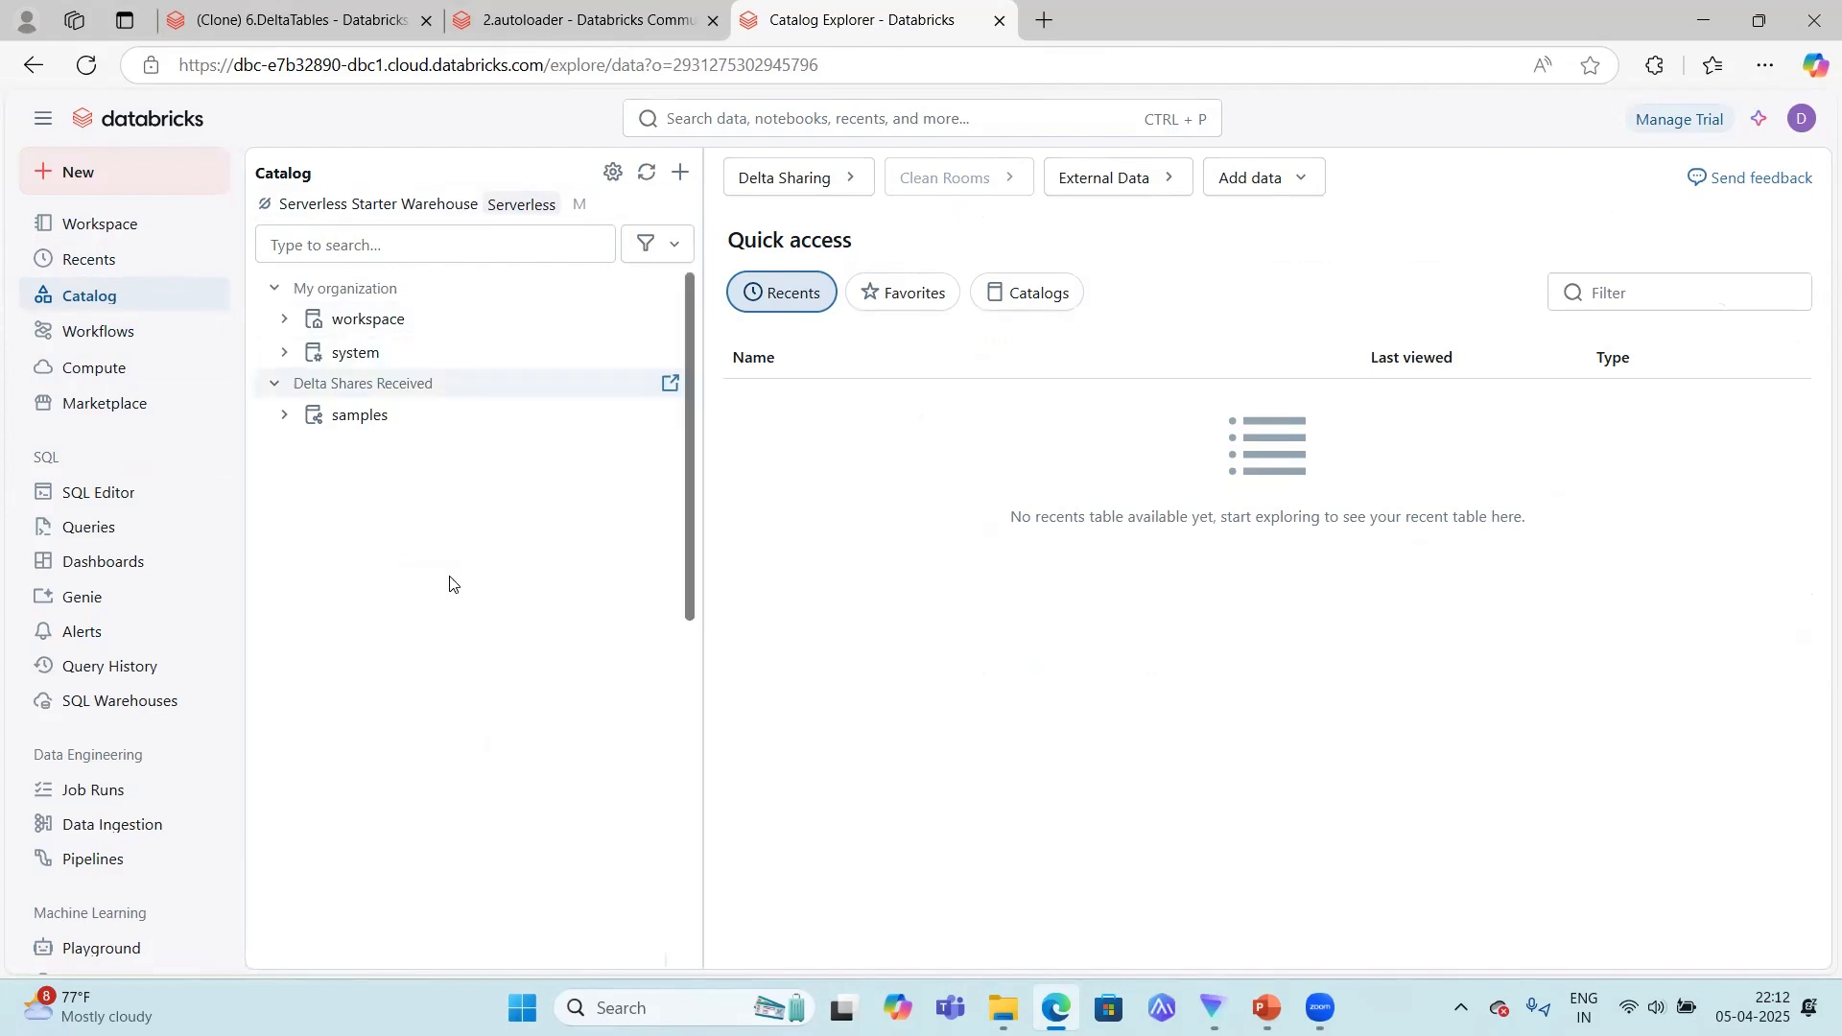
Collapse and re-expand the My organization and Delta Shares Received groups, and inspect the workspace and system catalogs.
left_click(272, 291)
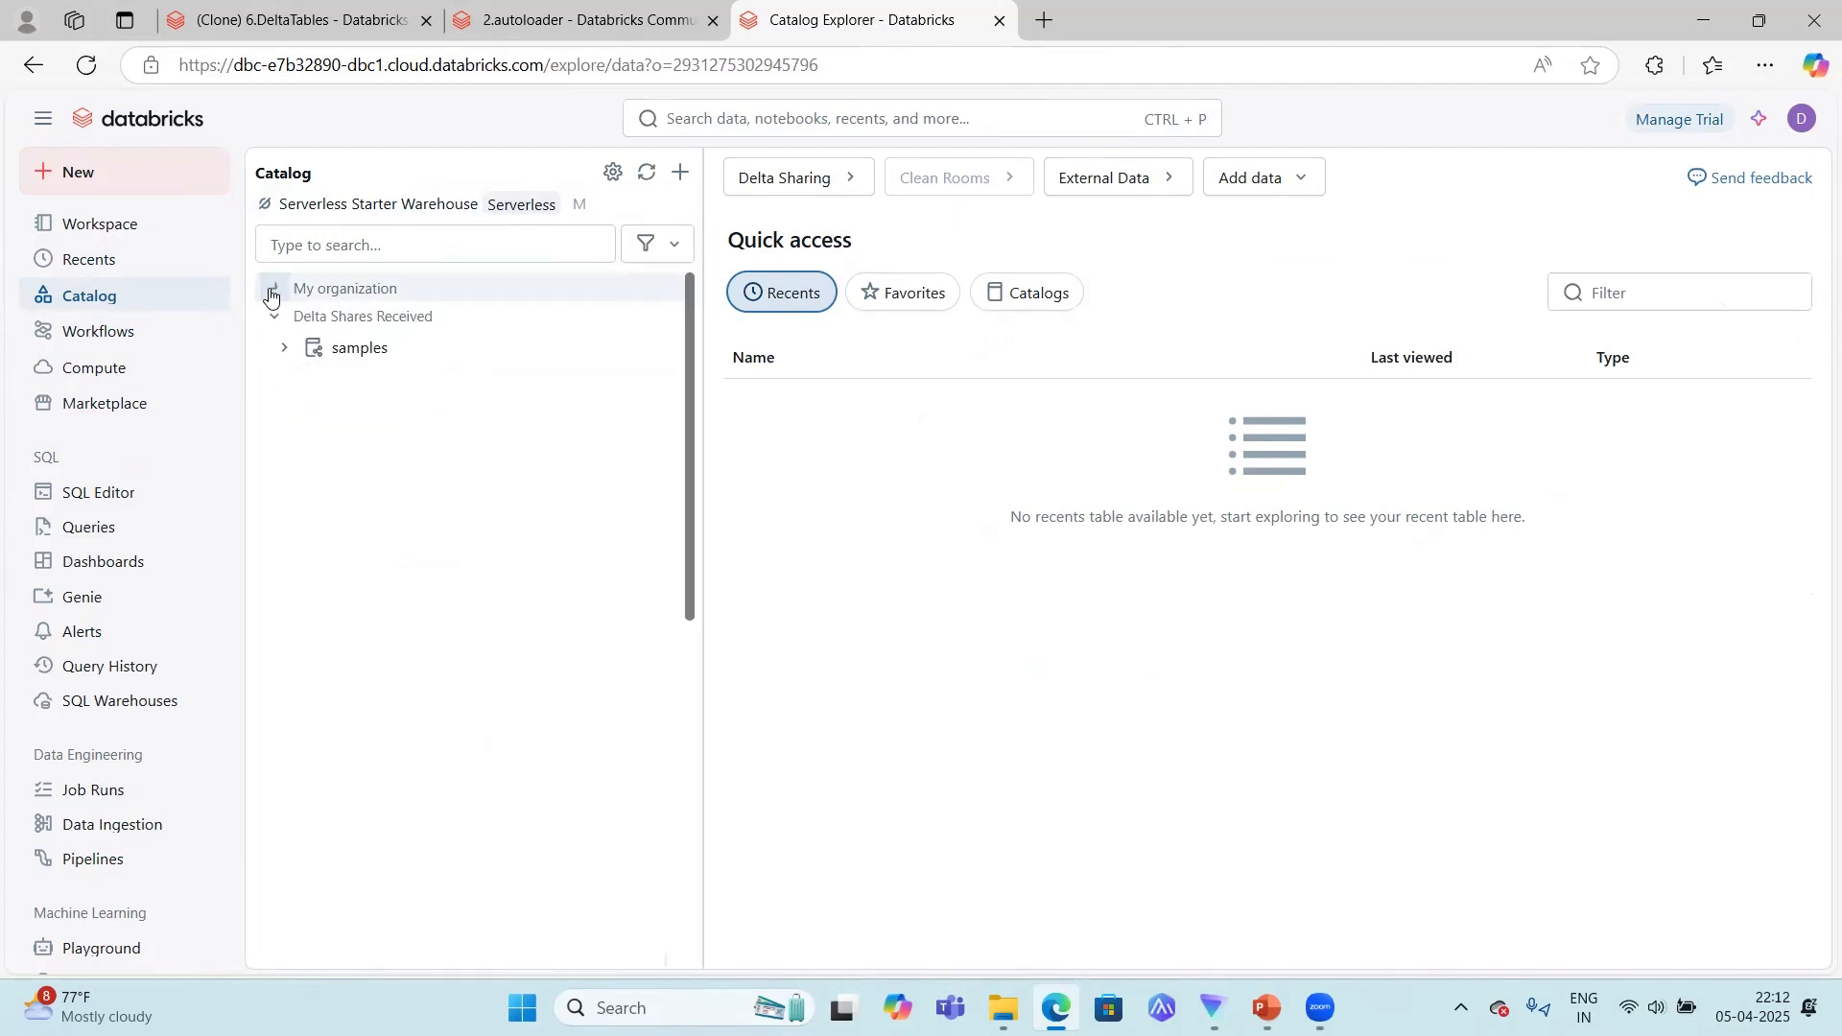
left_click(273, 321)
left_click(274, 318)
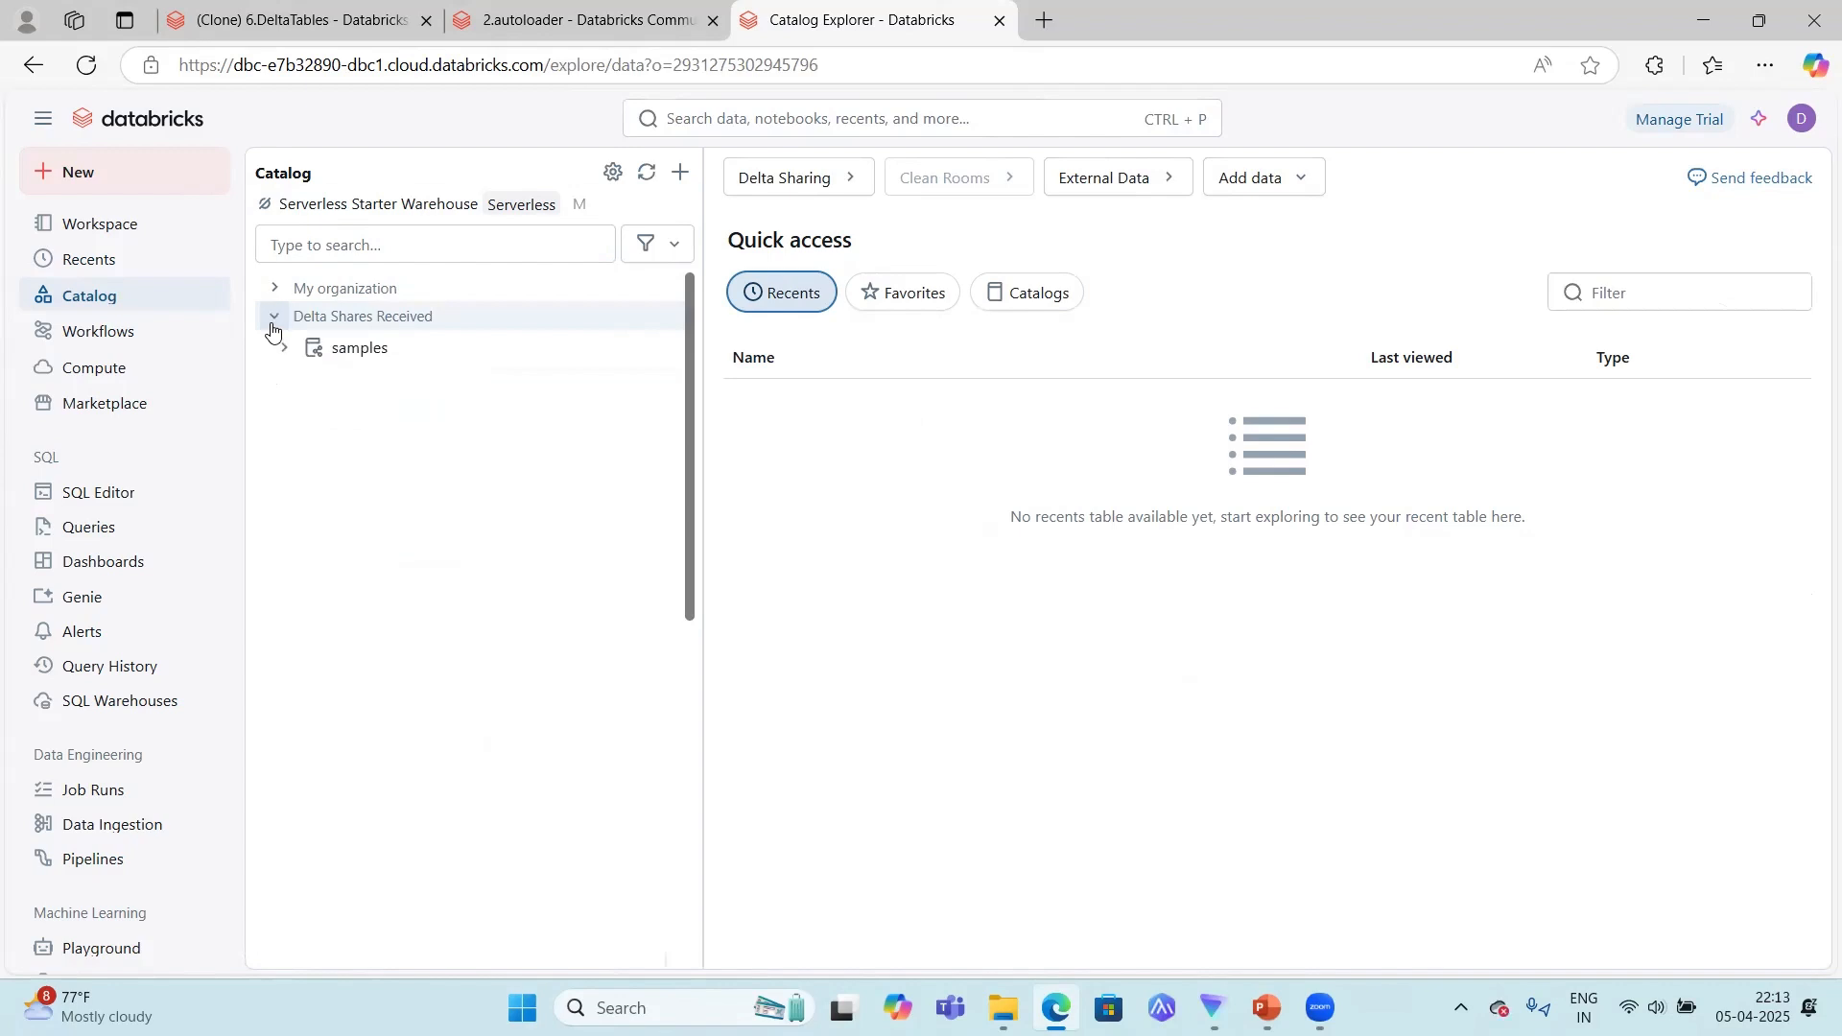
left_click(274, 288)
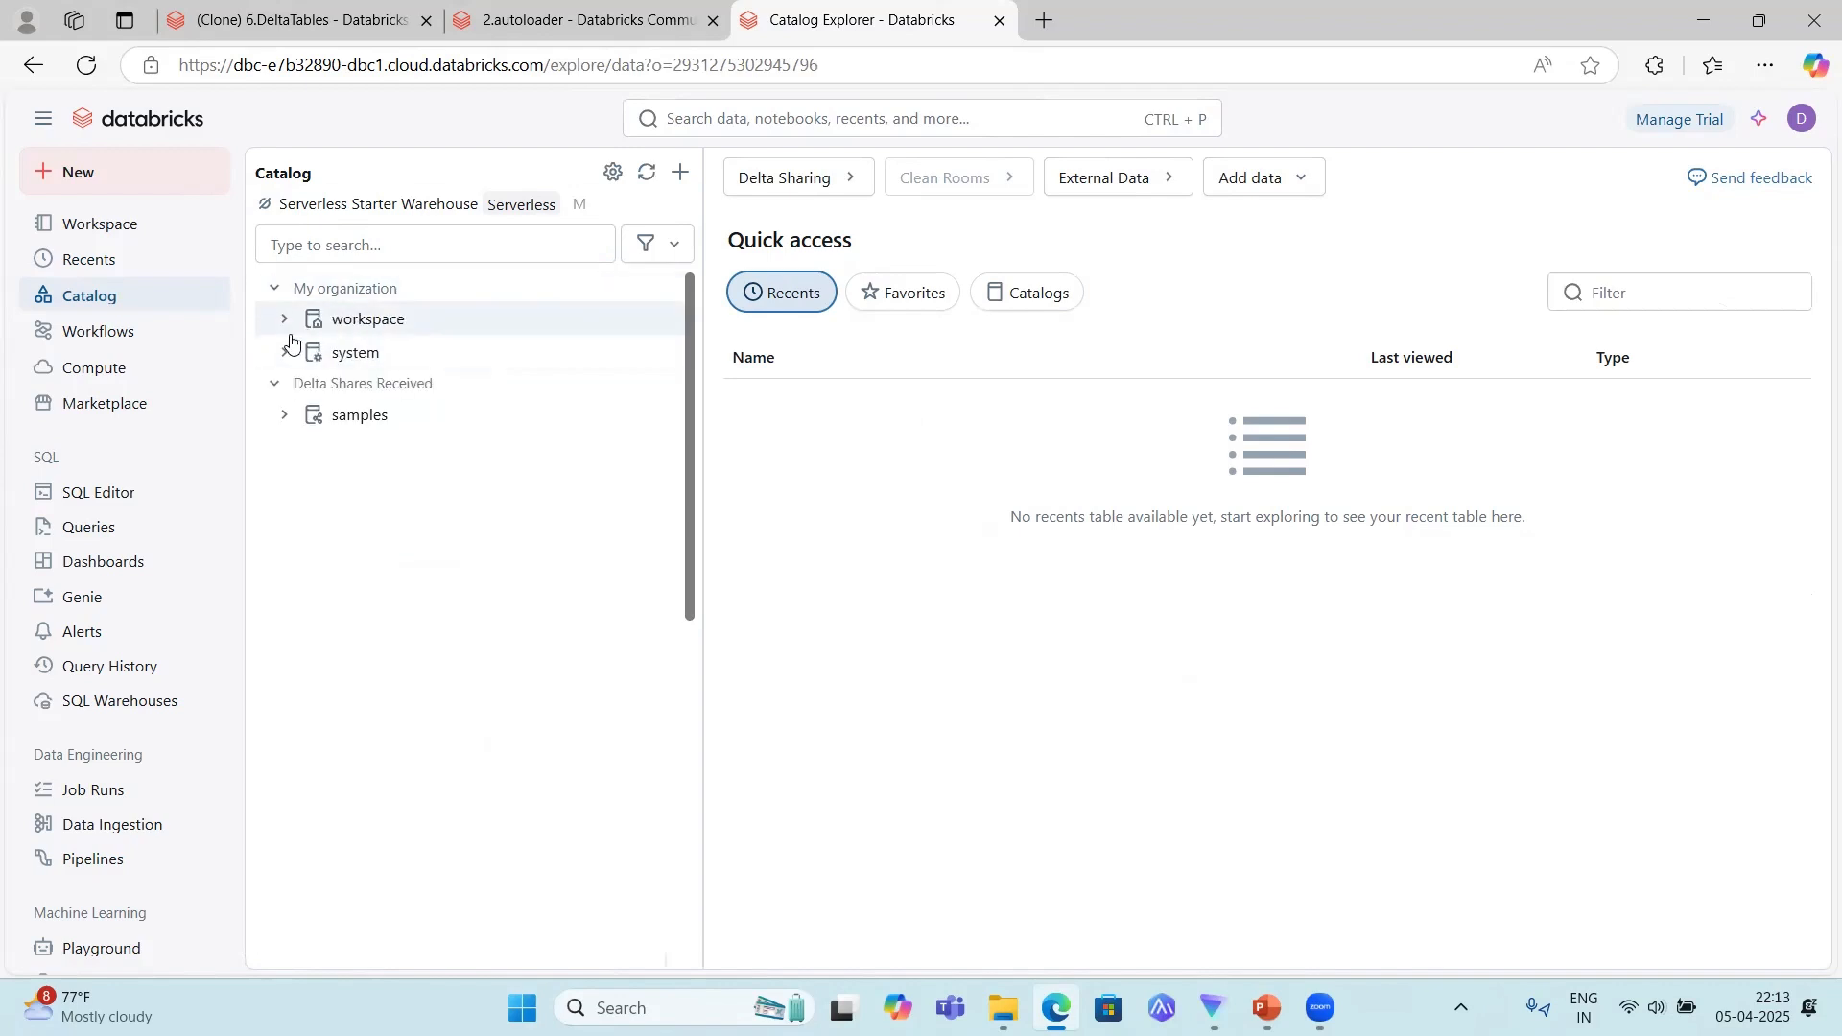
mouse_move(408, 324)
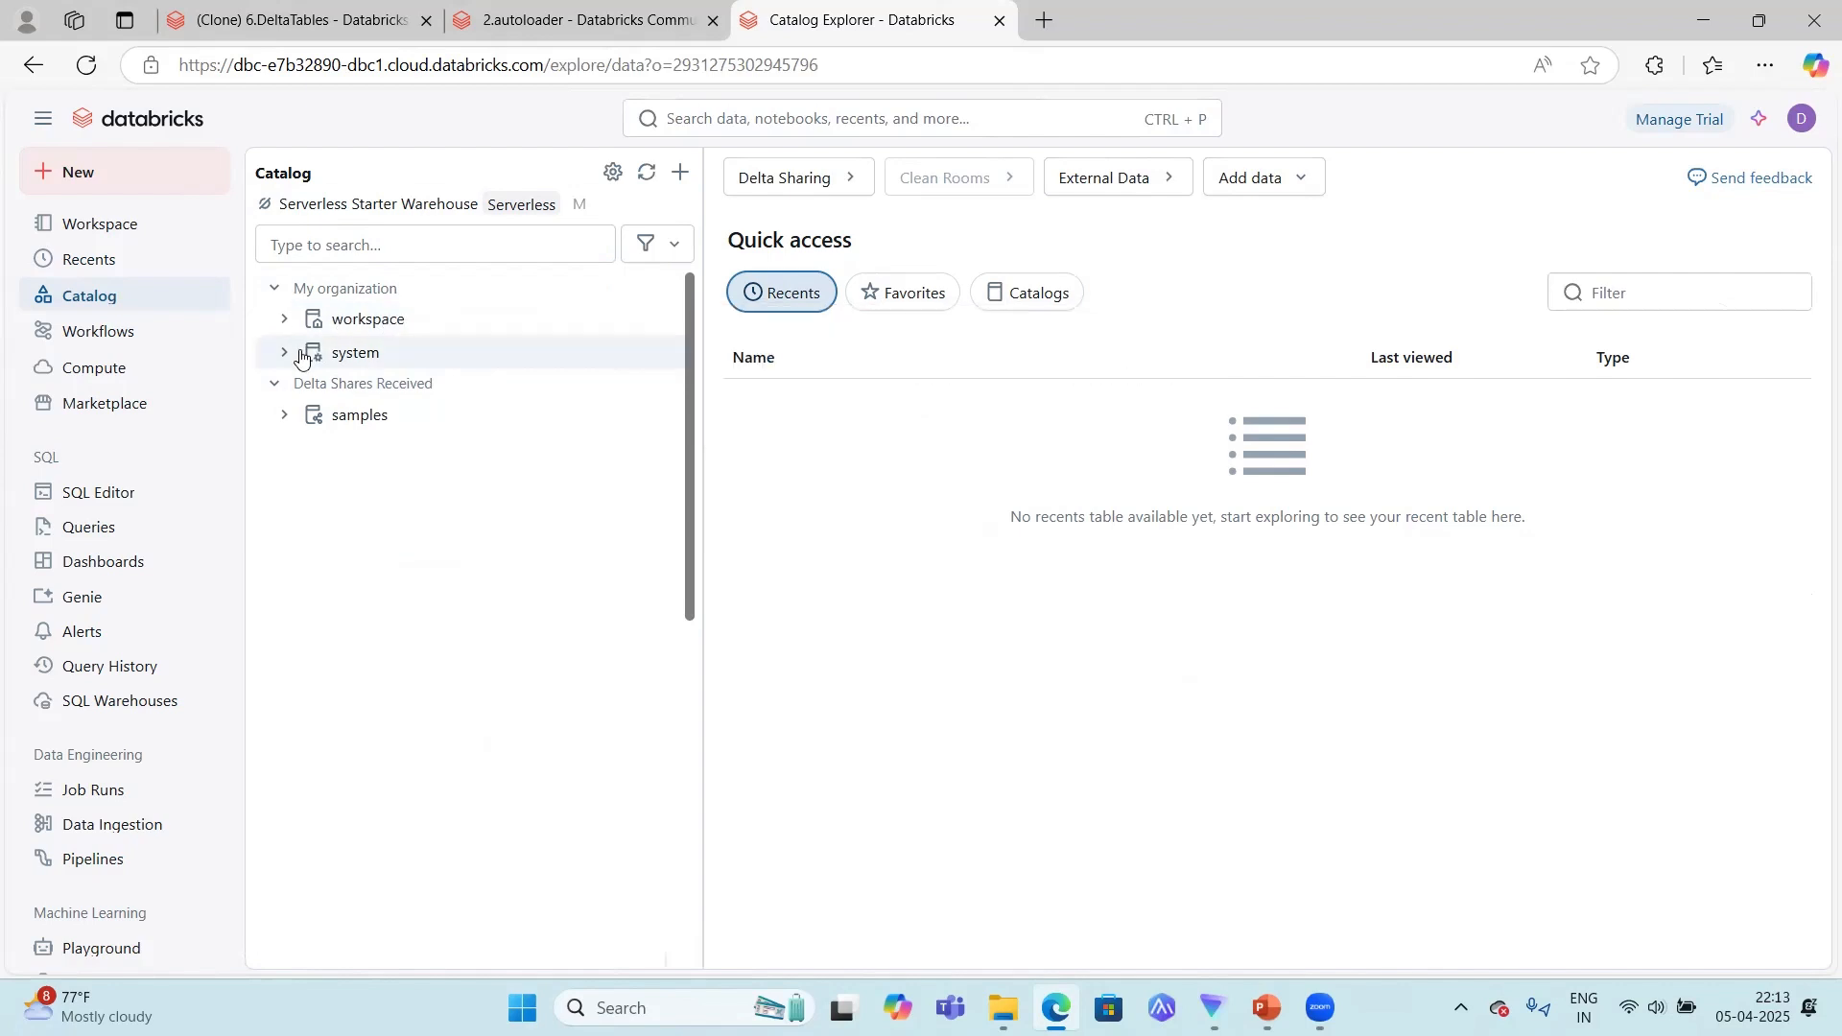
mouse_move(354, 355)
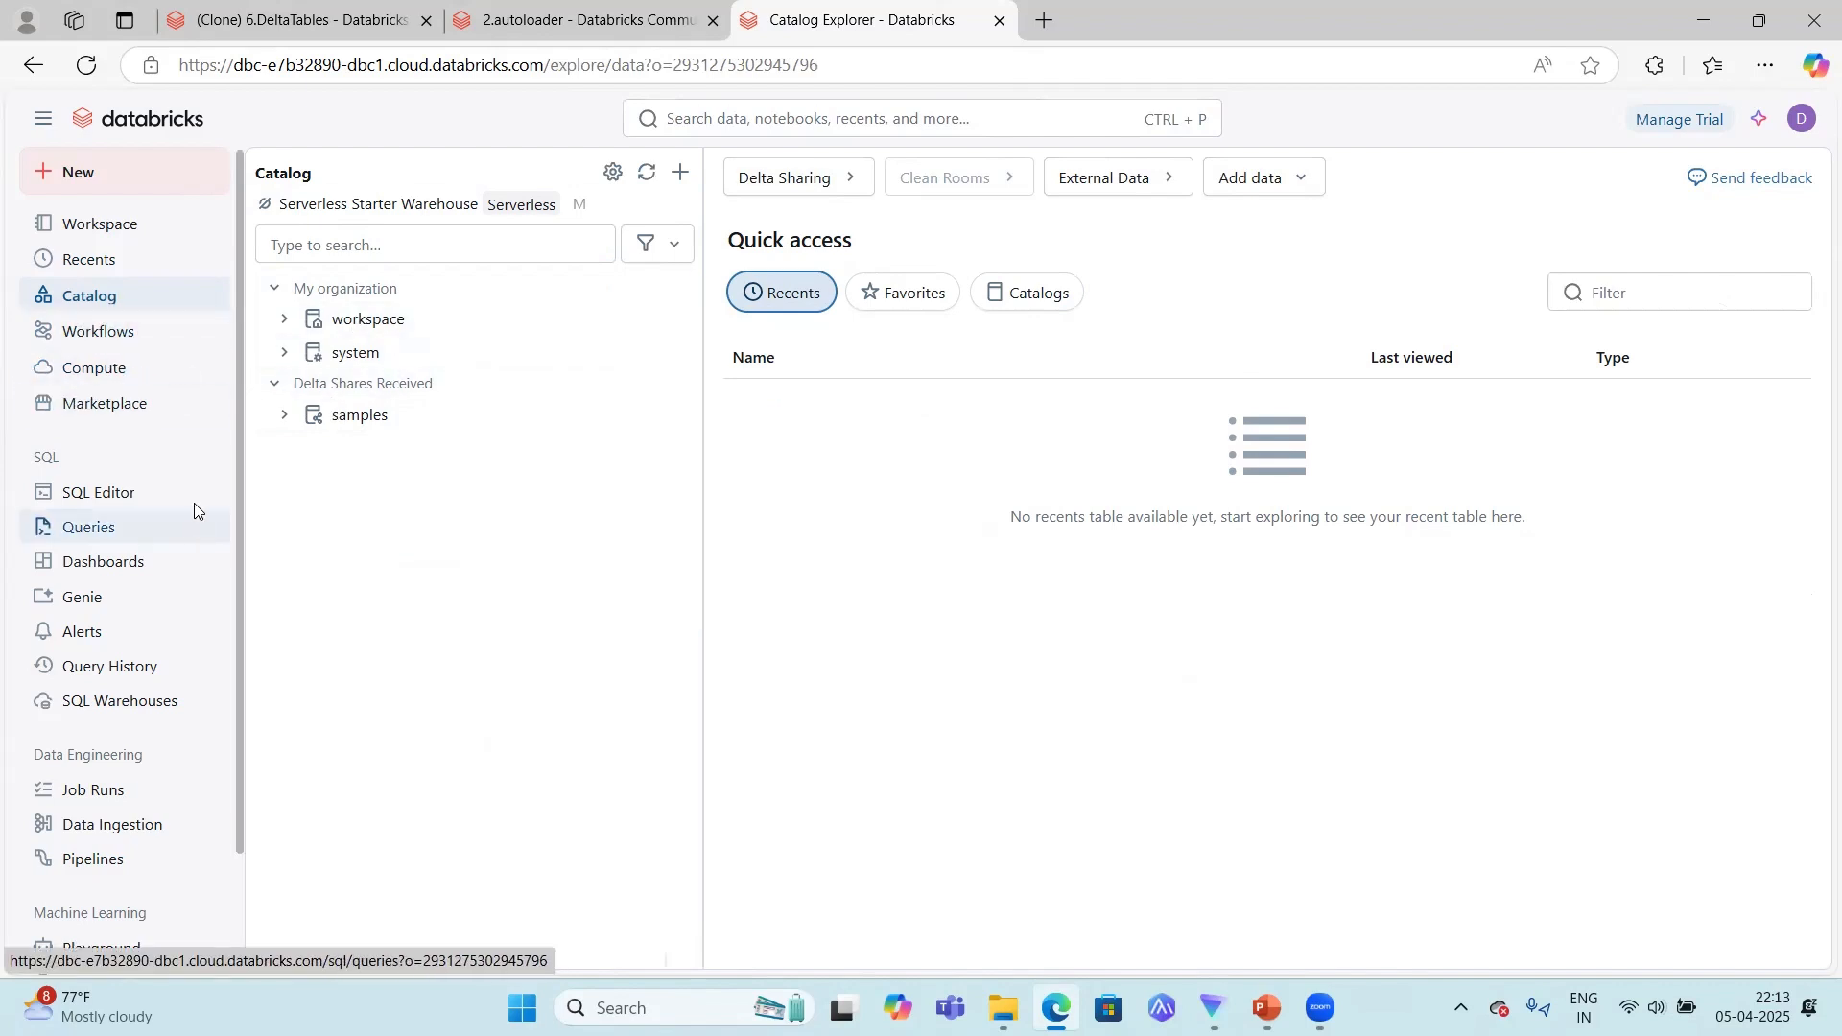
Collapse the sidebar's Data Engineering and Machine Learning sections, leaving the SQL section expanded.
left_click(79, 461)
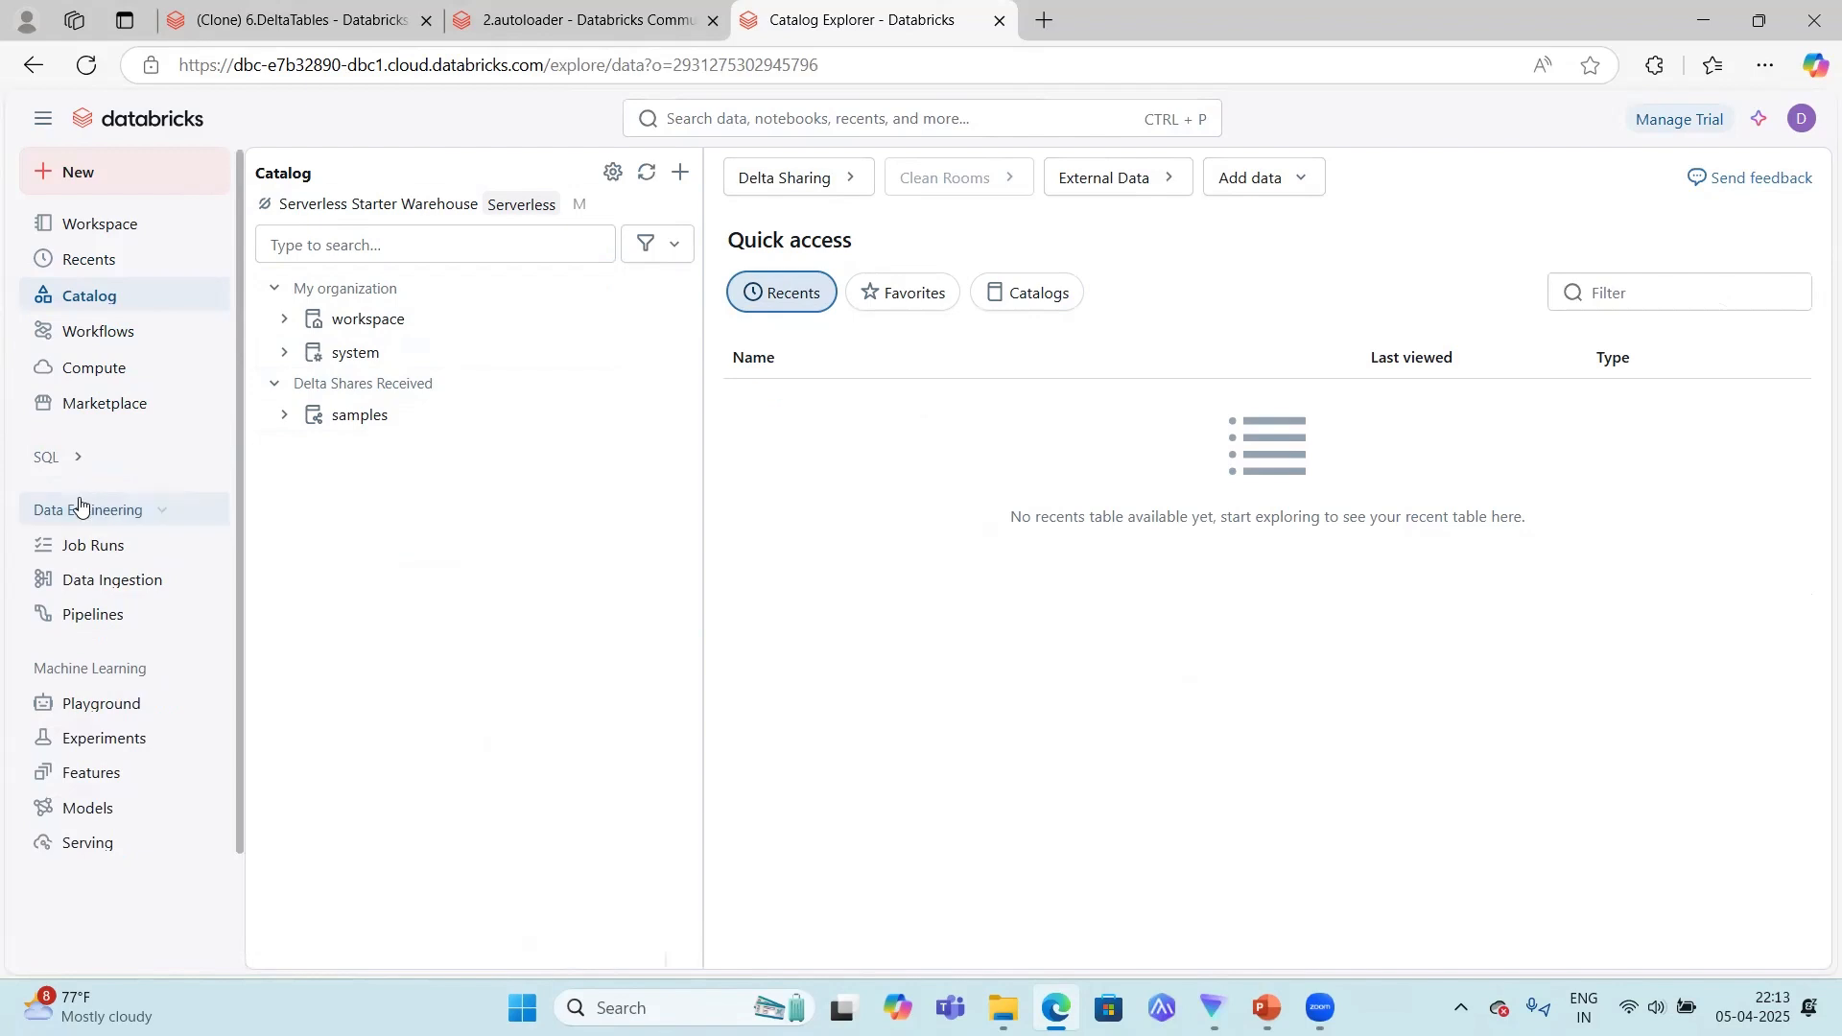
left_click(164, 514)
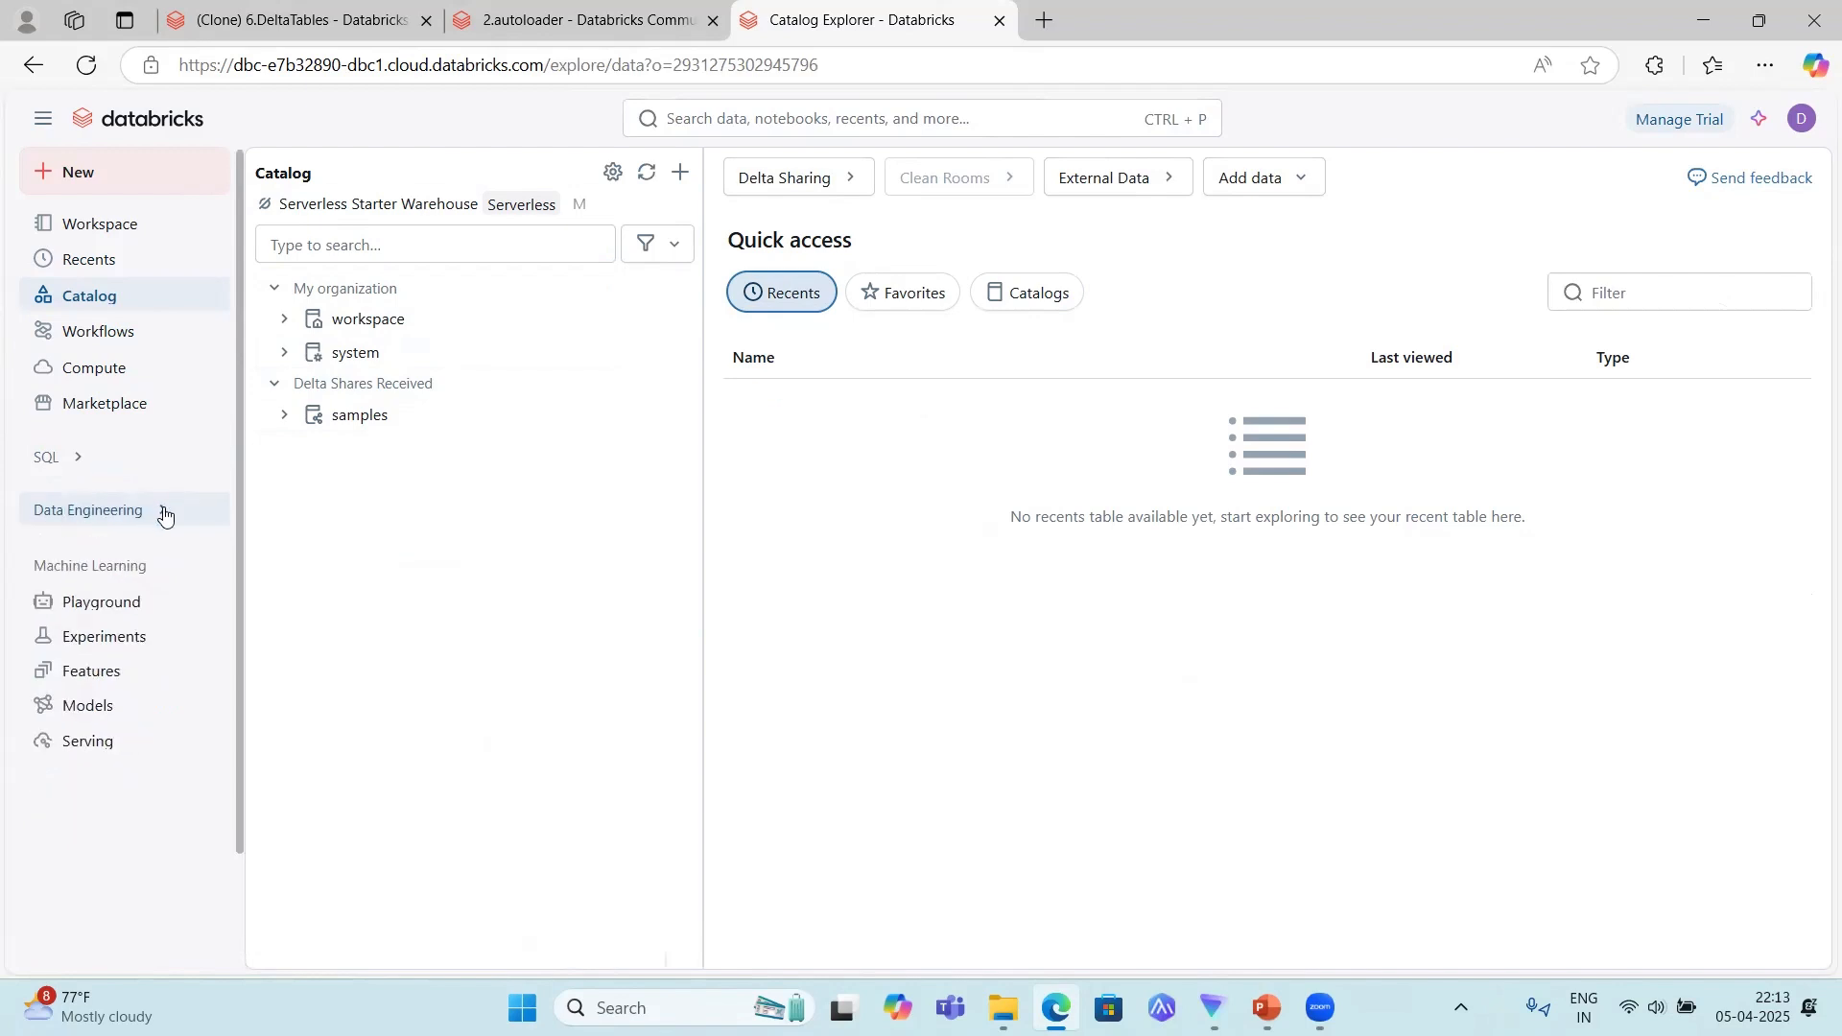
left_click(168, 569)
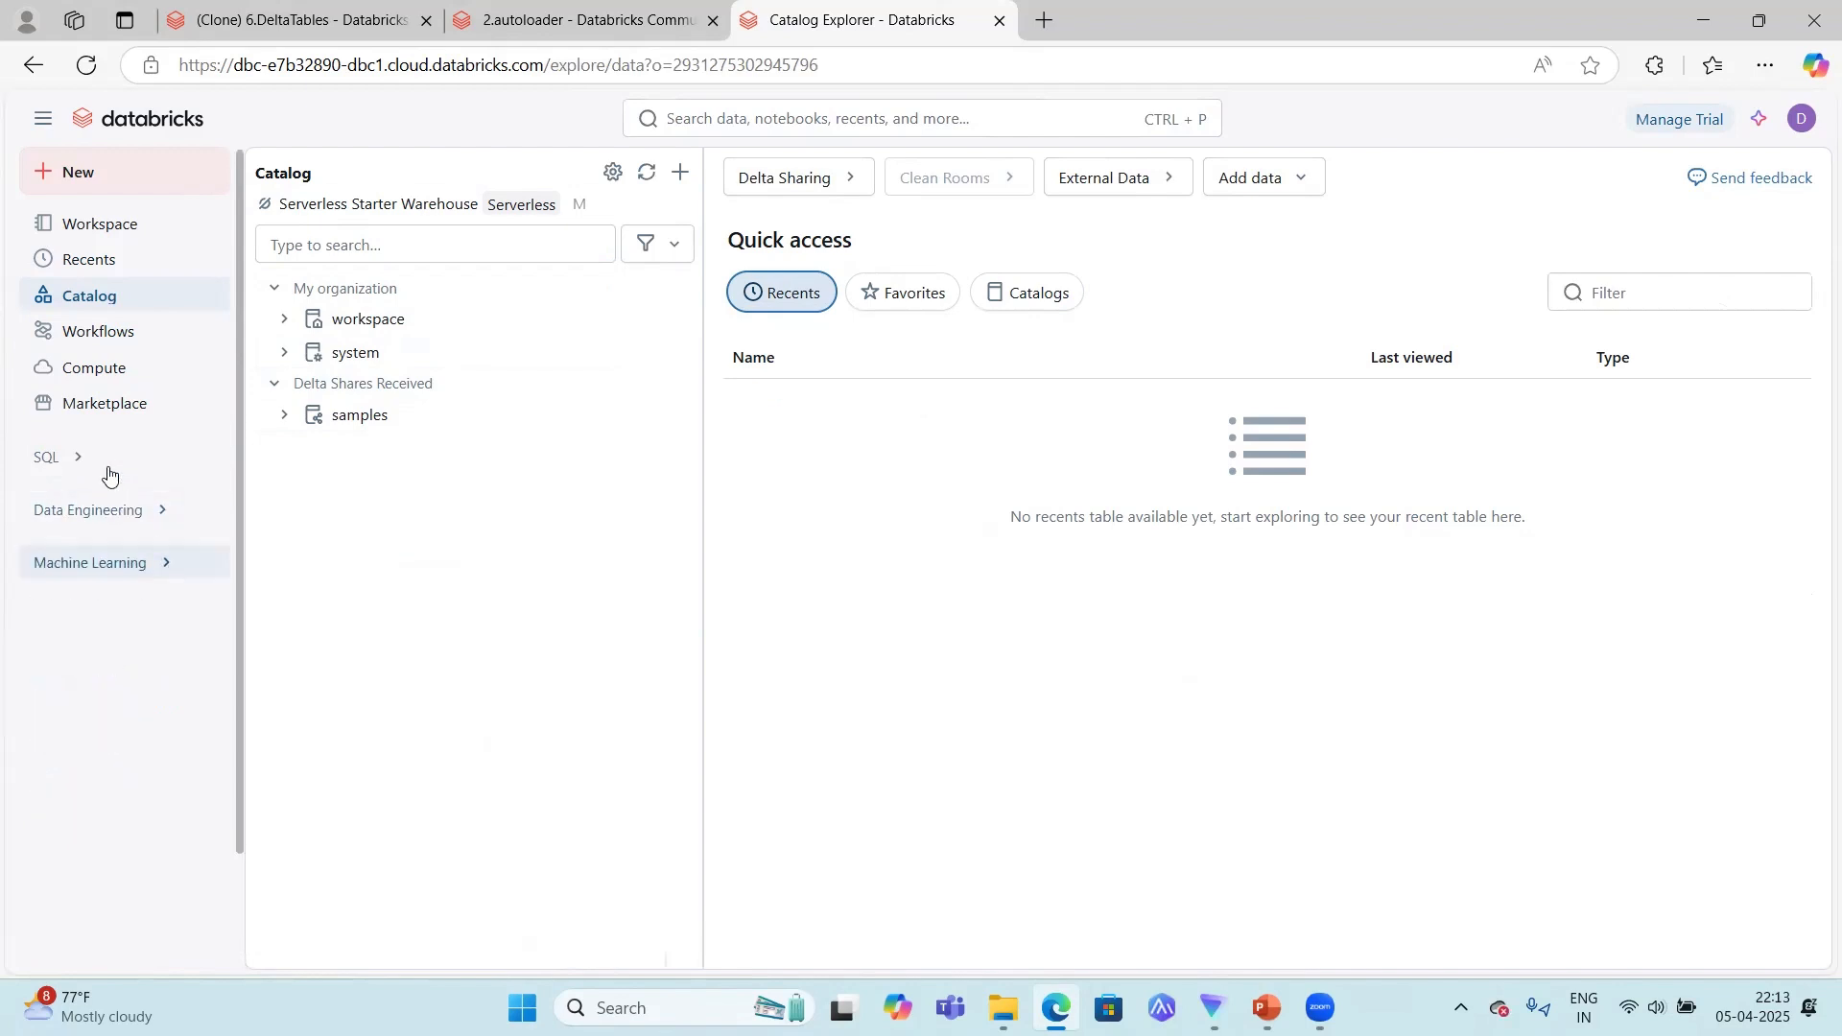
left_click(78, 459)
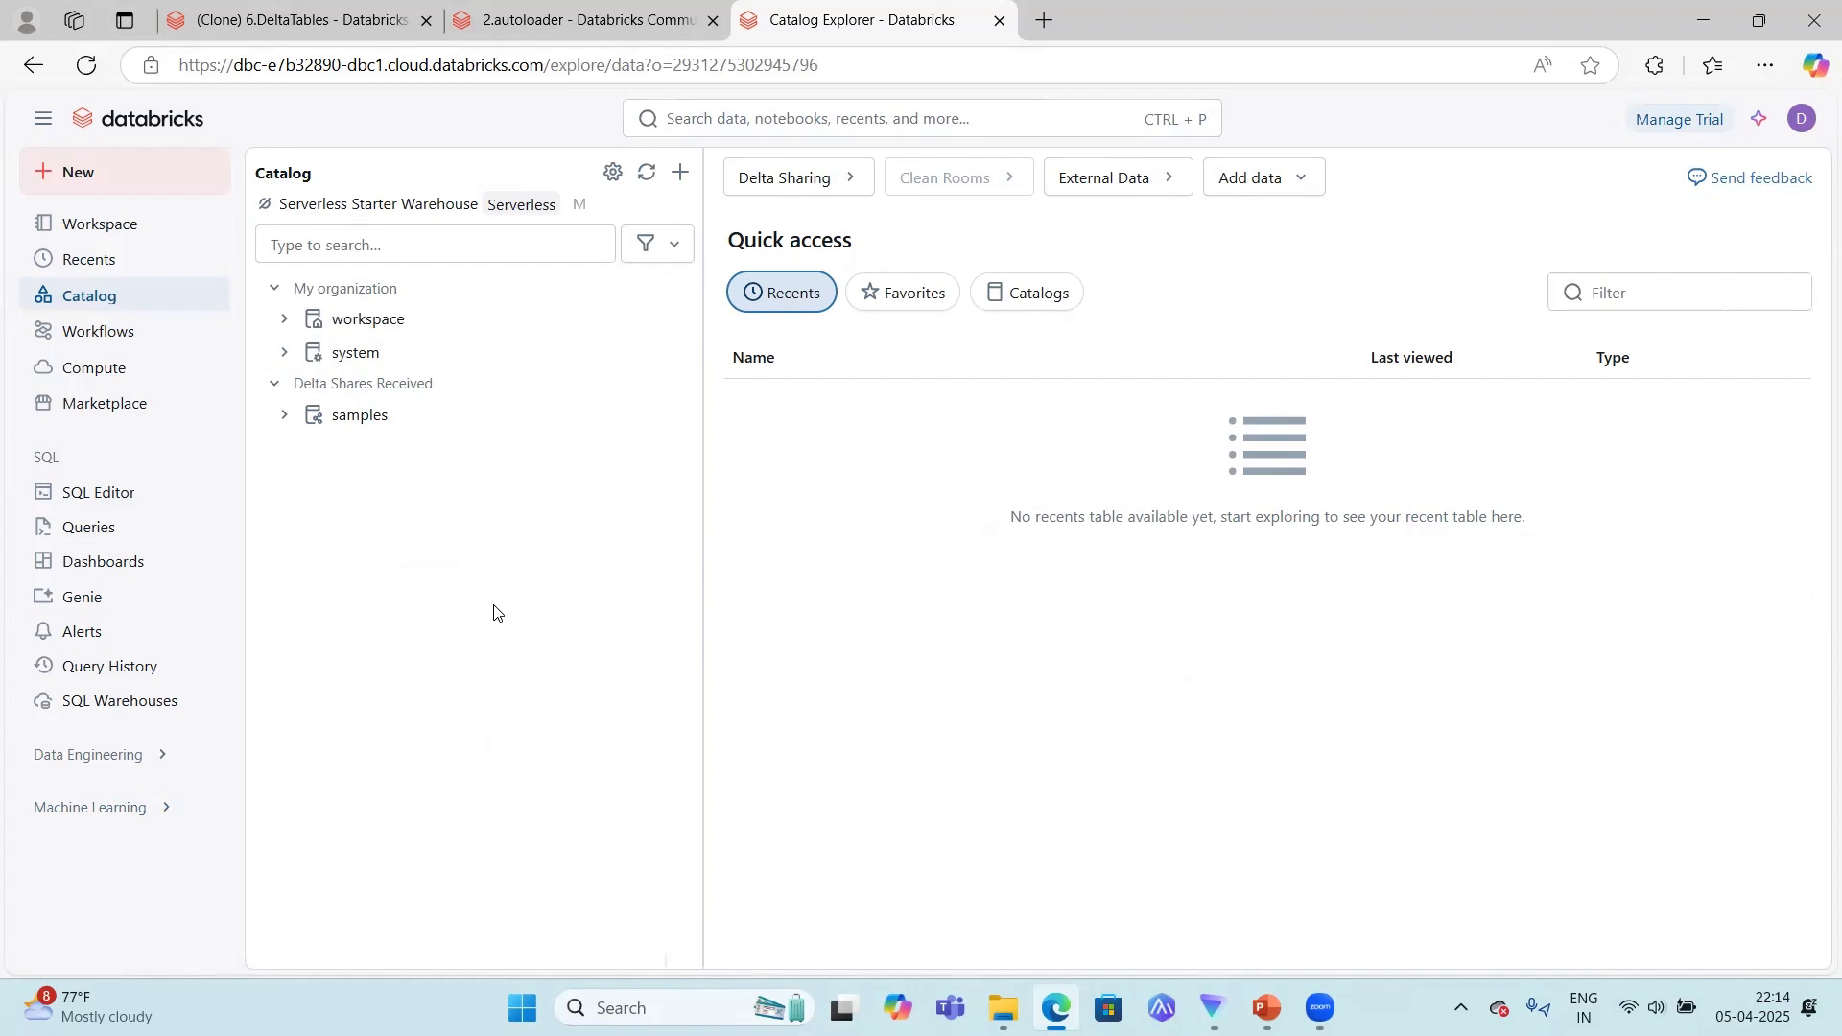
Start the Serverless Starter Warehouse from the SQL warehouses list and open the SQL Editor.
left_click(107, 708)
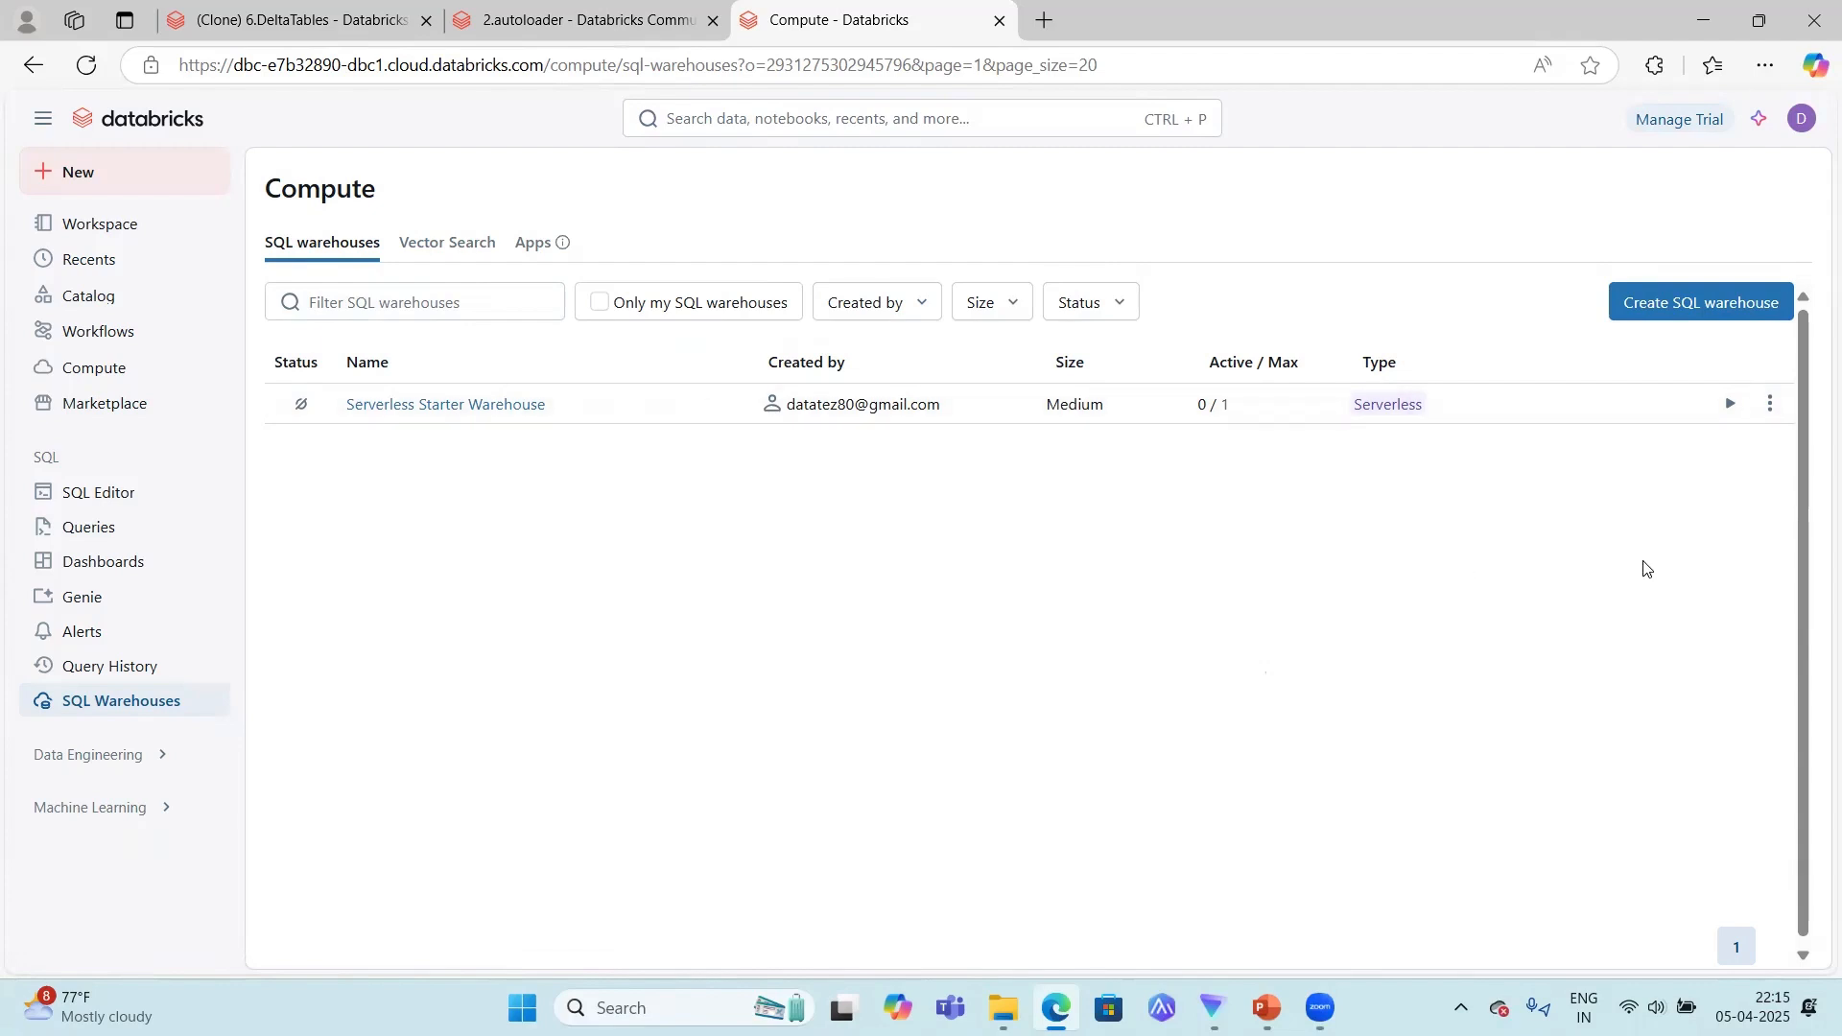
left_click(1725, 407)
left_click(112, 491)
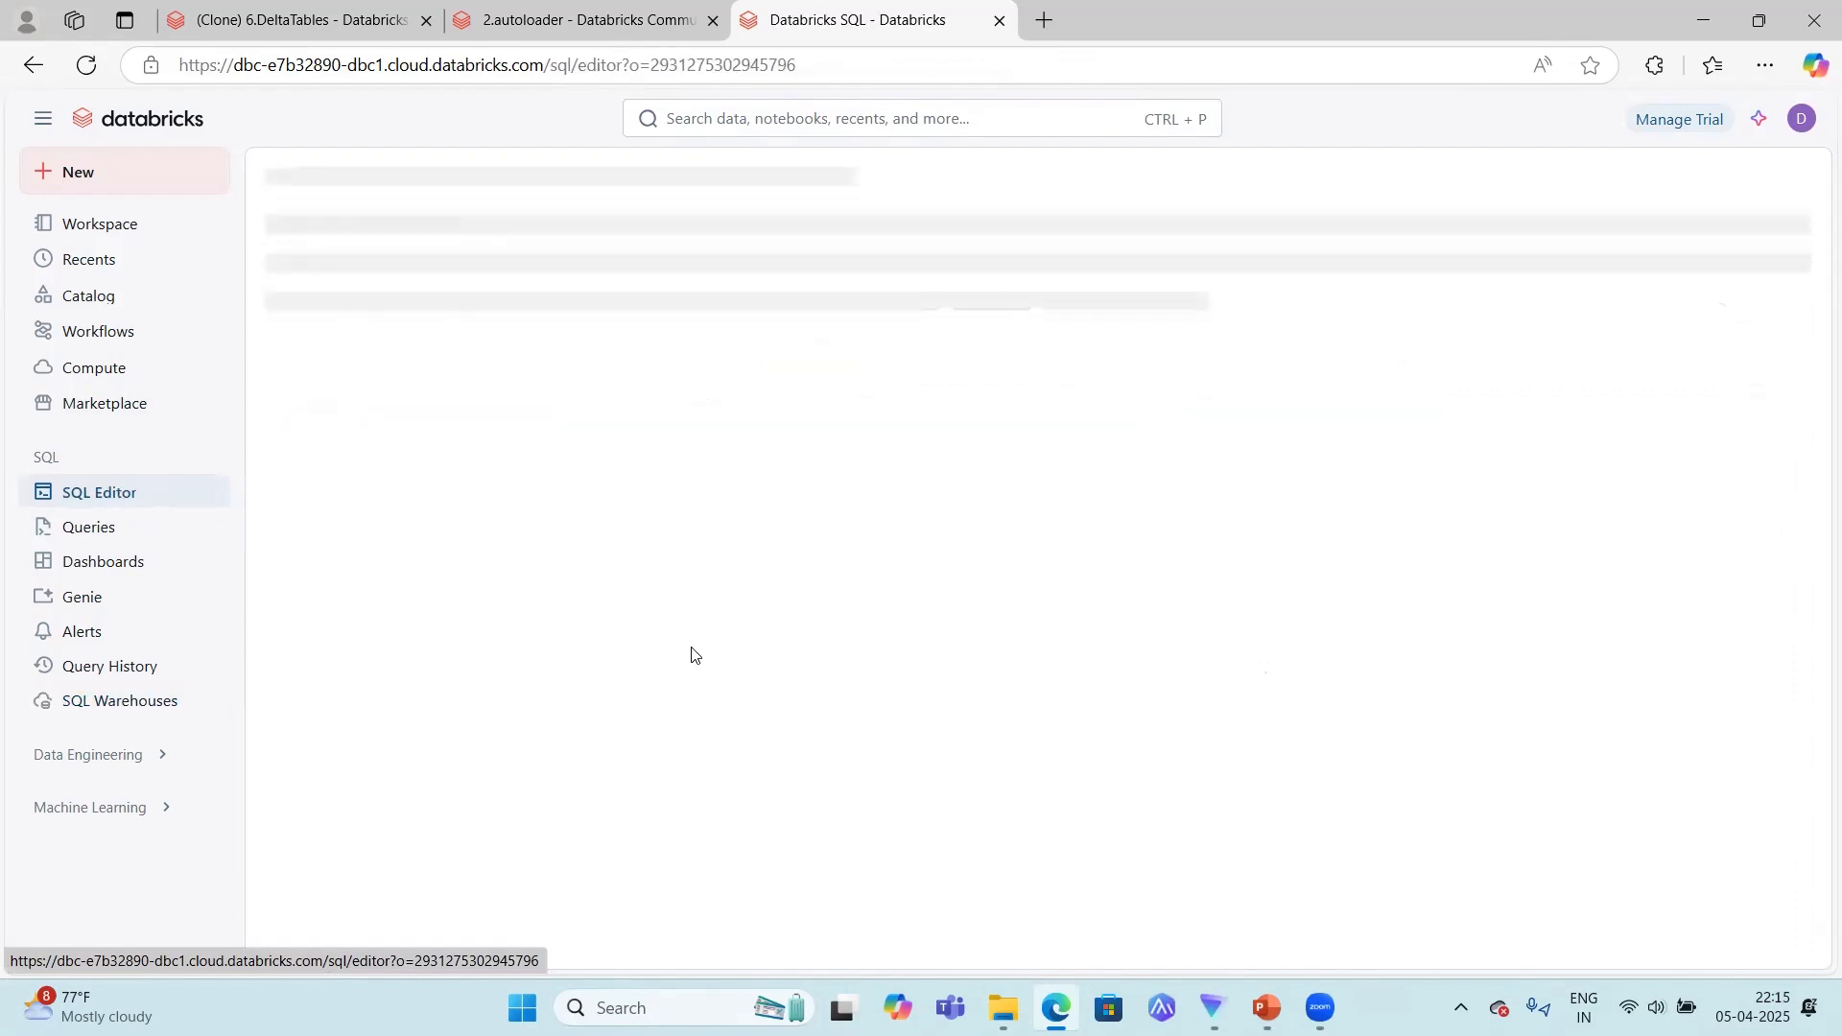
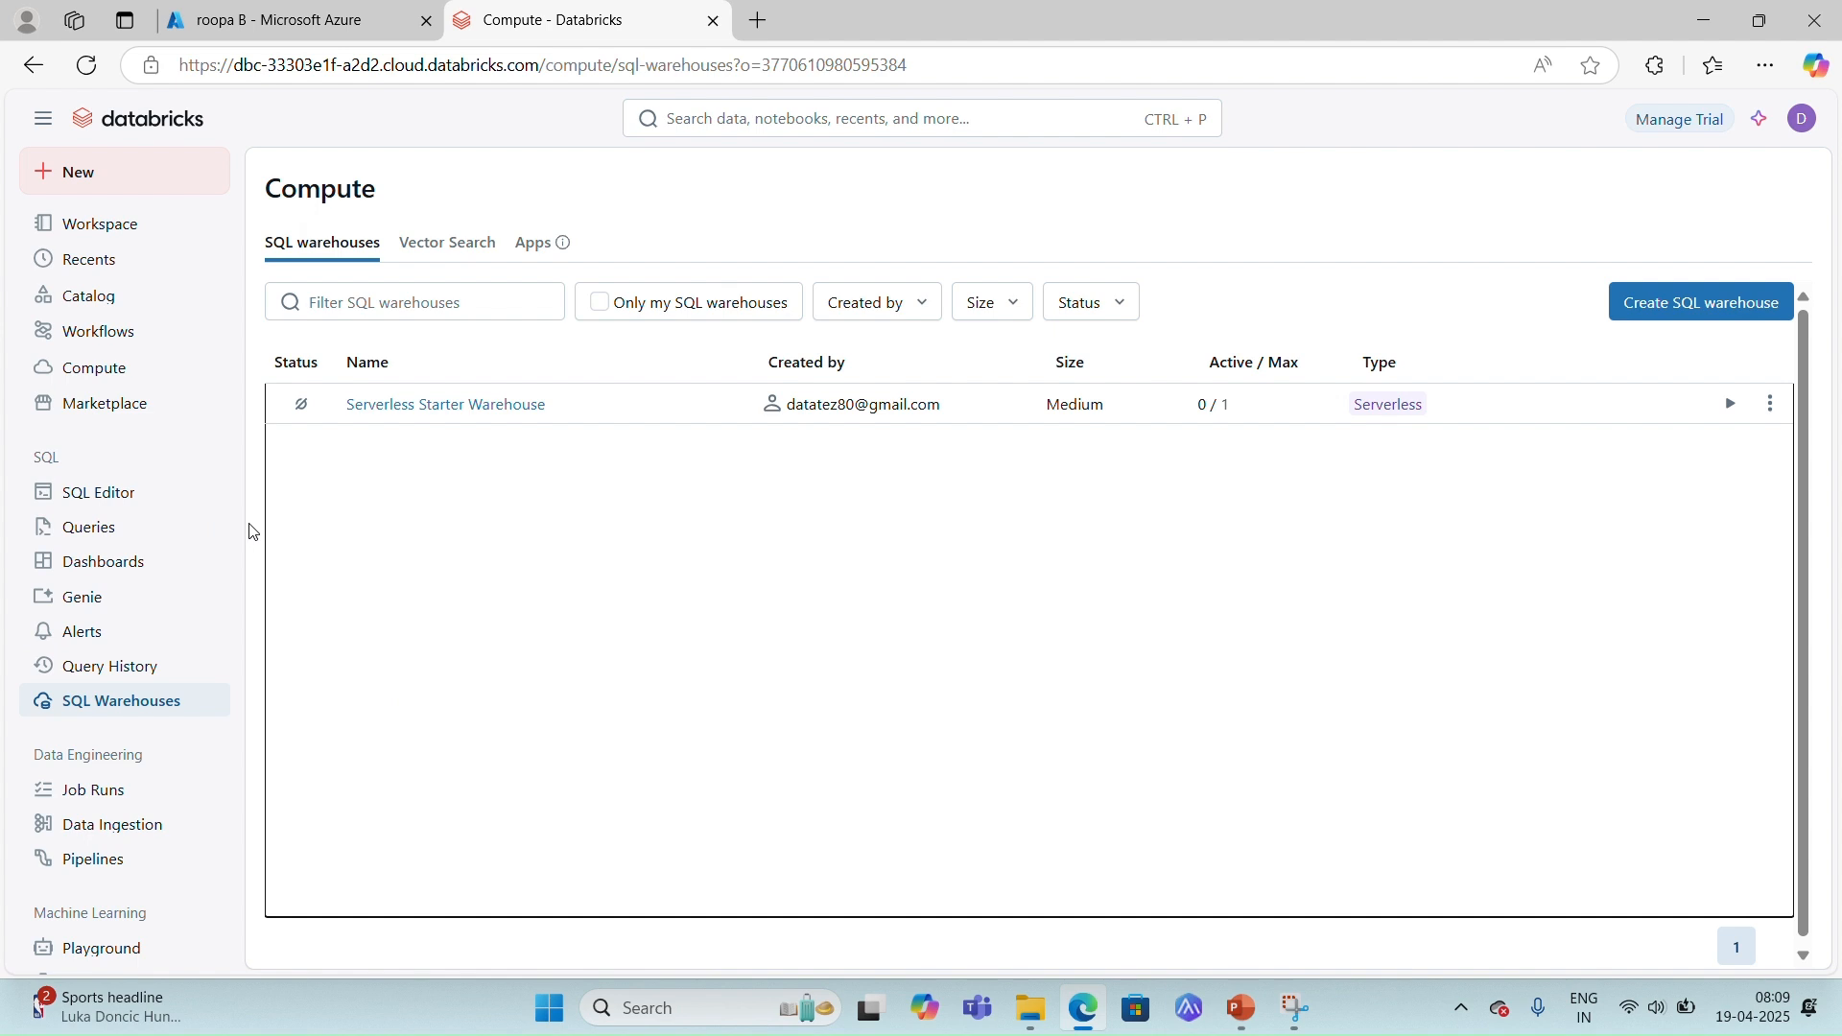
Look through the sidebar's SQL, Data Engineering and Machine Learning entries.
left_click_drag(238, 523, 232, 718)
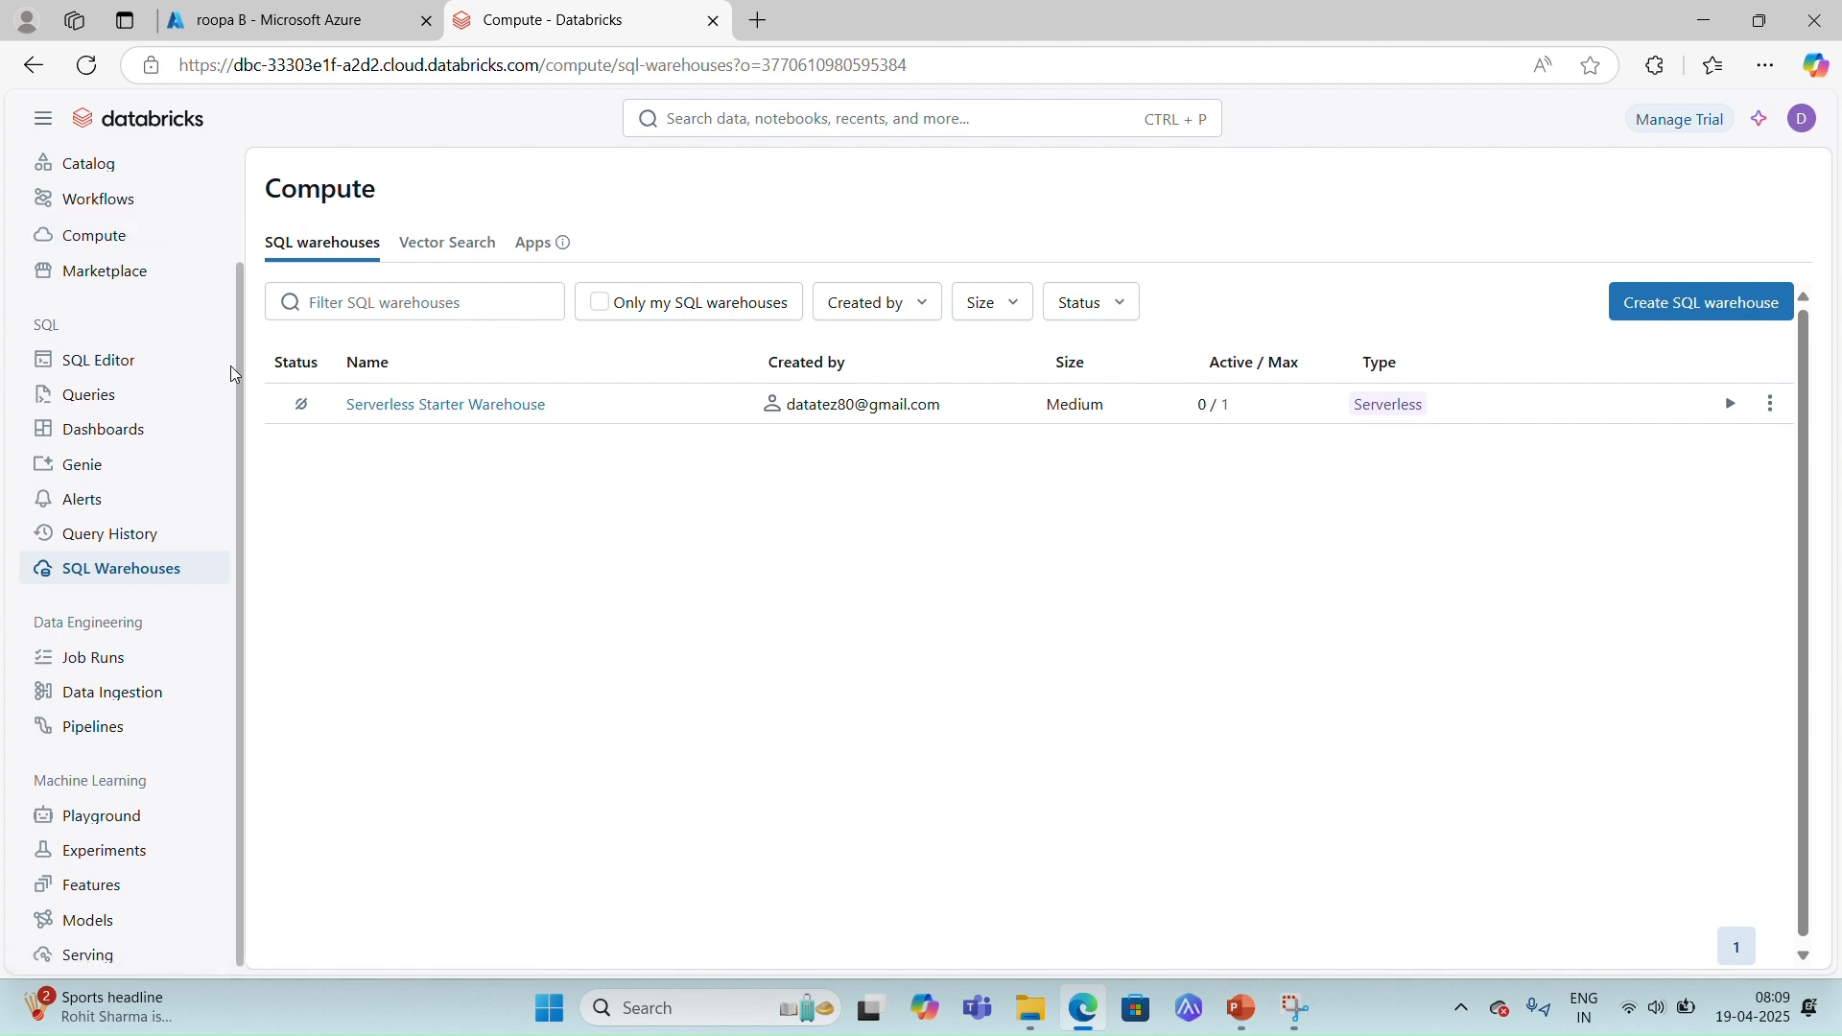
scroll(230, 365, "up", 2)
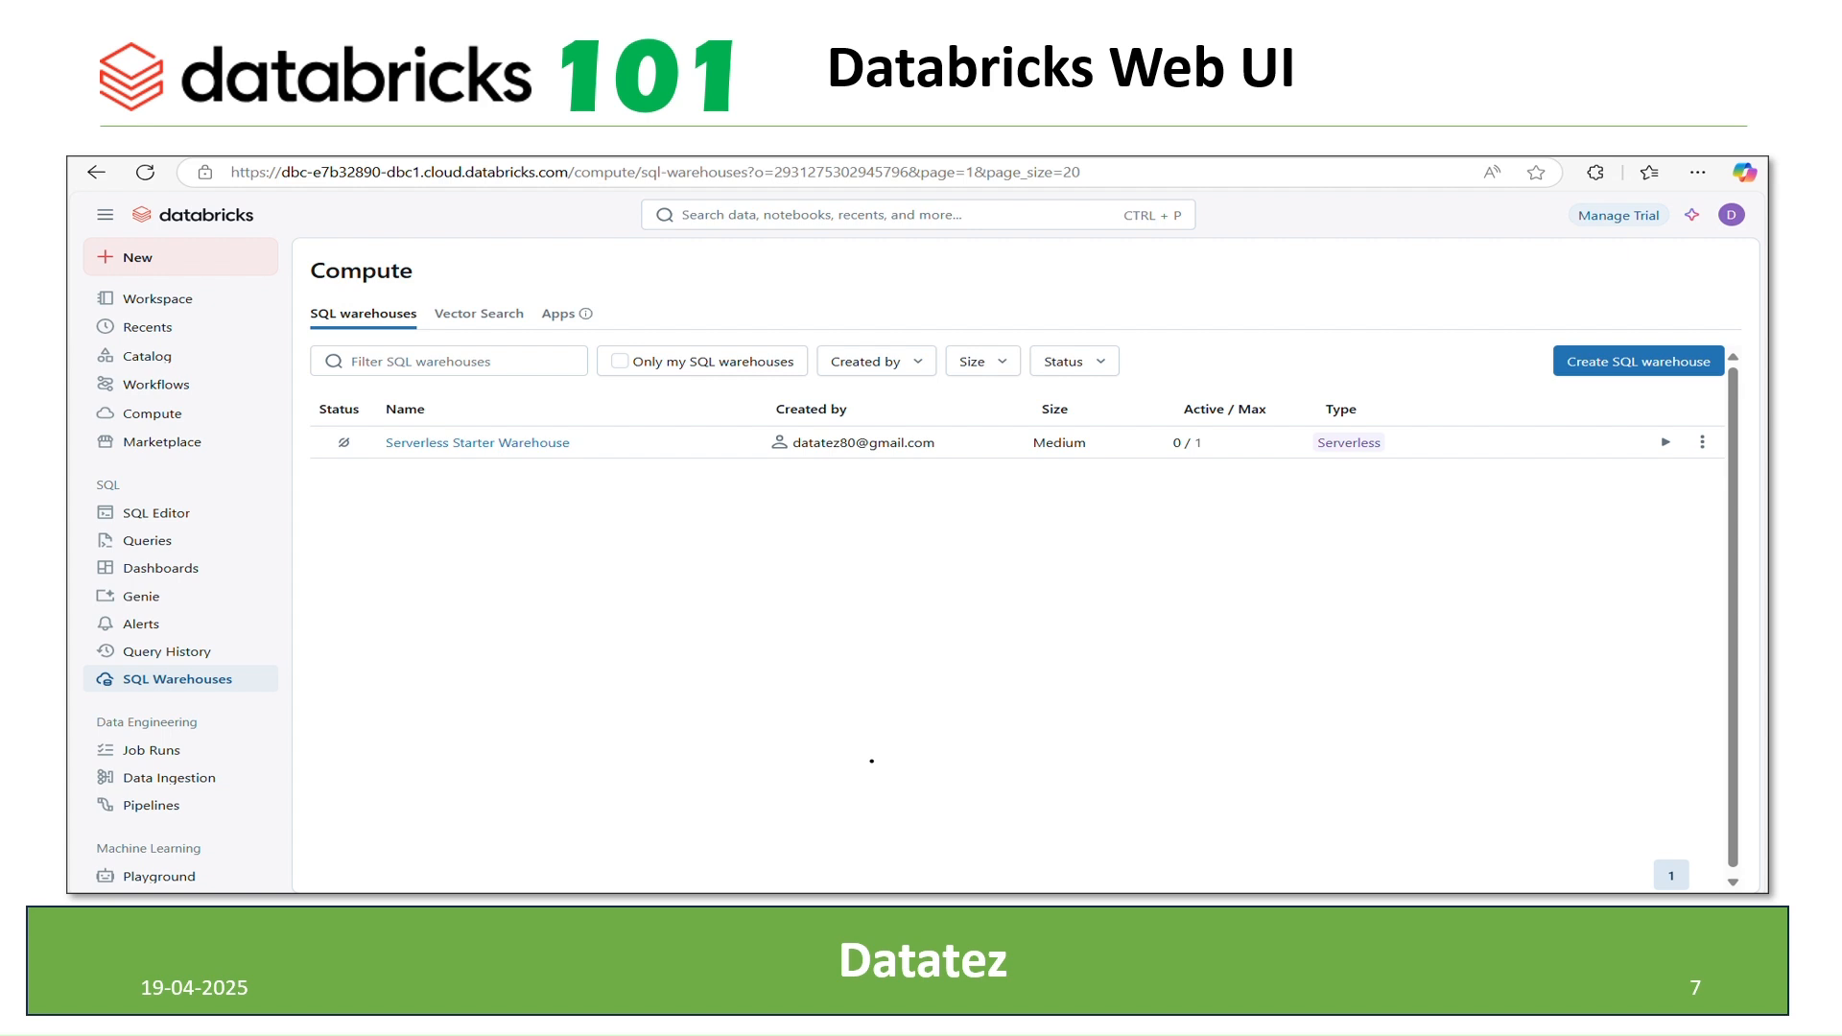
Exit the Databricks Web UI slideshow, switch to the Databricks page in Edge, and collapse its navigation sidebar.
key("Escape")
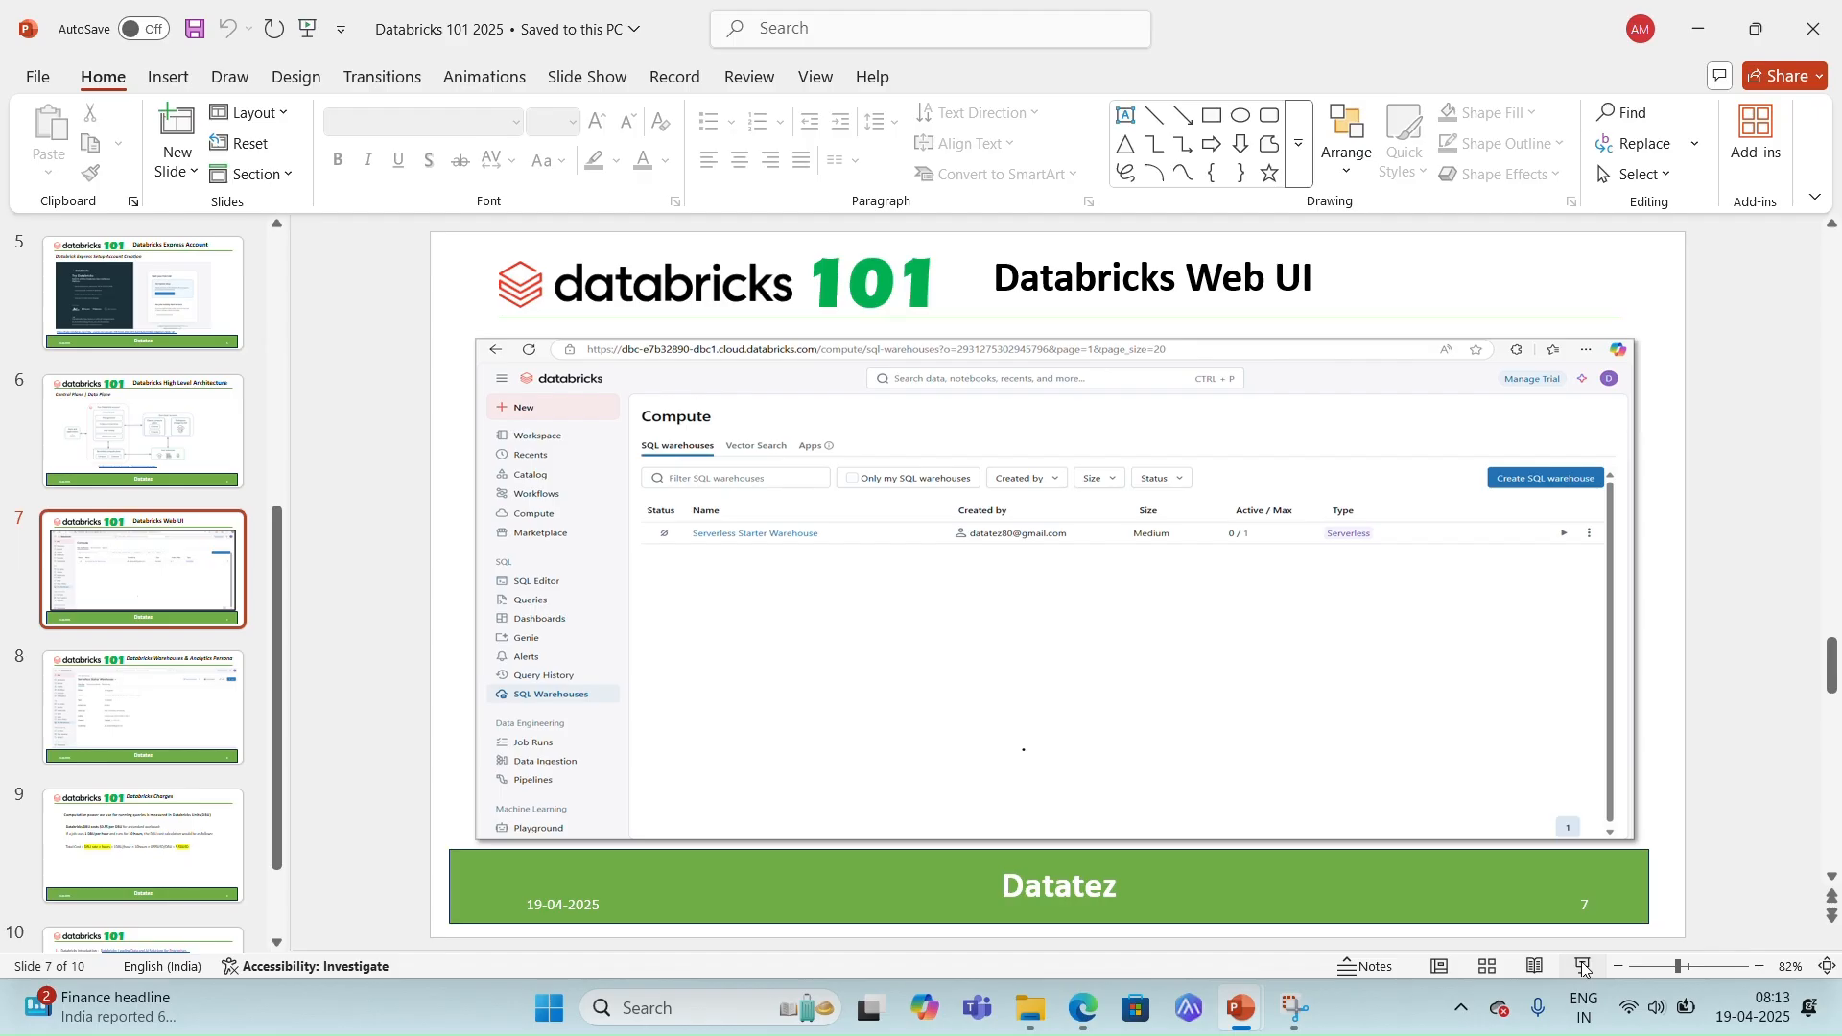
left_click(1085, 1015)
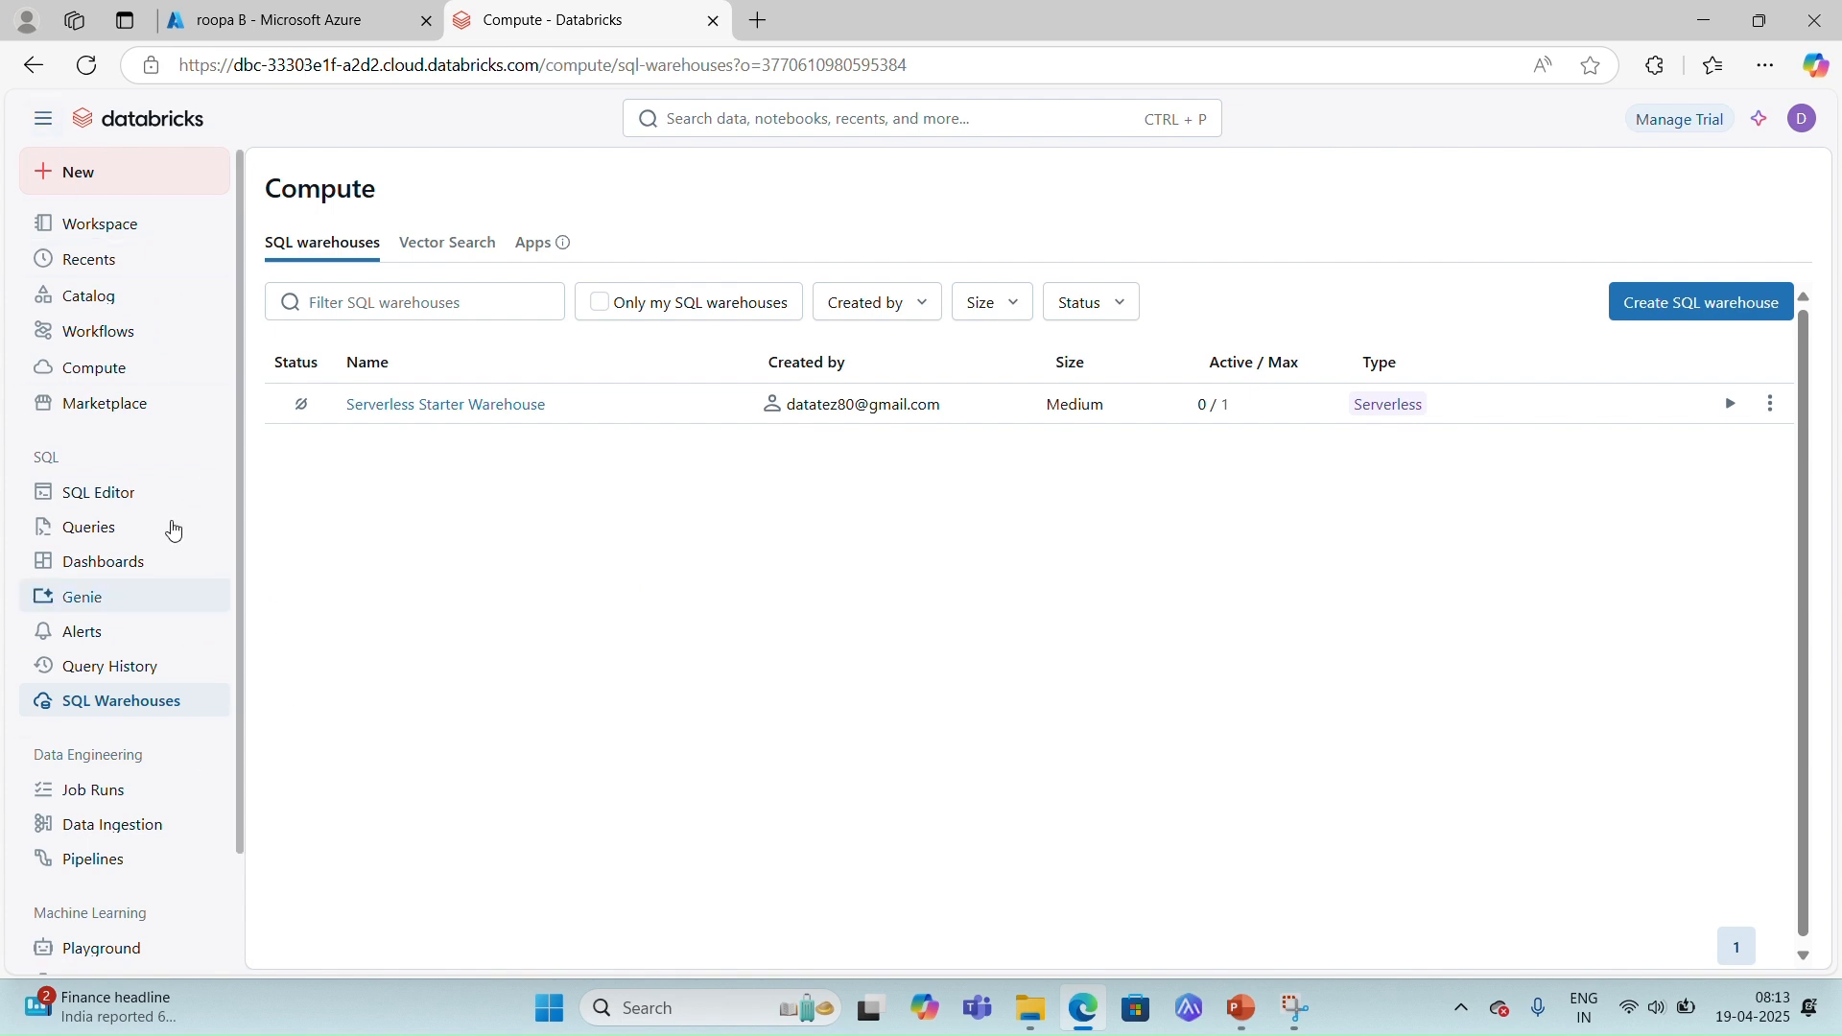
left_click(43, 126)
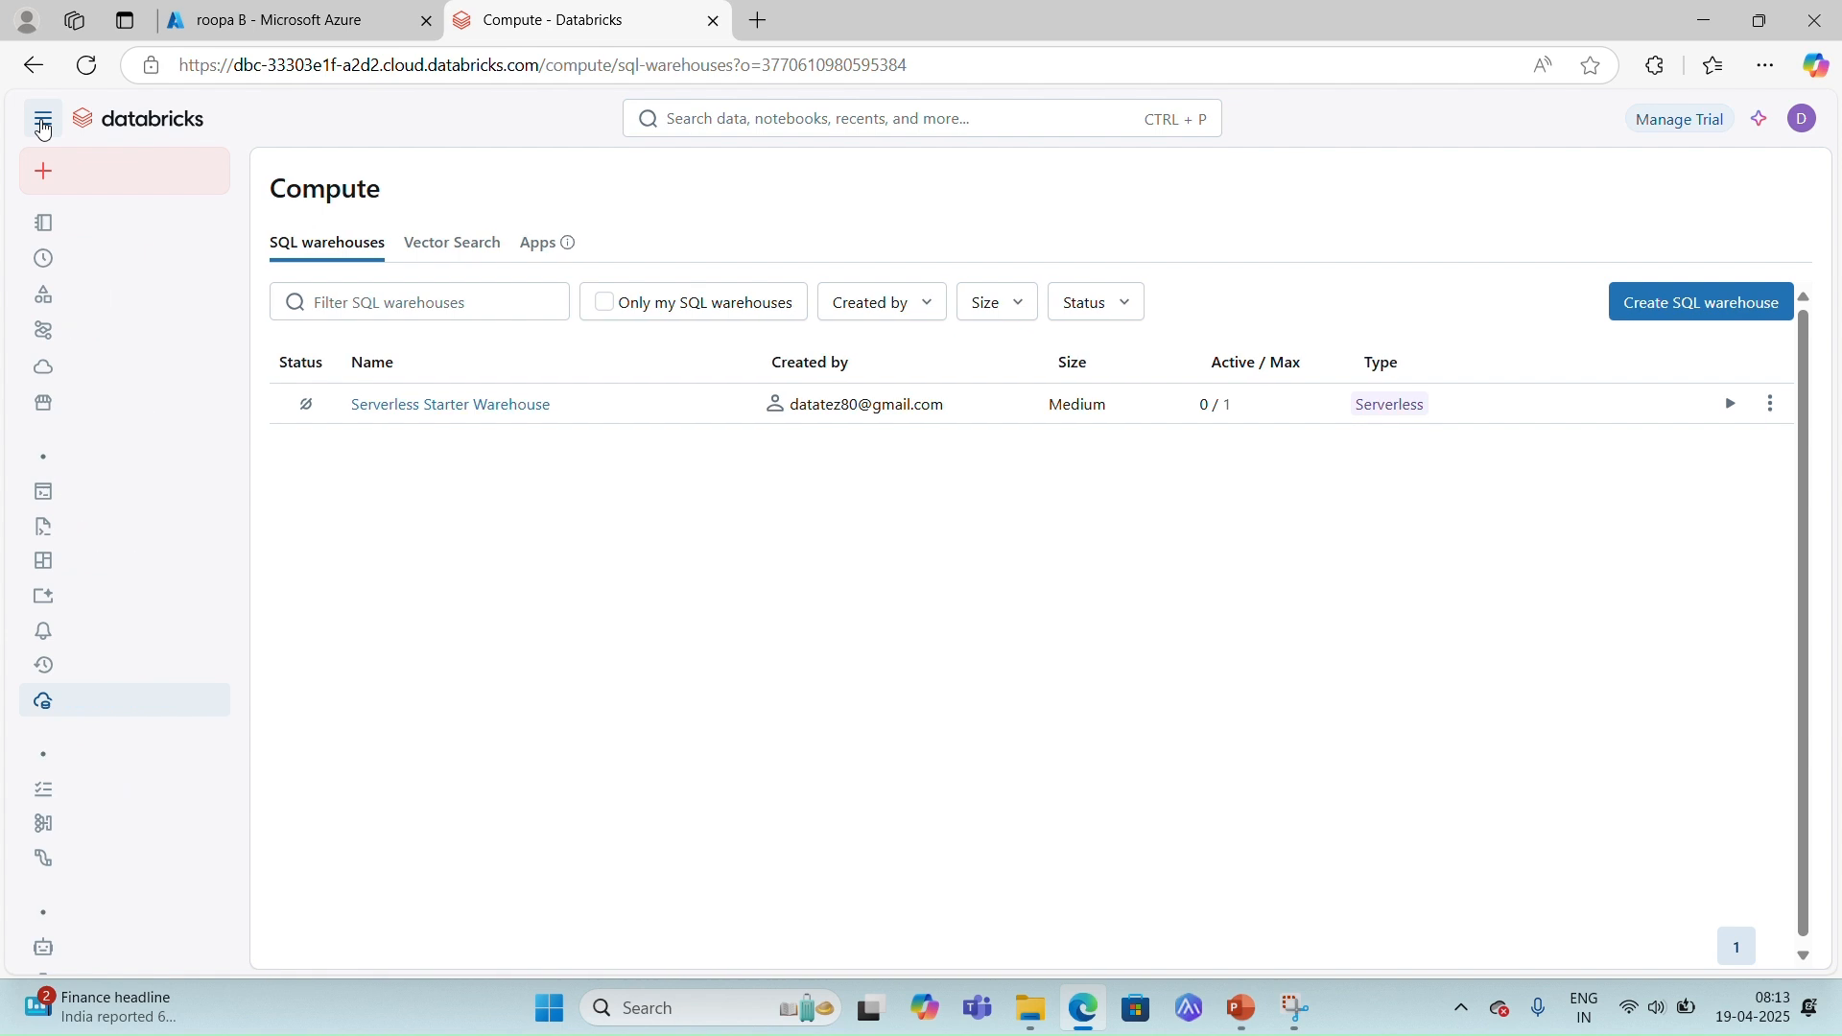
Expand the navigation sidebar and examine its sections and the options for creating new items, including the additional ones under More.
left_click(43, 126)
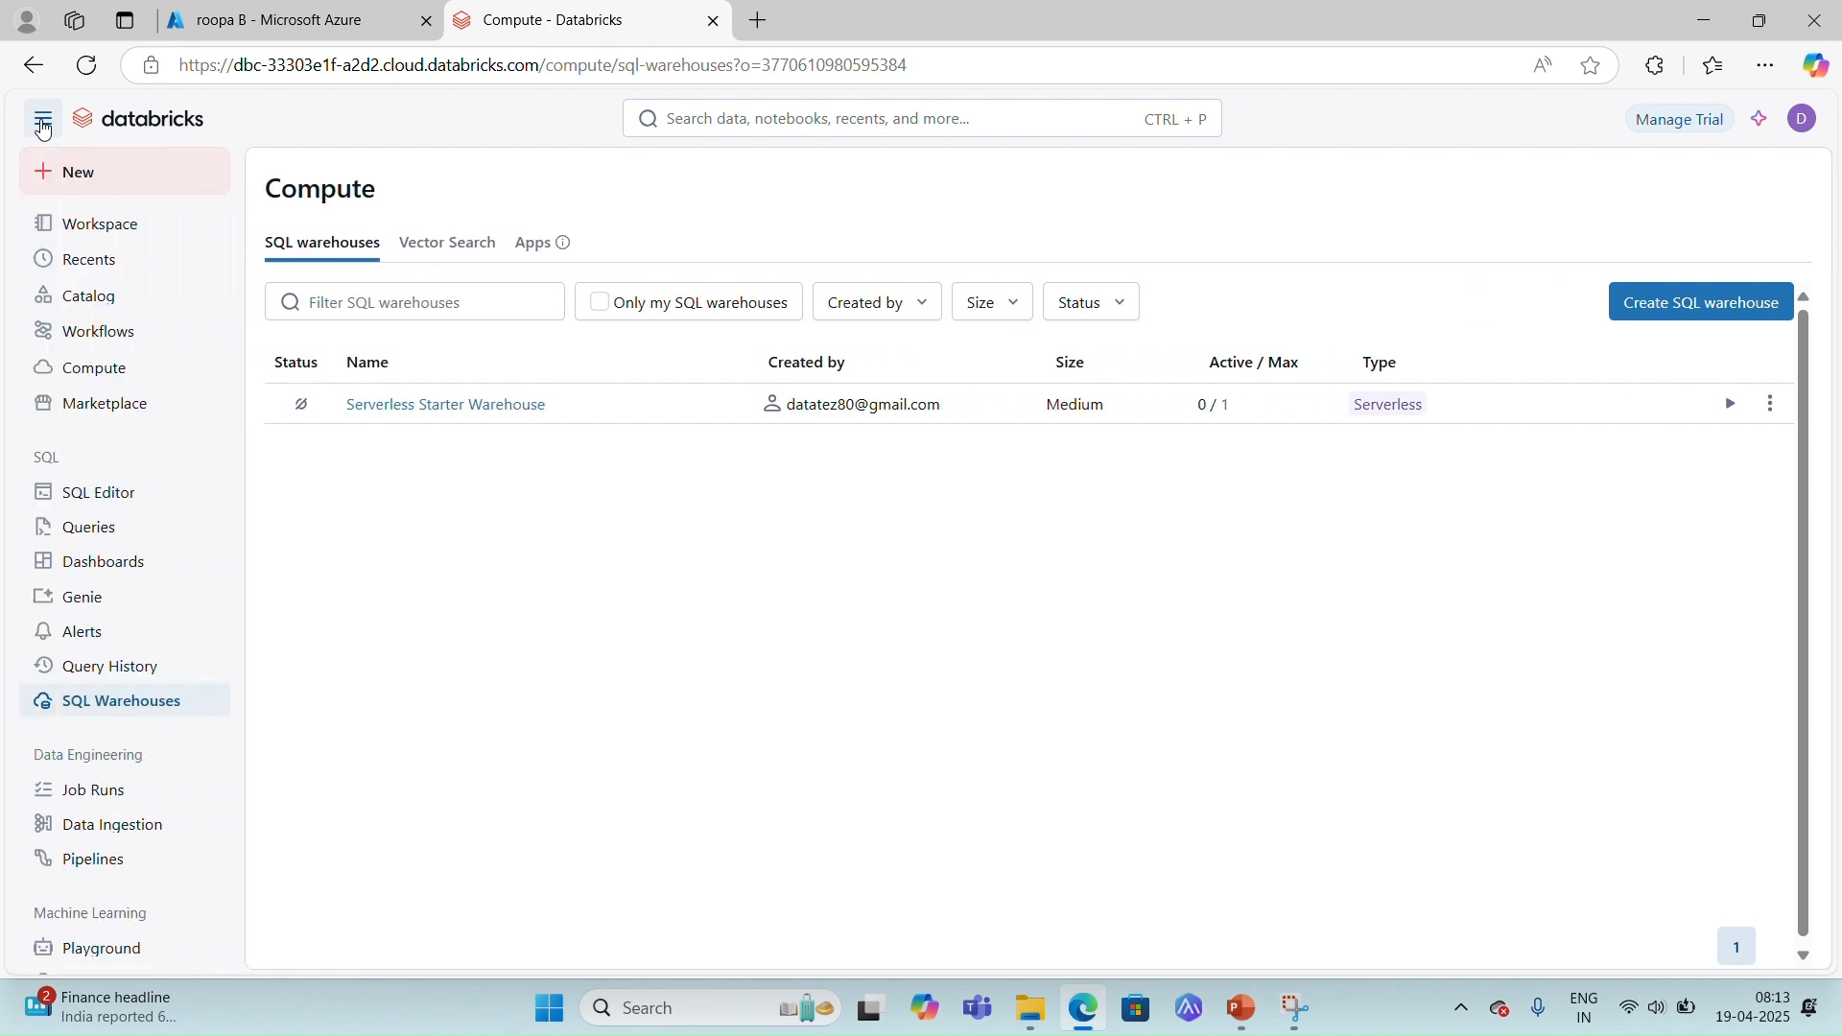
left_click(42, 126)
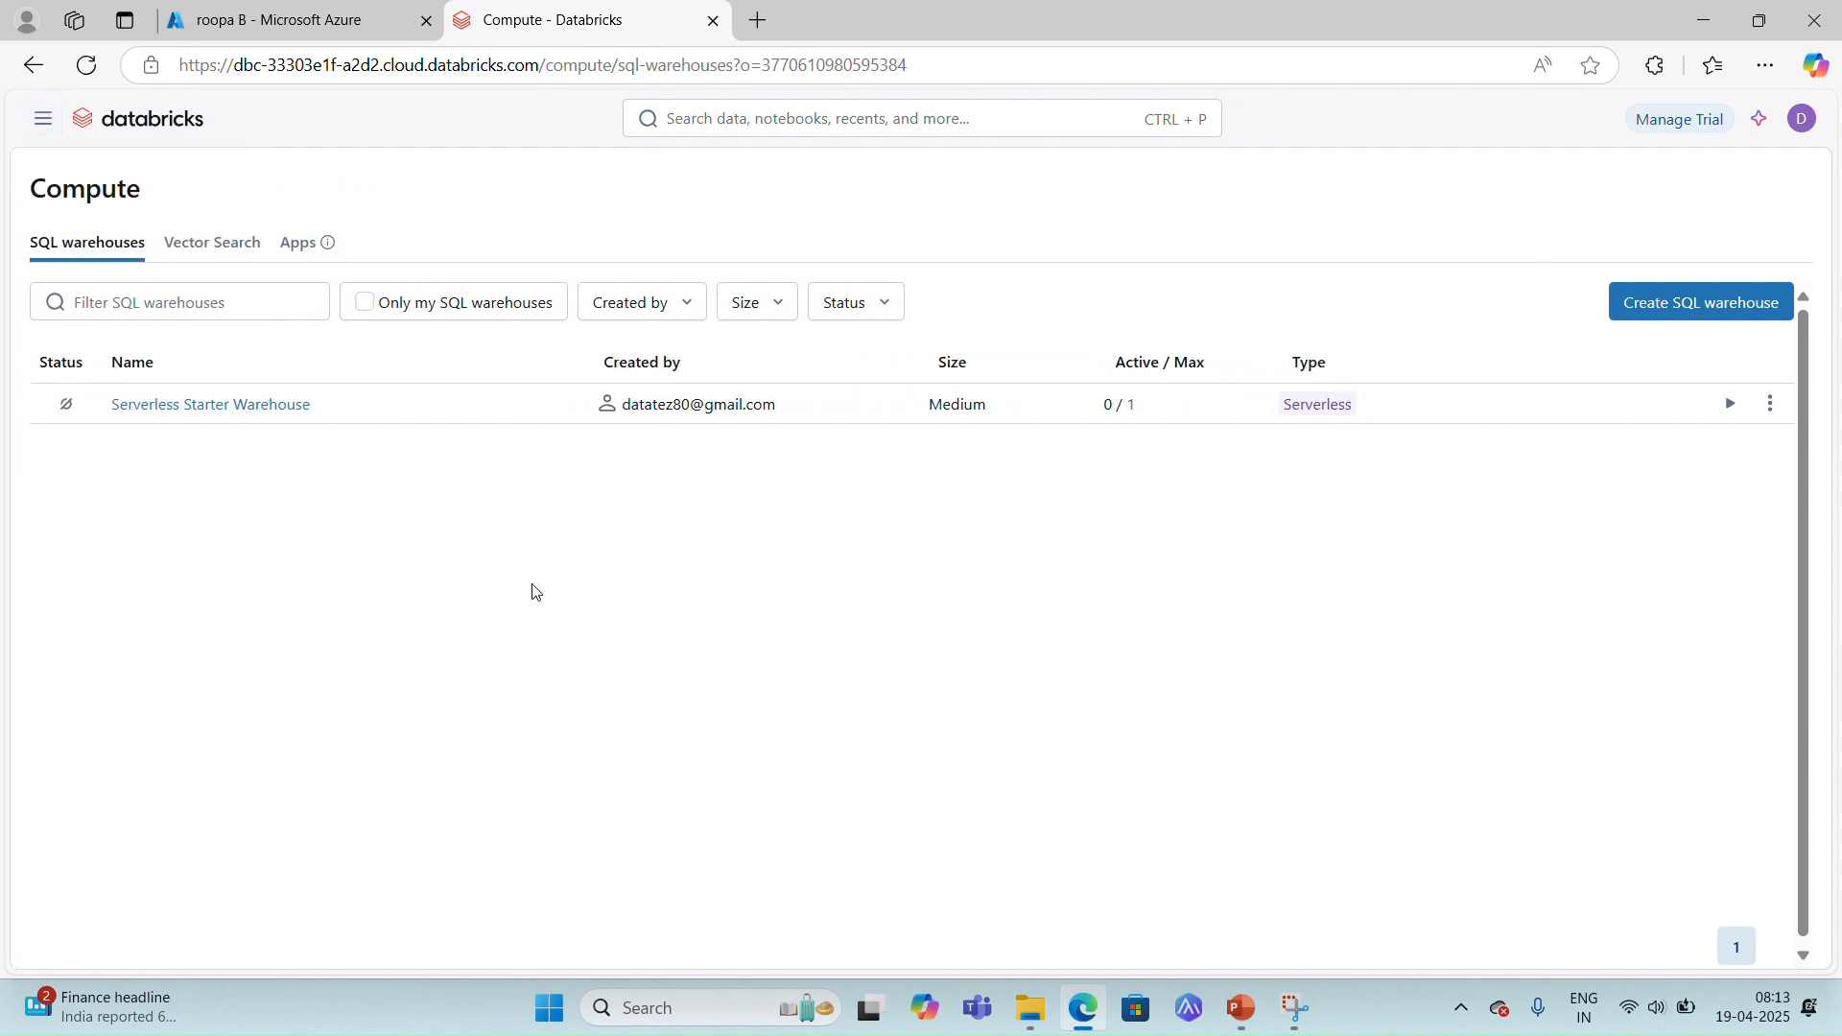
left_click(40, 123)
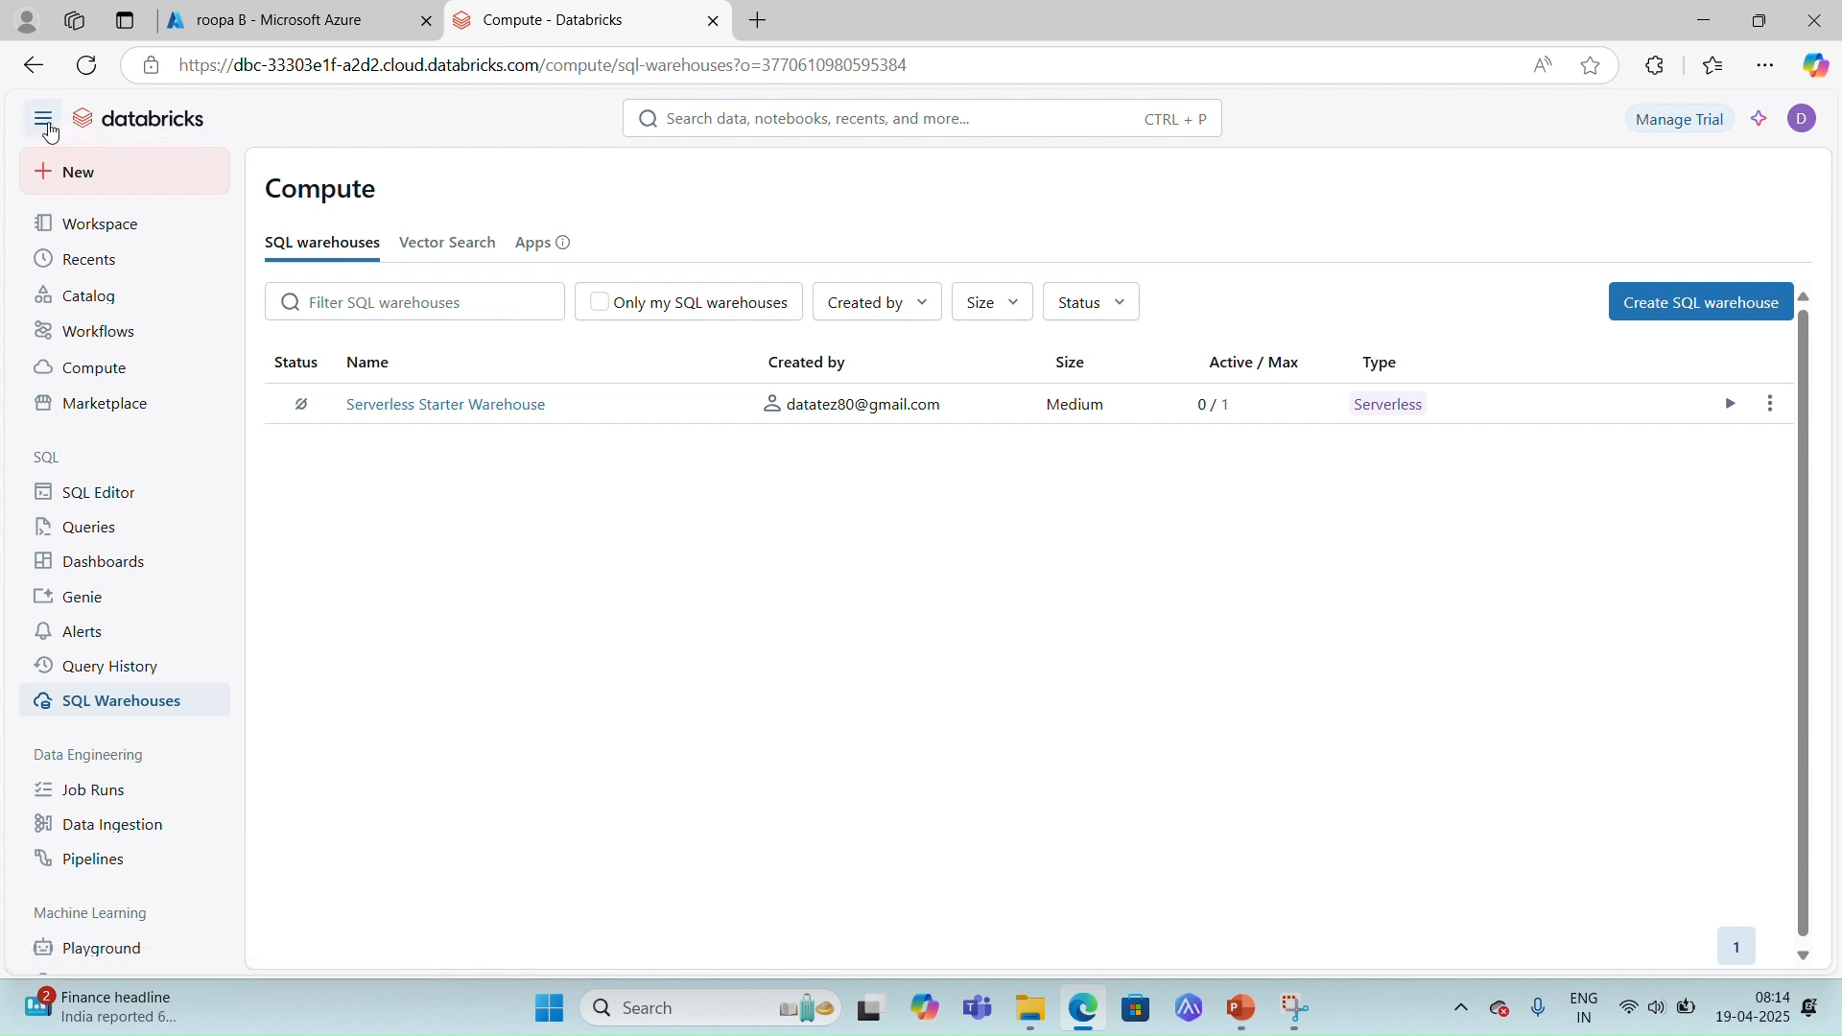
left_click(213, 186)
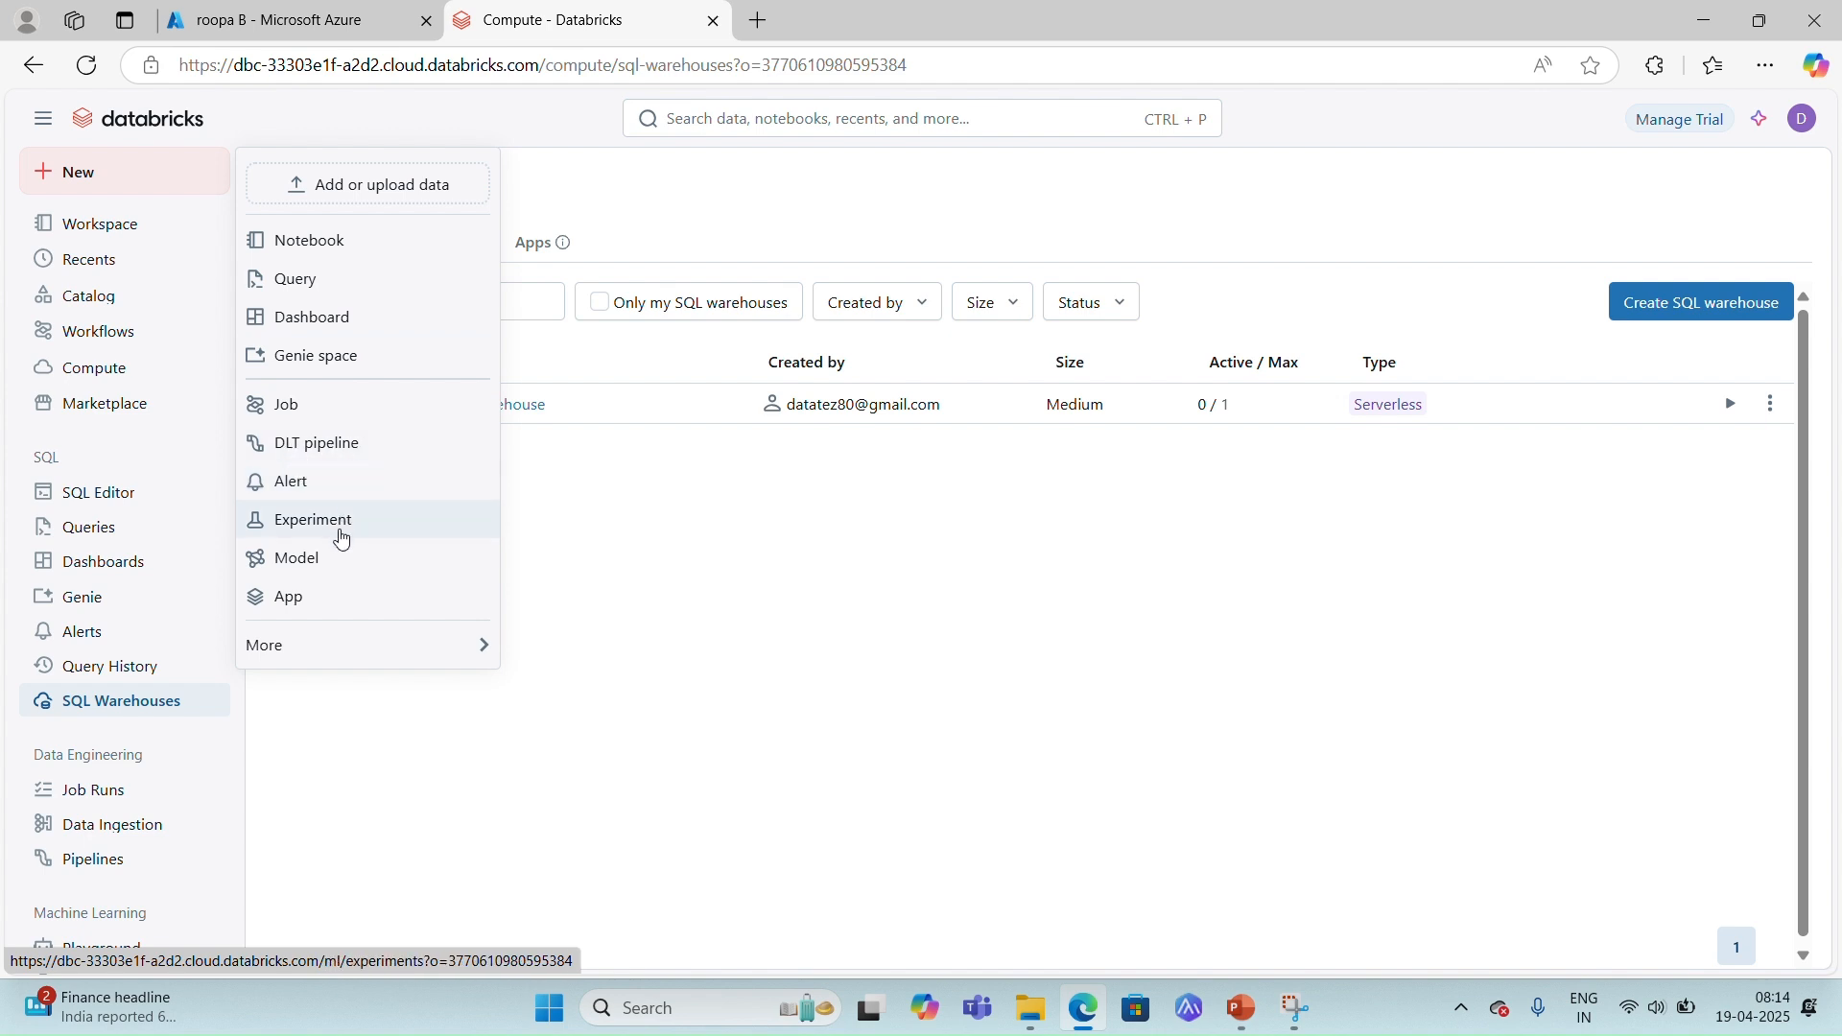
mouse_move(448, 667)
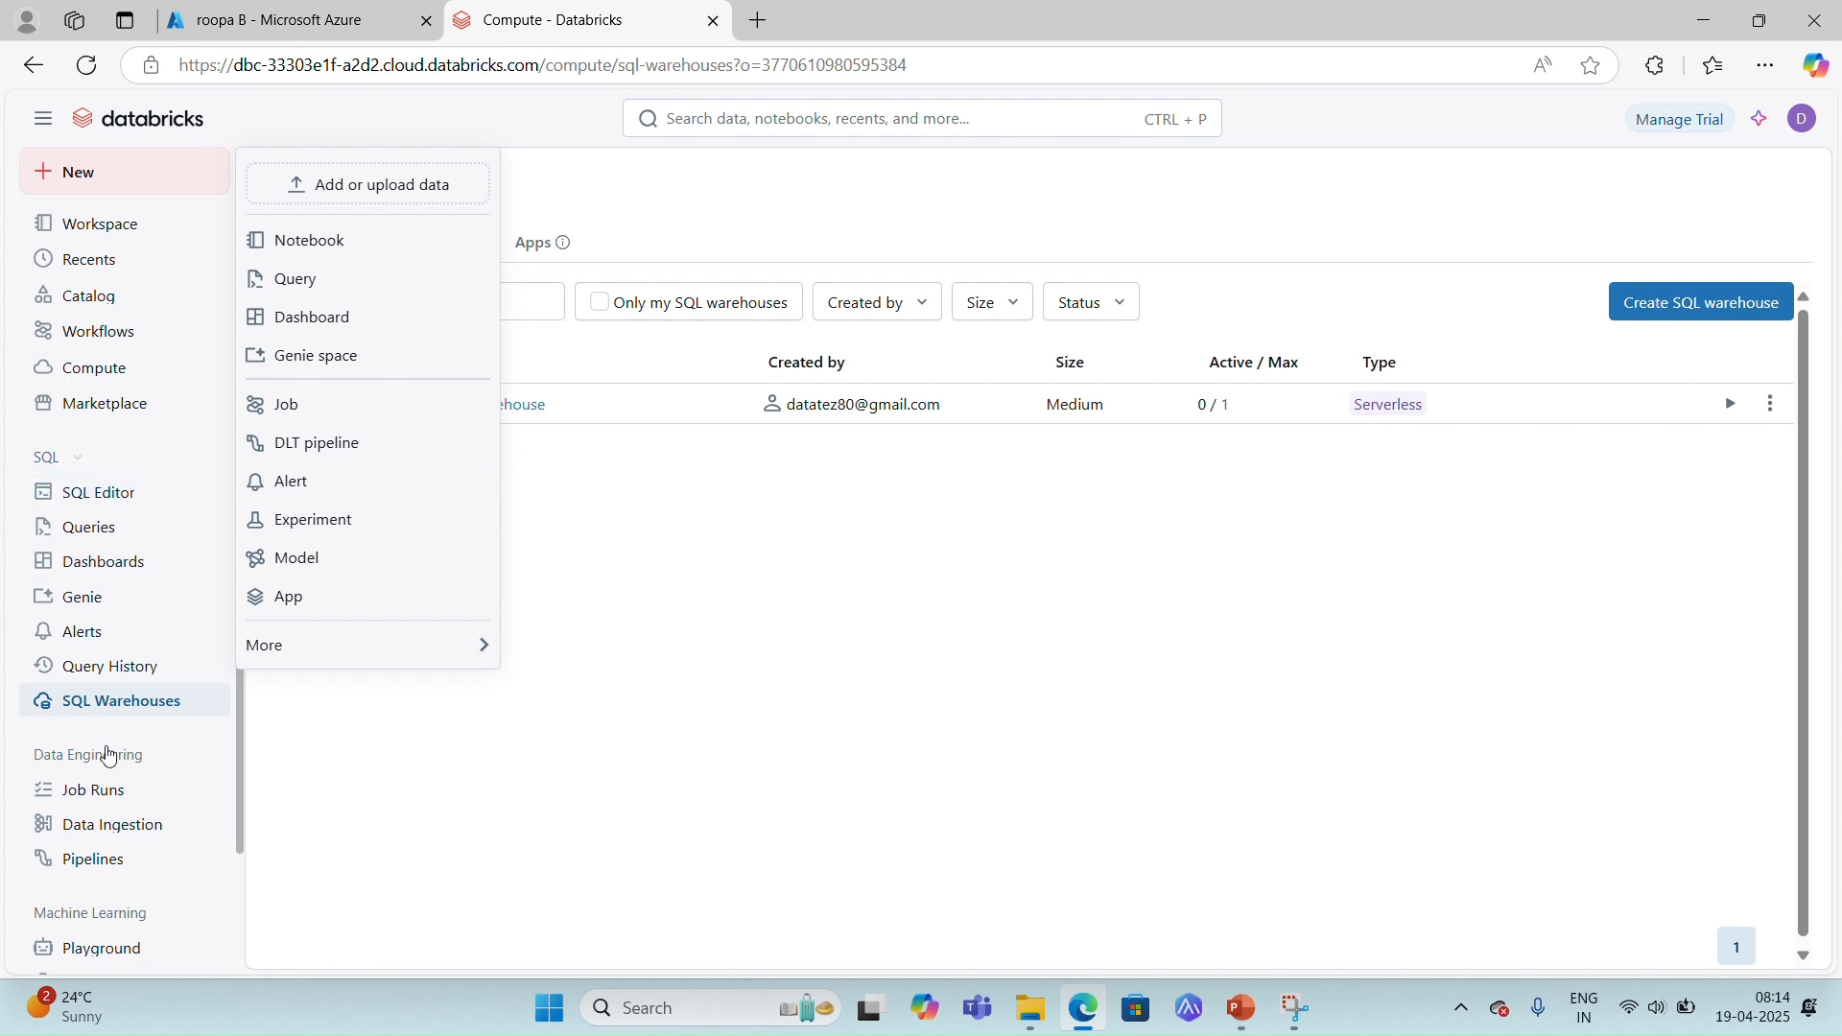
left_click_drag(241, 735, 251, 862)
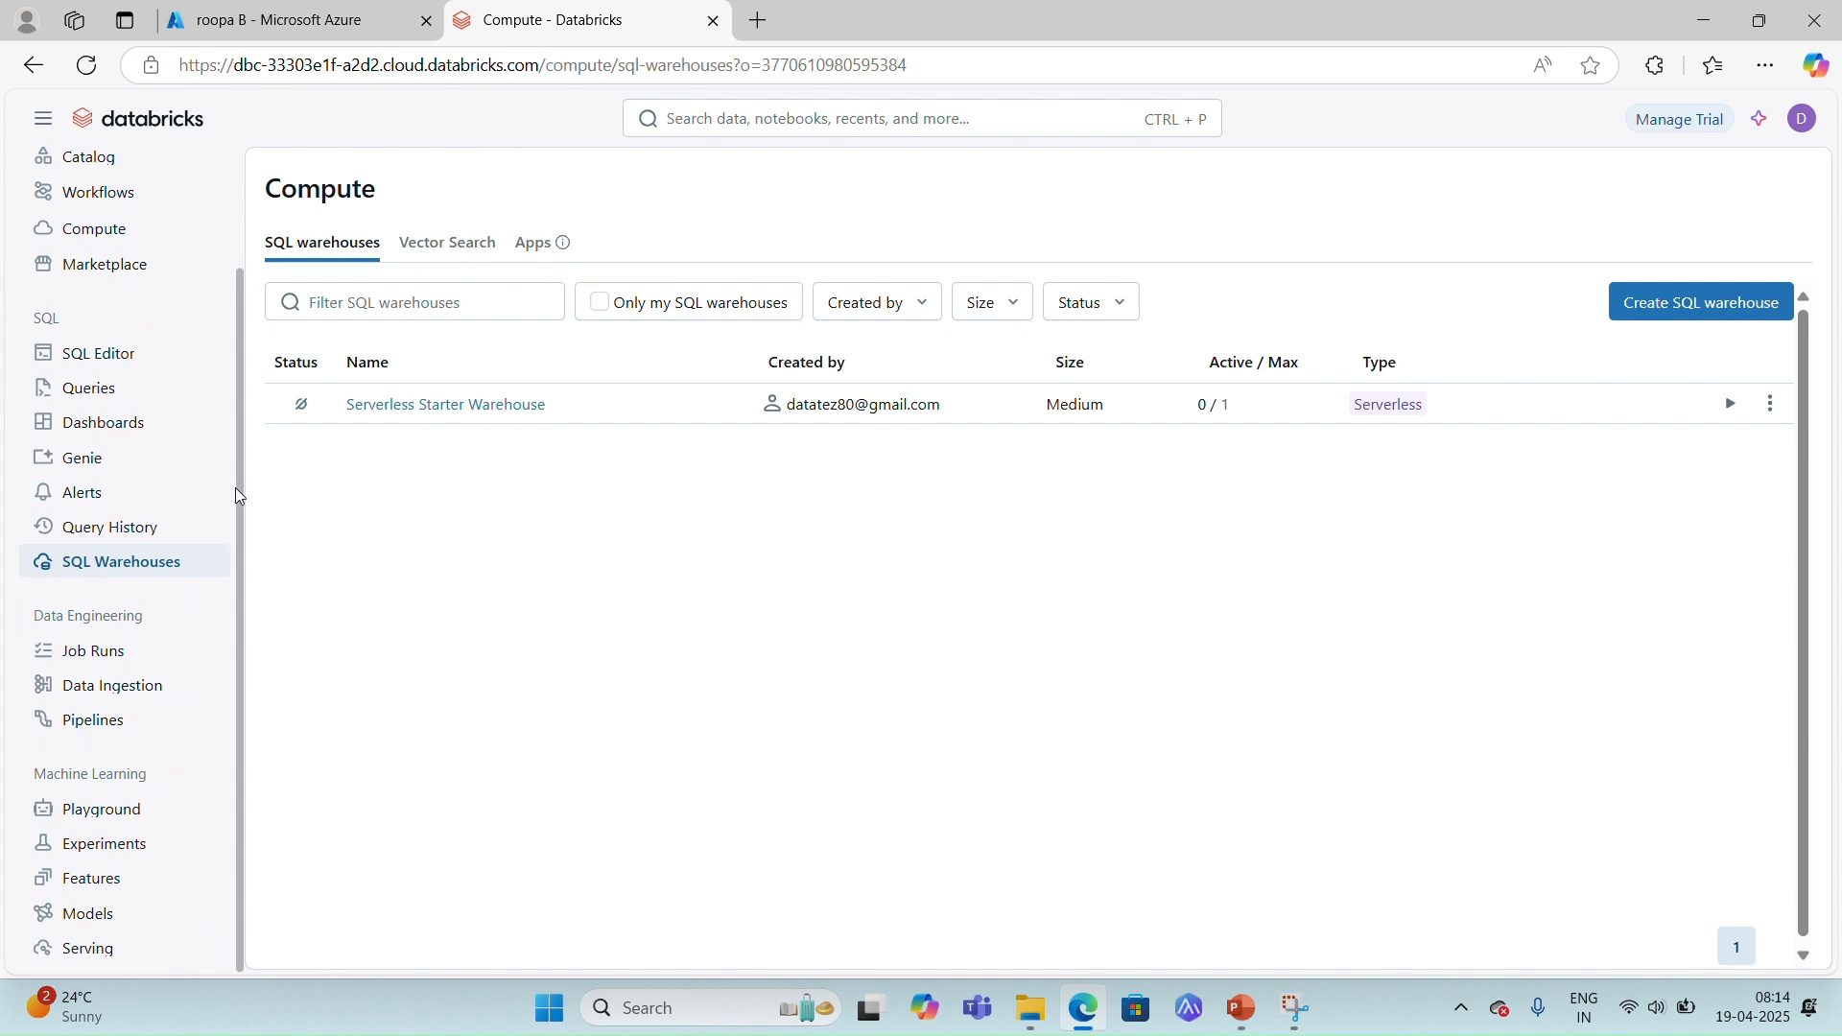
scroll(240, 490, "up", 3)
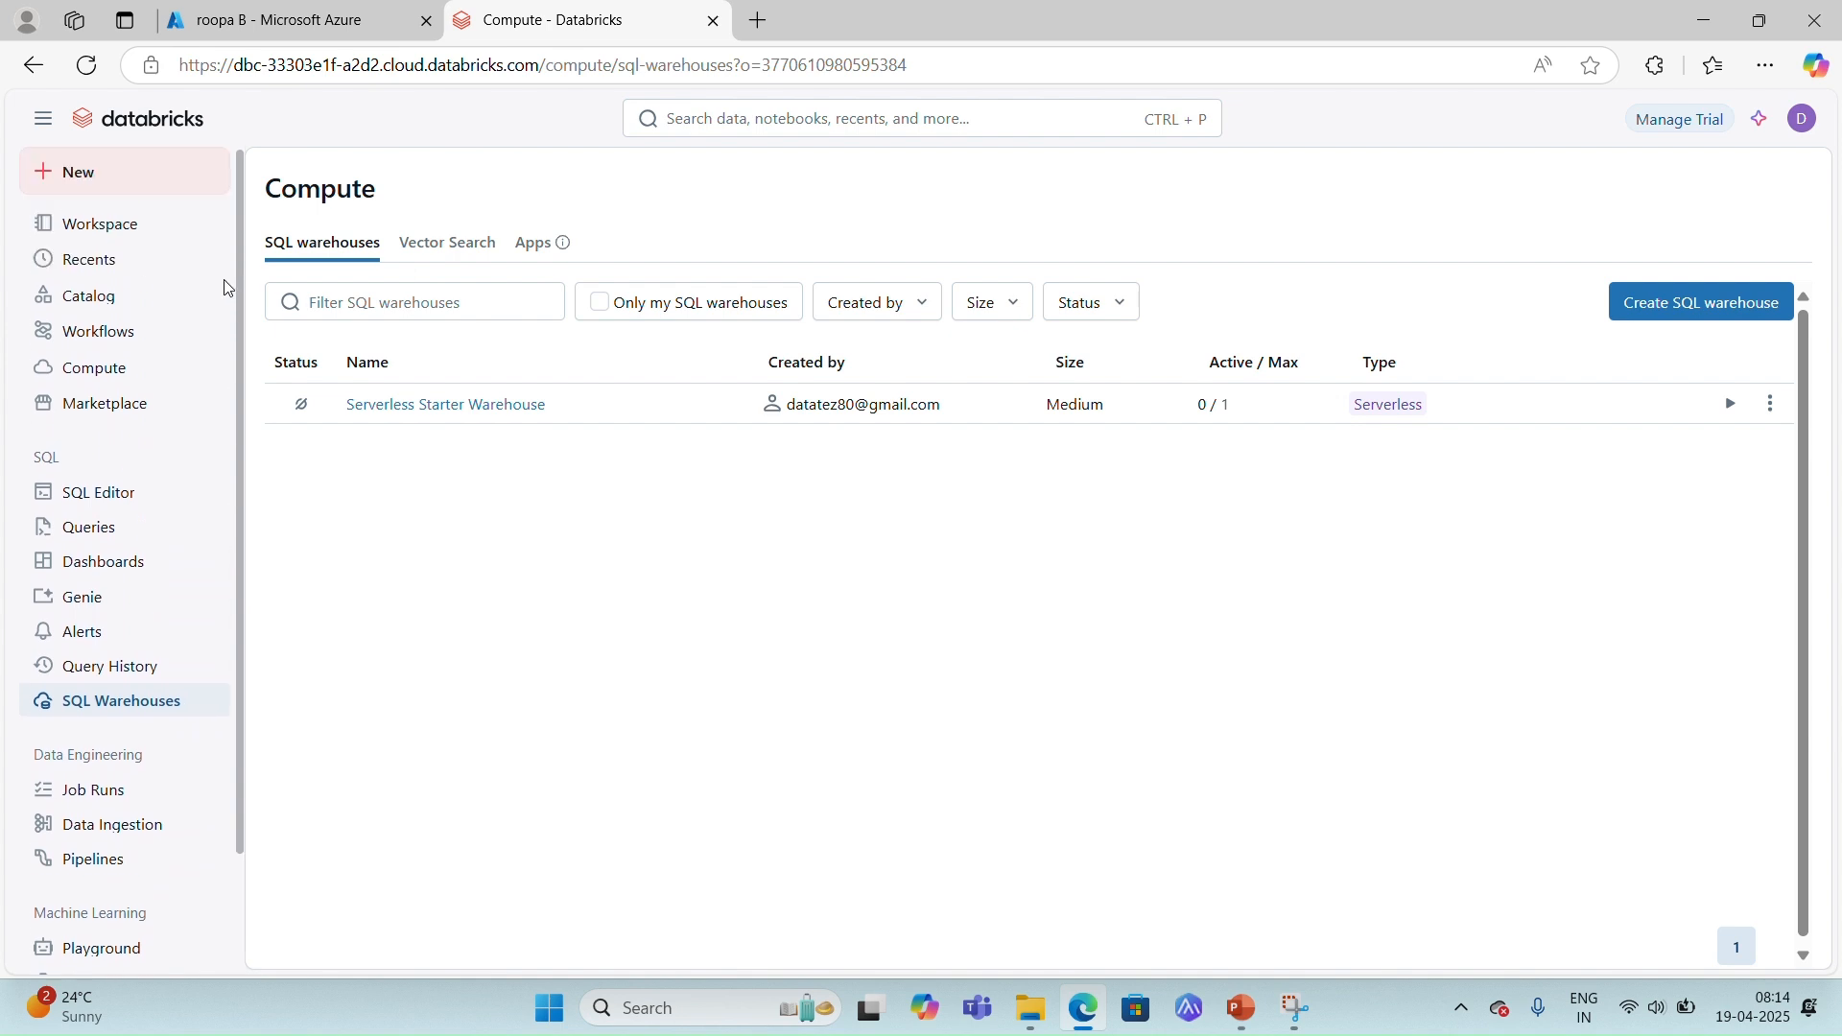
left_click(183, 180)
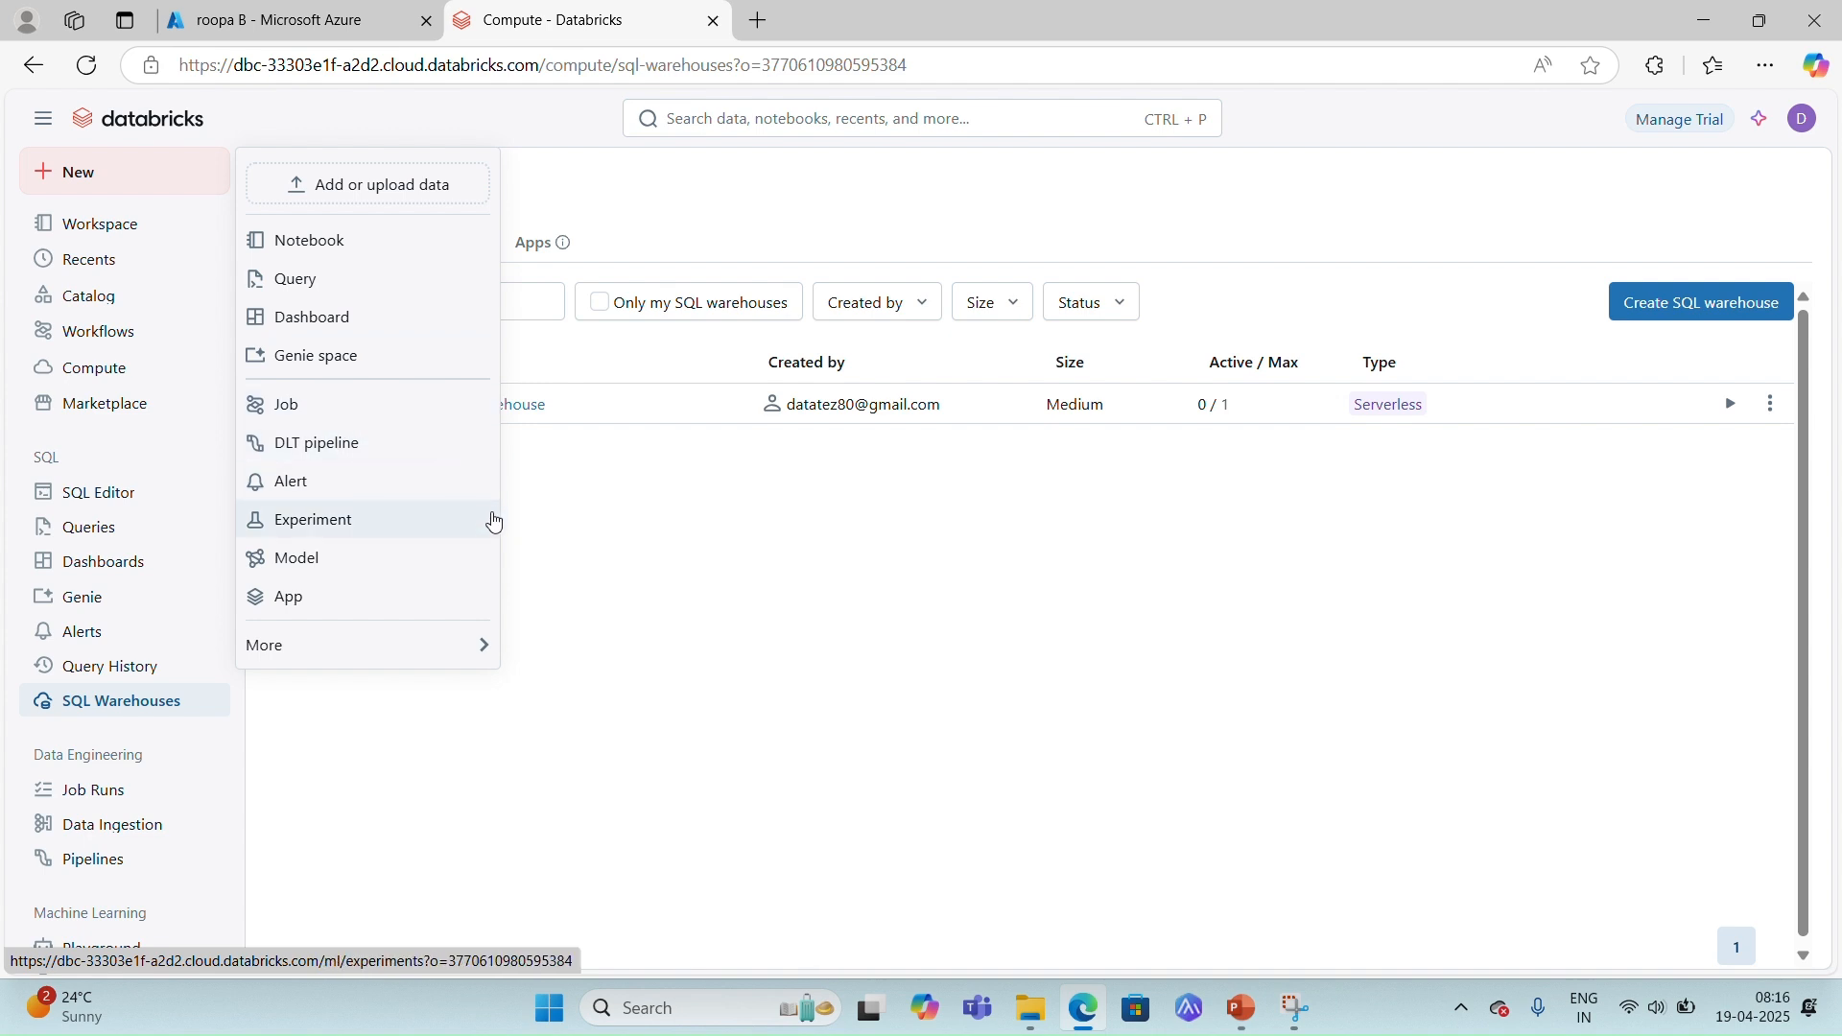
mouse_move(486, 645)
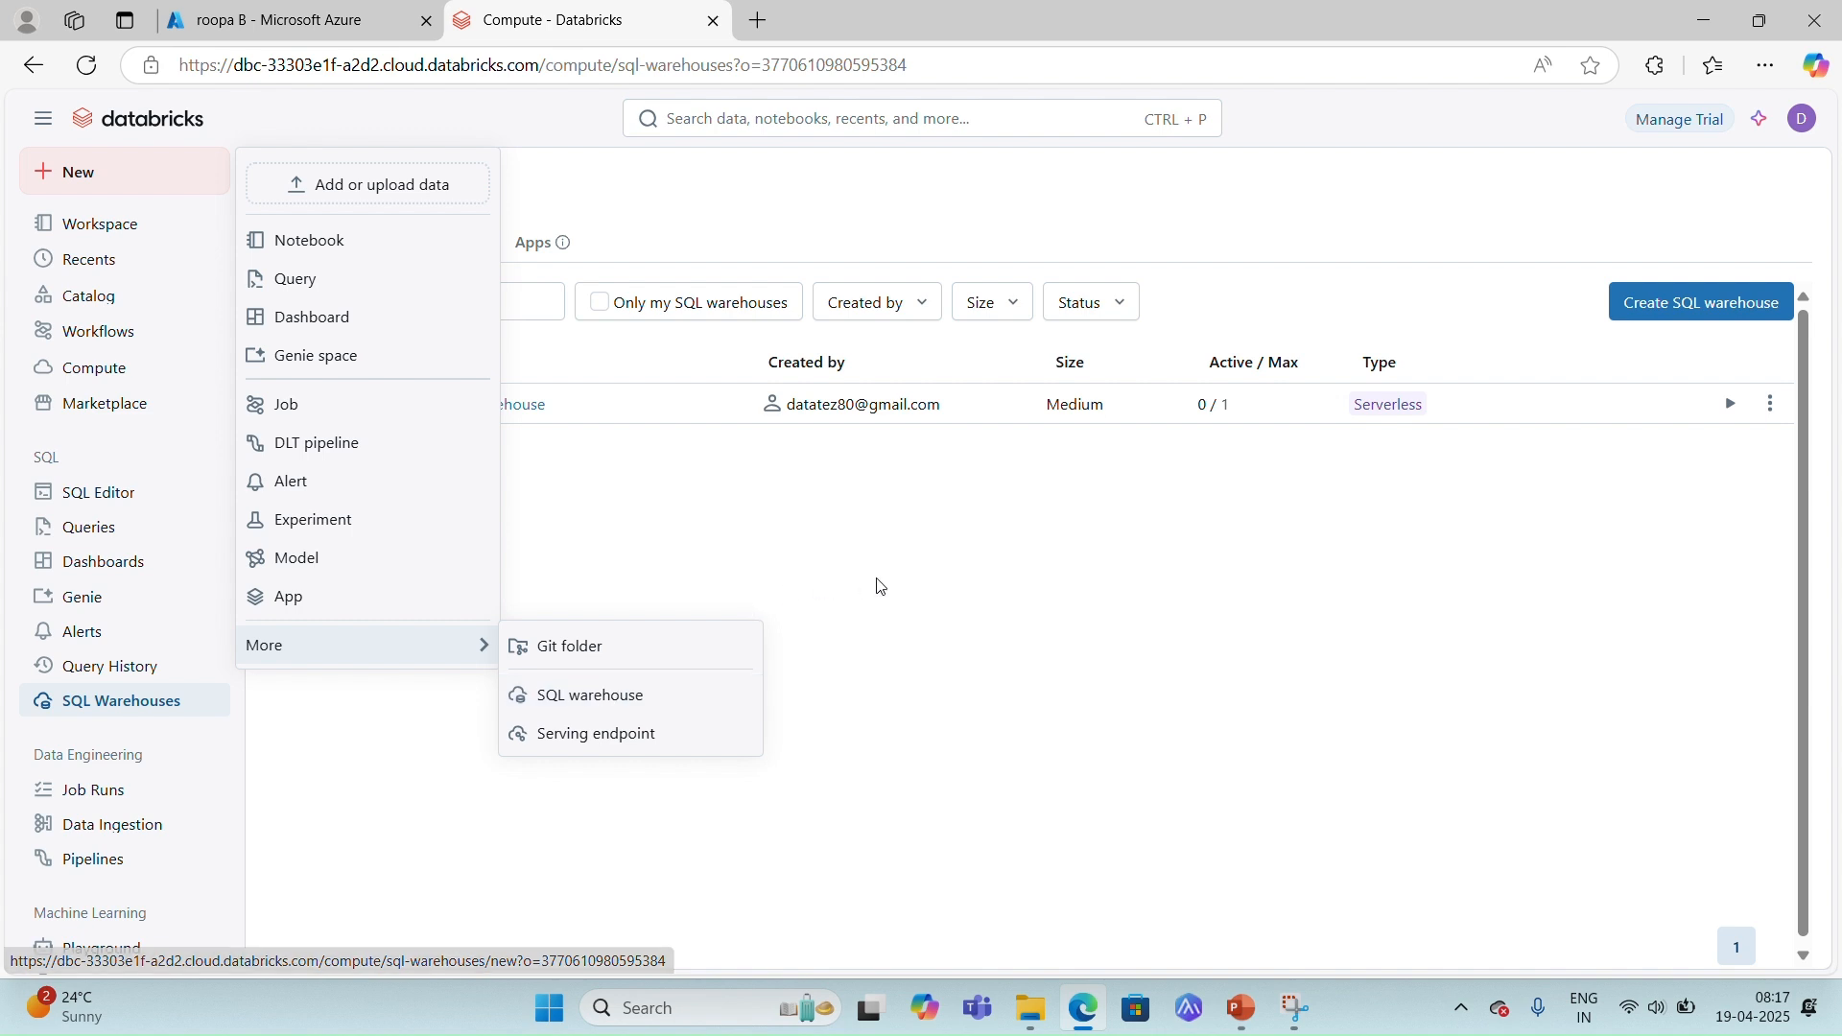
left_click(930, 606)
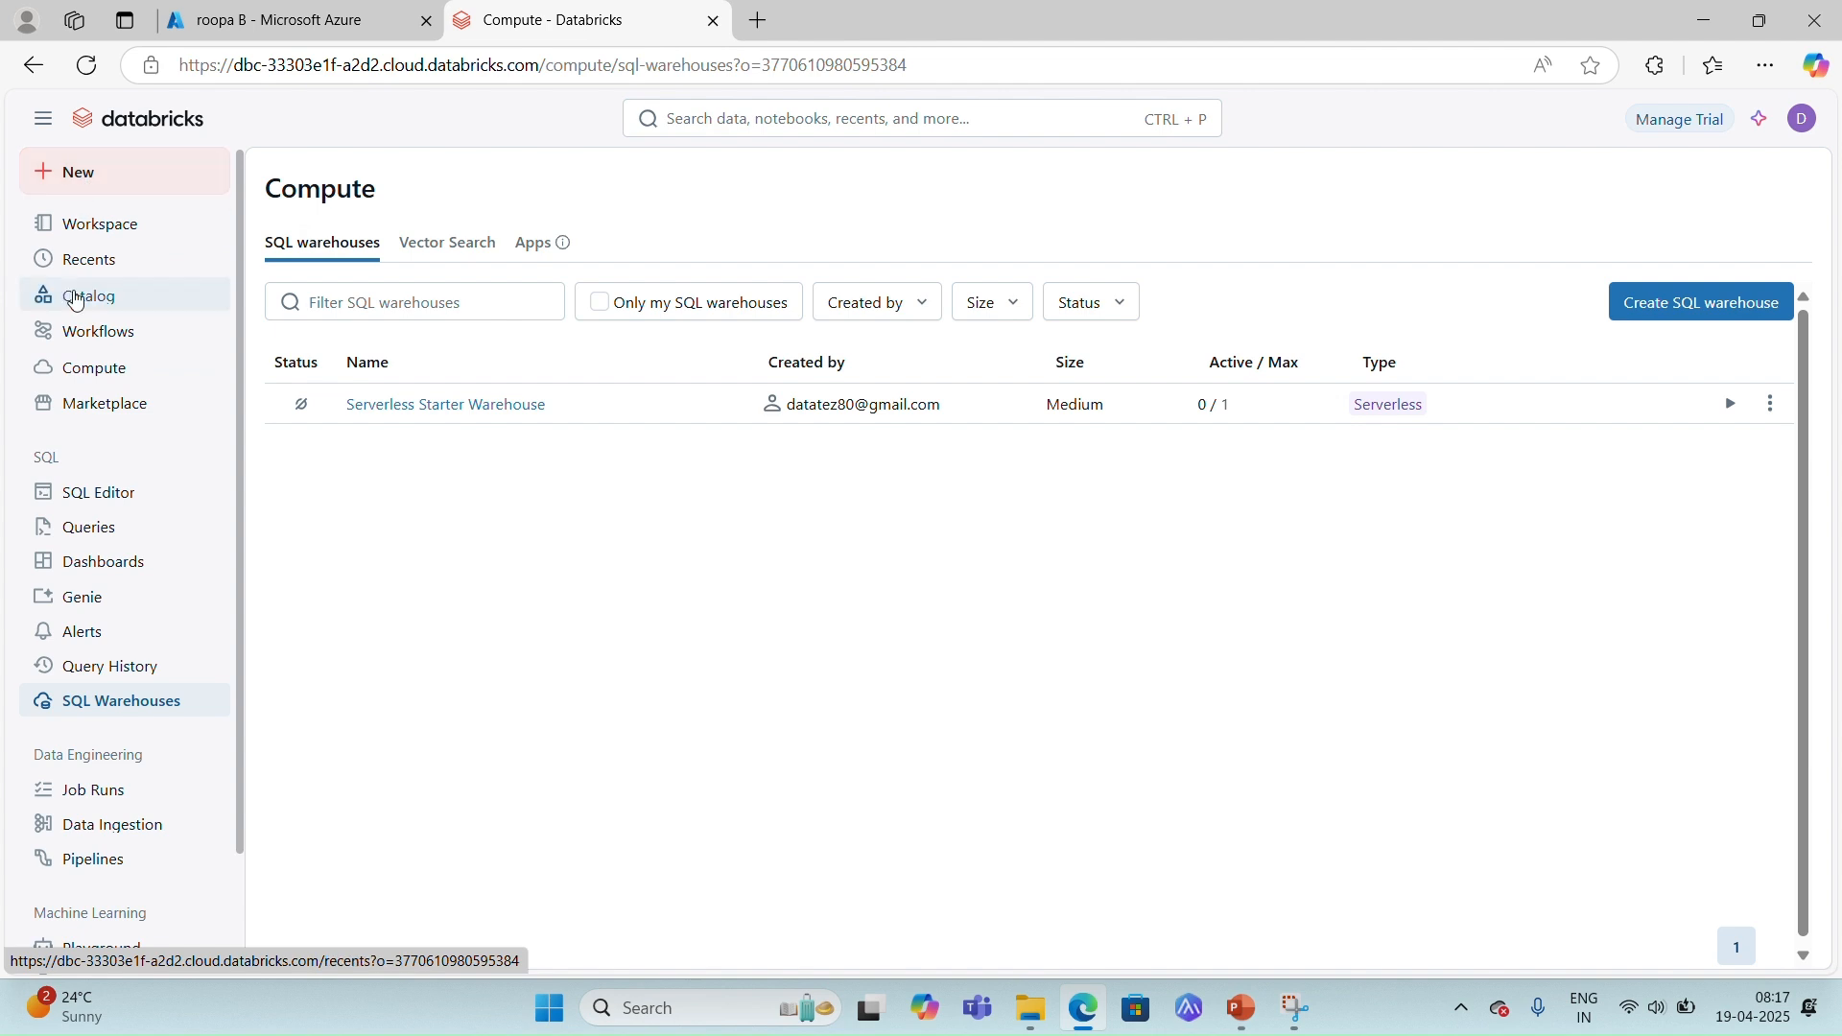
View the Vector Search and Apps sections of Compute, and return to the SQL warehouses list.
left_click(84, 372)
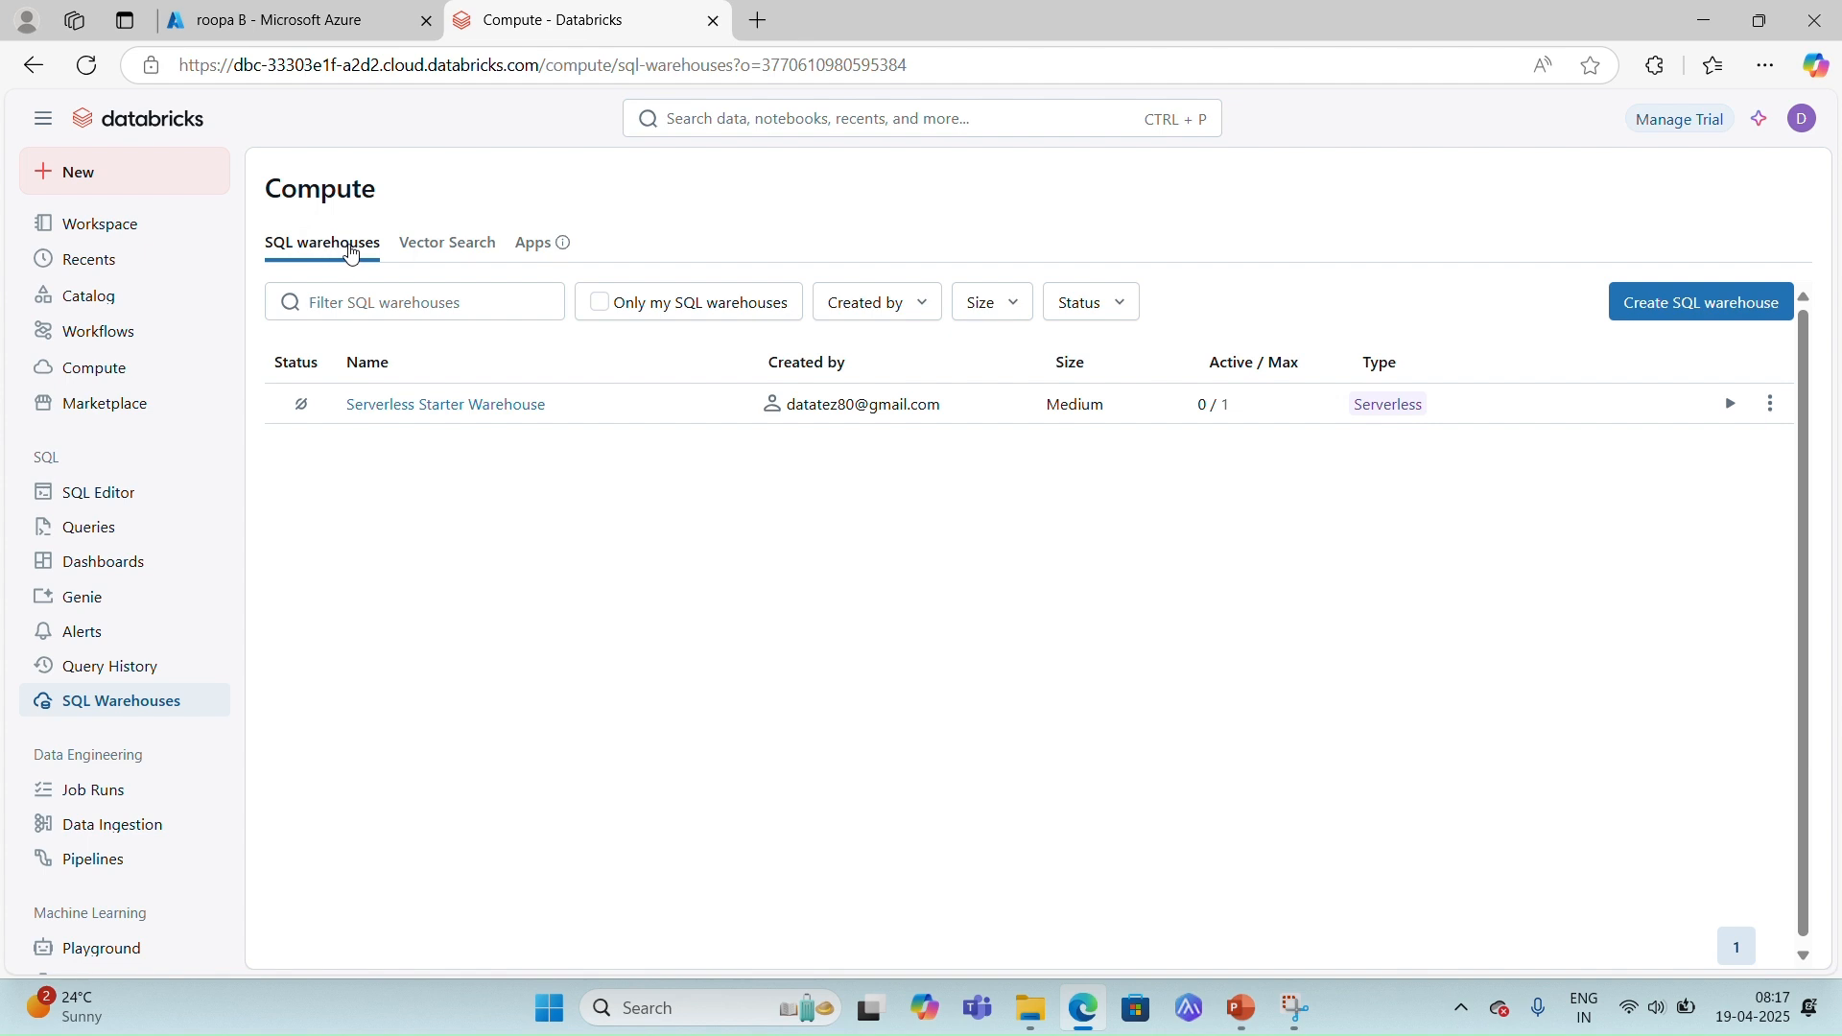
left_click(438, 257)
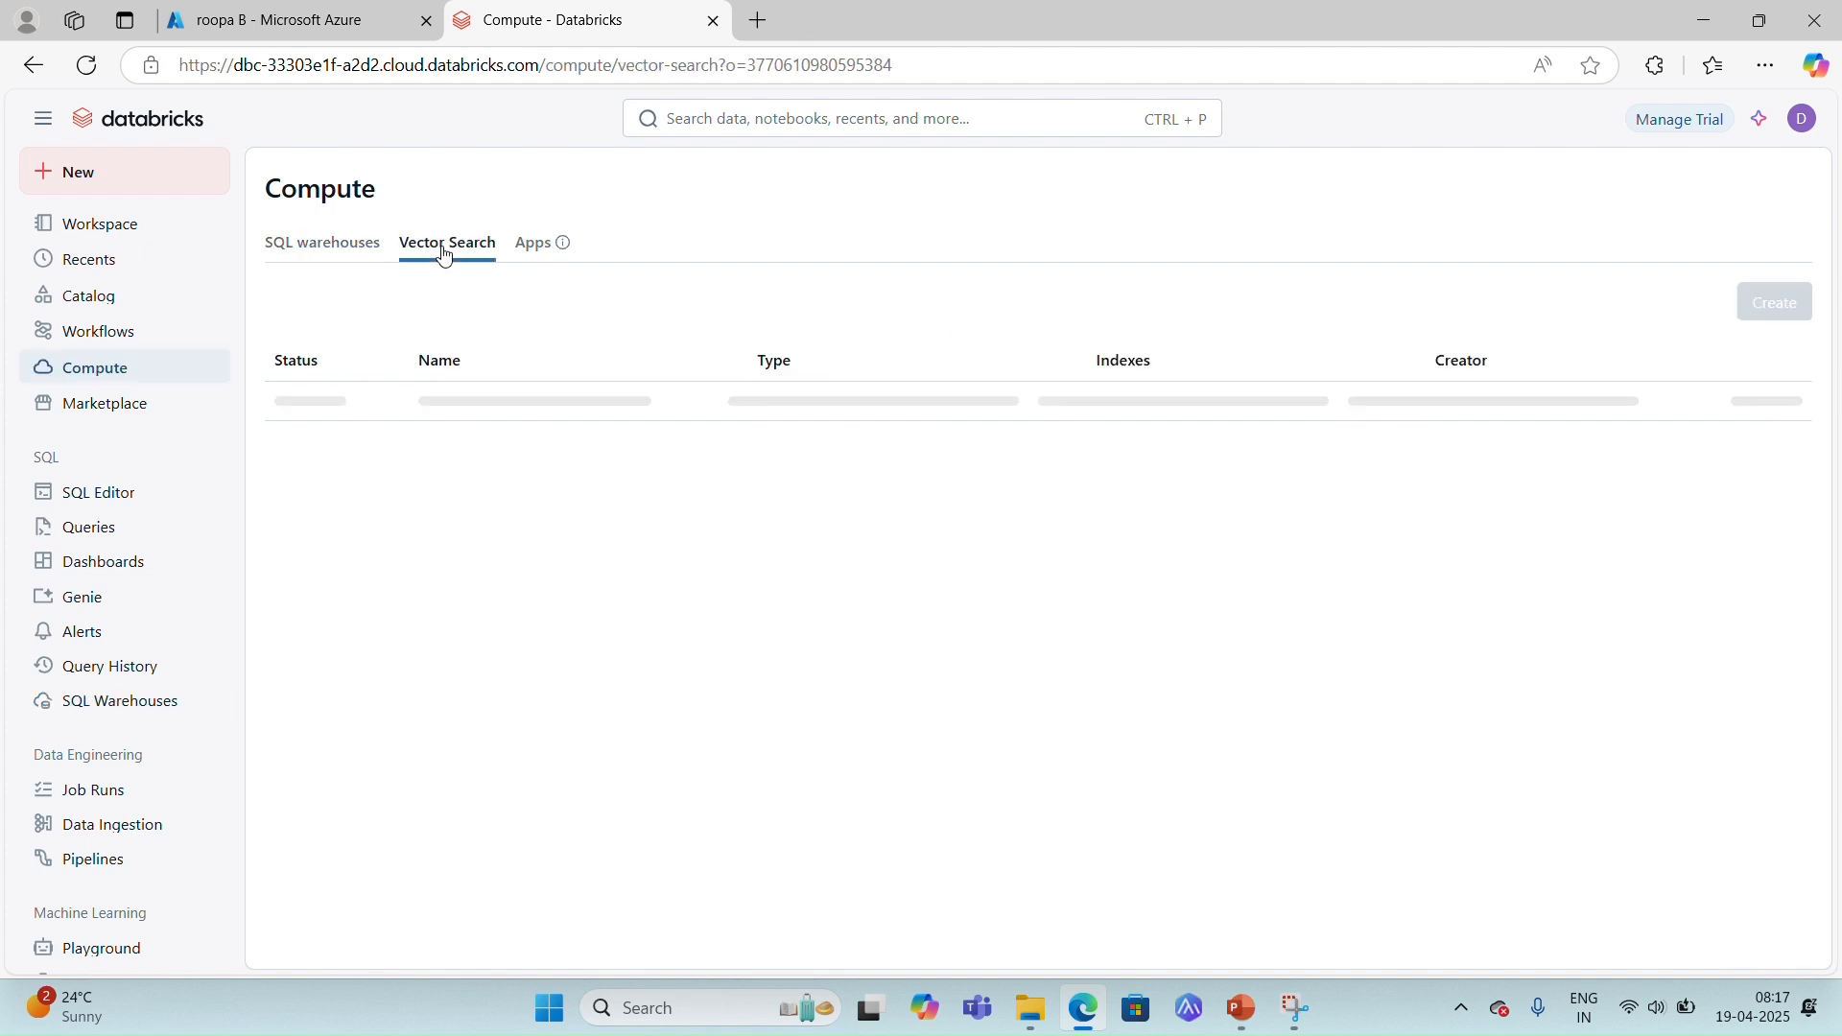
left_click(534, 251)
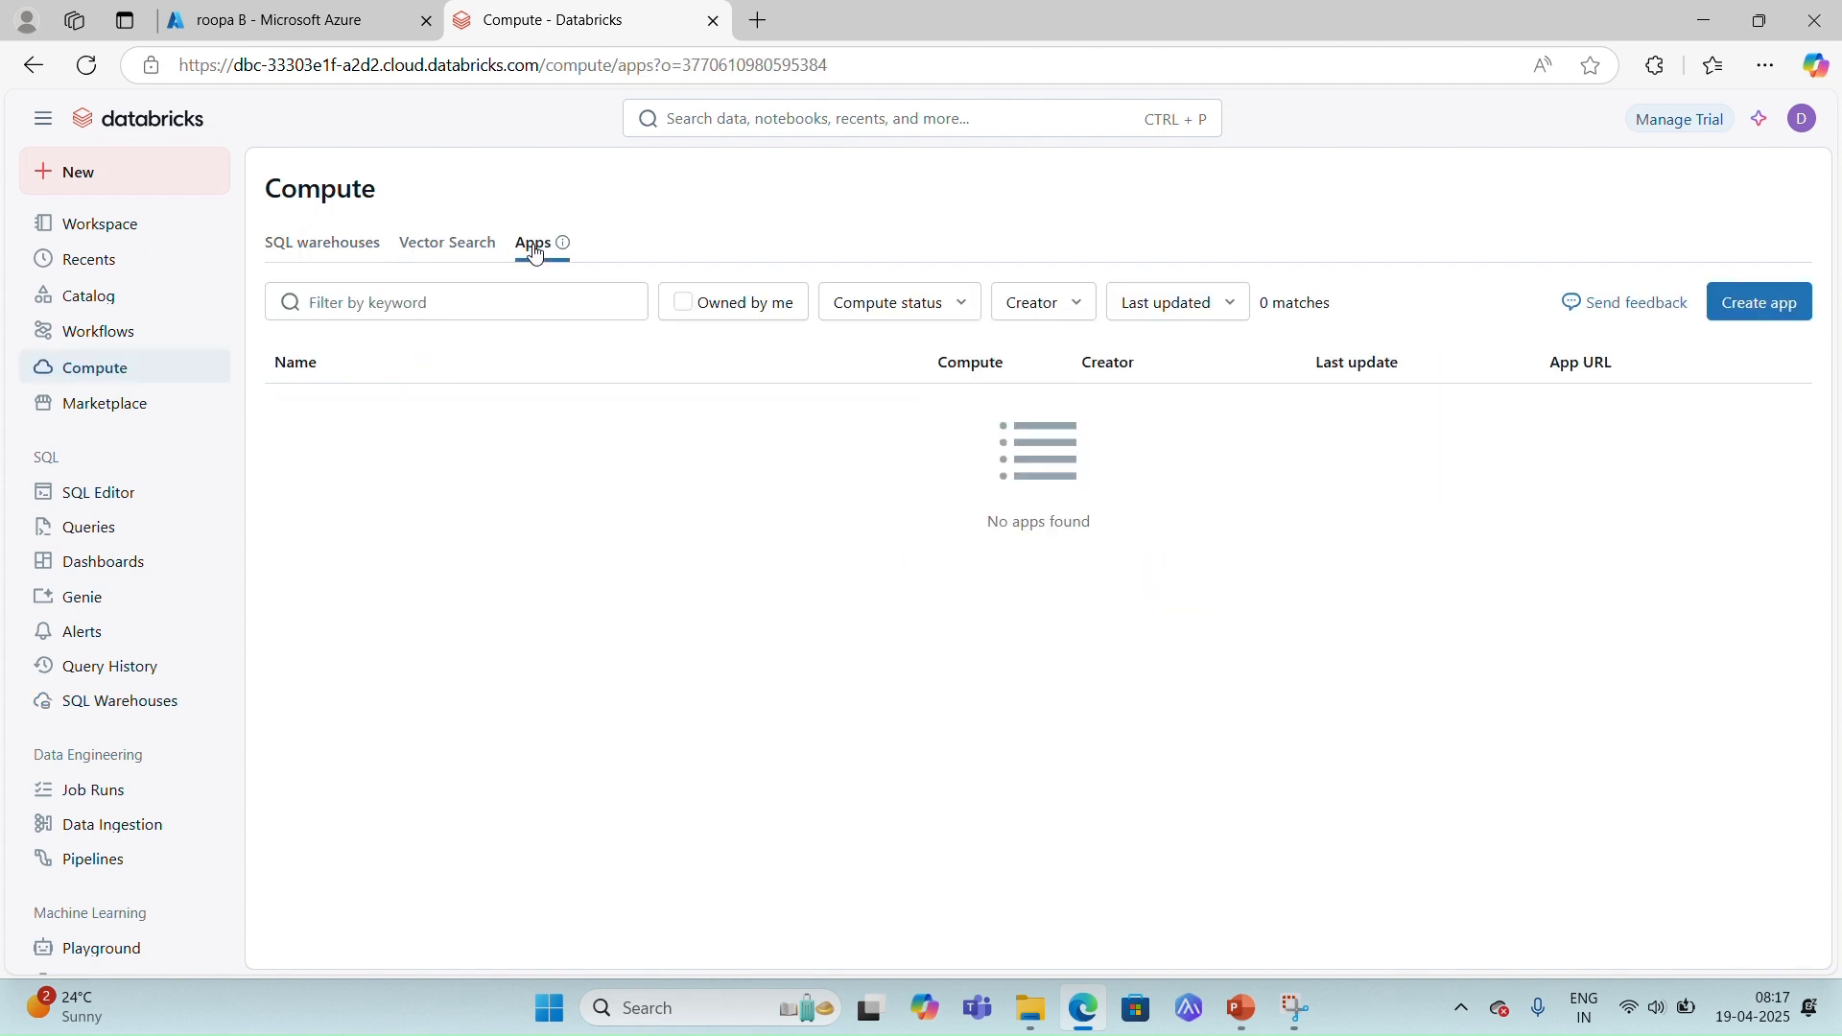
left_click(439, 253)
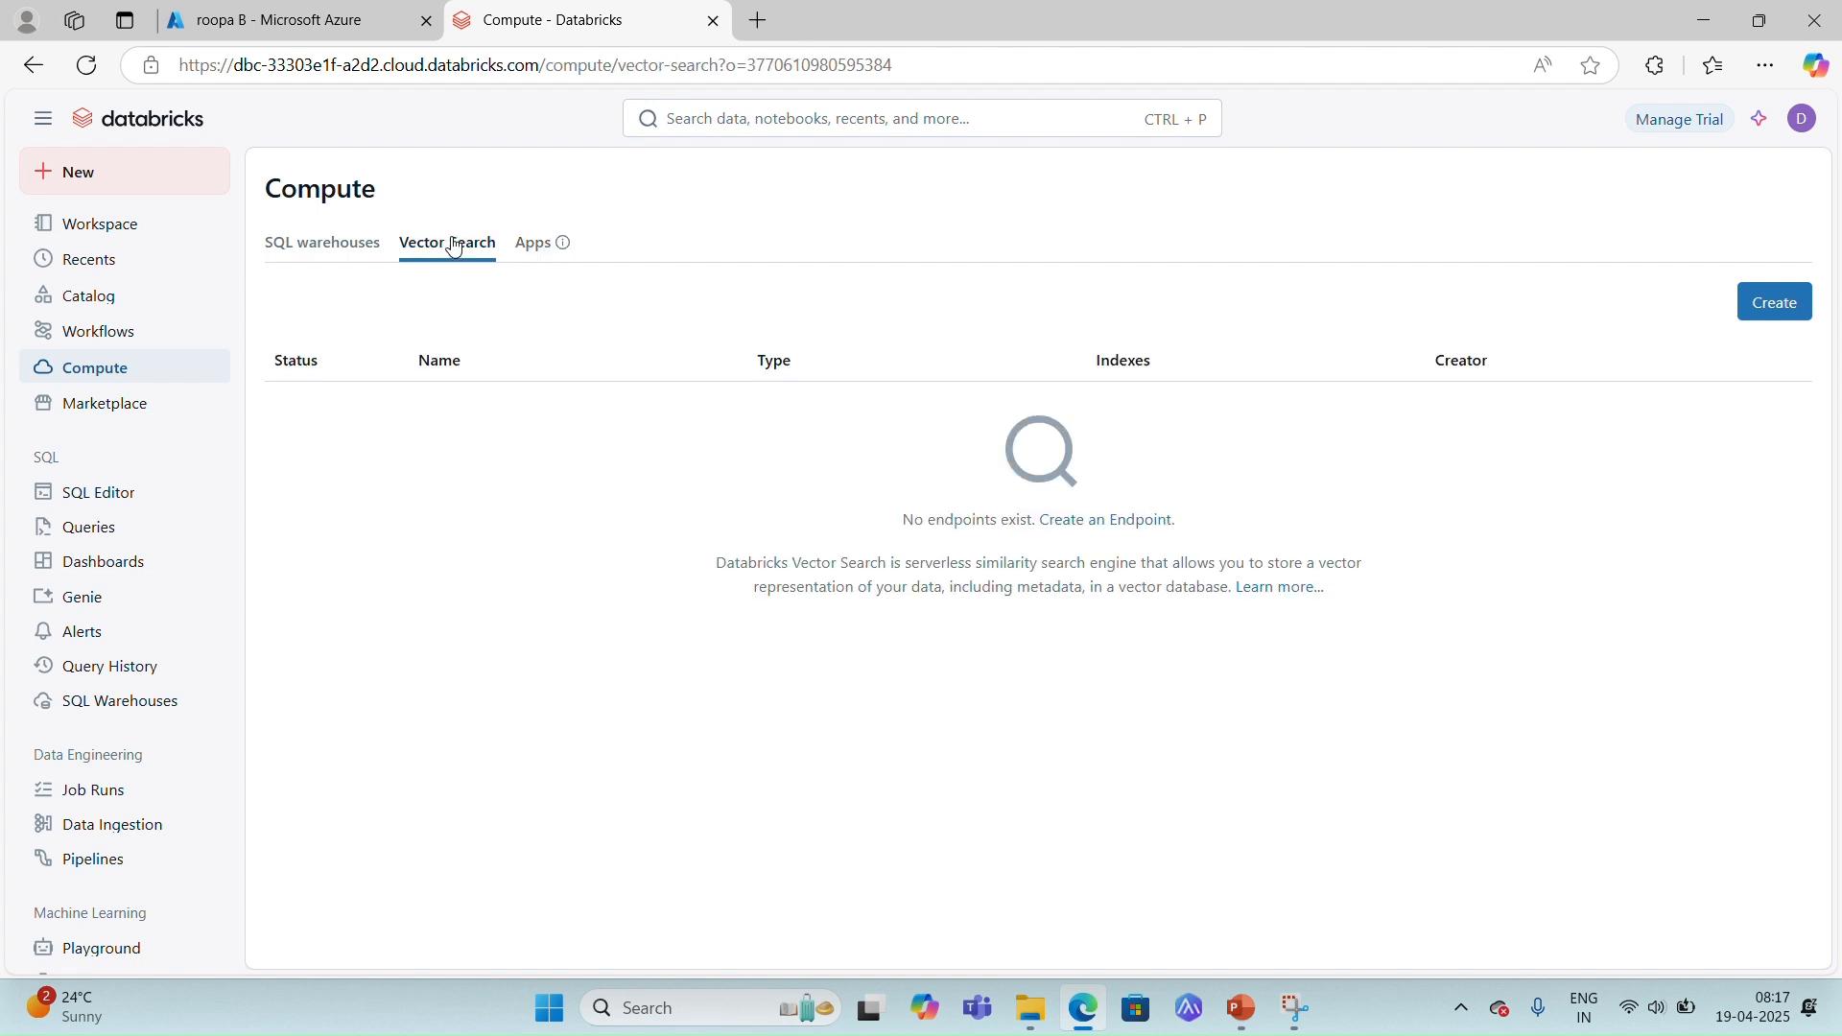
left_click(315, 244)
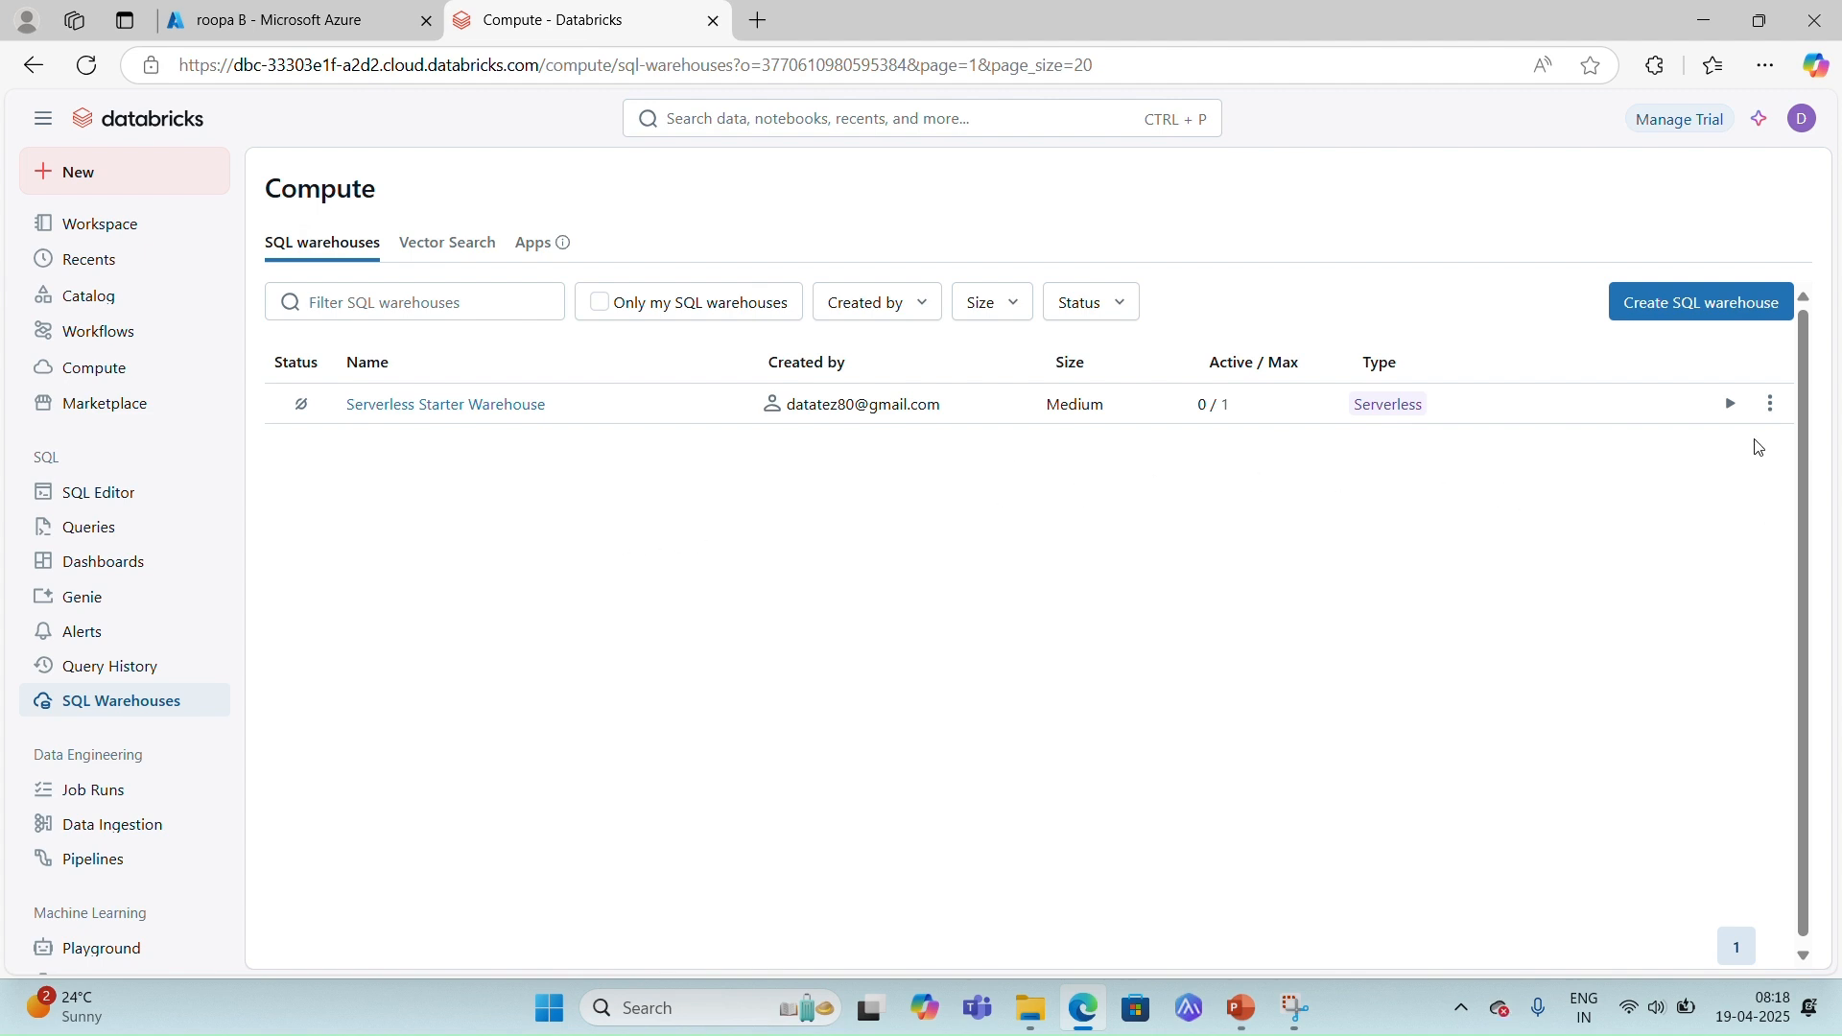
Start the Serverless Starter Warehouse and open a new query in the SQL Editor.
left_click(1730, 408)
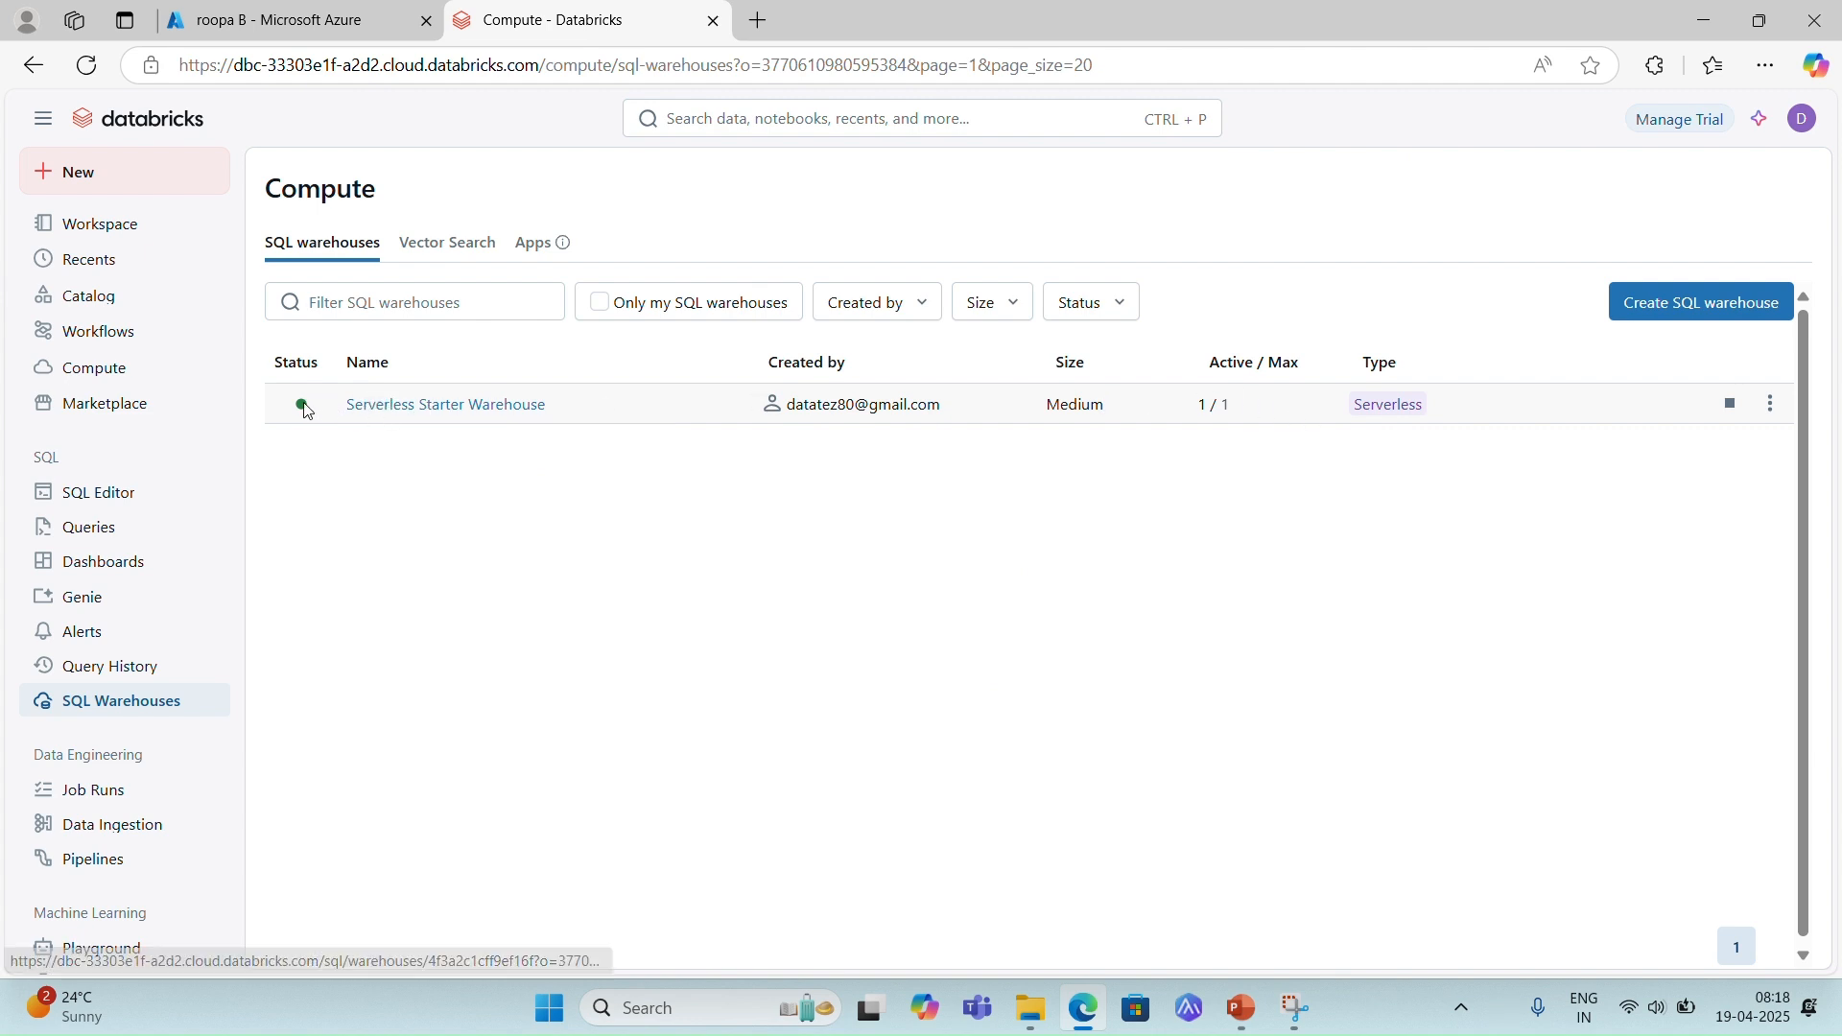
mouse_move(302, 408)
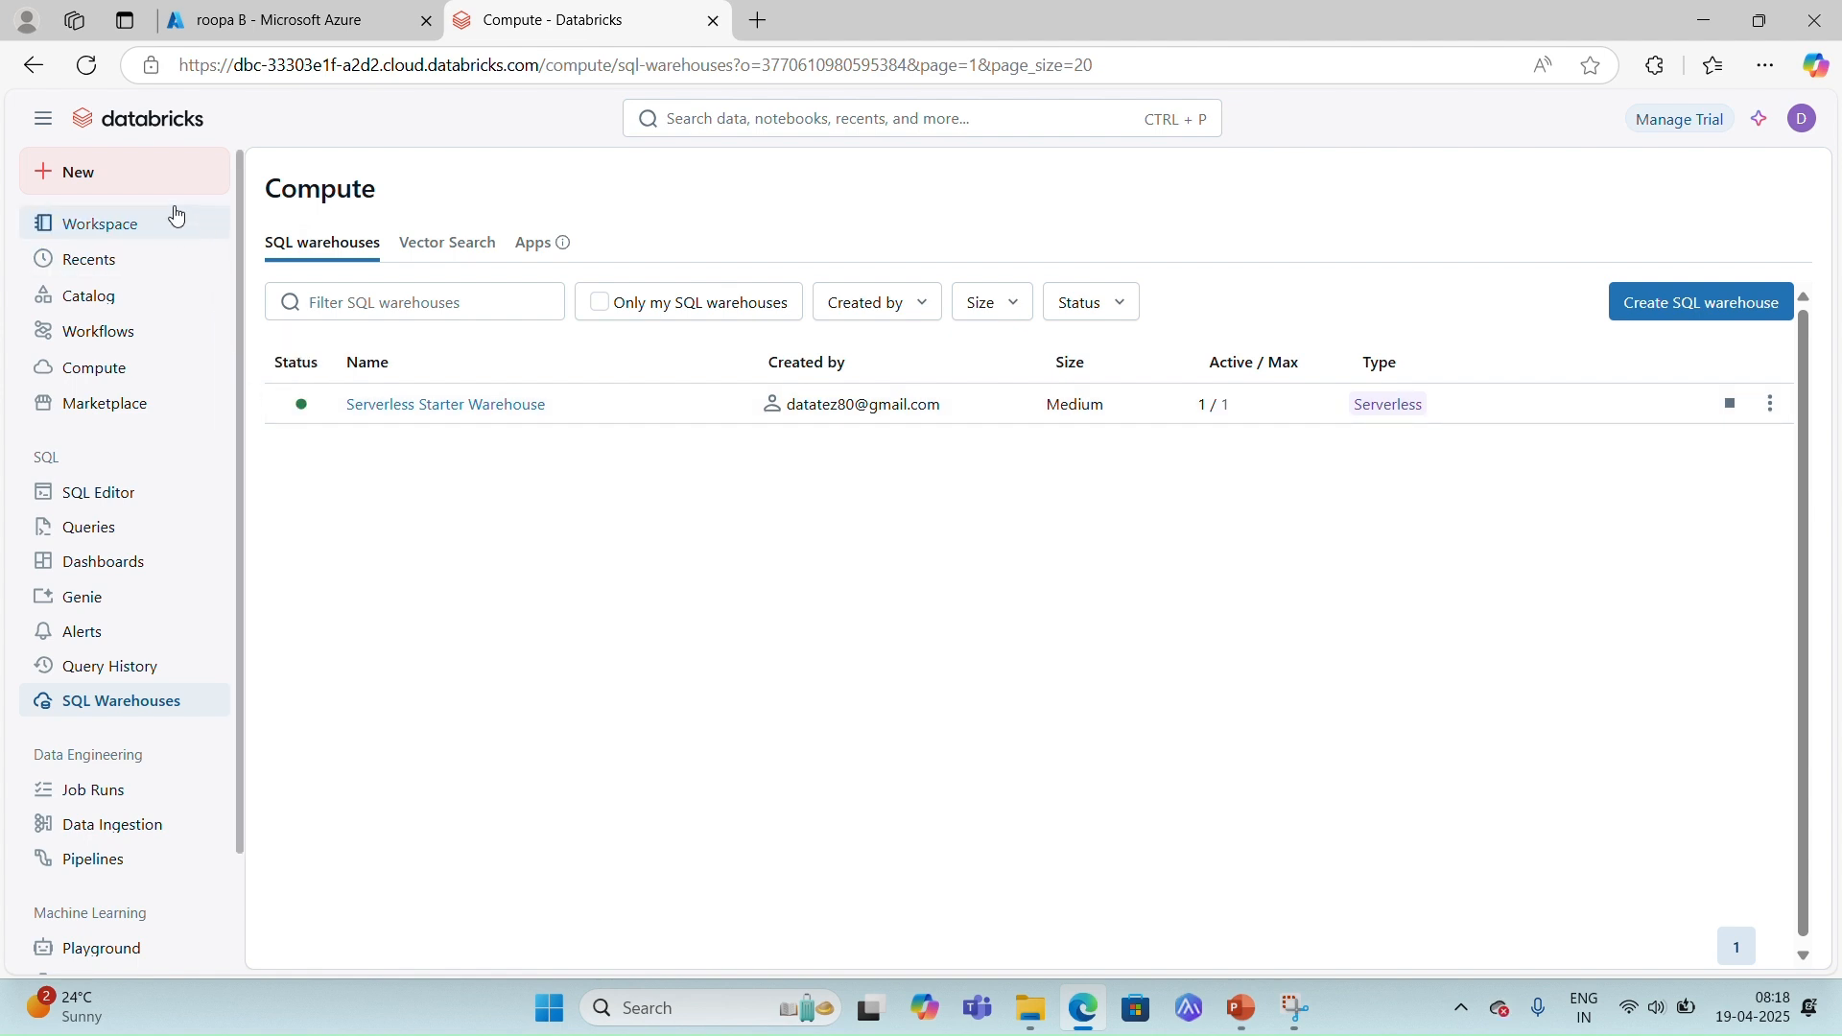
left_click(82, 499)
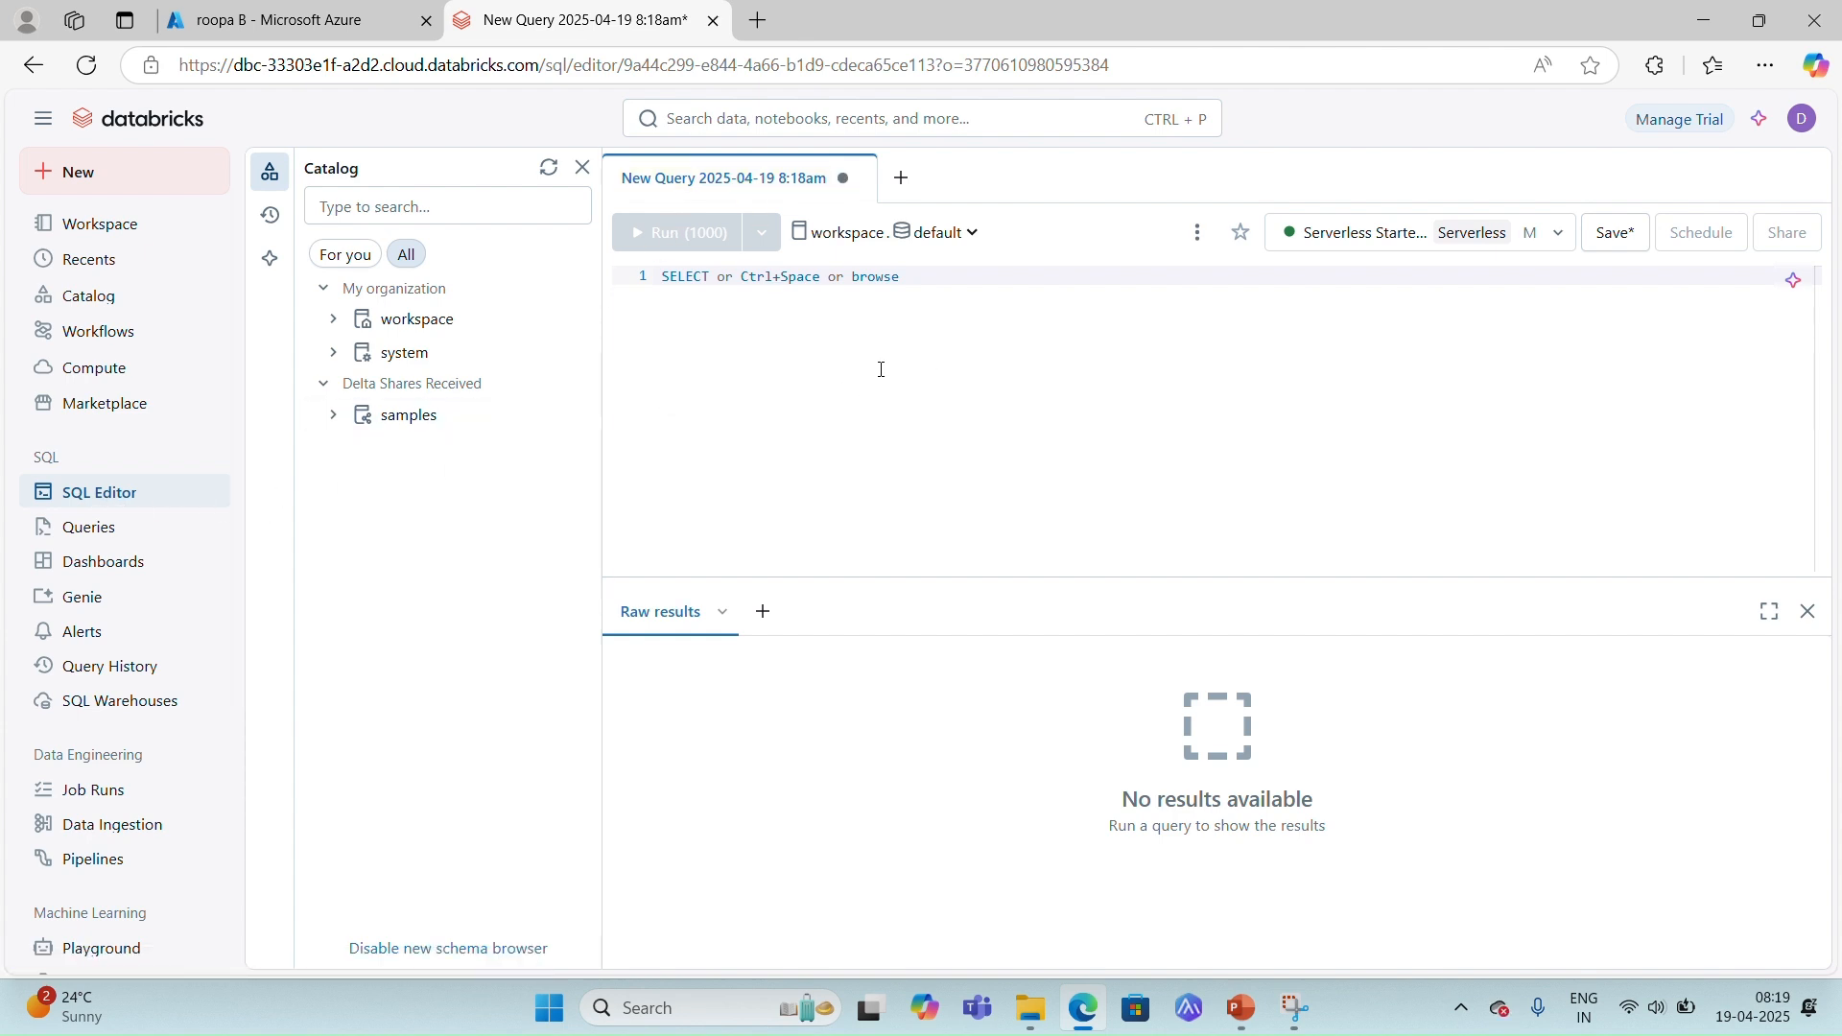
Create a second SQL query and rename the first query as query1.
left_click(141, 182)
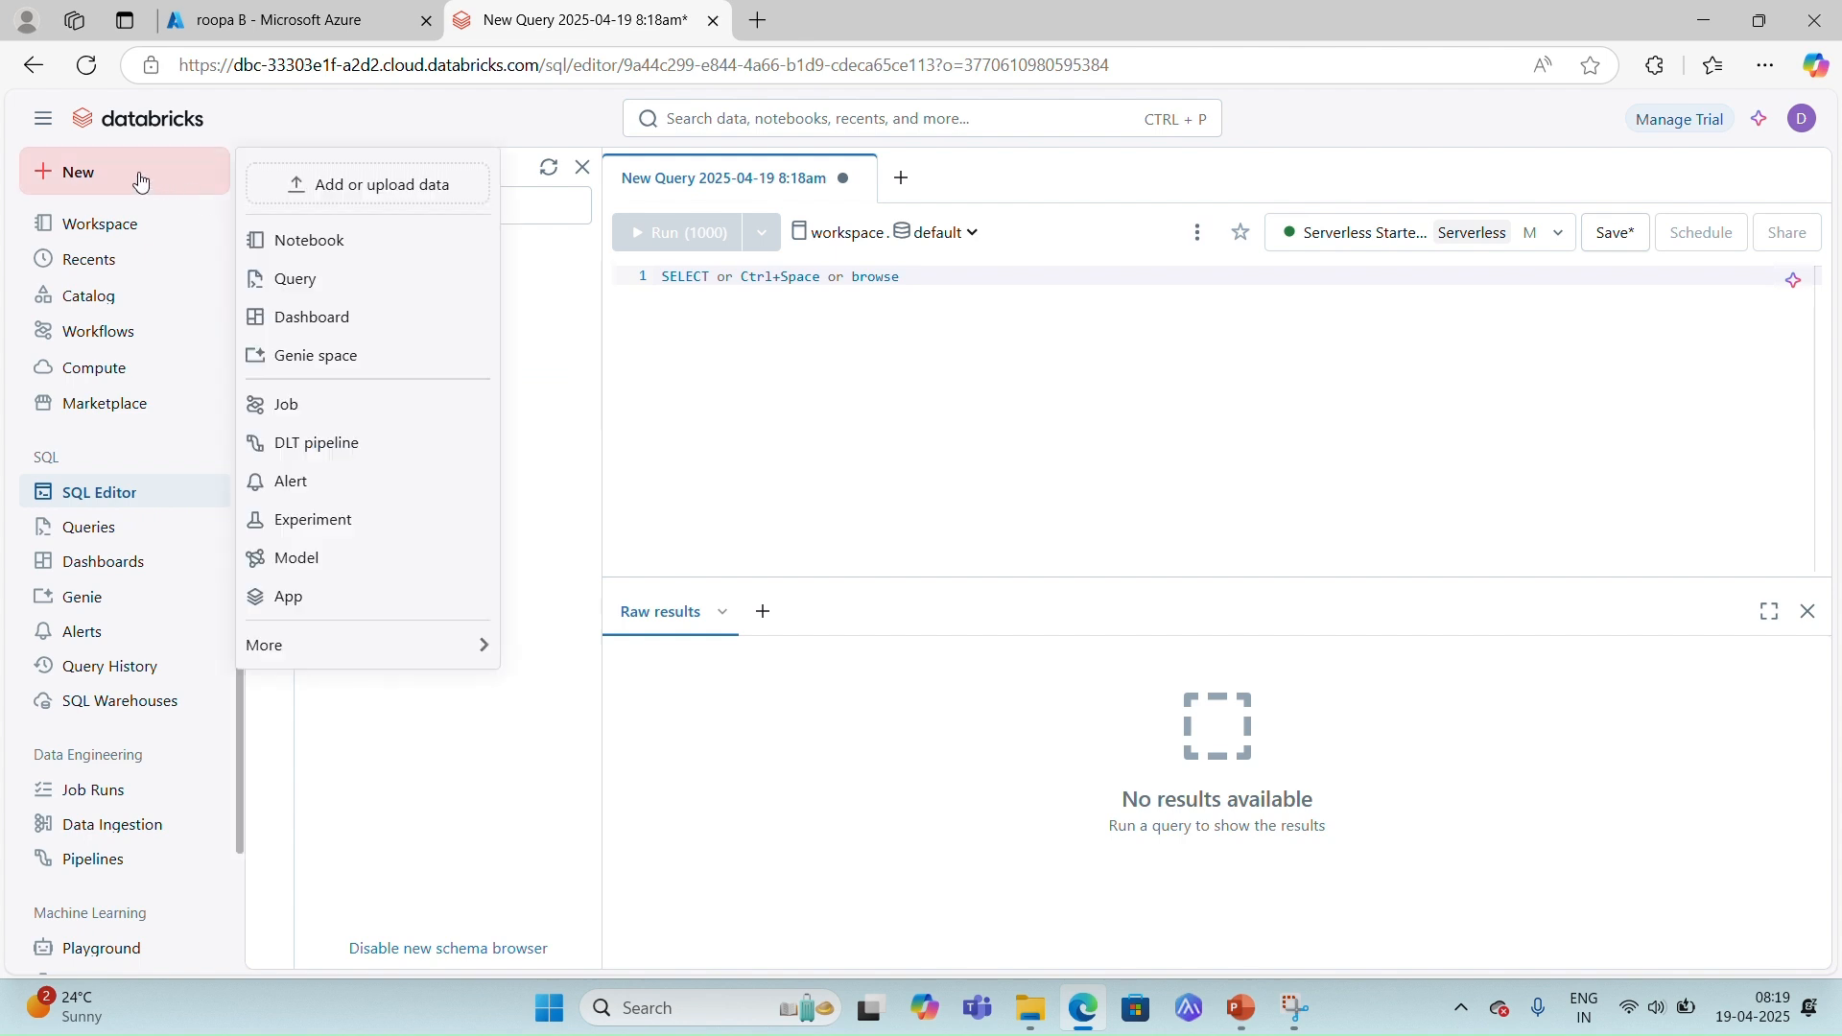
left_click(296, 280)
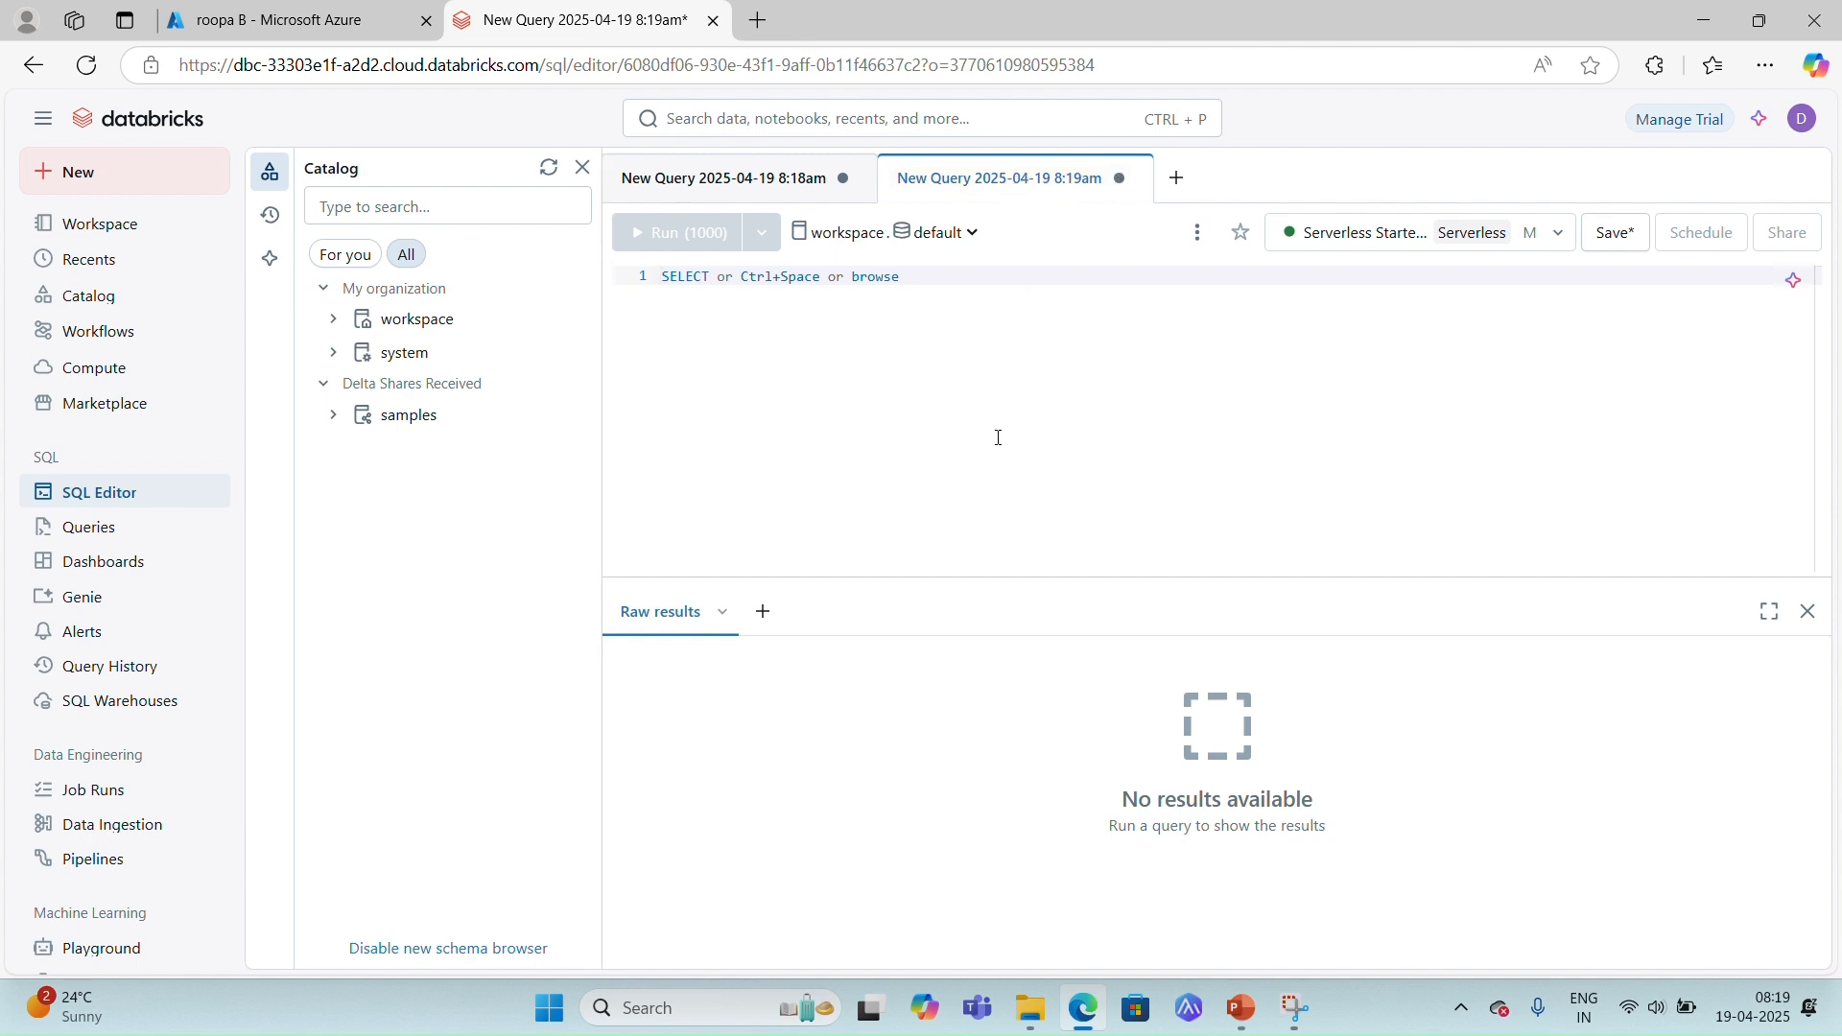
left_click(802, 181)
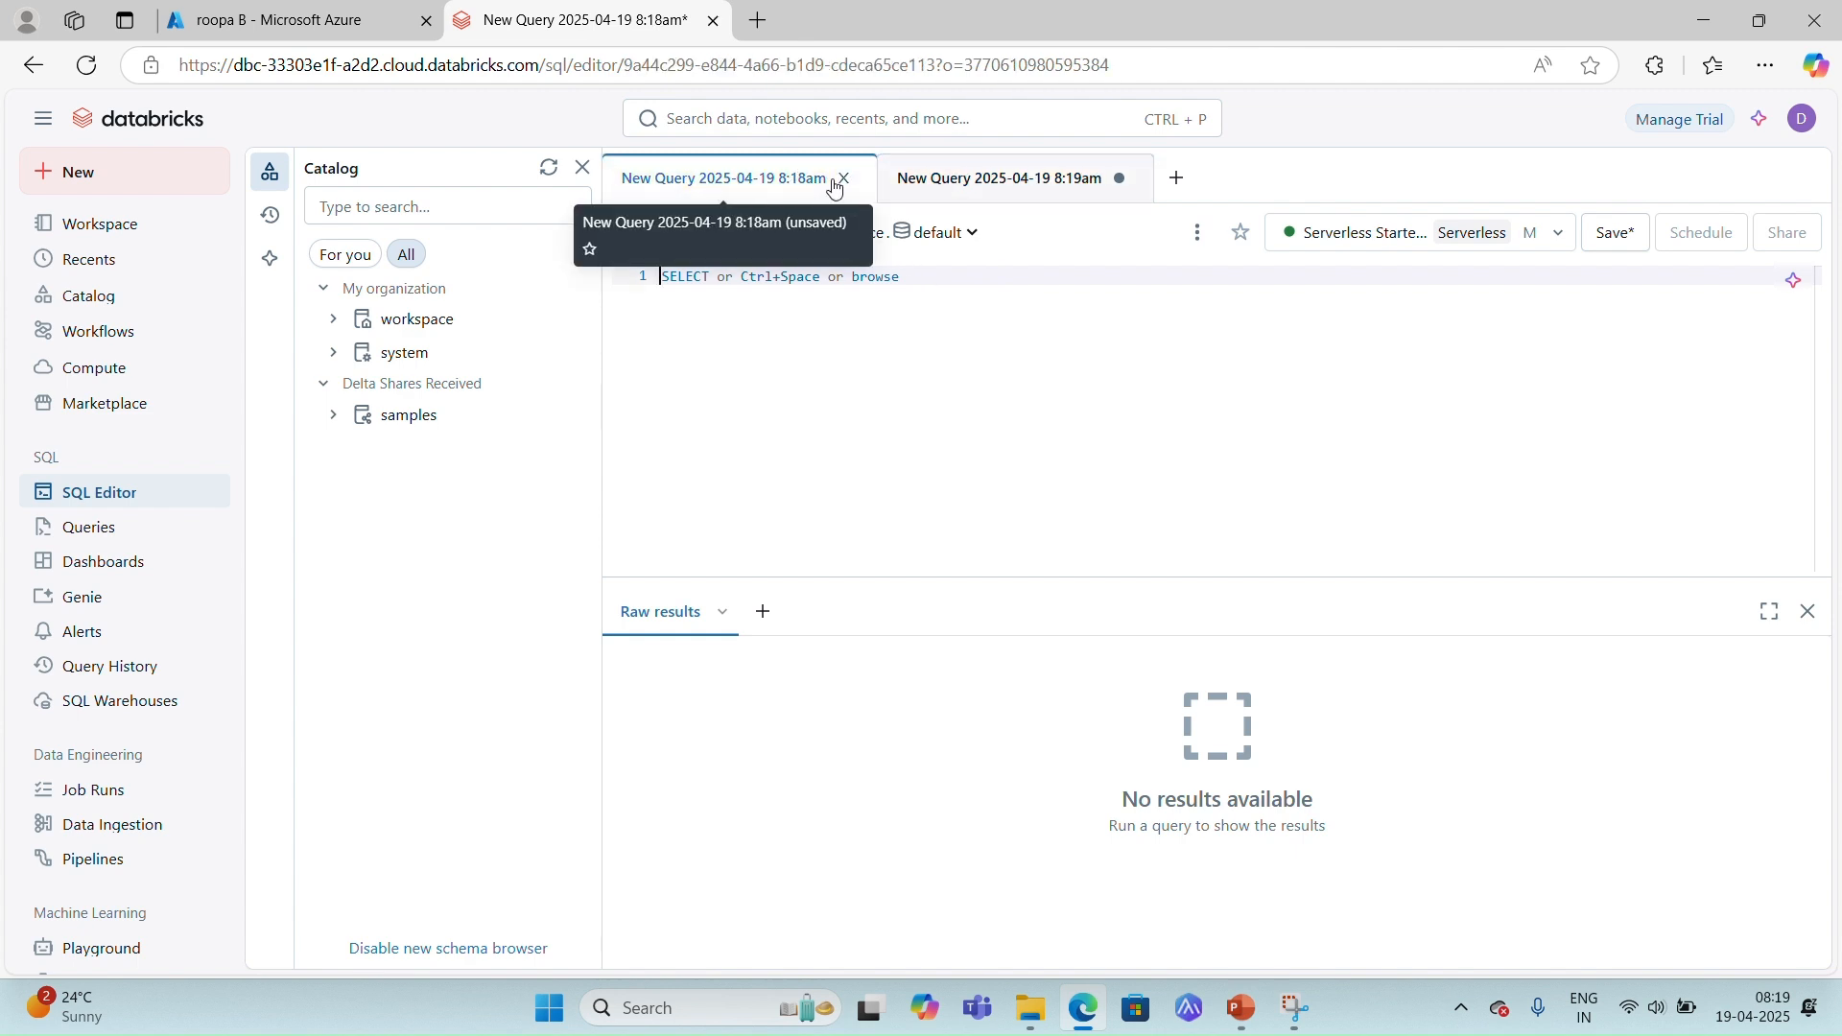
double_click(829, 179)
key("BackSpace")
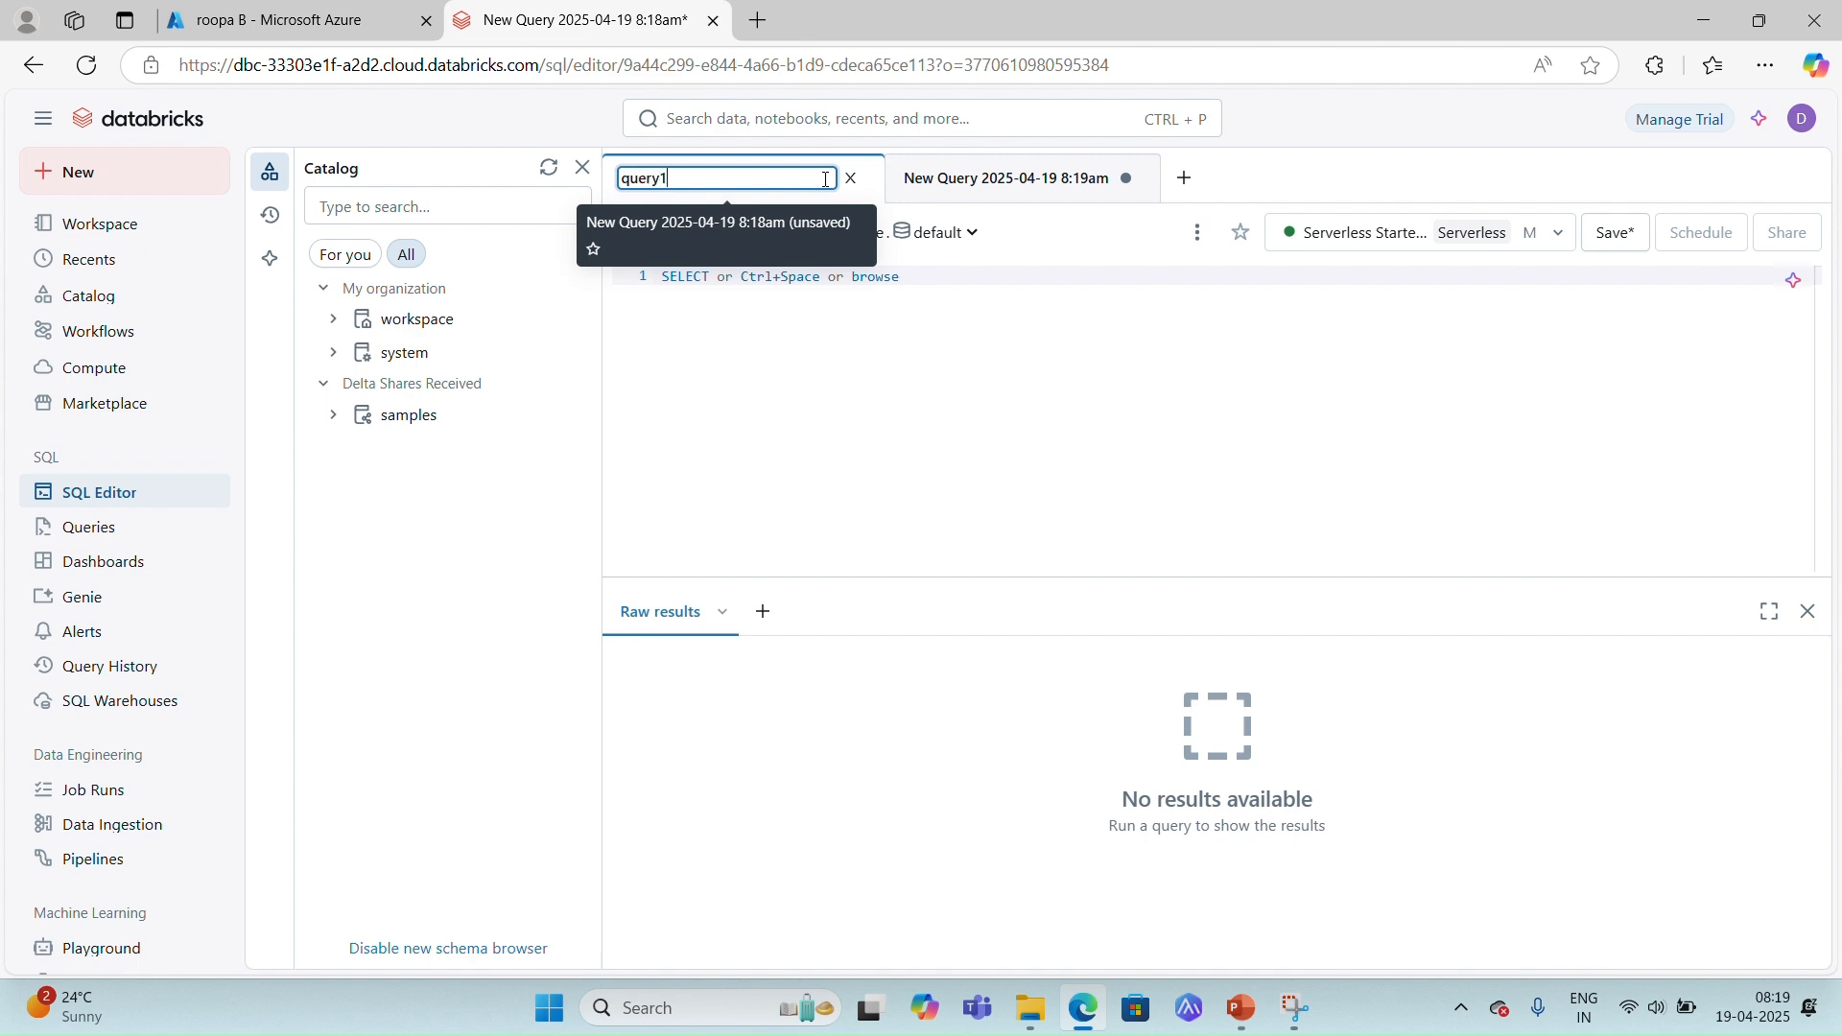
left_click(1160, 459)
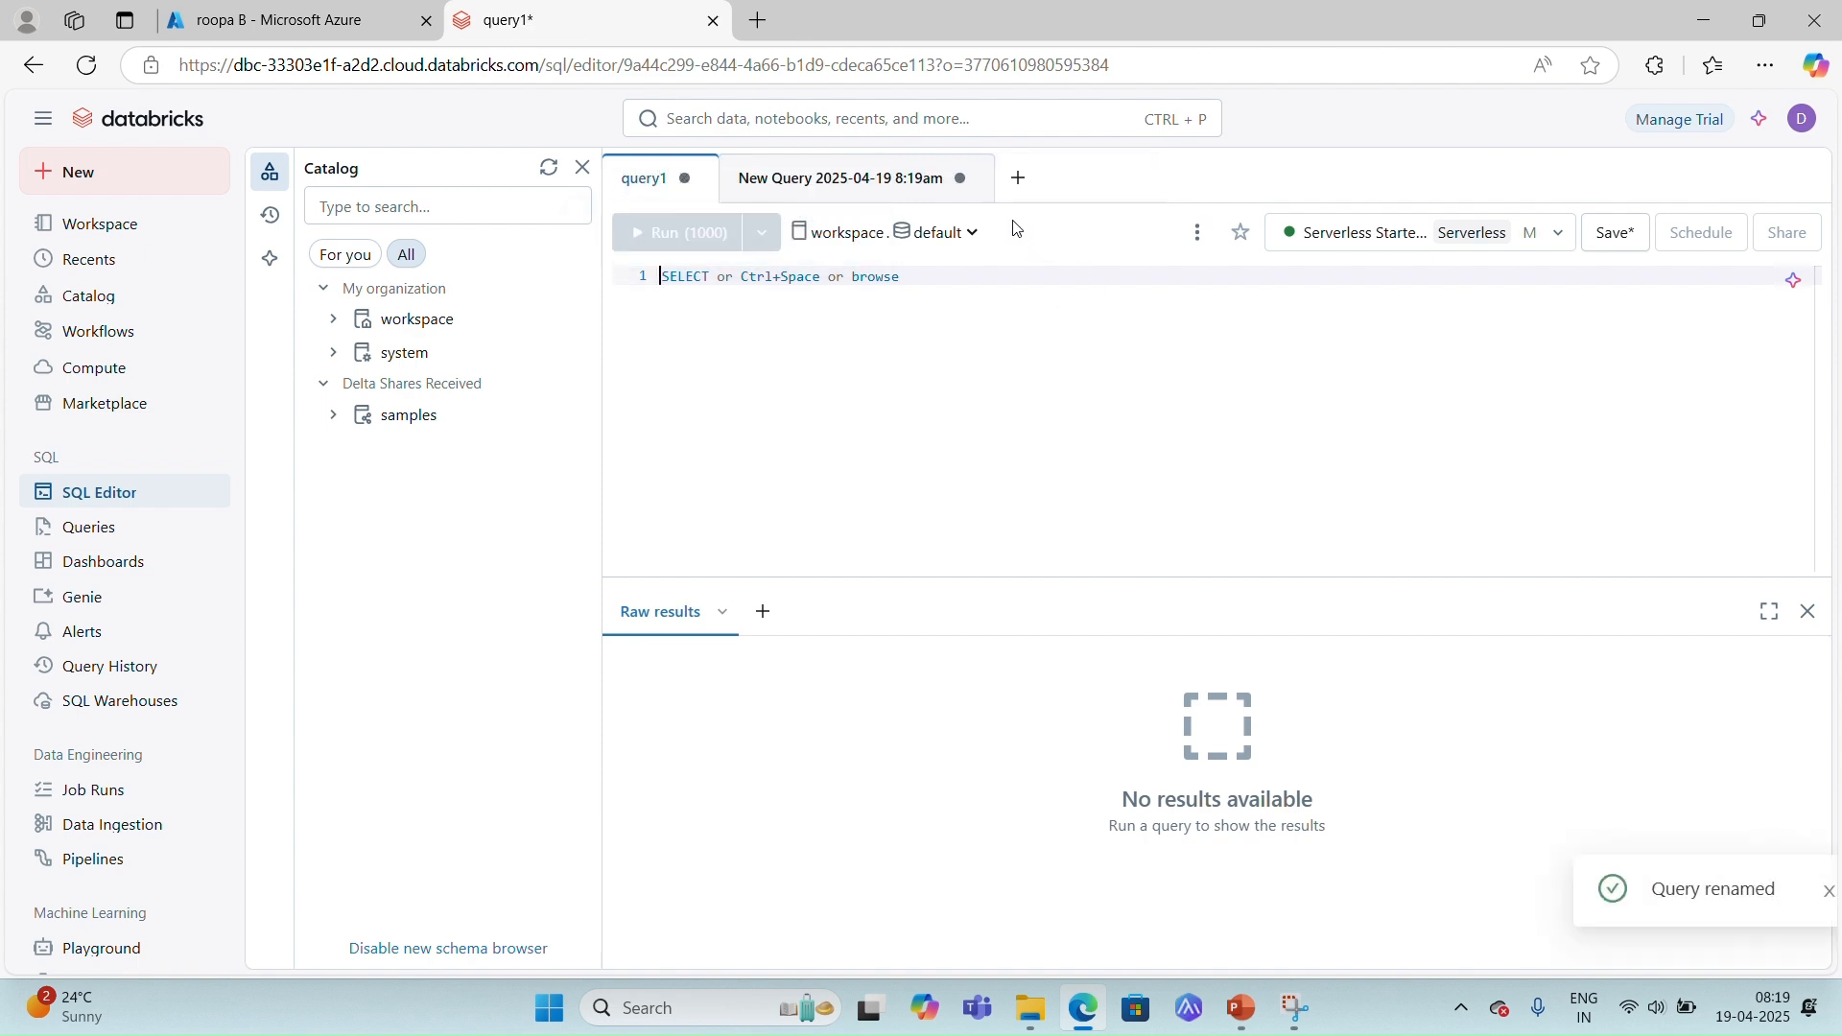
Rename the second query as query2.
left_click(934, 187)
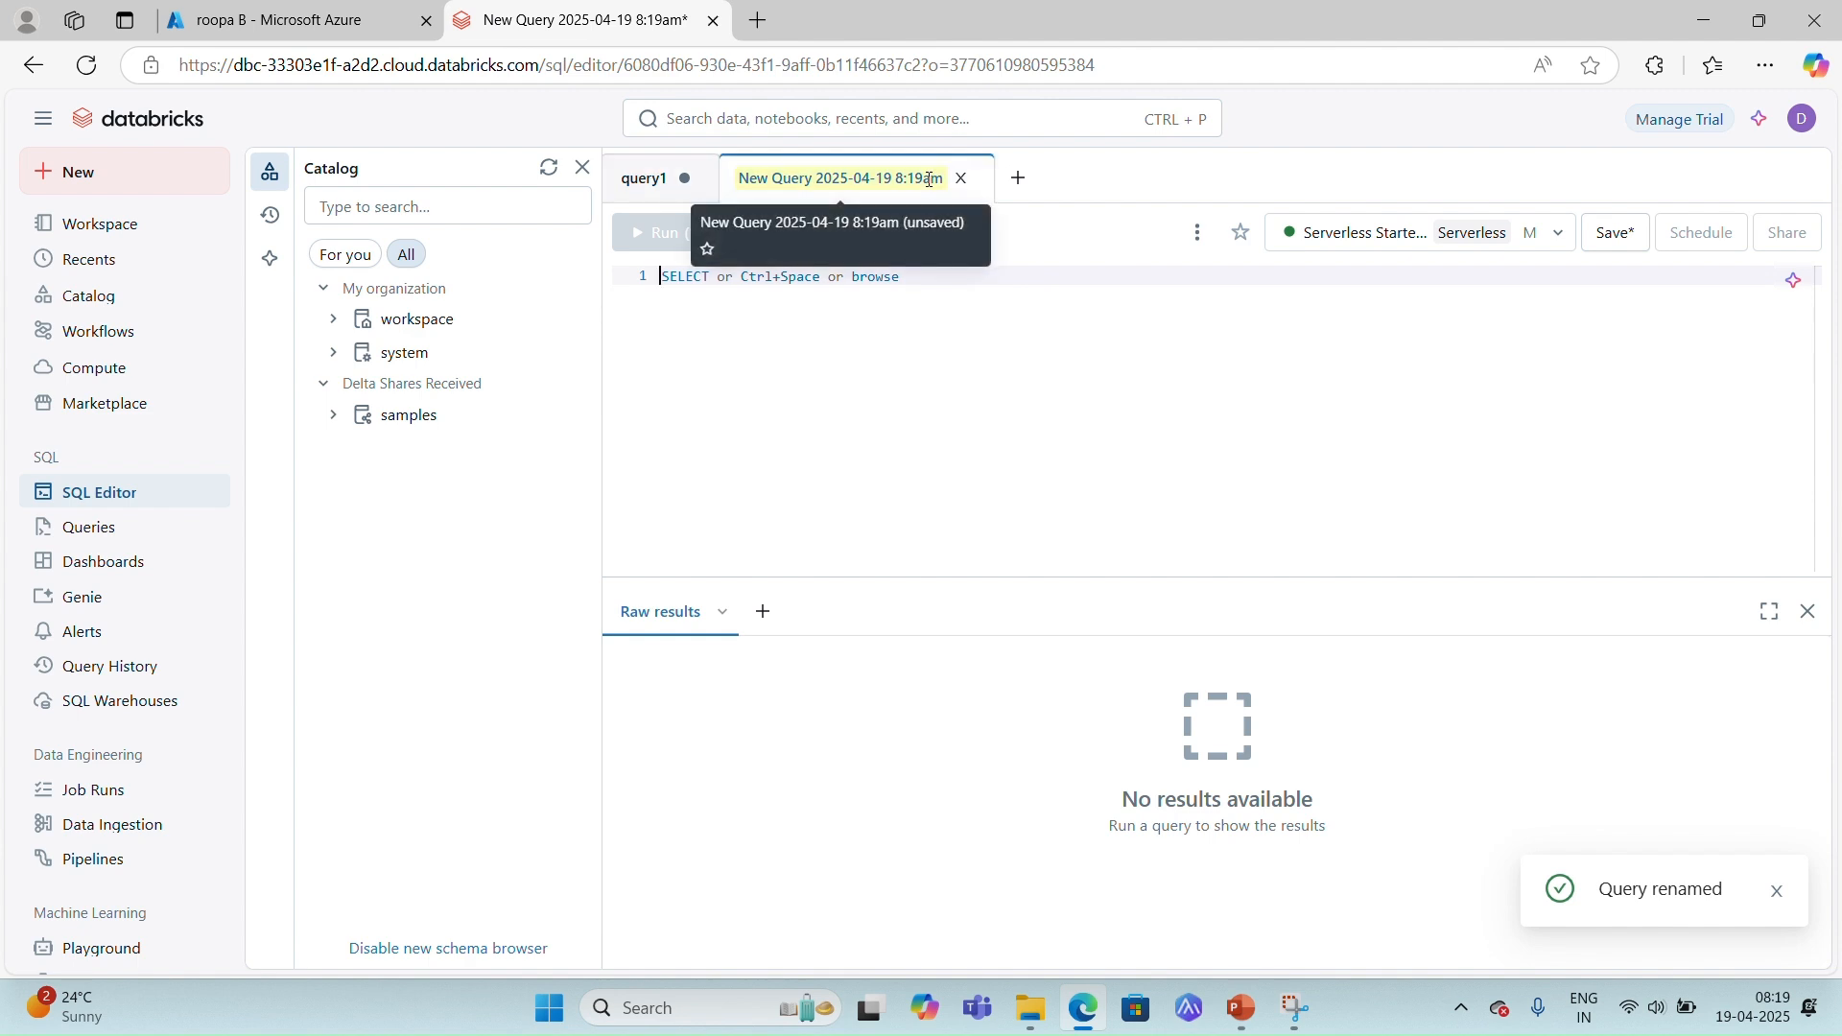
type("query")
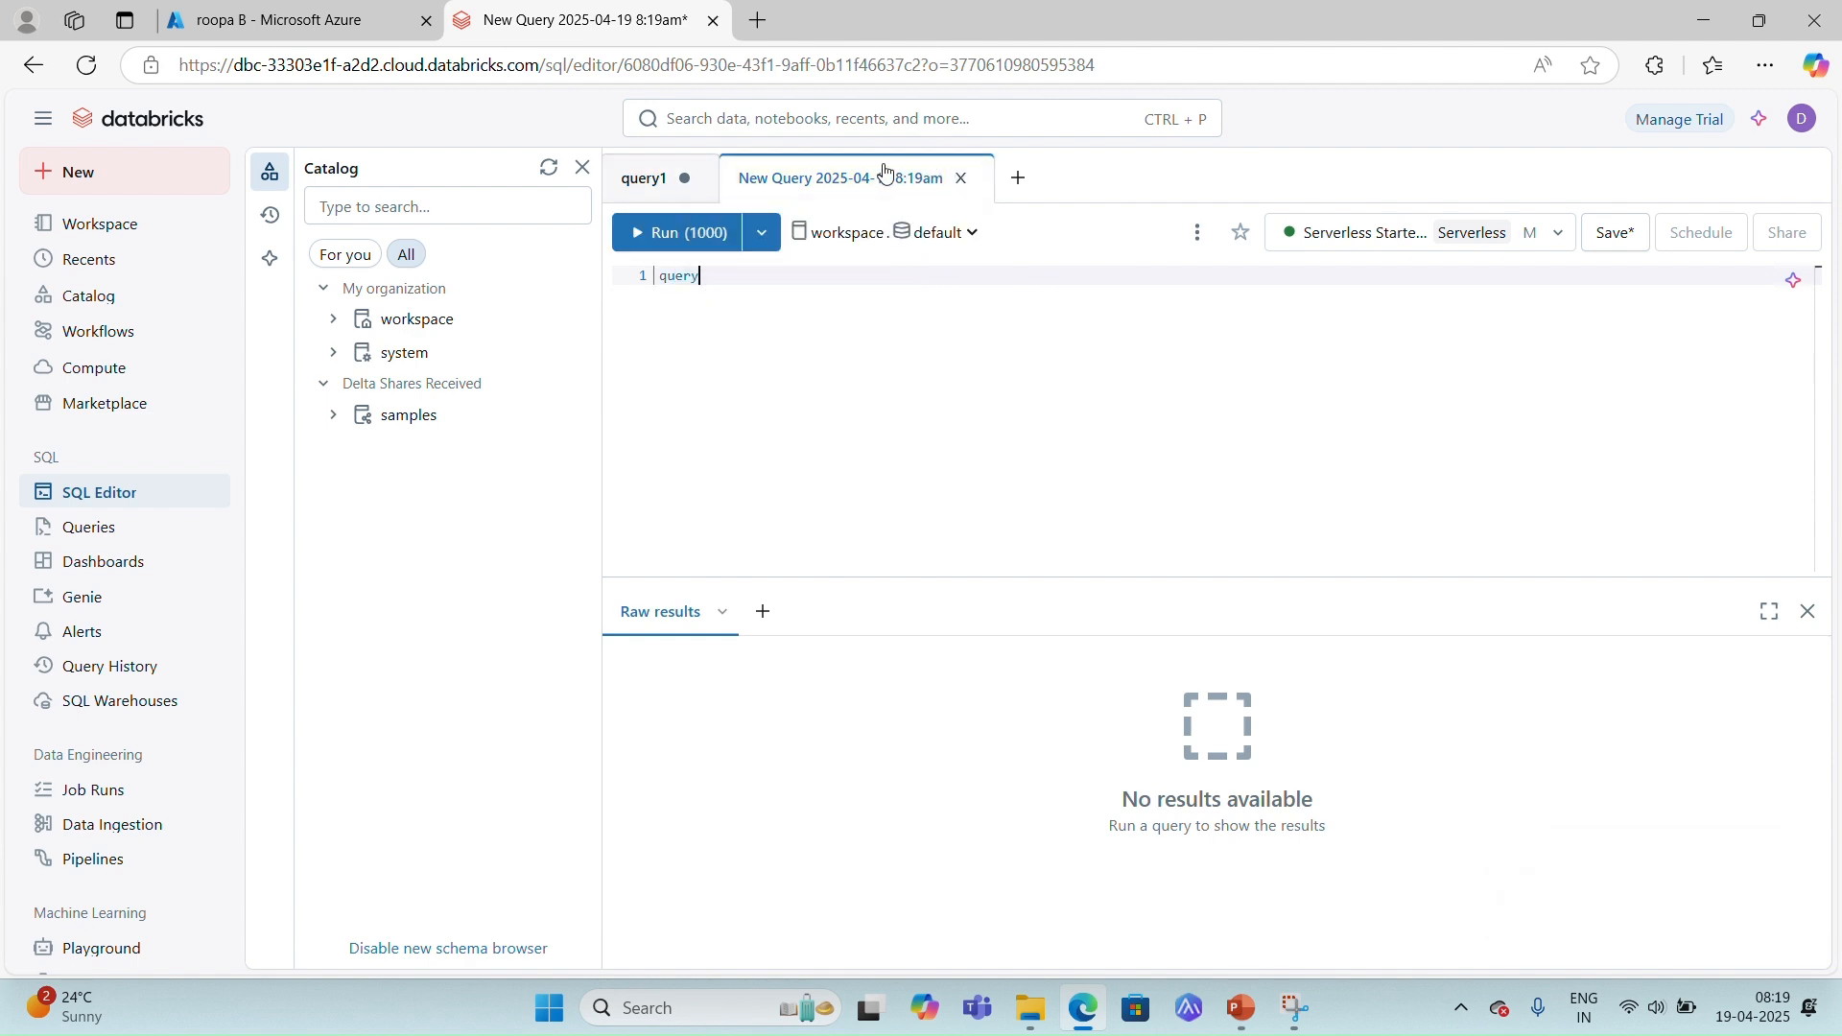
double_click(884, 173)
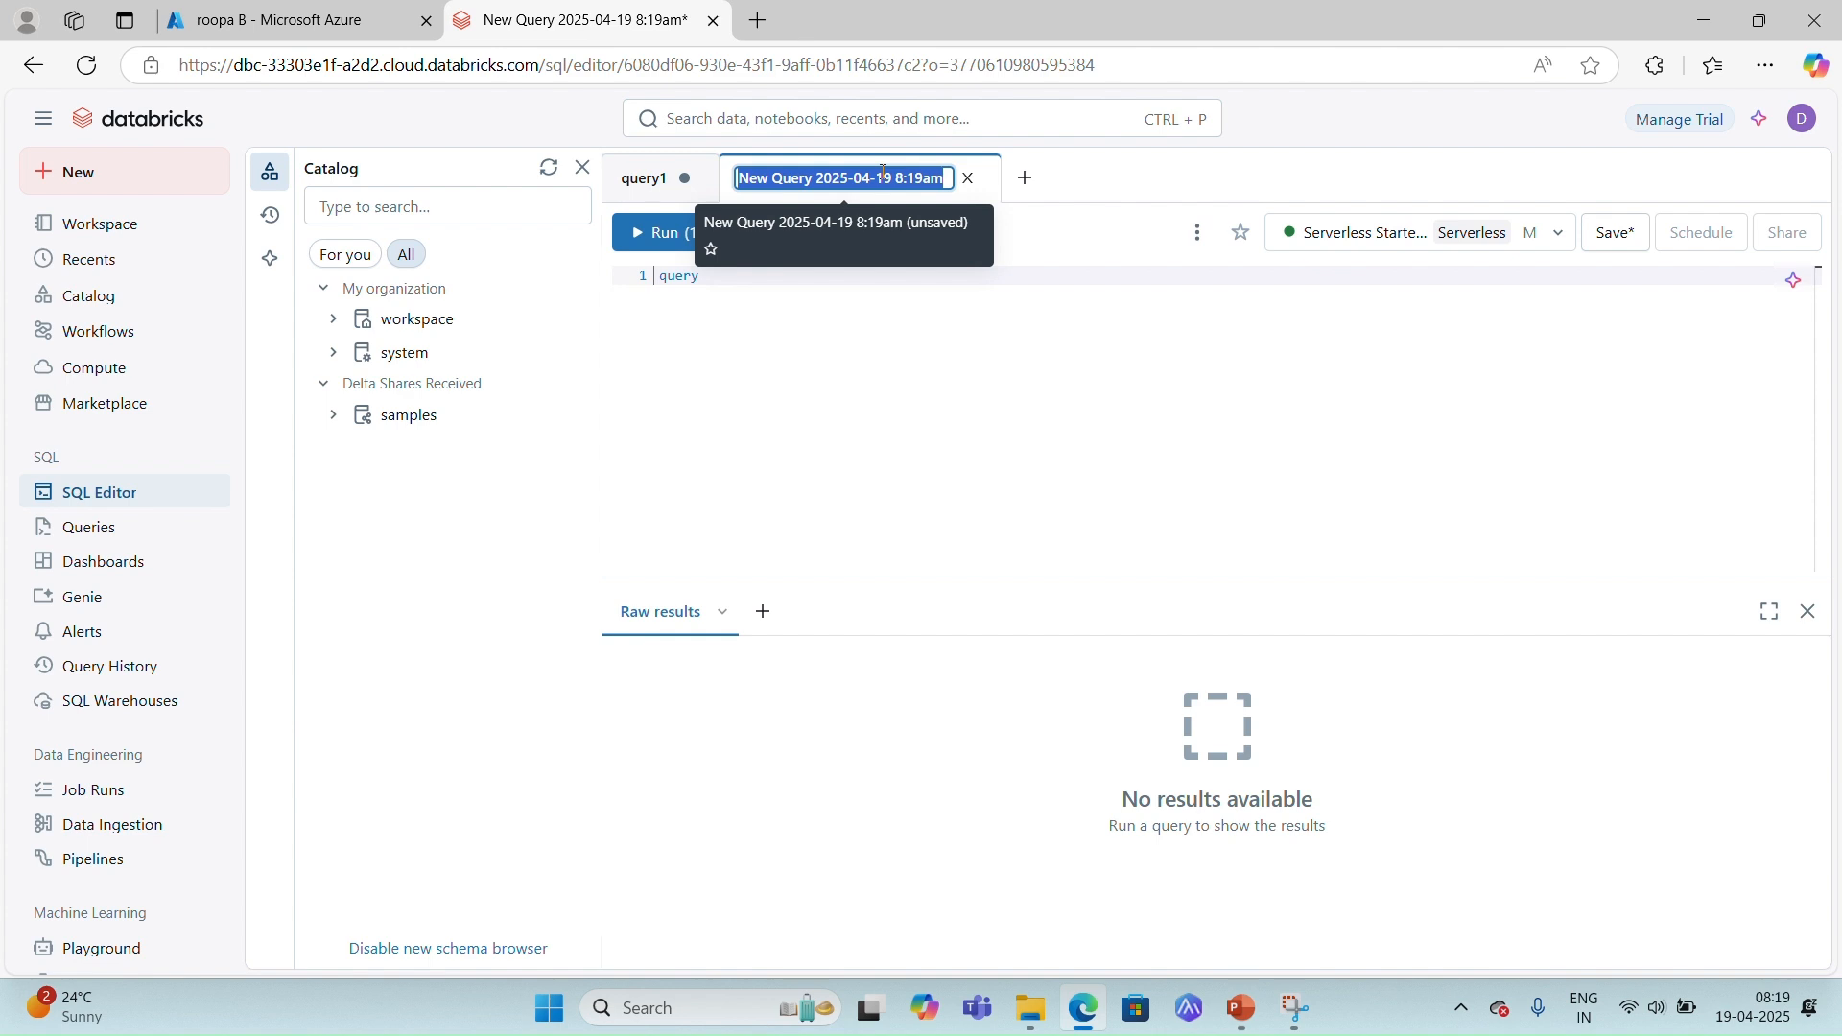
type("query2")
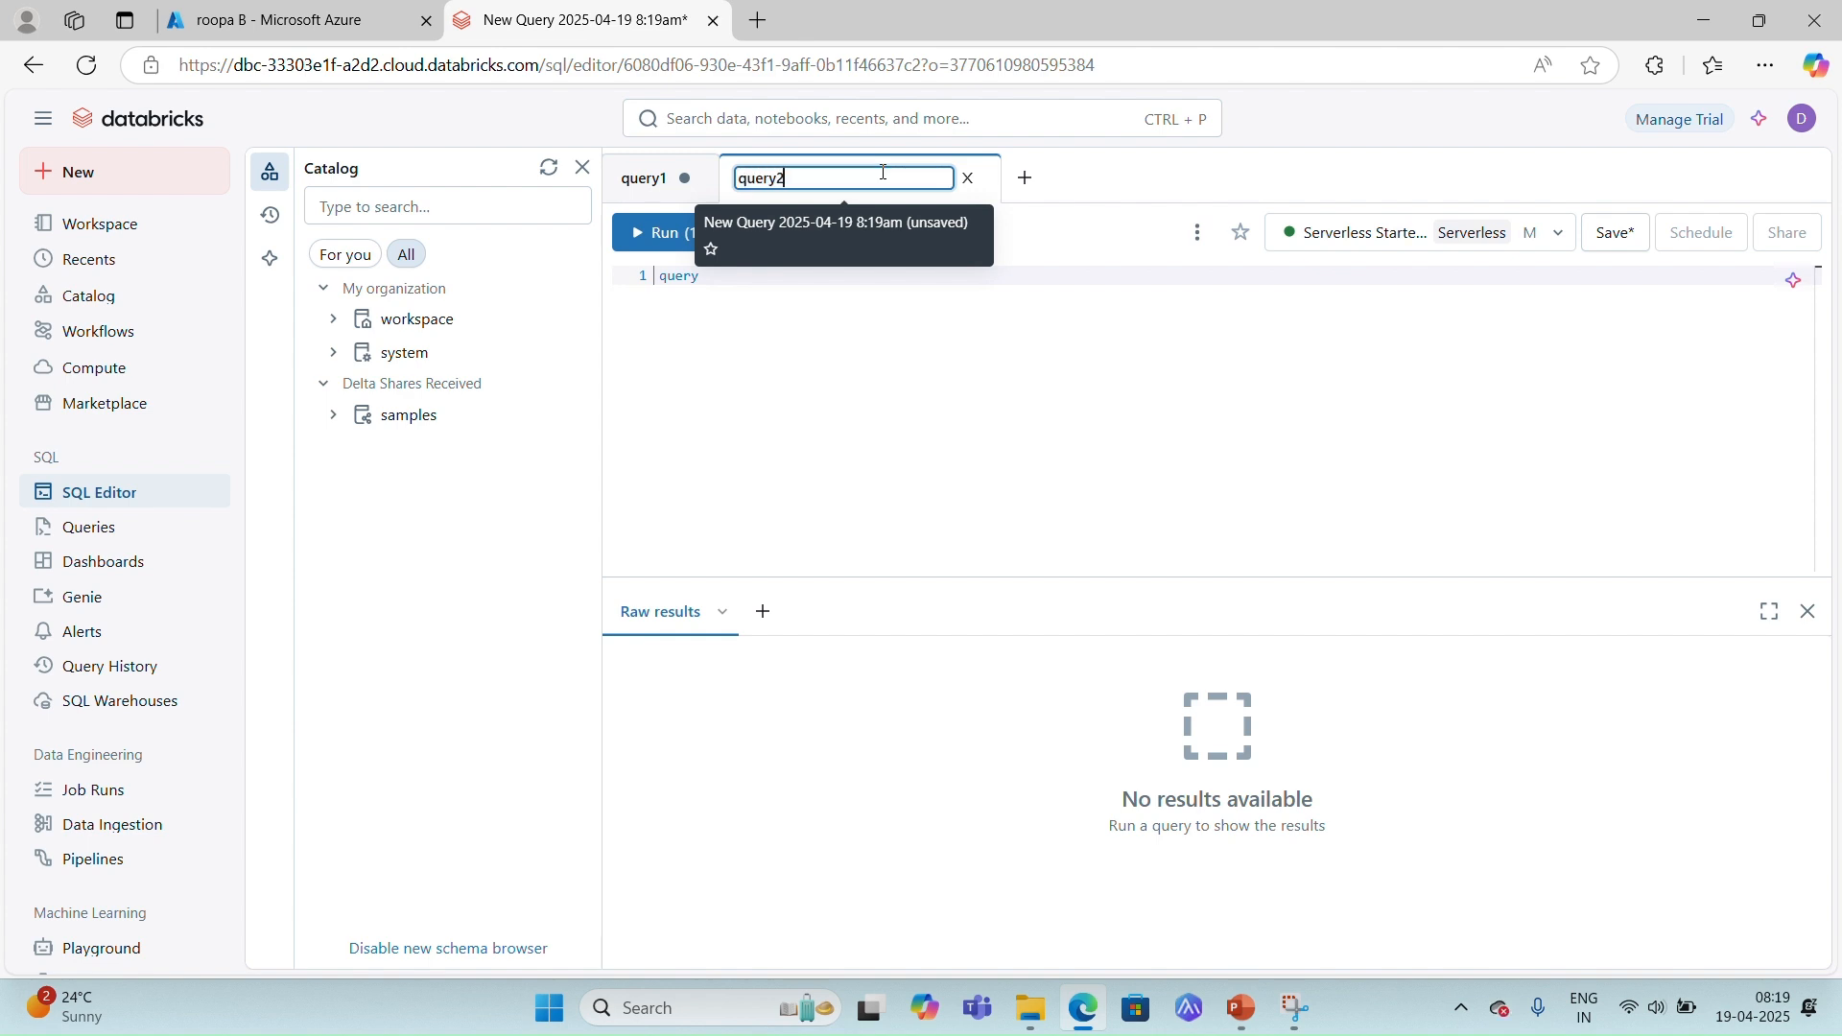
left_click(922, 486)
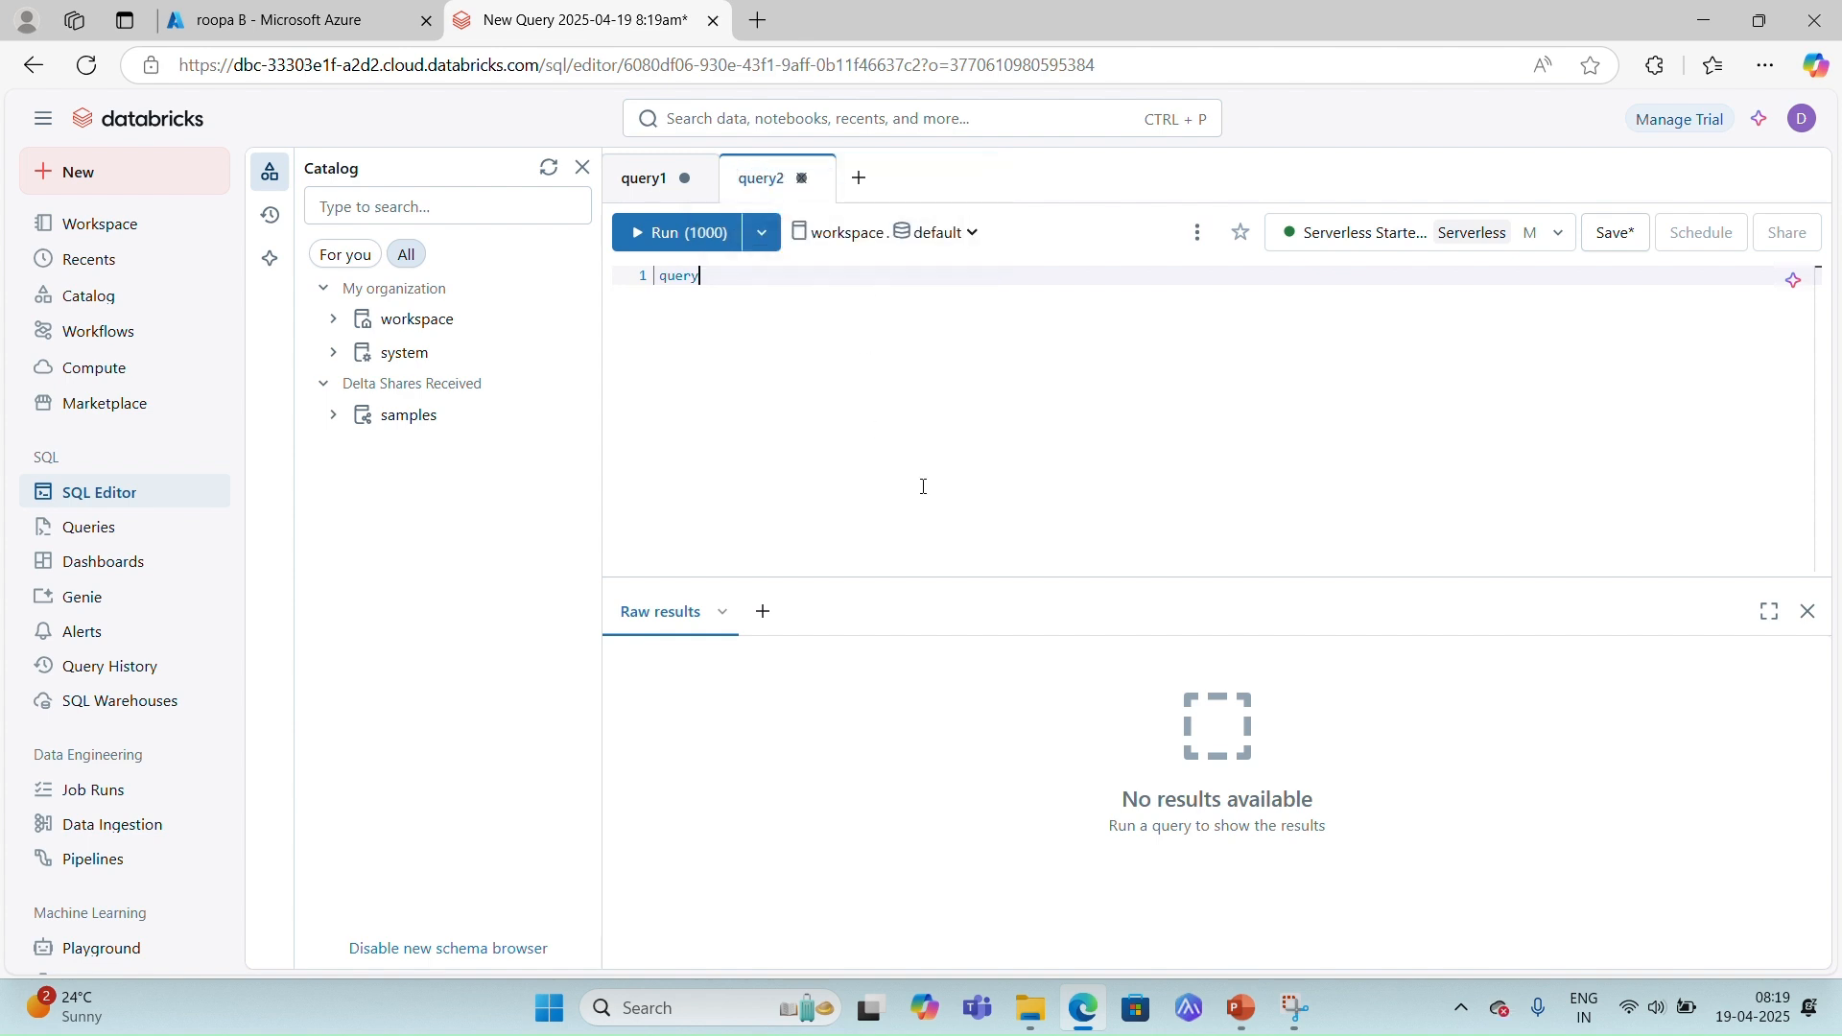
Save query2 and query1 under their current names in the user's own workspace folder.
left_click(1618, 236)
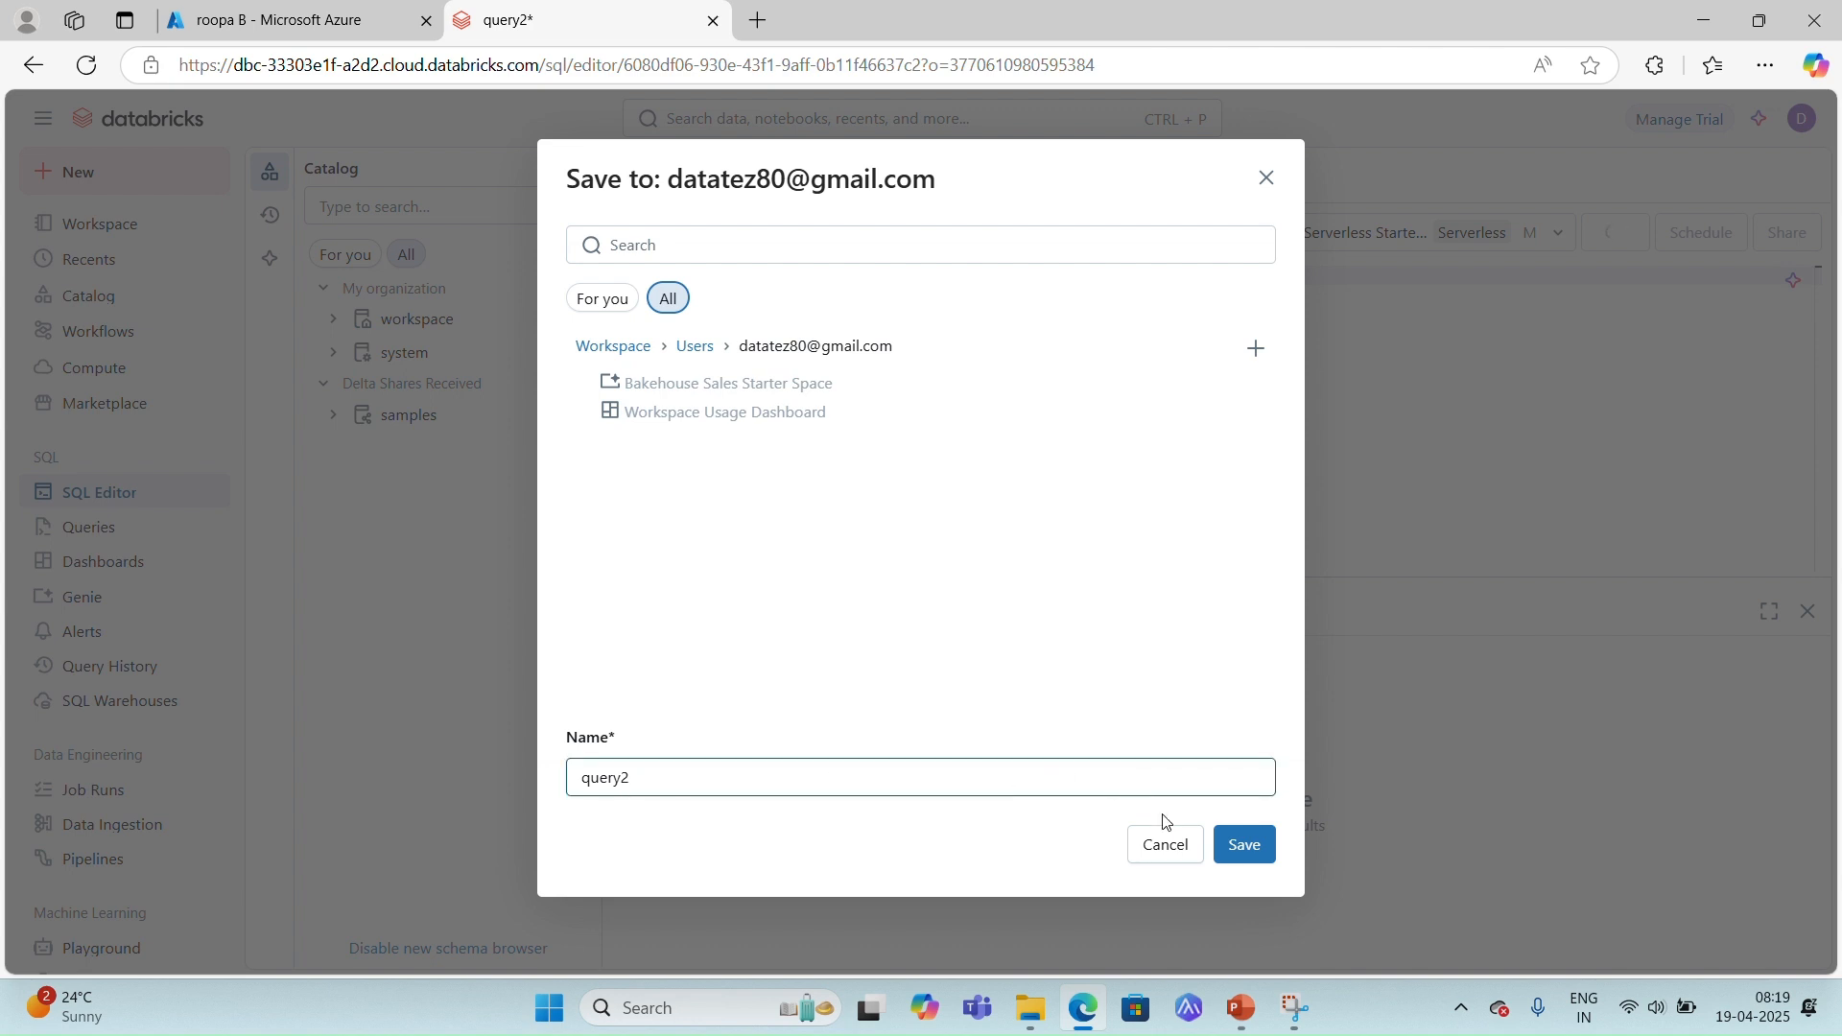
left_click(1244, 848)
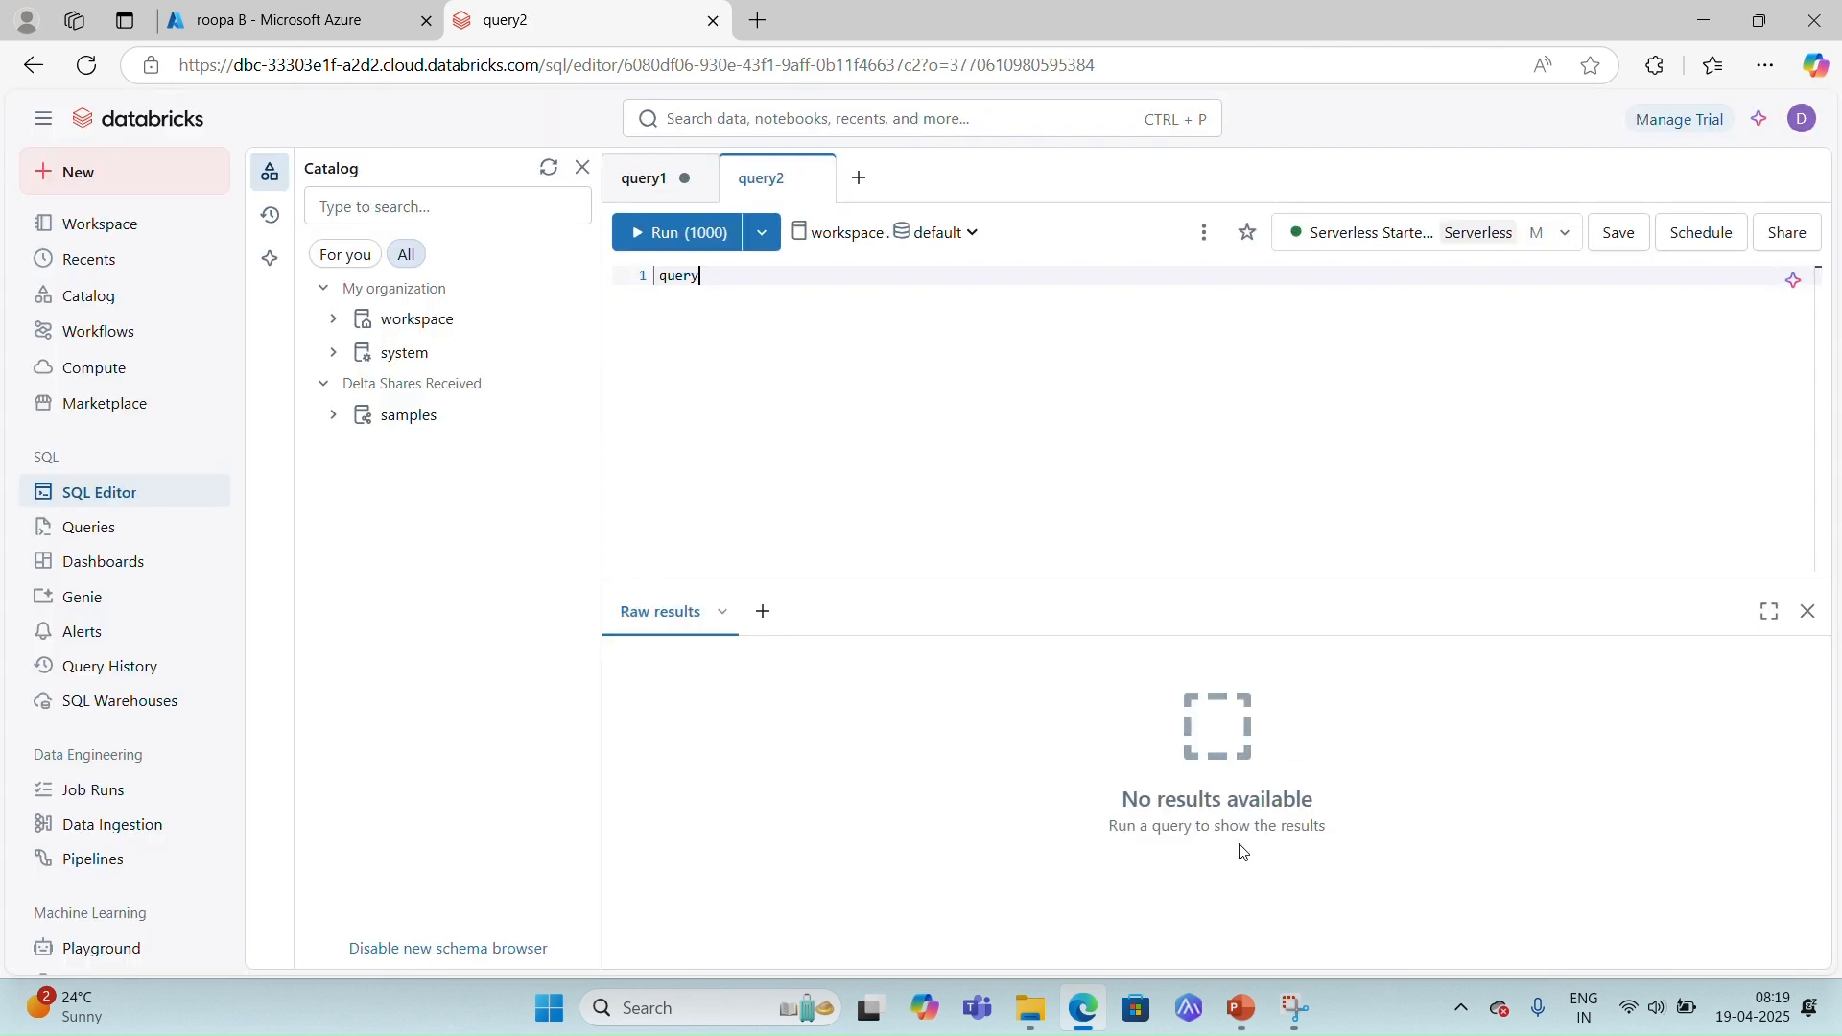
left_click(641, 190)
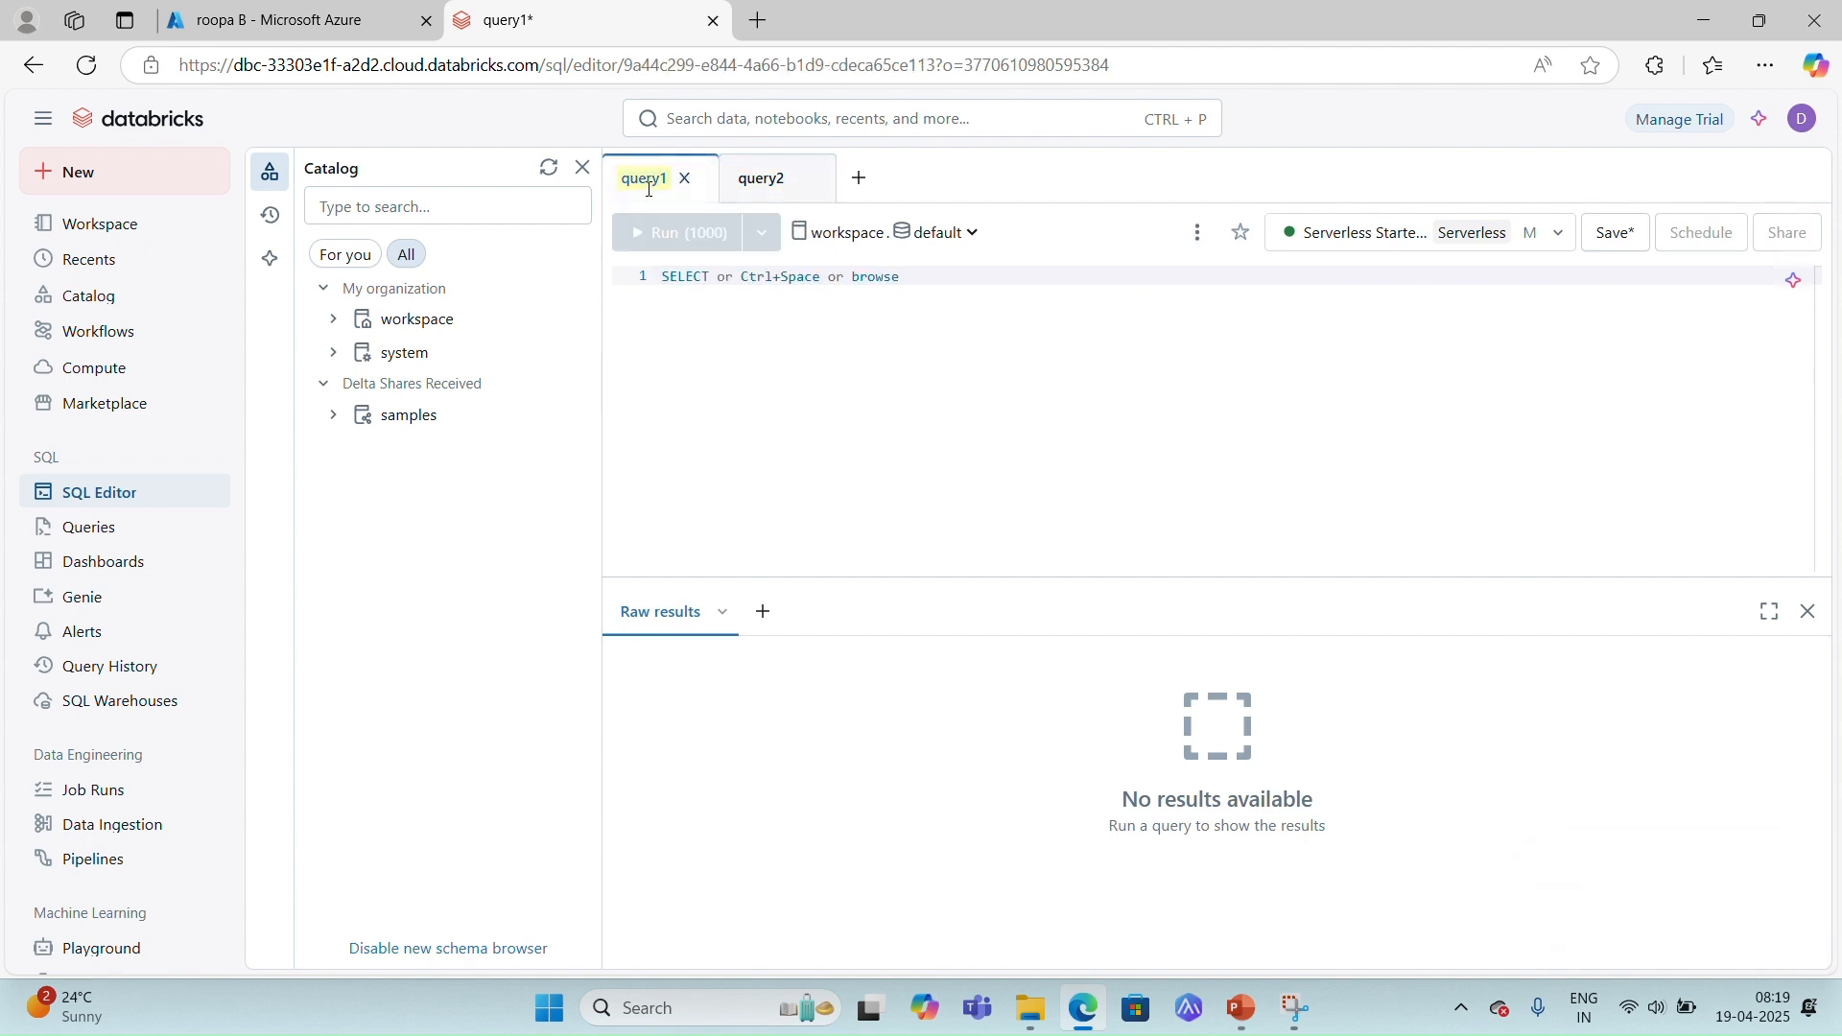
left_click(1619, 246)
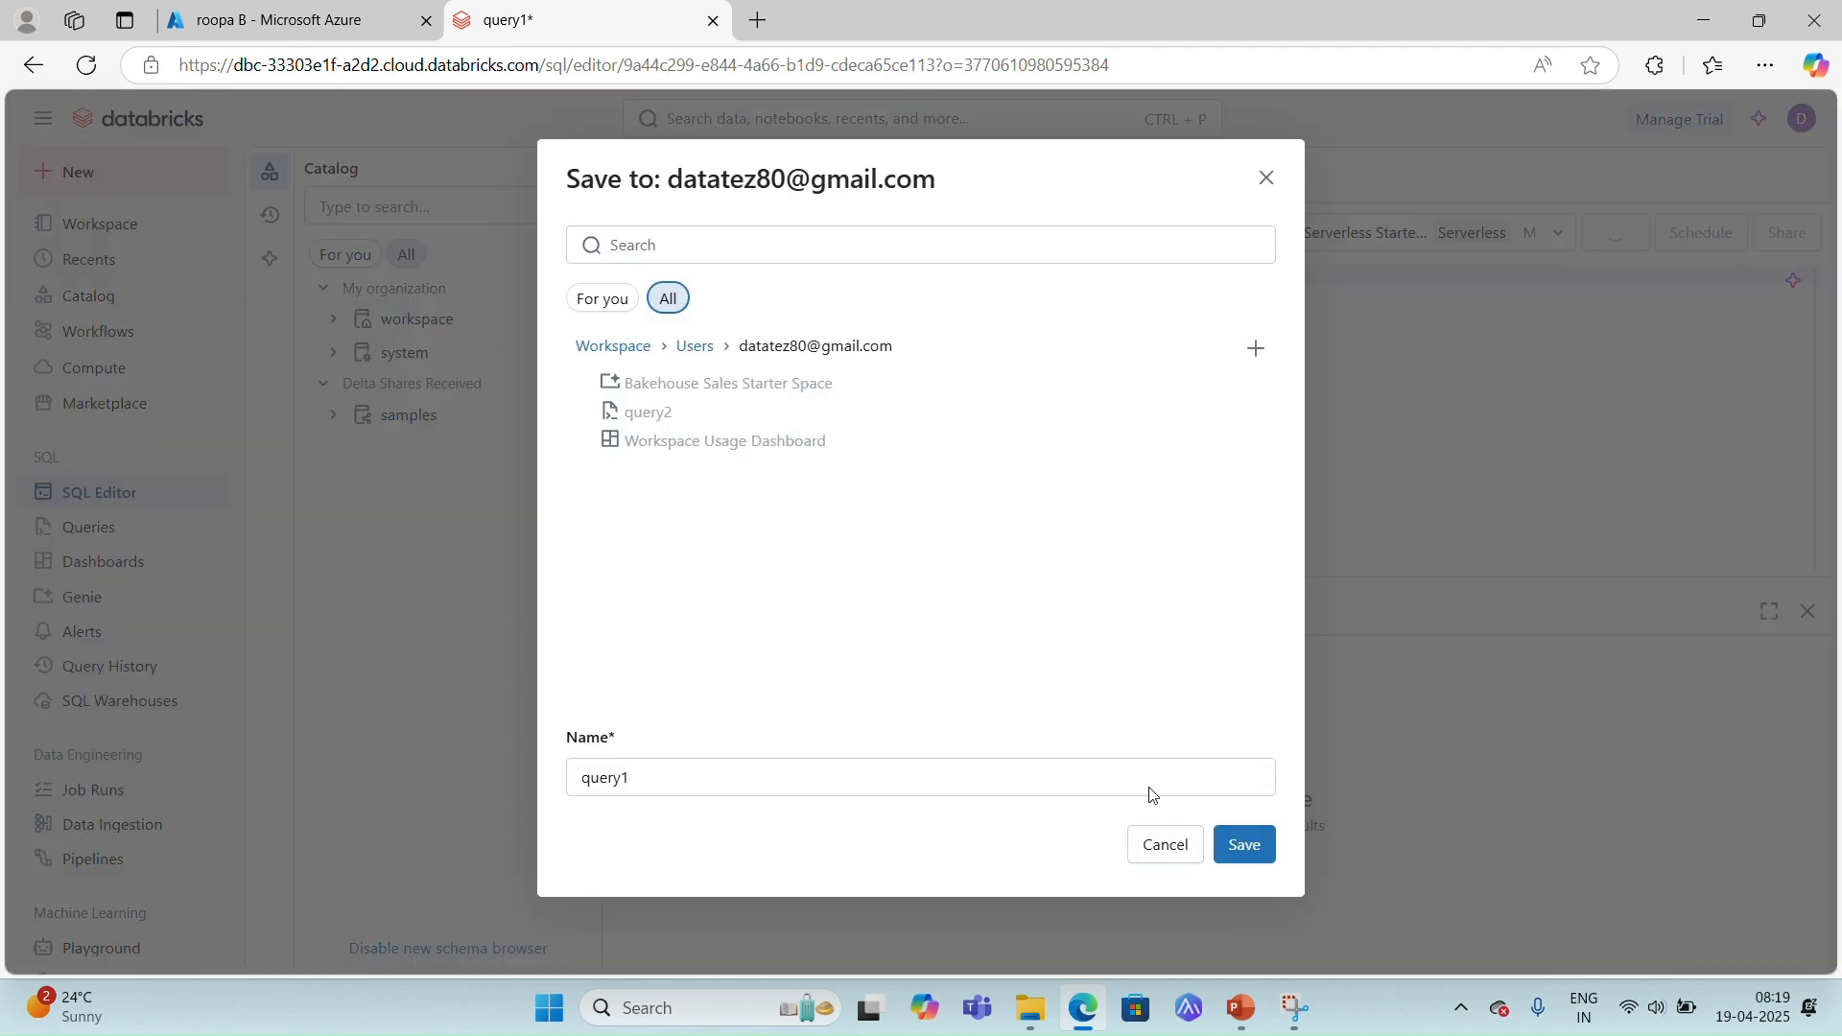
left_click(1246, 845)
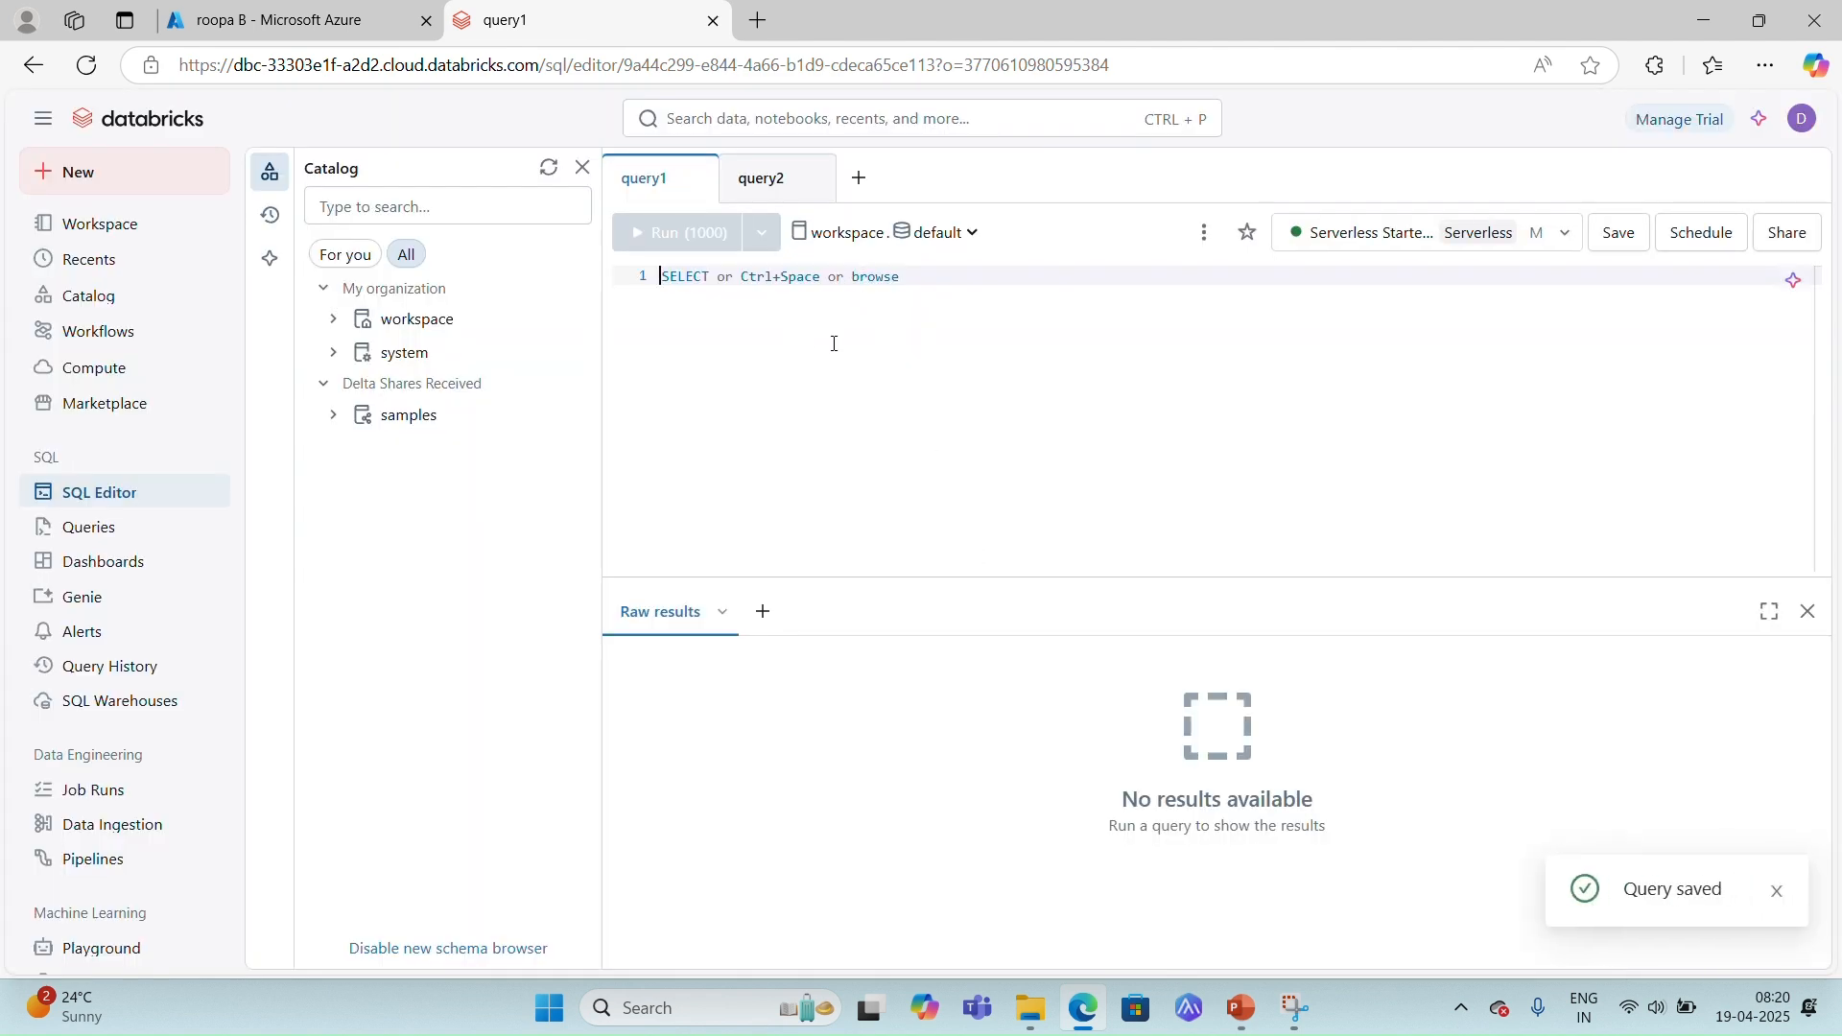
Write the statement select current_user() in query1 and run it.
type("se")
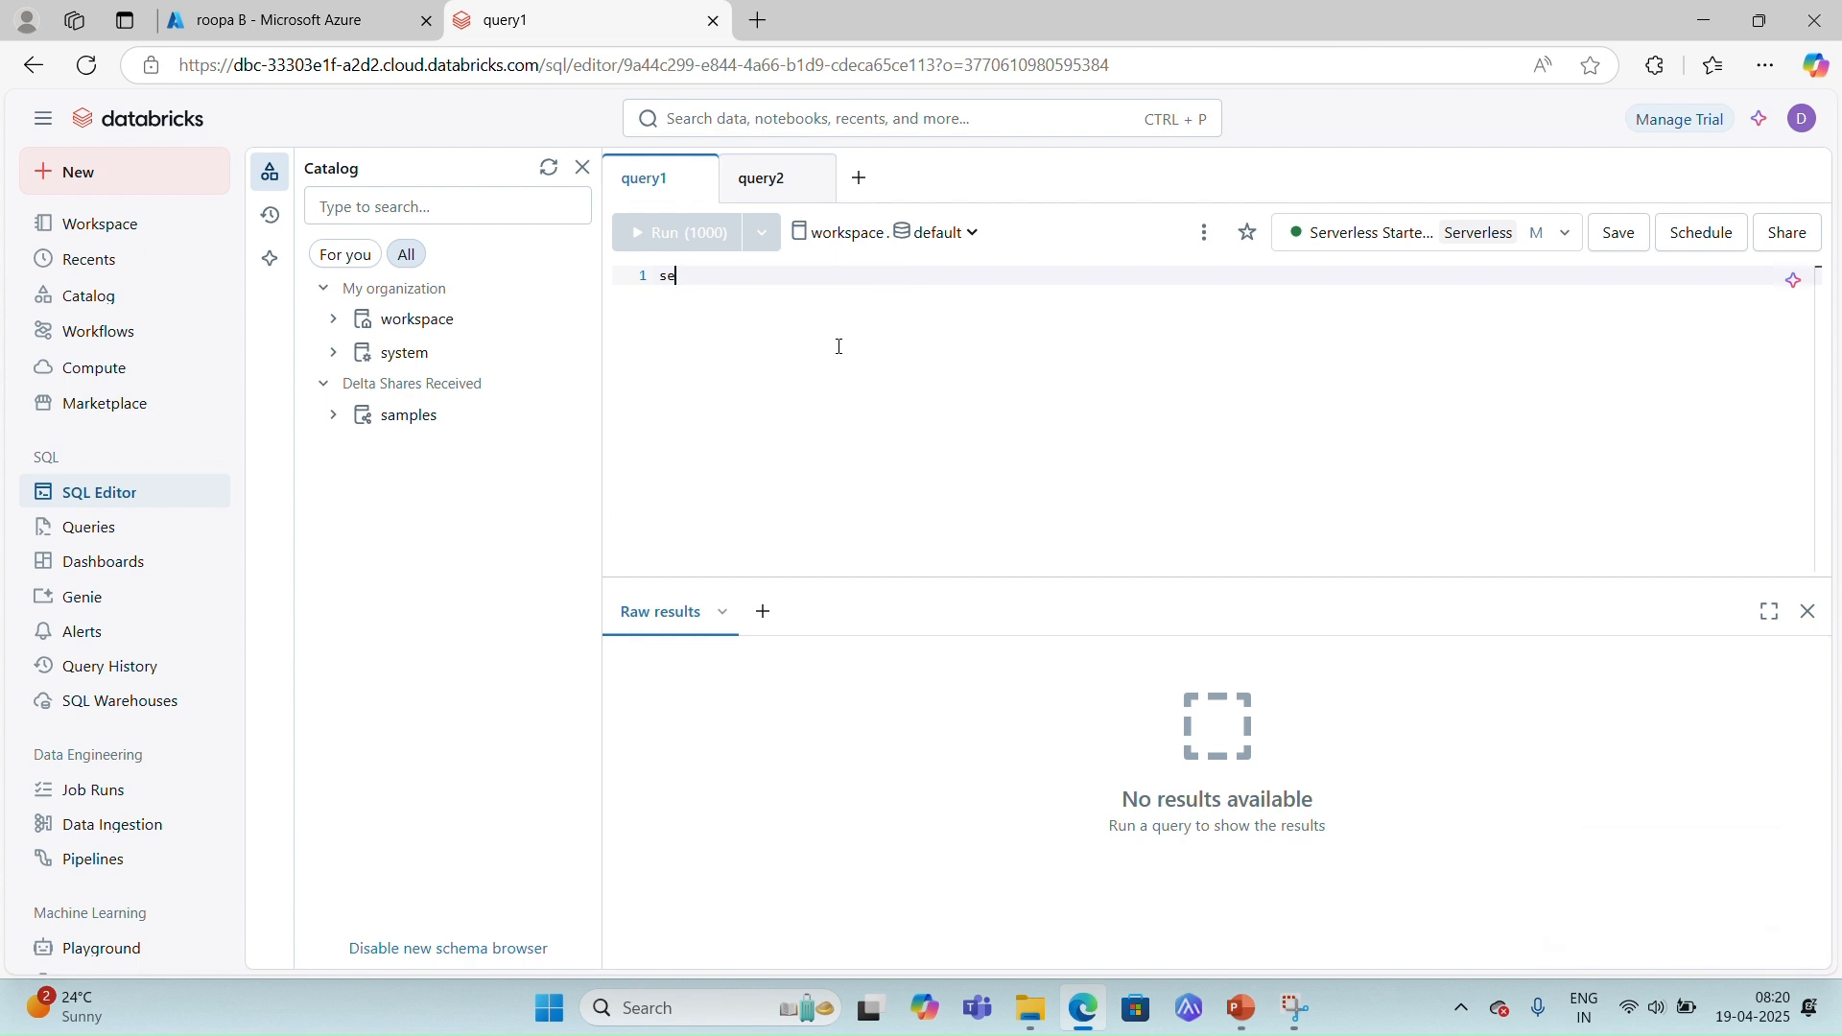
type("lect")
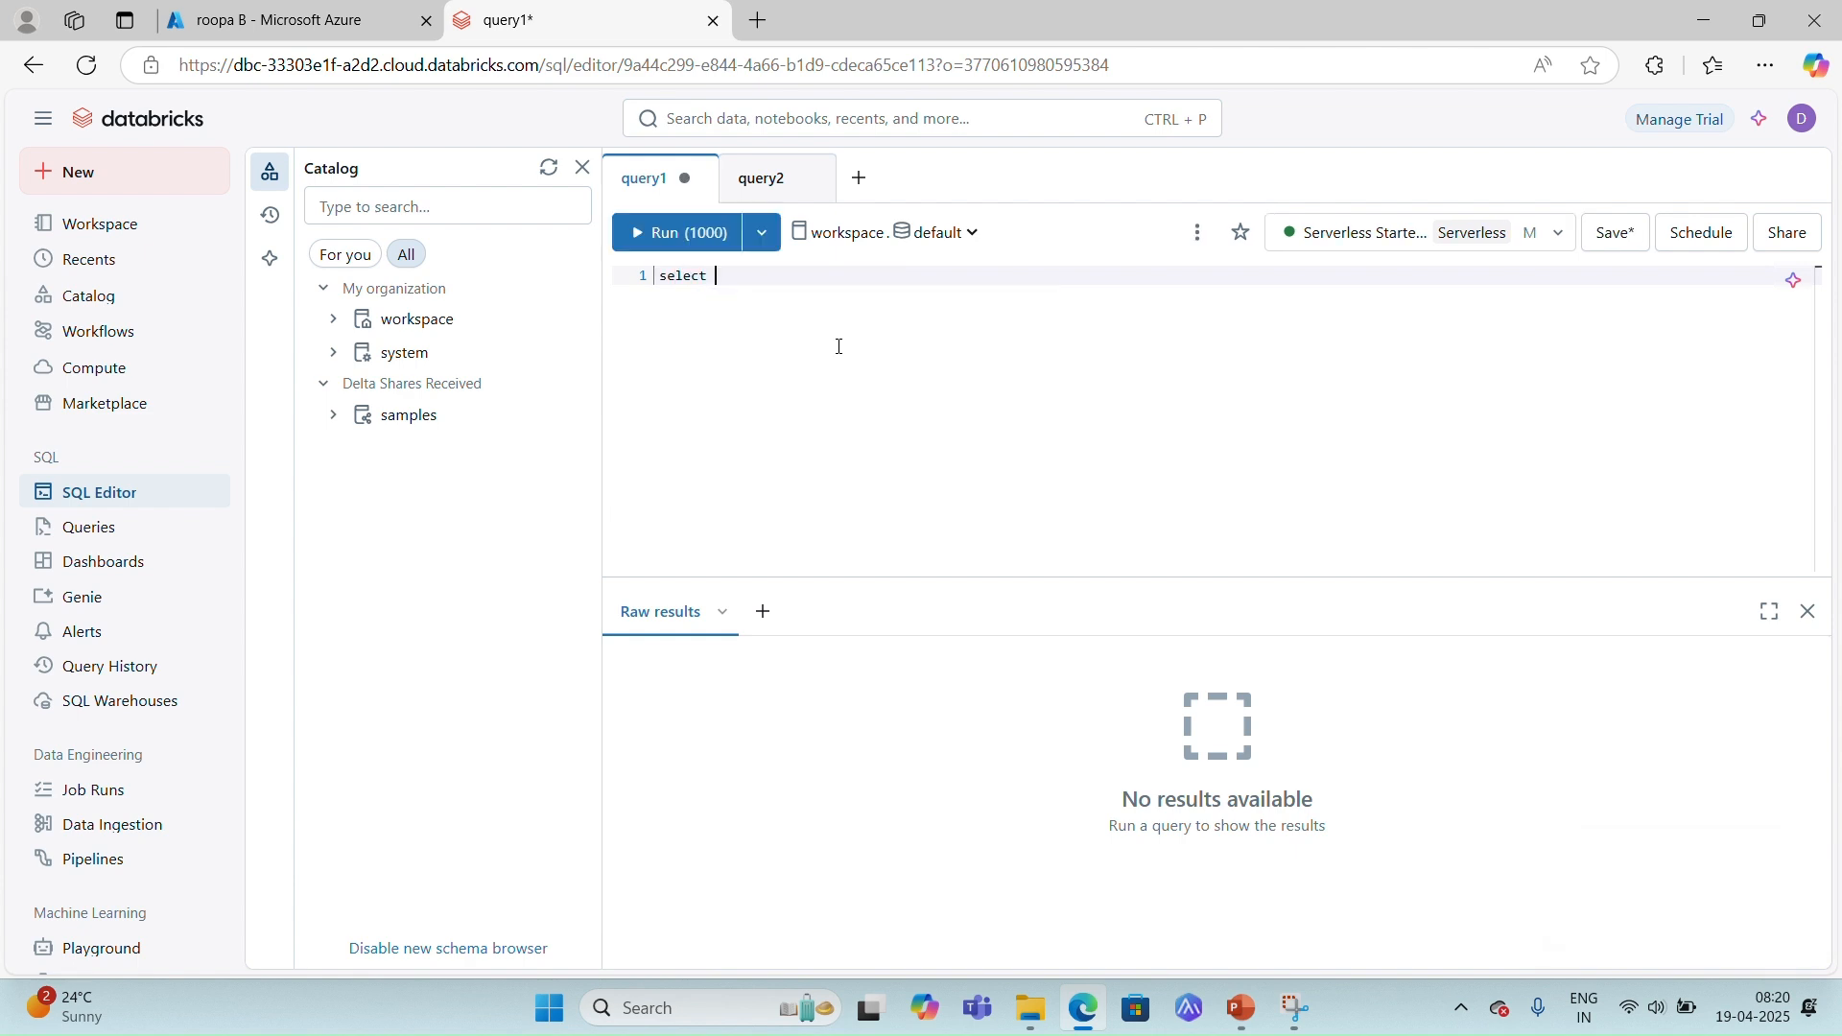
key("ctrl+plus")
key("ctrl+plus")
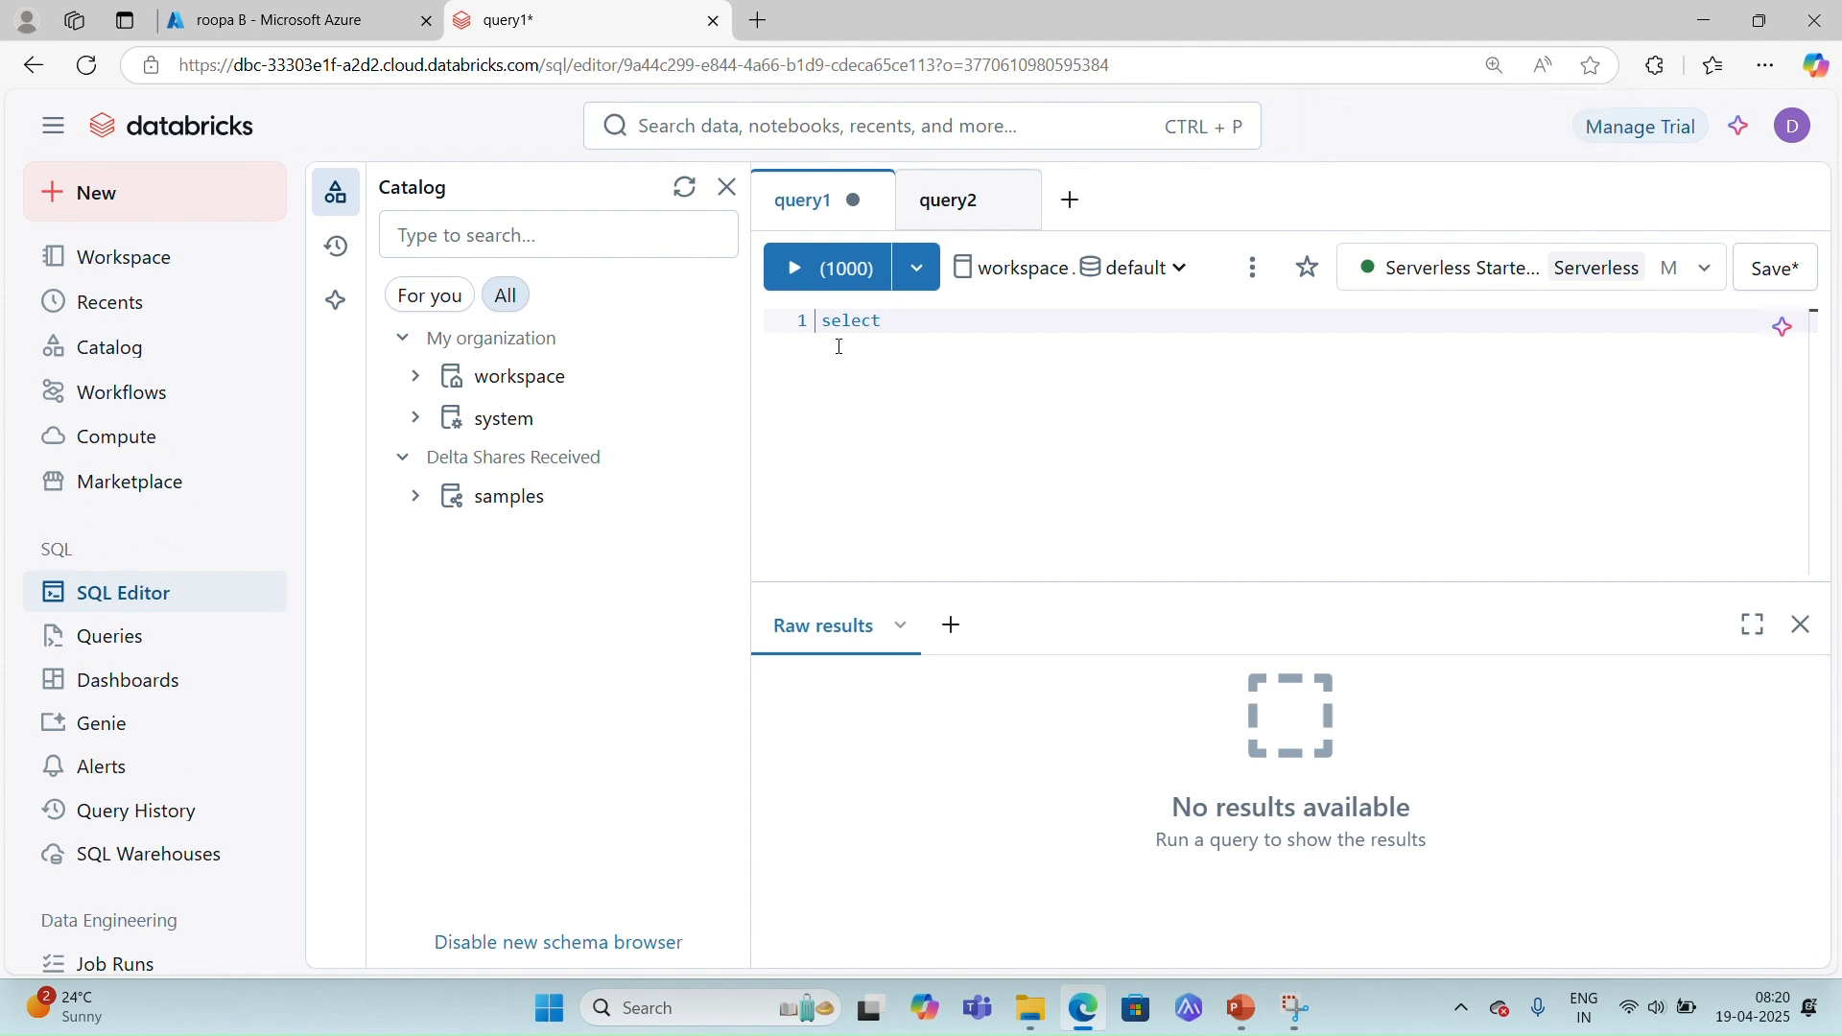
type("cur")
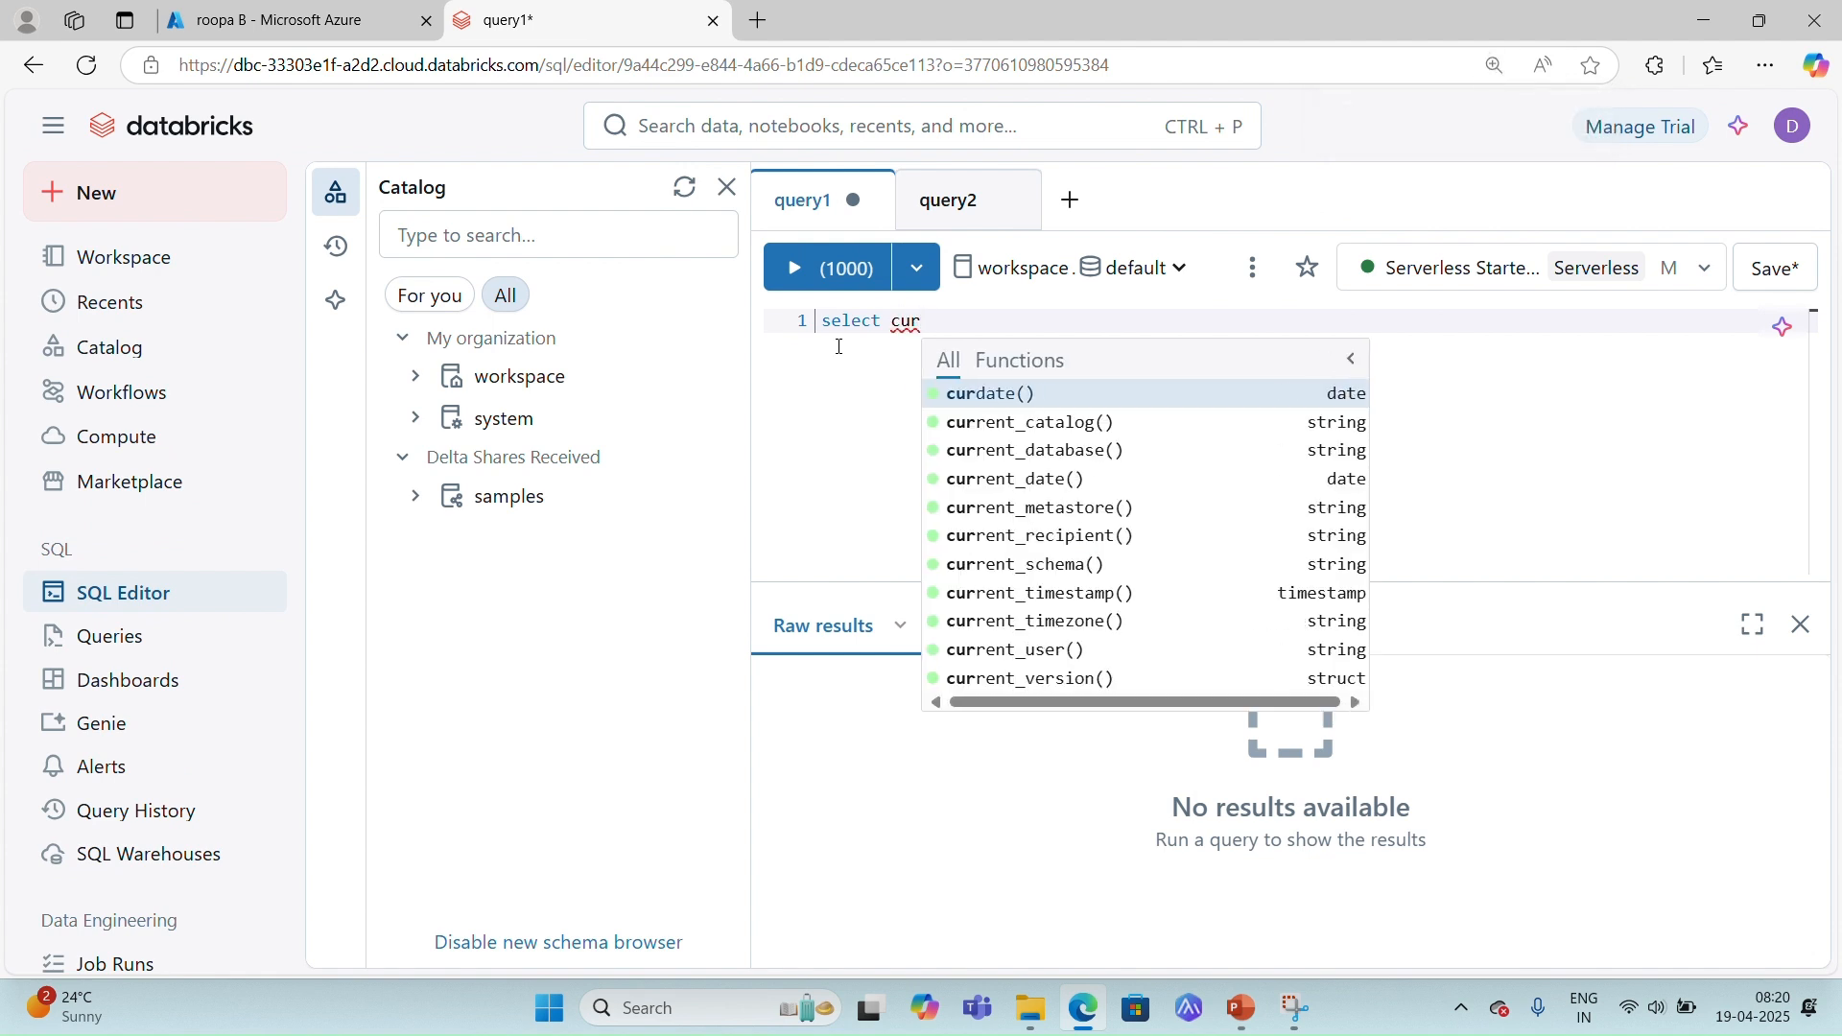
type("rent")
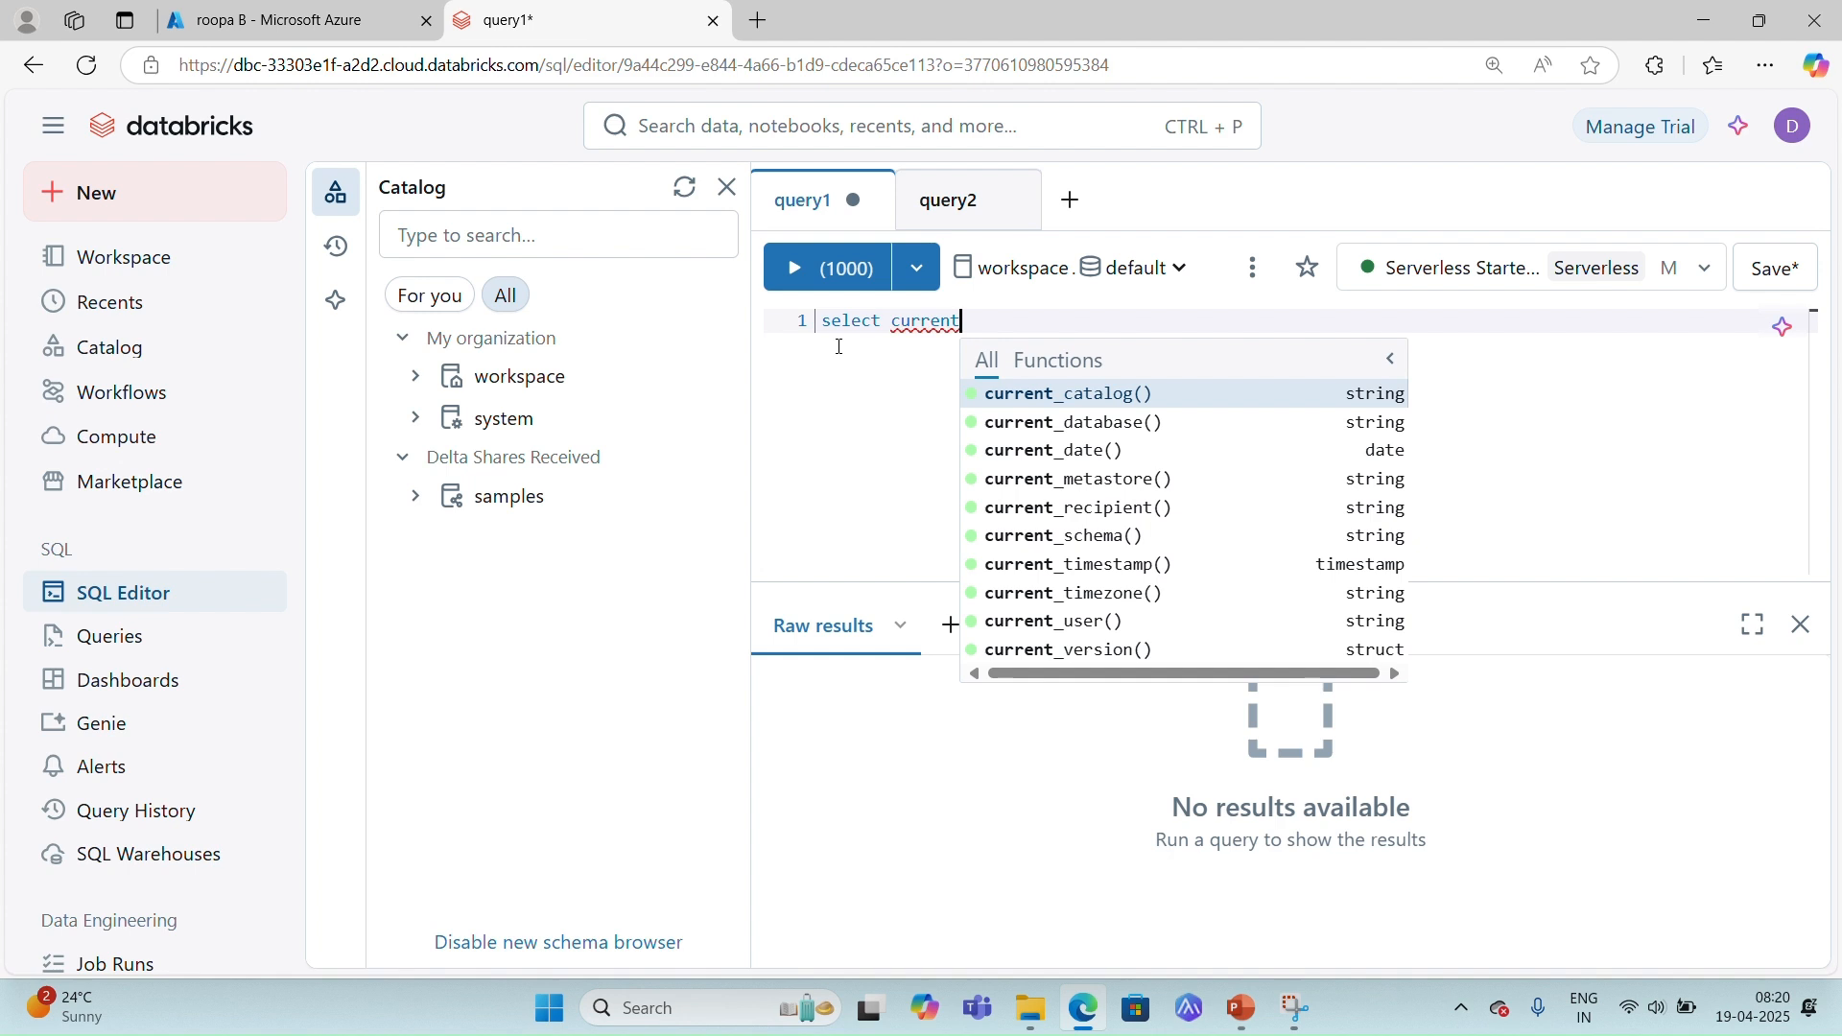
left_click(1032, 623)
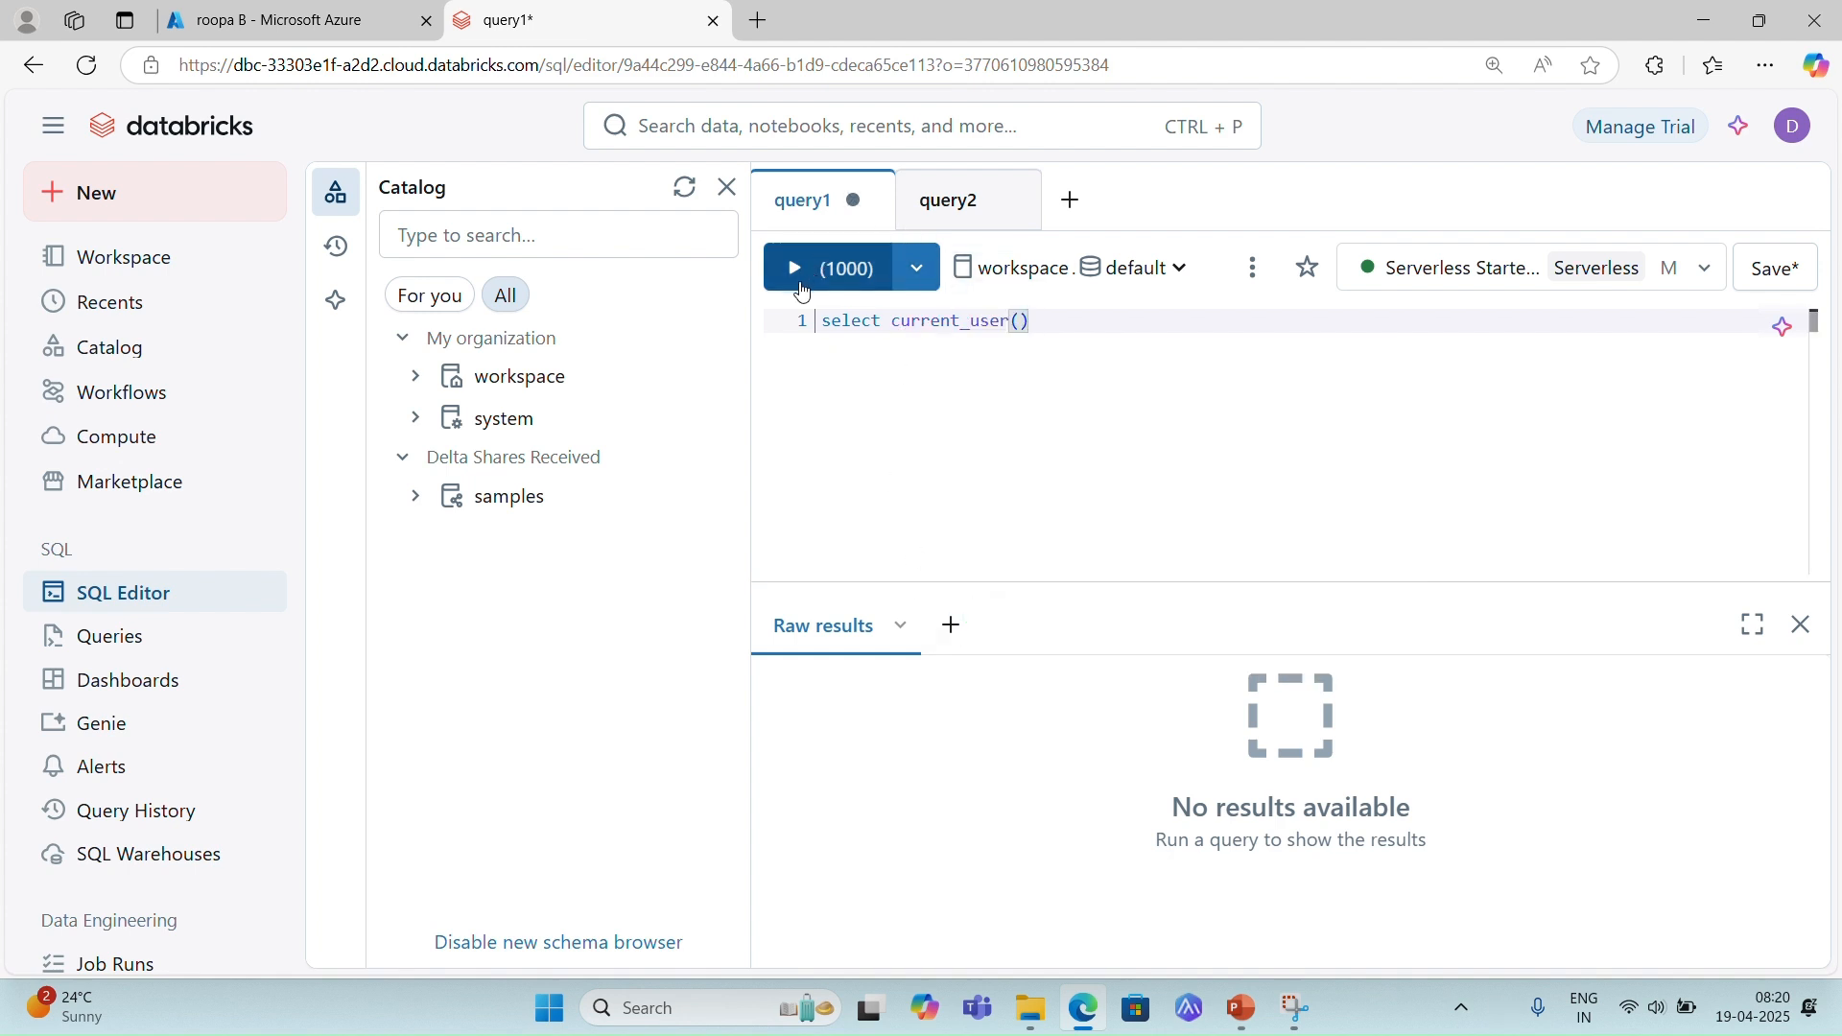
key("shift+Return")
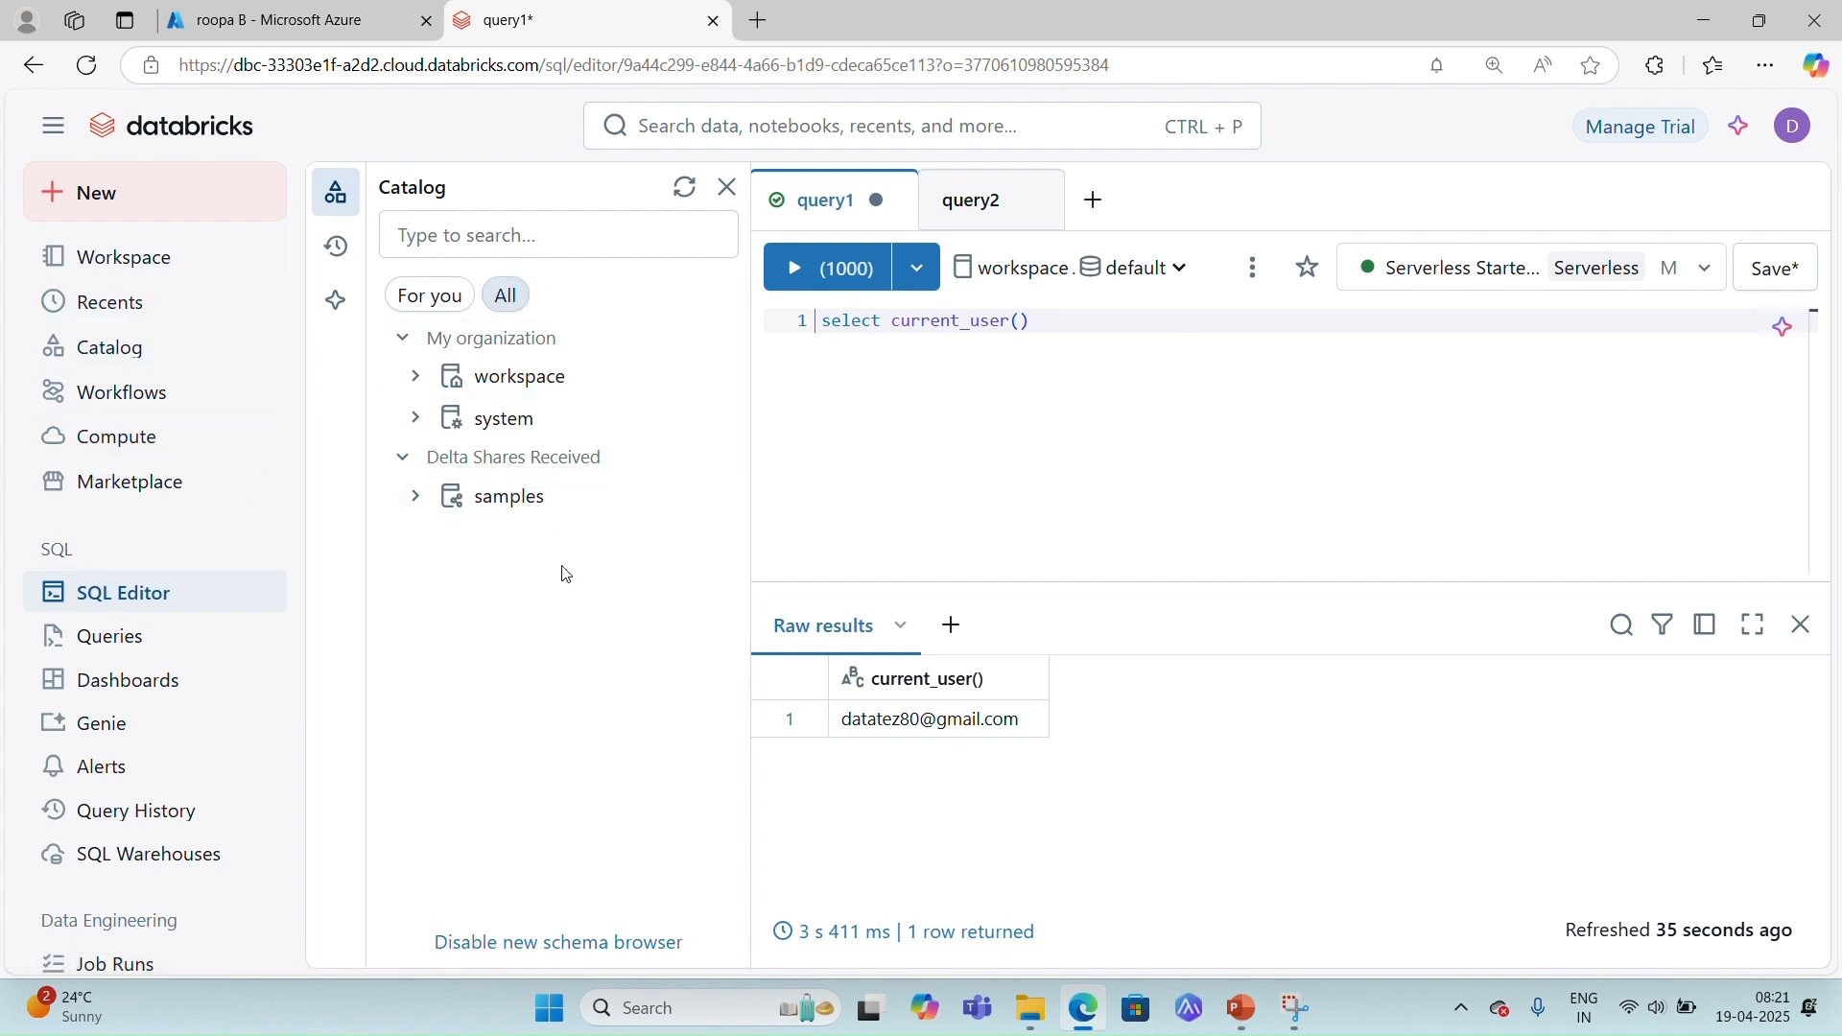
Browse the workspace catalog under My organization, examining its default and information_schema schemas.
mouse_move(593, 392)
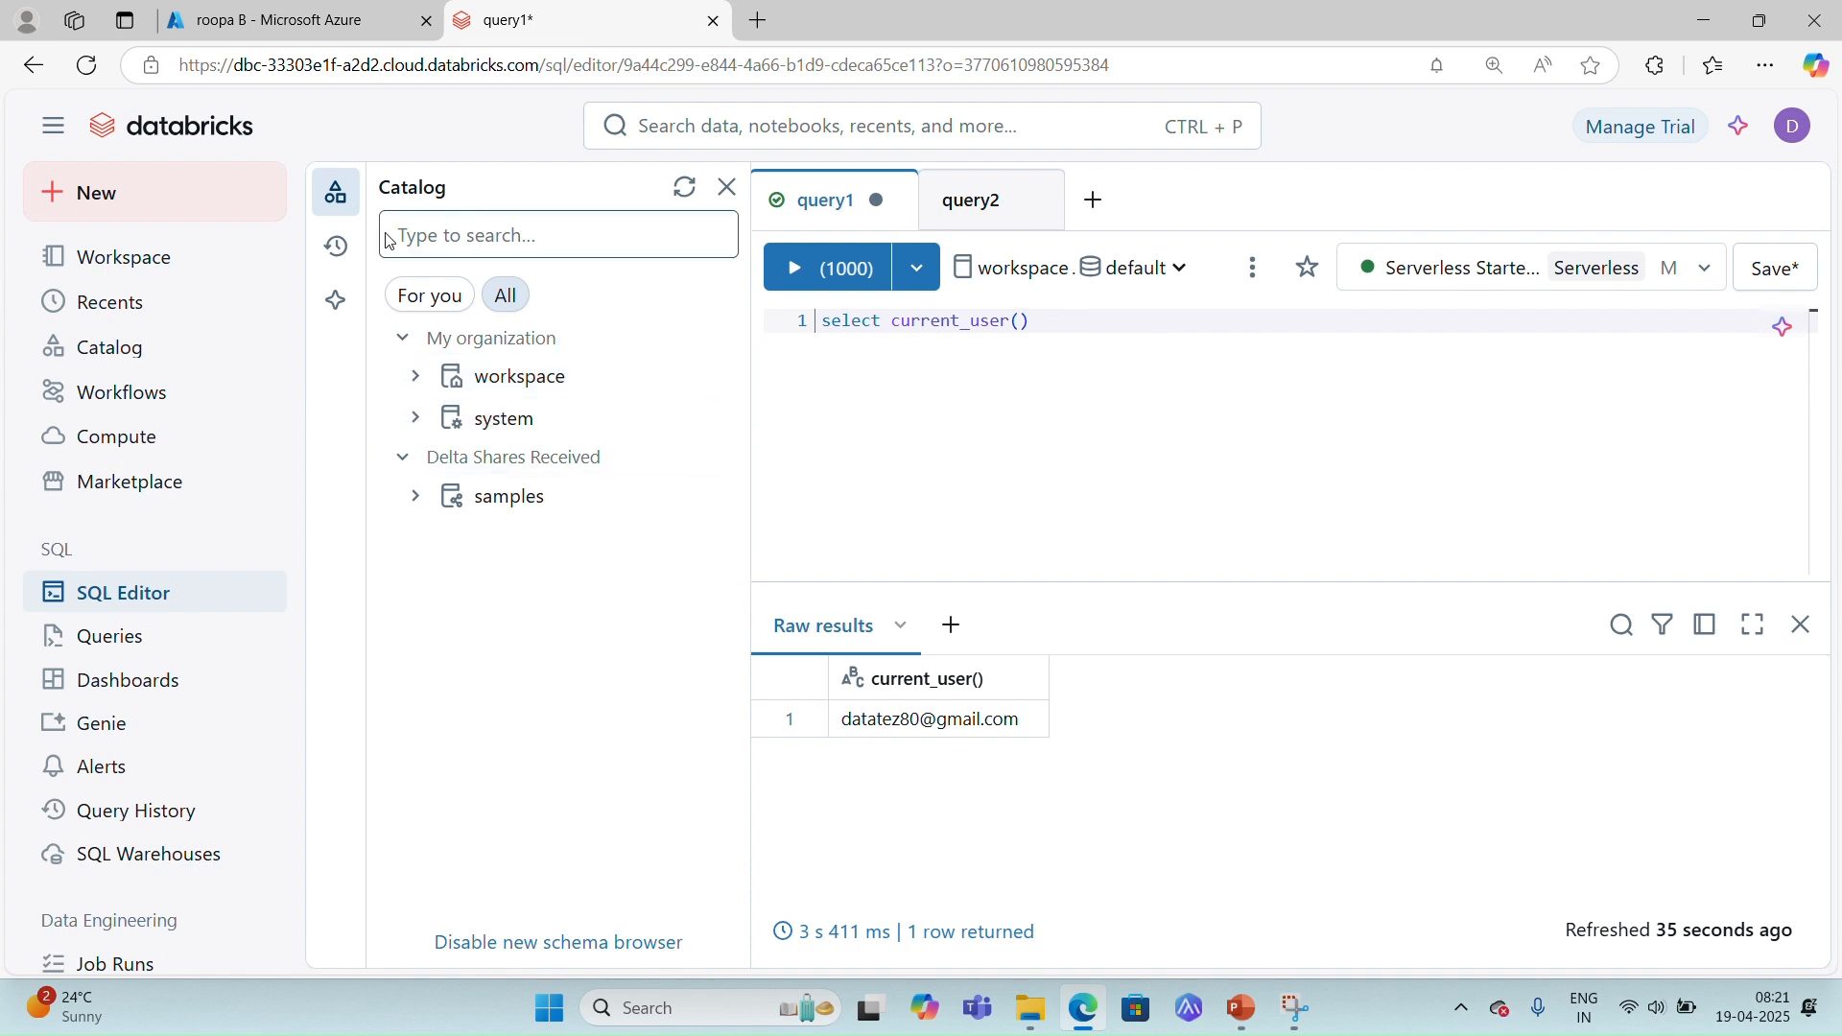
left_click(407, 349)
left_click(401, 372)
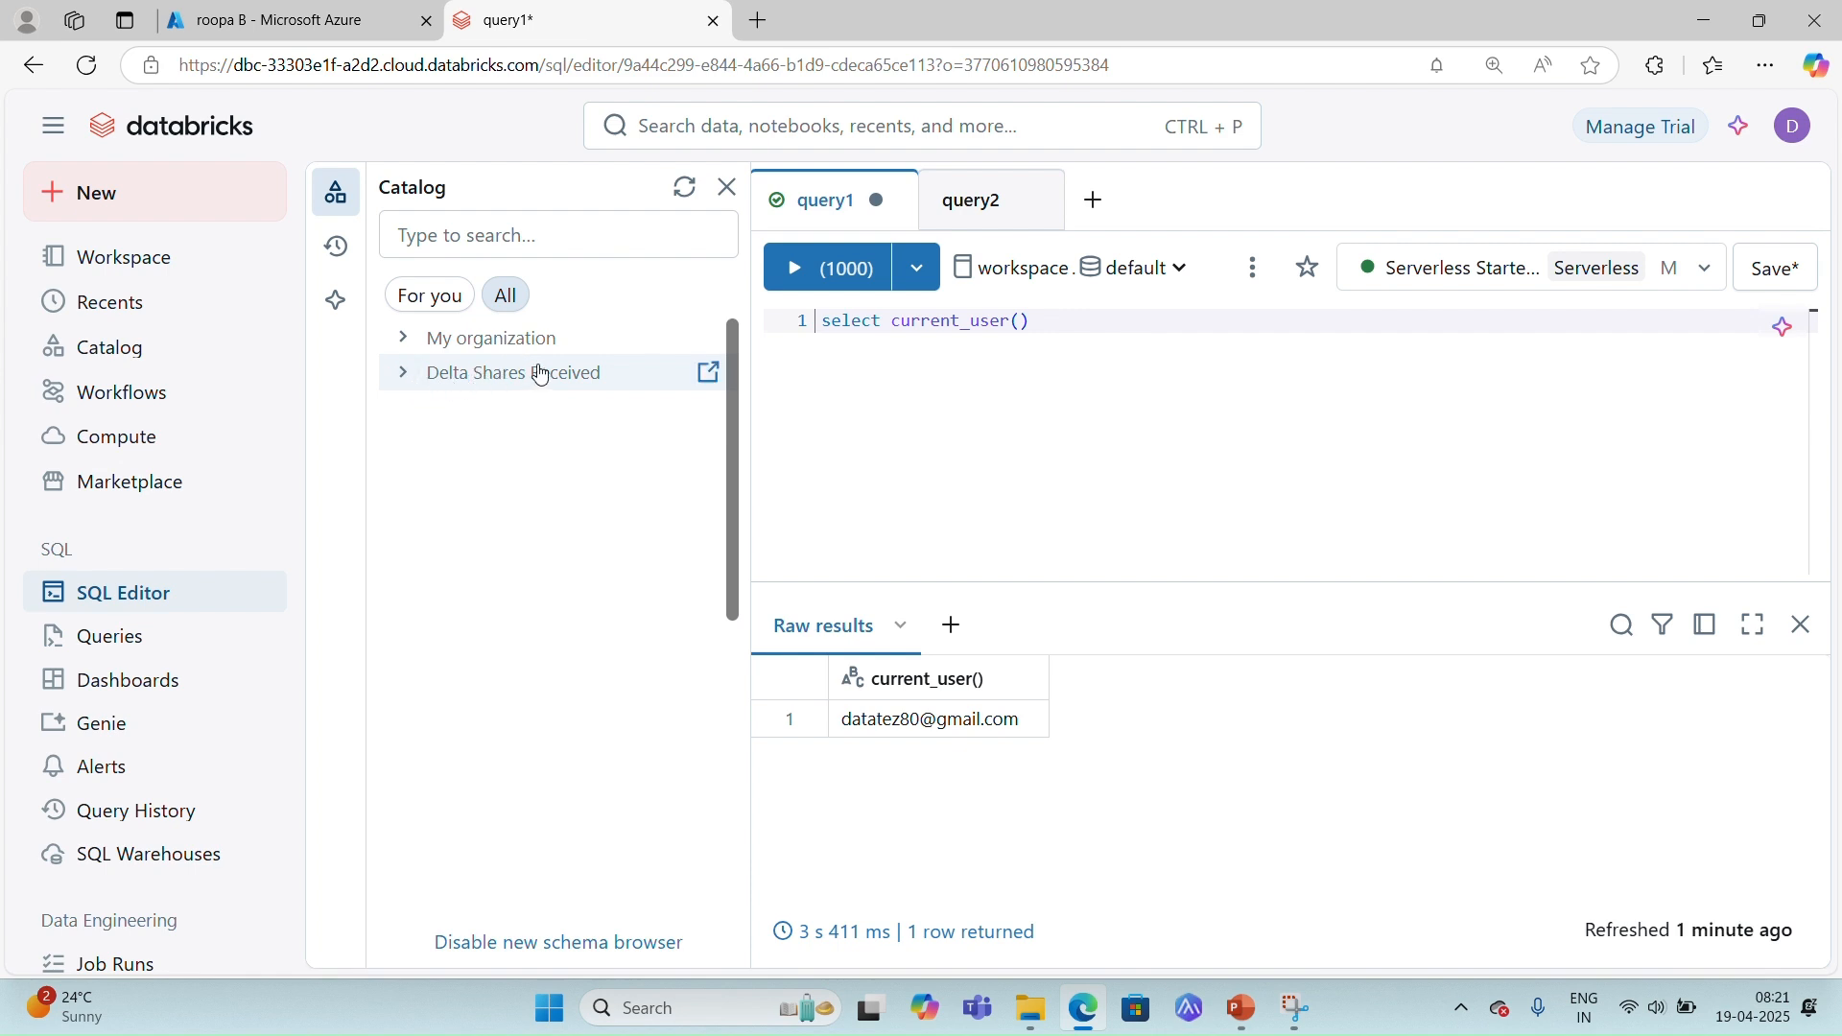
left_click(407, 343)
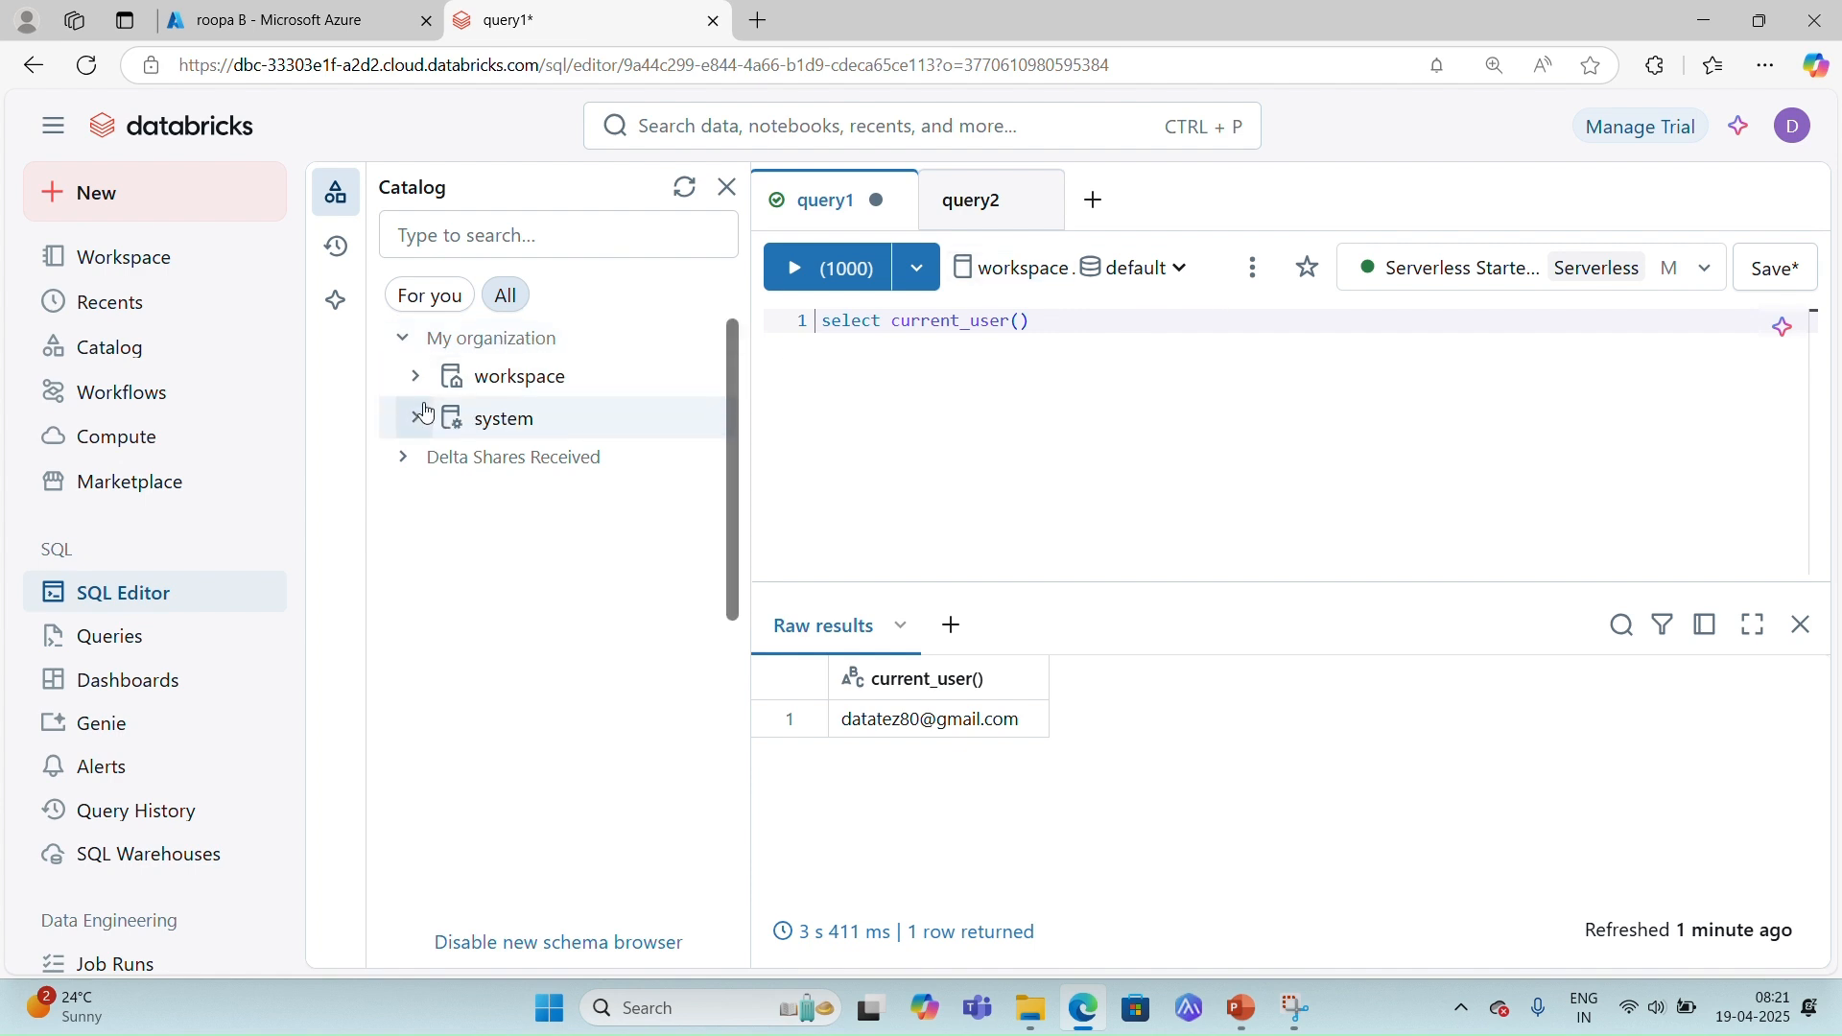
mouse_move(456, 386)
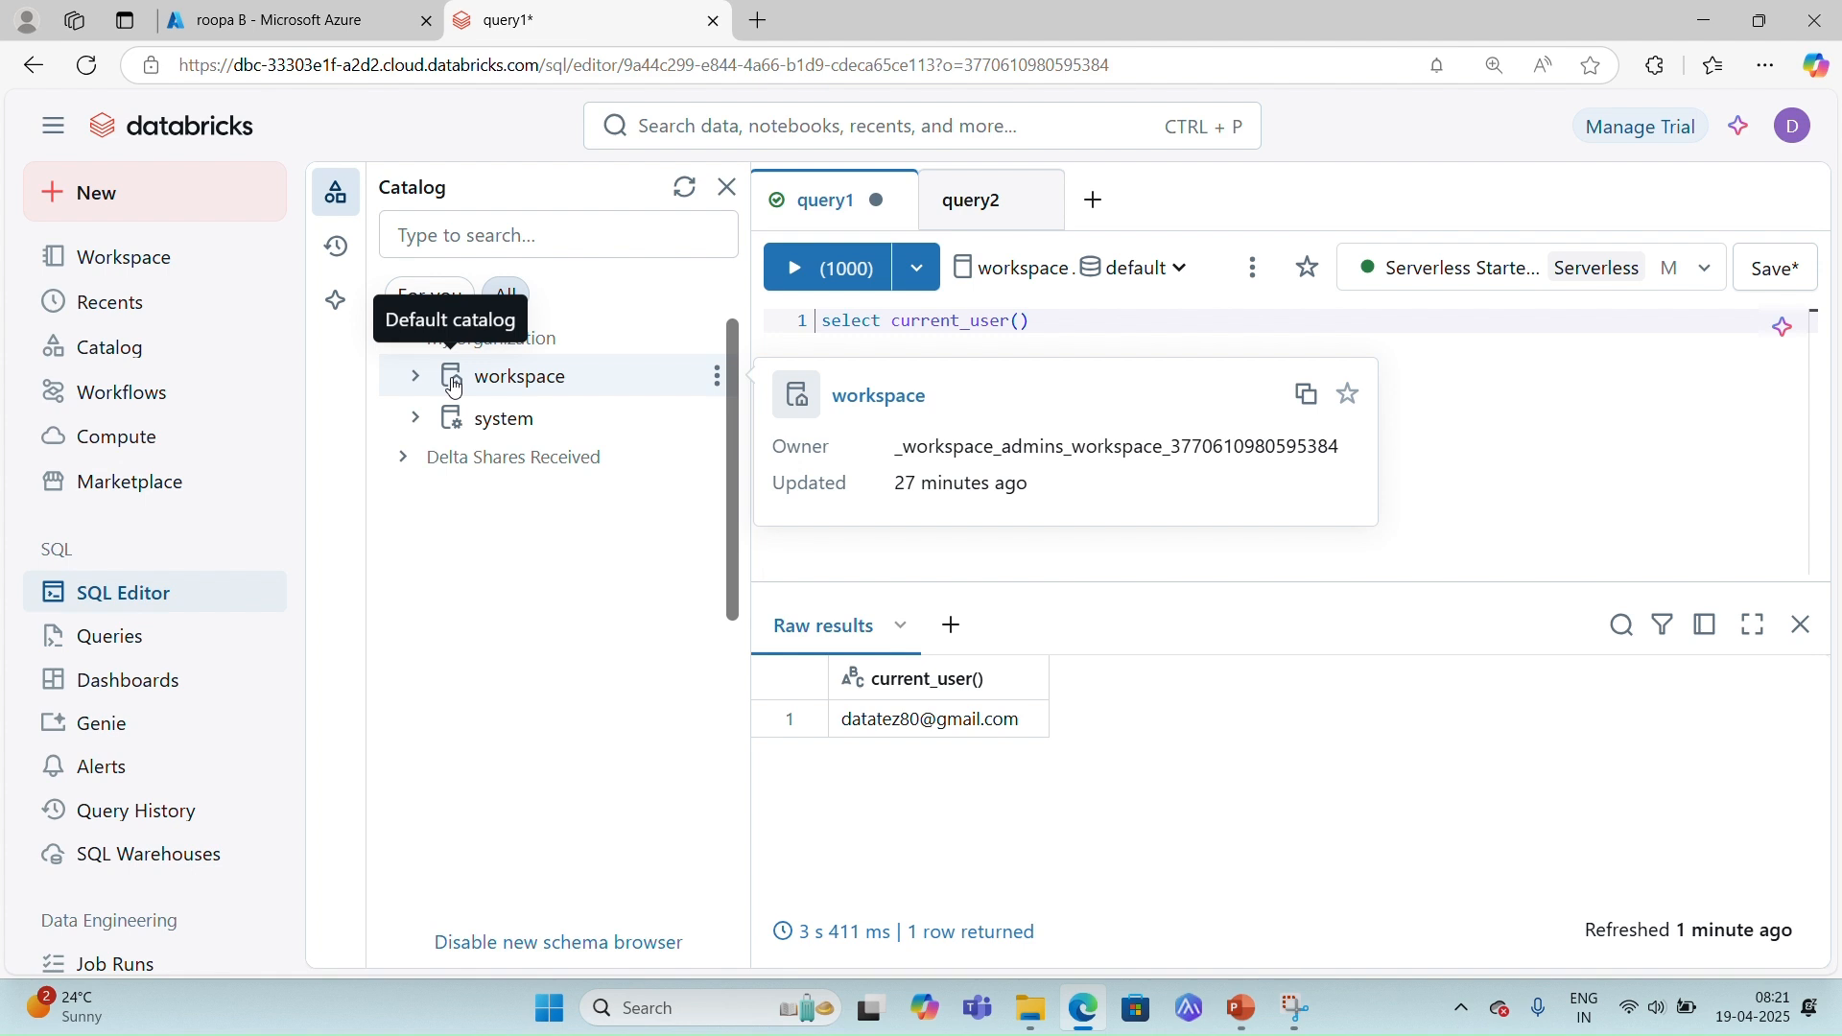
left_click(415, 376)
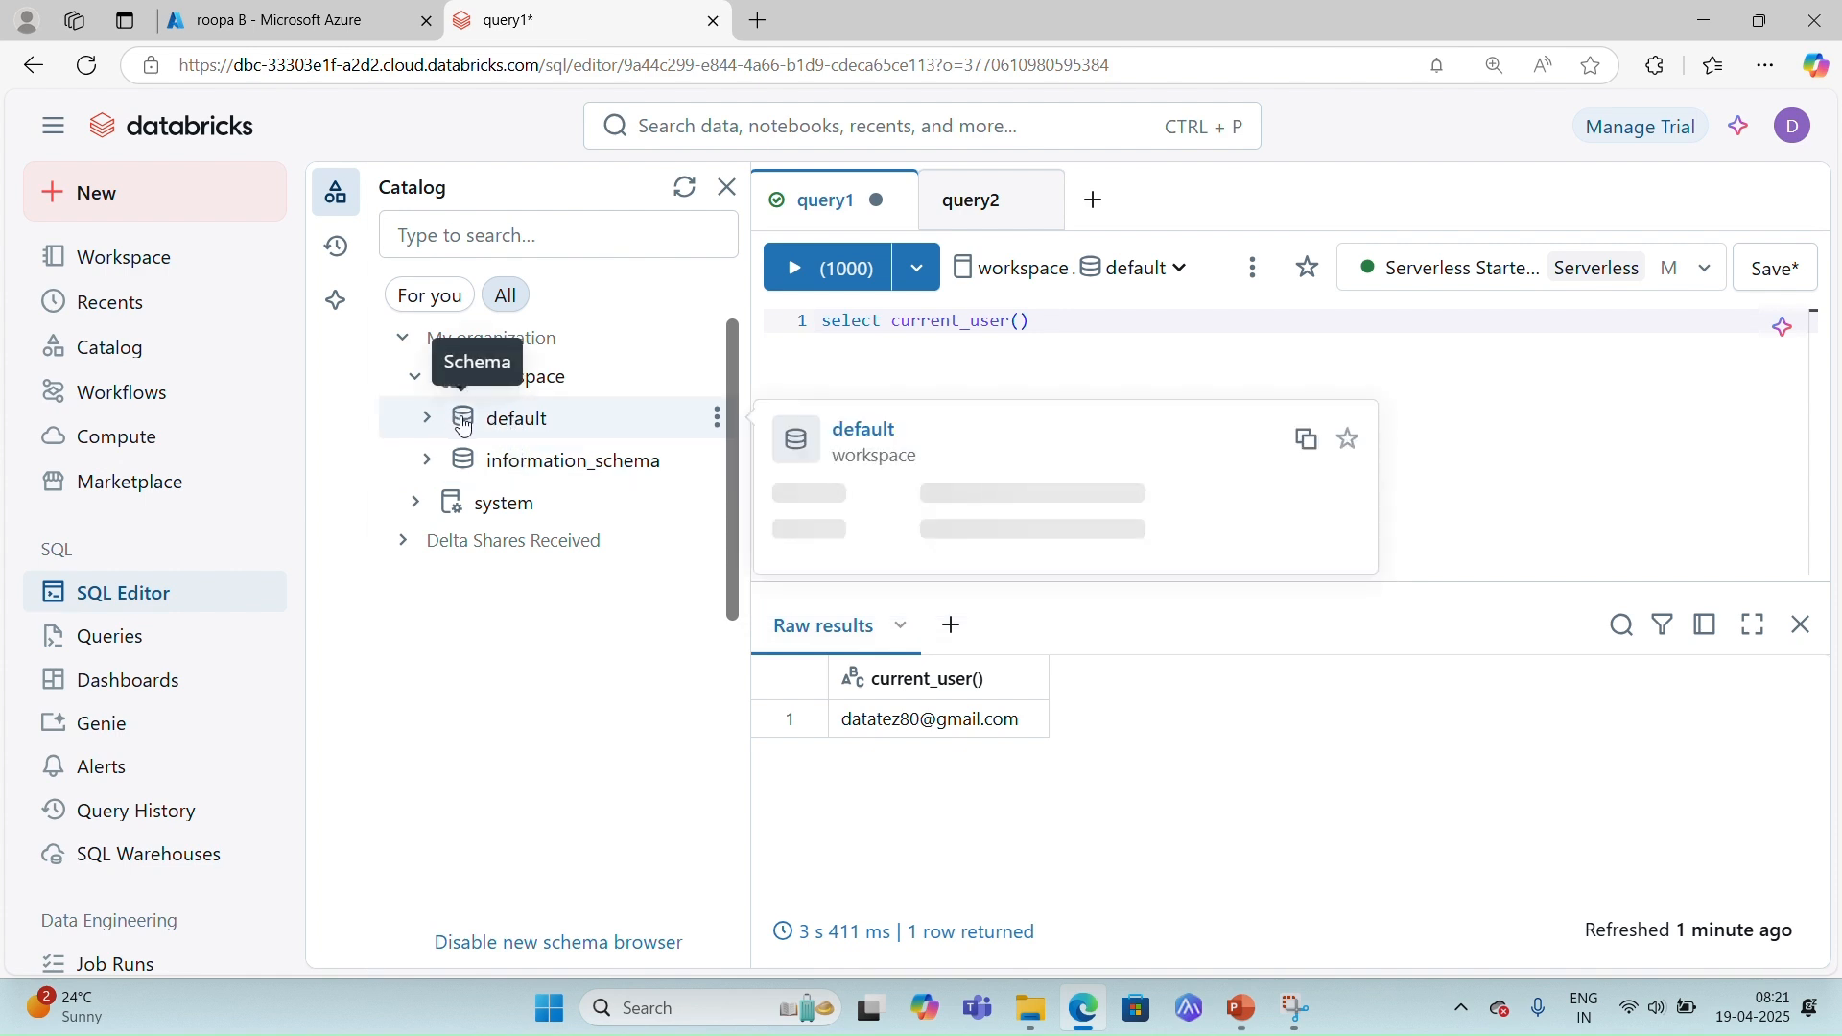
left_click(429, 420)
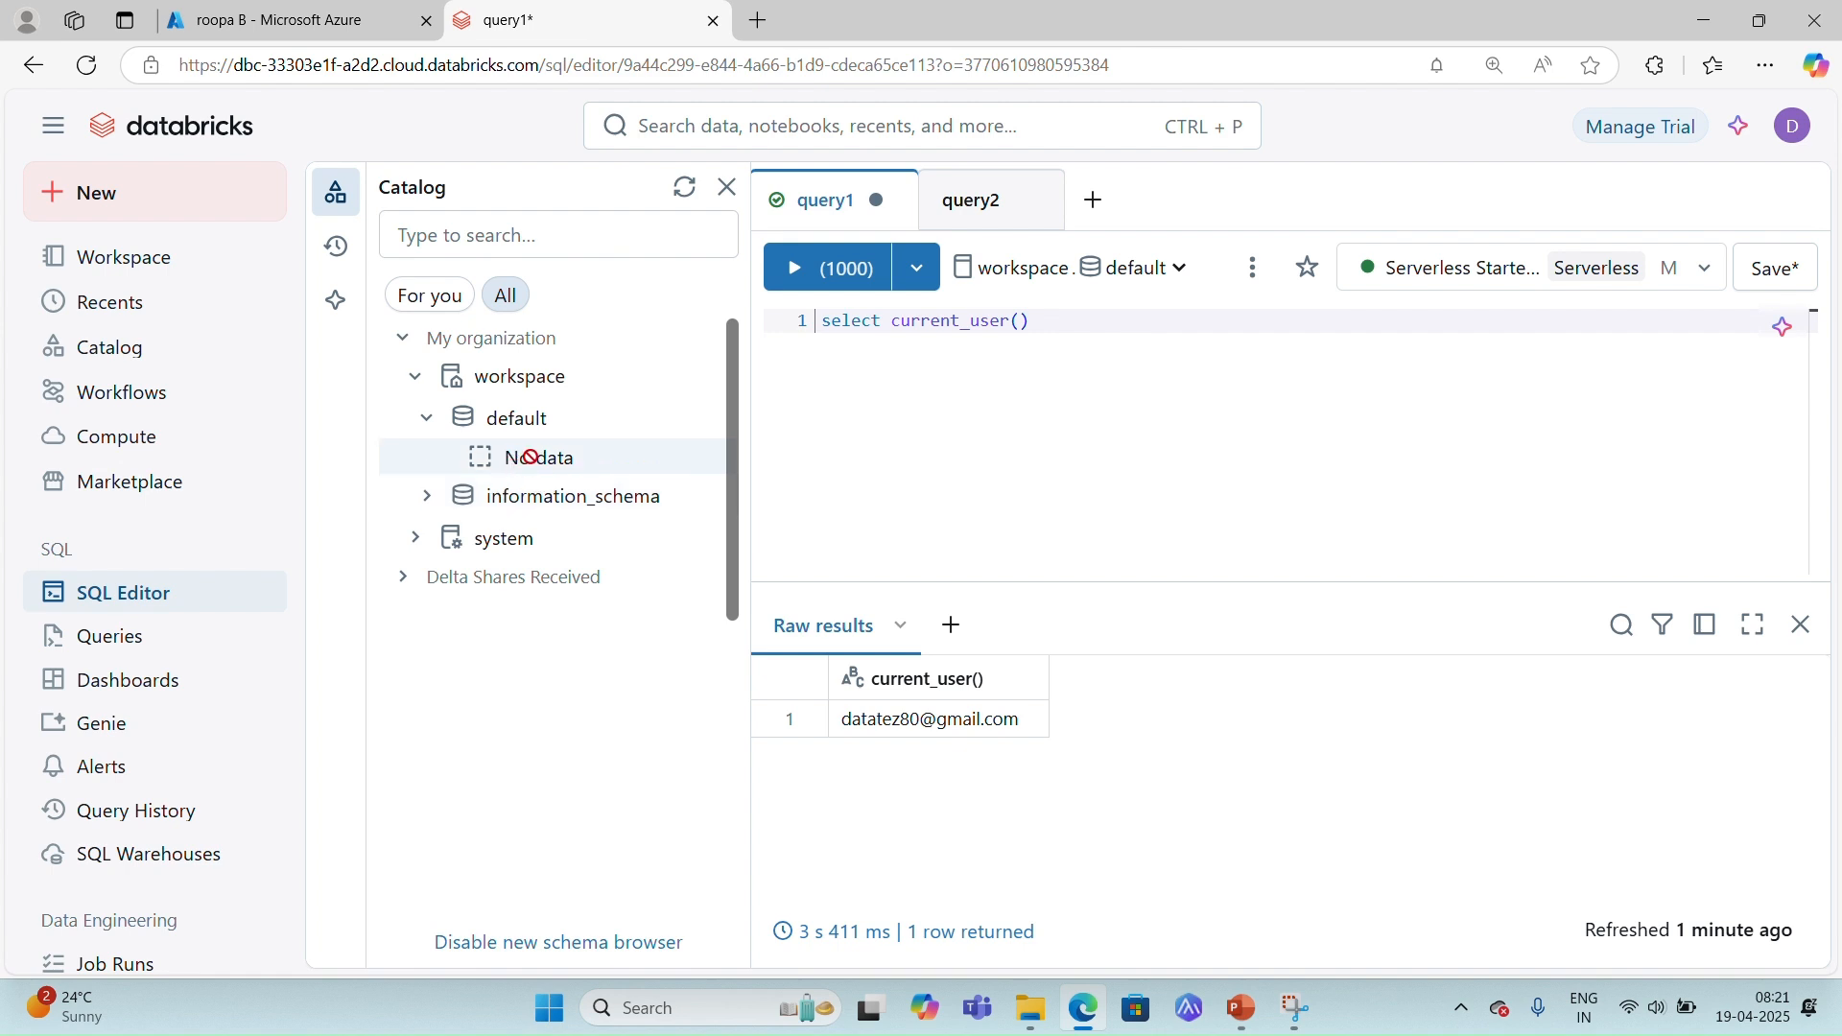
left_click(427, 418)
left_click(429, 464)
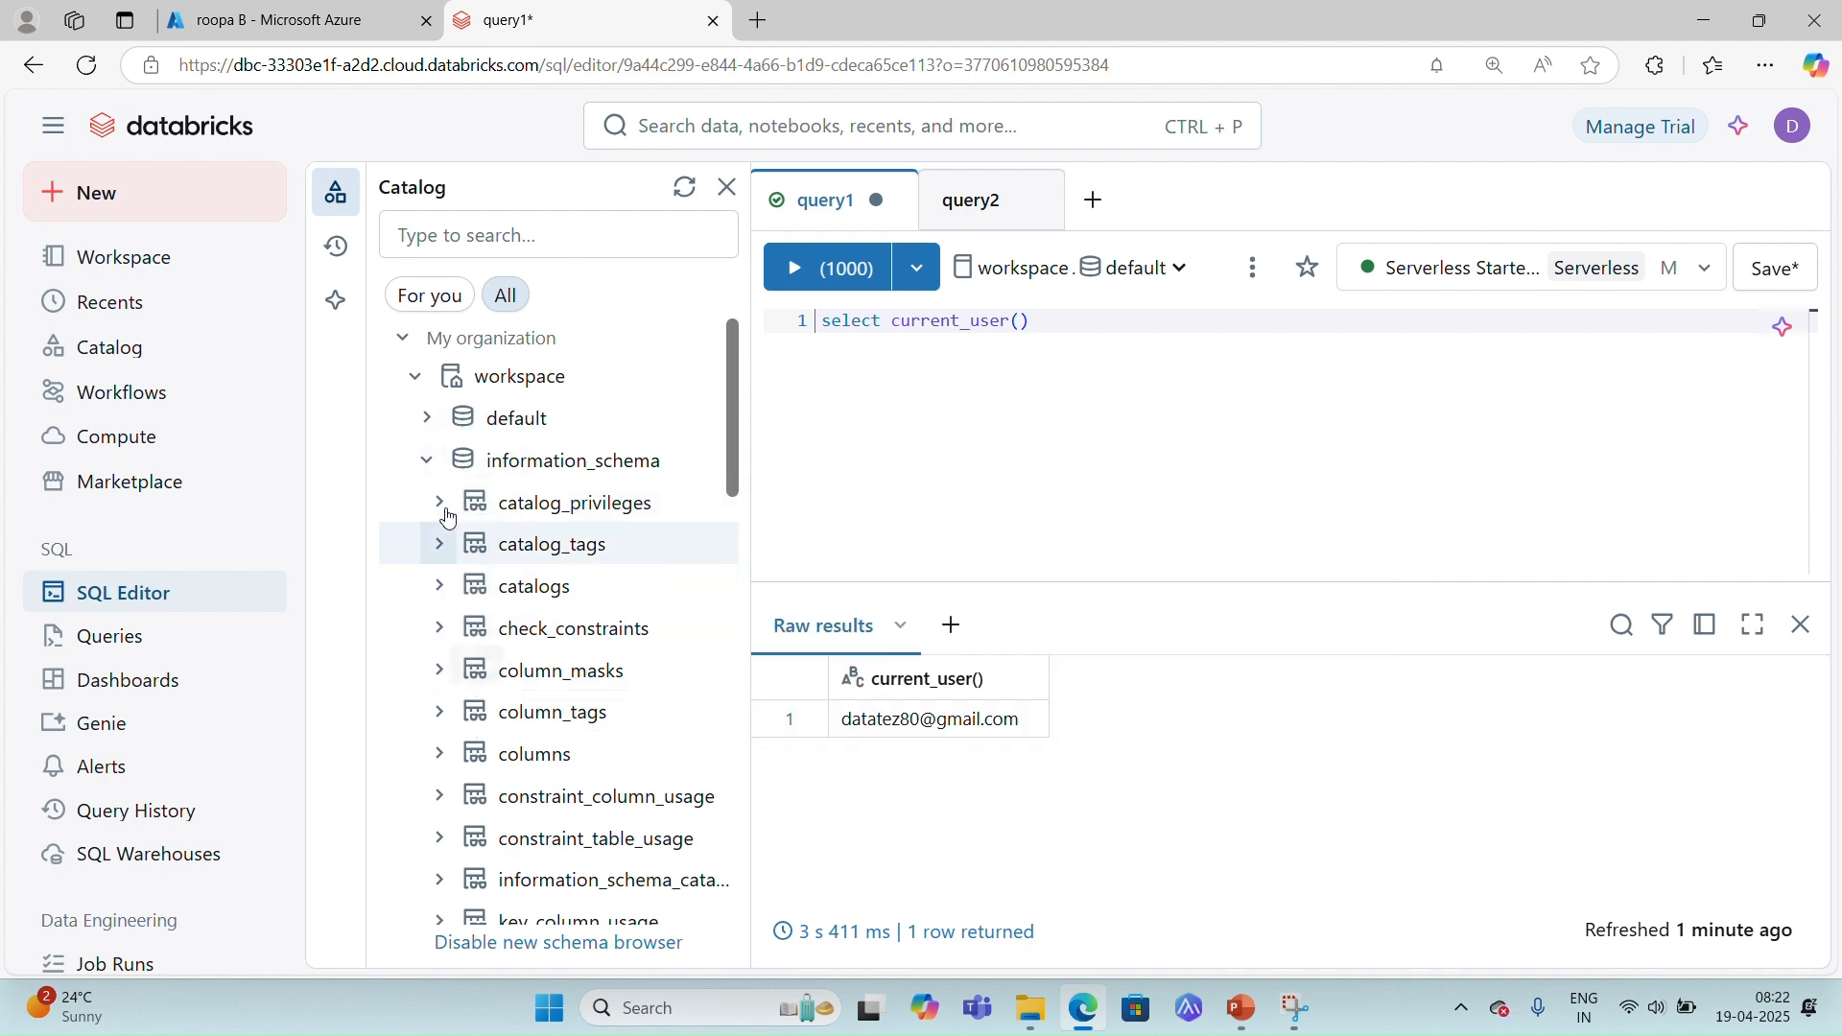
left_click(427, 461)
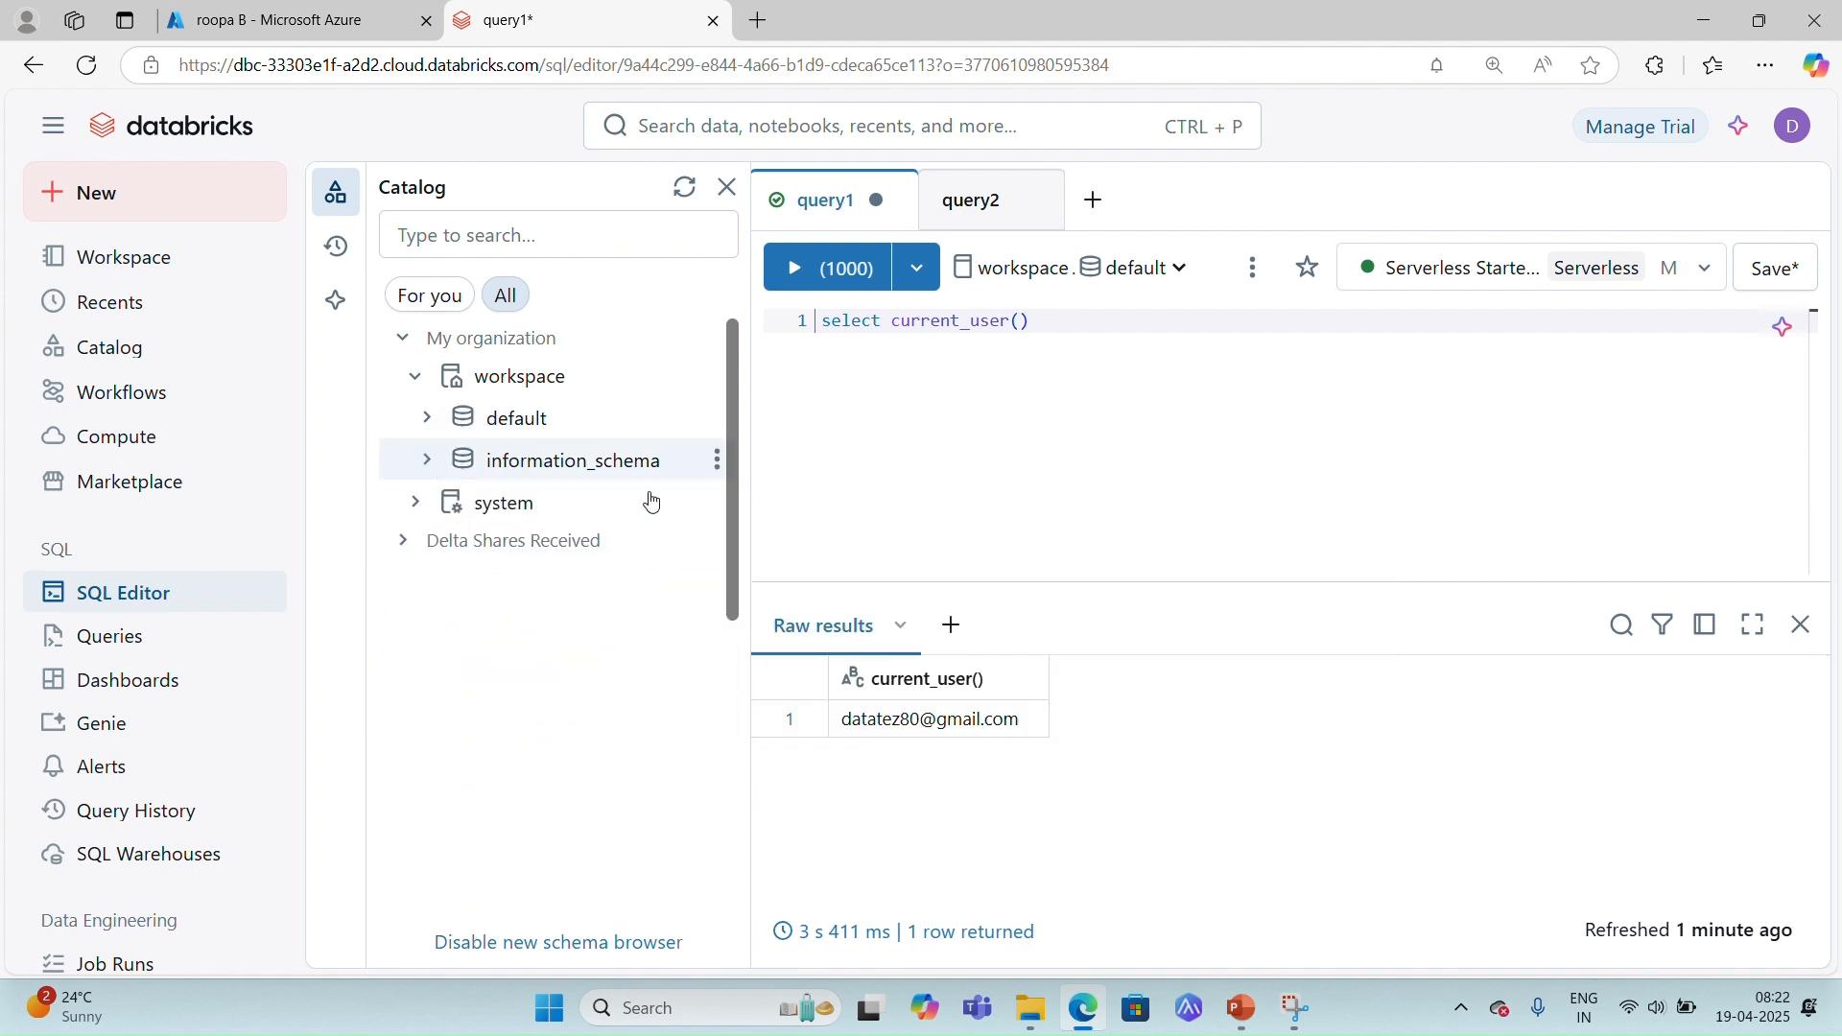
Examine the schemas of the system catalog and compare them with the workspace catalog's structure.
left_click(419, 506)
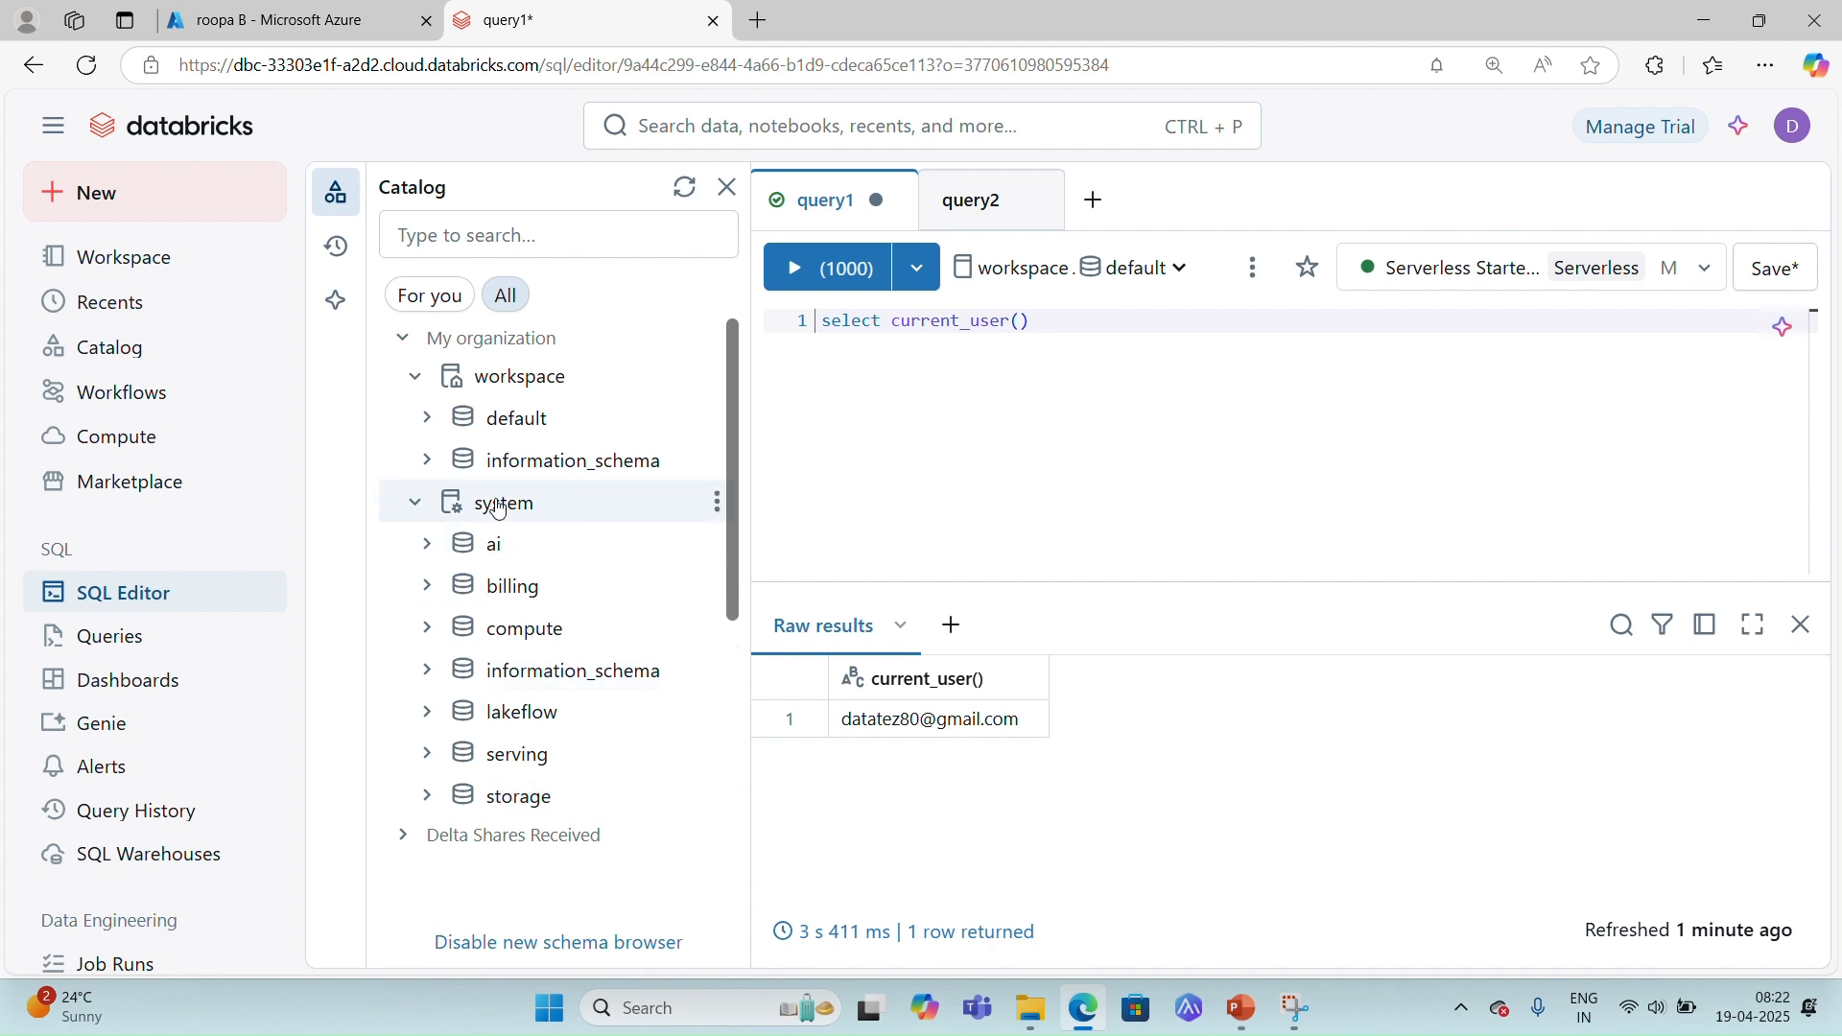
left_click(415, 504)
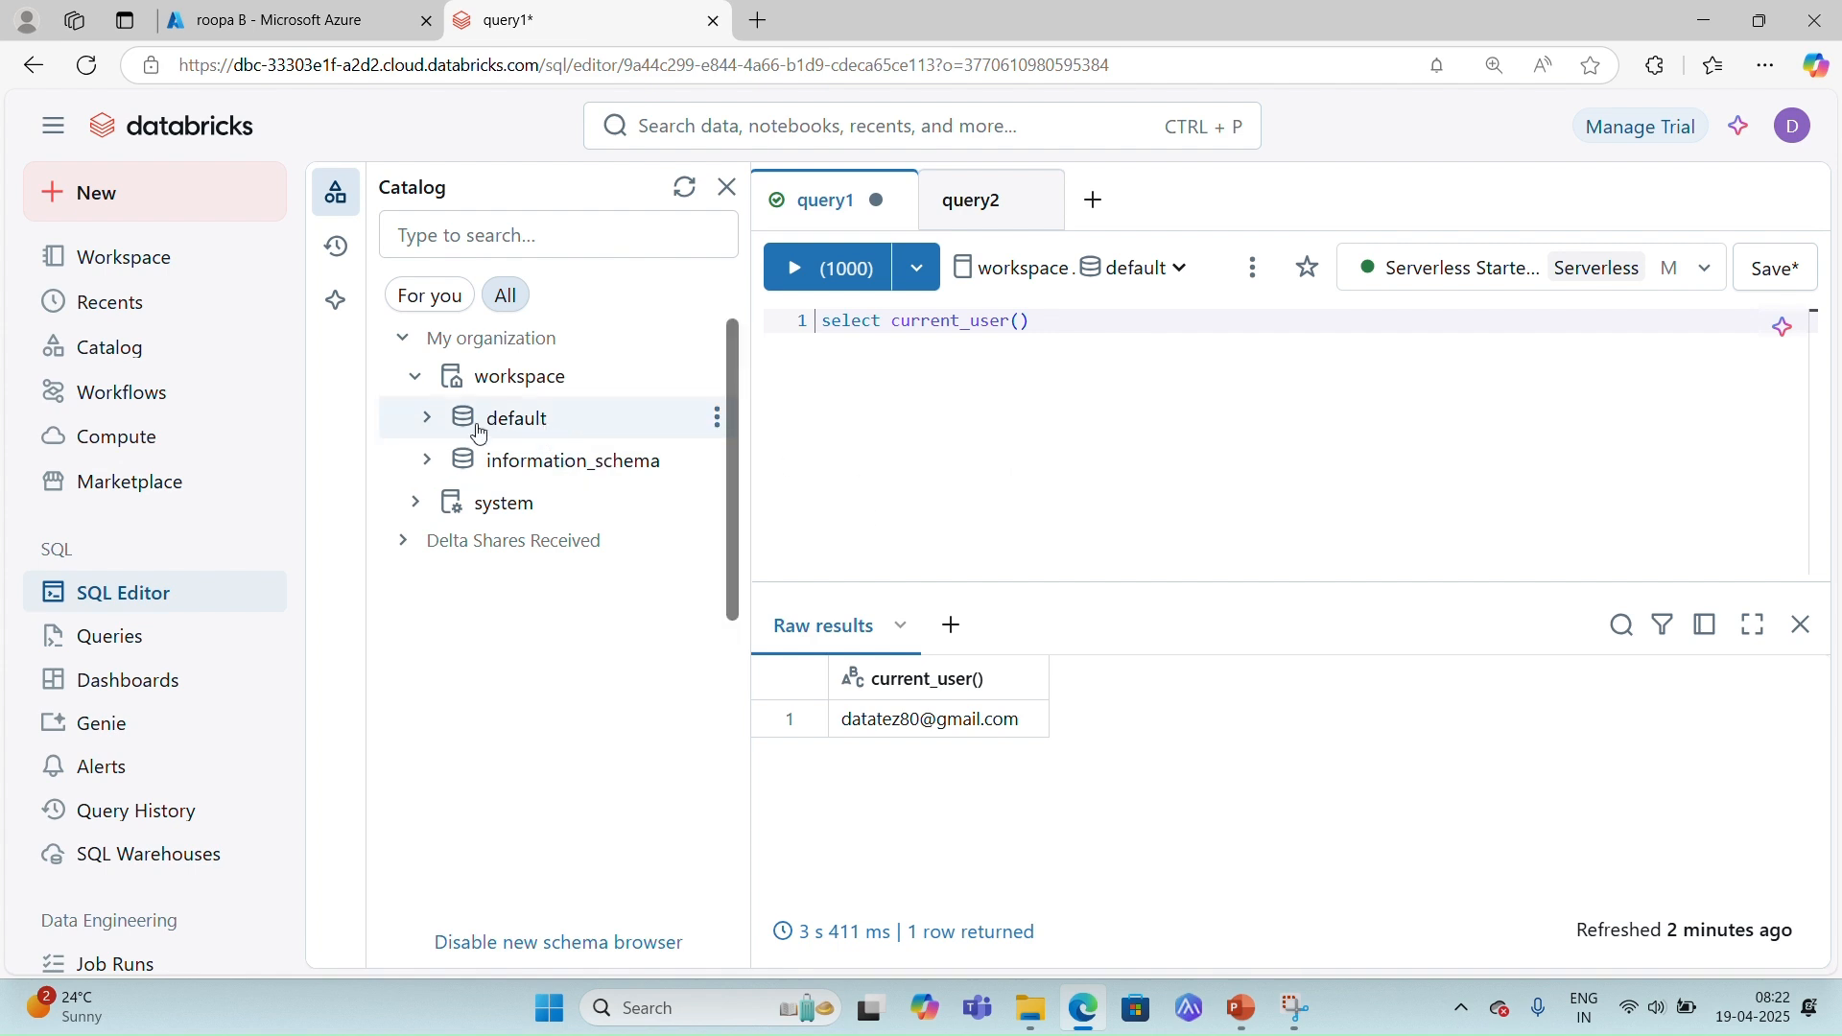
mouse_move(516, 388)
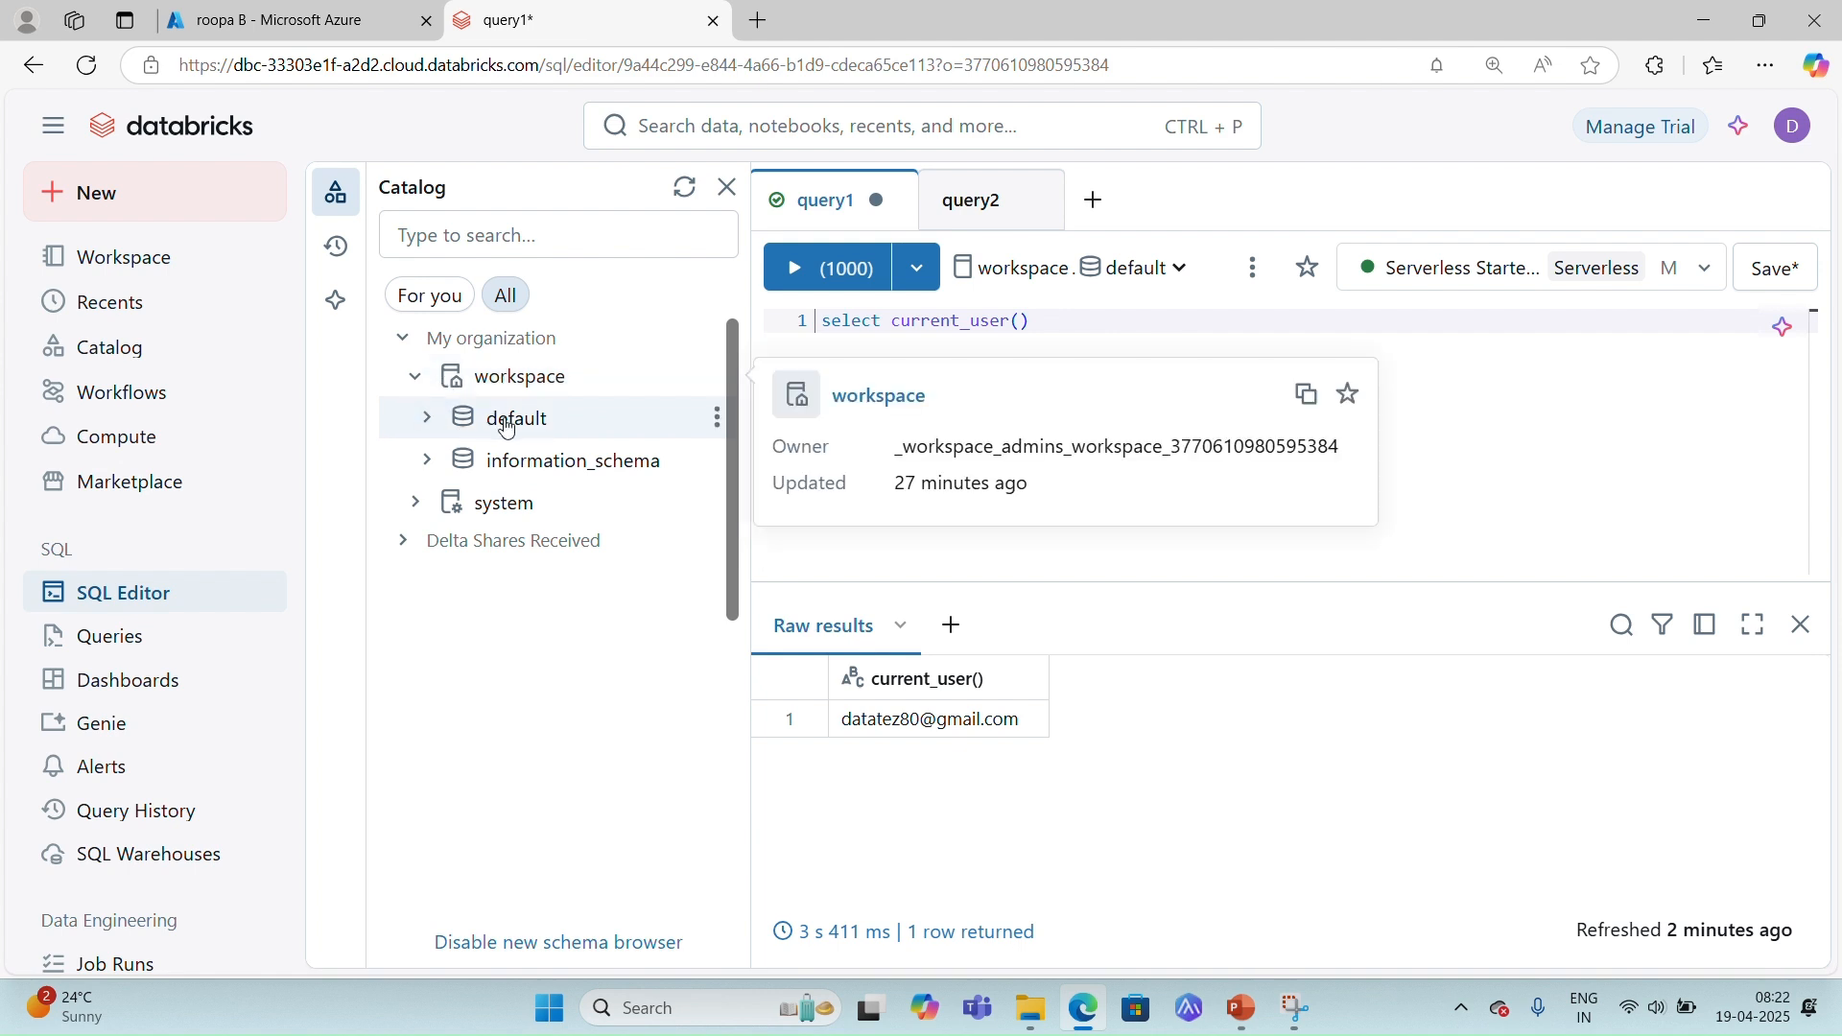
mouse_move(543, 429)
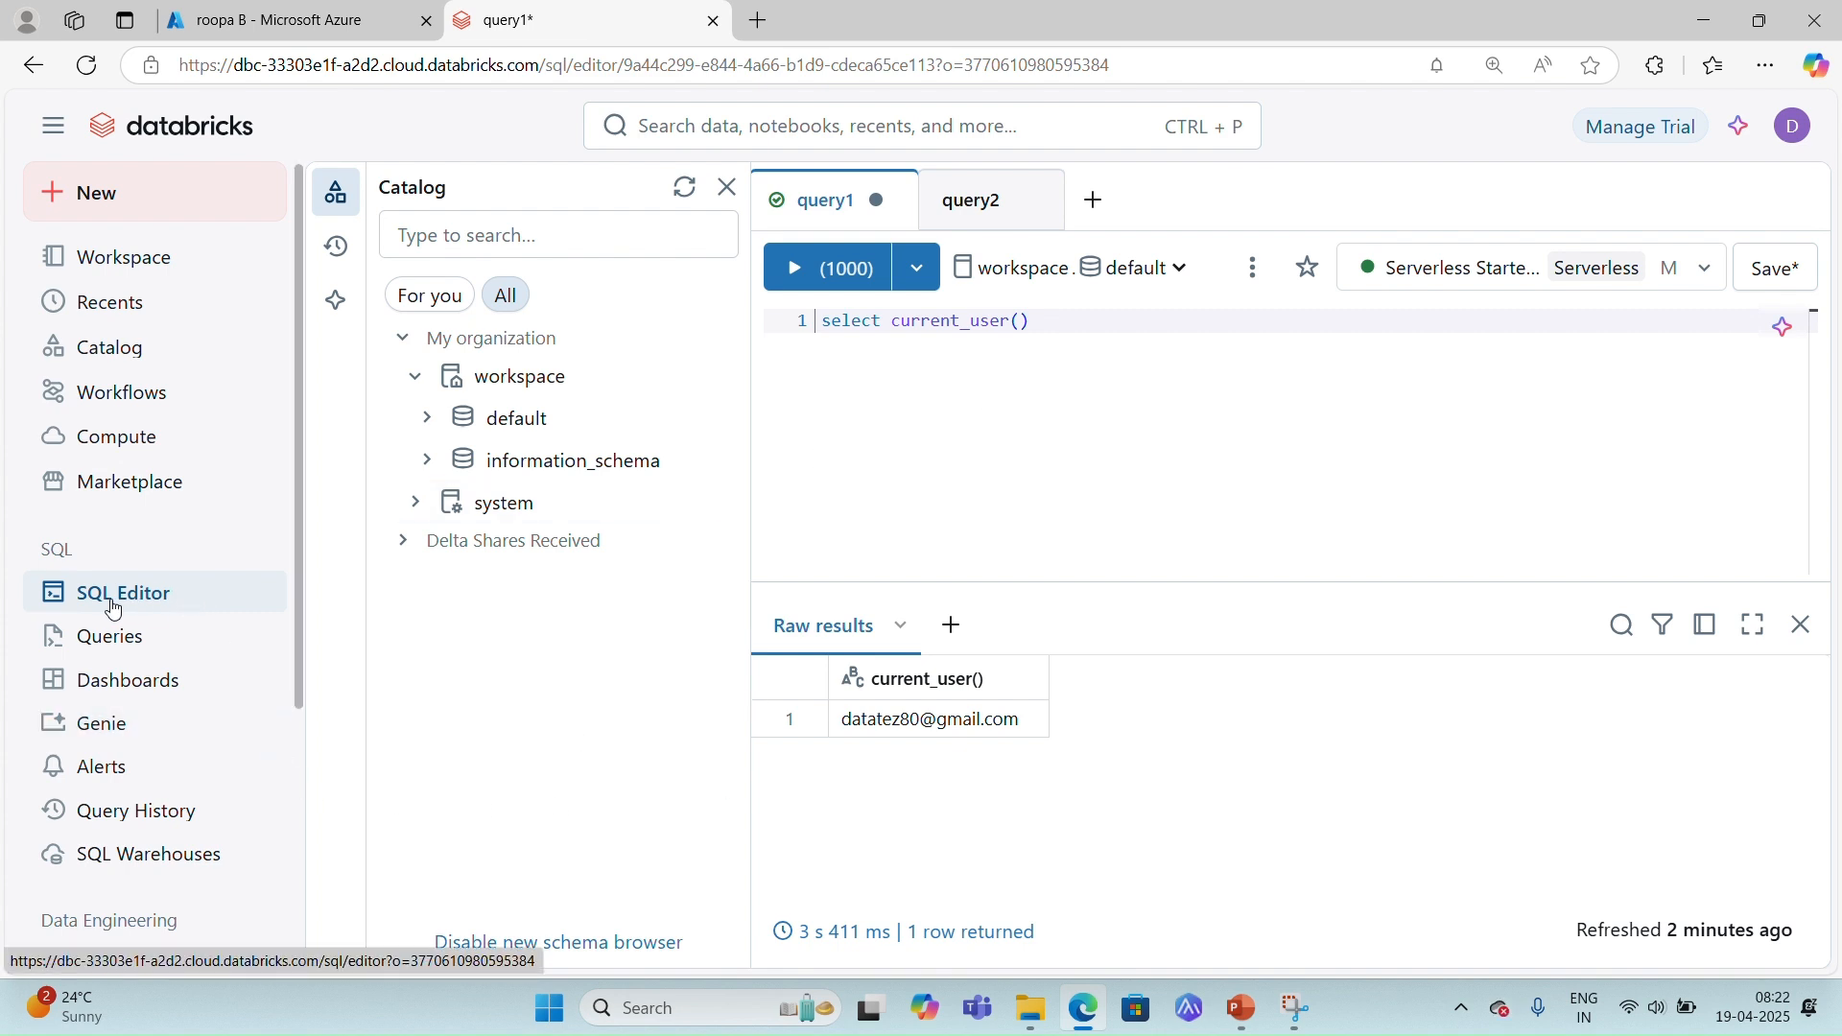
Check the list of SQL warehouses and return to the SQL Editor.
left_click(119, 447)
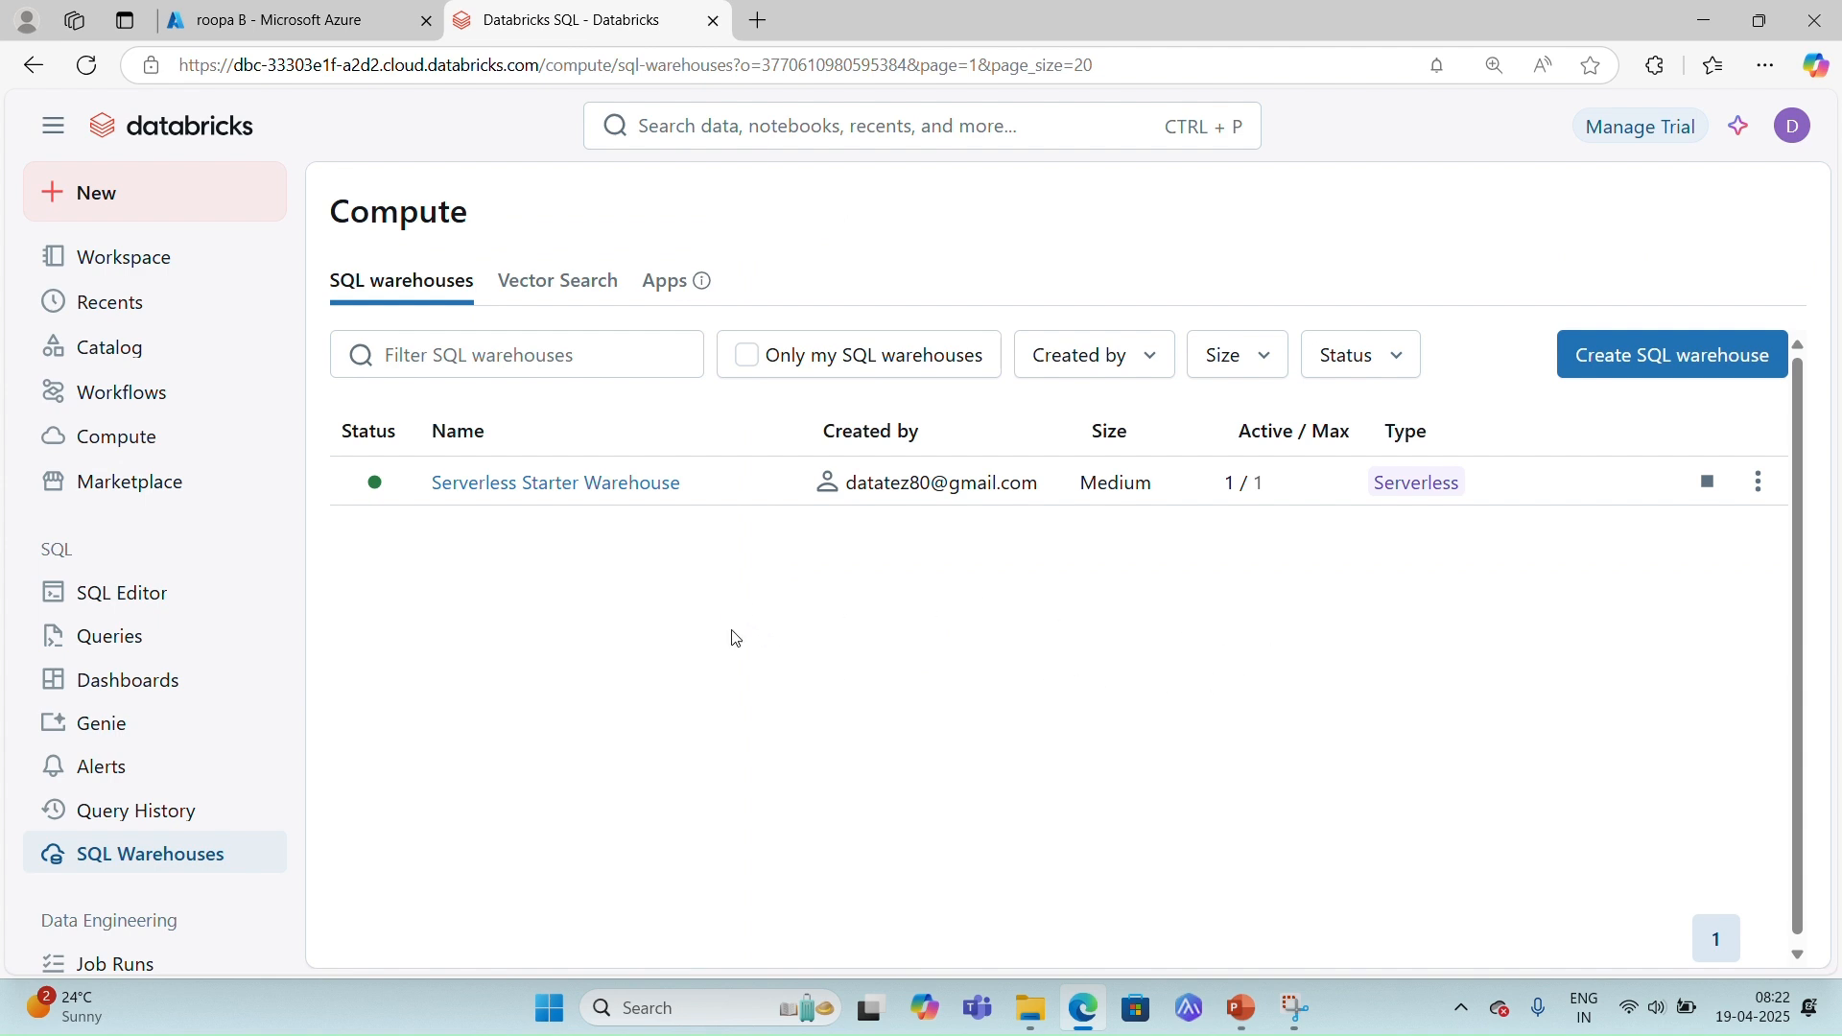
left_click(113, 599)
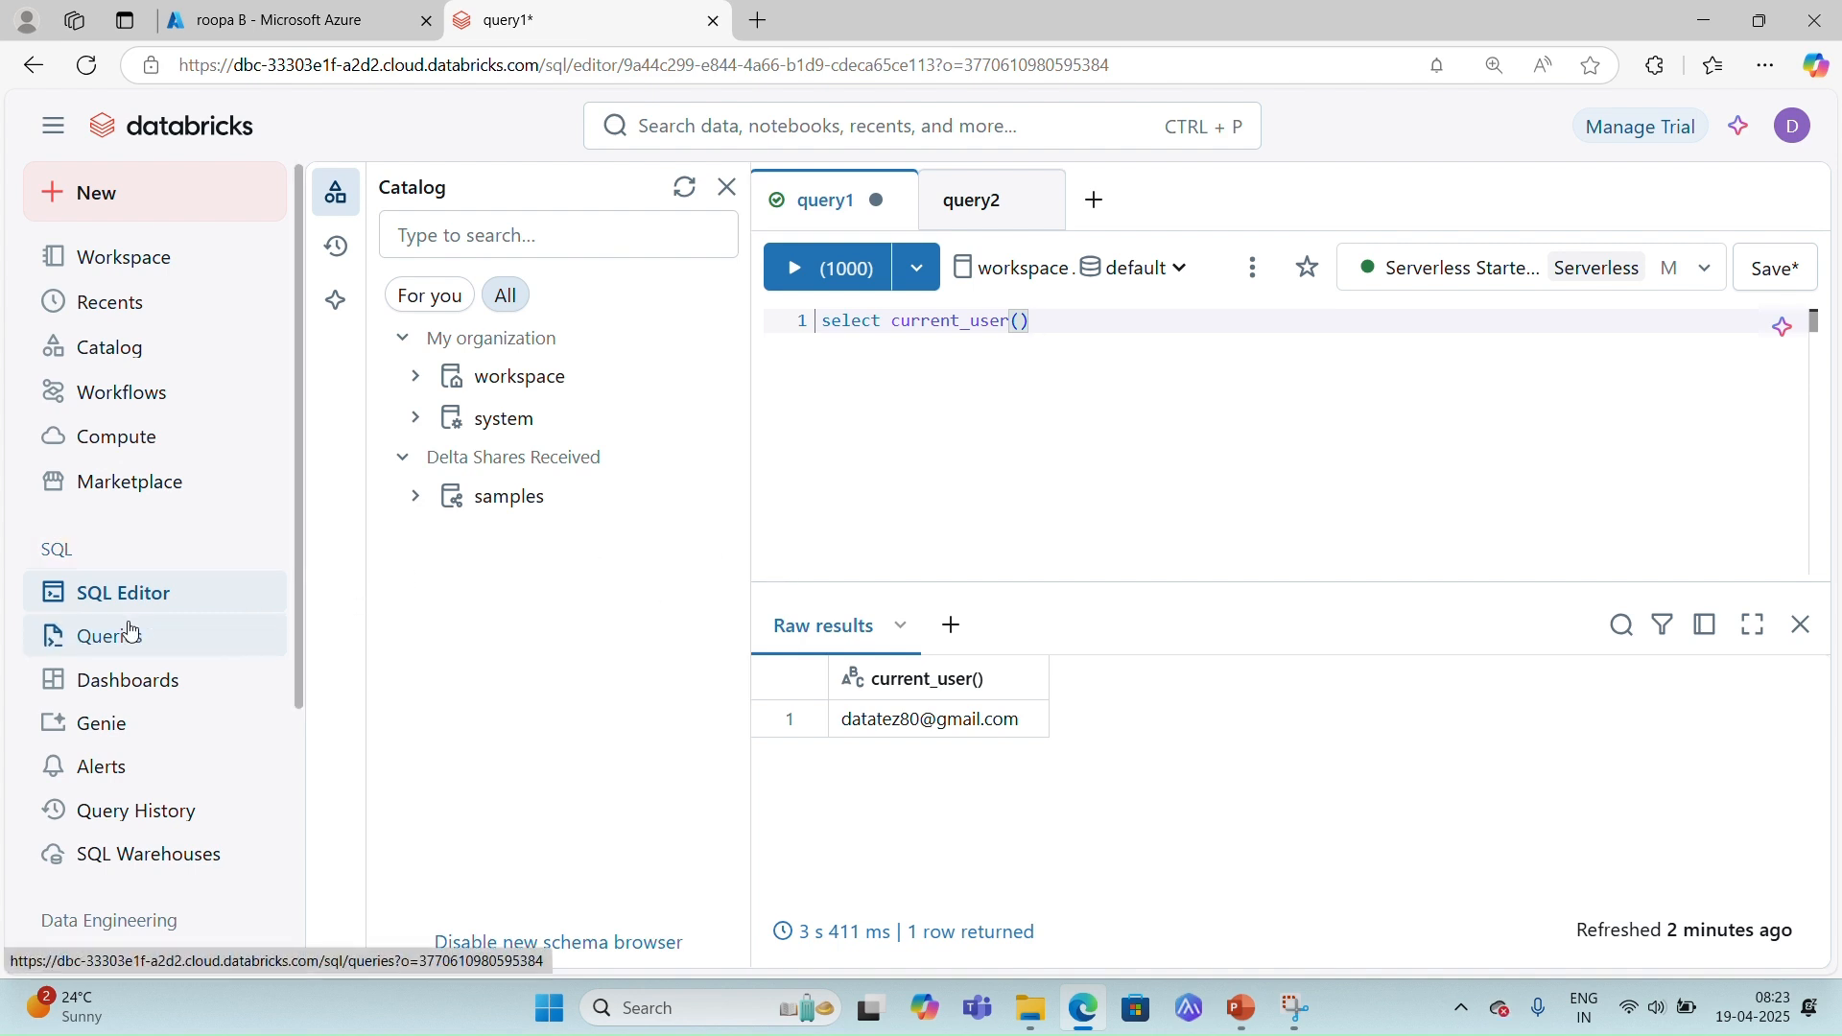
Open query2 from the list of saved queries and review the additional actions available for it.
left_click(90, 643)
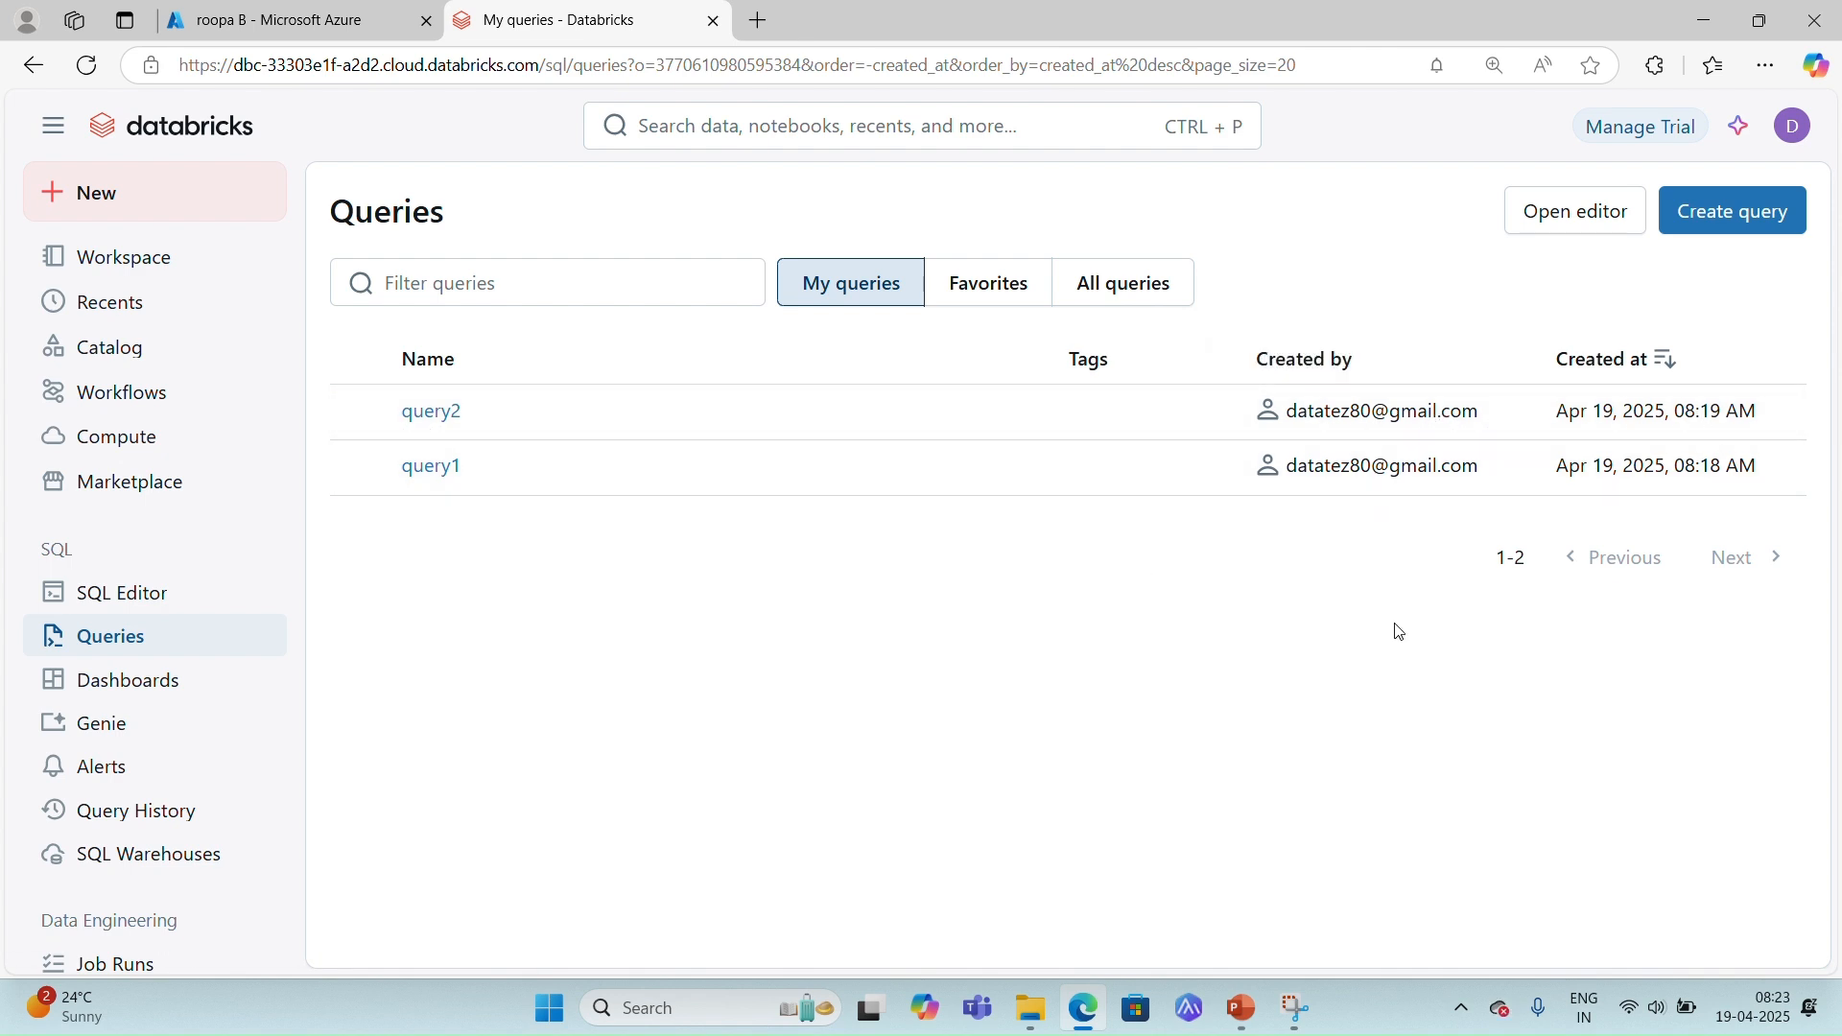
left_click(432, 414)
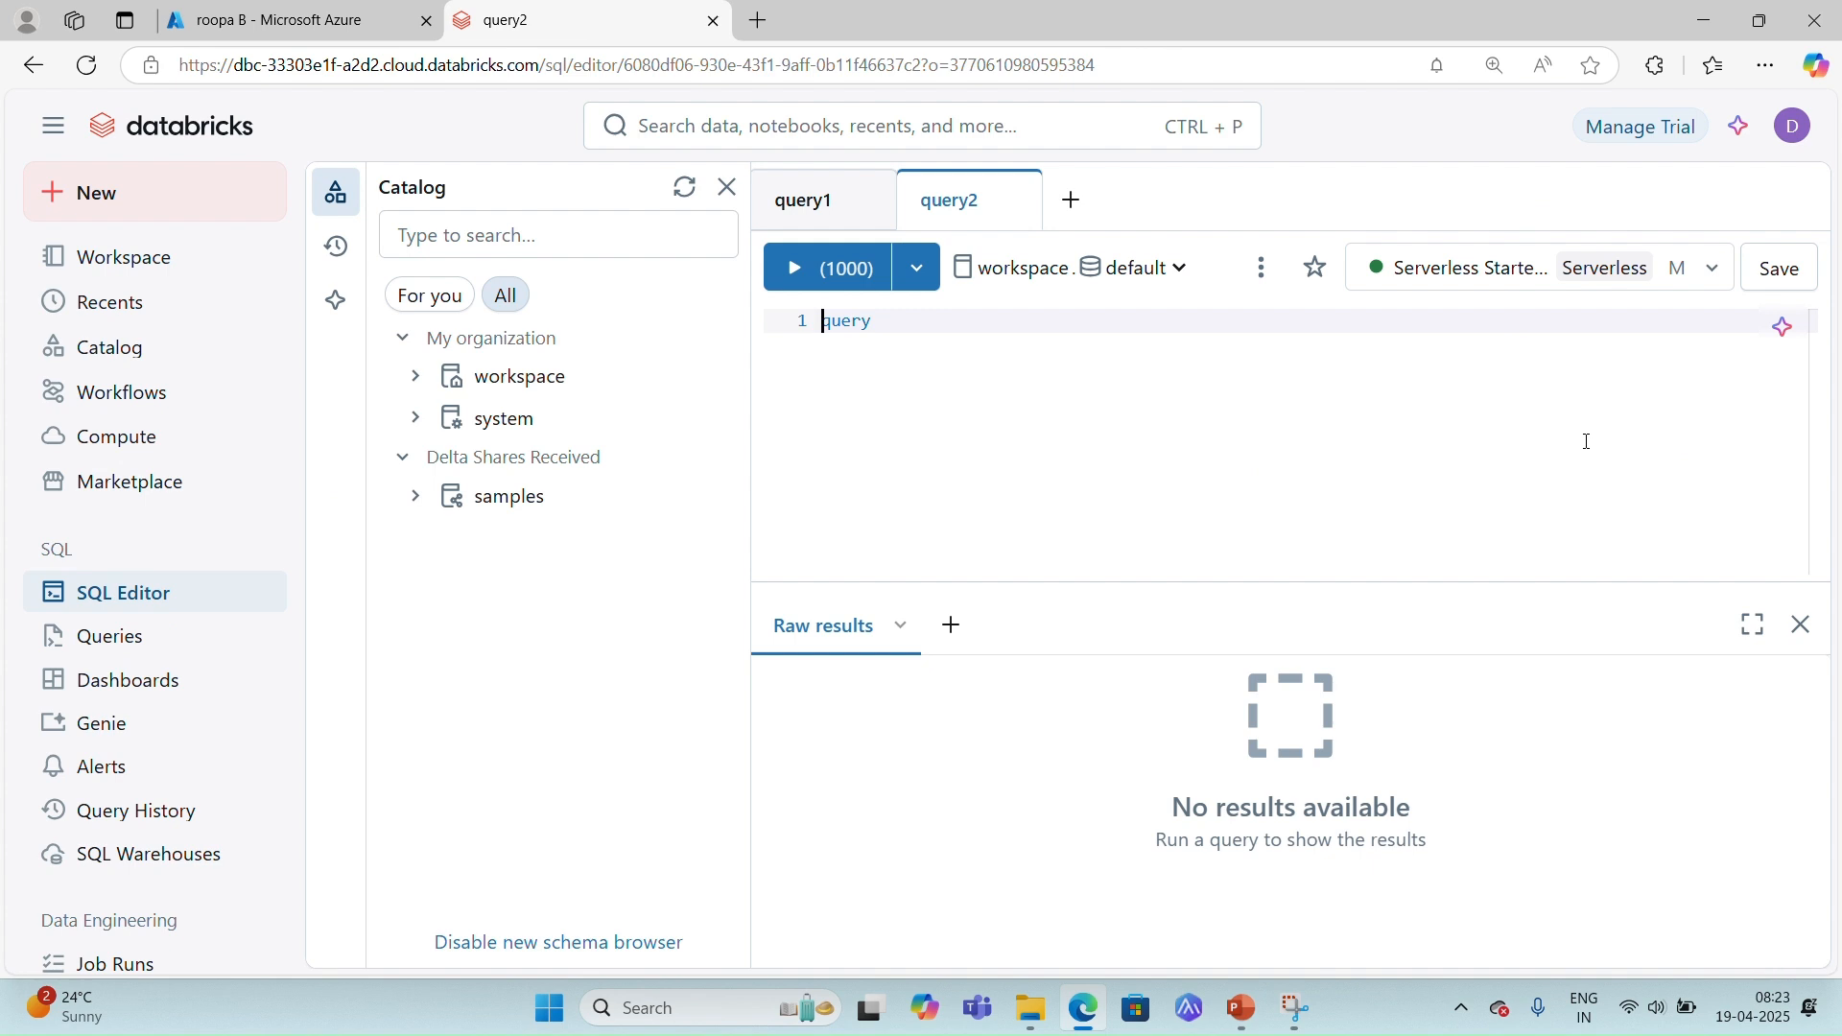
left_click(1264, 274)
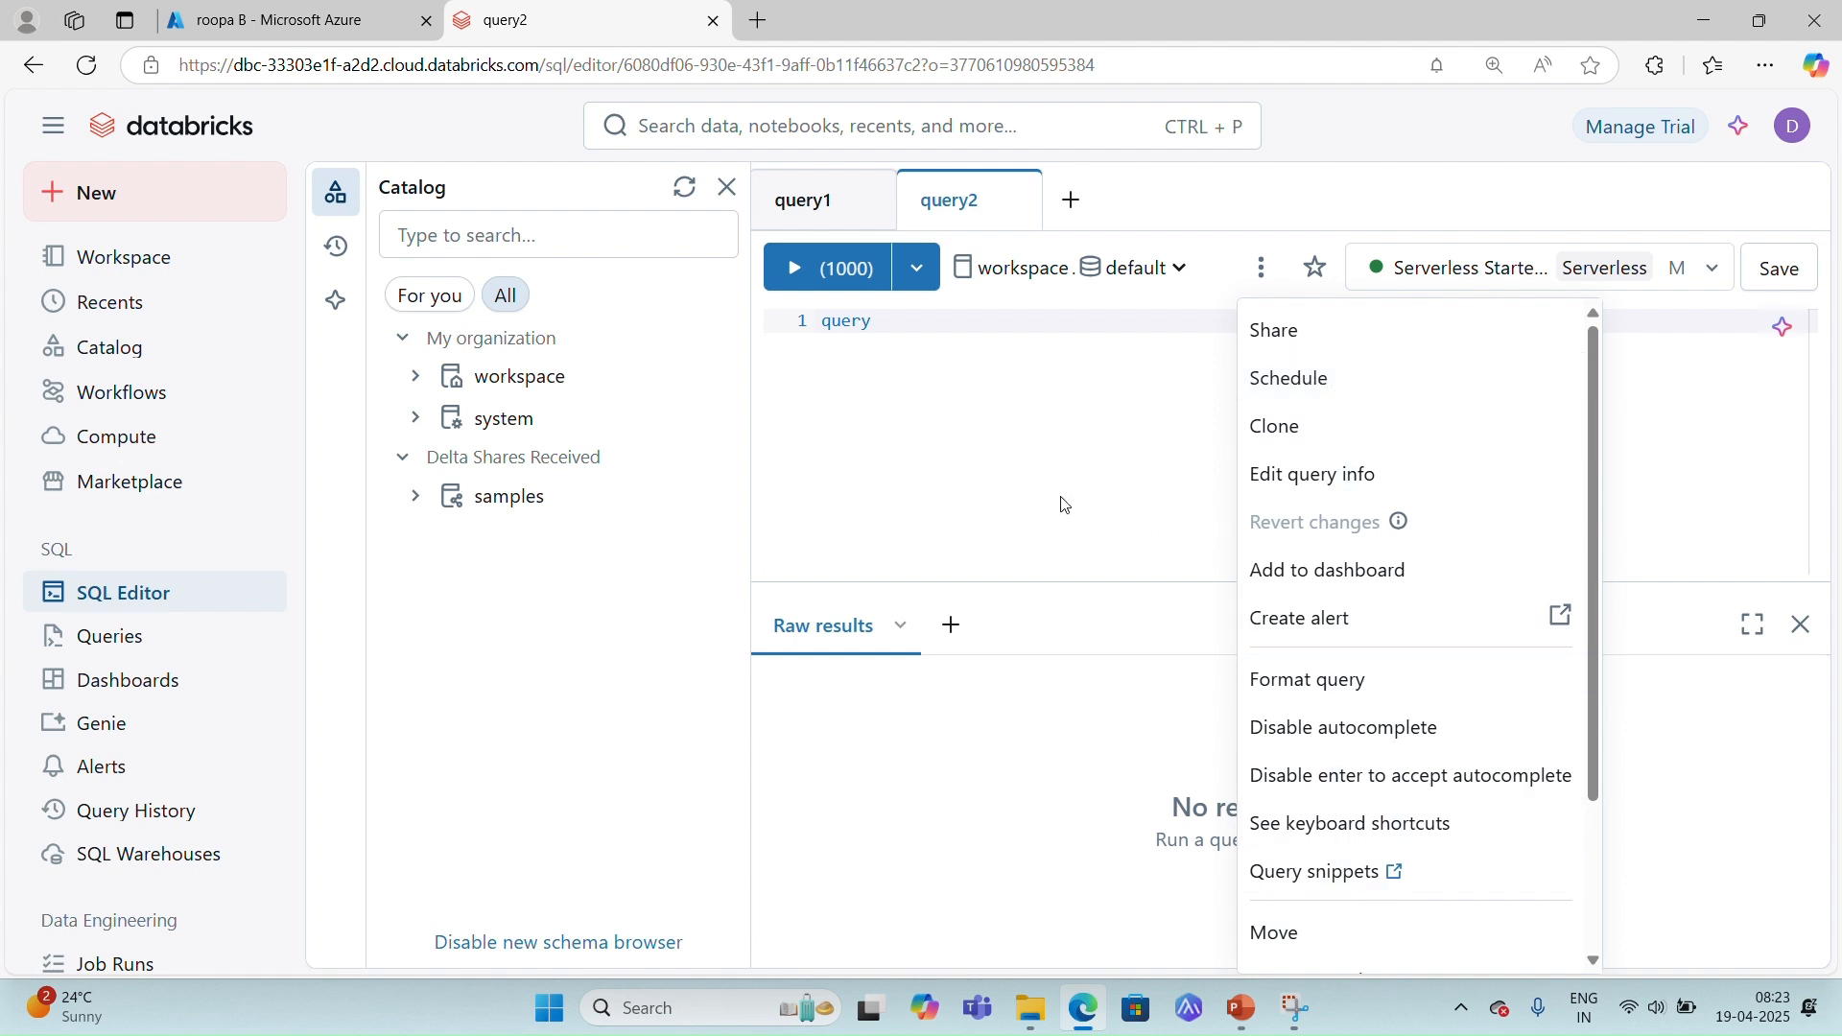
left_click(1025, 485)
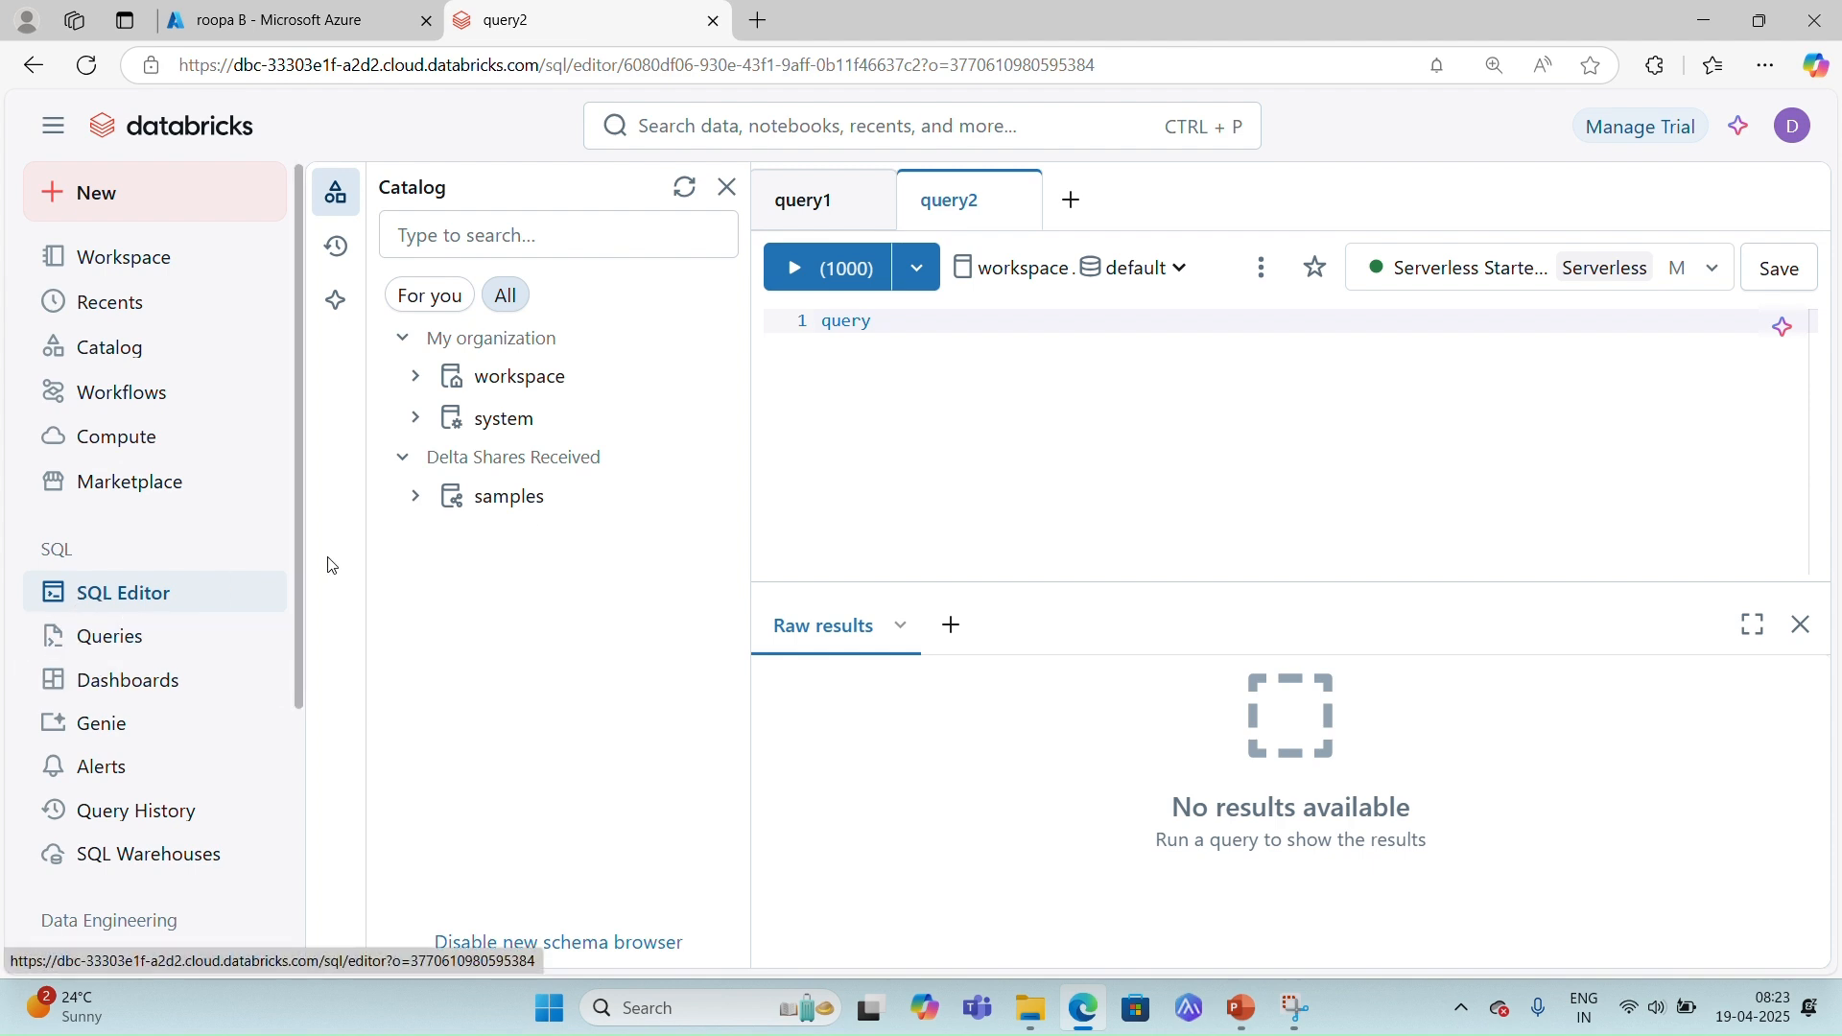
left_click(804, 219)
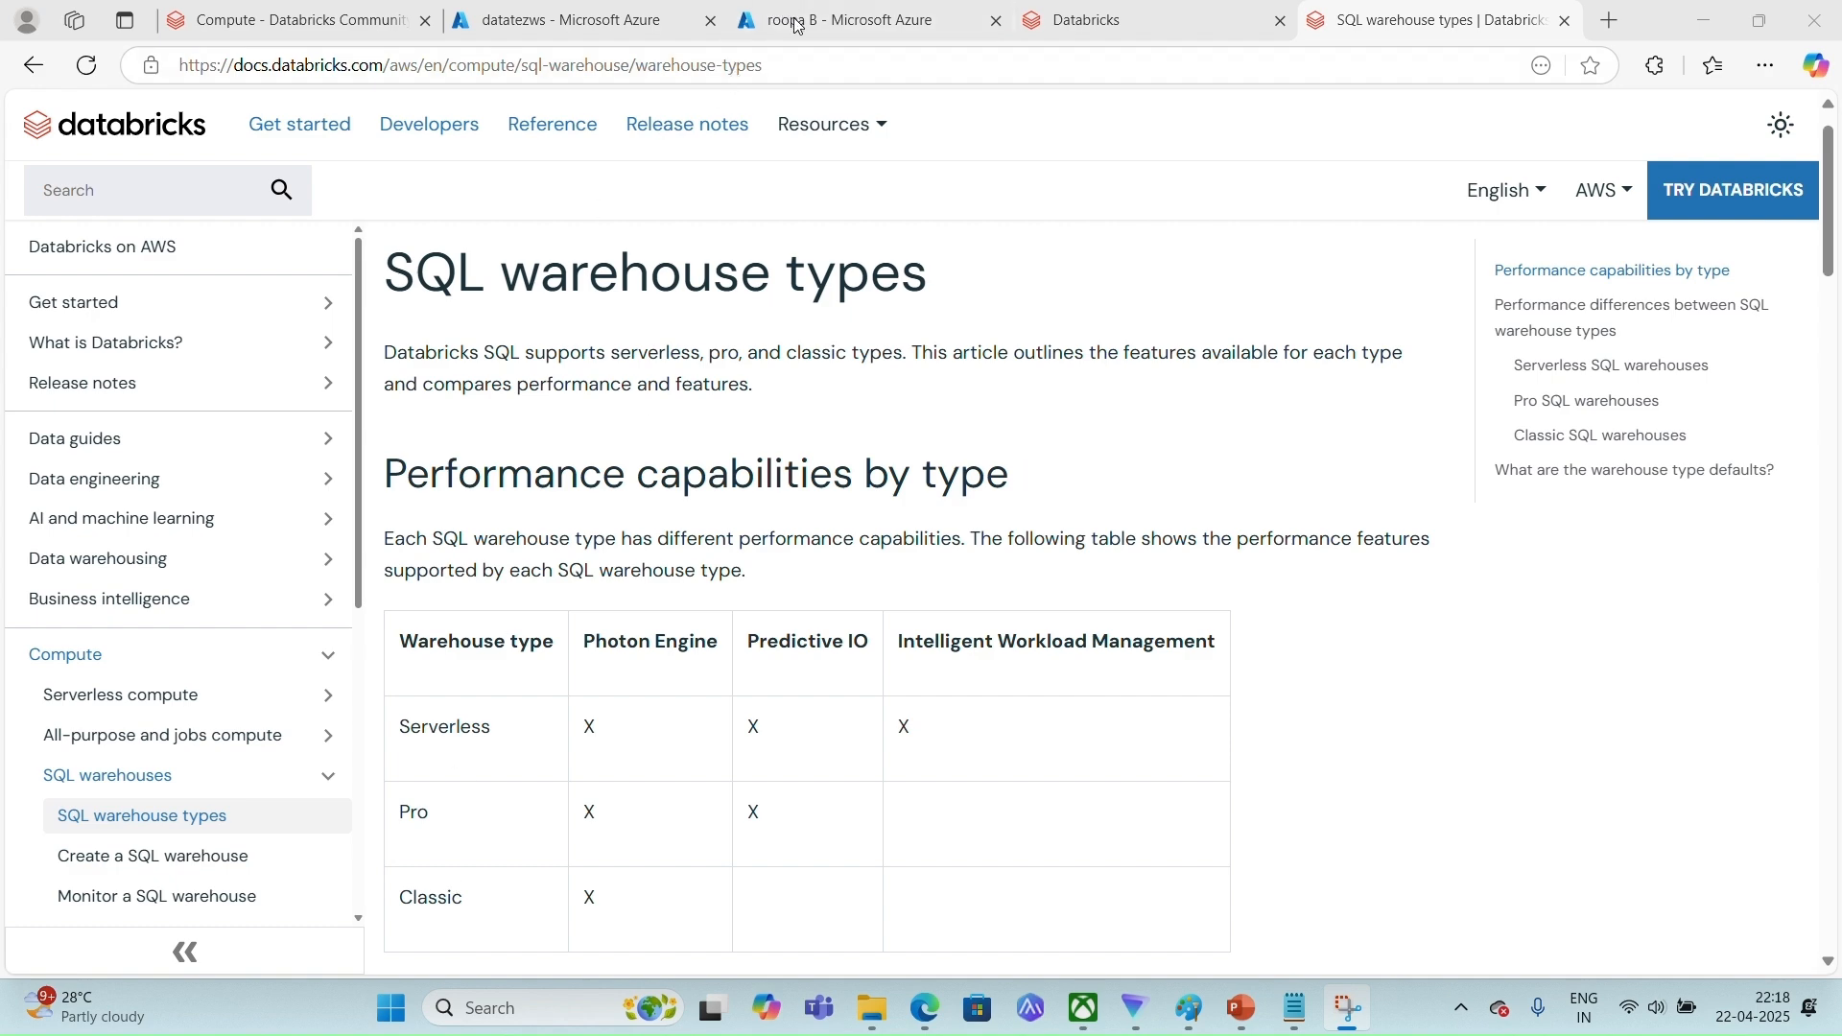
In the Azure Databricks workspace, start a new SQL warehouse and name it mysqlwrhouse.
left_click(1190, 19)
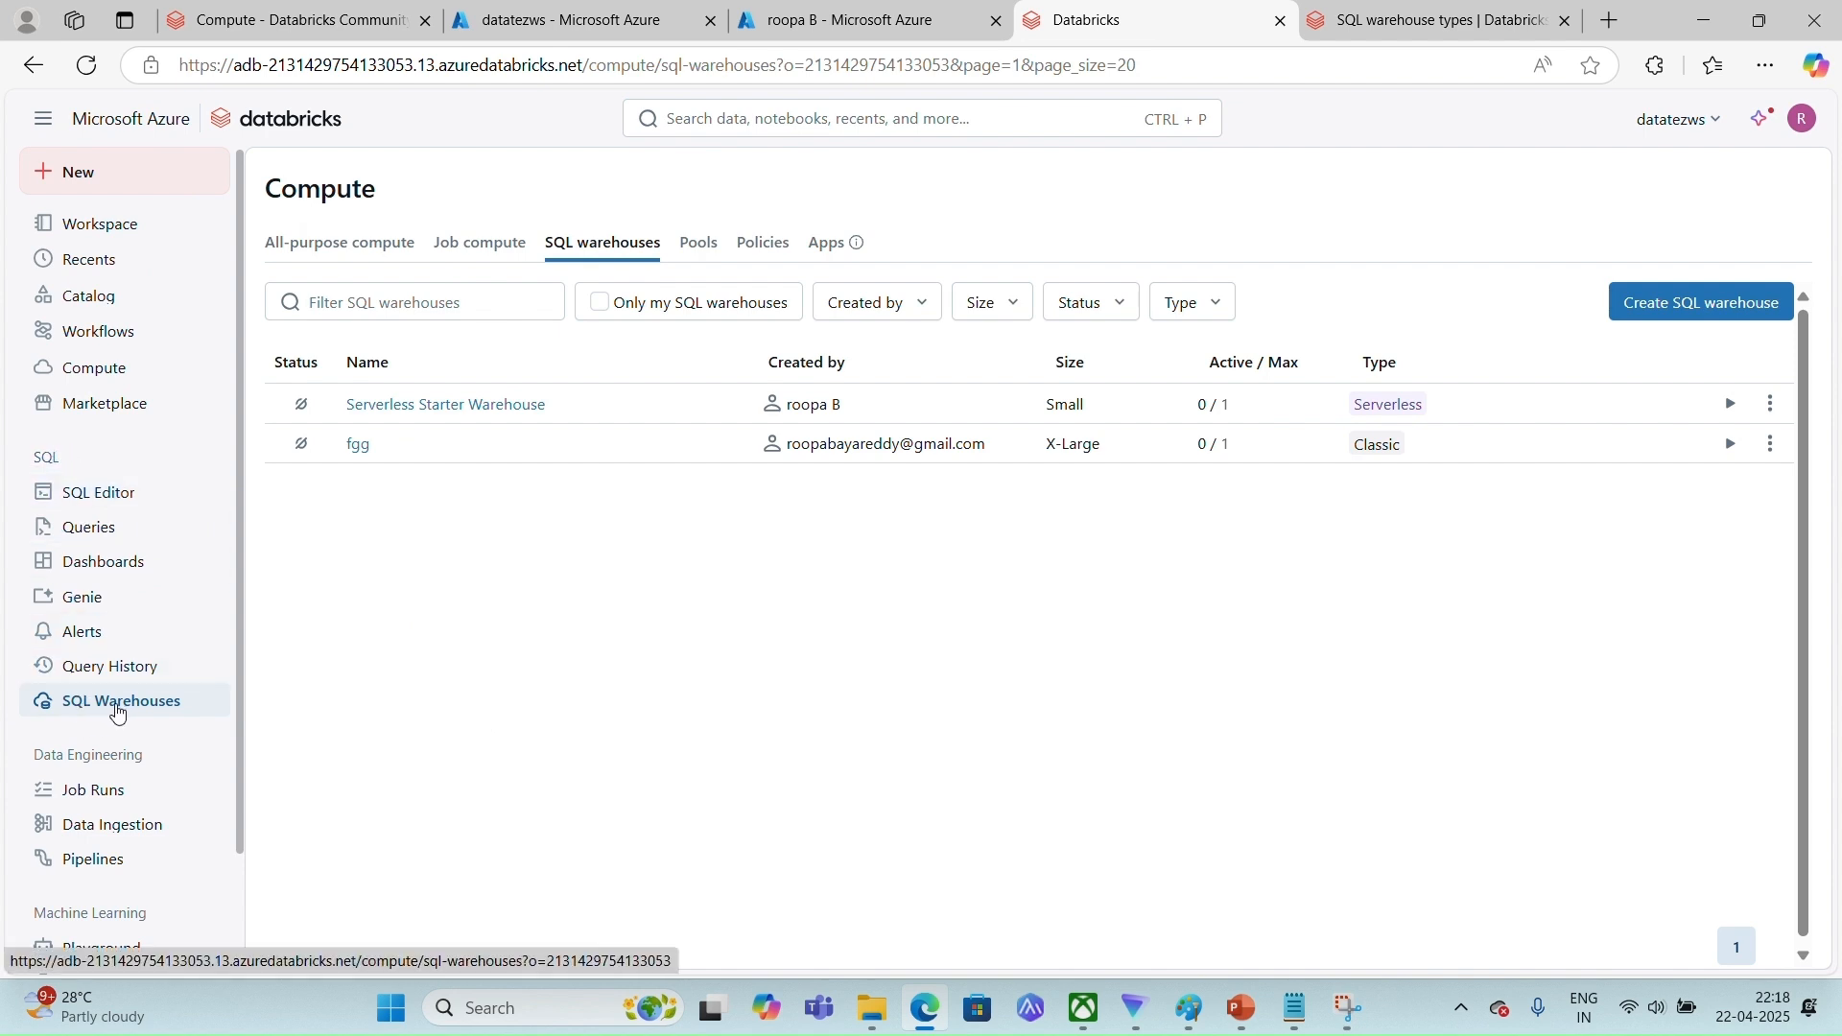
left_click(1712, 304)
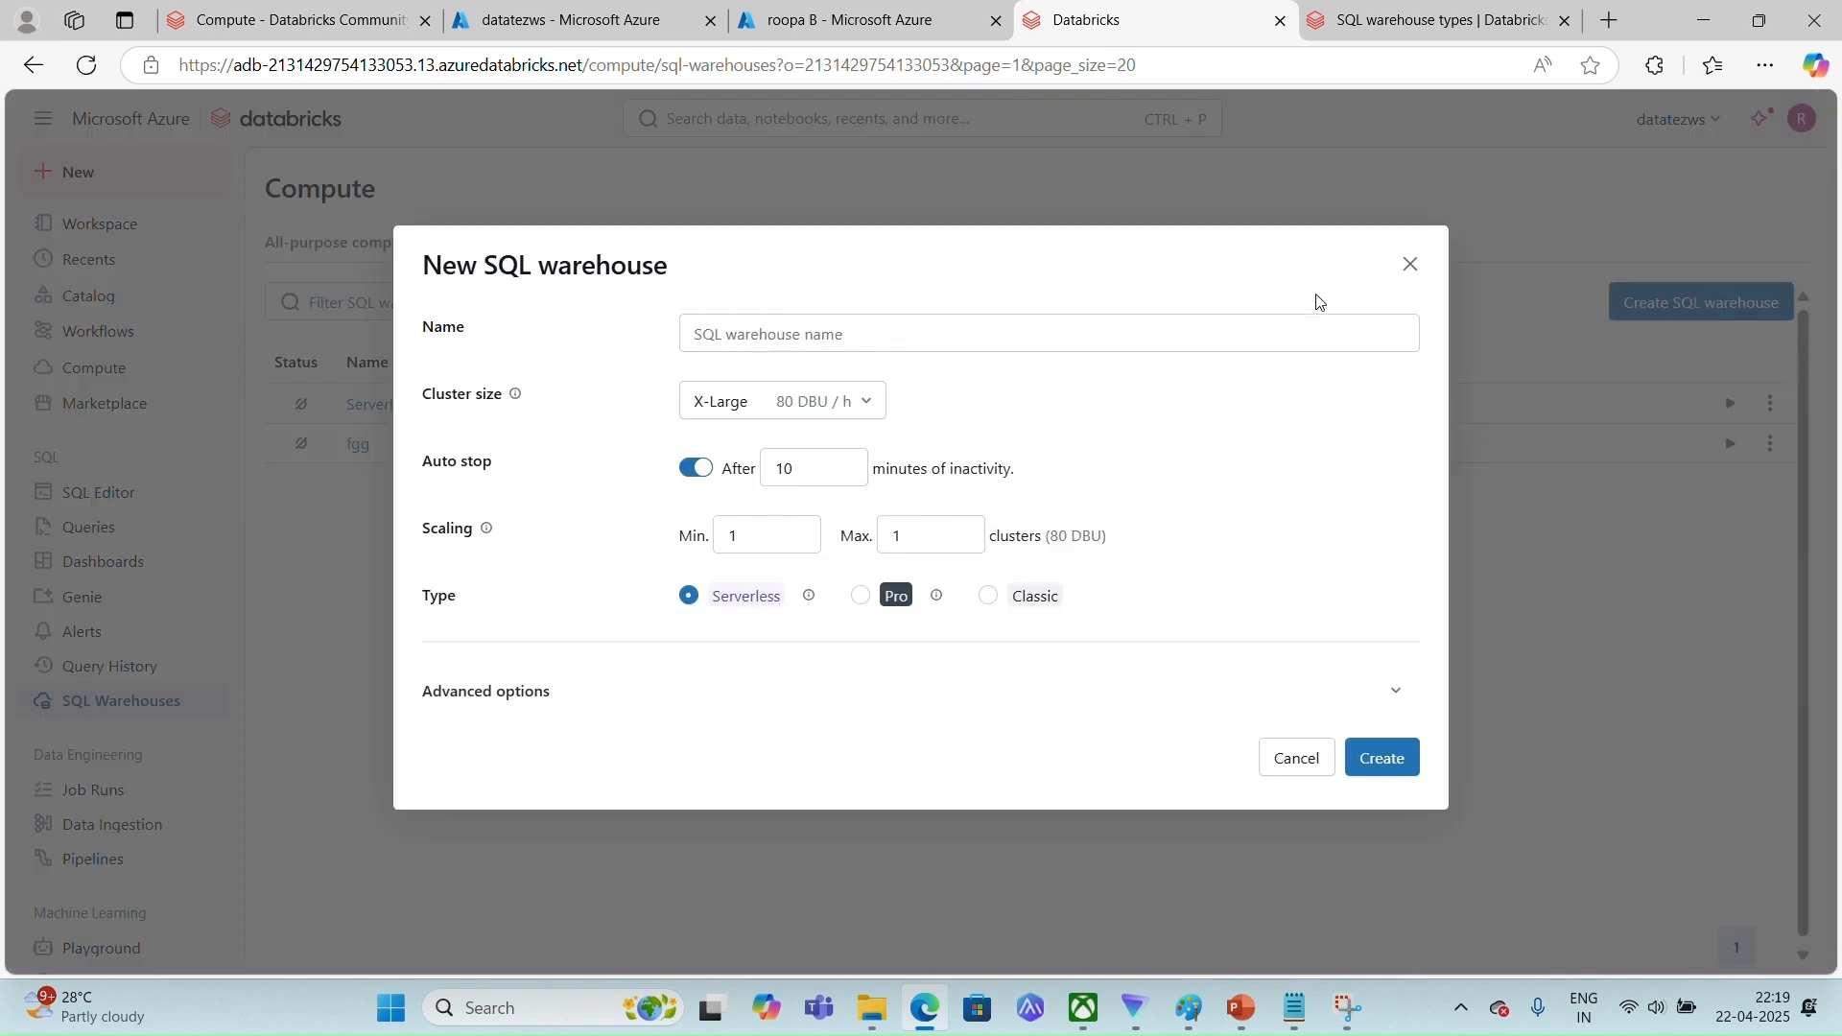
left_click(759, 336)
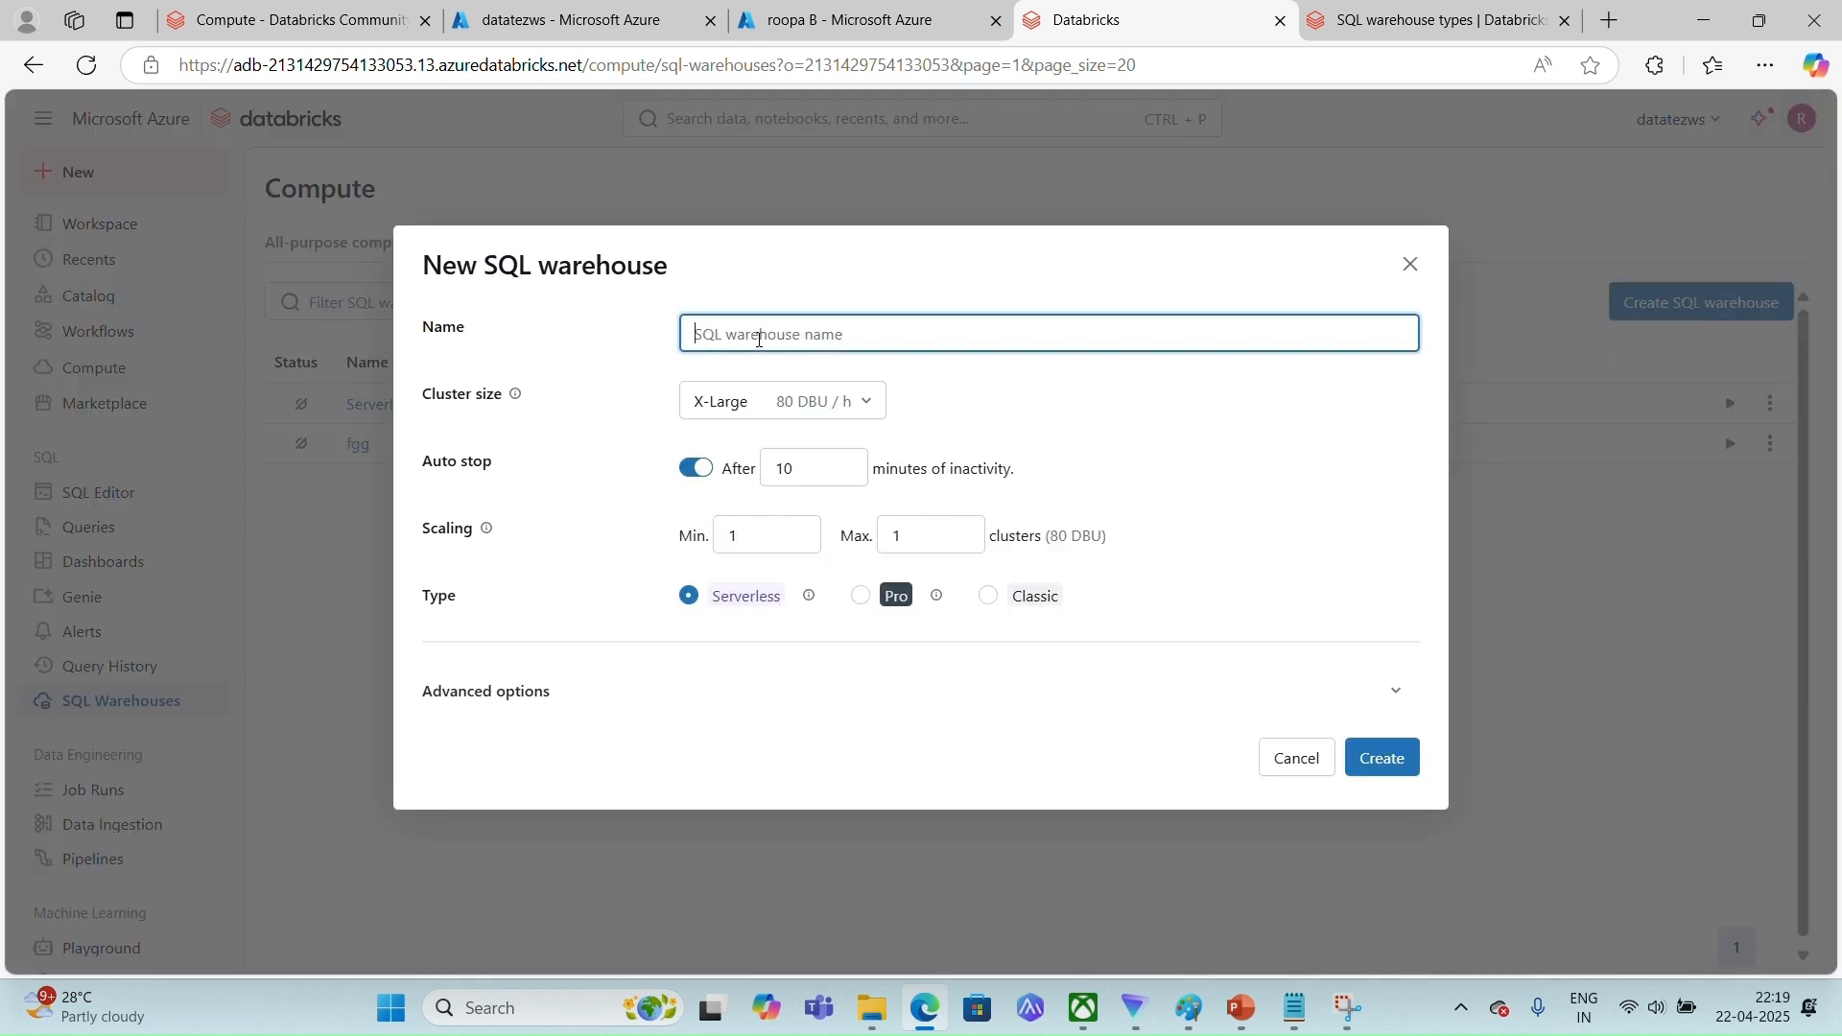
type("mysqlwrhouse")
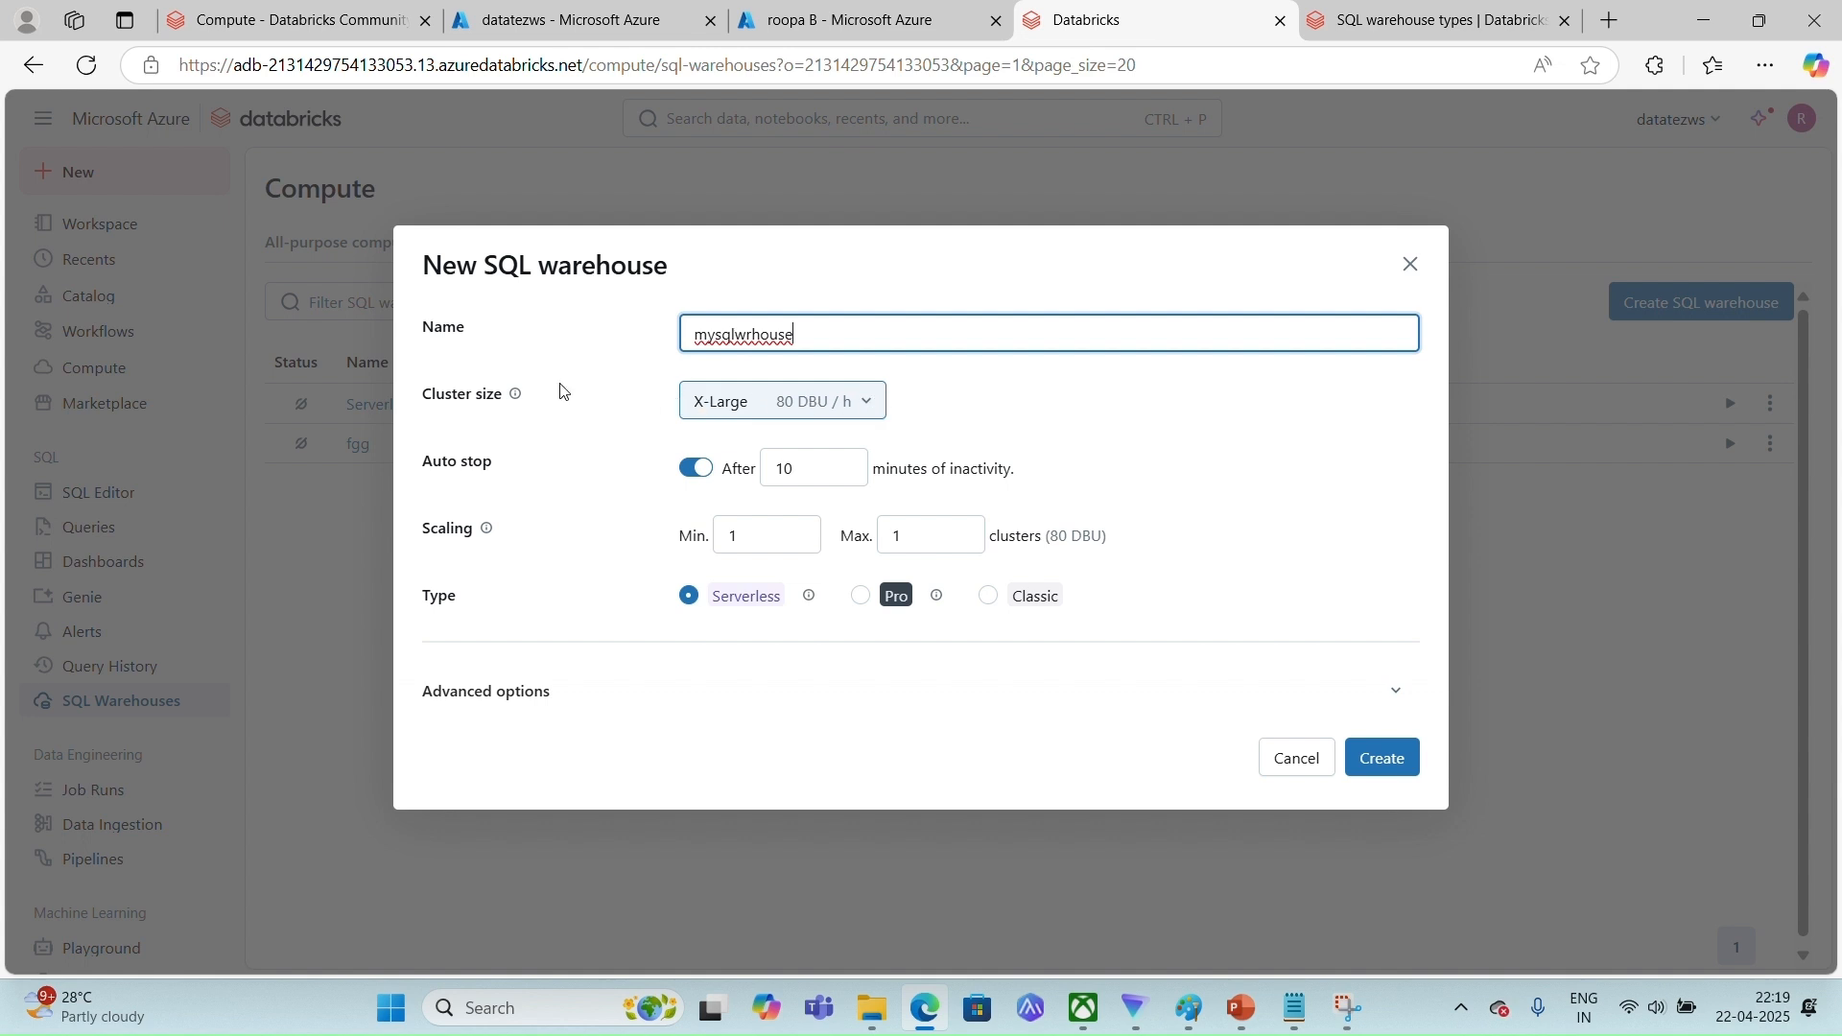
Review the available cluster sizes and the size hint, and switch auto stop off and back on.
left_click(865, 415)
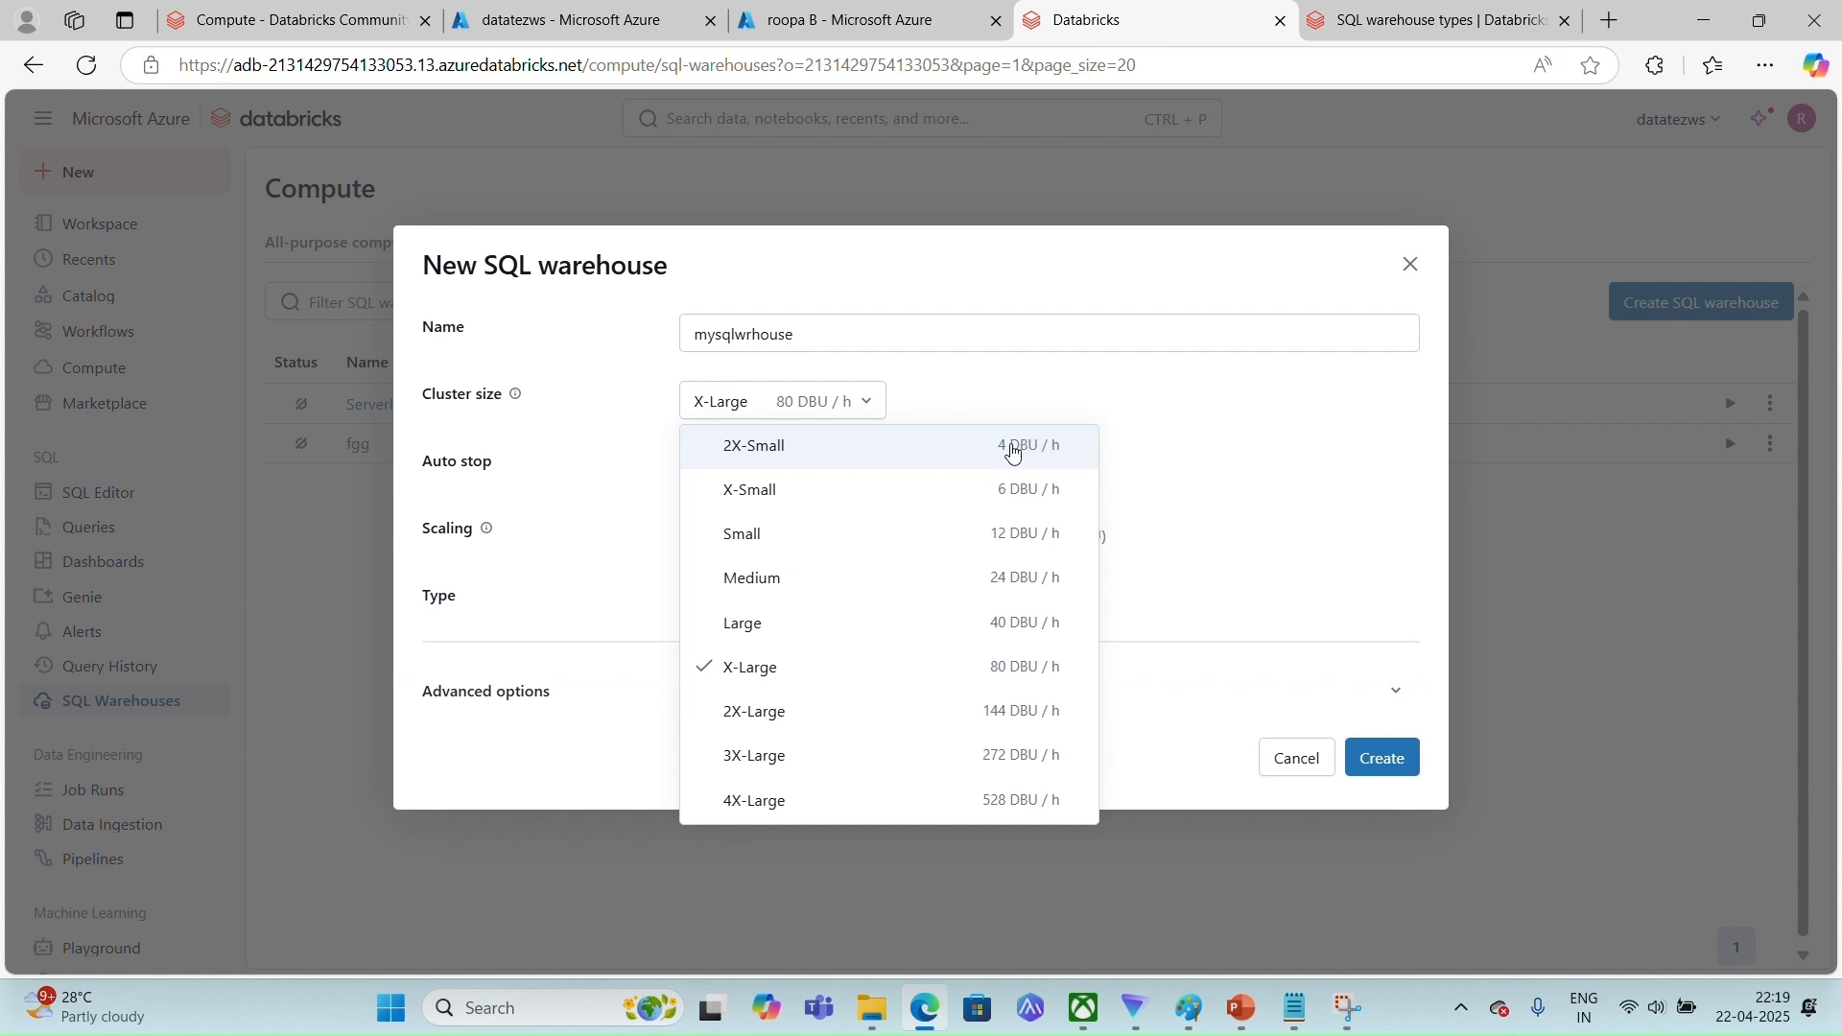
left_click(1199, 458)
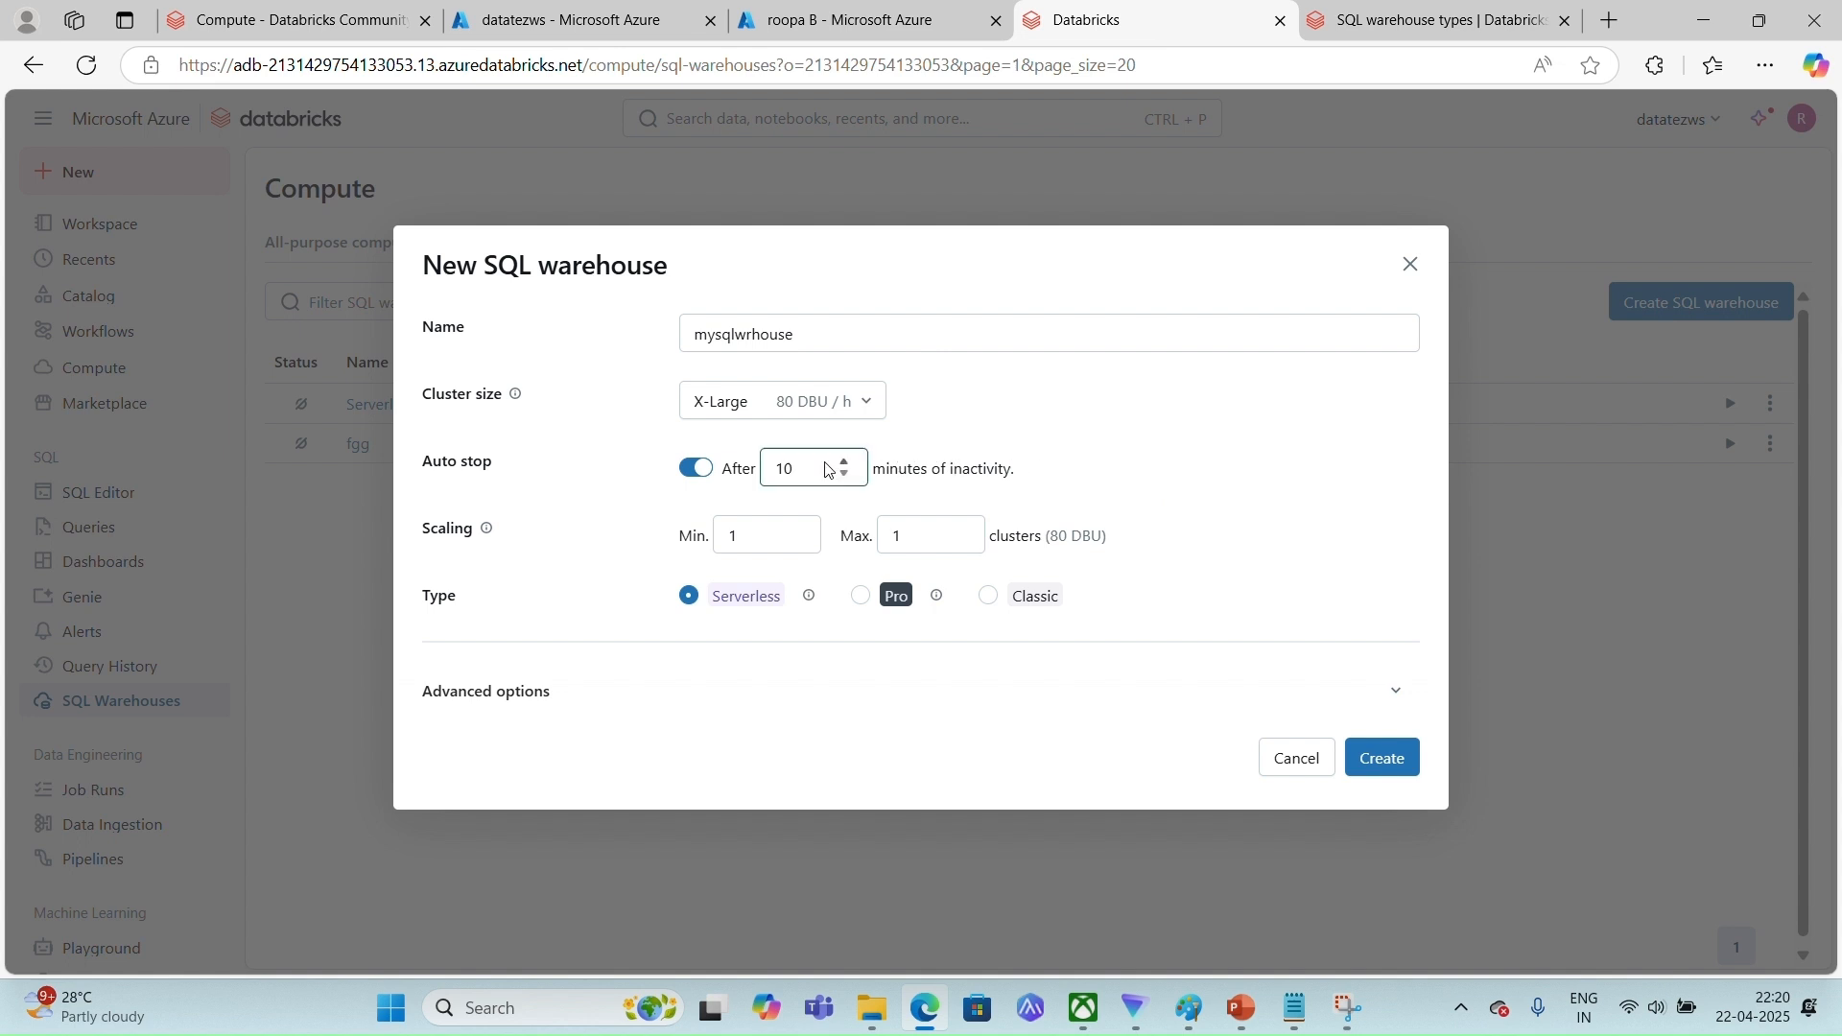
left_click(691, 471)
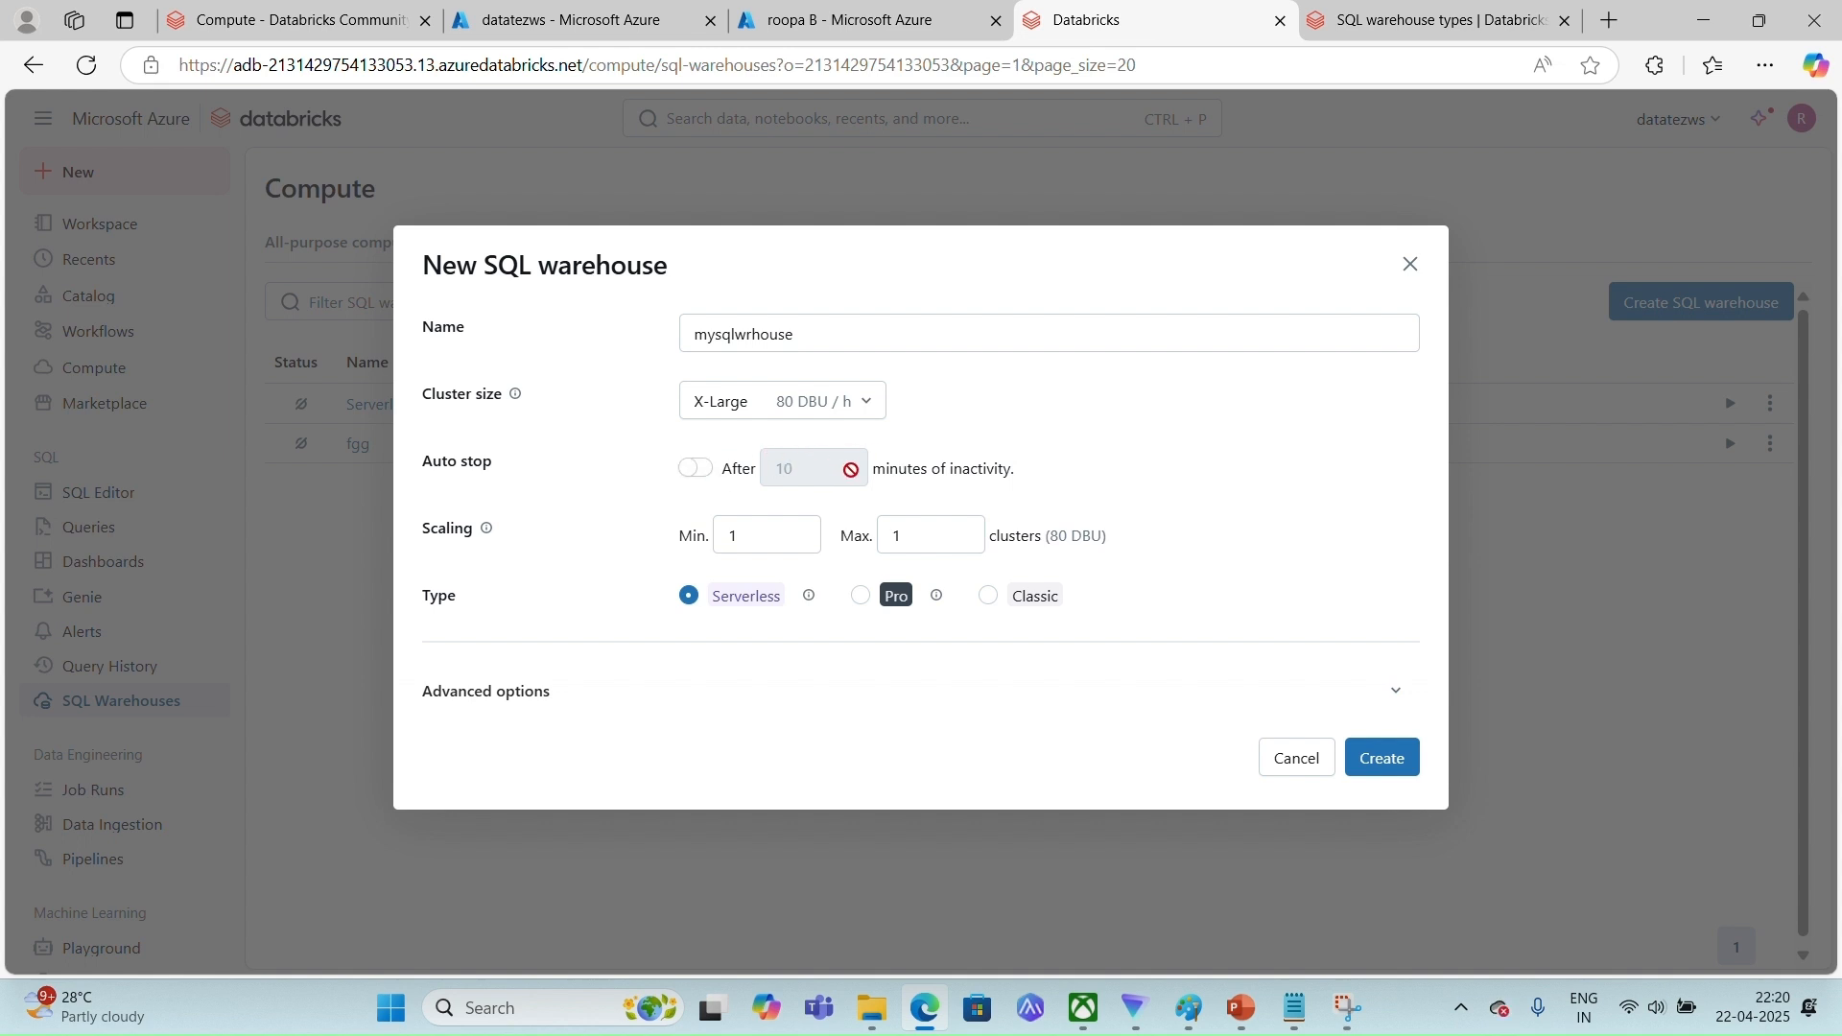
left_click(707, 473)
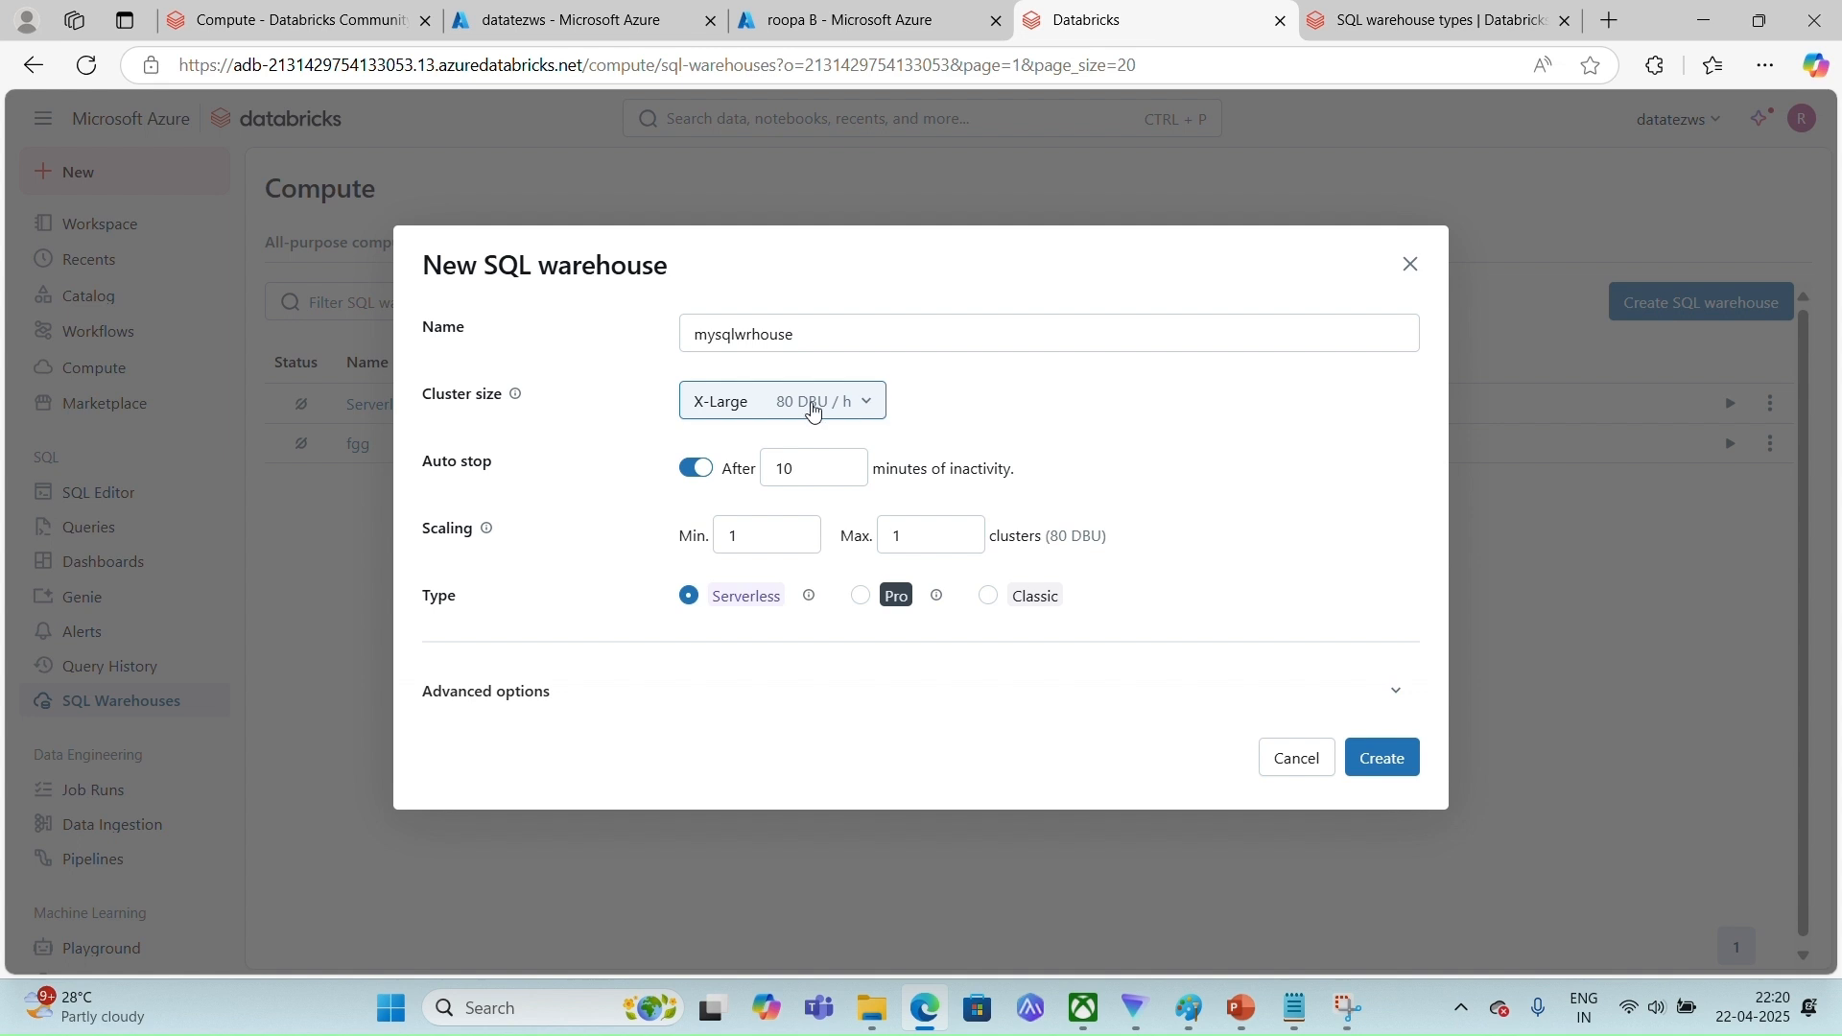
mouse_move(509, 408)
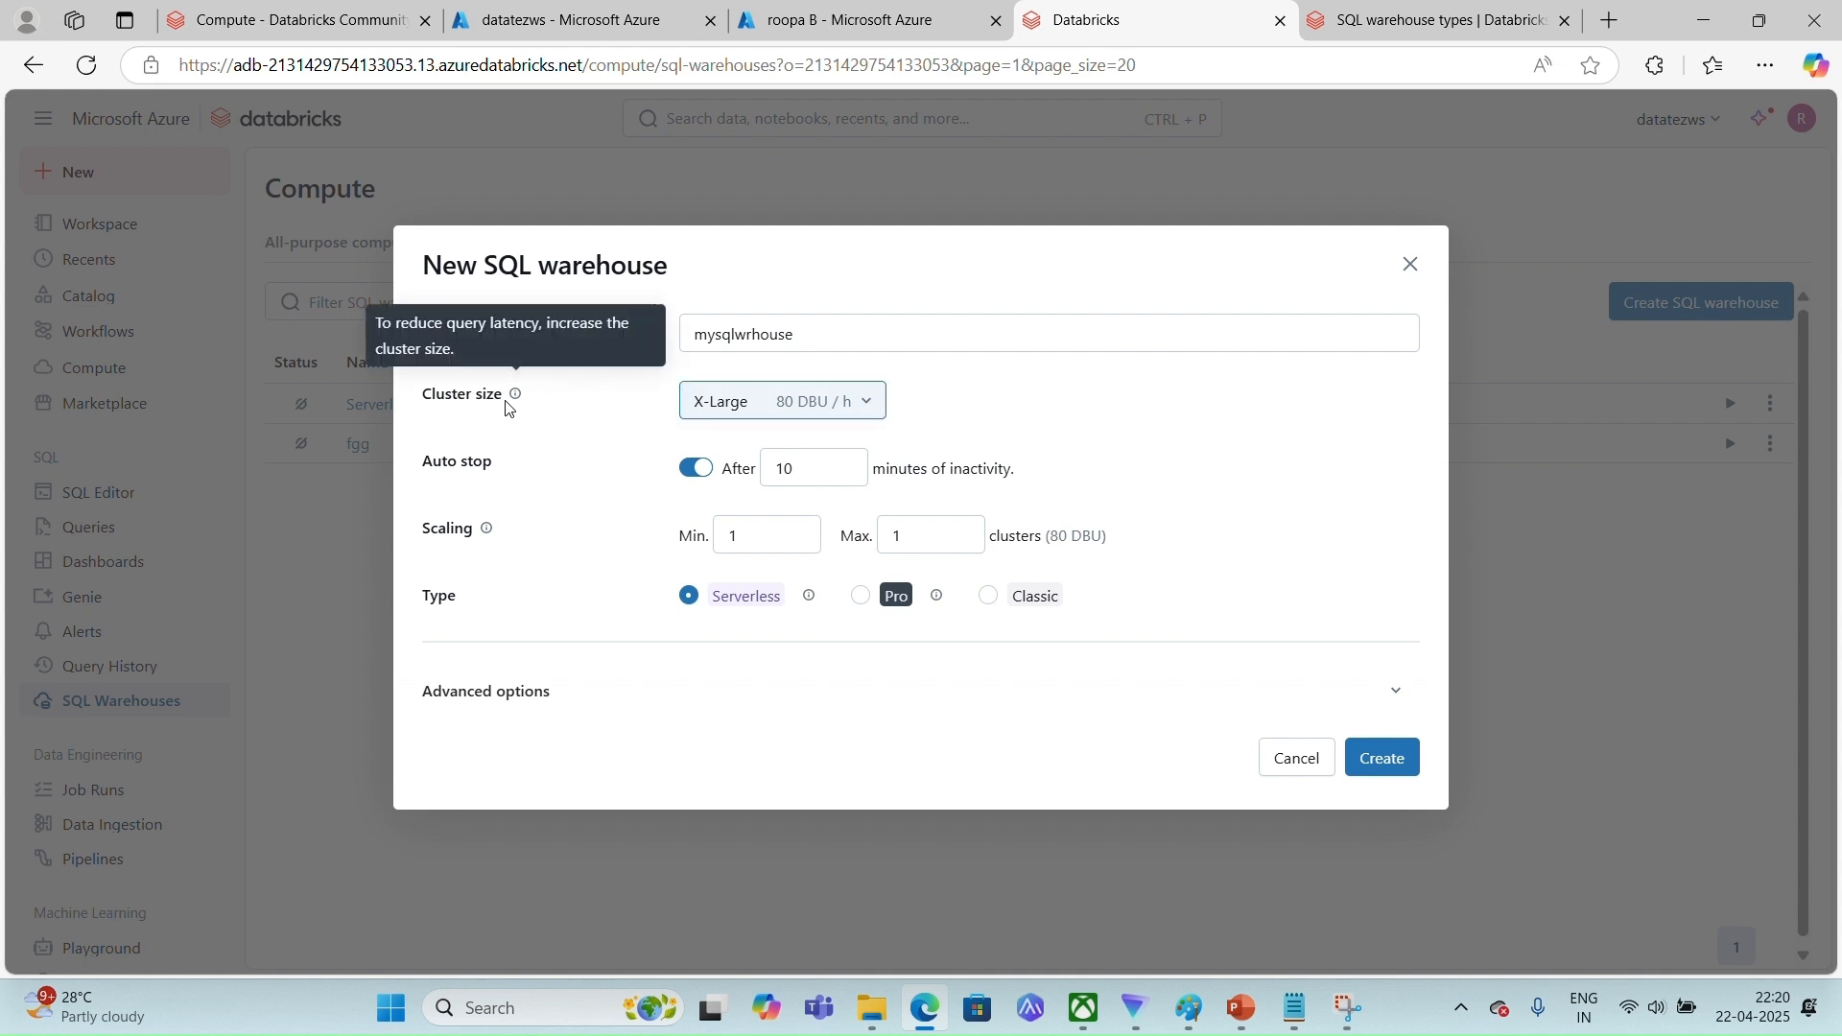
left_click(851, 412)
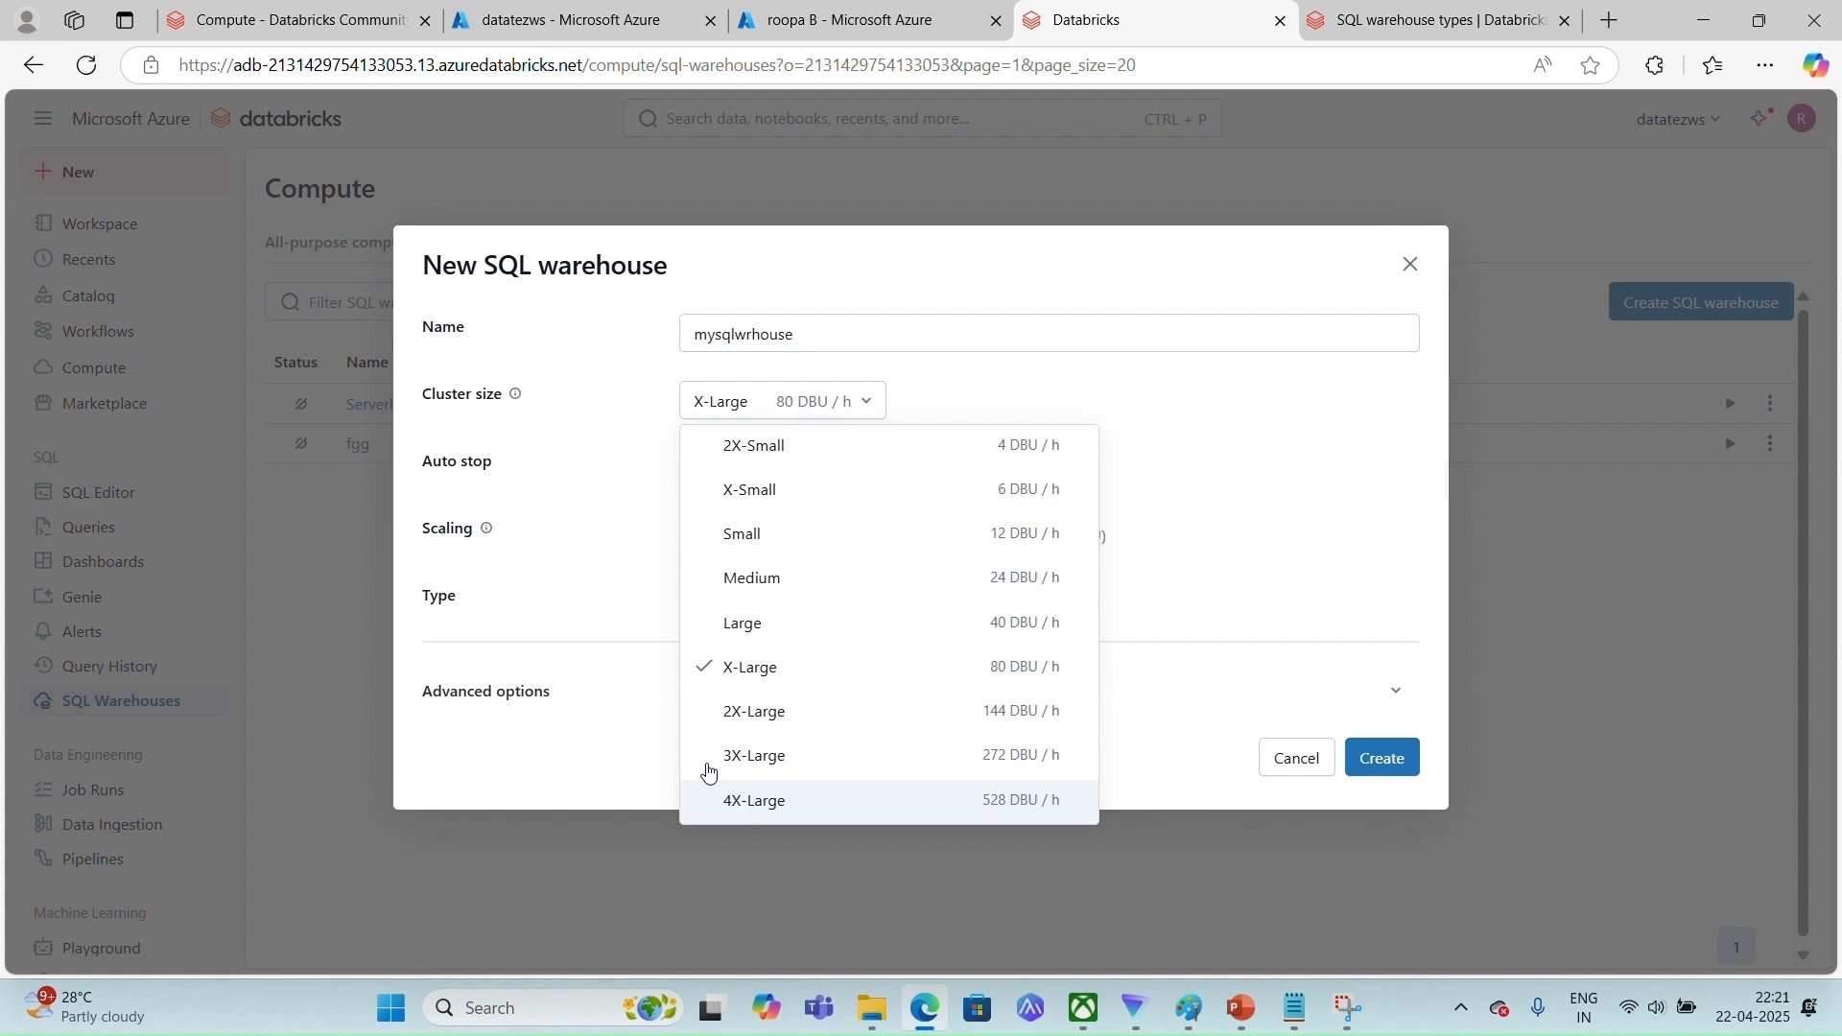
left_click(573, 566)
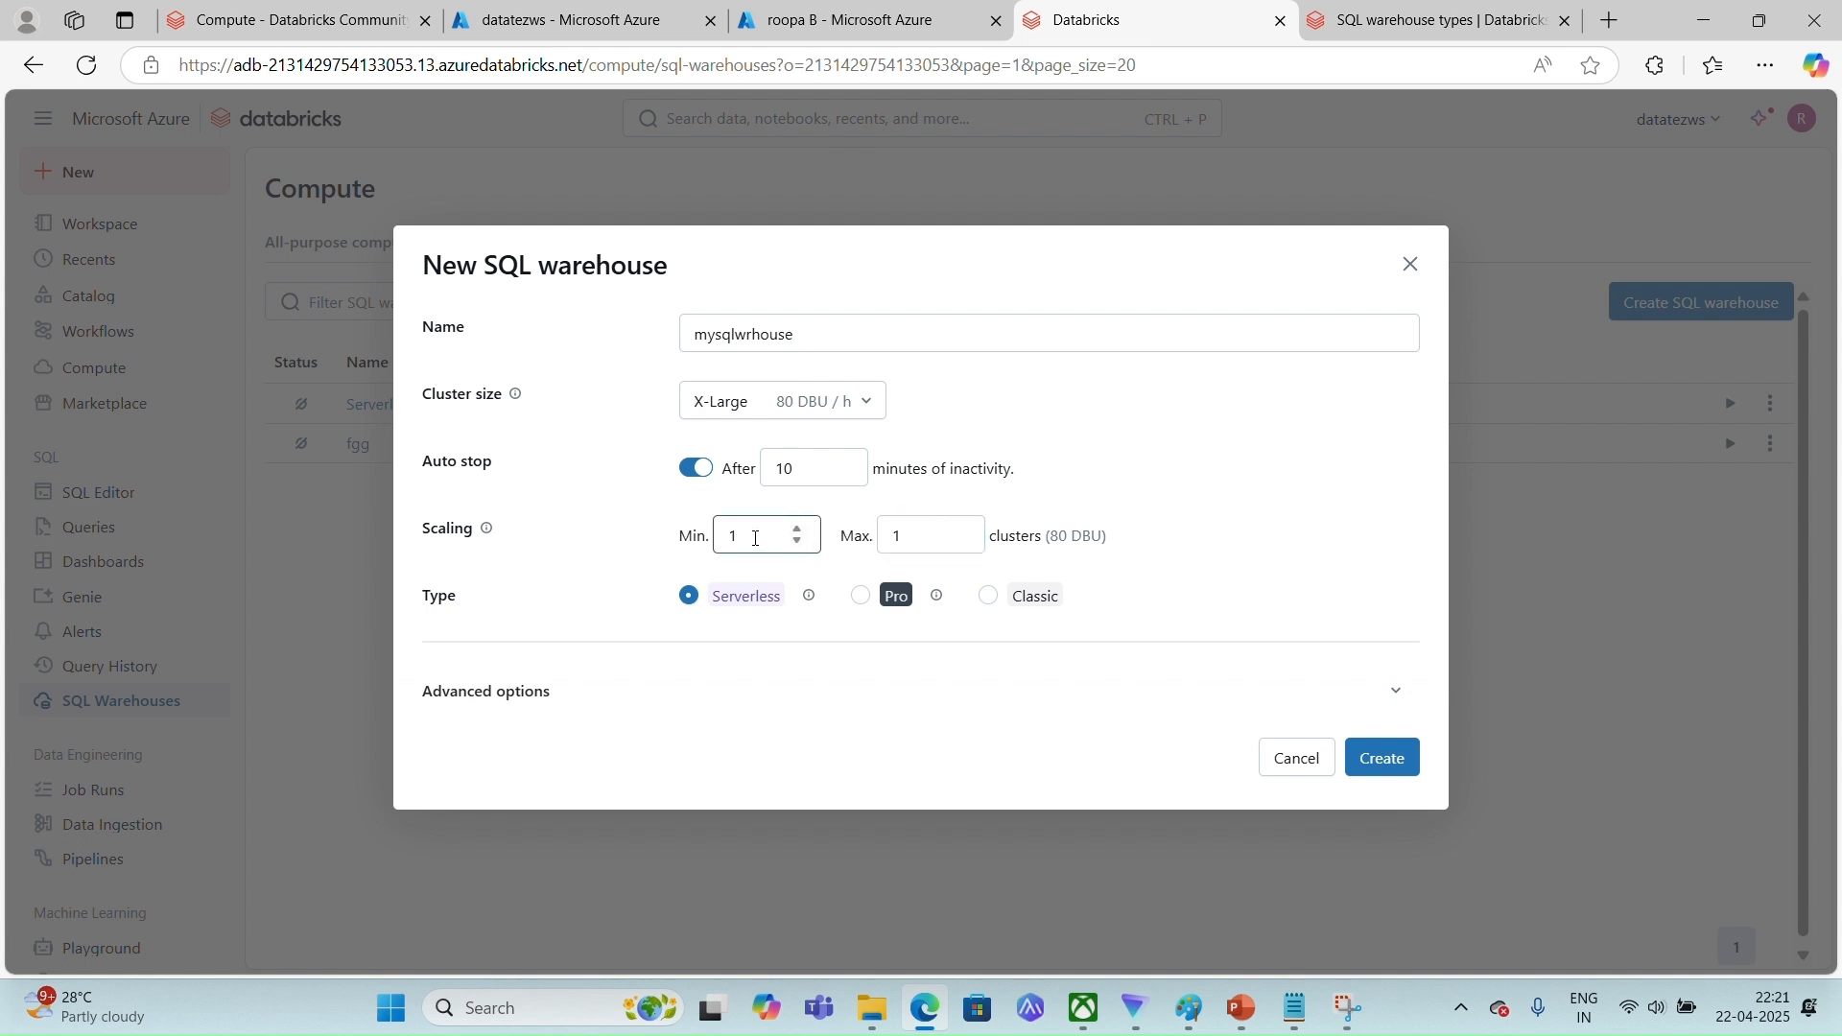
Set the new warehouse's maximum scaling to 10 clusters.
left_click(913, 538)
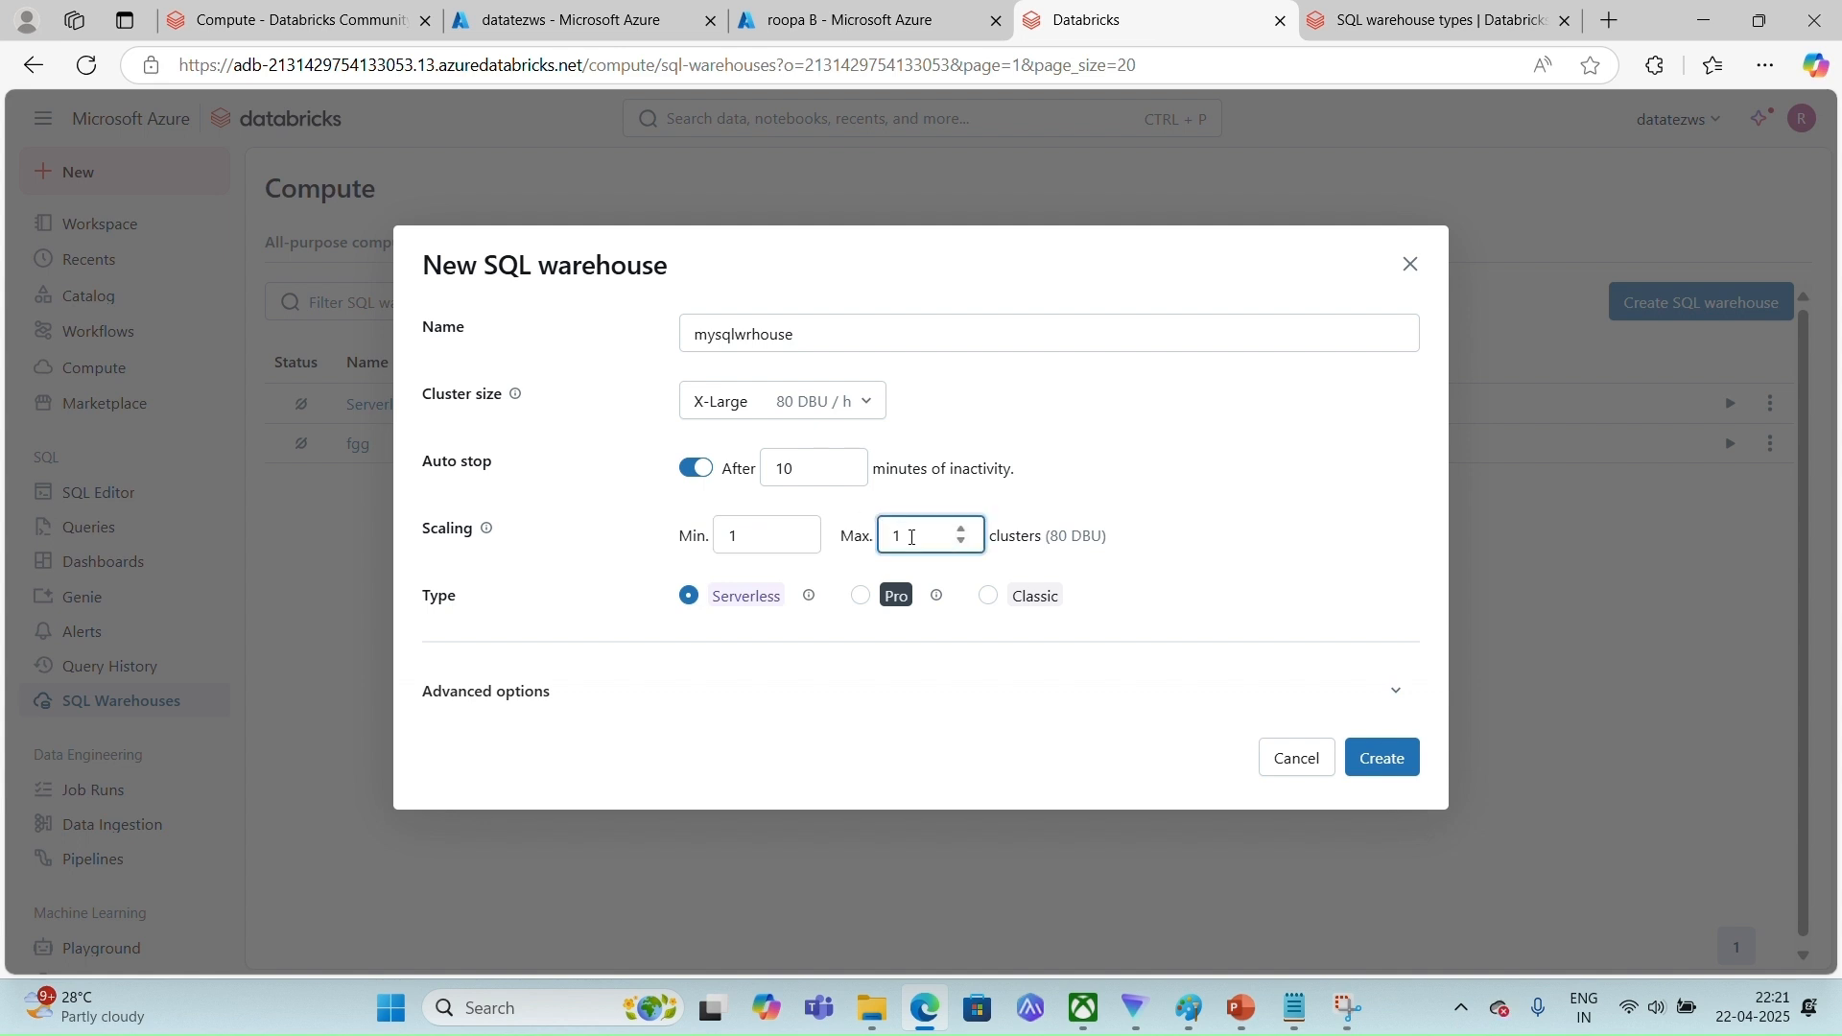
type("0")
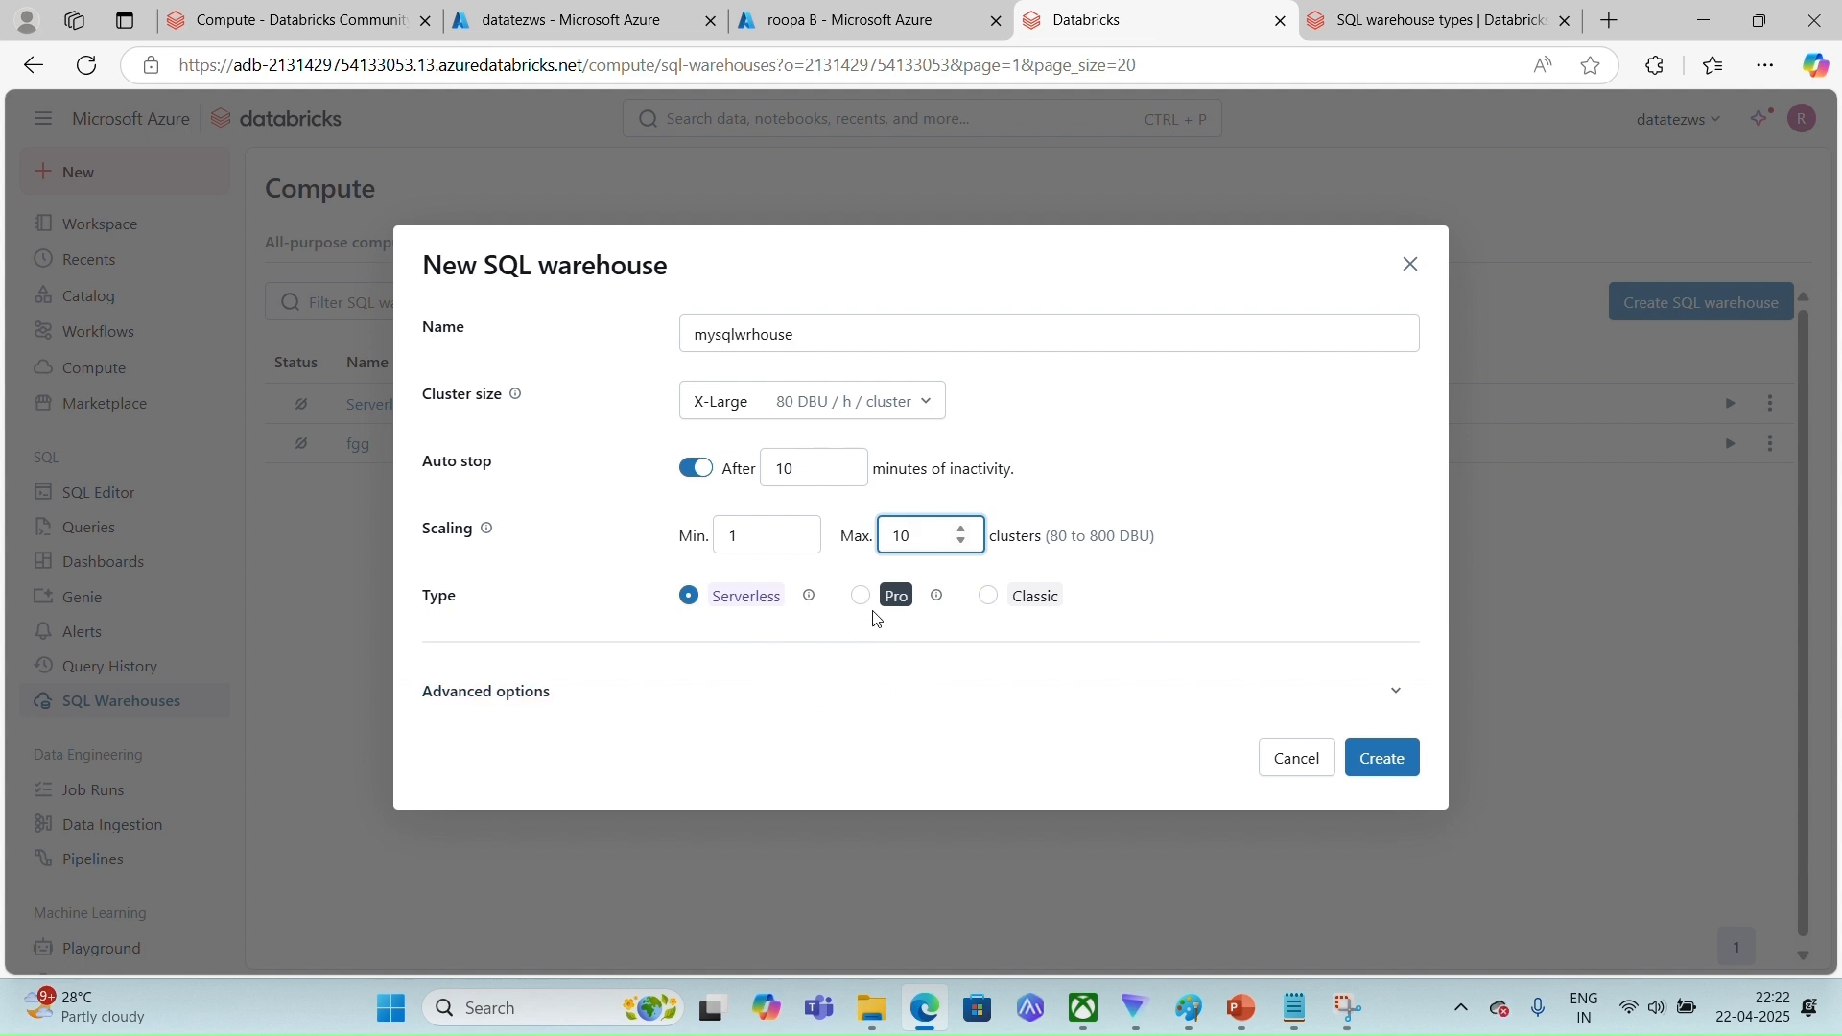
Read the SQL warehouse types documentation, comparing serverless, pro and classic and the Photon, Predictive IO and Intelligent Workload Management descriptions.
left_click(1421, 19)
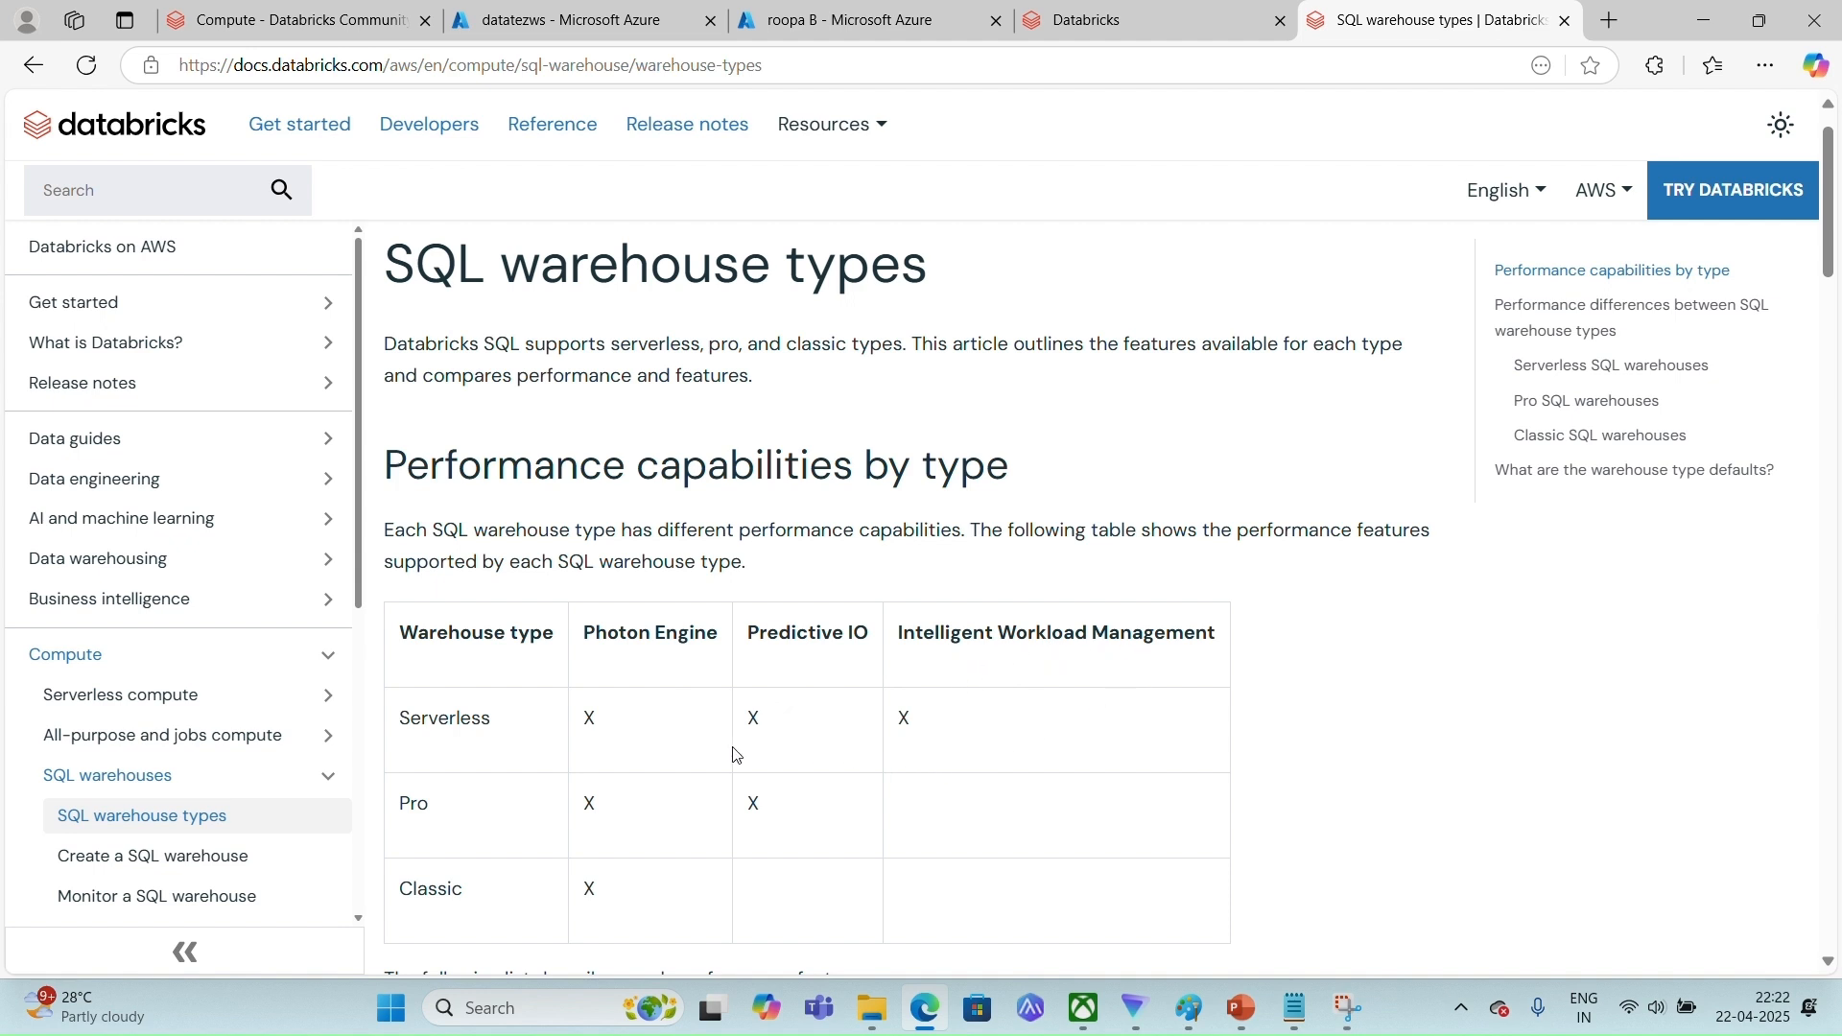
scroll(1025, 736, "down", 1)
scroll(1025, 736, "down", 1)
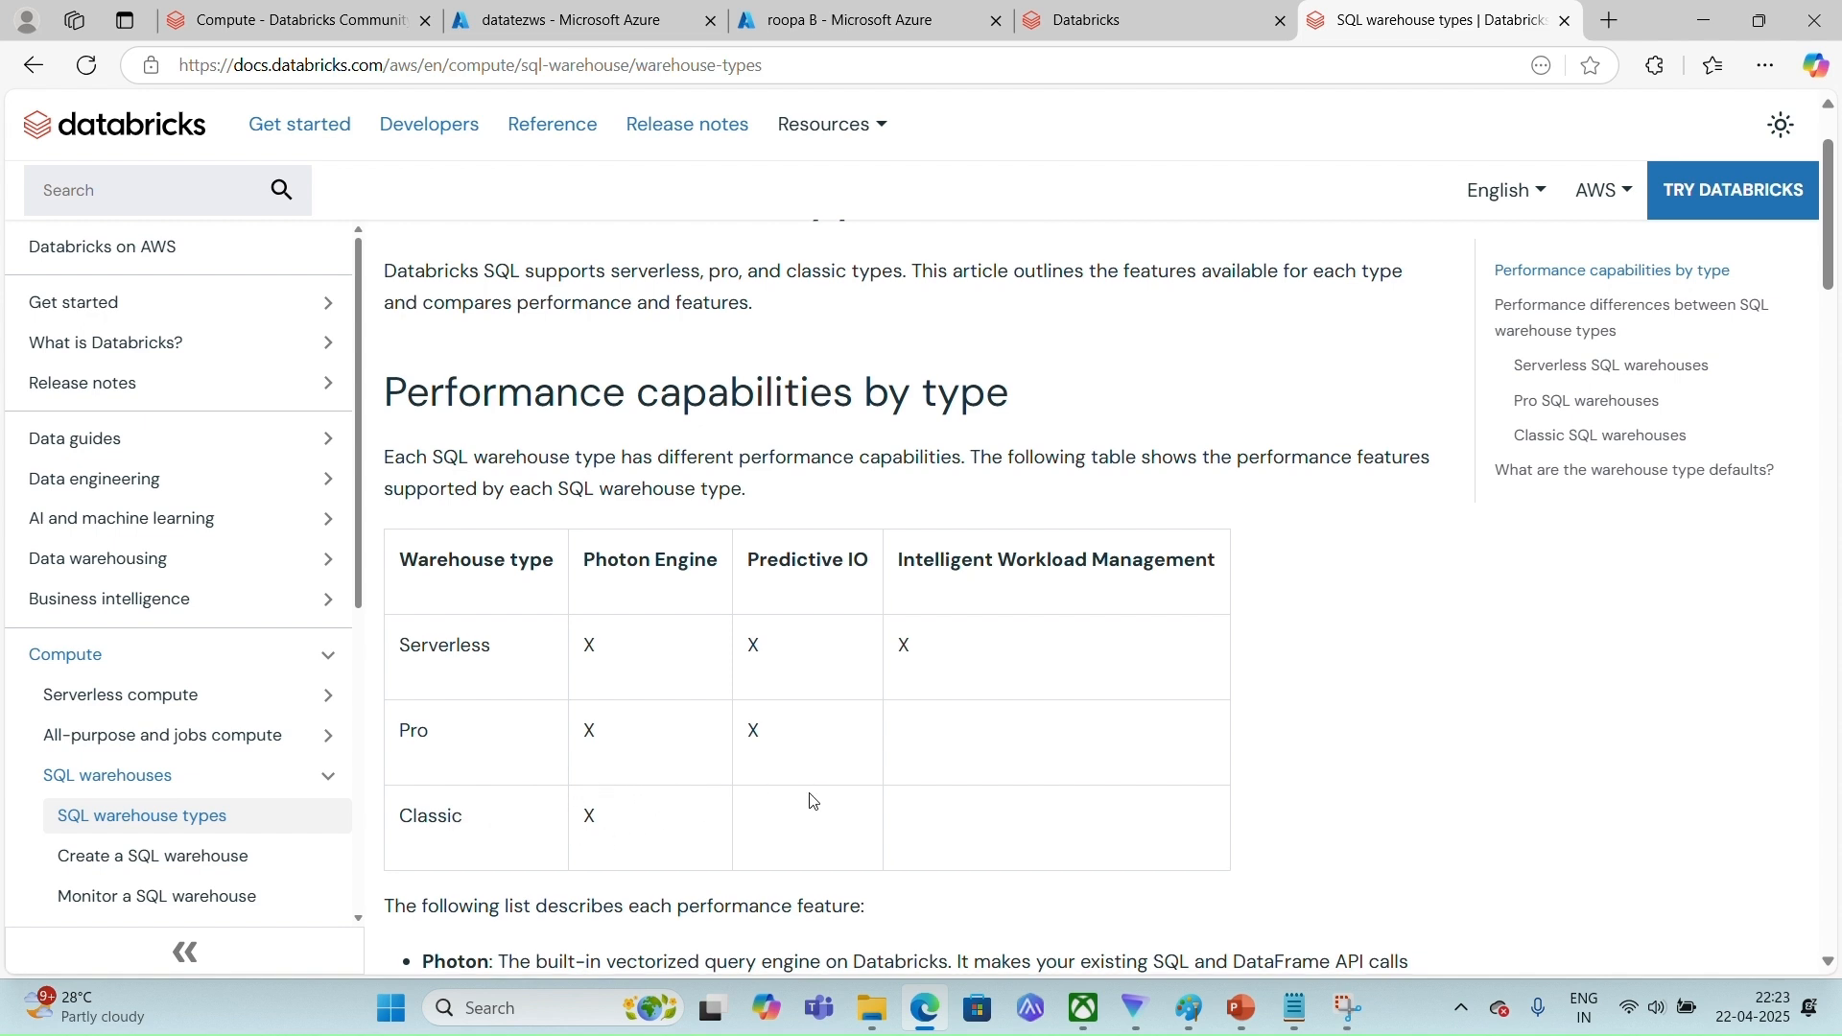
scroll(811, 802, "down", 2)
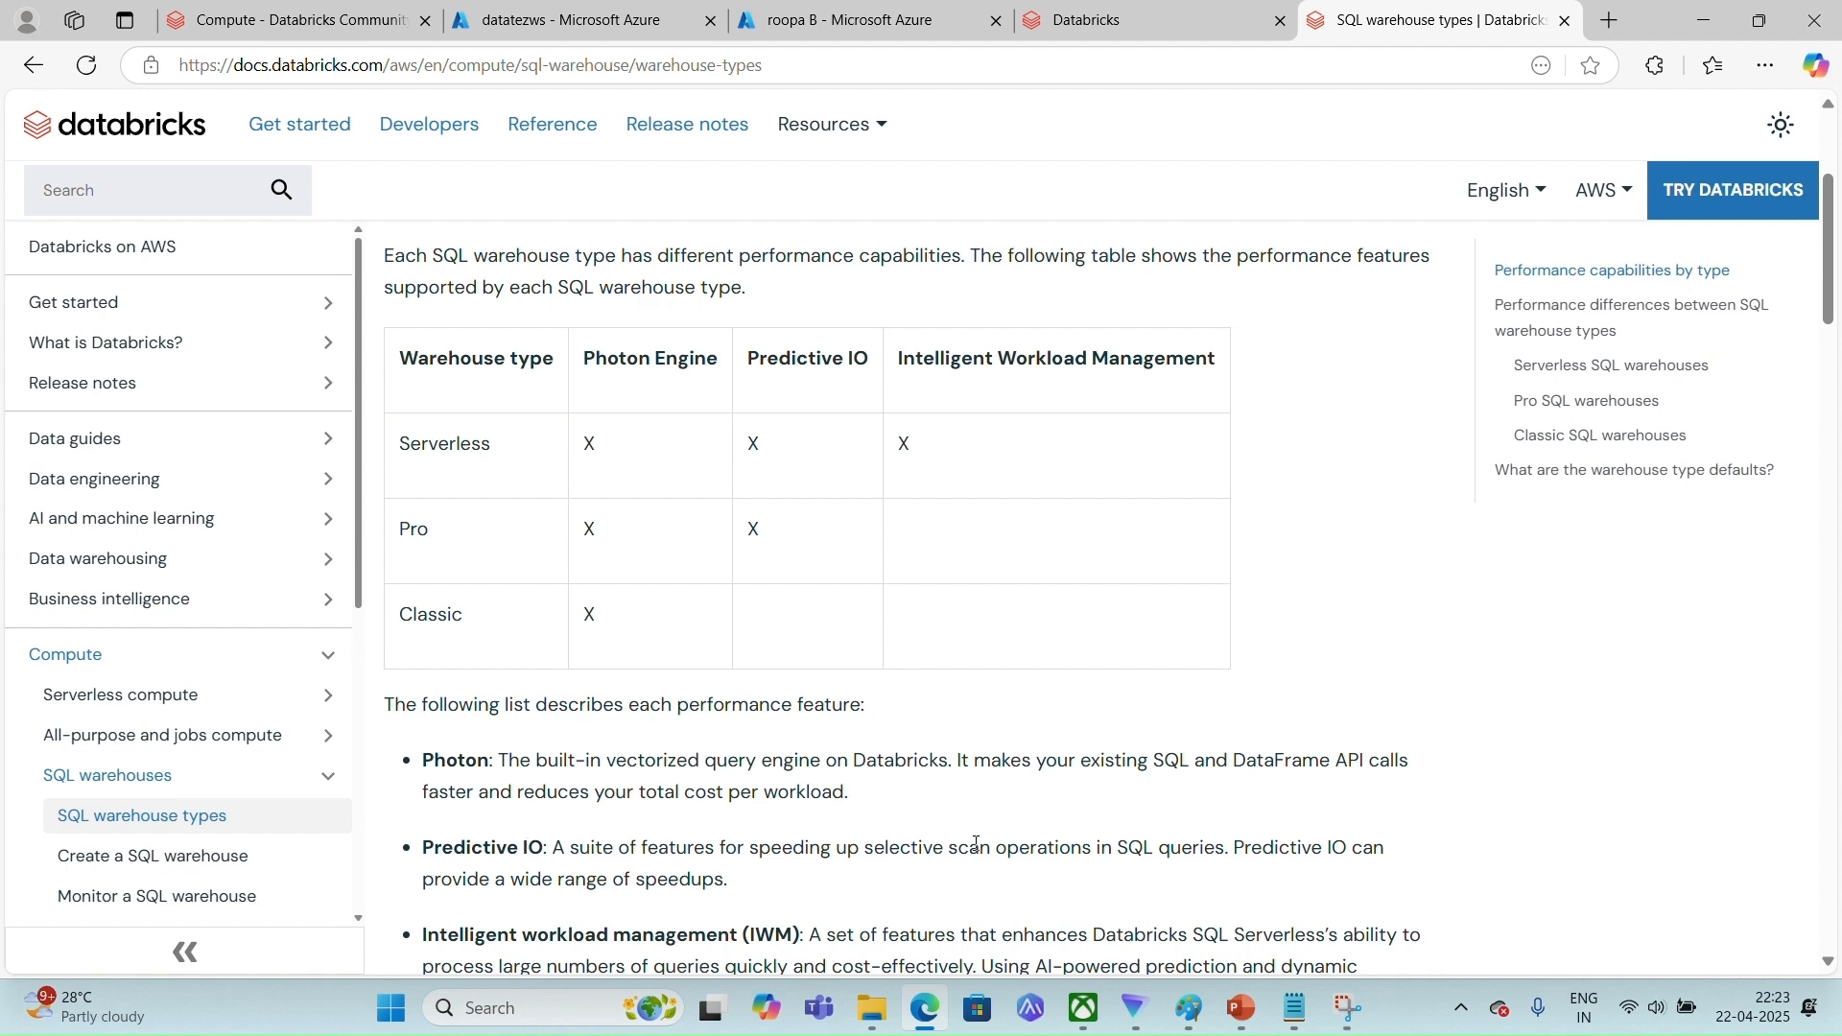
scroll(980, 841, "down", 1)
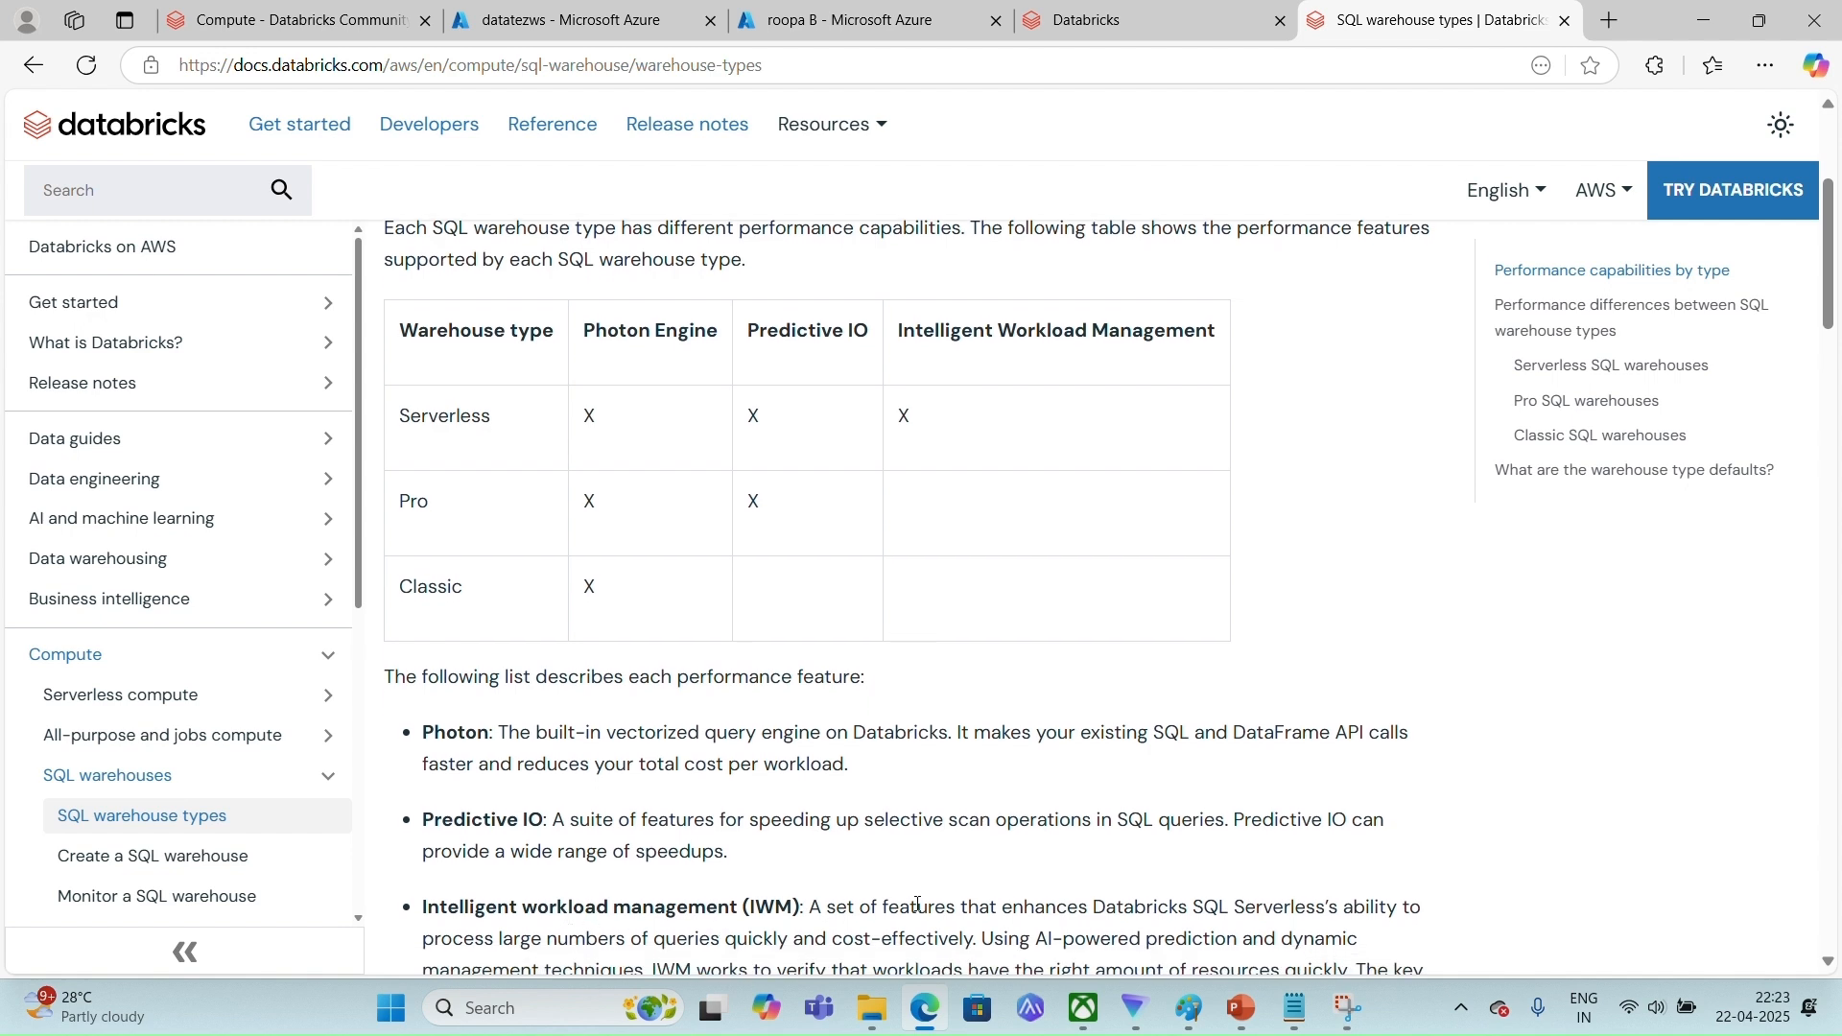
scroll(977, 907, "down", 1)
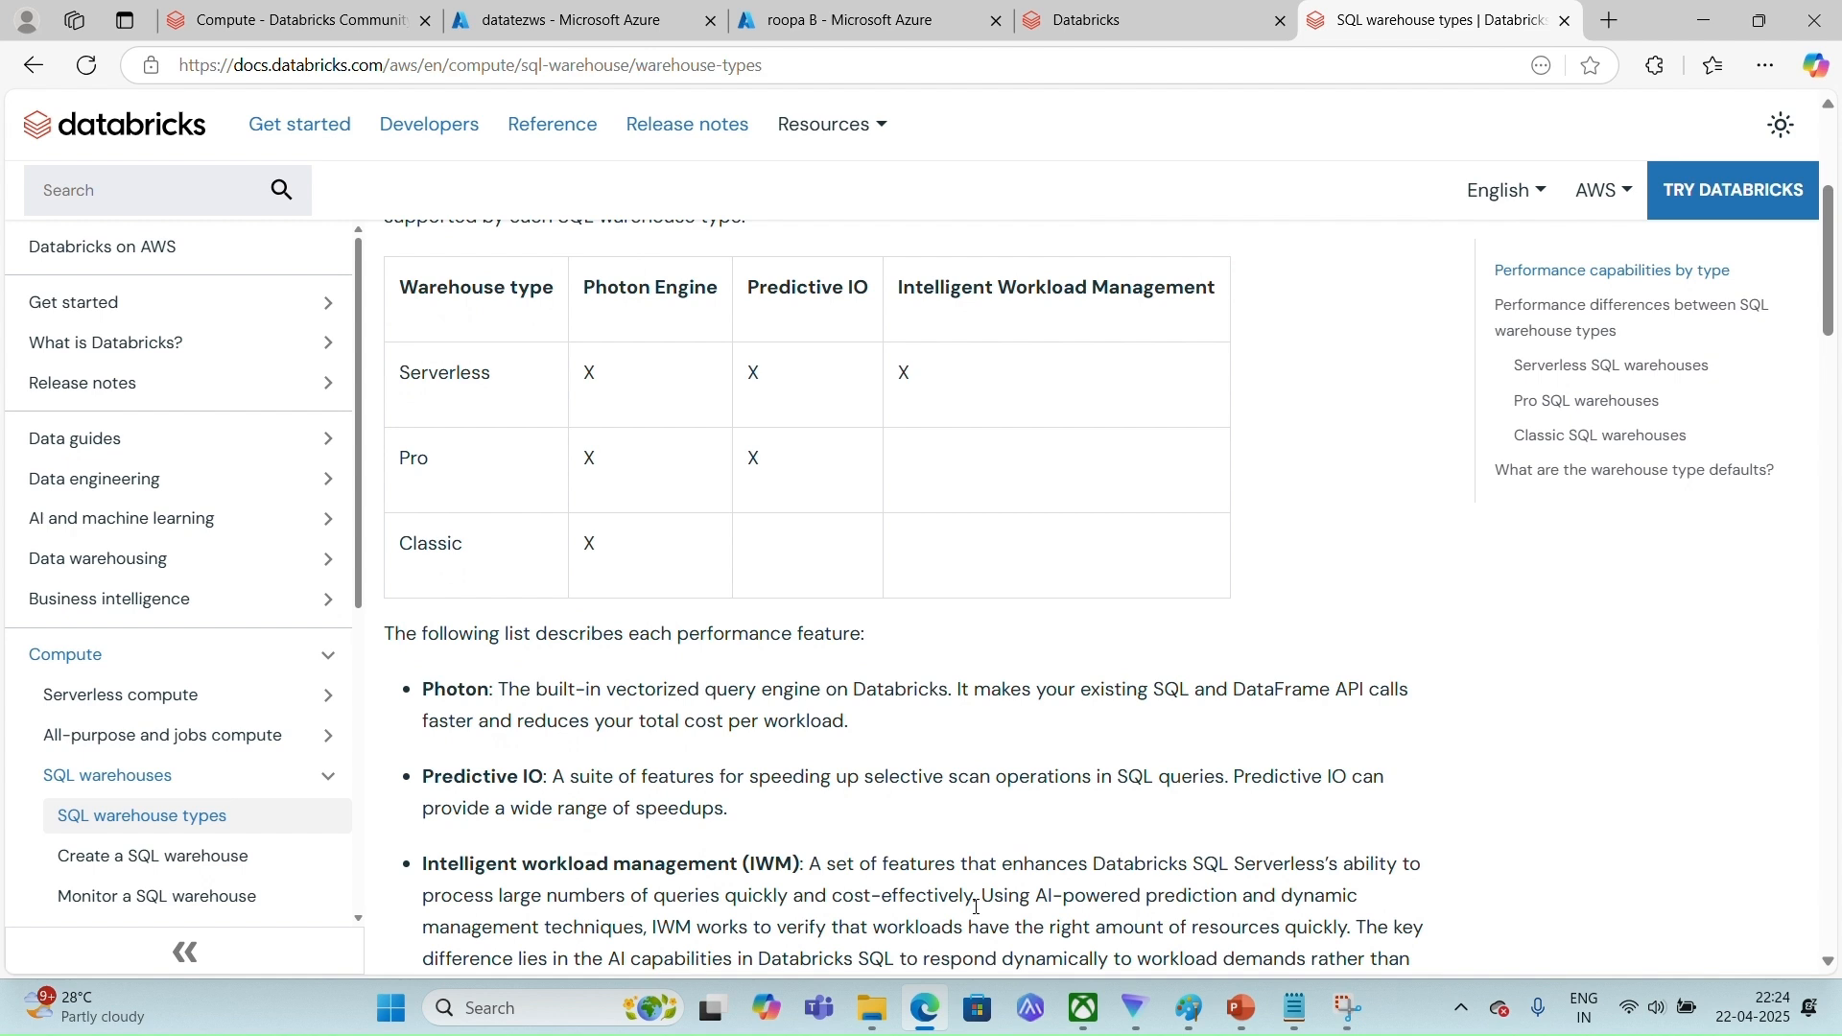
scroll(1154, 903, "down", 1)
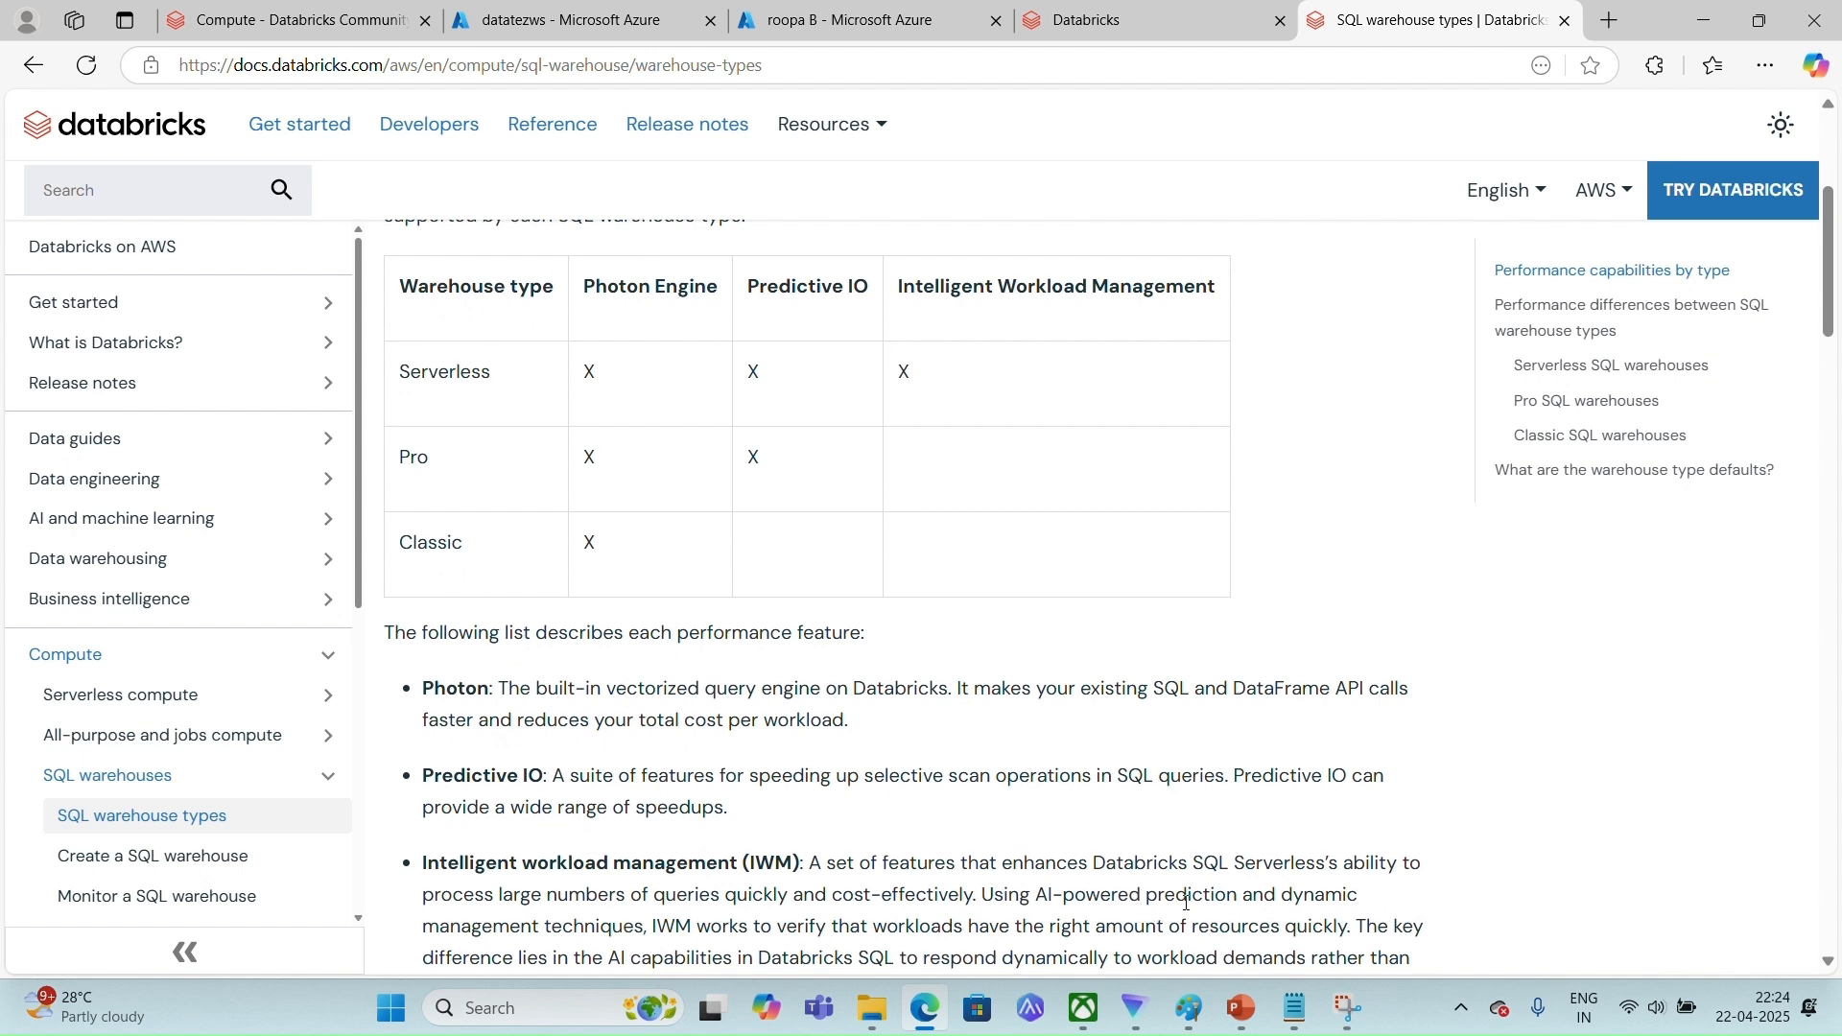
scroll(1187, 903, "down", 1)
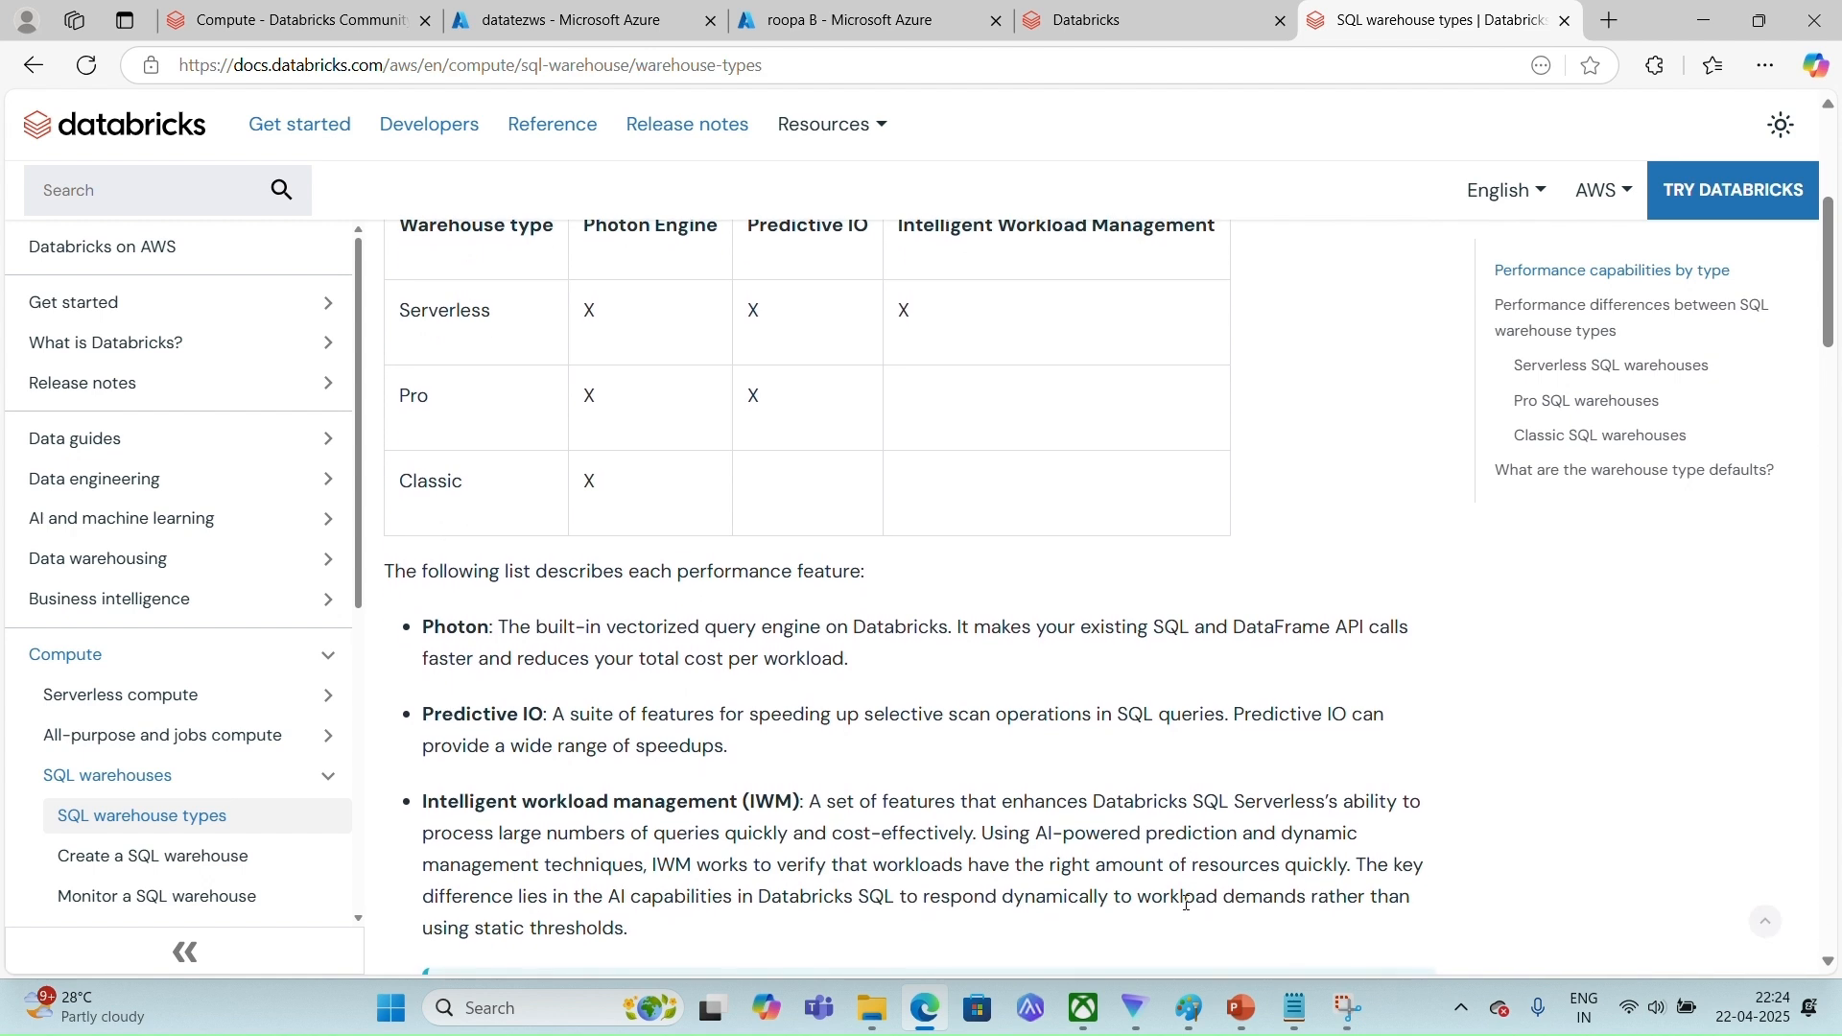
scroll(1187, 903, "down", 1)
scroll(1187, 903, "up", 1)
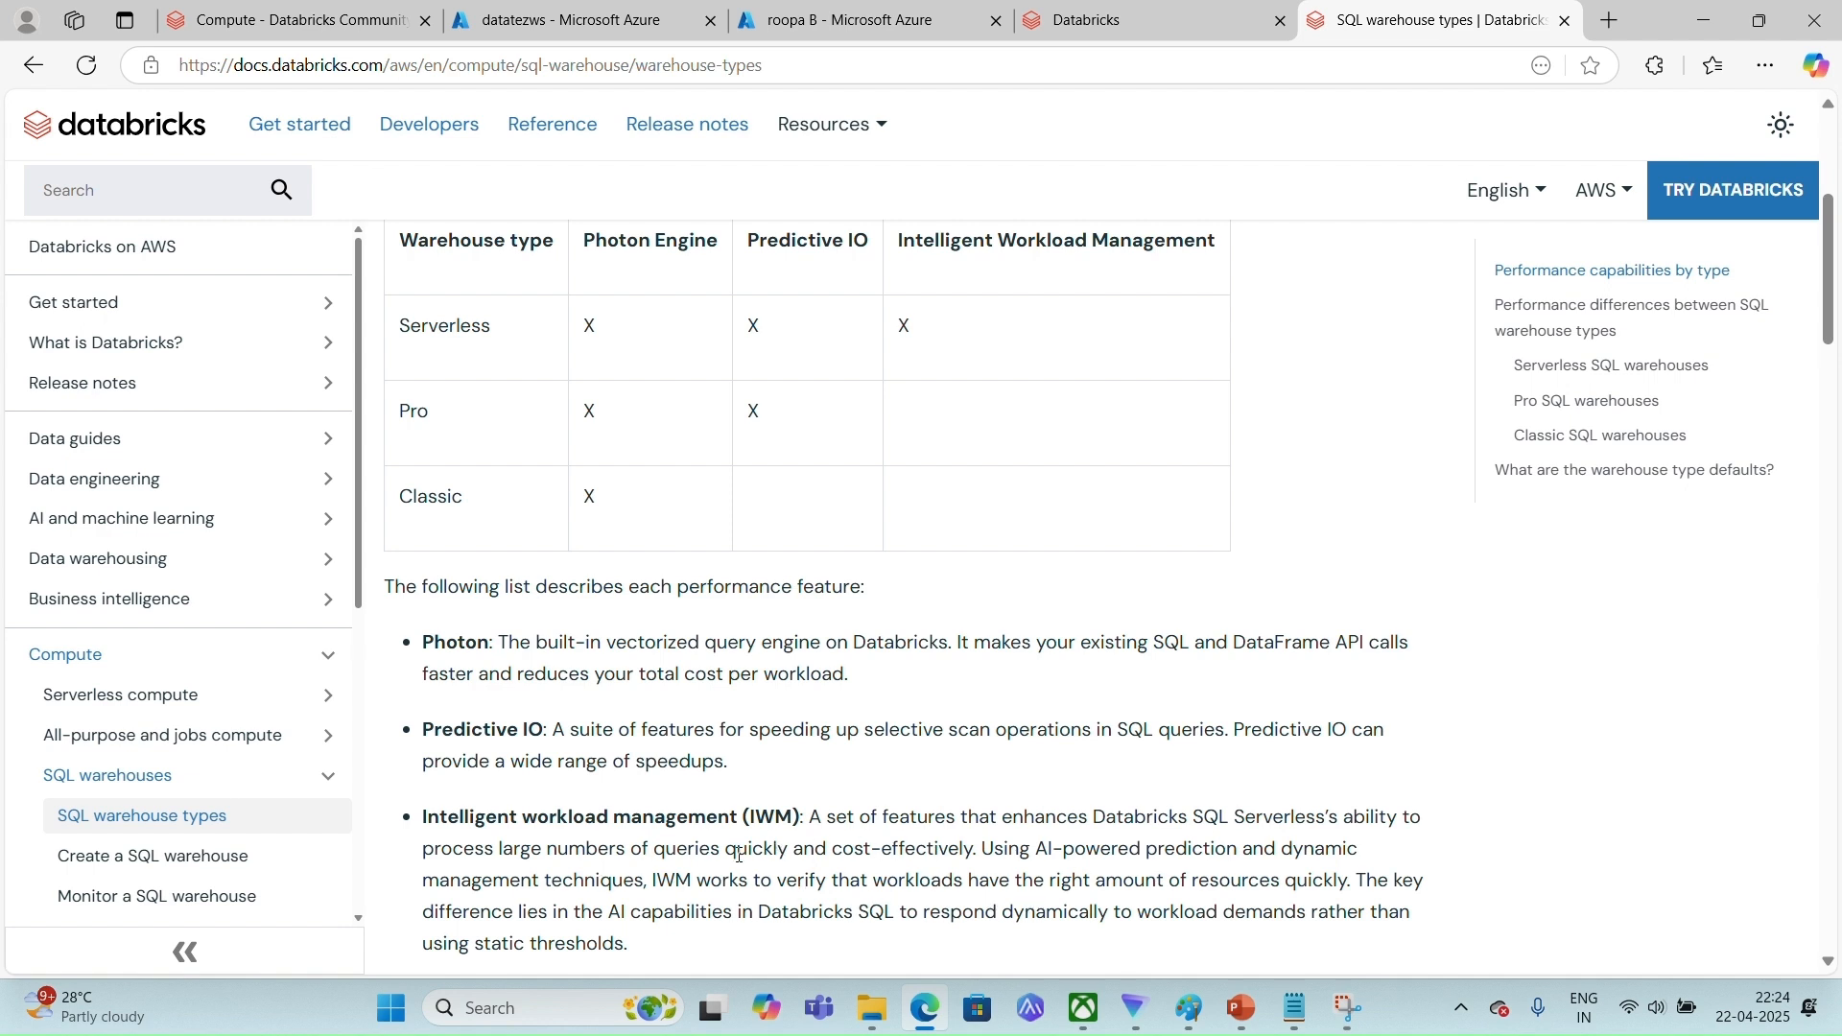
left_click_drag(666, 851, 972, 851)
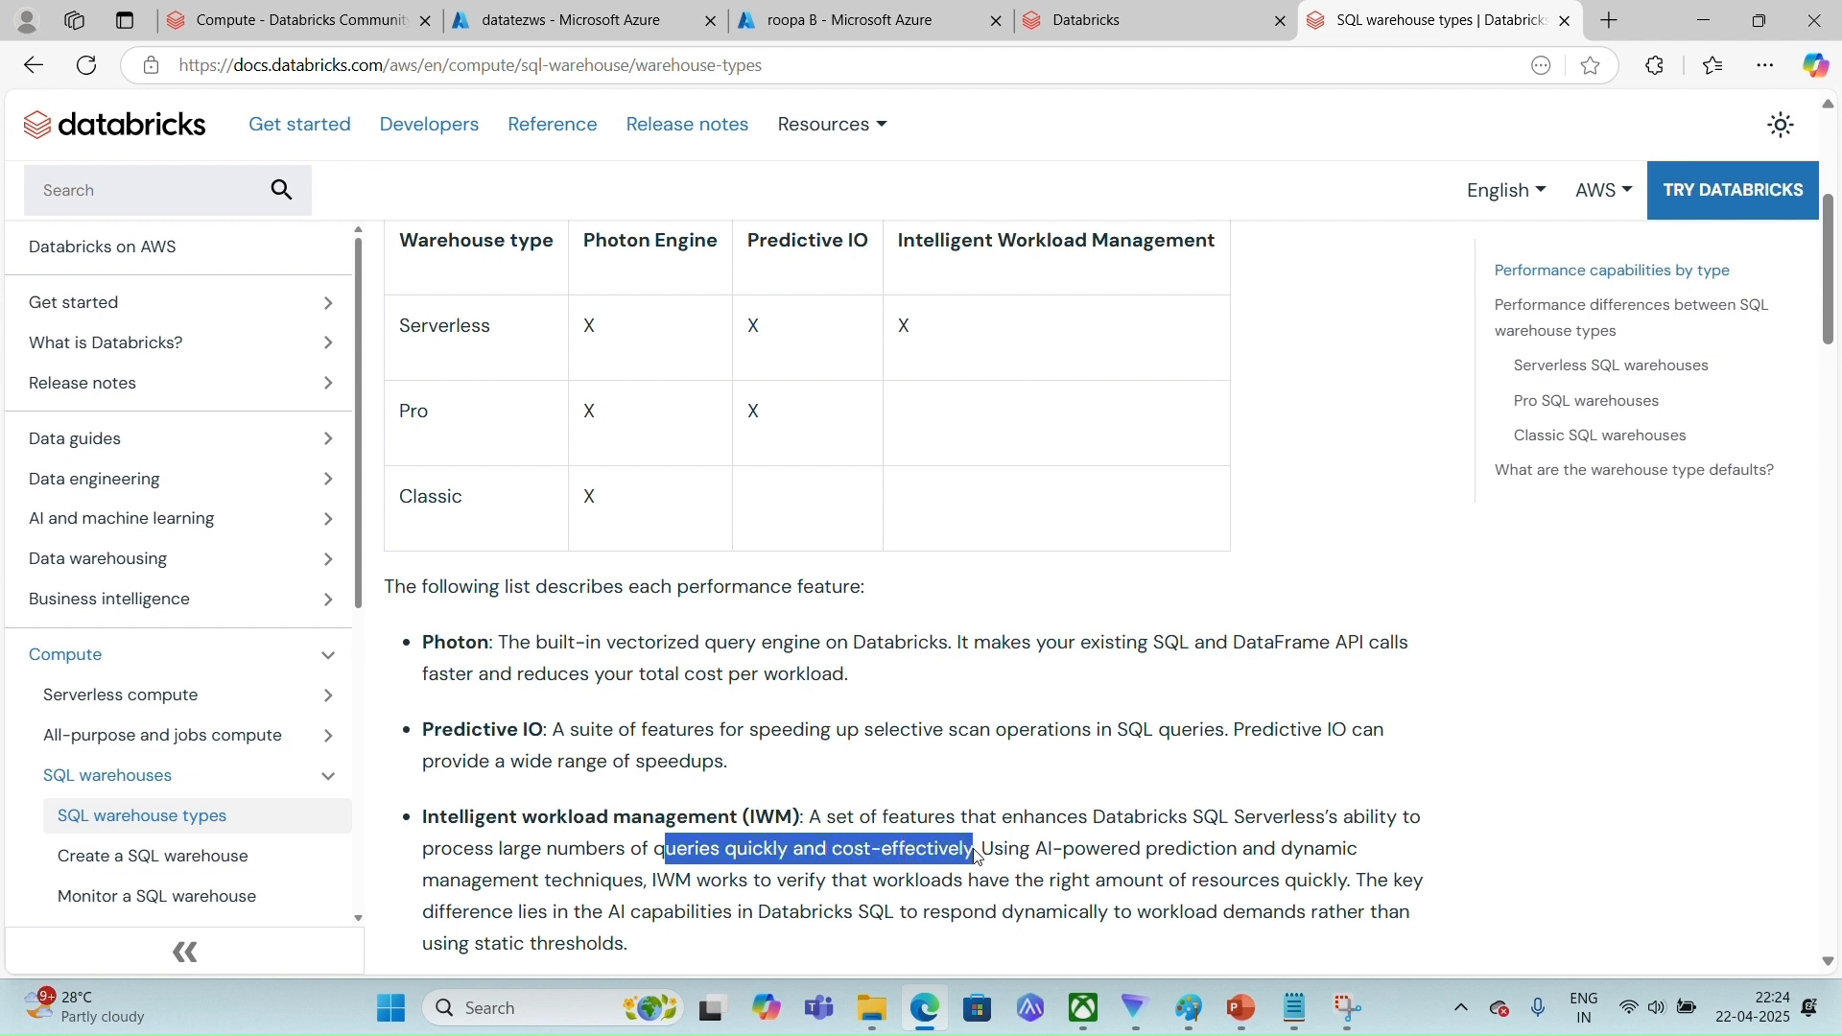
left_click(857, 879)
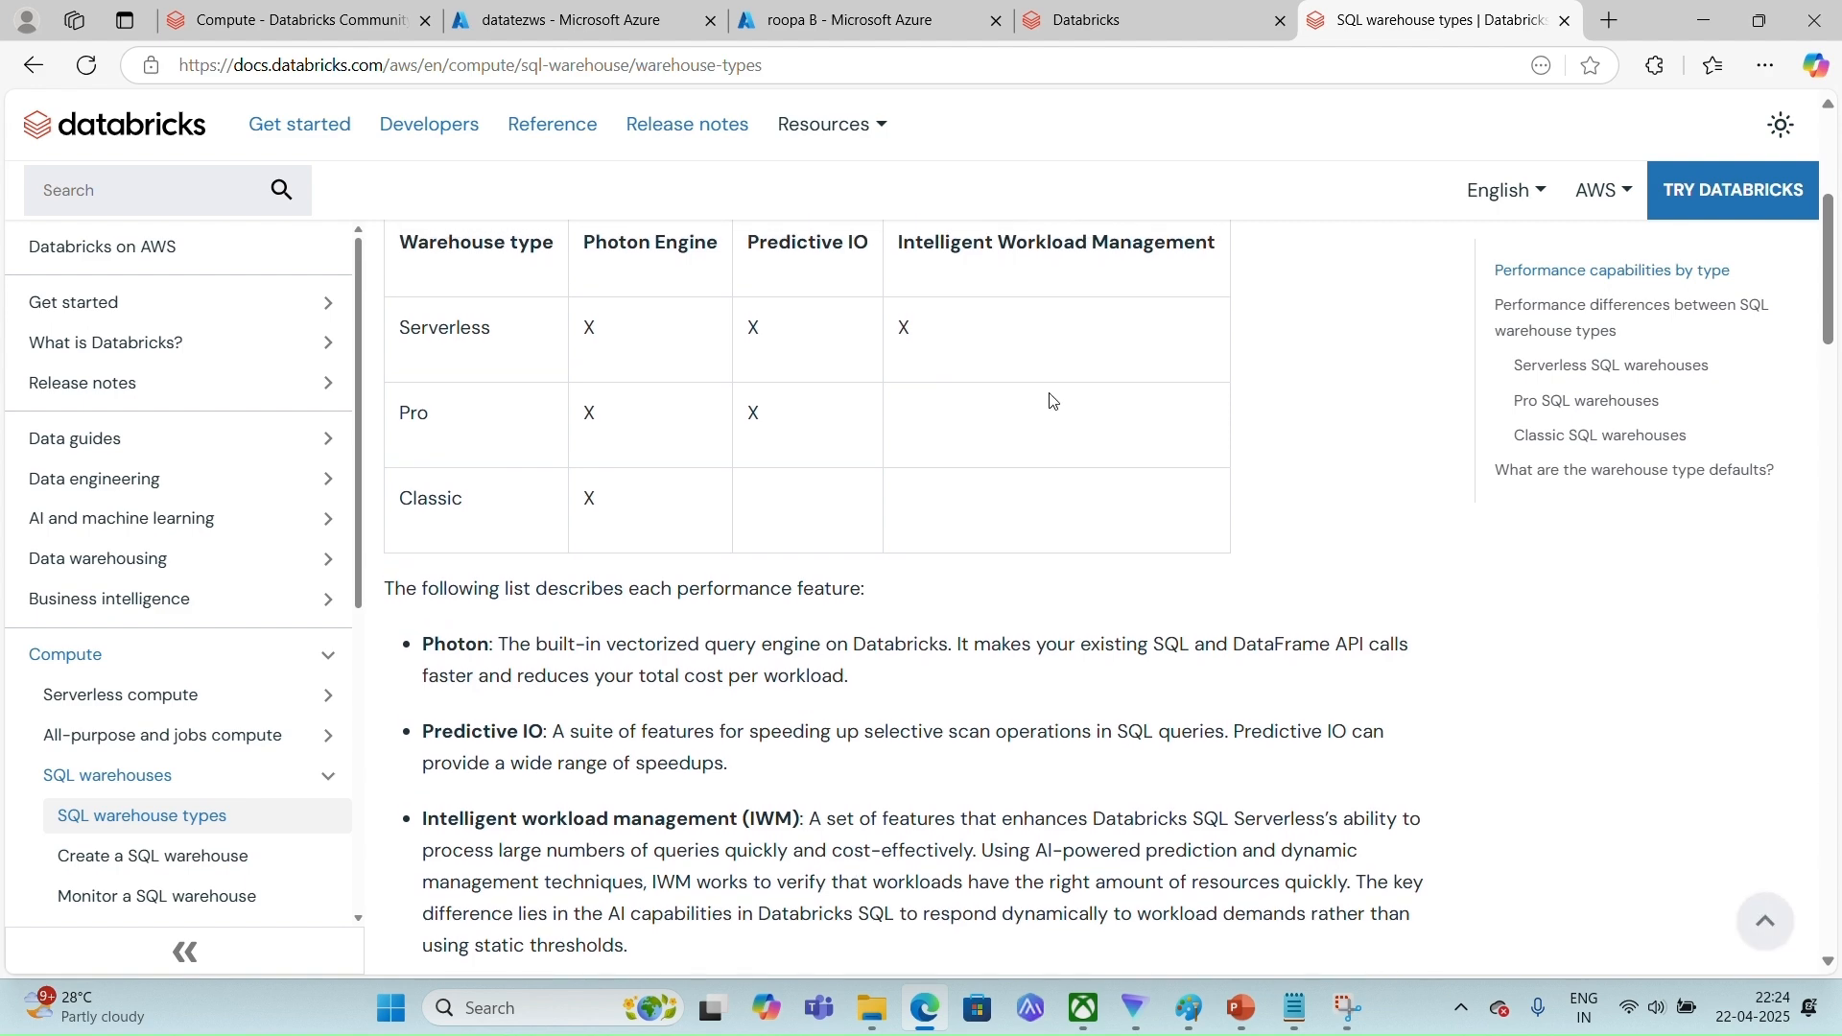
Return to the Databricks workspace and discard the new SQL warehouse without creating it.
left_click(1150, 22)
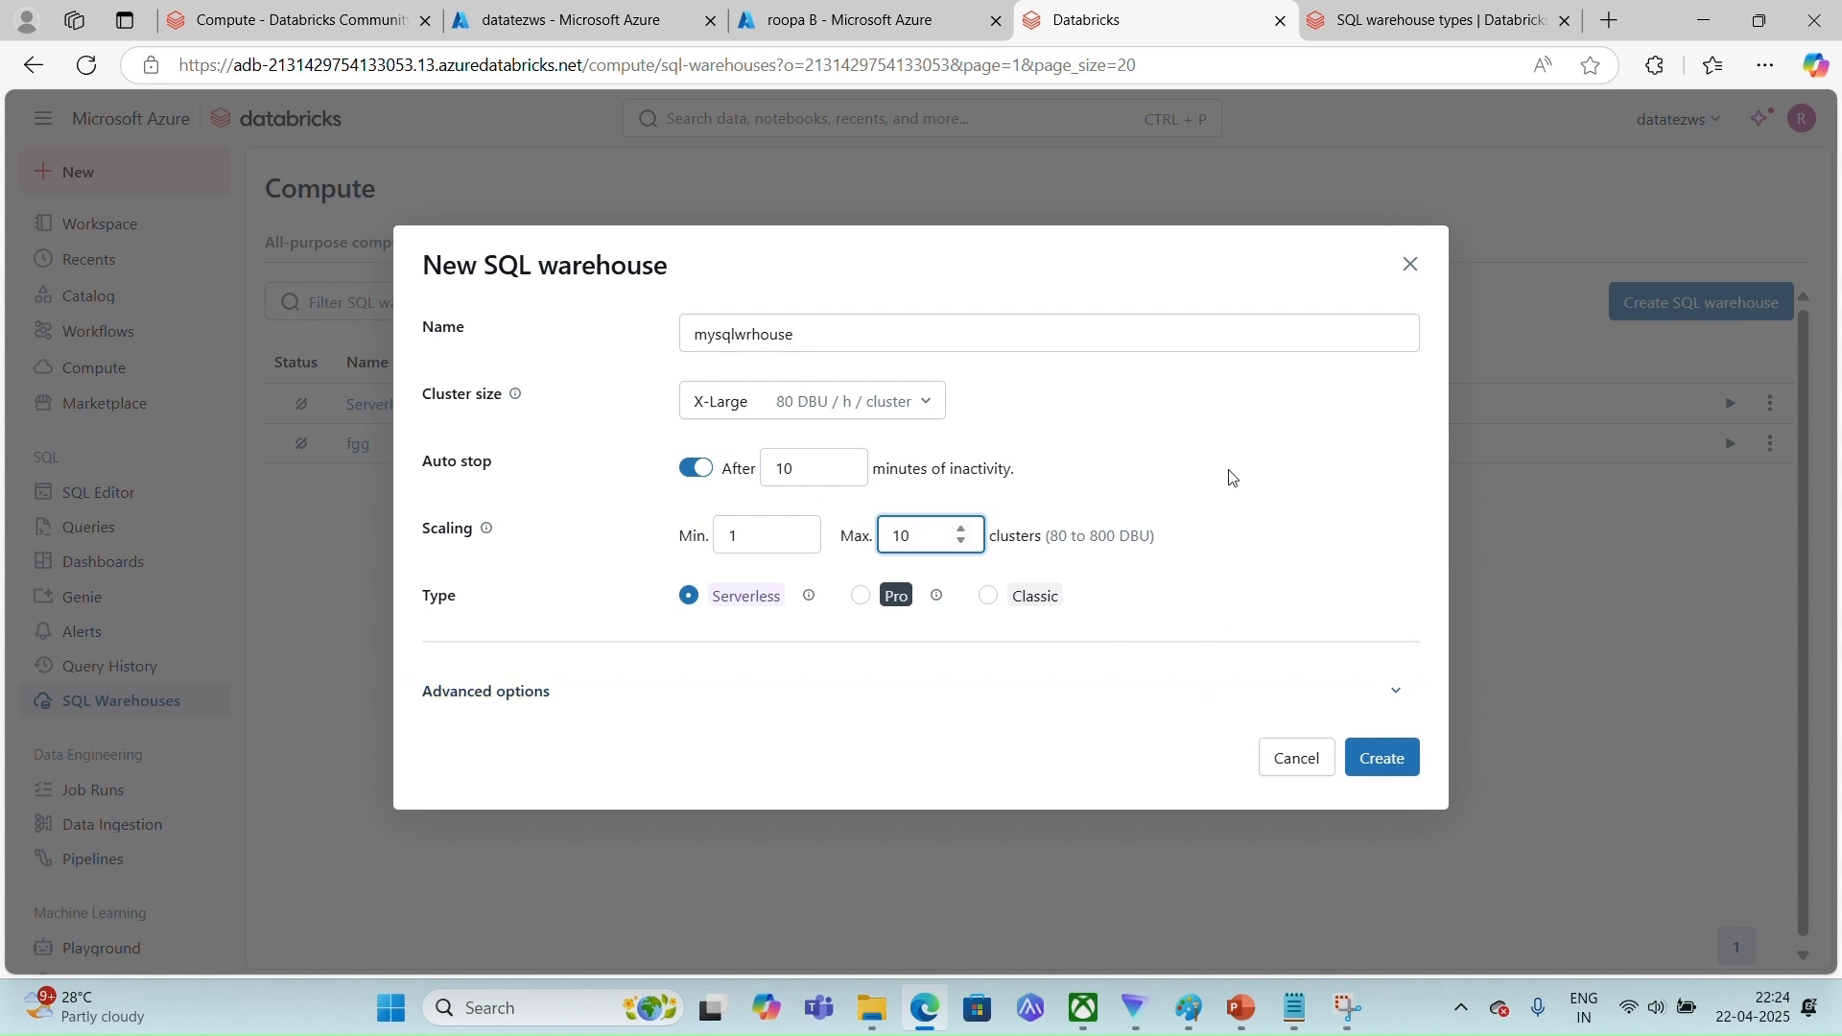
left_click(1410, 265)
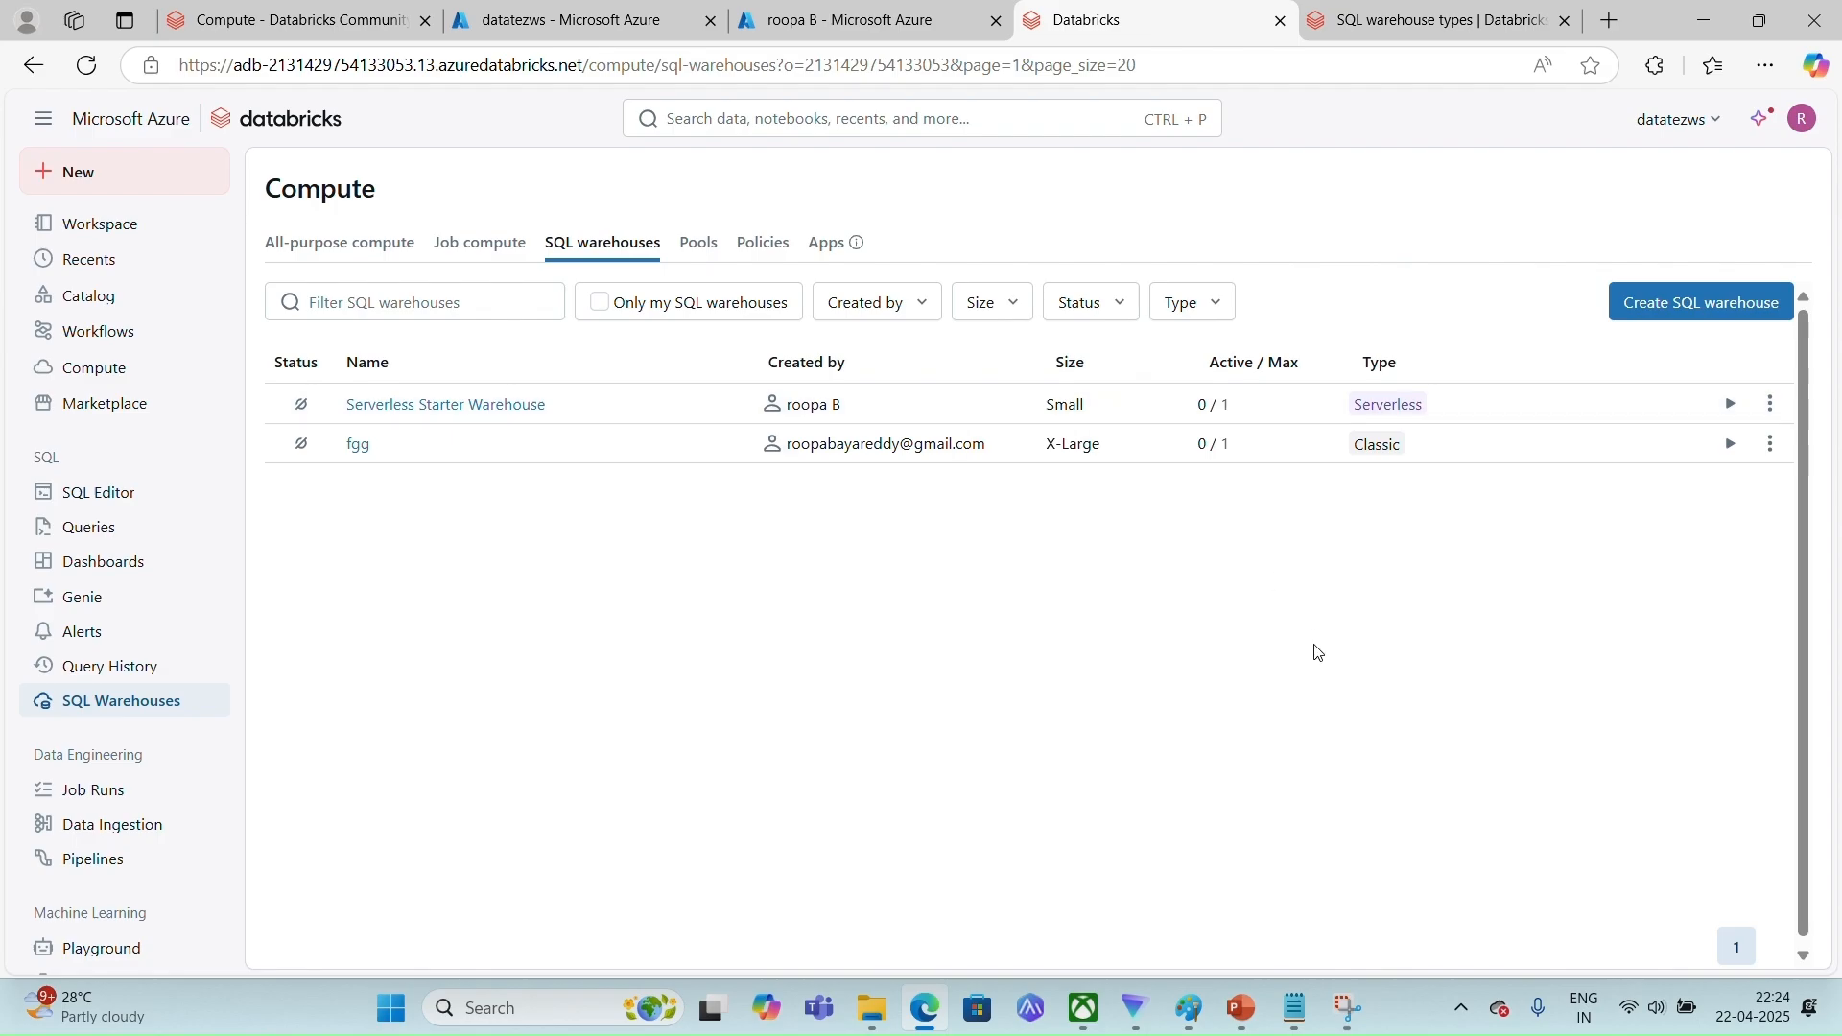
Switch to the PowerPoint slide show and underline the ad-hoc querying text on the Classic SQL Warehouse slide with the red pen.
left_click(1241, 1009)
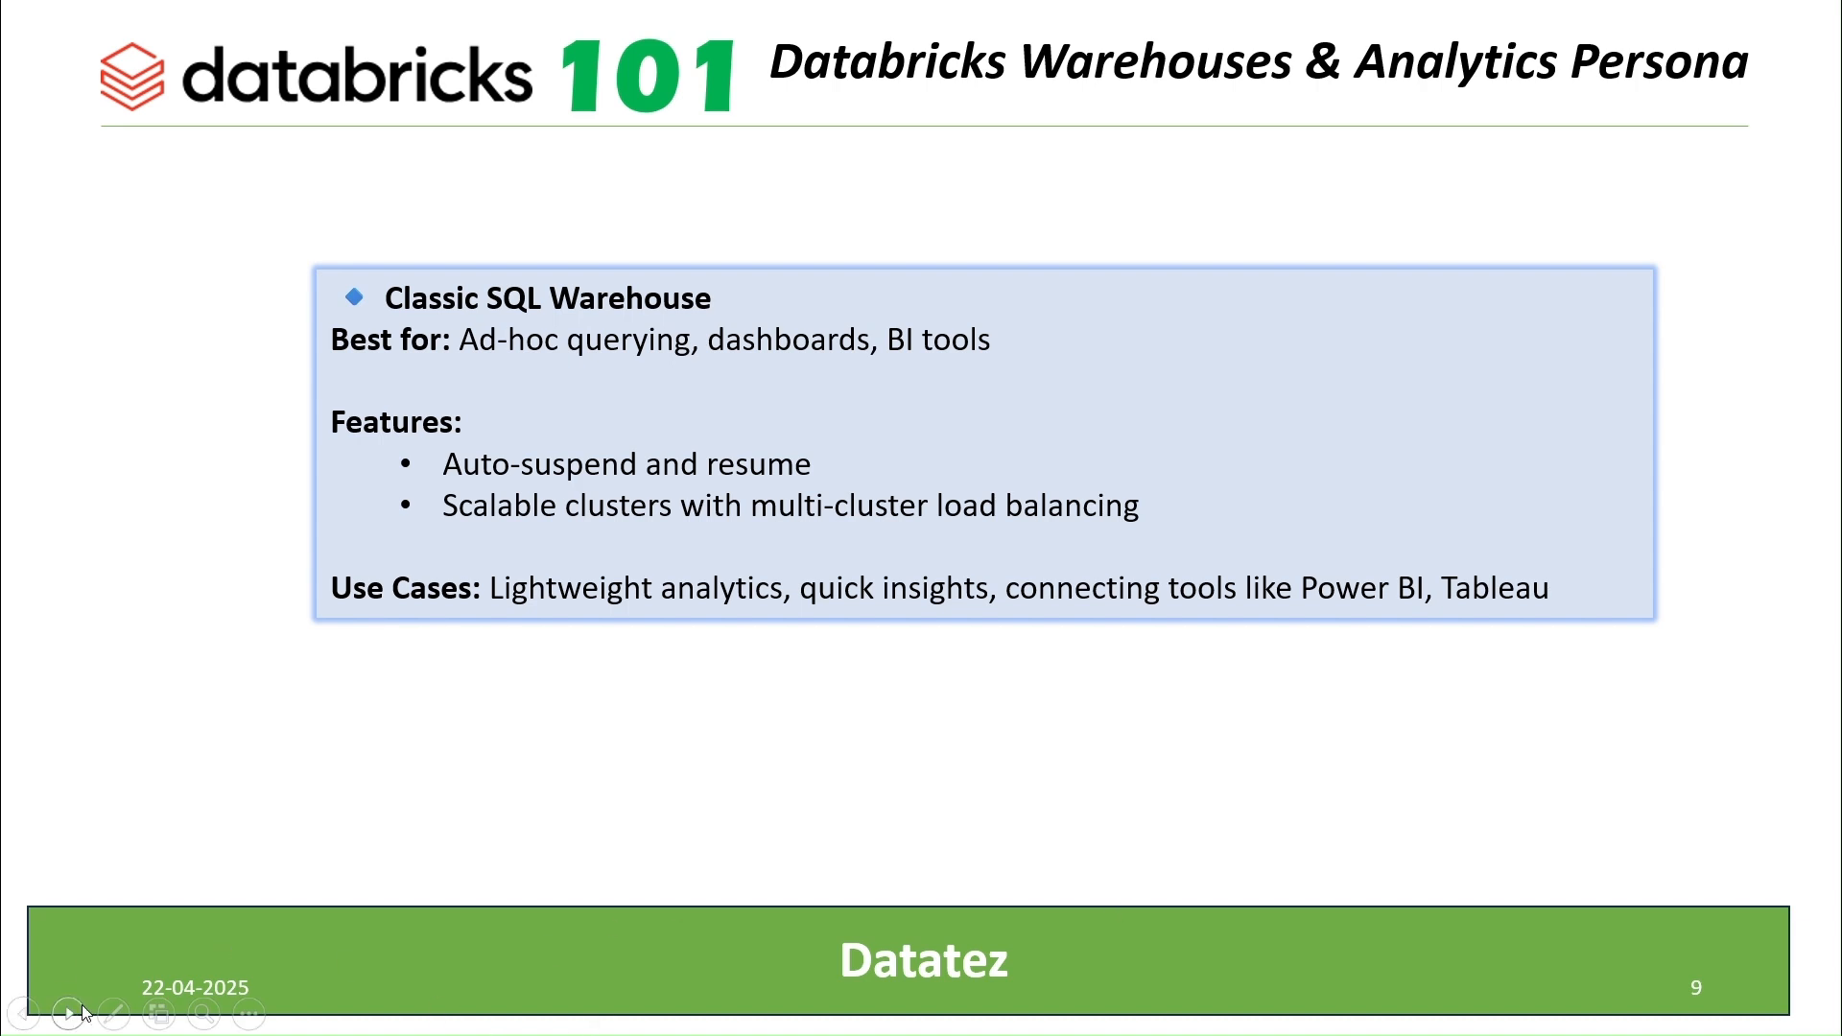
left_click(122, 1013)
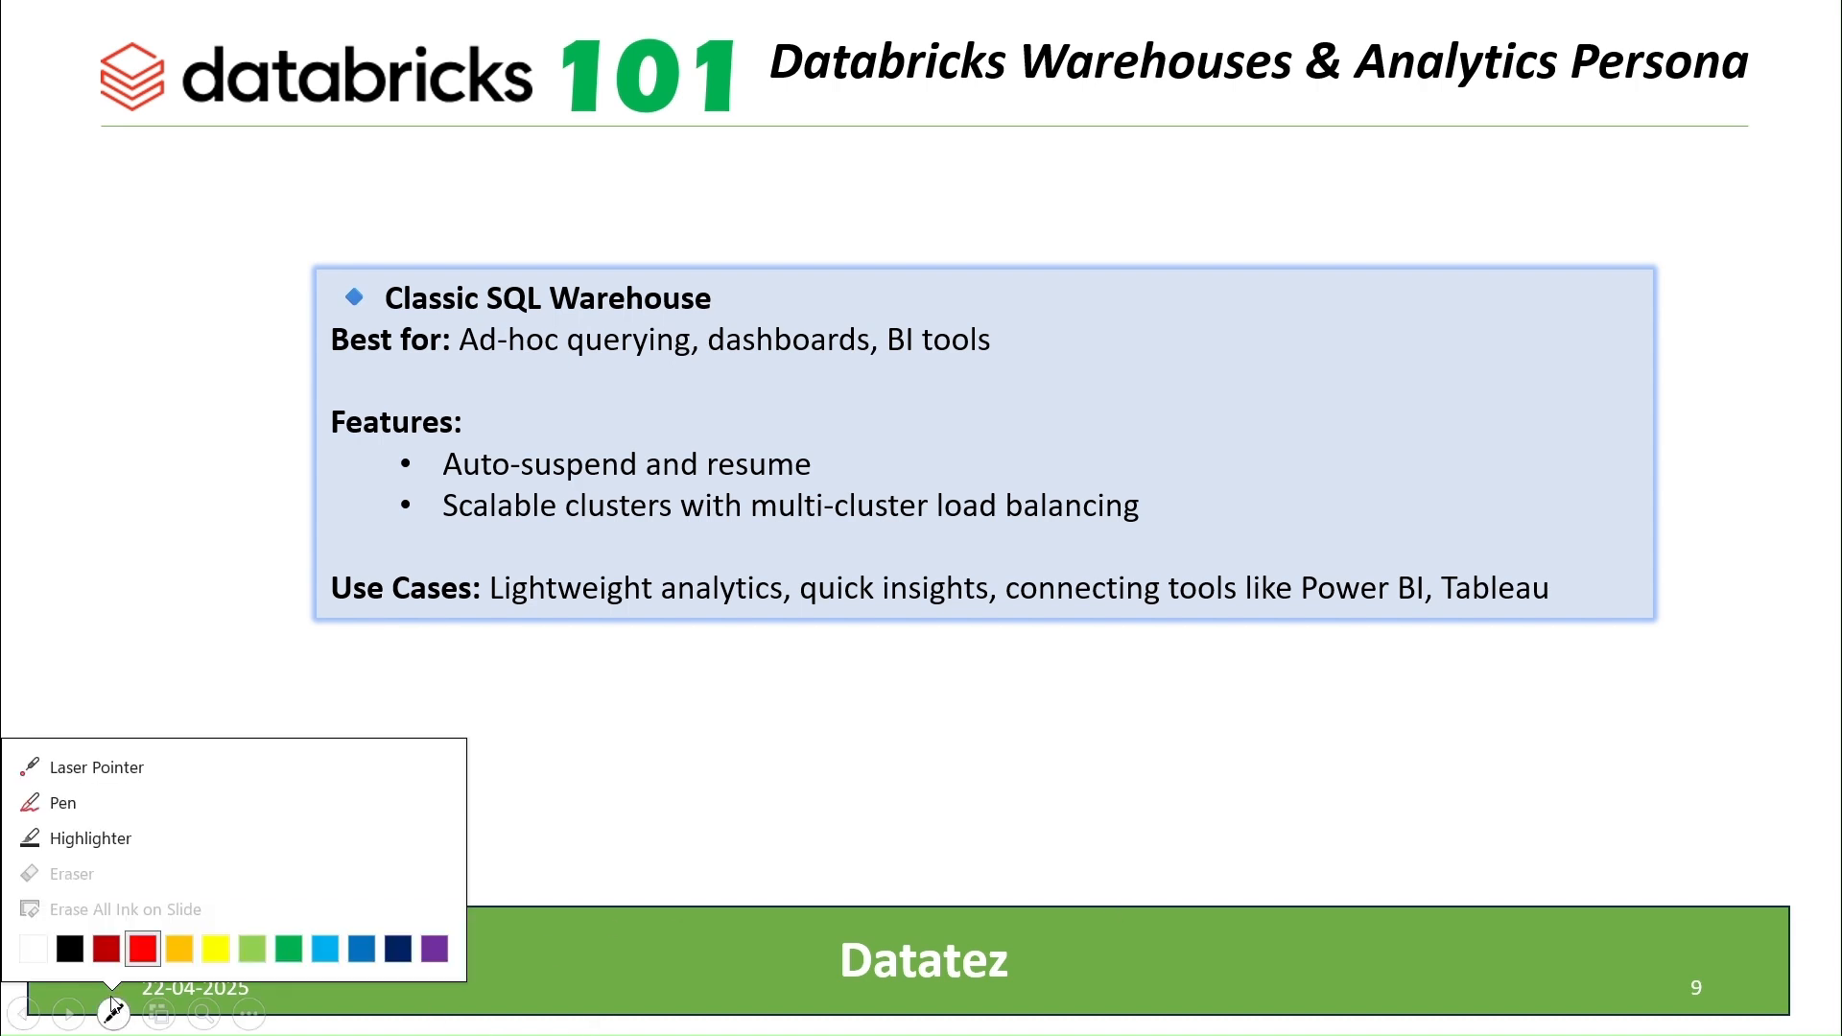
left_click(77, 806)
left_click_drag(499, 377, 614, 371)
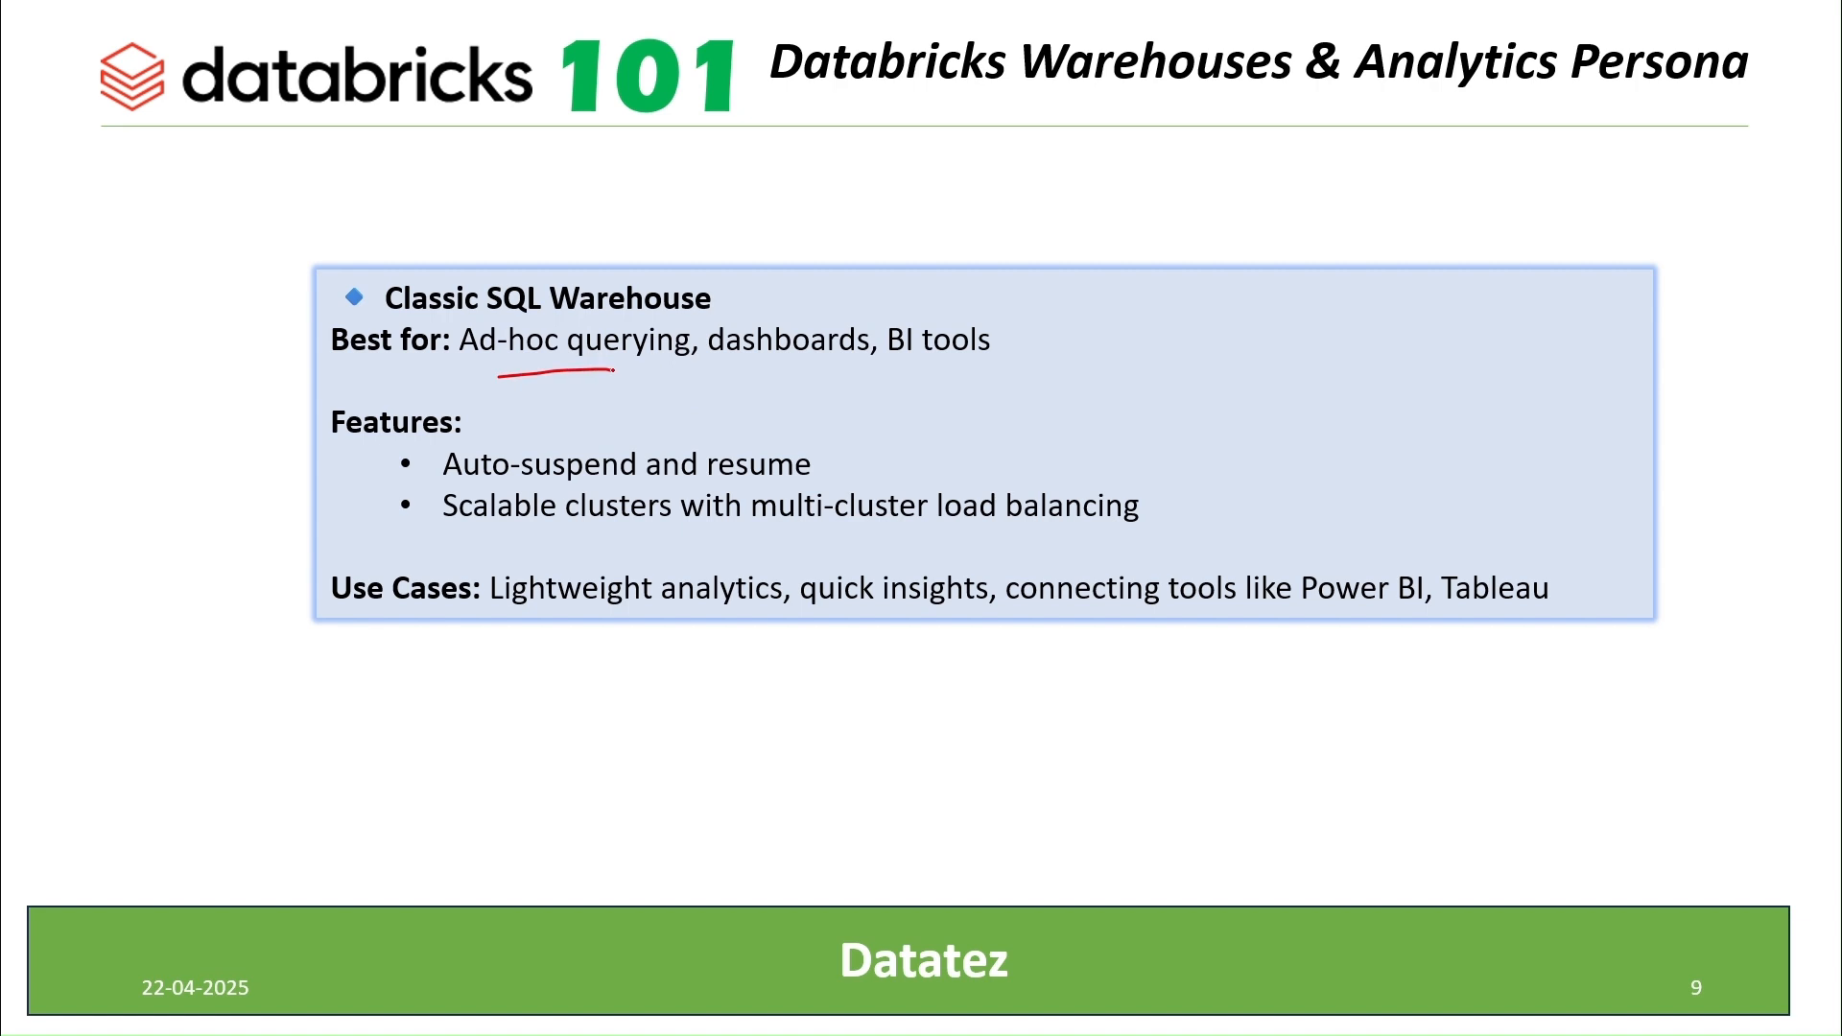
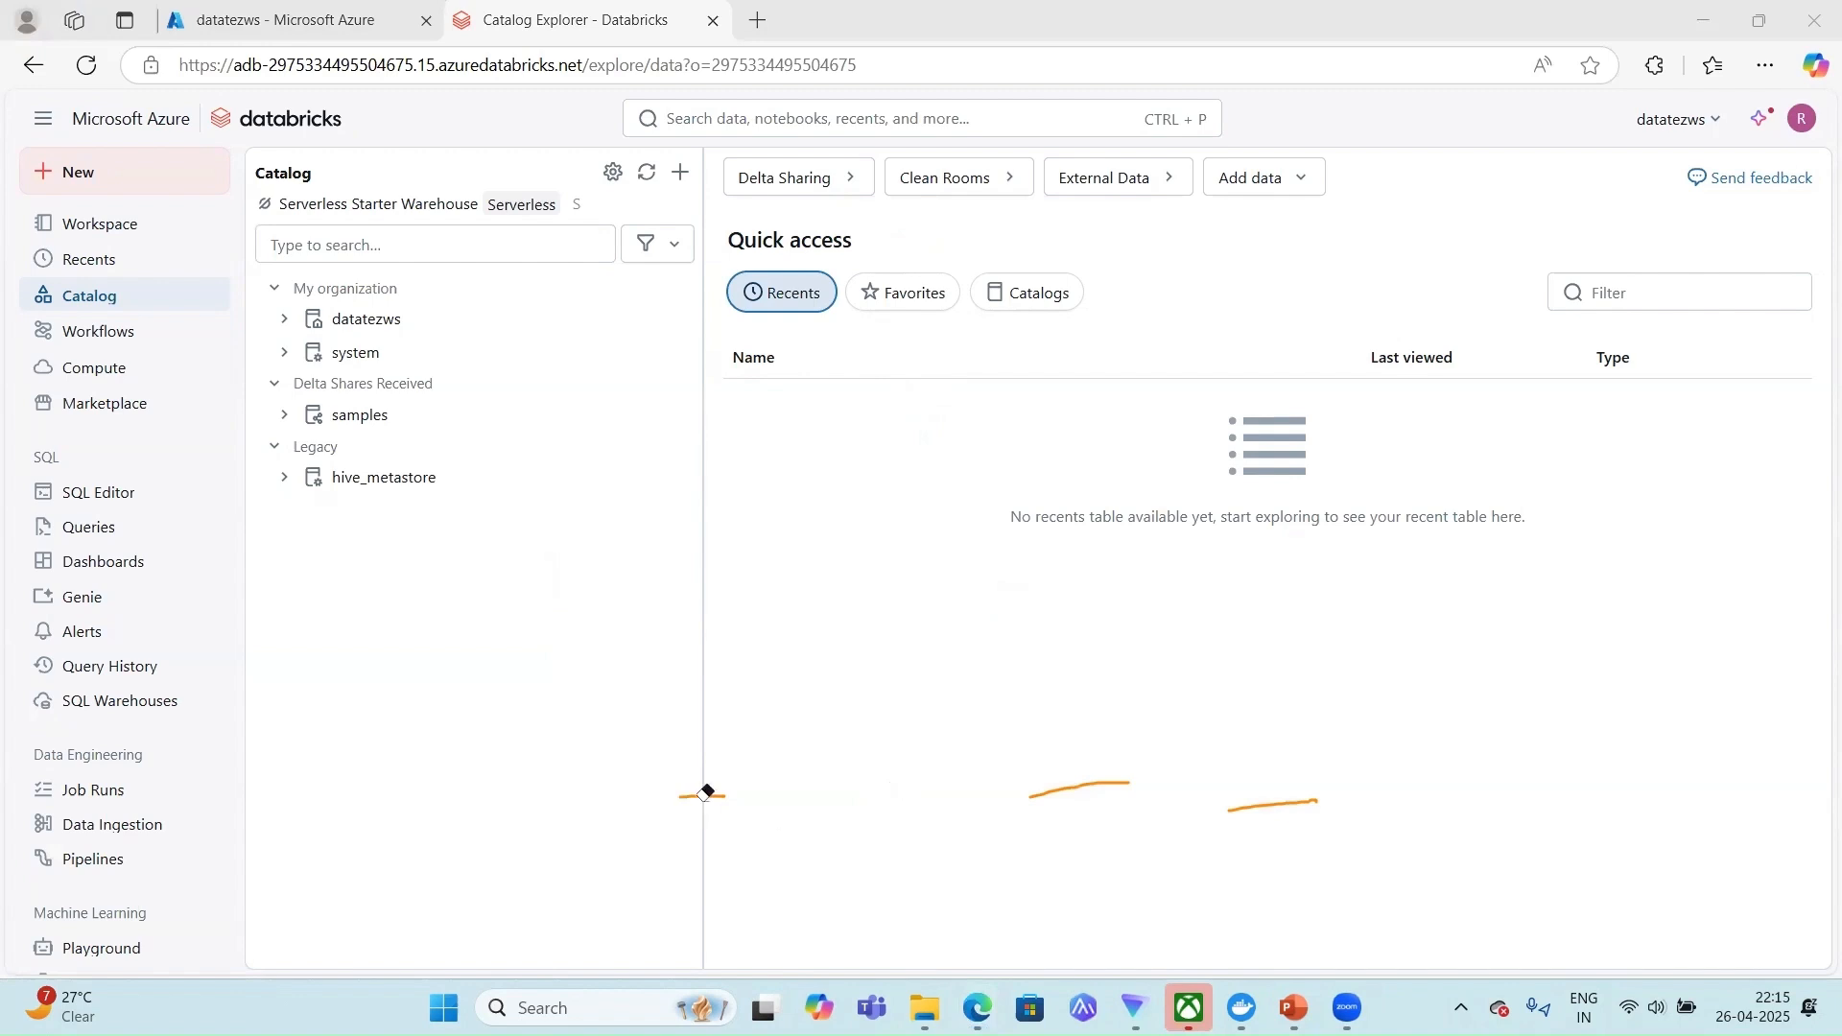
Erase the three orange annotation strokes over the Catalog page and stamp a green check mark beside Pipelines.
left_click(707, 796)
left_click(1132, 785)
left_click(1321, 804)
left_click(255, 875)
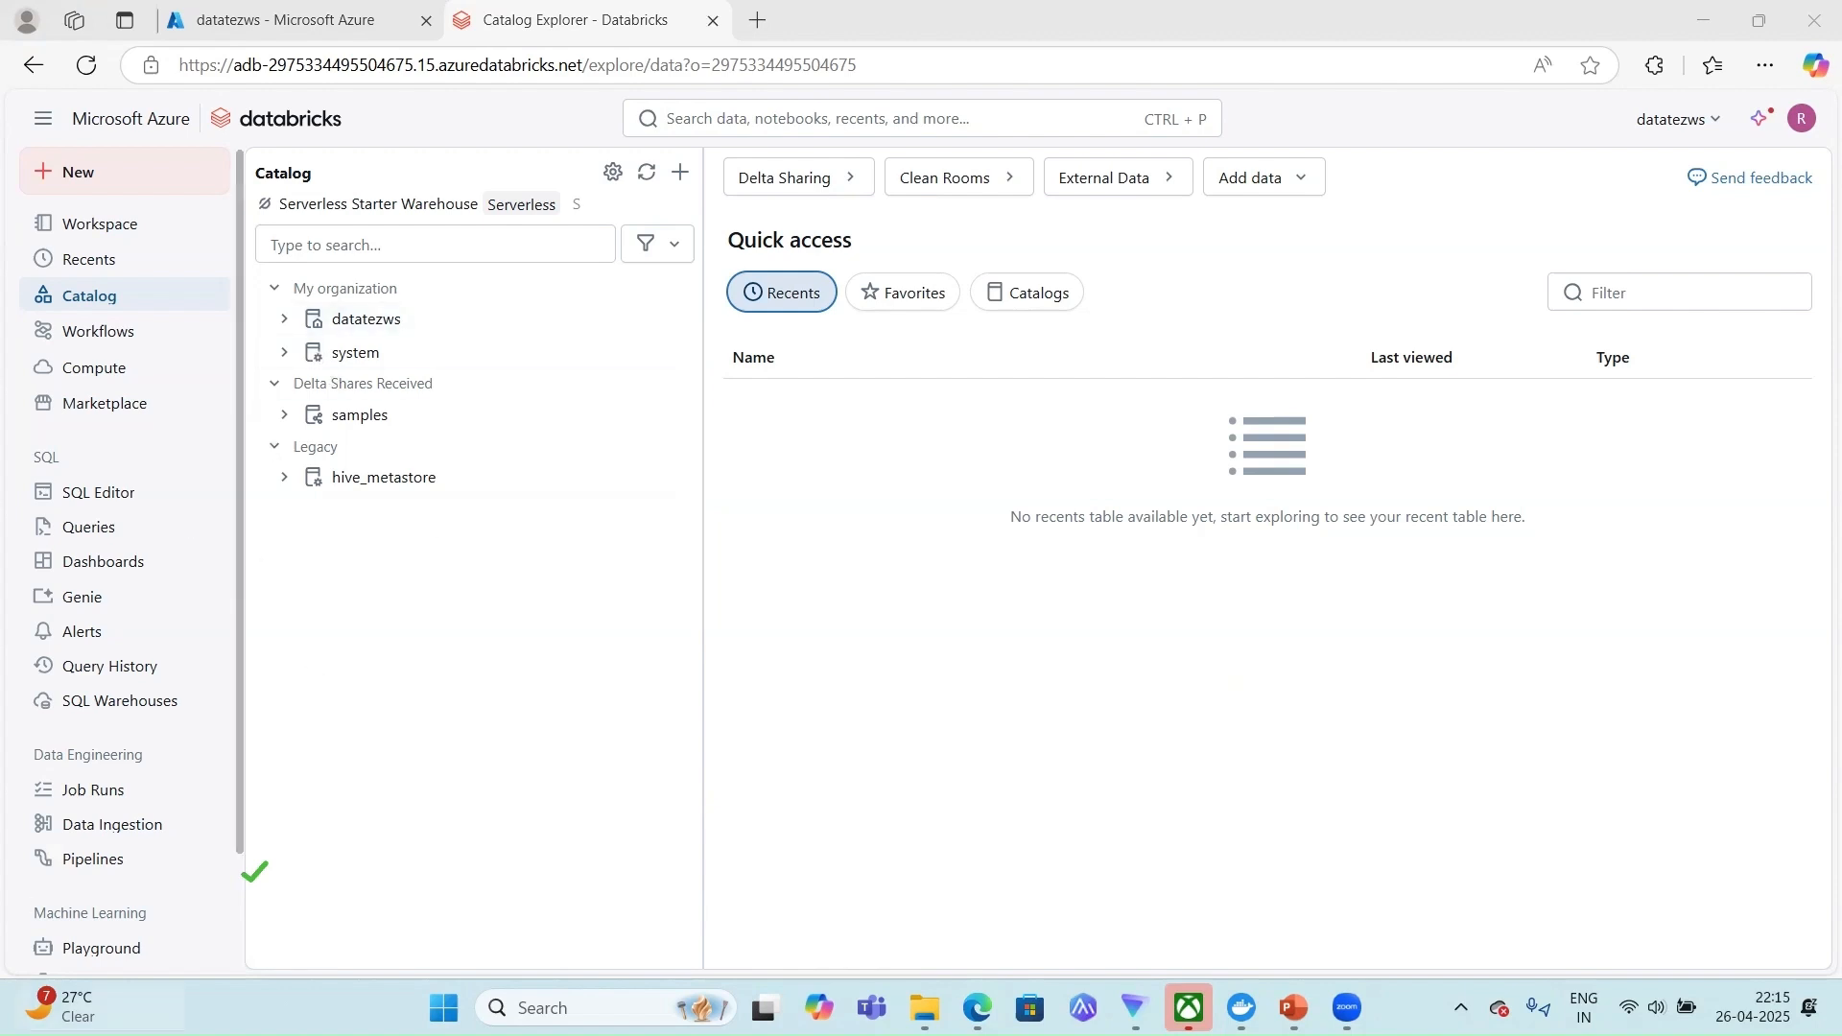
Open Delta Sharing from the catalog and review the data shared with and by the organization.
mouse_move(26, 594)
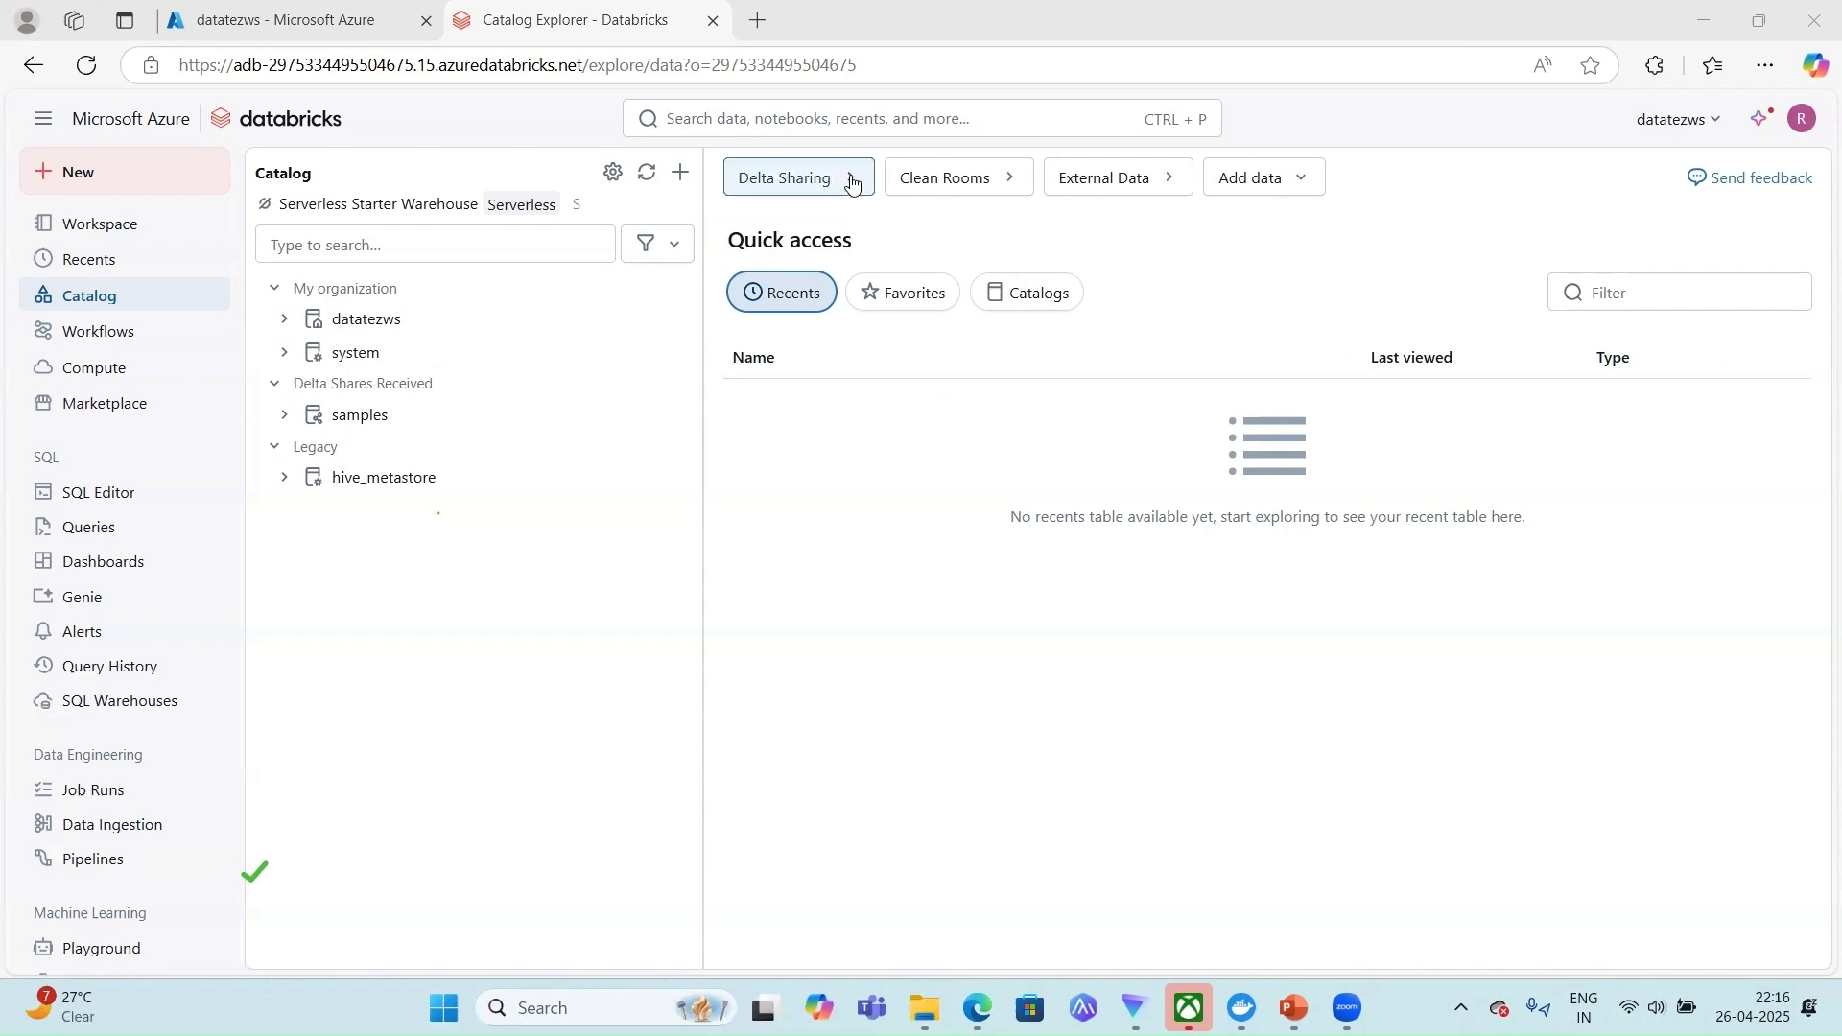
left_click(852, 187)
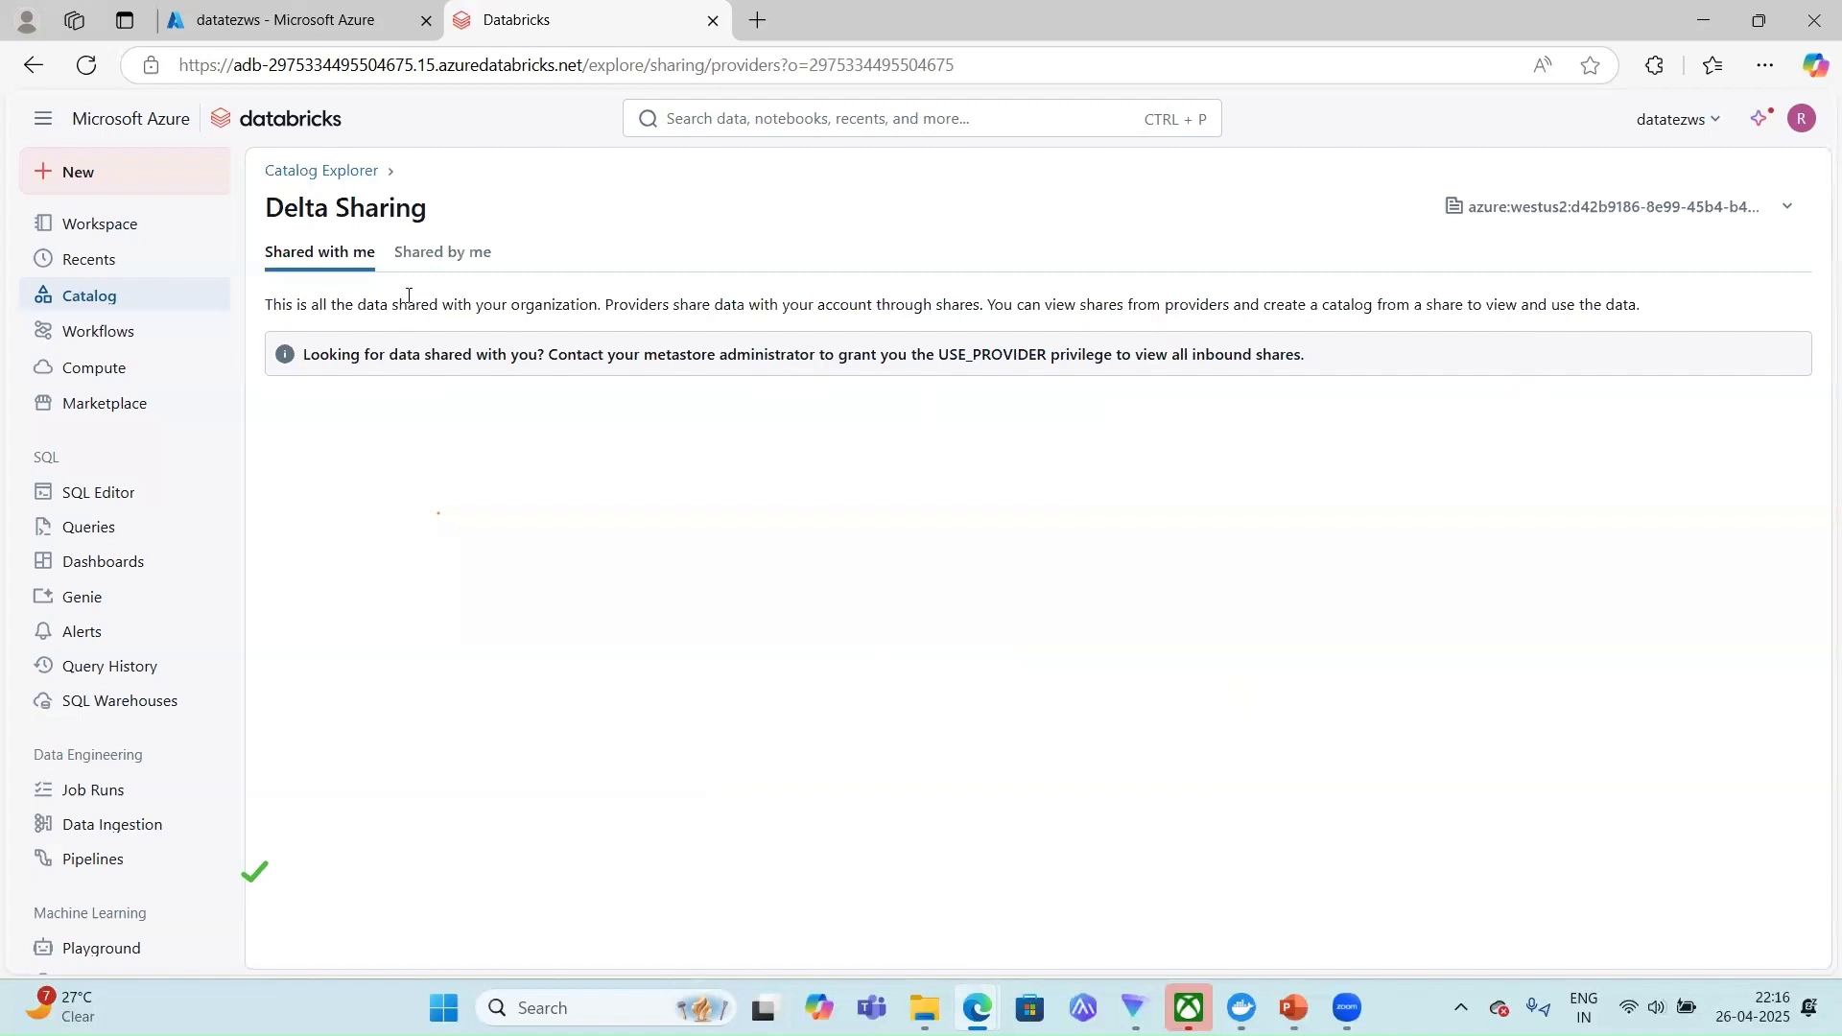
left_click(471, 255)
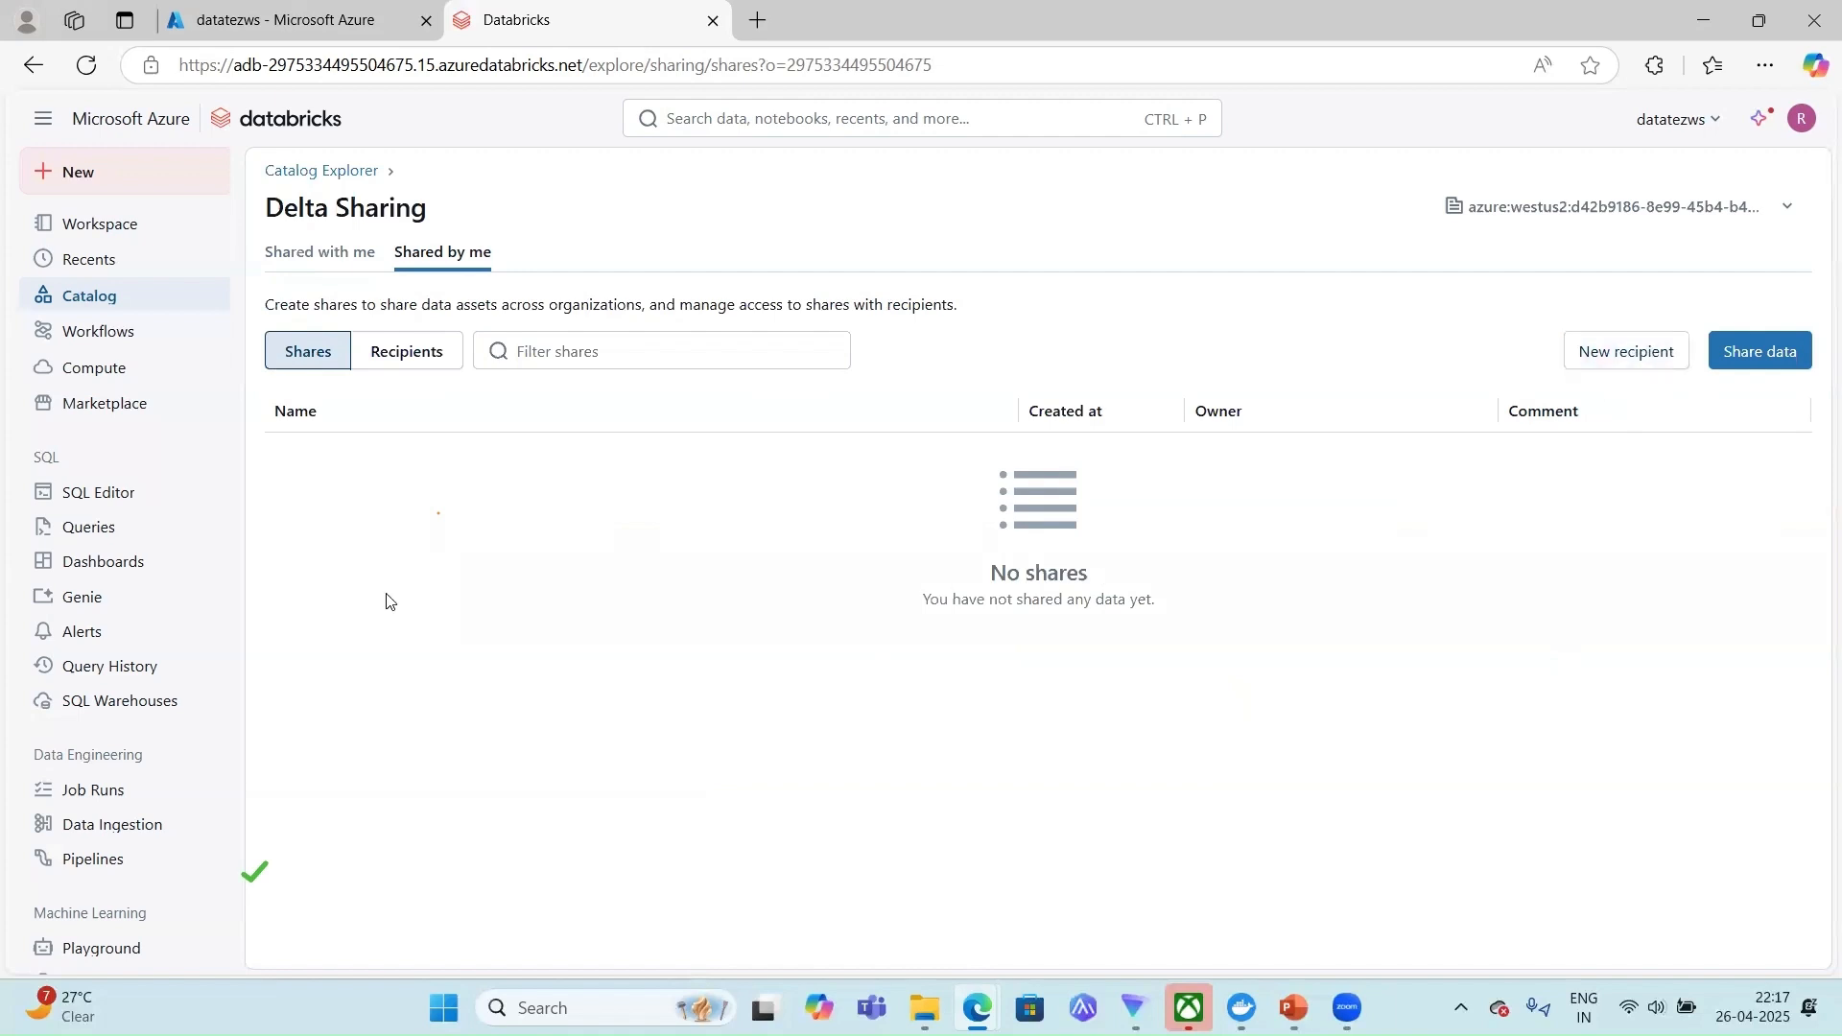
Return to Catalog Explorer and examine the external data's existing external locations and storage credentials.
left_click(324, 173)
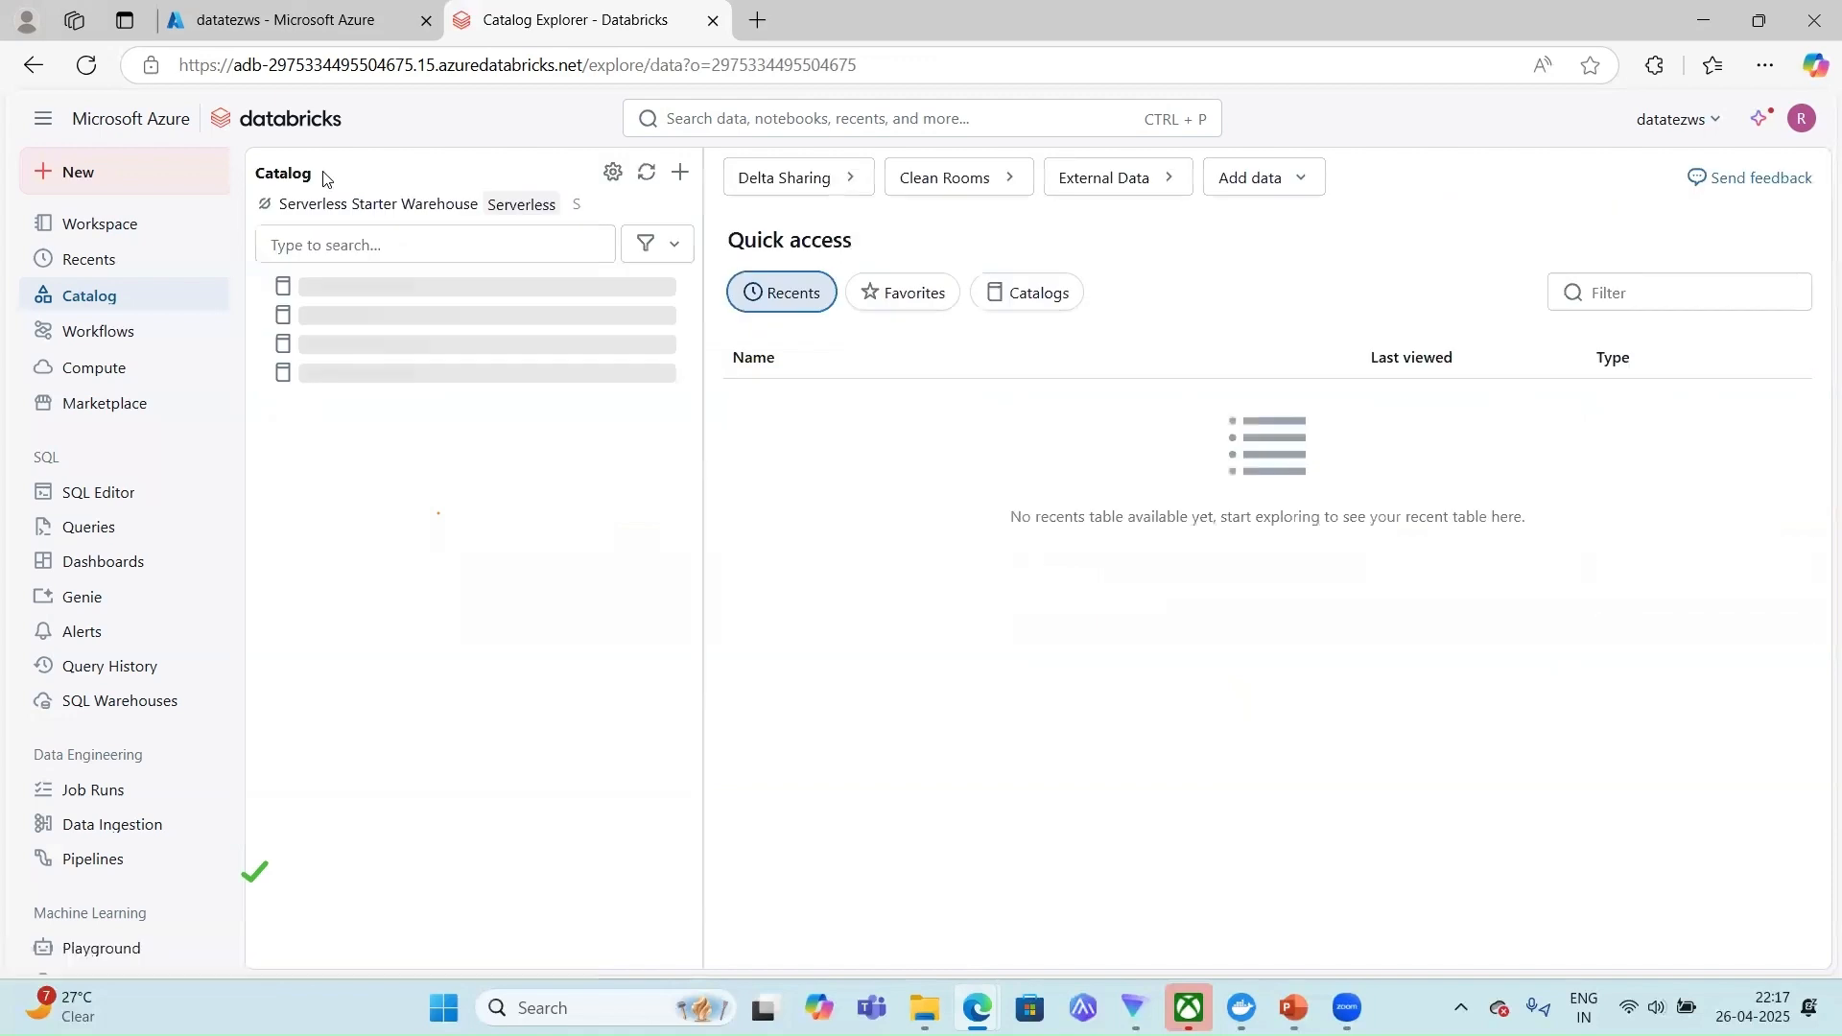
left_click(1171, 180)
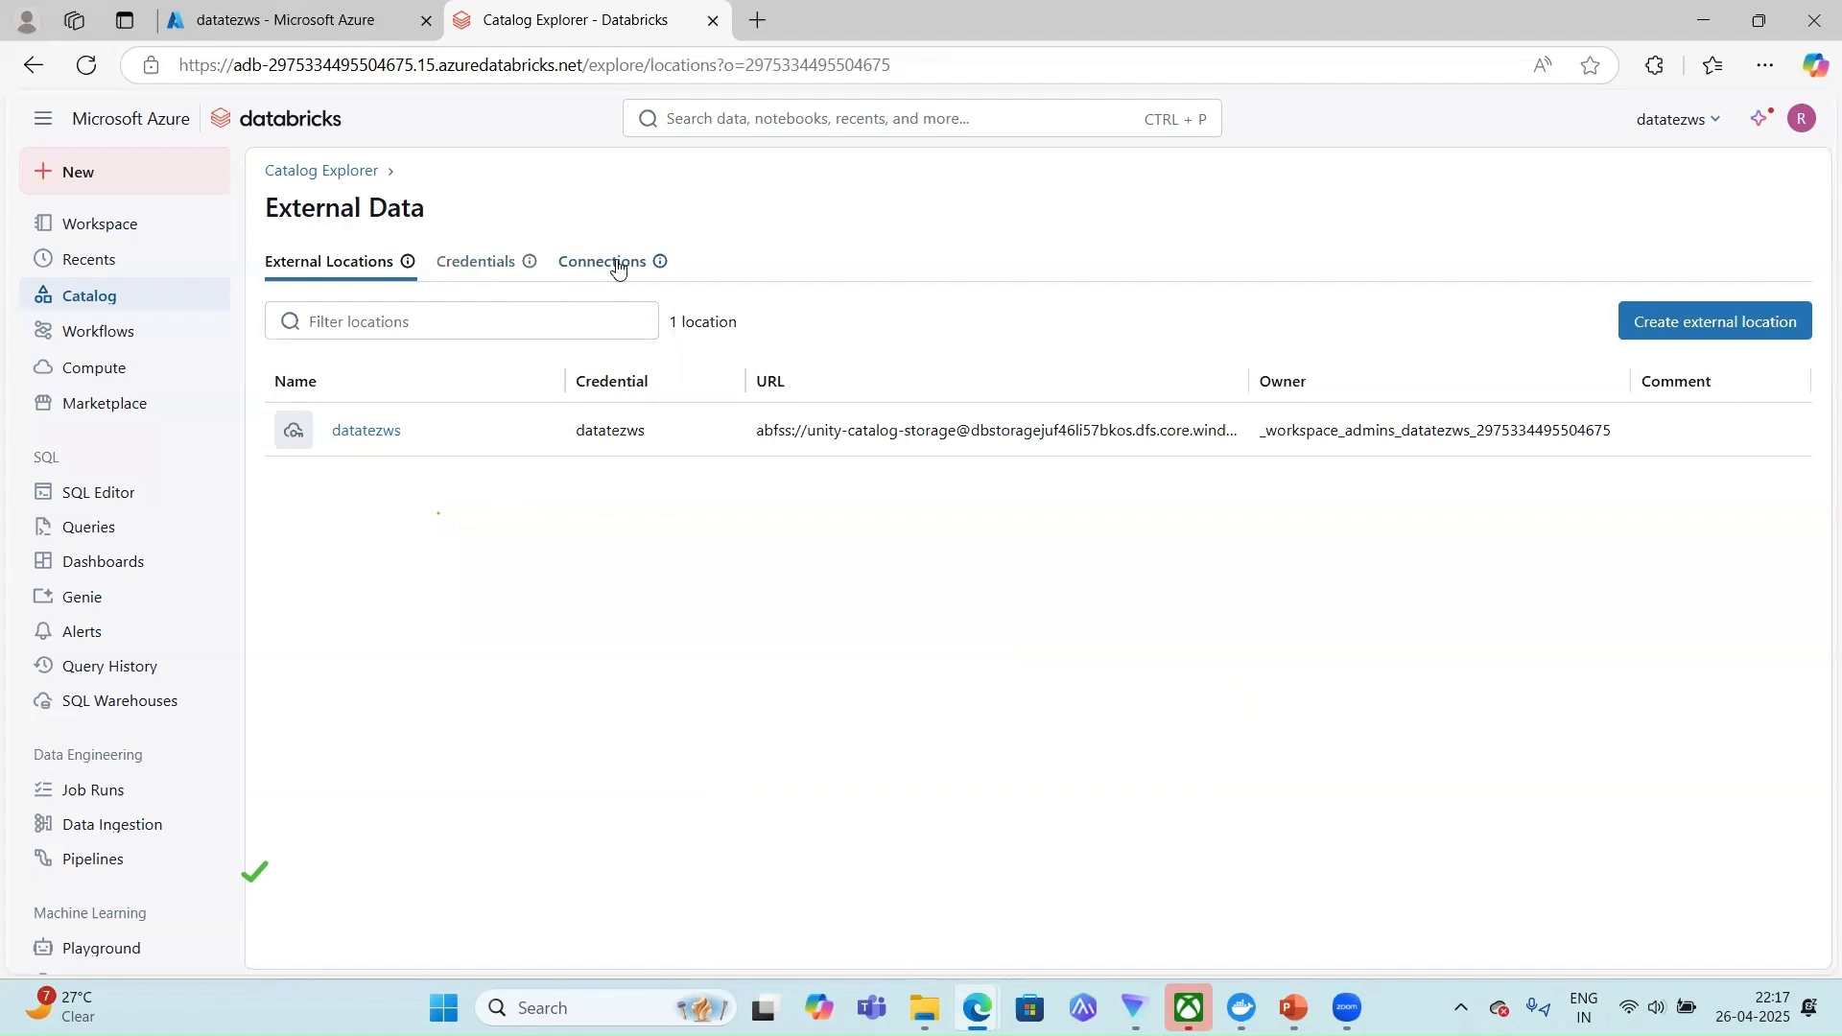
left_click(486, 269)
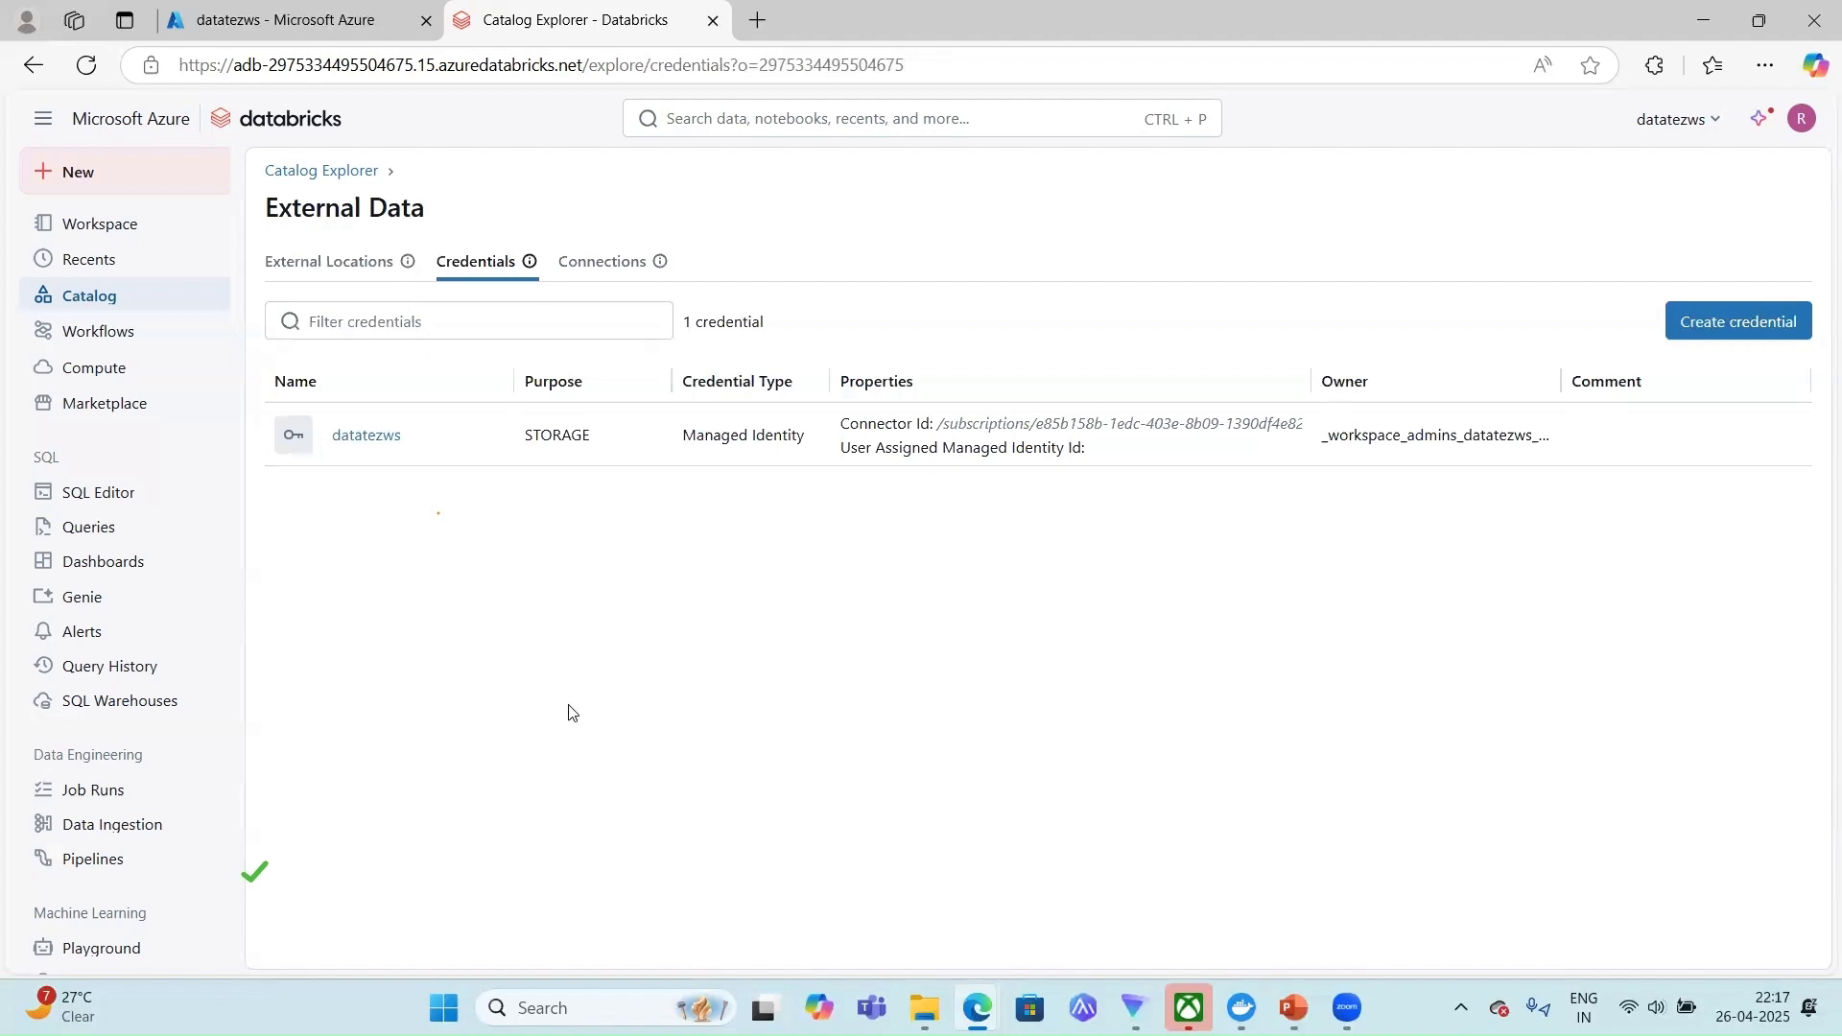
Review the new external location form and its storage credential choices, and return to the External Data page without creating anything.
left_click(352, 269)
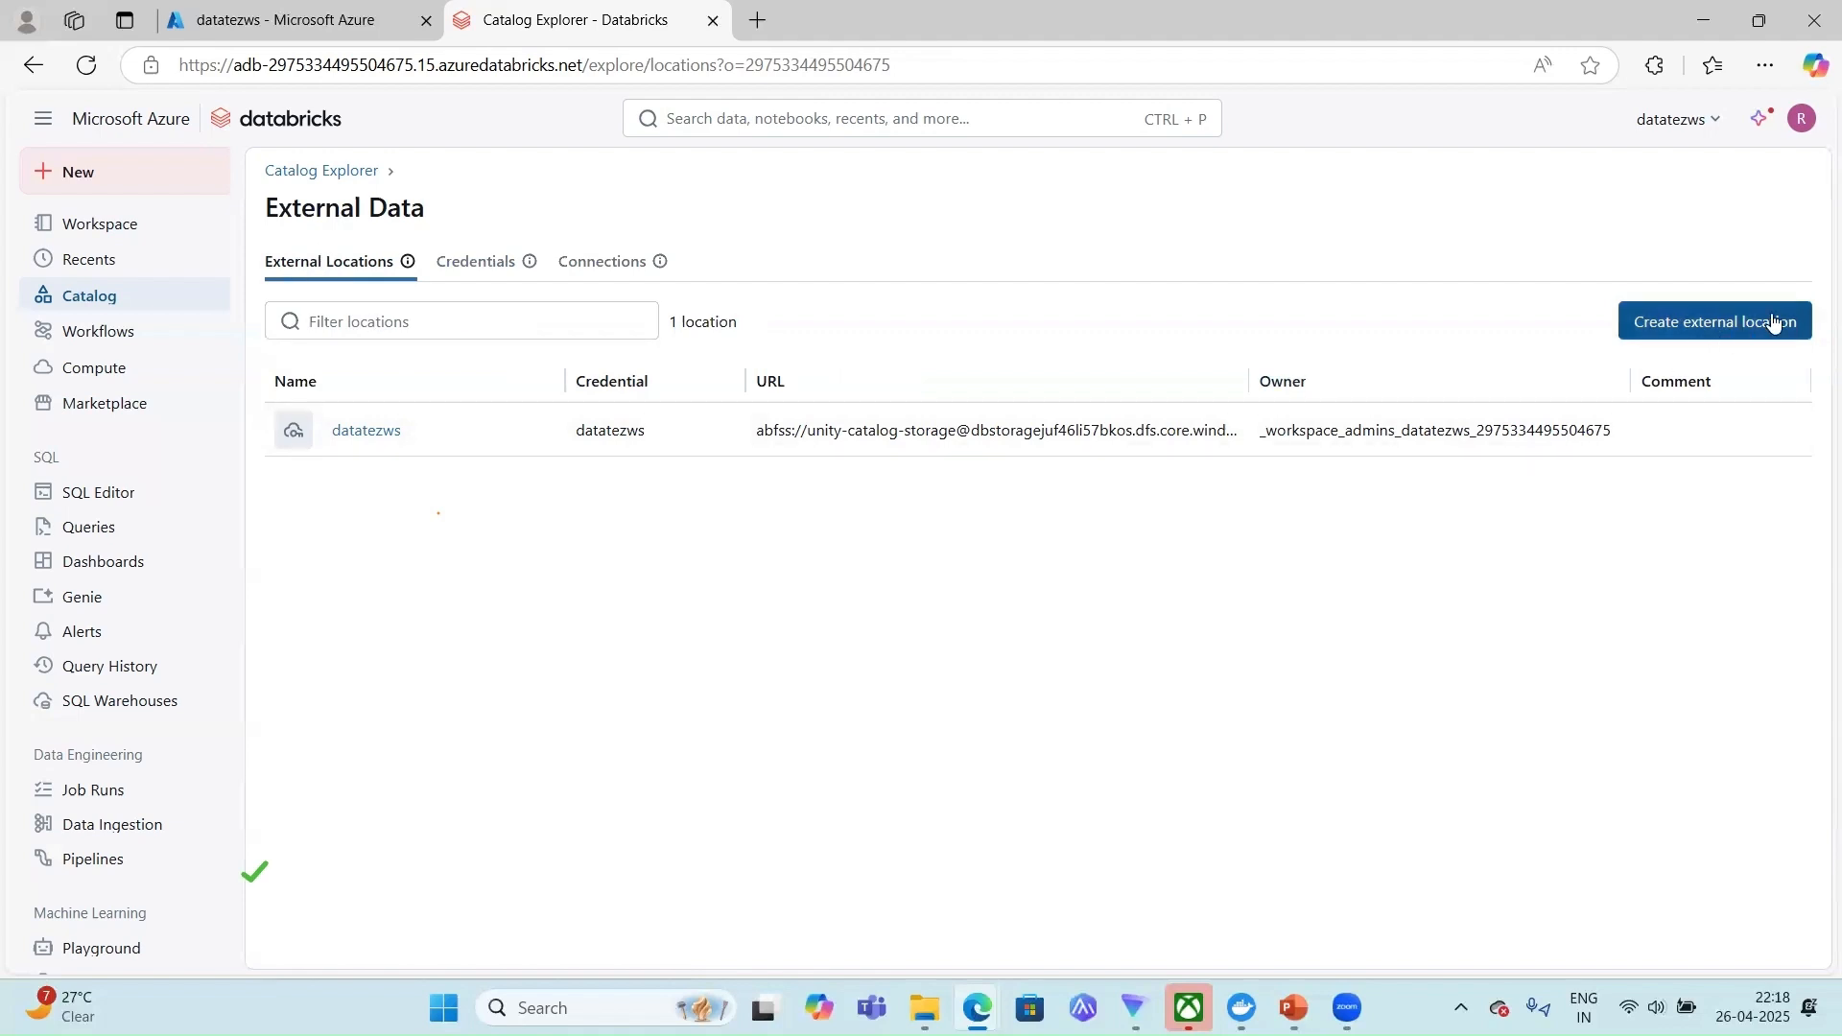
left_click(1733, 332)
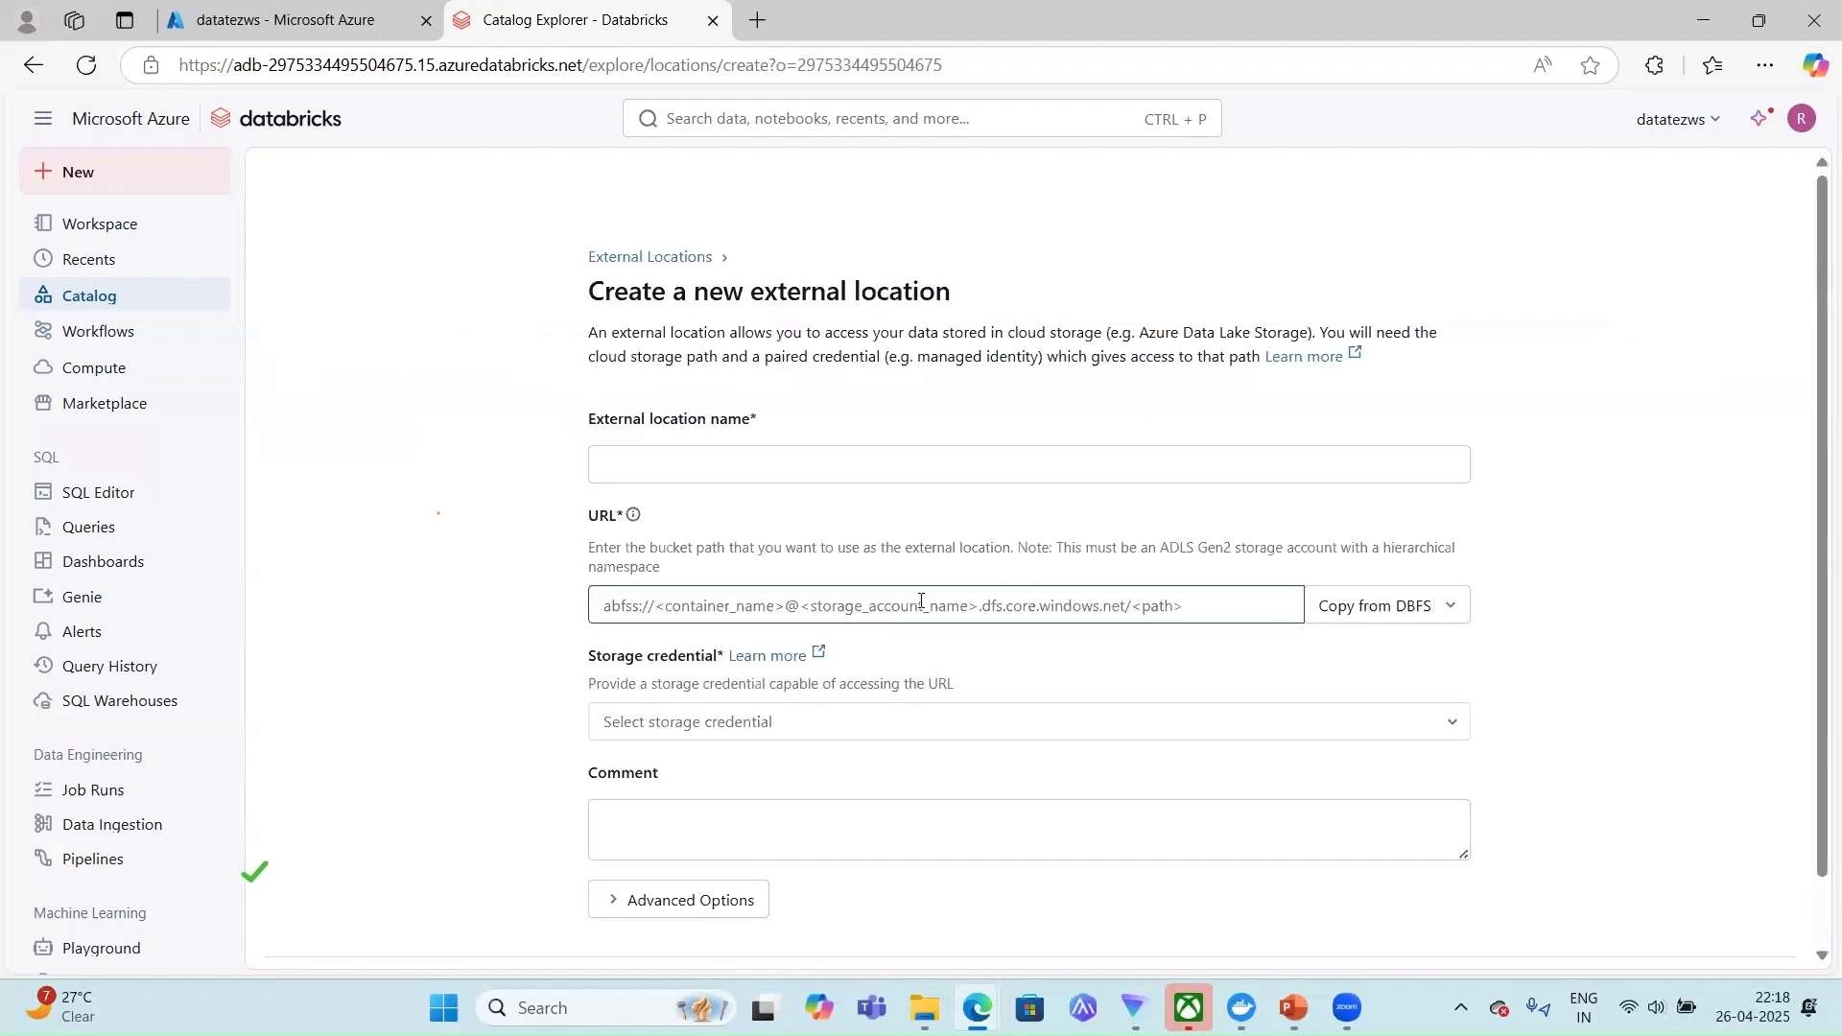
left_click(644, 725)
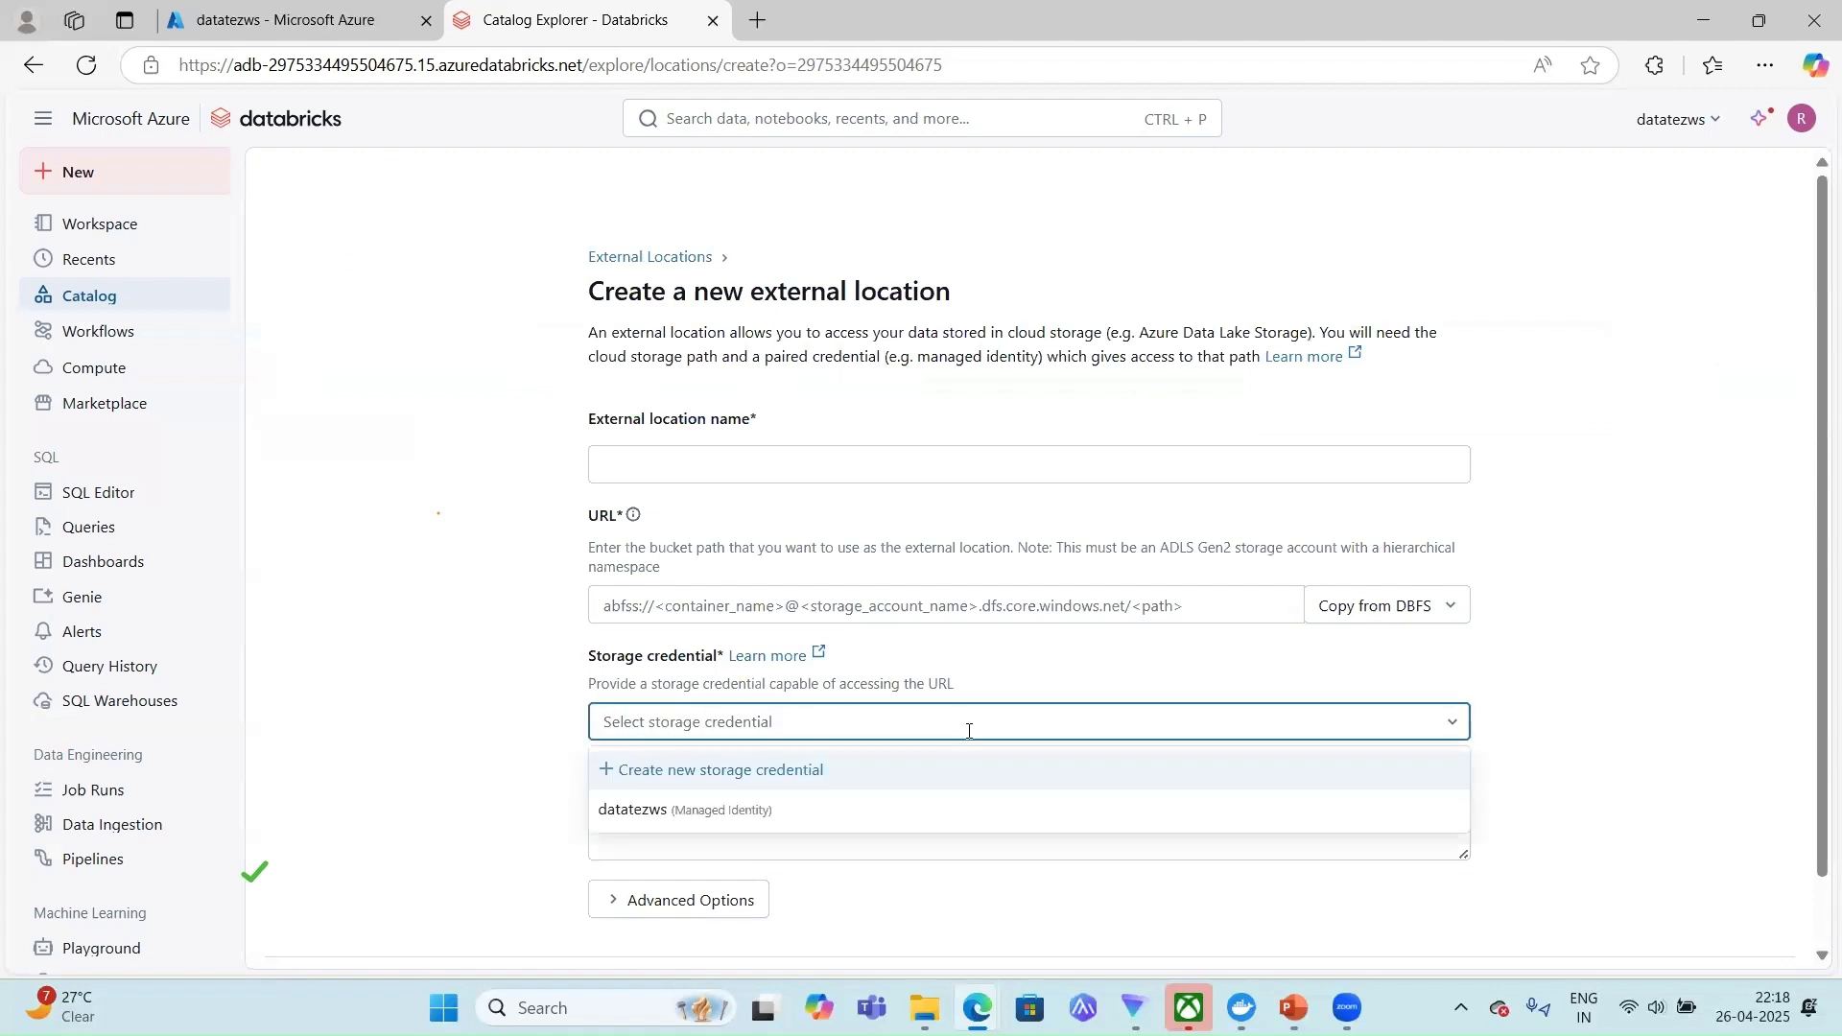
left_click(33, 68)
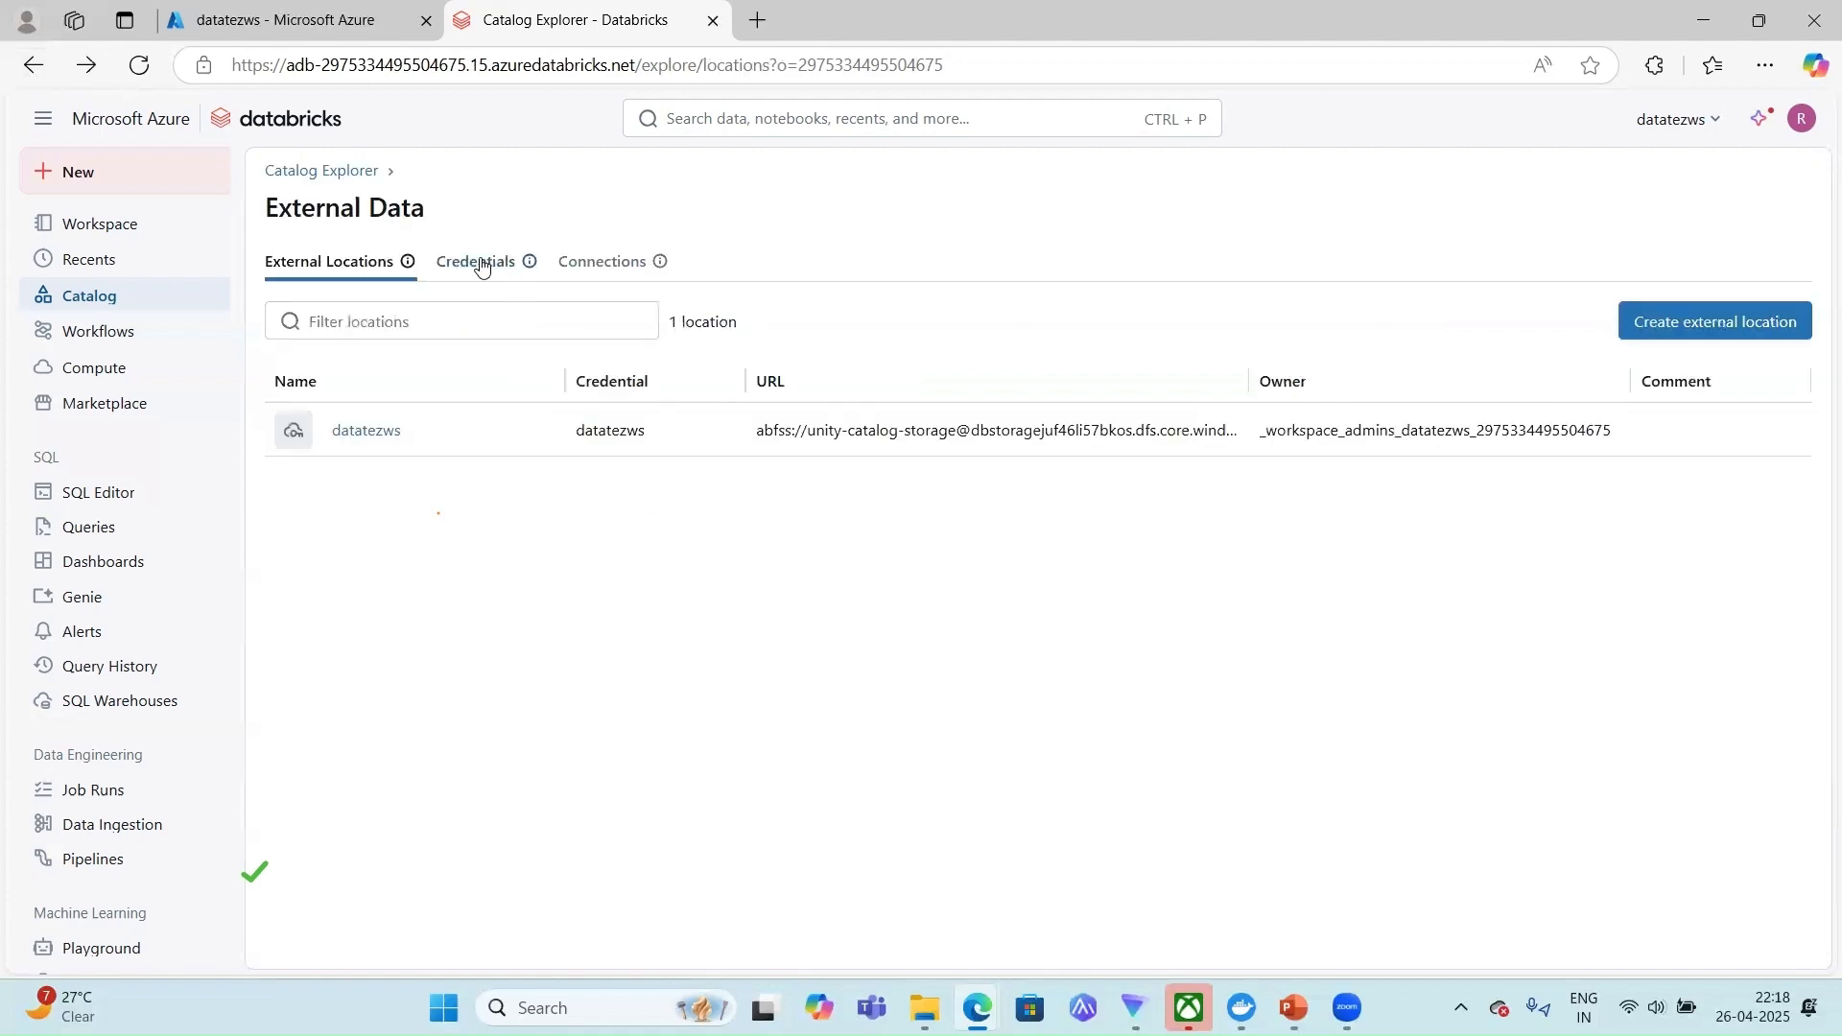
Review the external data connections and the connection setup form, cancel the setup and return to Catalog Explorer.
left_click(602, 265)
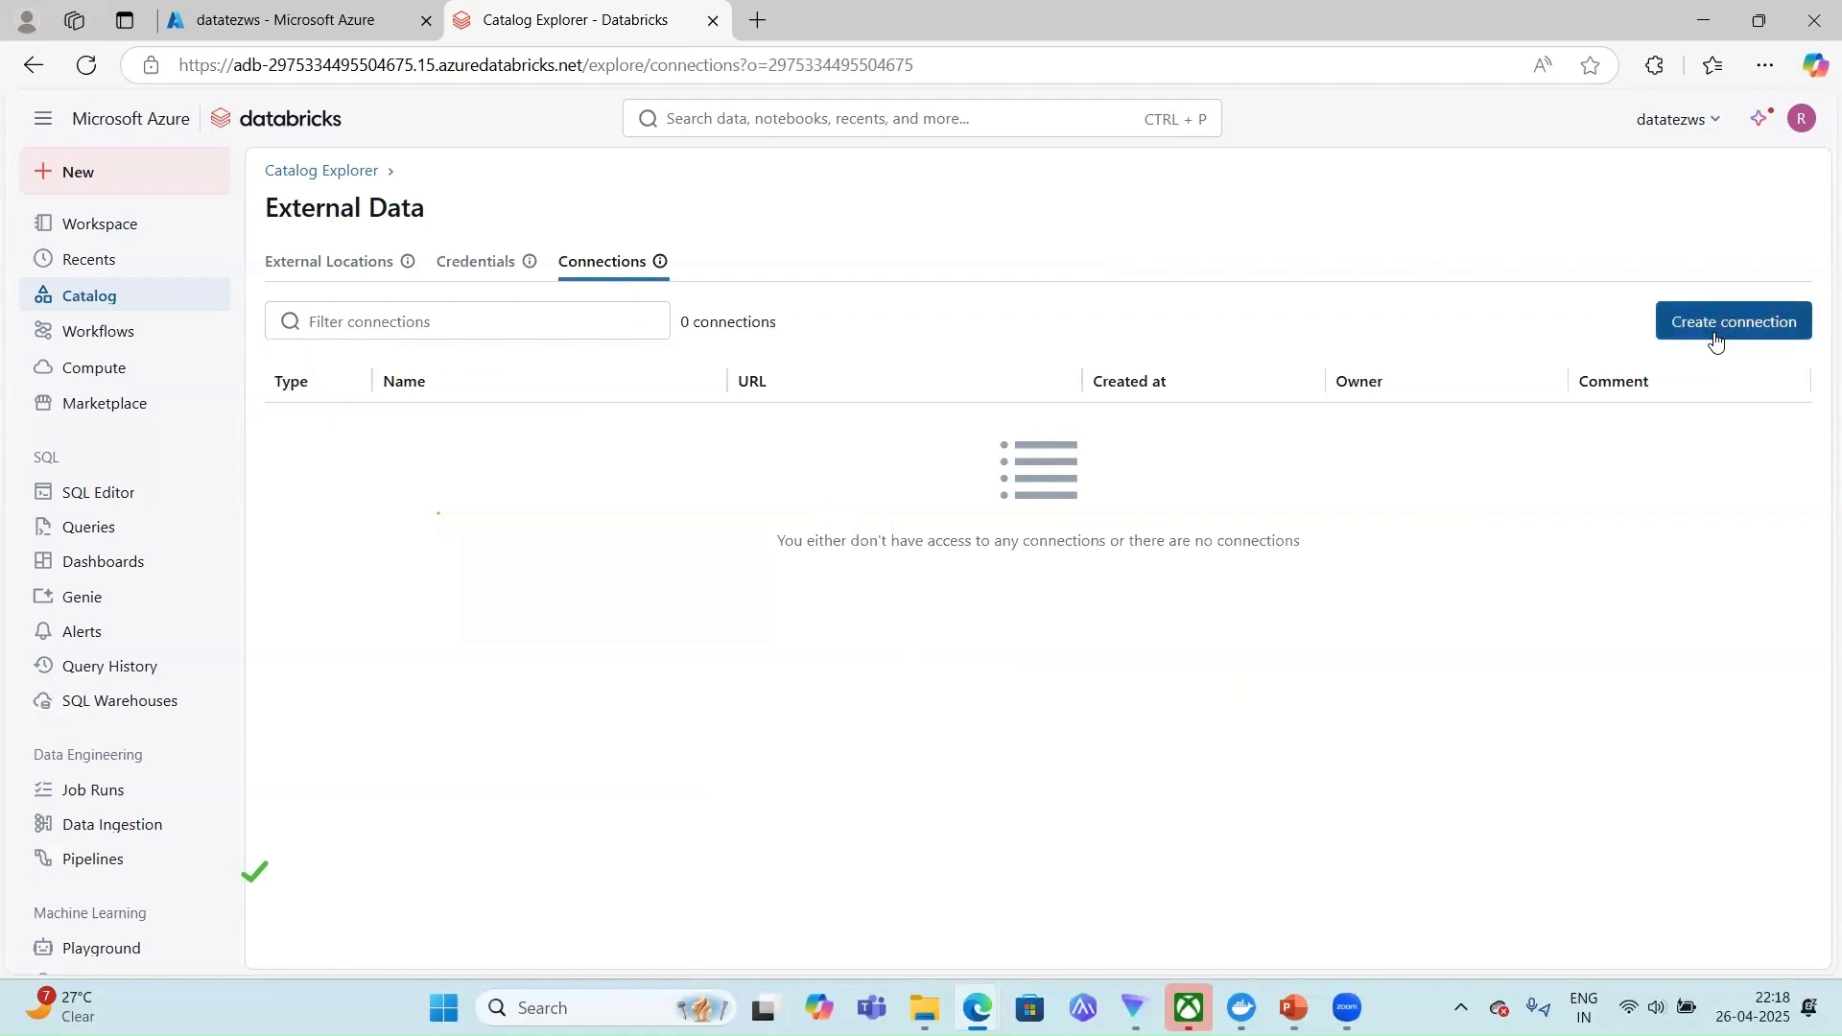
left_click(1711, 334)
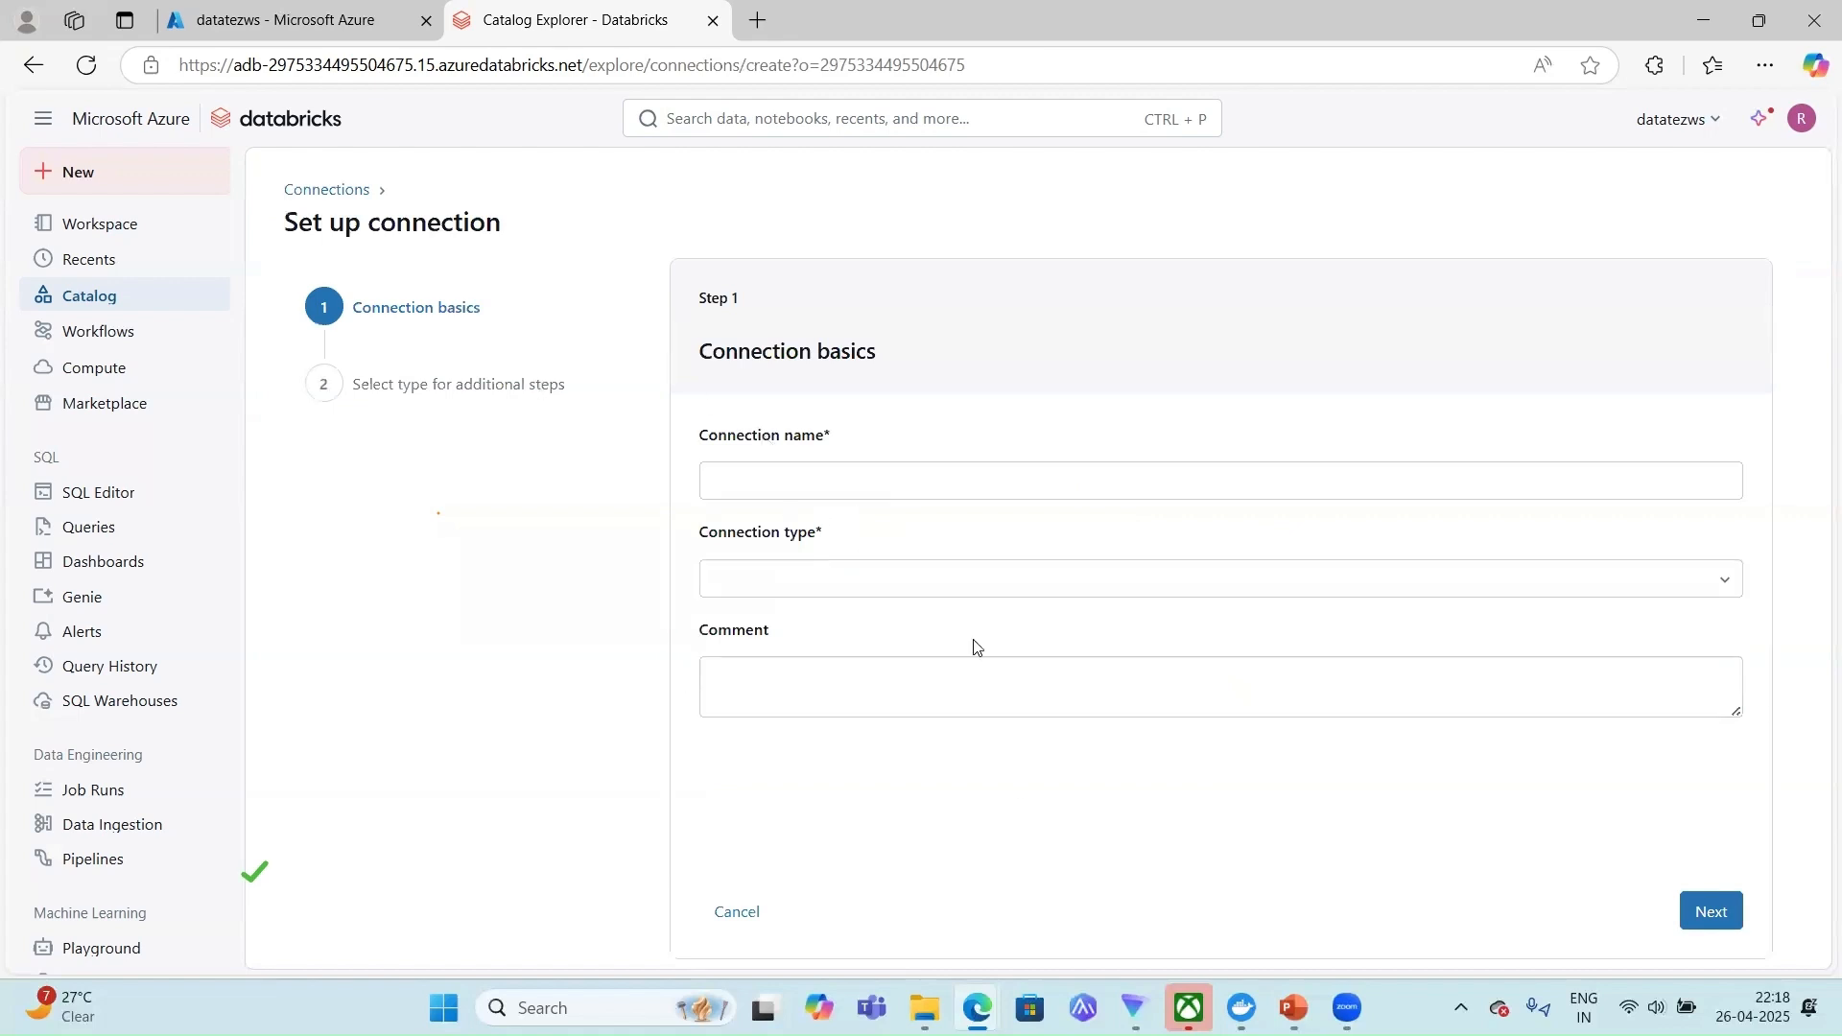
left_click(750, 916)
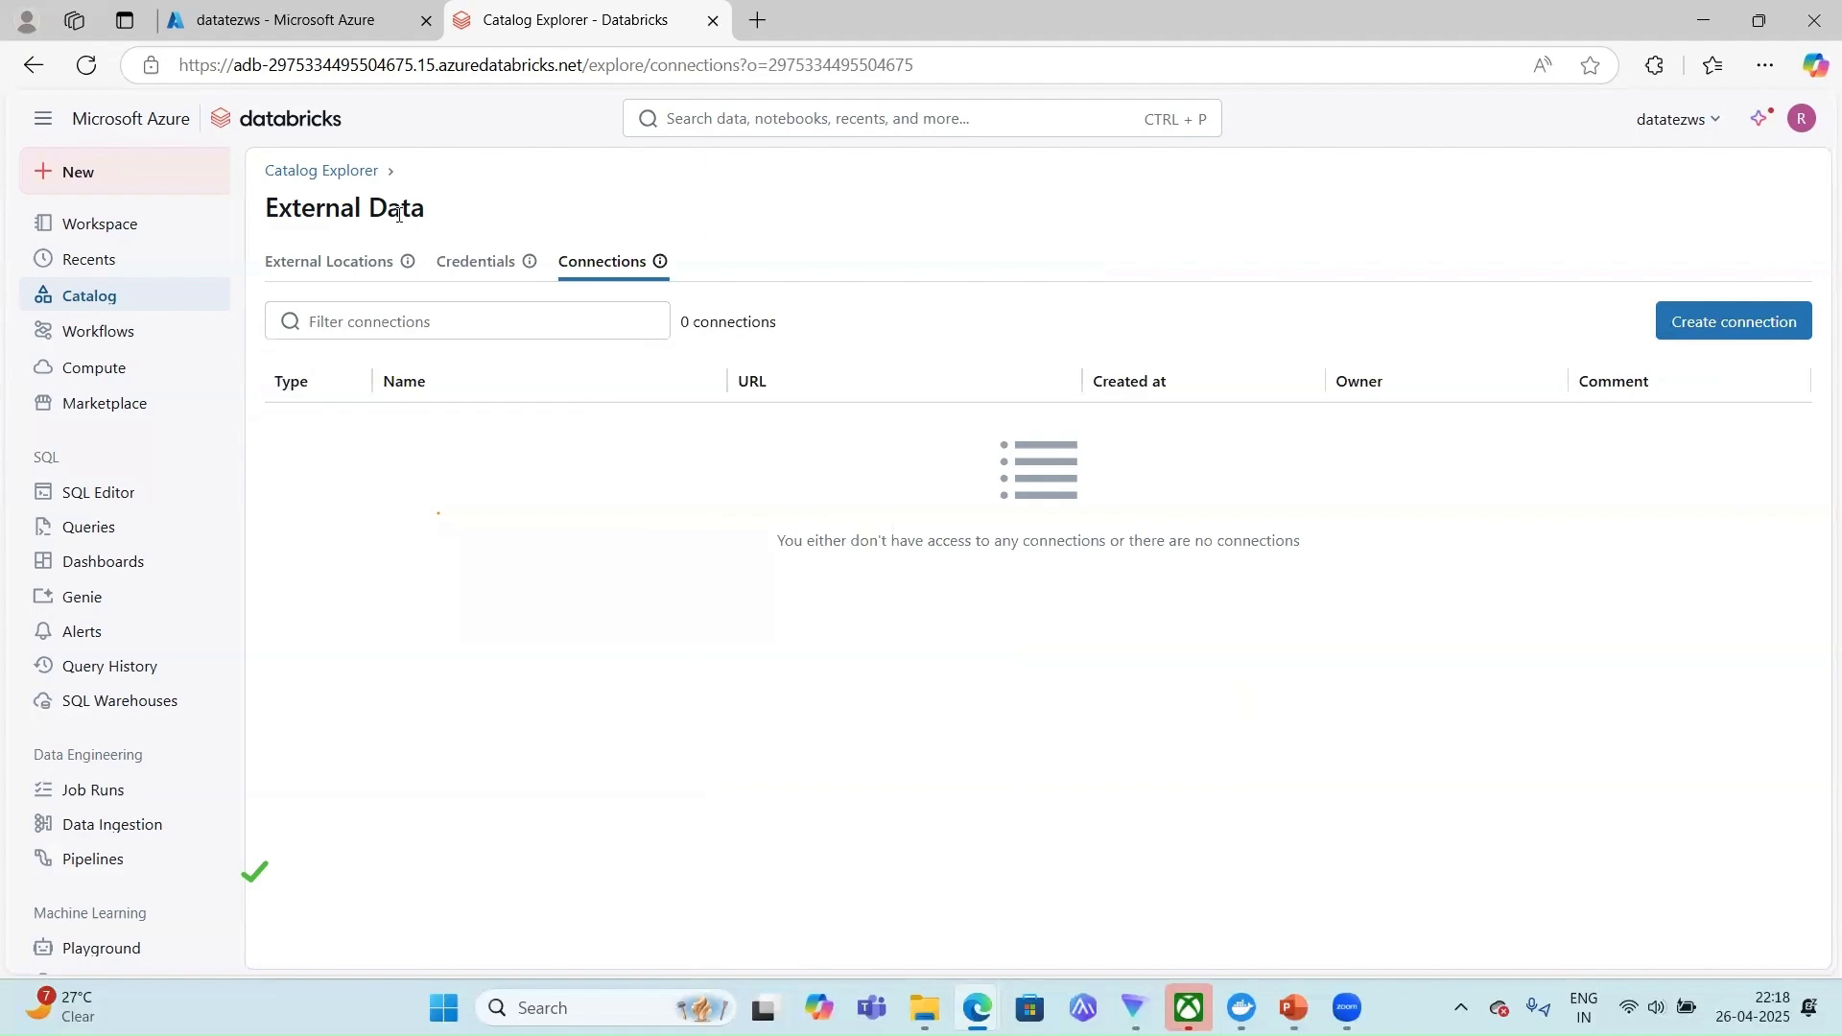
left_click(322, 172)
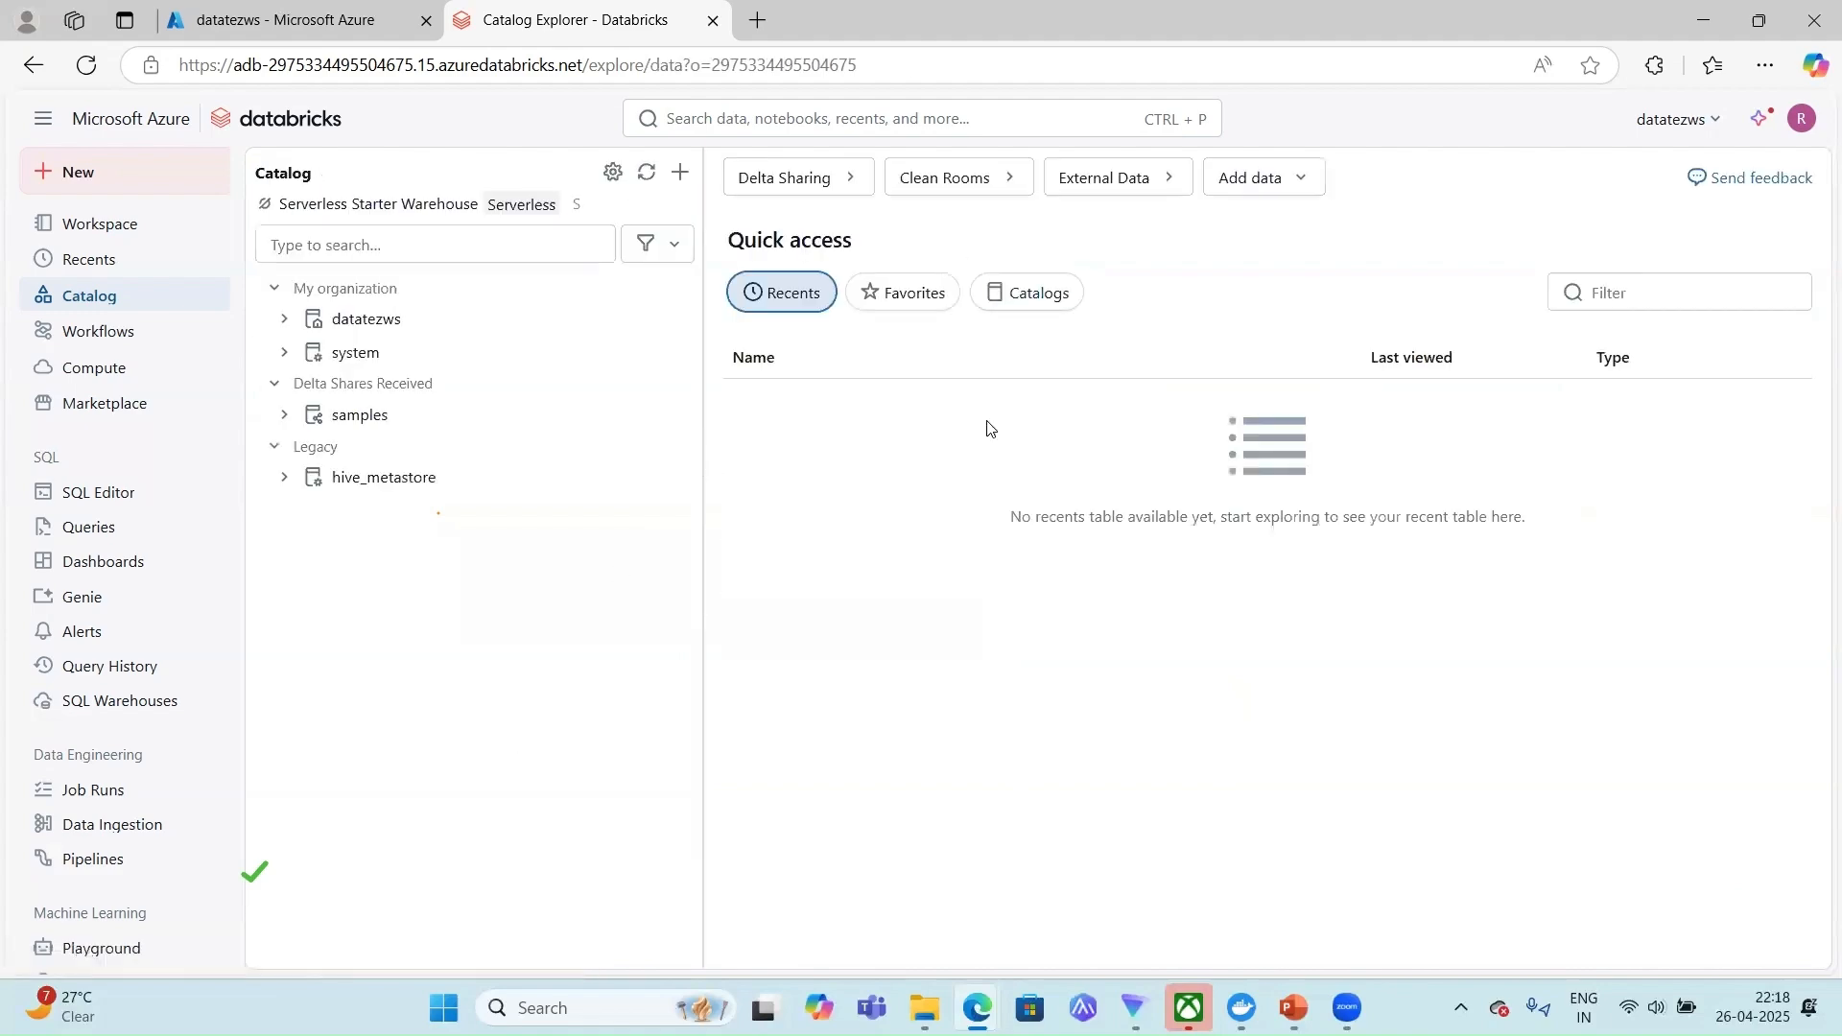
Switch to PowerPoint to review the Databricks Object Hierarchy slide and return to Catalog Explorer in Edge.
key("alt+Tab")
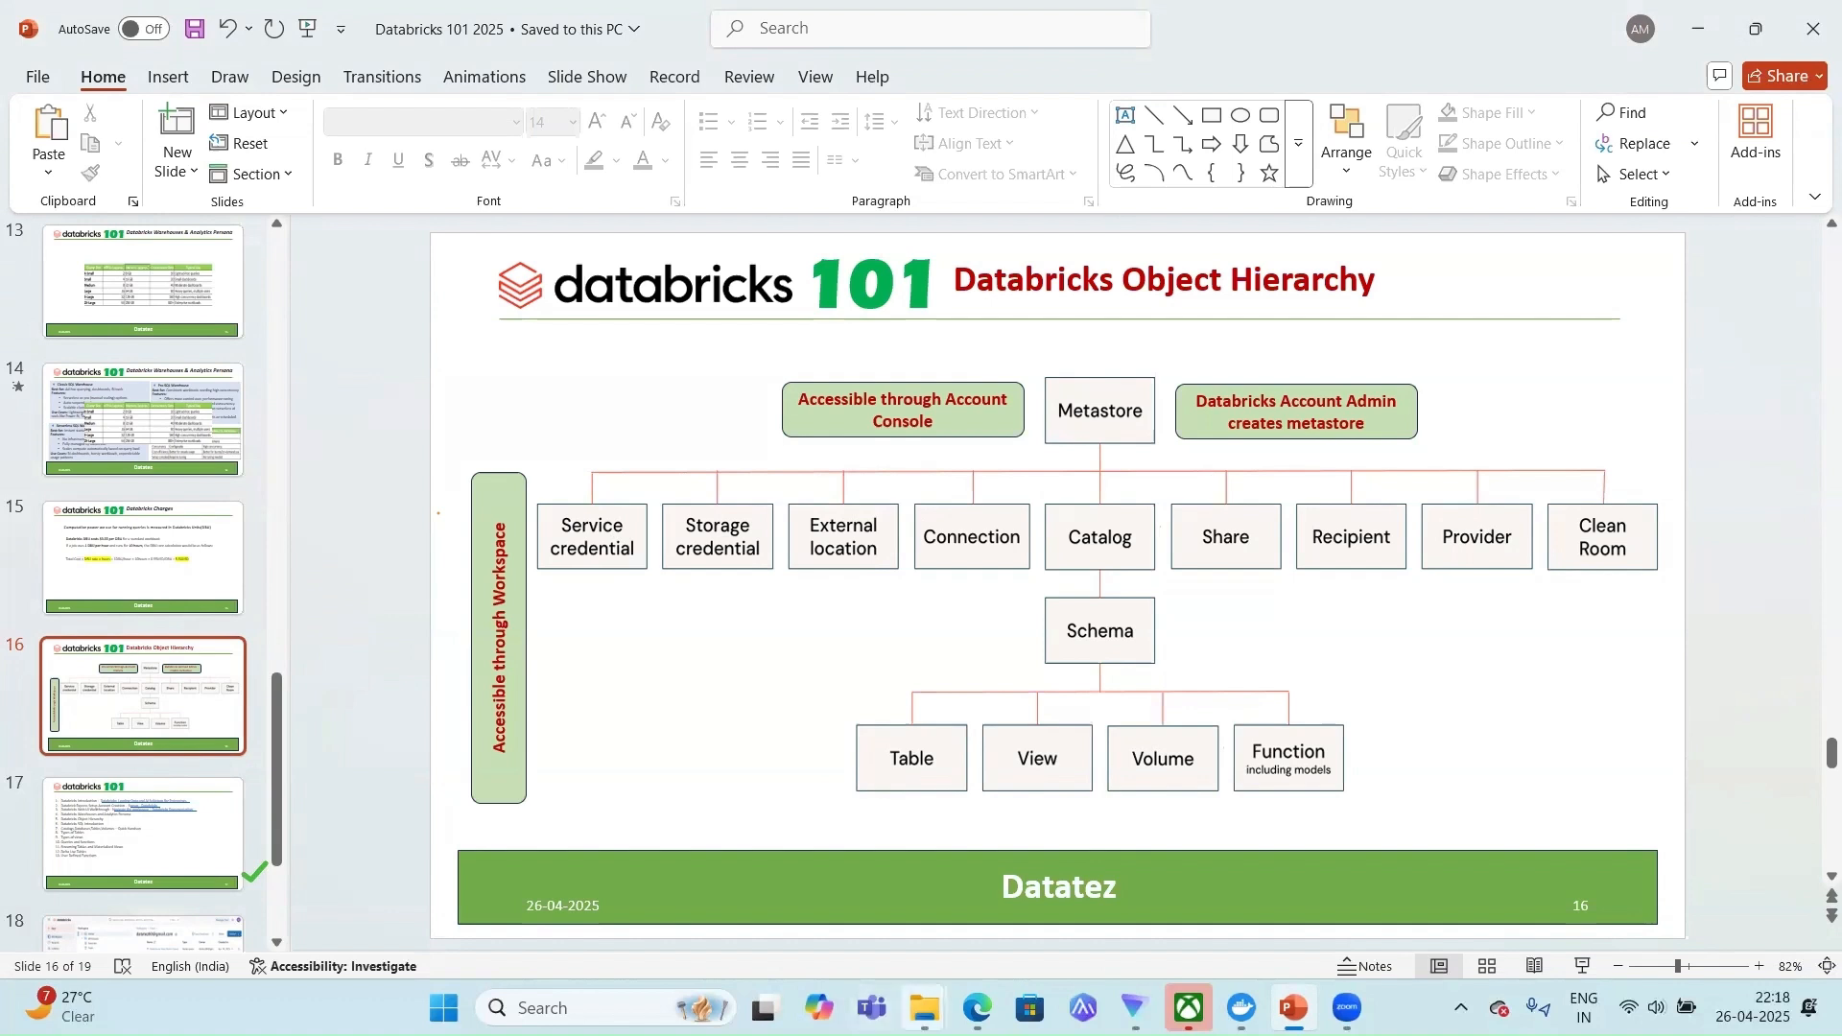
mouse_move(977, 1007)
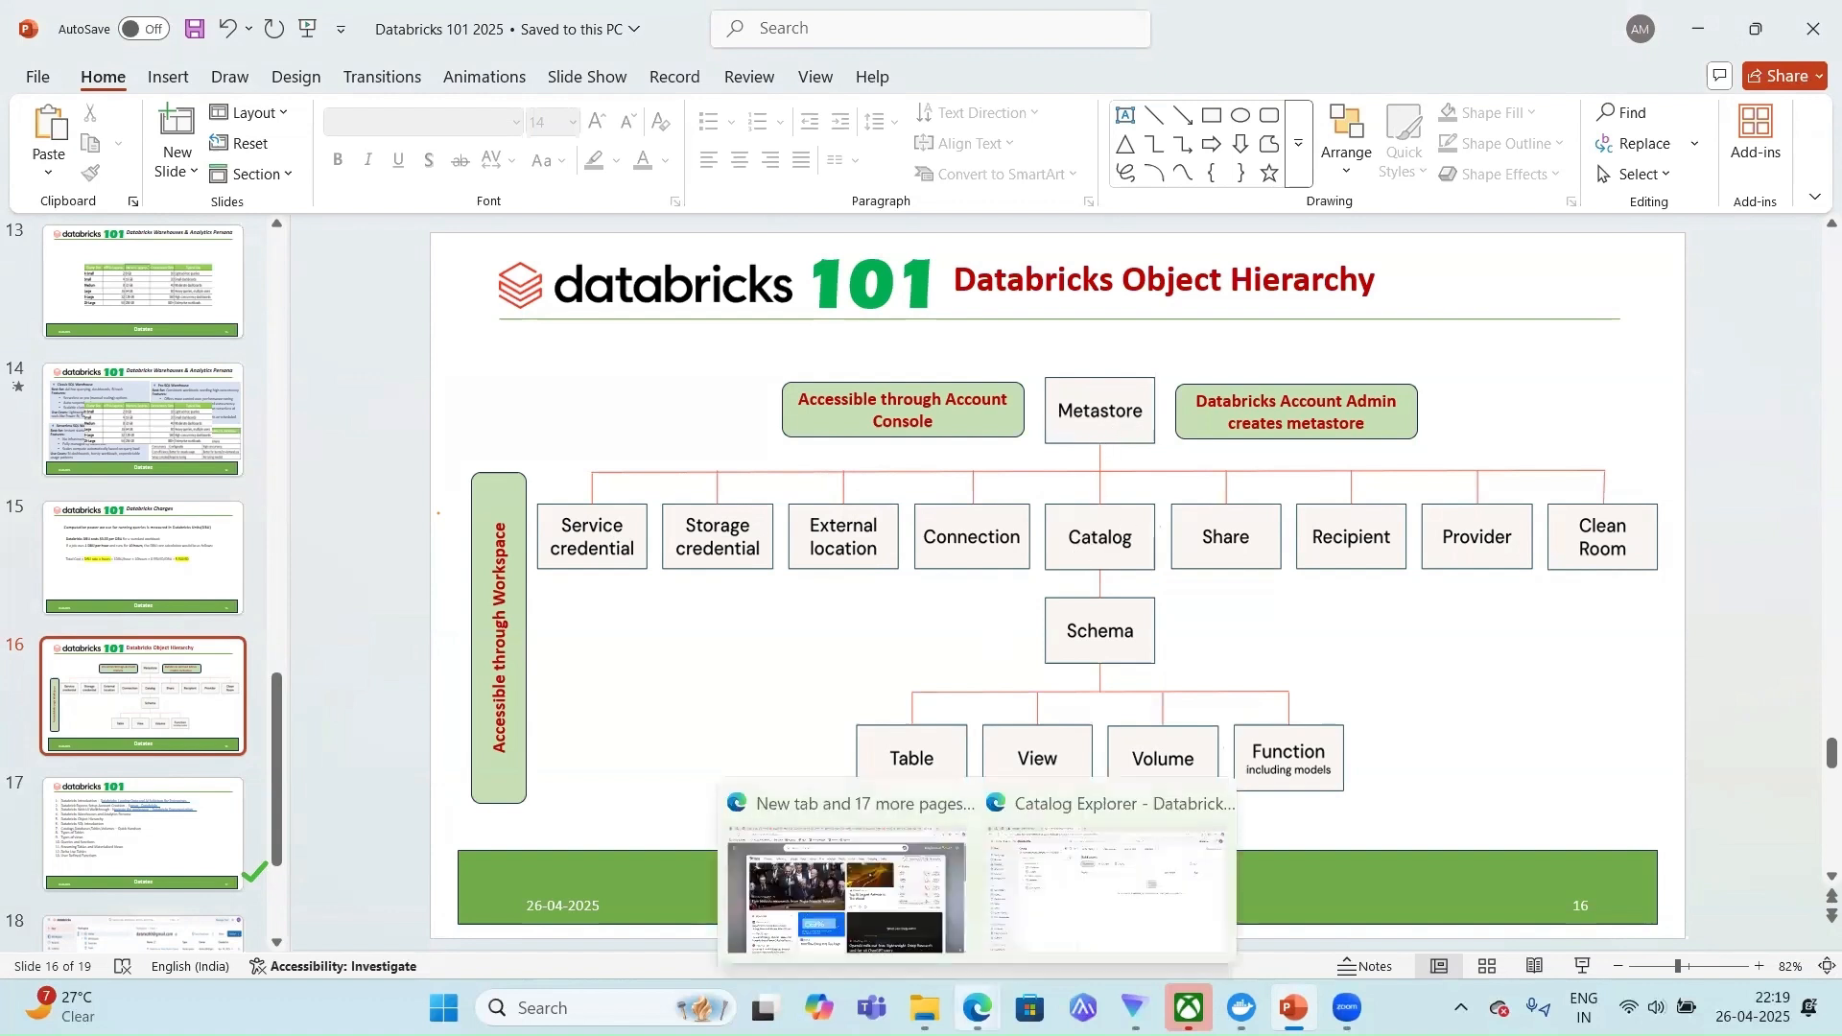
left_click(976, 1008)
left_click(1030, 904)
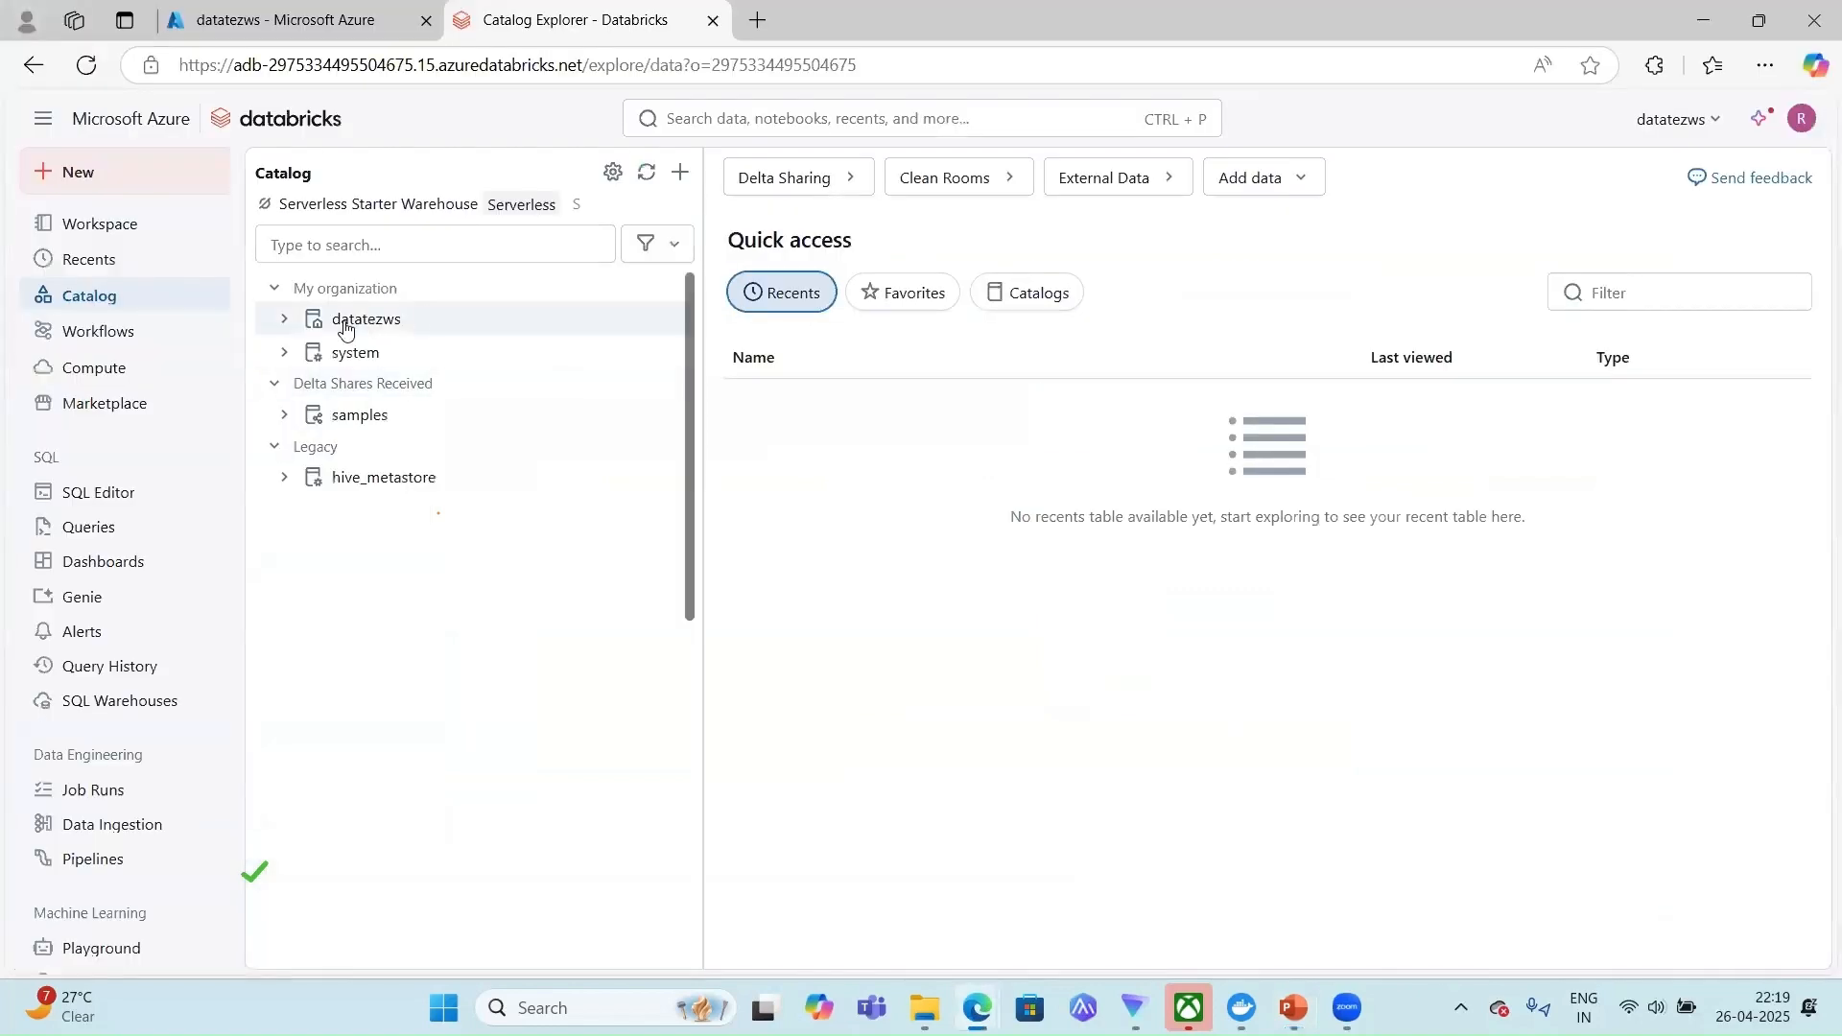
Examine the schemas inside the datatezws and system catalogs, collapsing each catalog after viewing it.
mouse_move(373, 330)
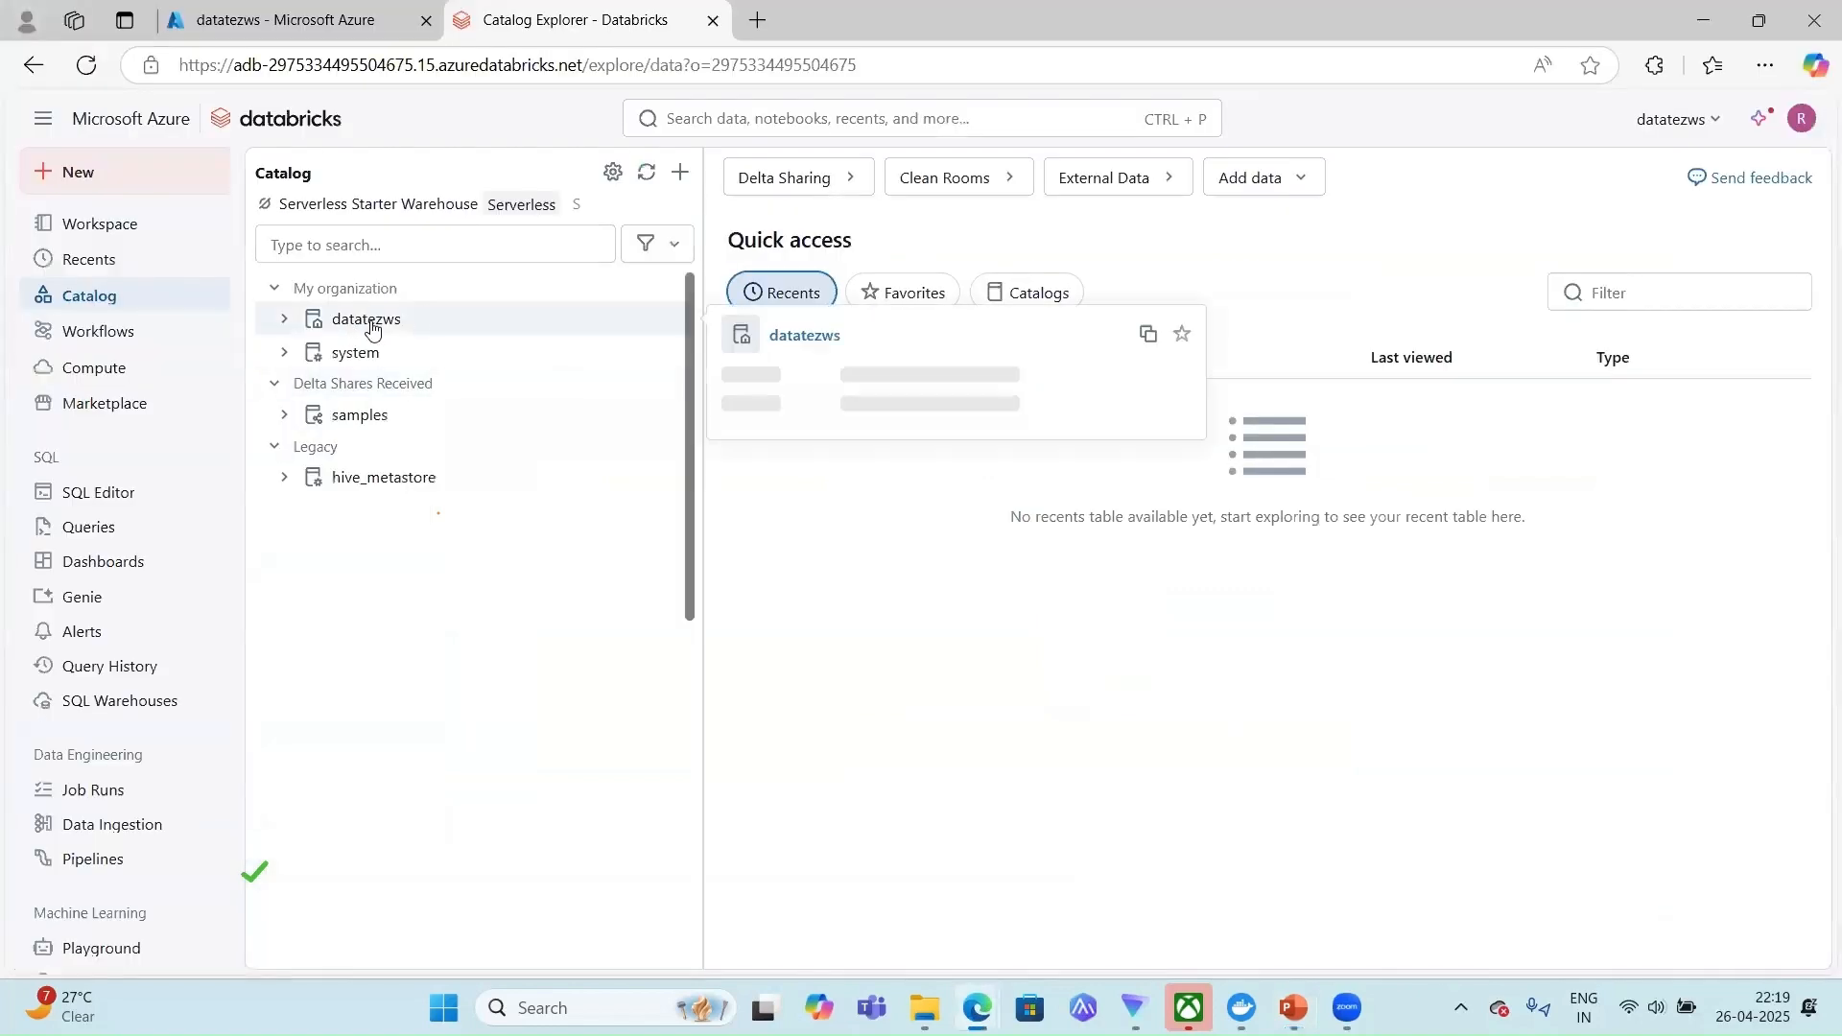
left_click(284, 326)
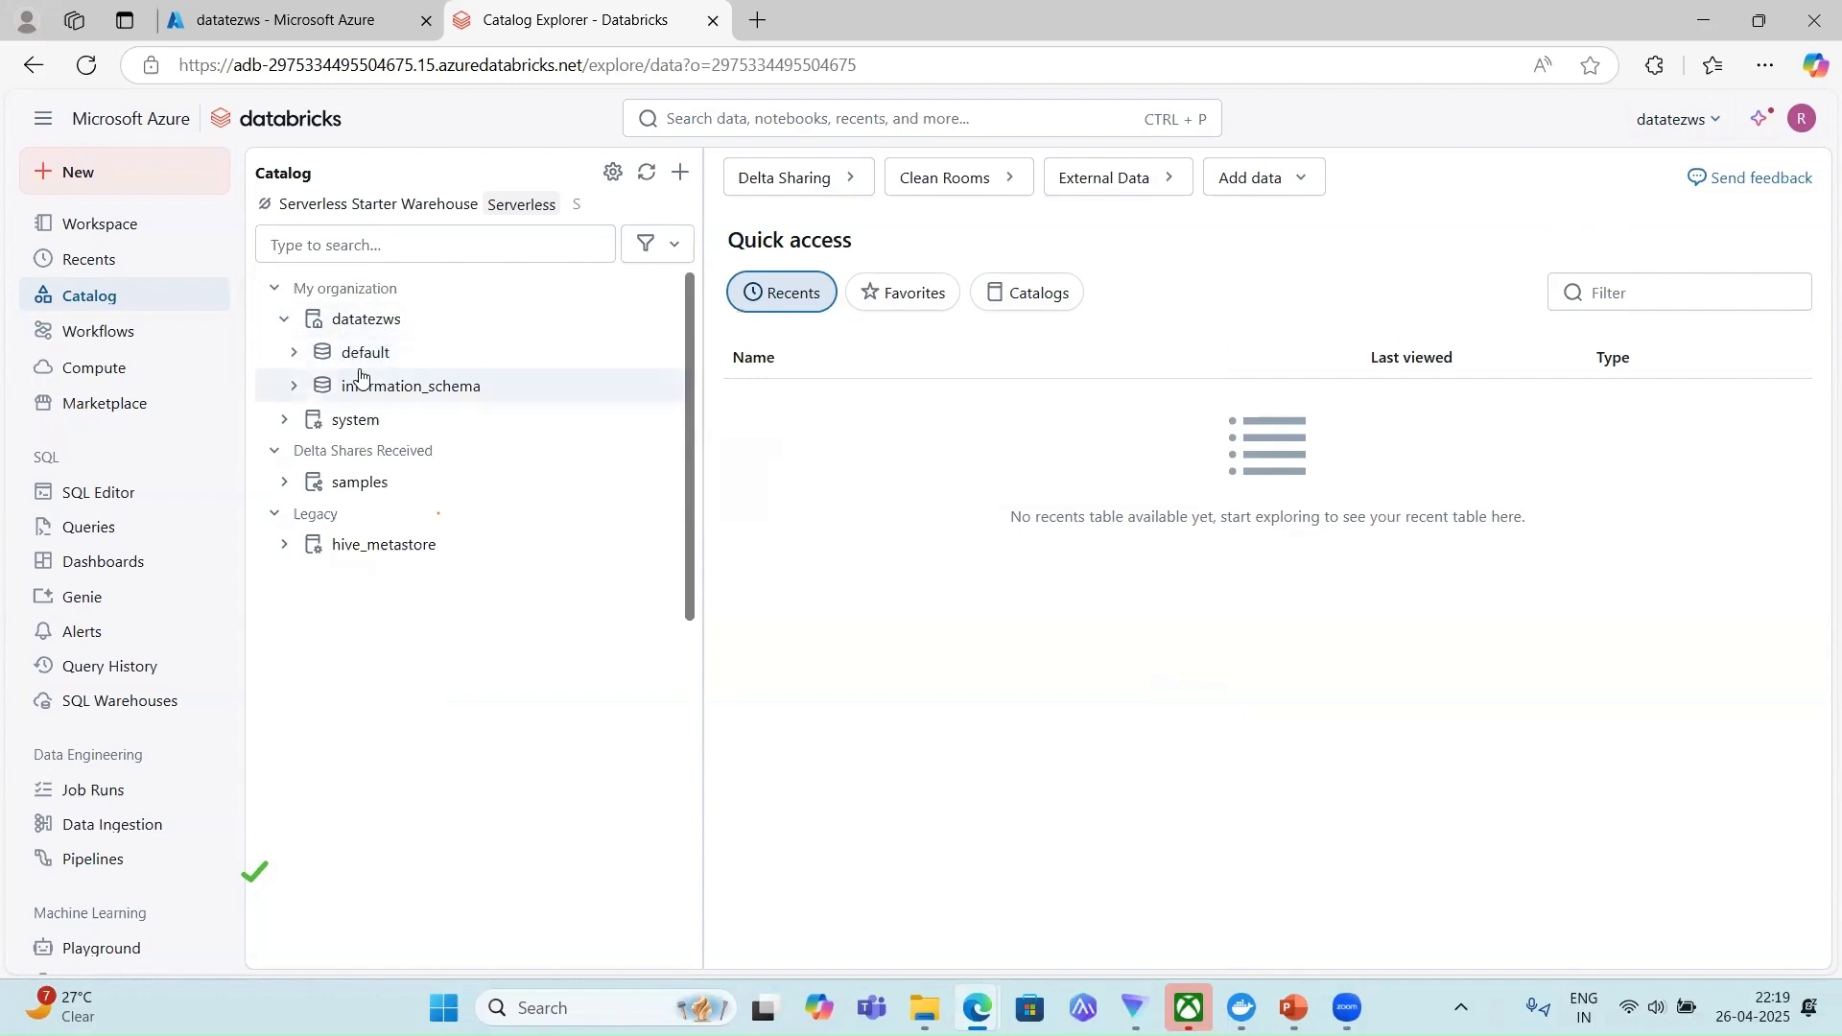
mouse_move(323, 360)
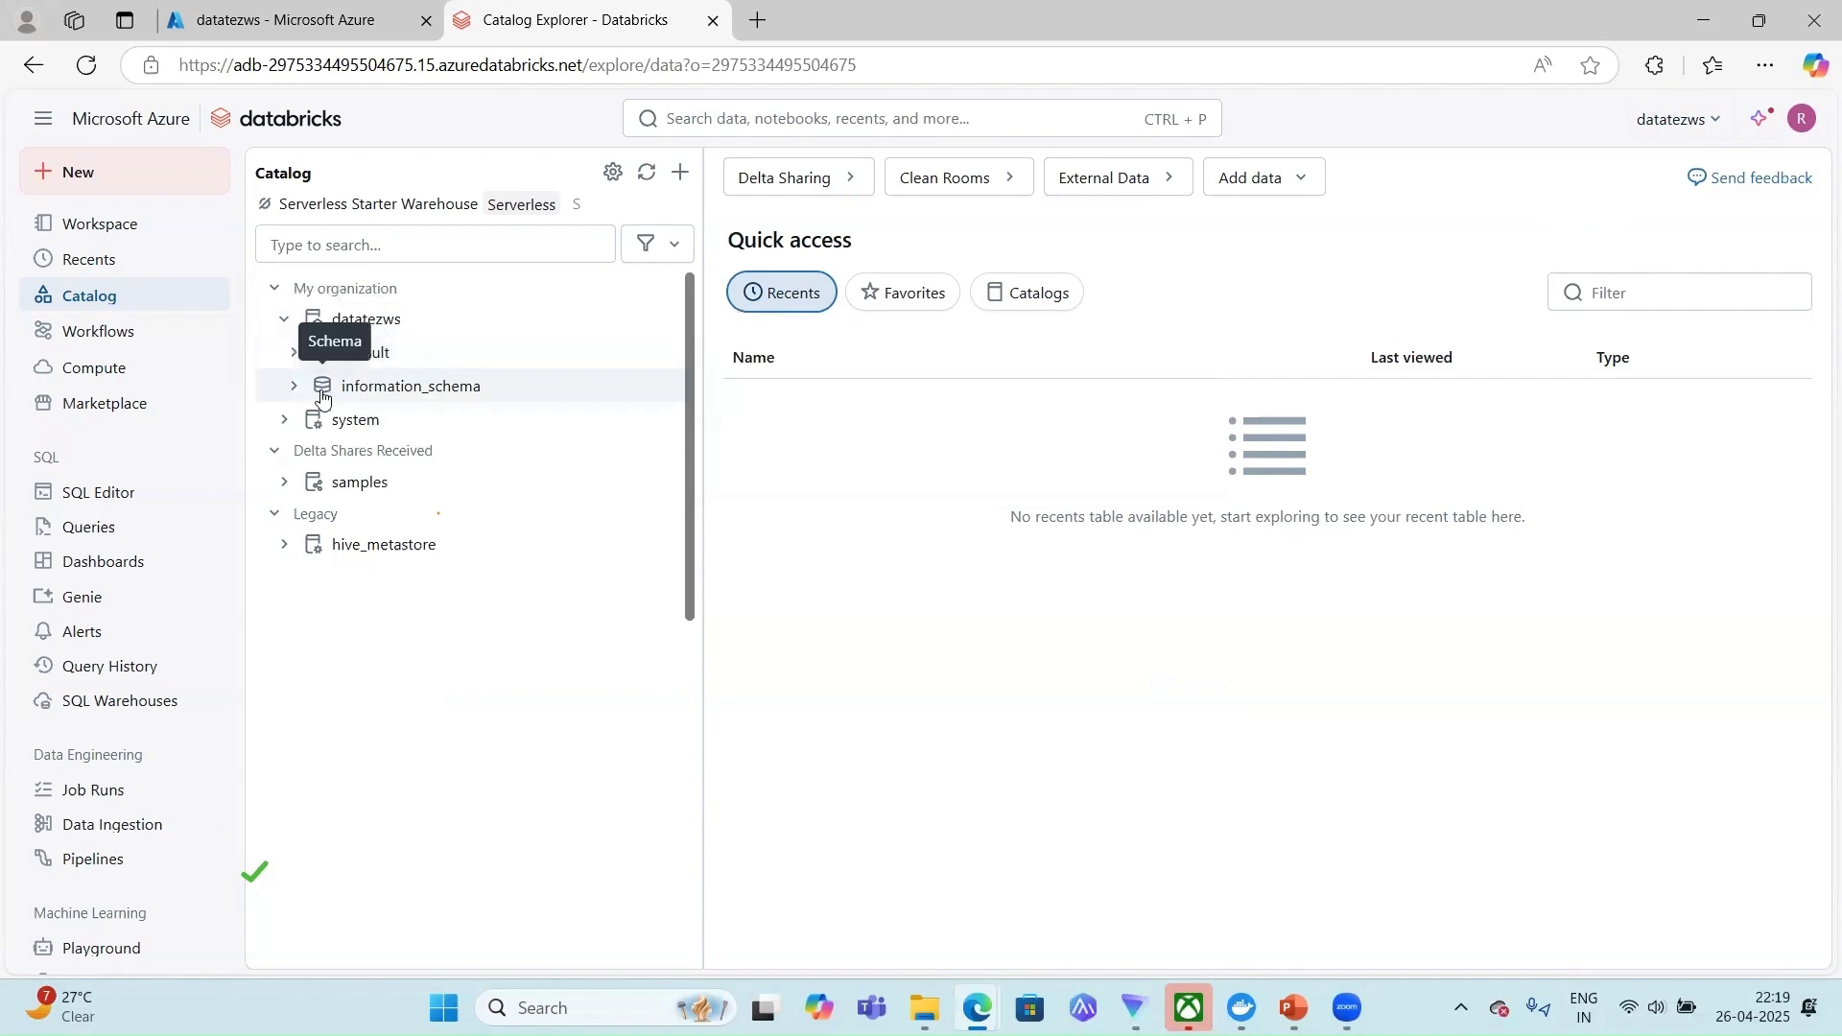
mouse_move(322, 396)
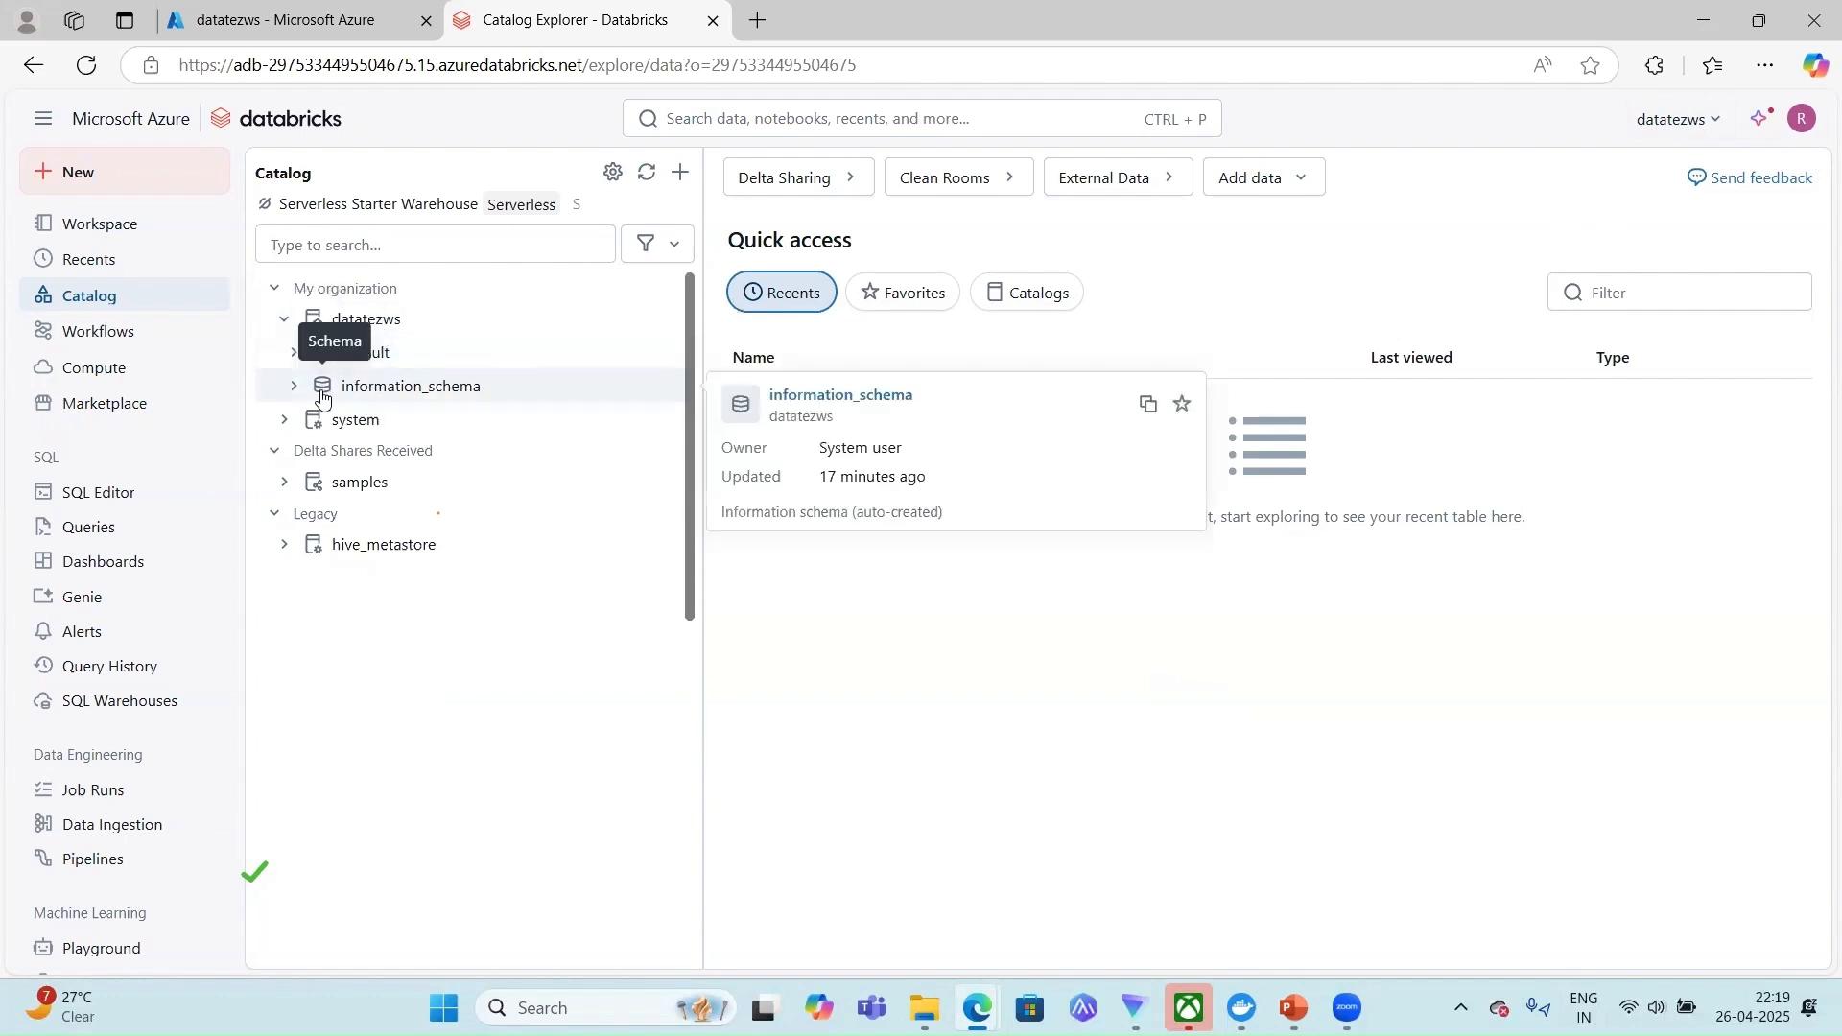
left_click(283, 325)
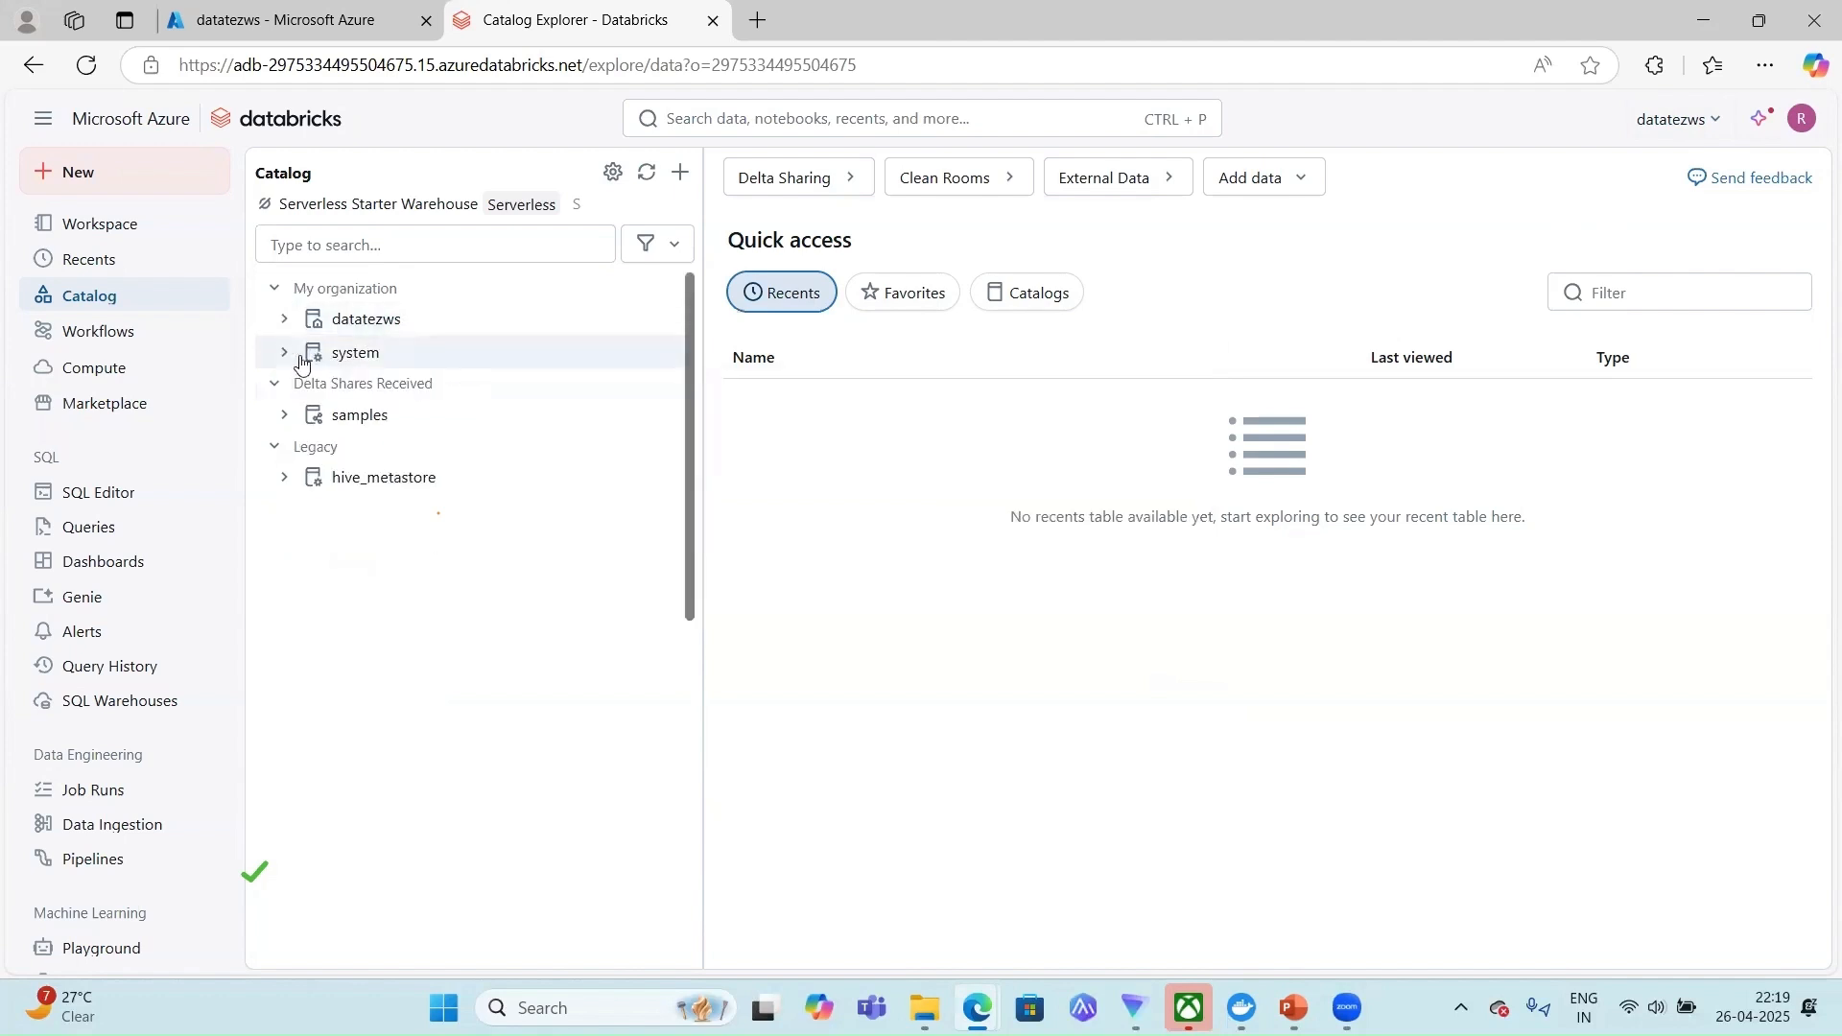
left_click(284, 355)
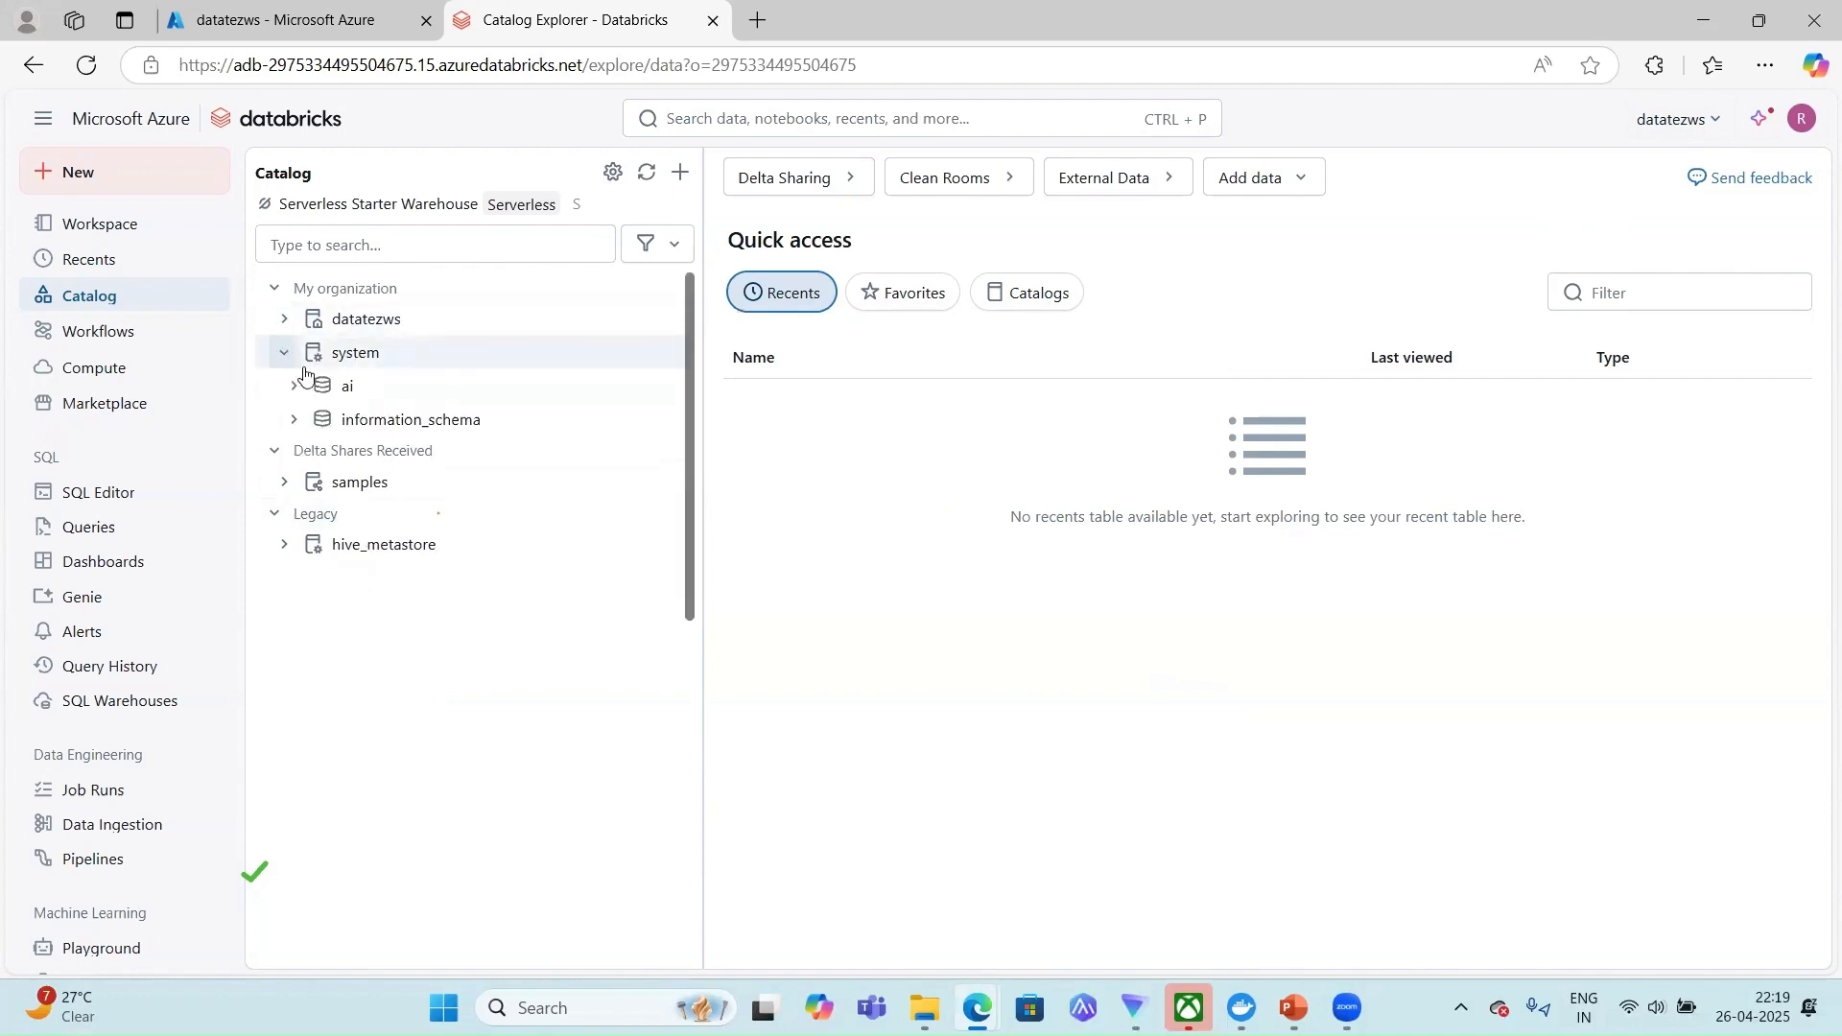
left_click(284, 353)
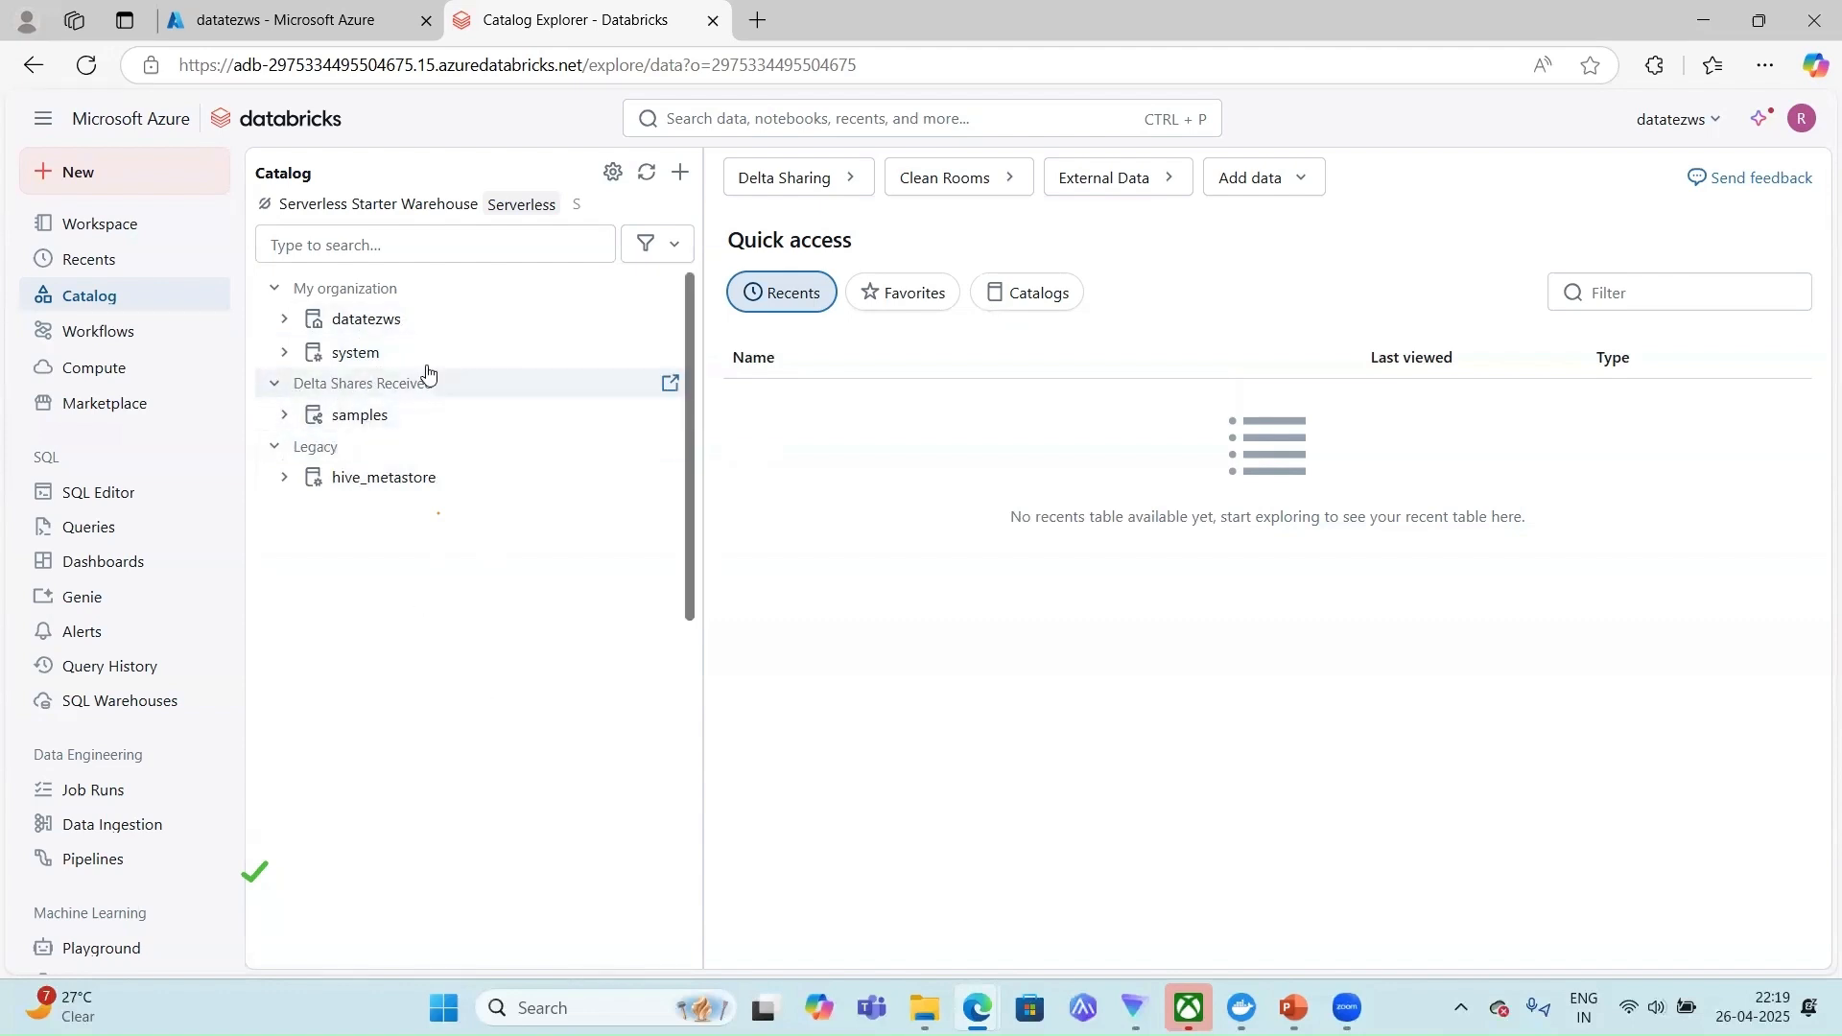
Look inside the samples catalog, and collapse the Delta Shares Received and My organization groups.
left_click(286, 420)
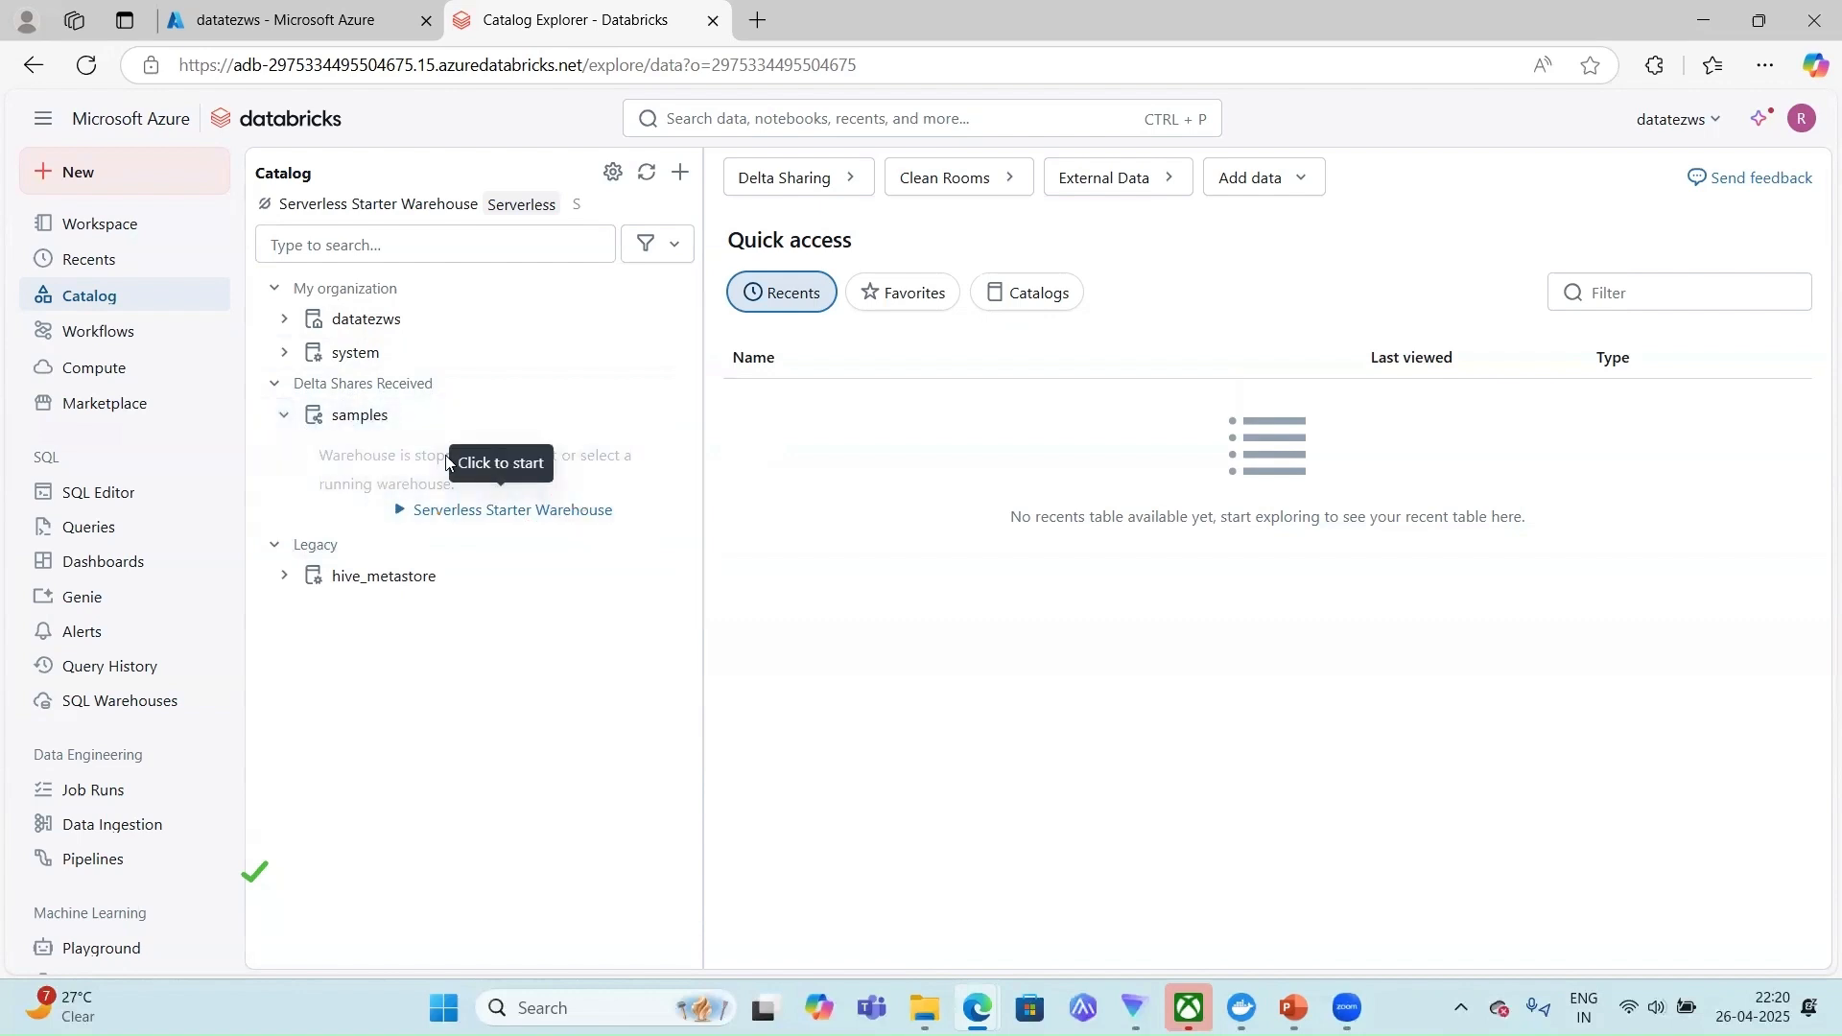
left_click(282, 415)
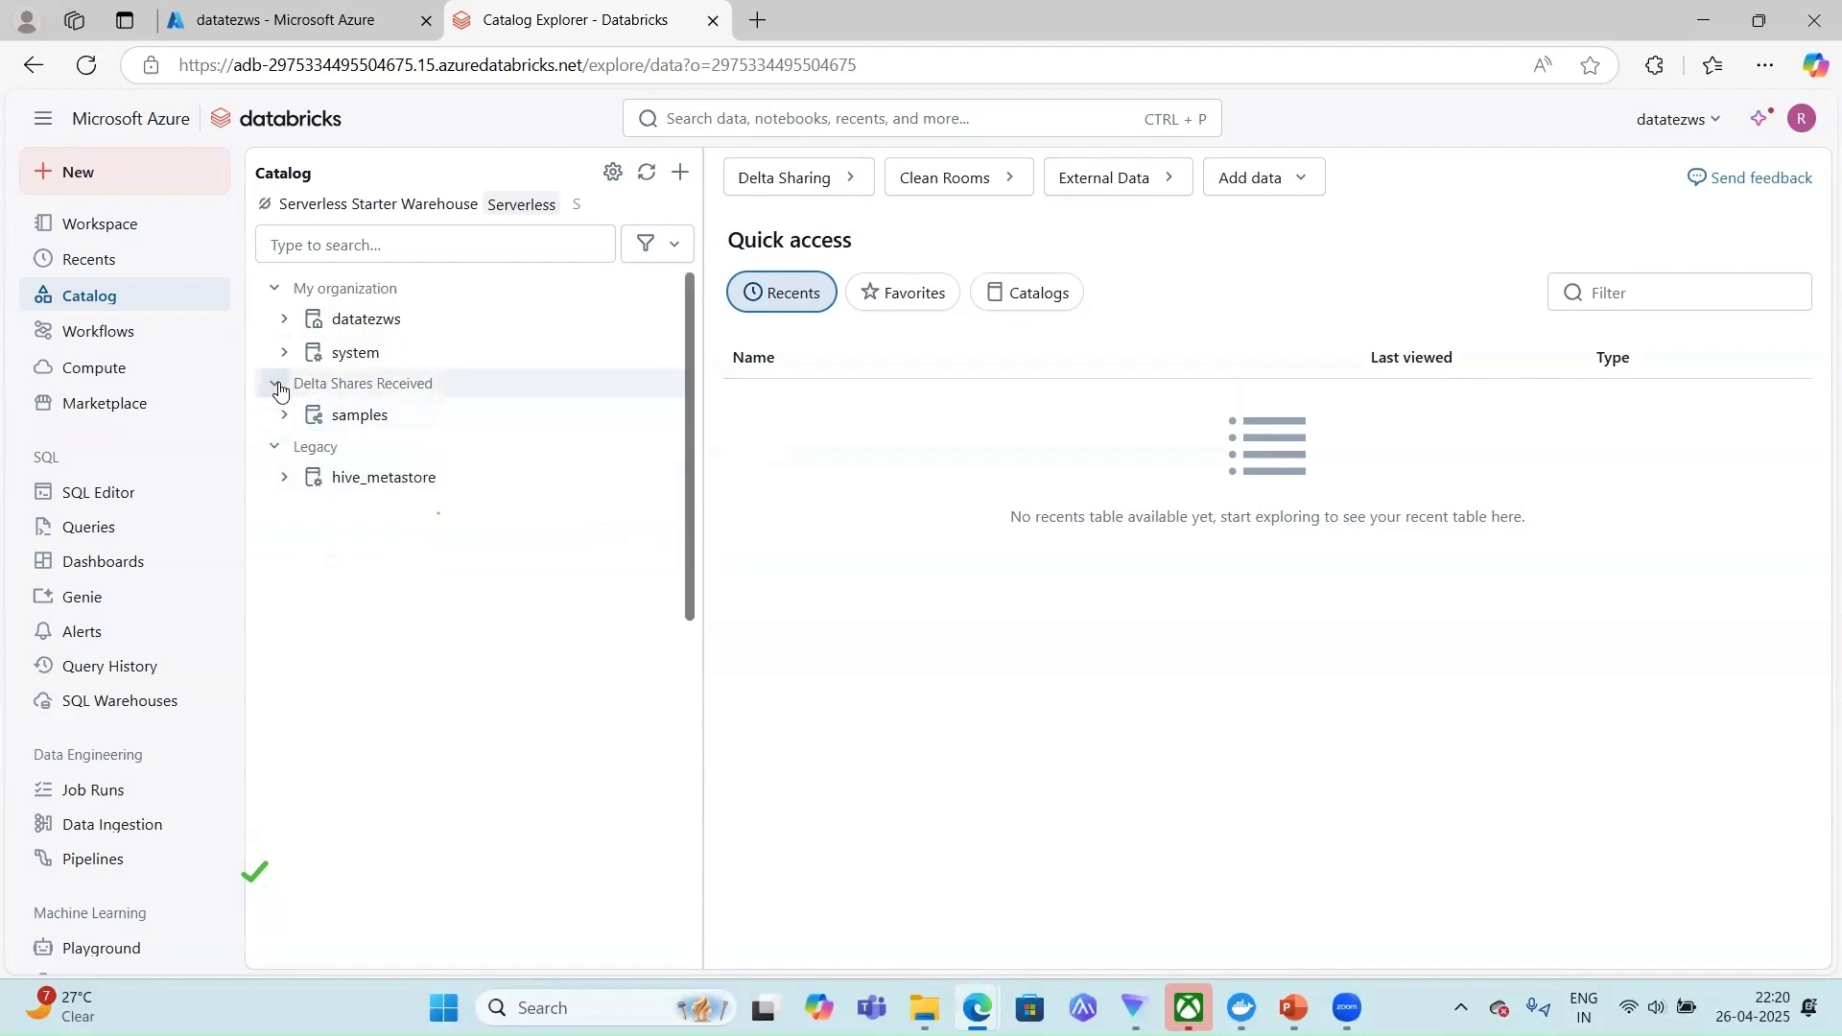
left_click(277, 387)
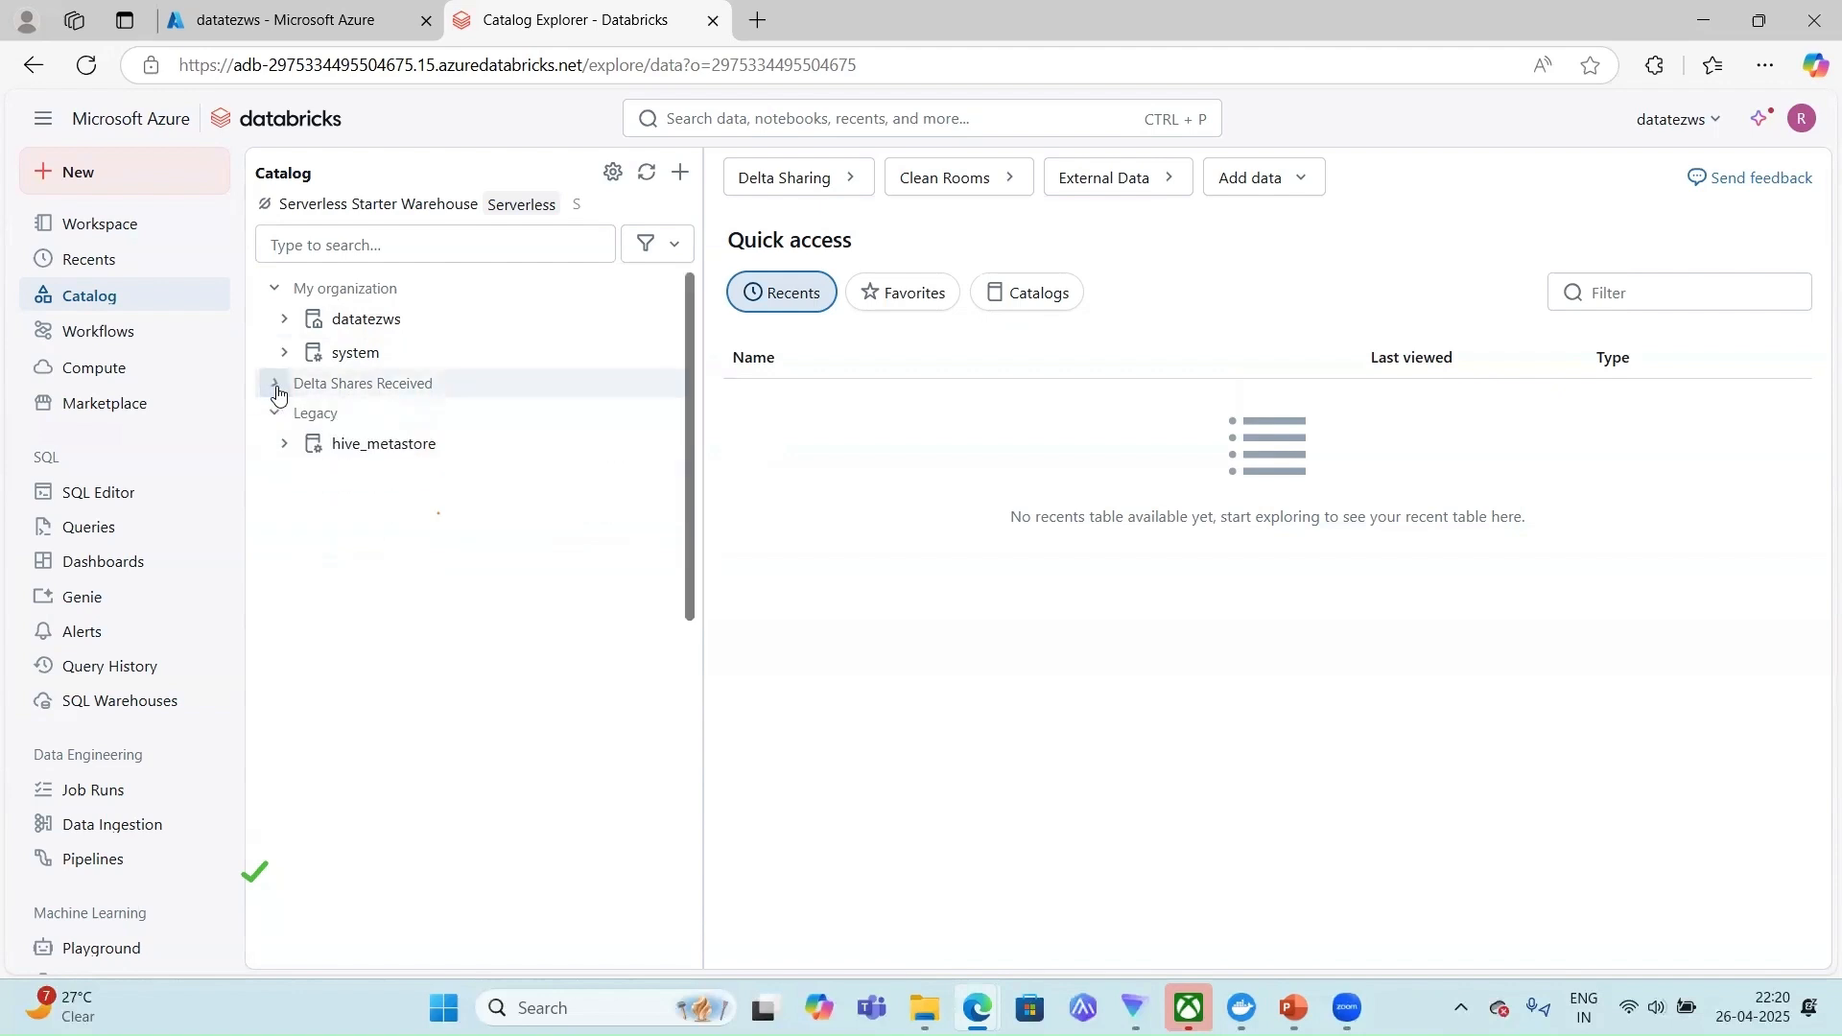
left_click(272, 290)
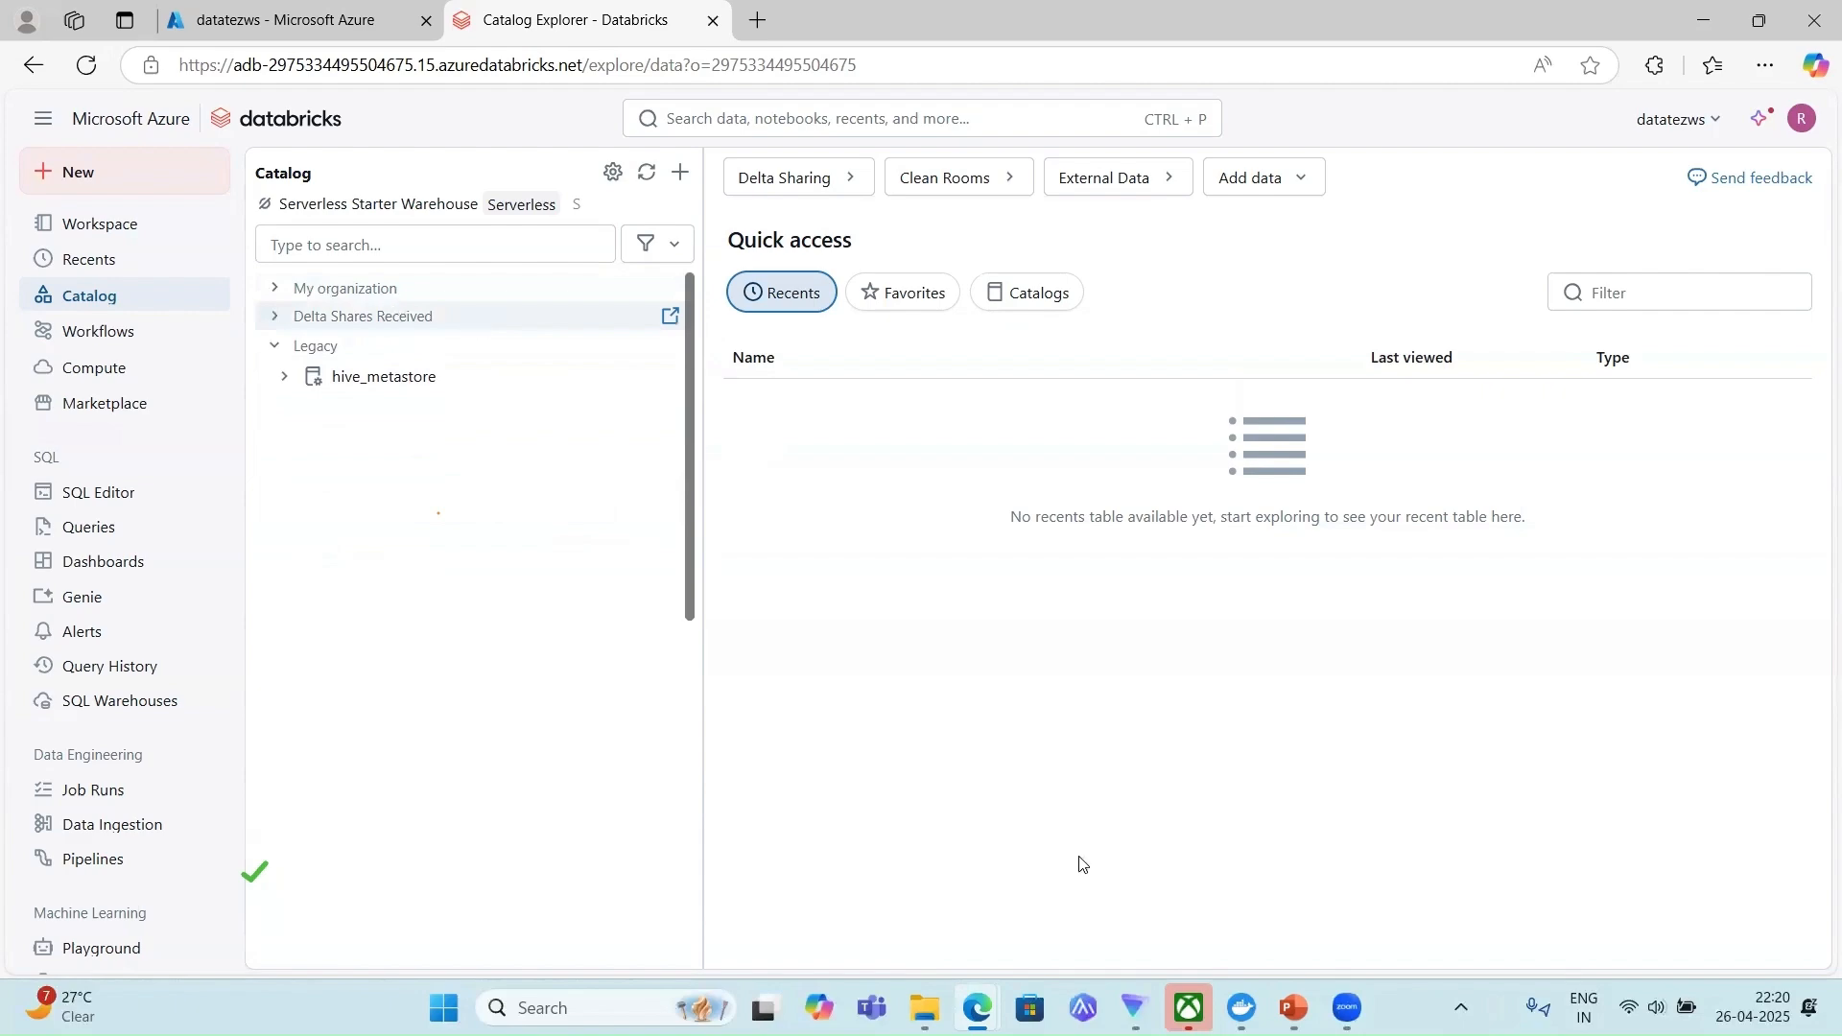
Check the object hierarchy slide in PowerPoint, and inspect the datatezws default schema in Databricks before collapsing the My organization and Legacy groups.
key("alt+Tab")
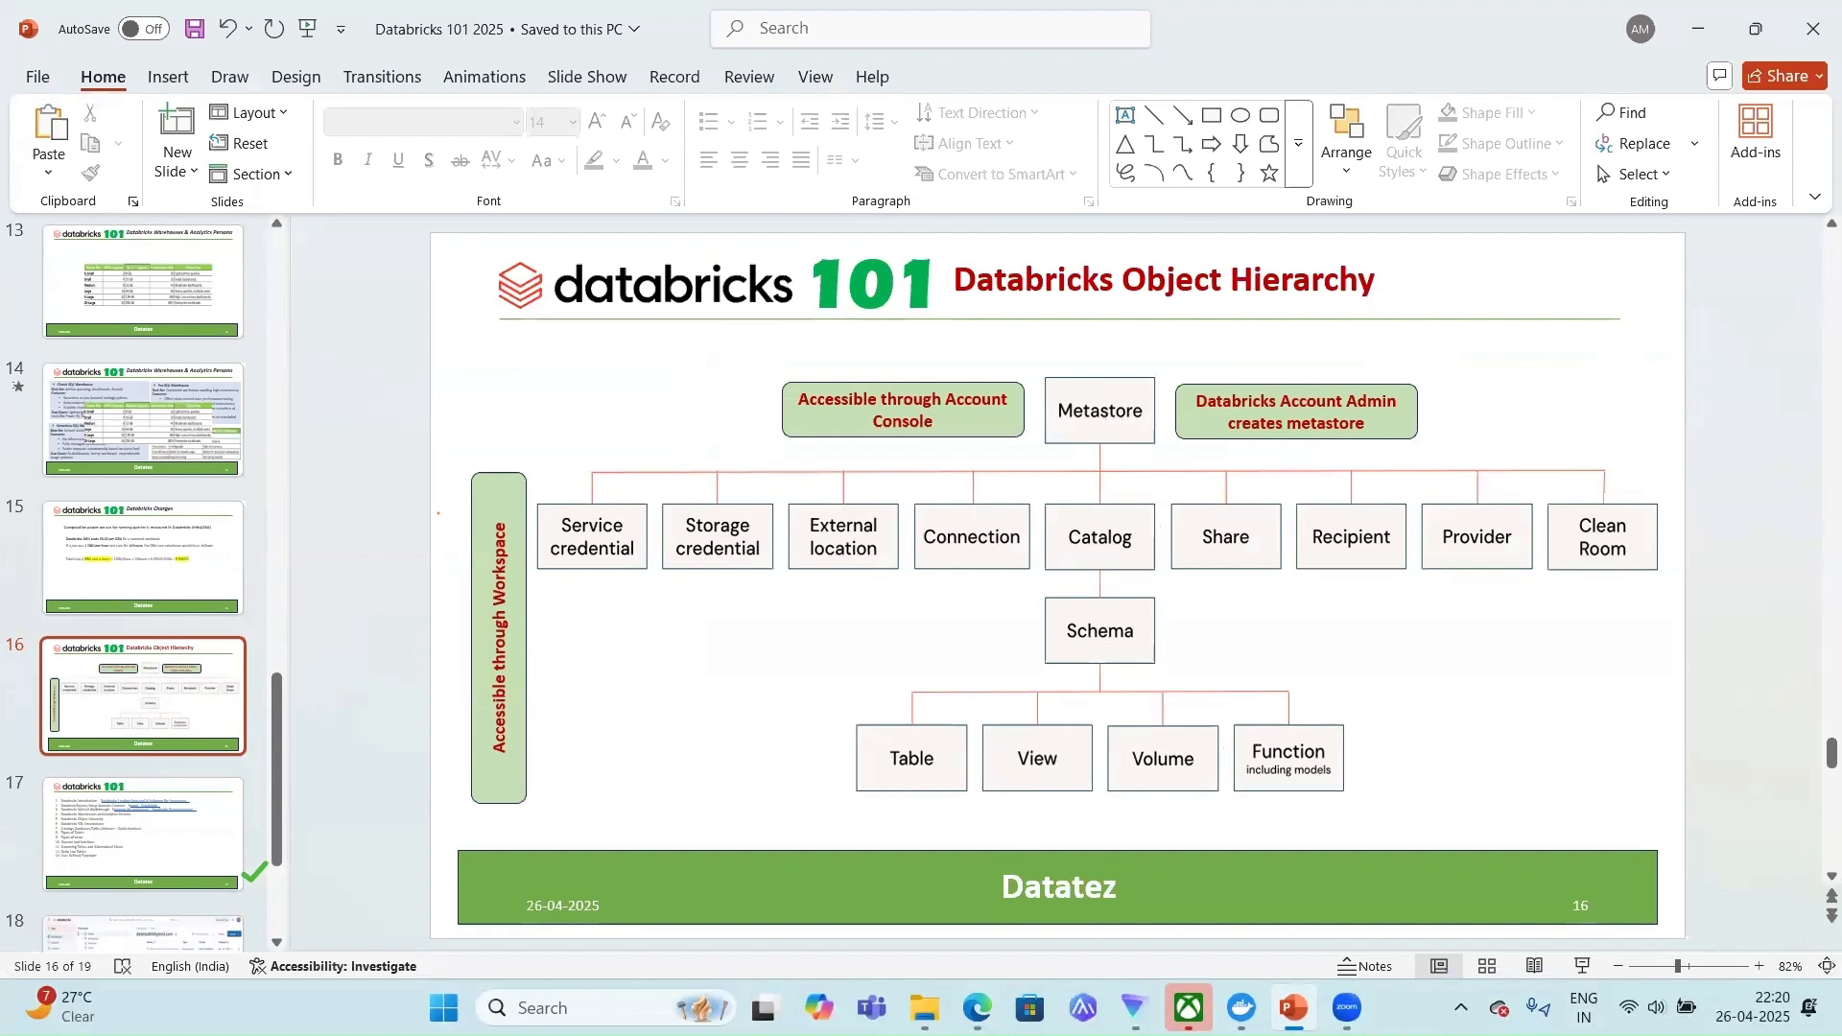
left_click(1123, 921)
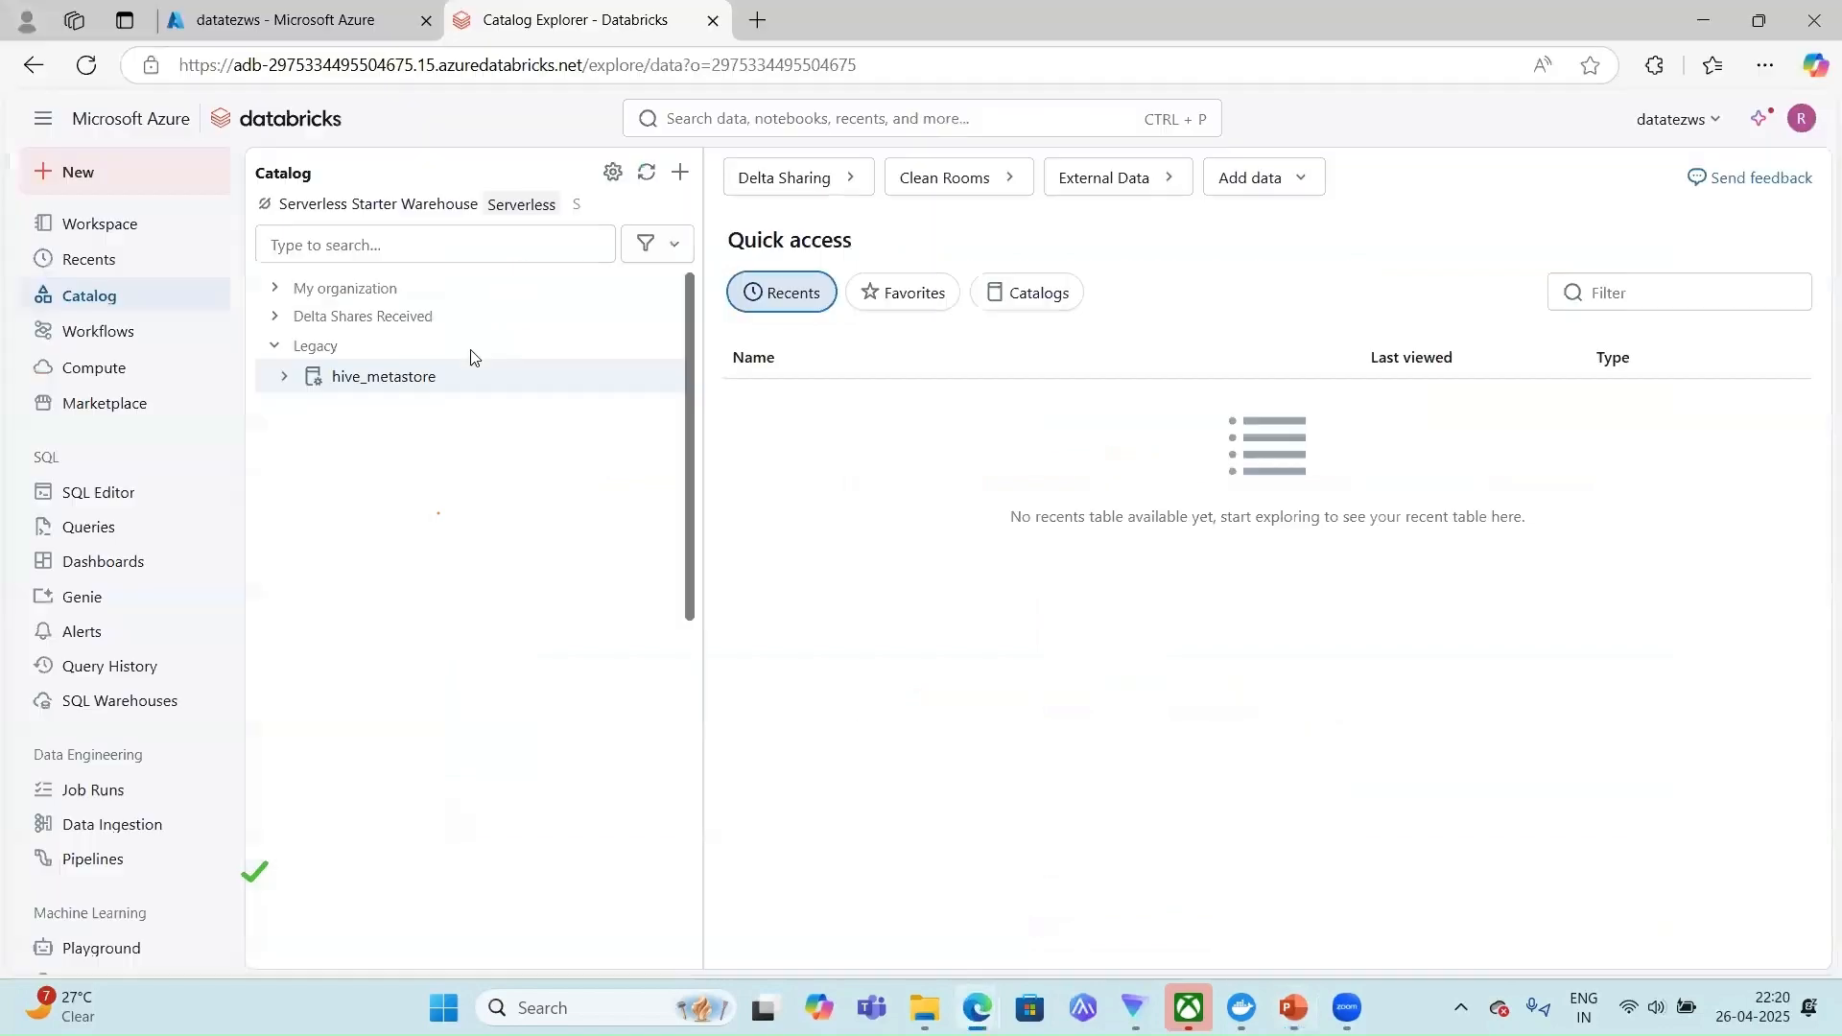
left_click(275, 289)
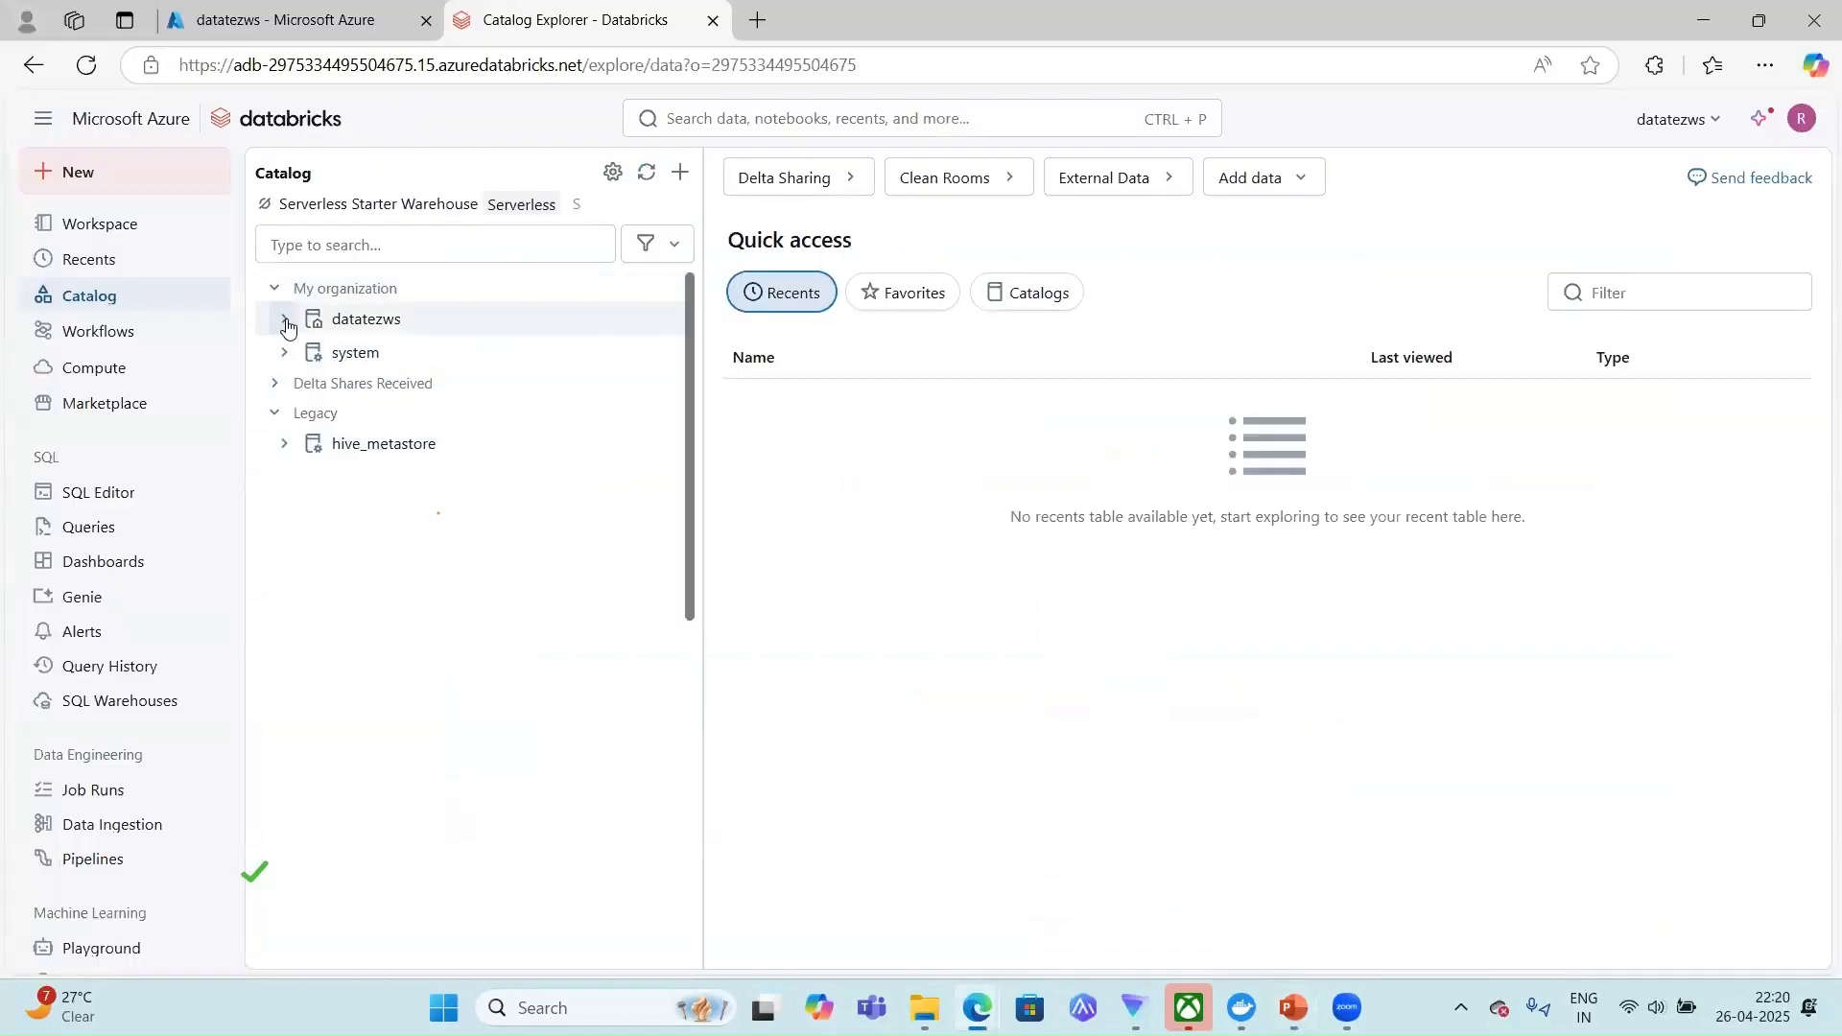
left_click(287, 329)
left_click(294, 352)
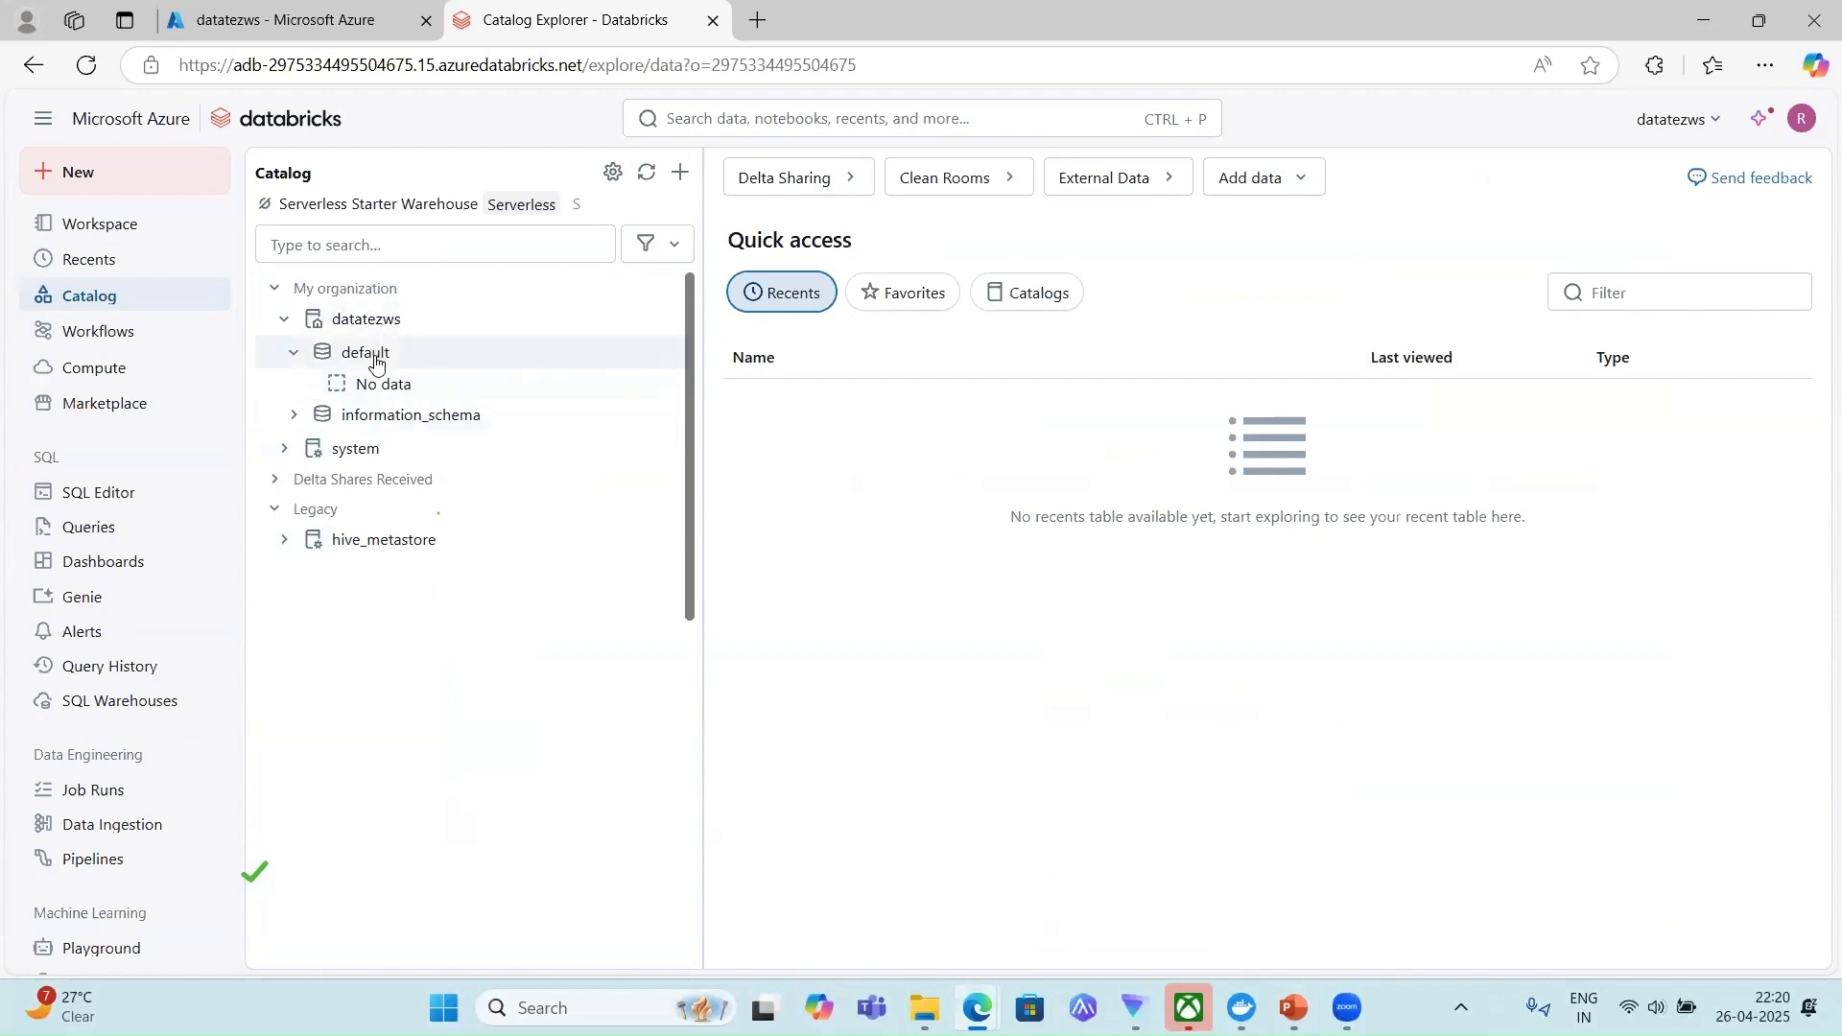
left_click(272, 294)
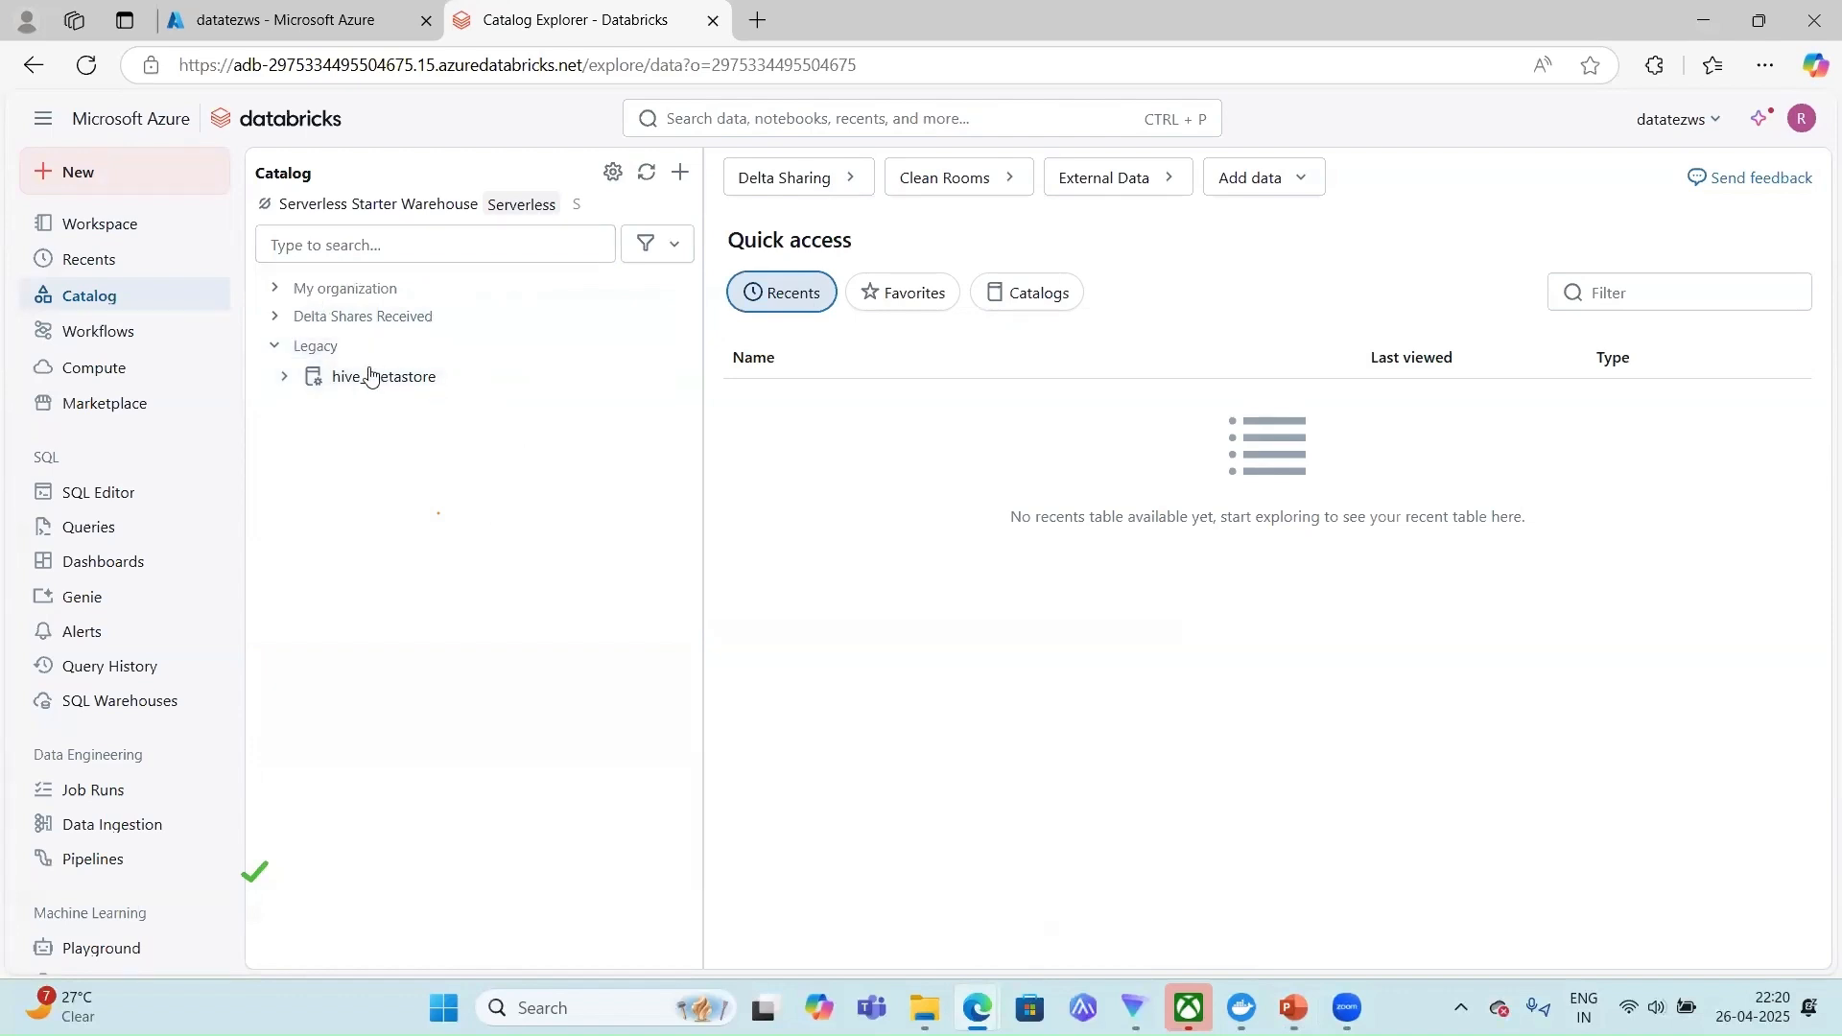
left_click(274, 348)
Switch to PowerPoint for another look at the metastore hierarchy diagram and return to the Databricks browser window.
left_click(1293, 1007)
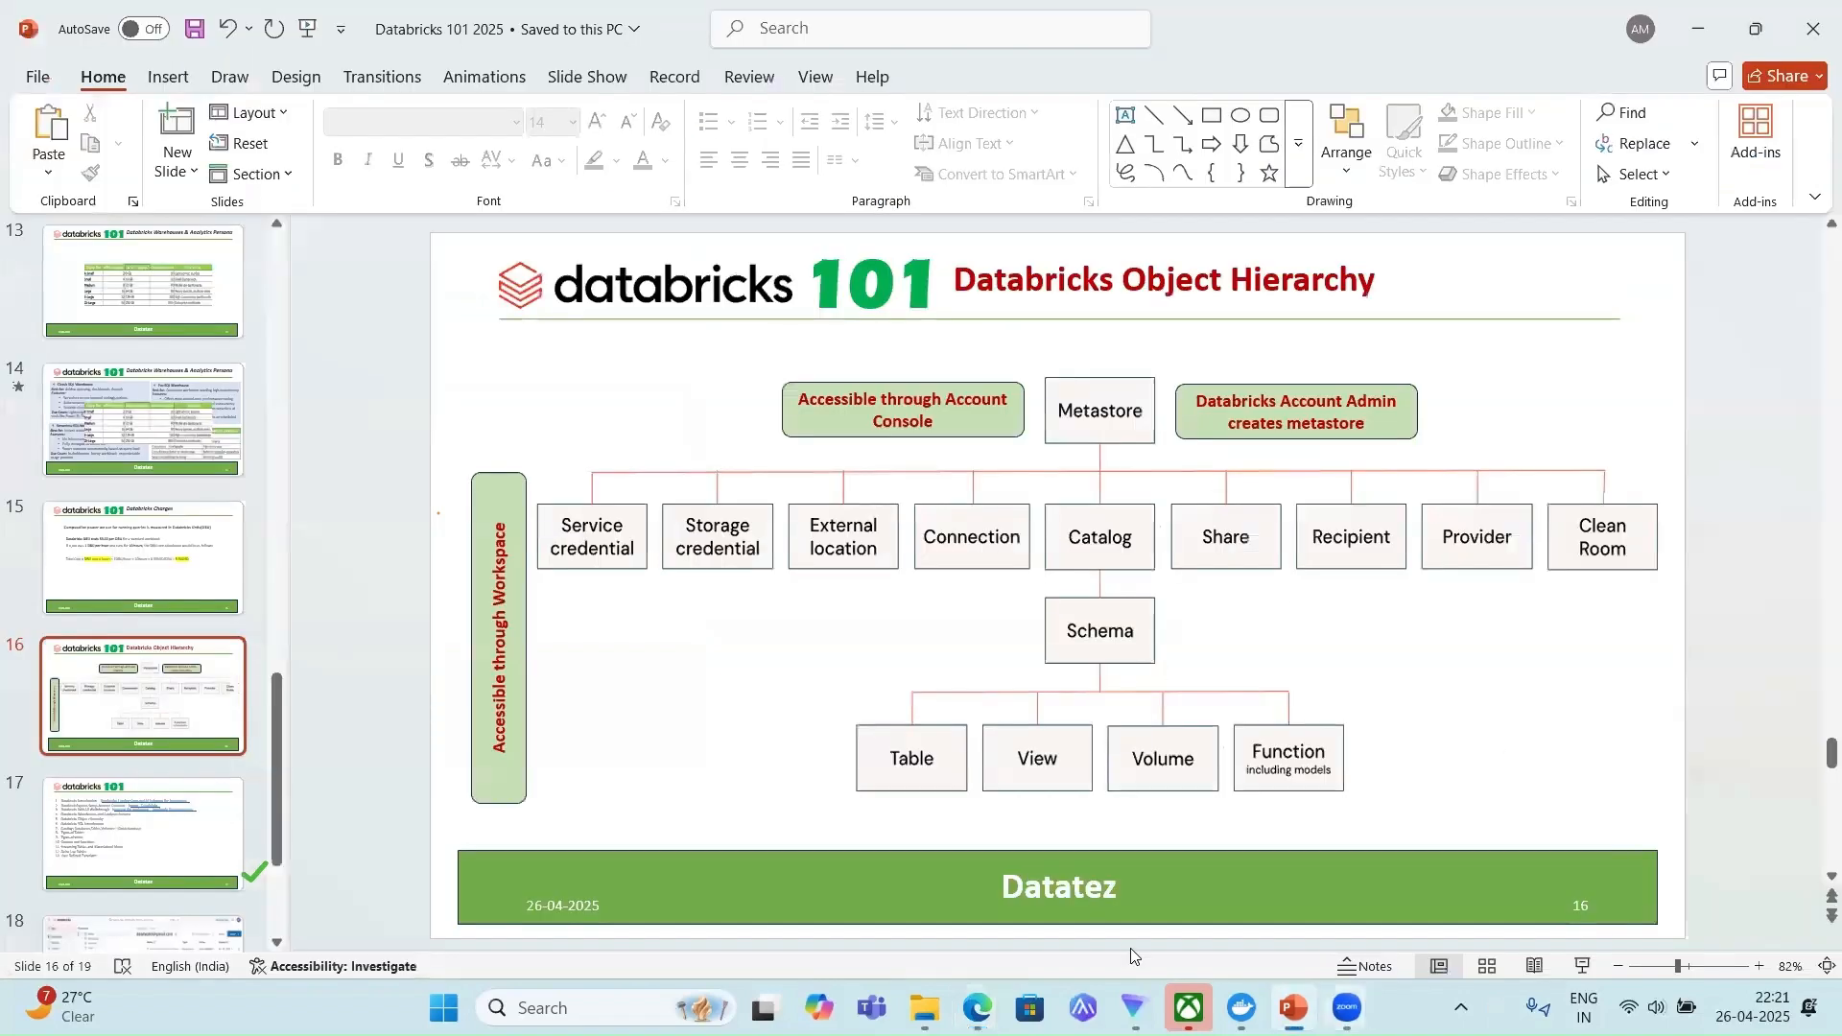
mouse_move(978, 1007)
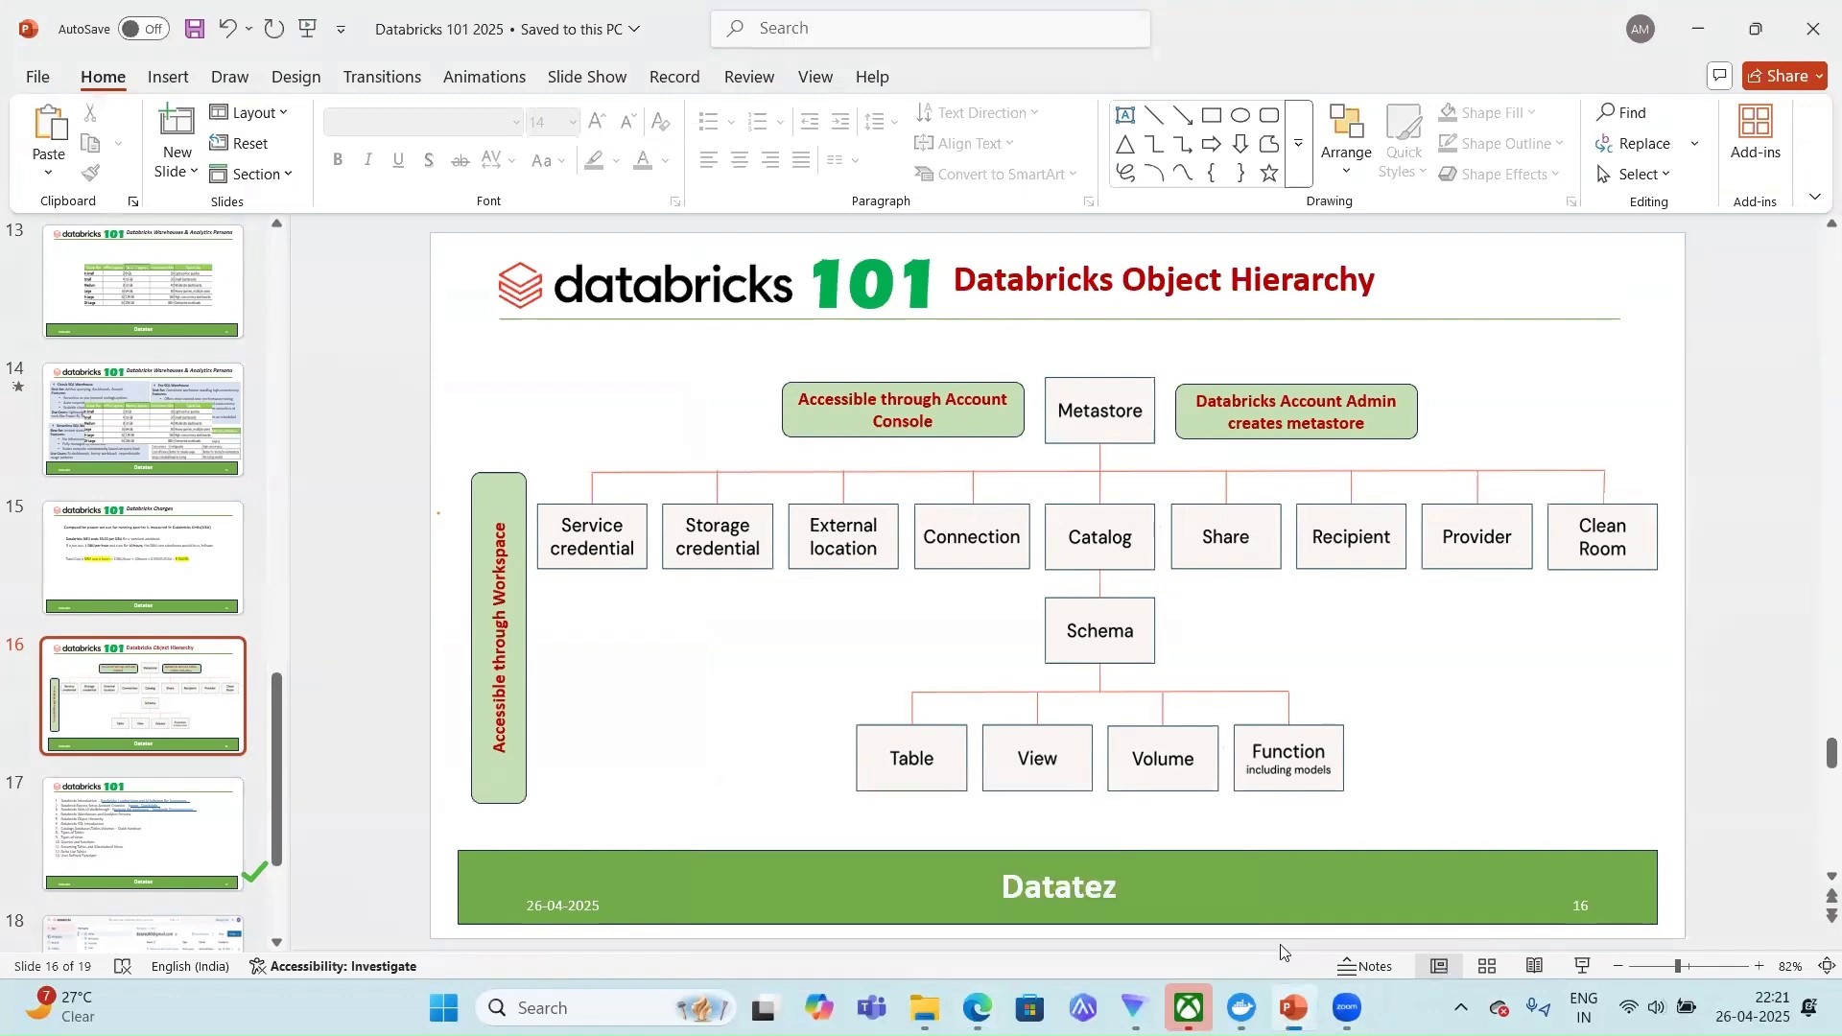
mouse_move(1352, 1000)
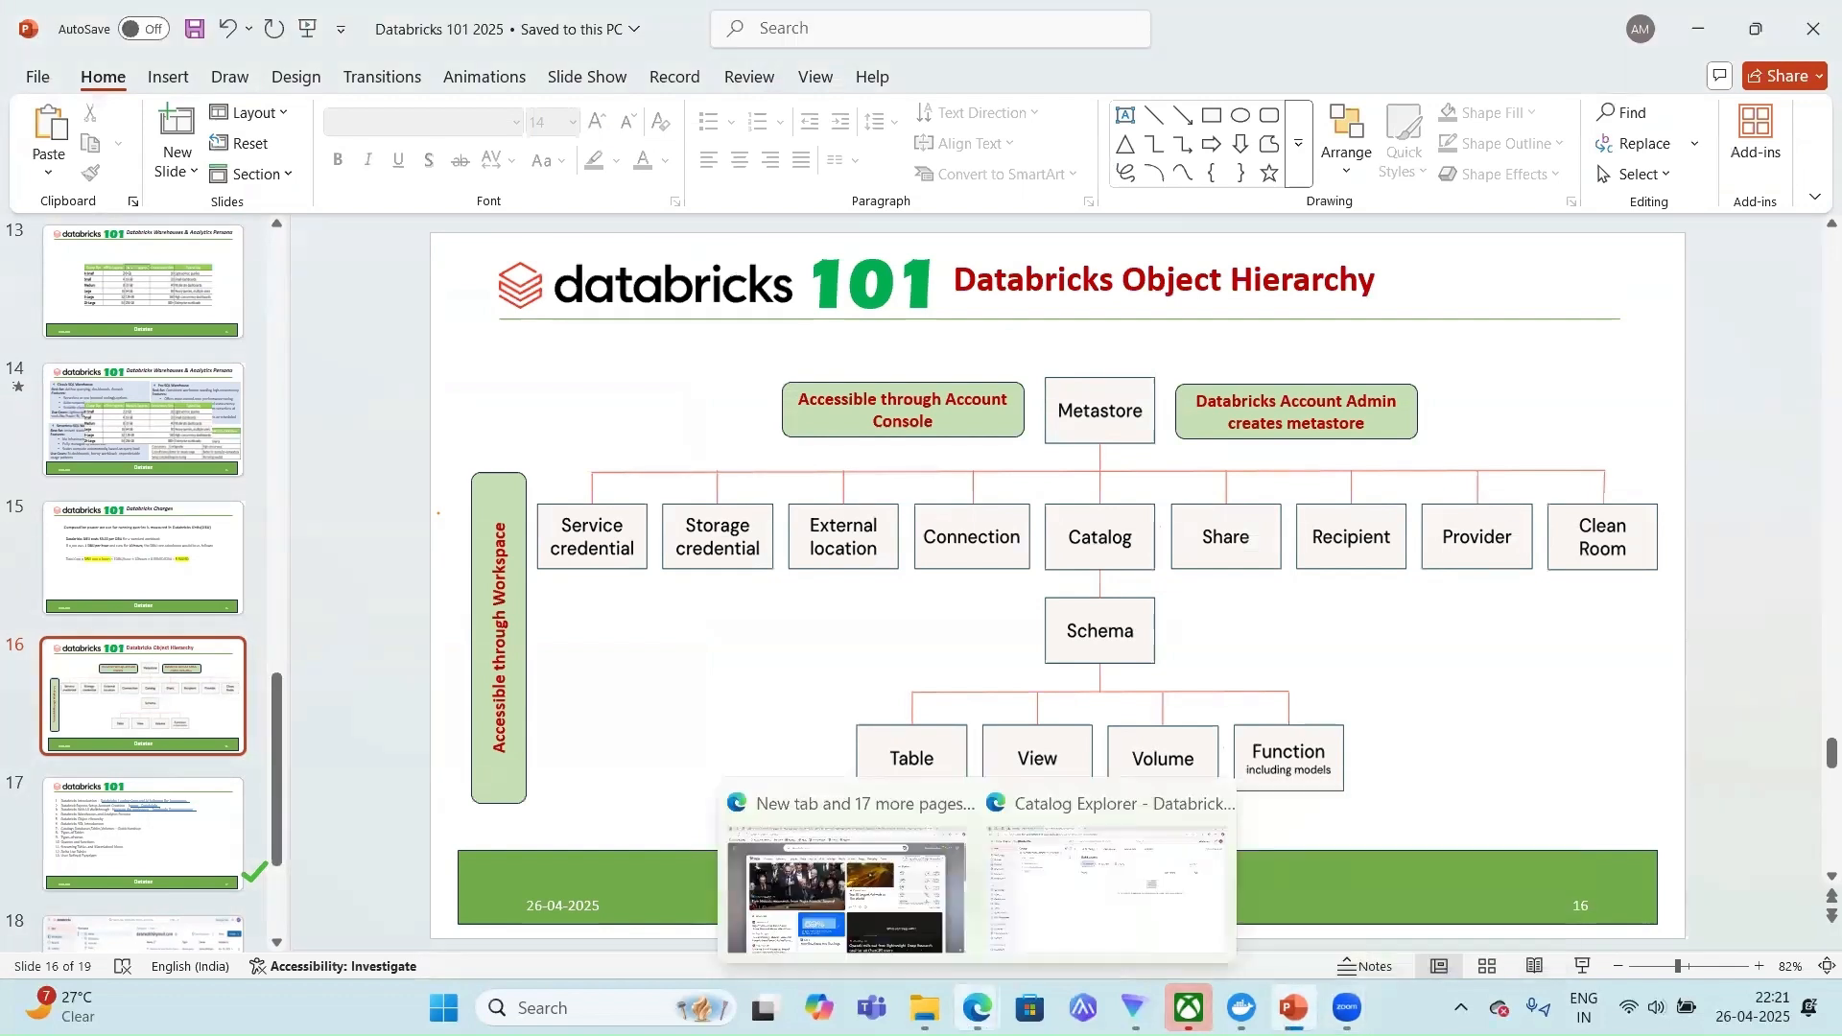
left_click(1006, 816)
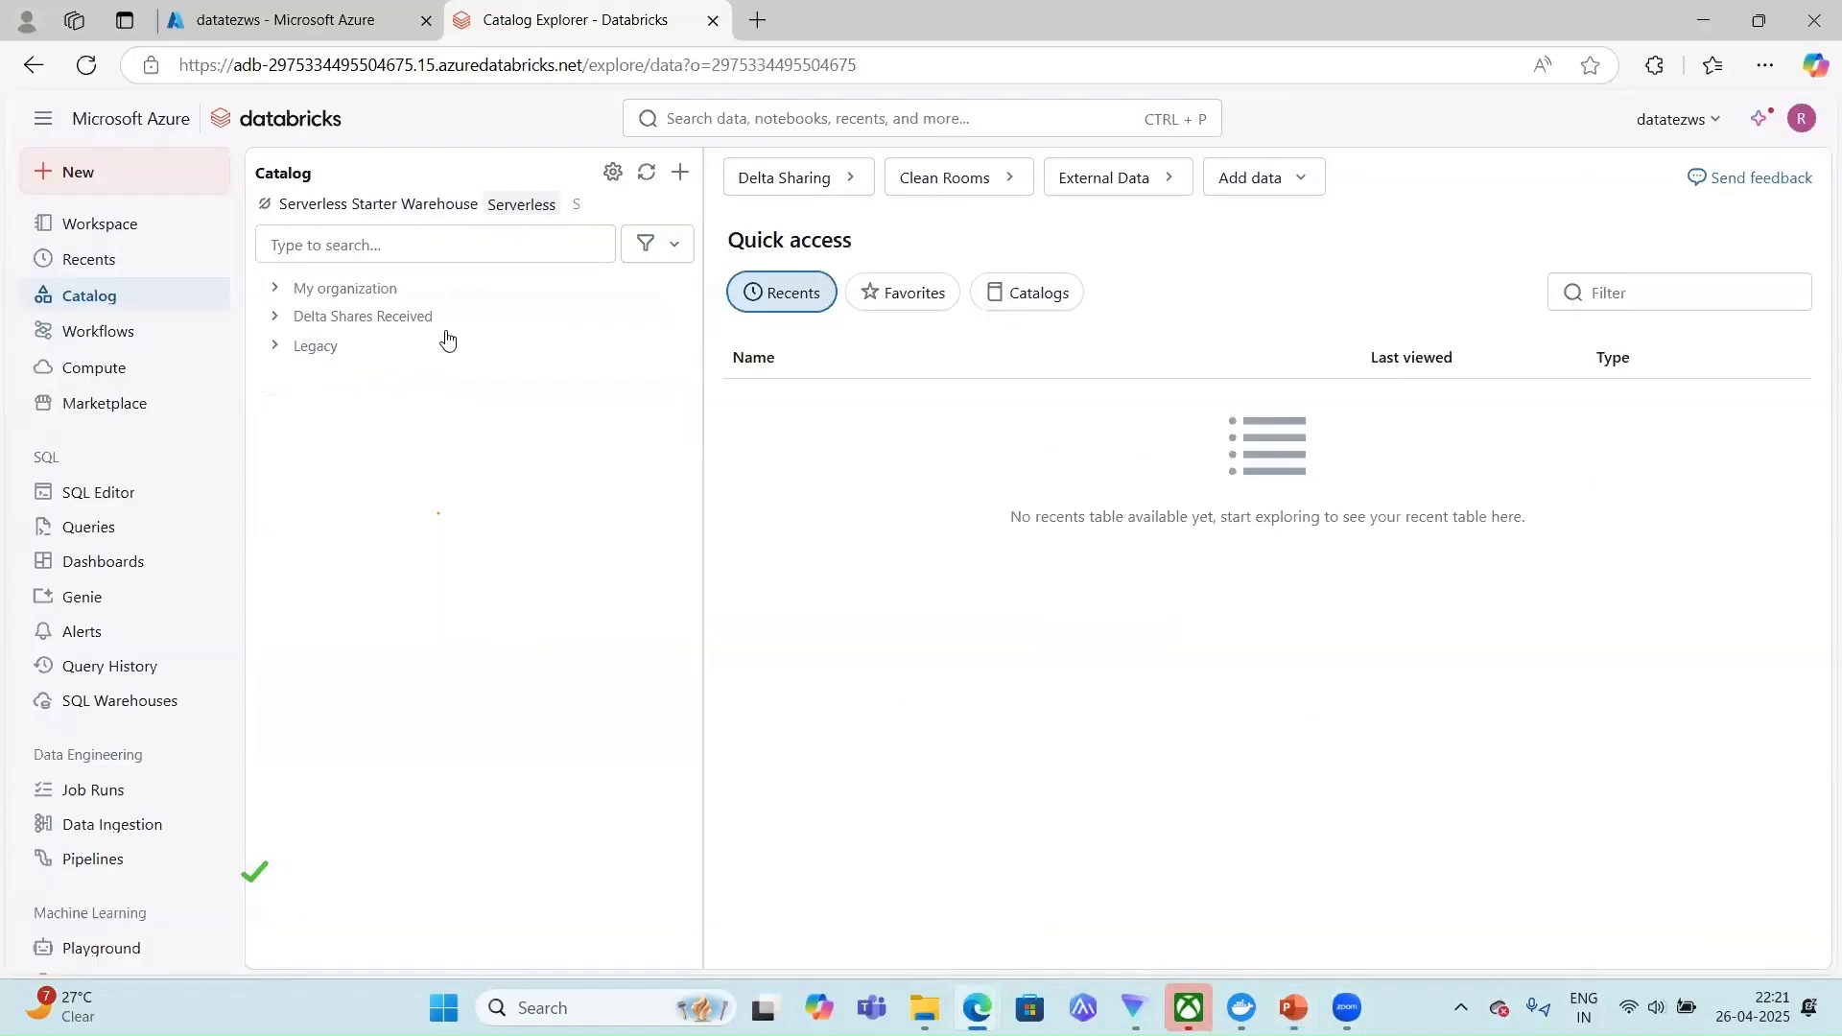
Start the Serverless Starter Warehouse from the compute SQL warehouses and open the SQL Editor.
left_click(104, 382)
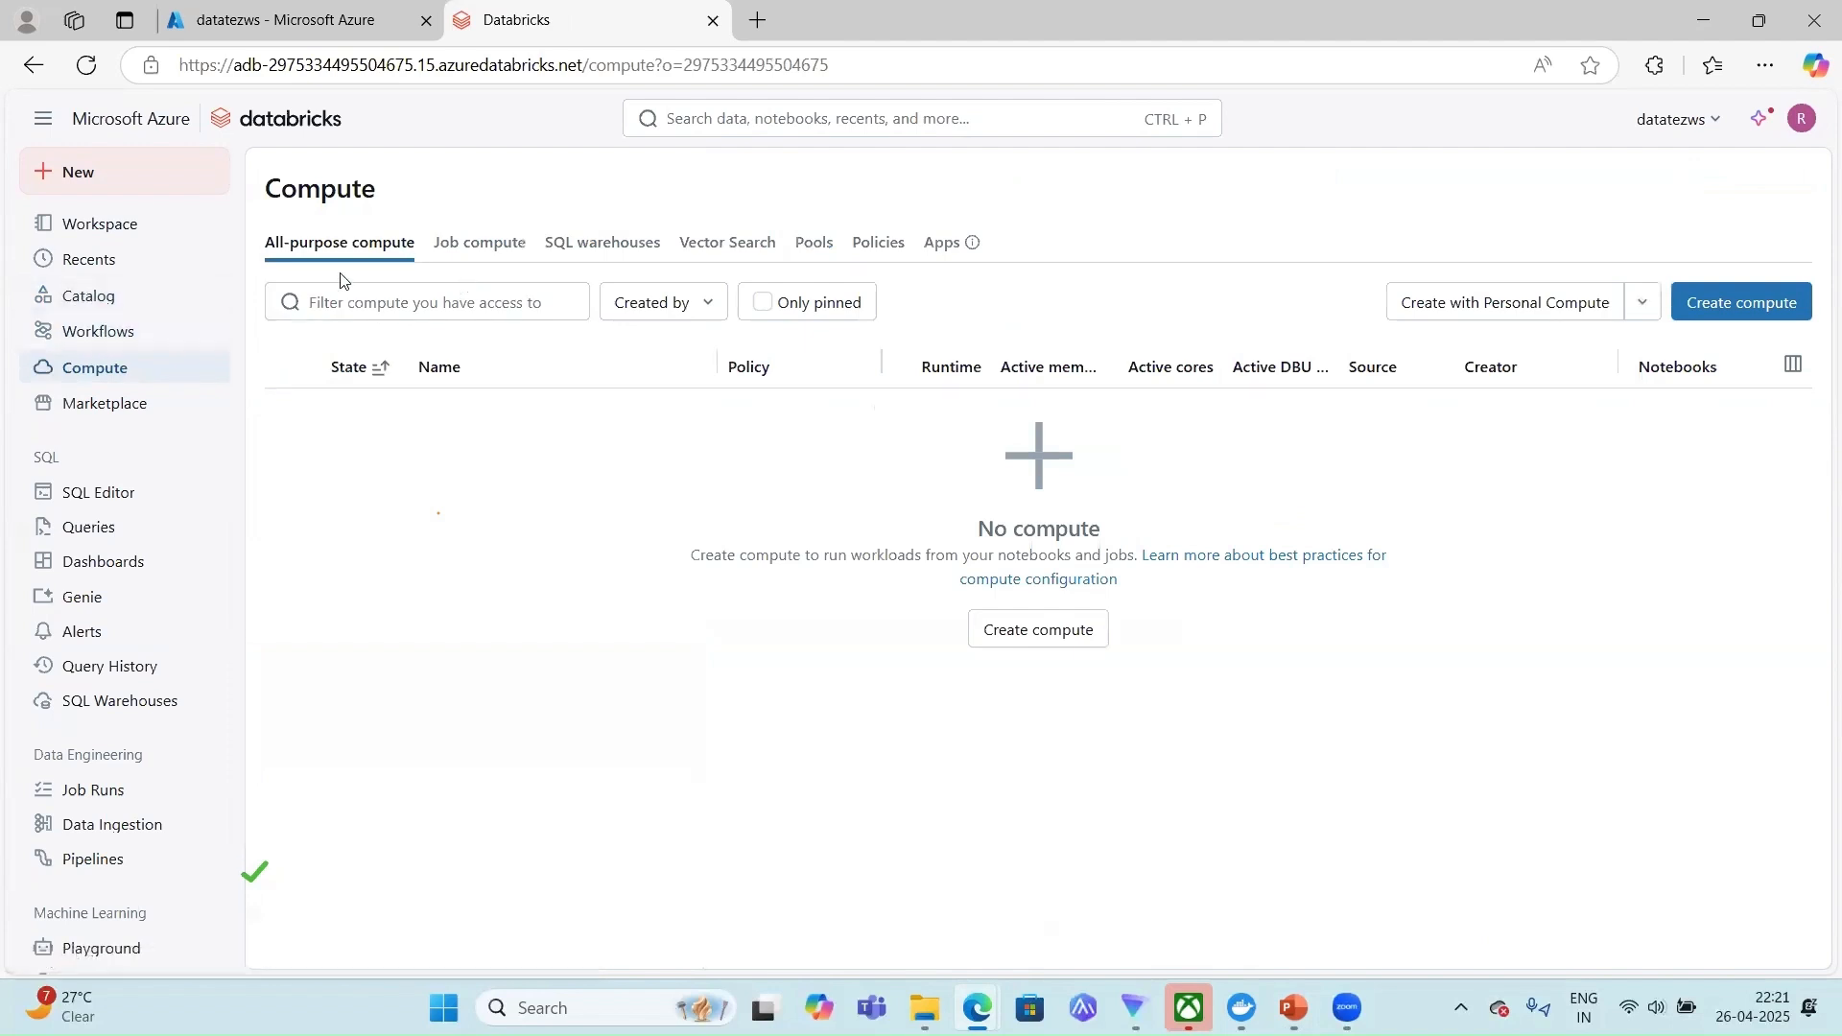
left_click(574, 249)
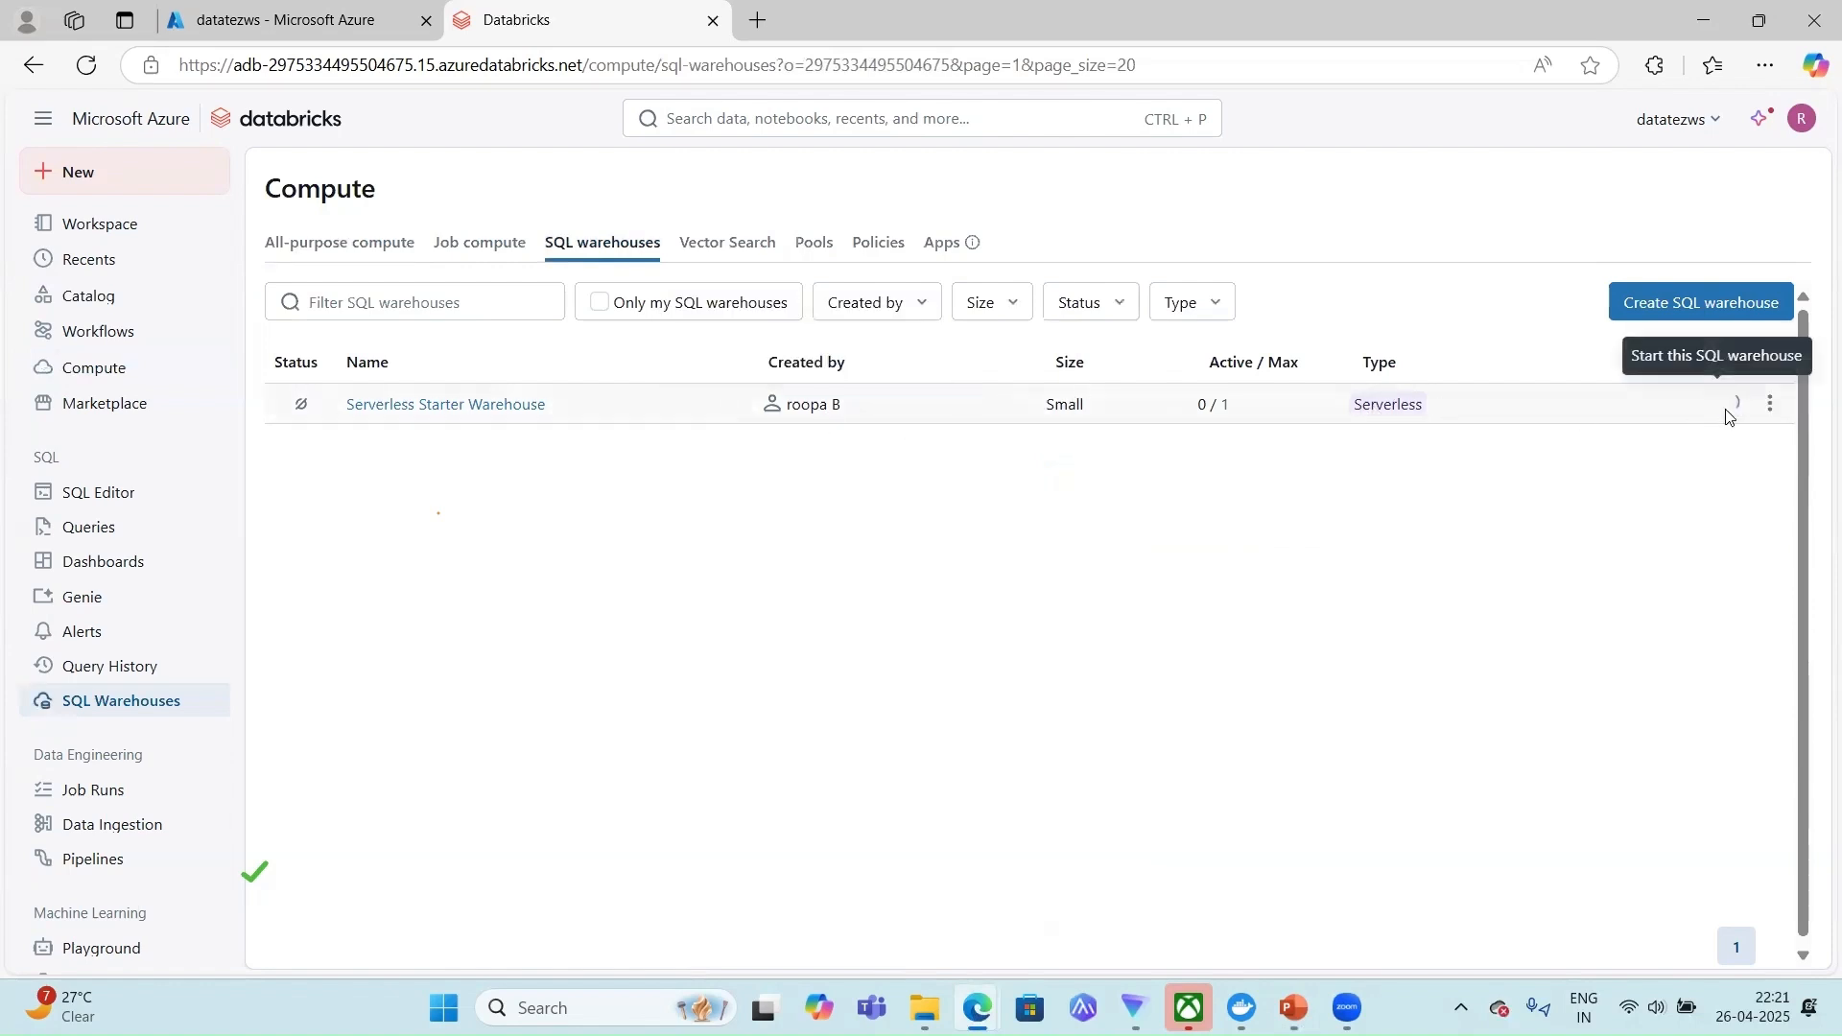
left_click(1728, 403)
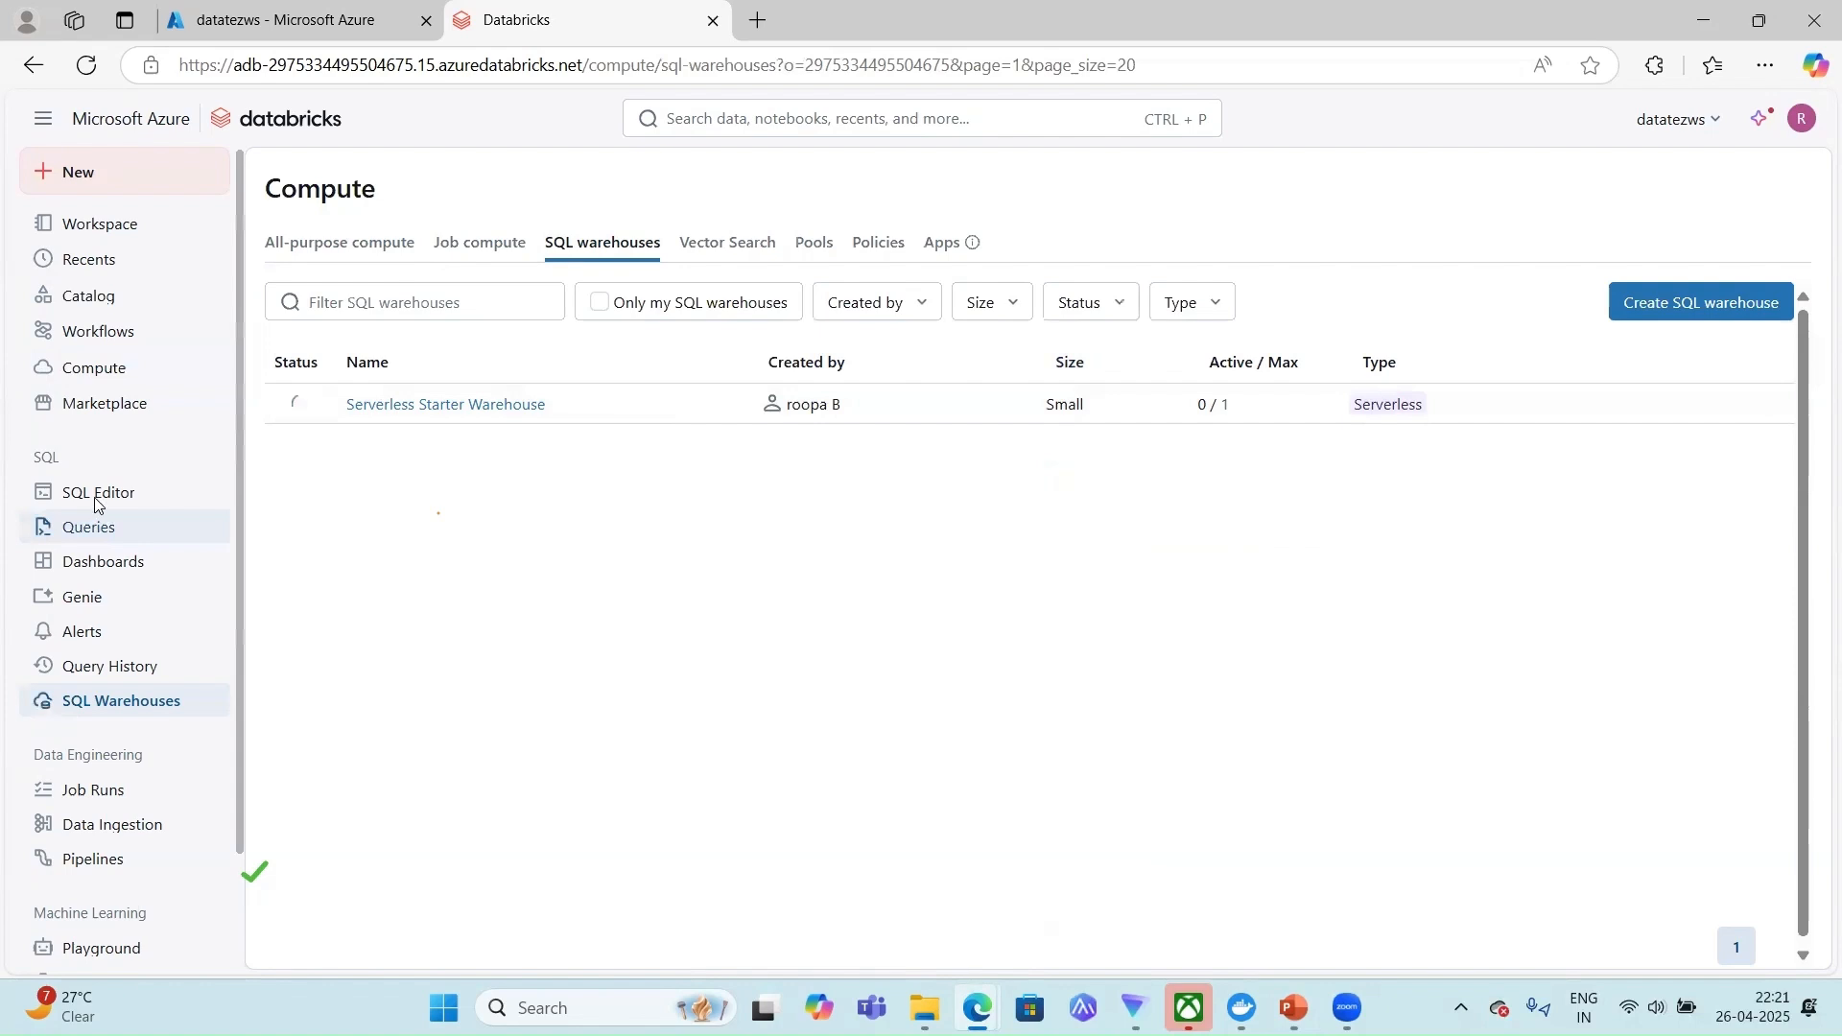
left_click(91, 494)
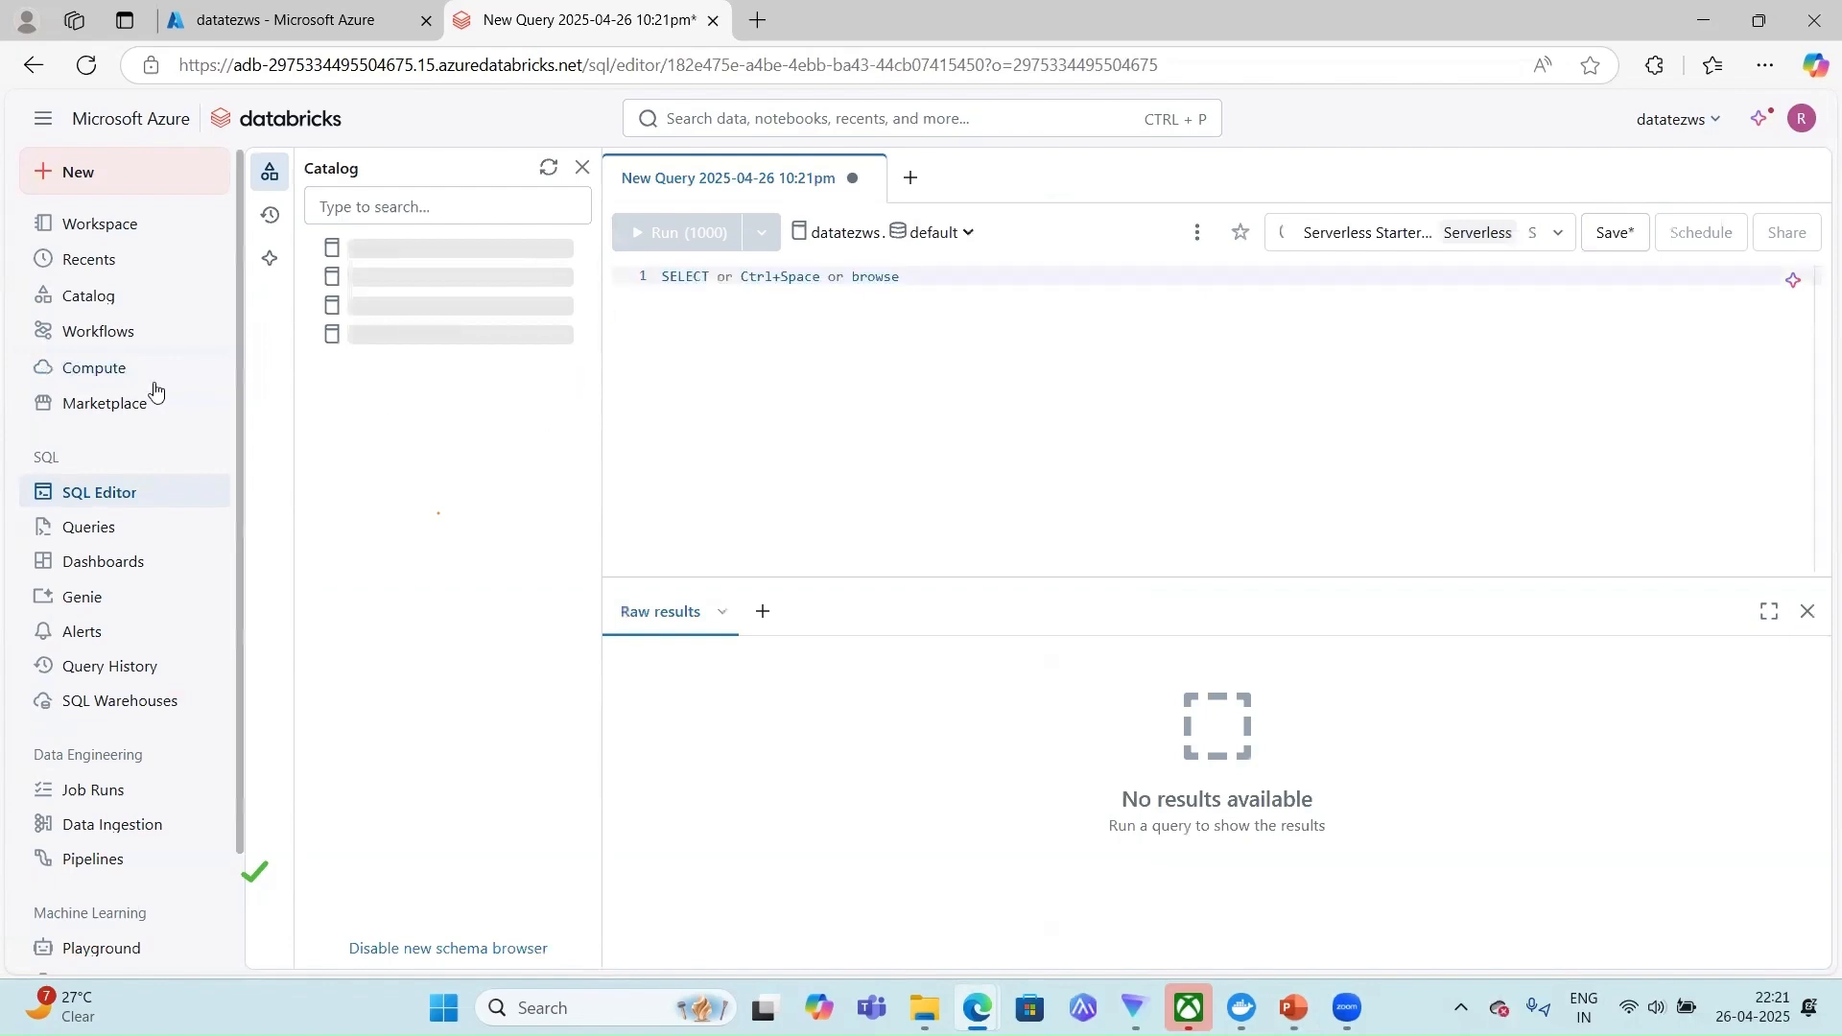
Open the datatezws catalog's default schema in Catalog Explorer and choose the create table option for it.
left_click(87, 297)
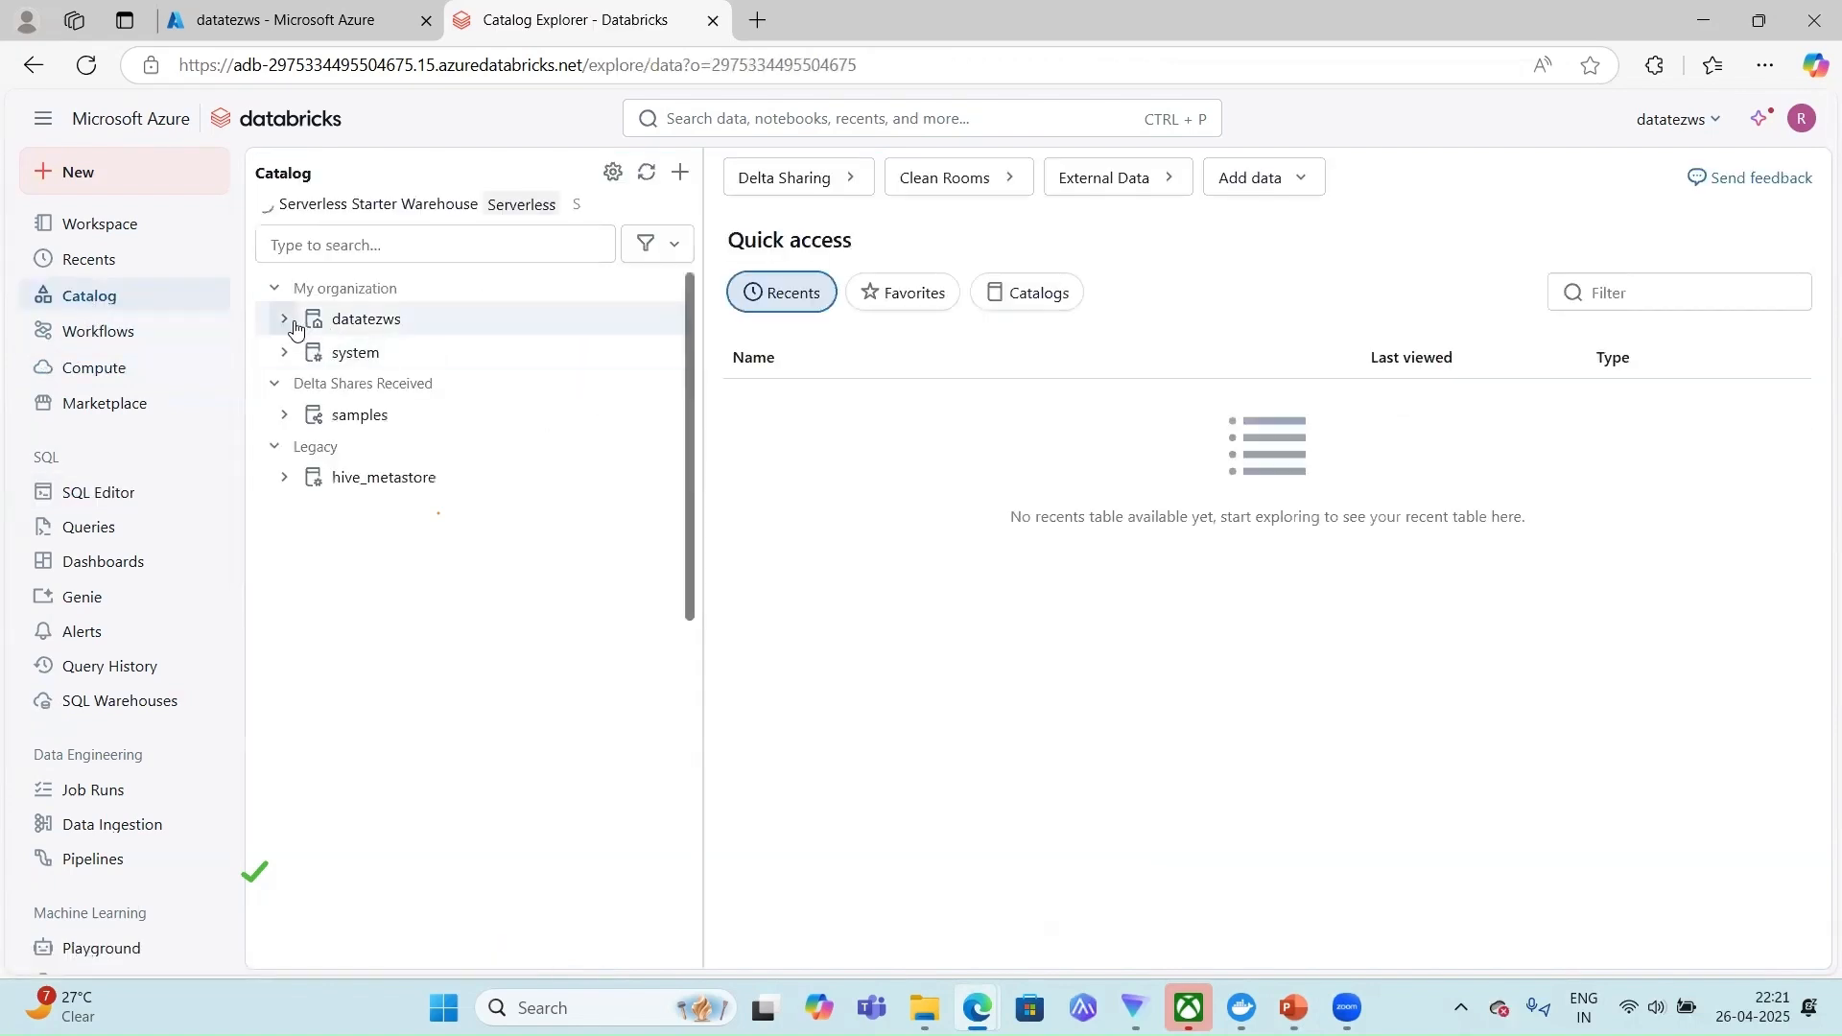
left_click(285, 320)
mouse_move(351, 327)
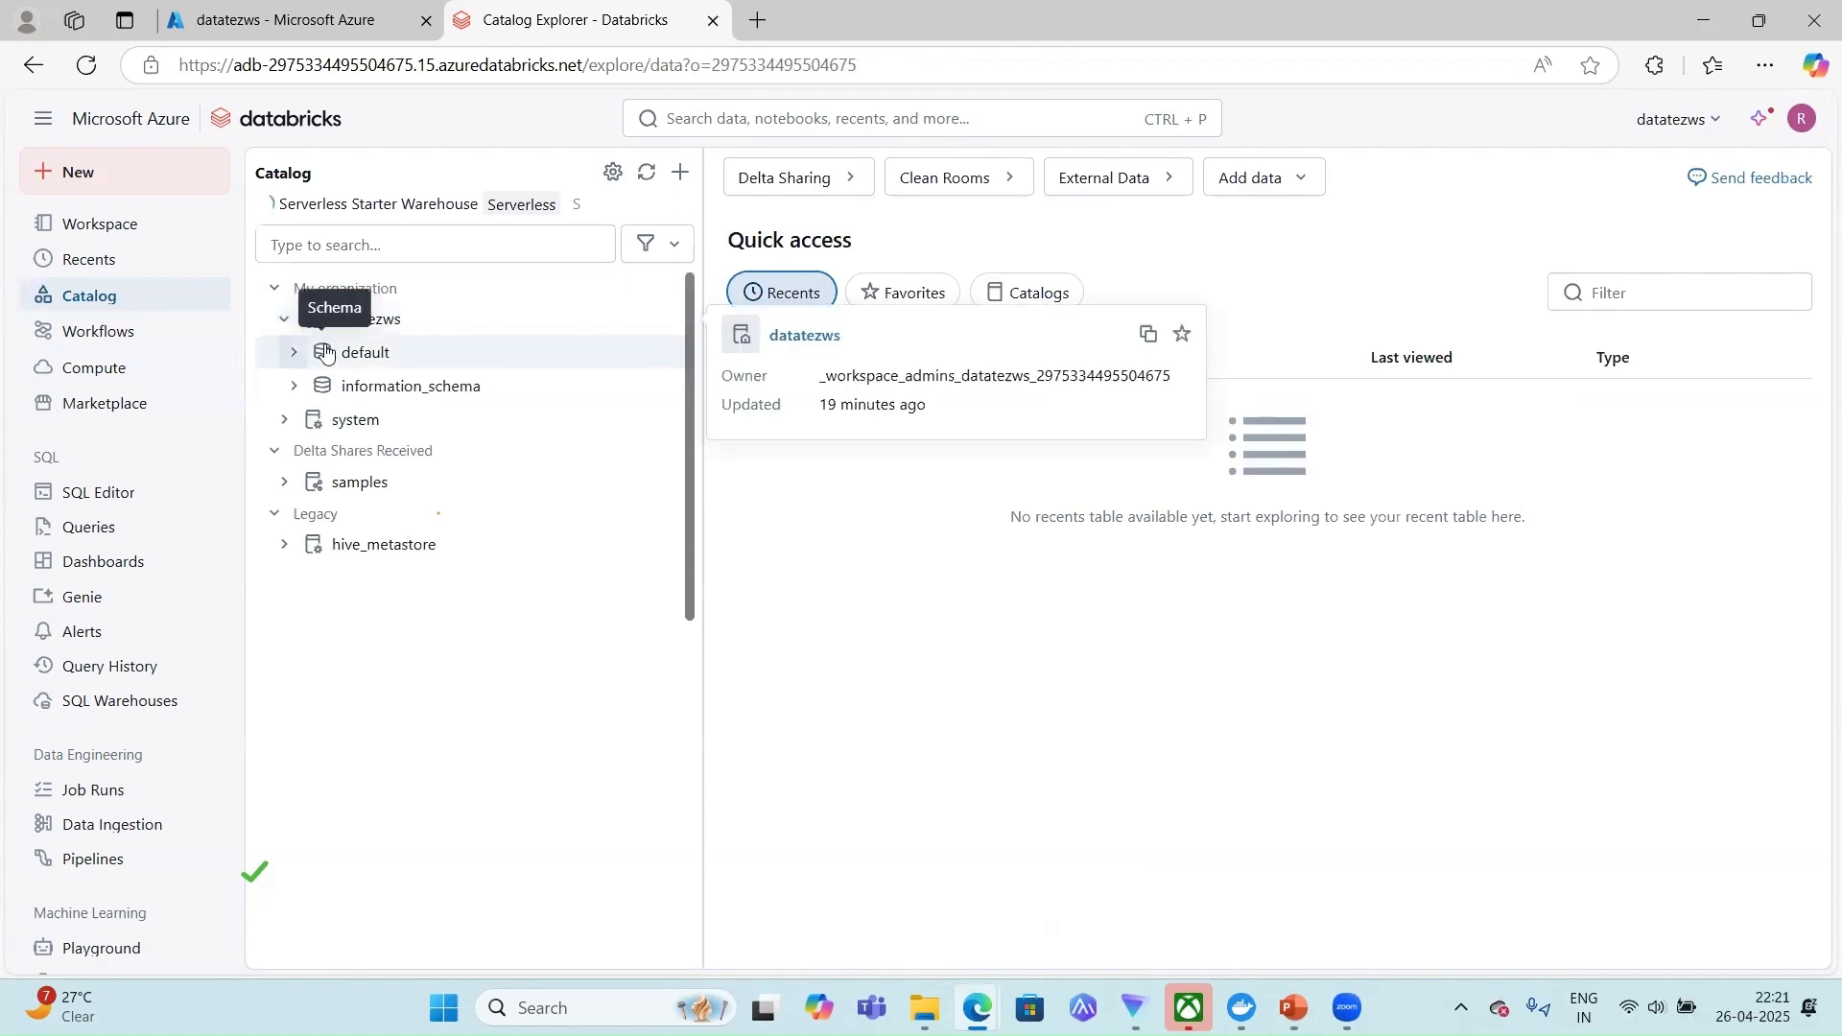
left_click(372, 357)
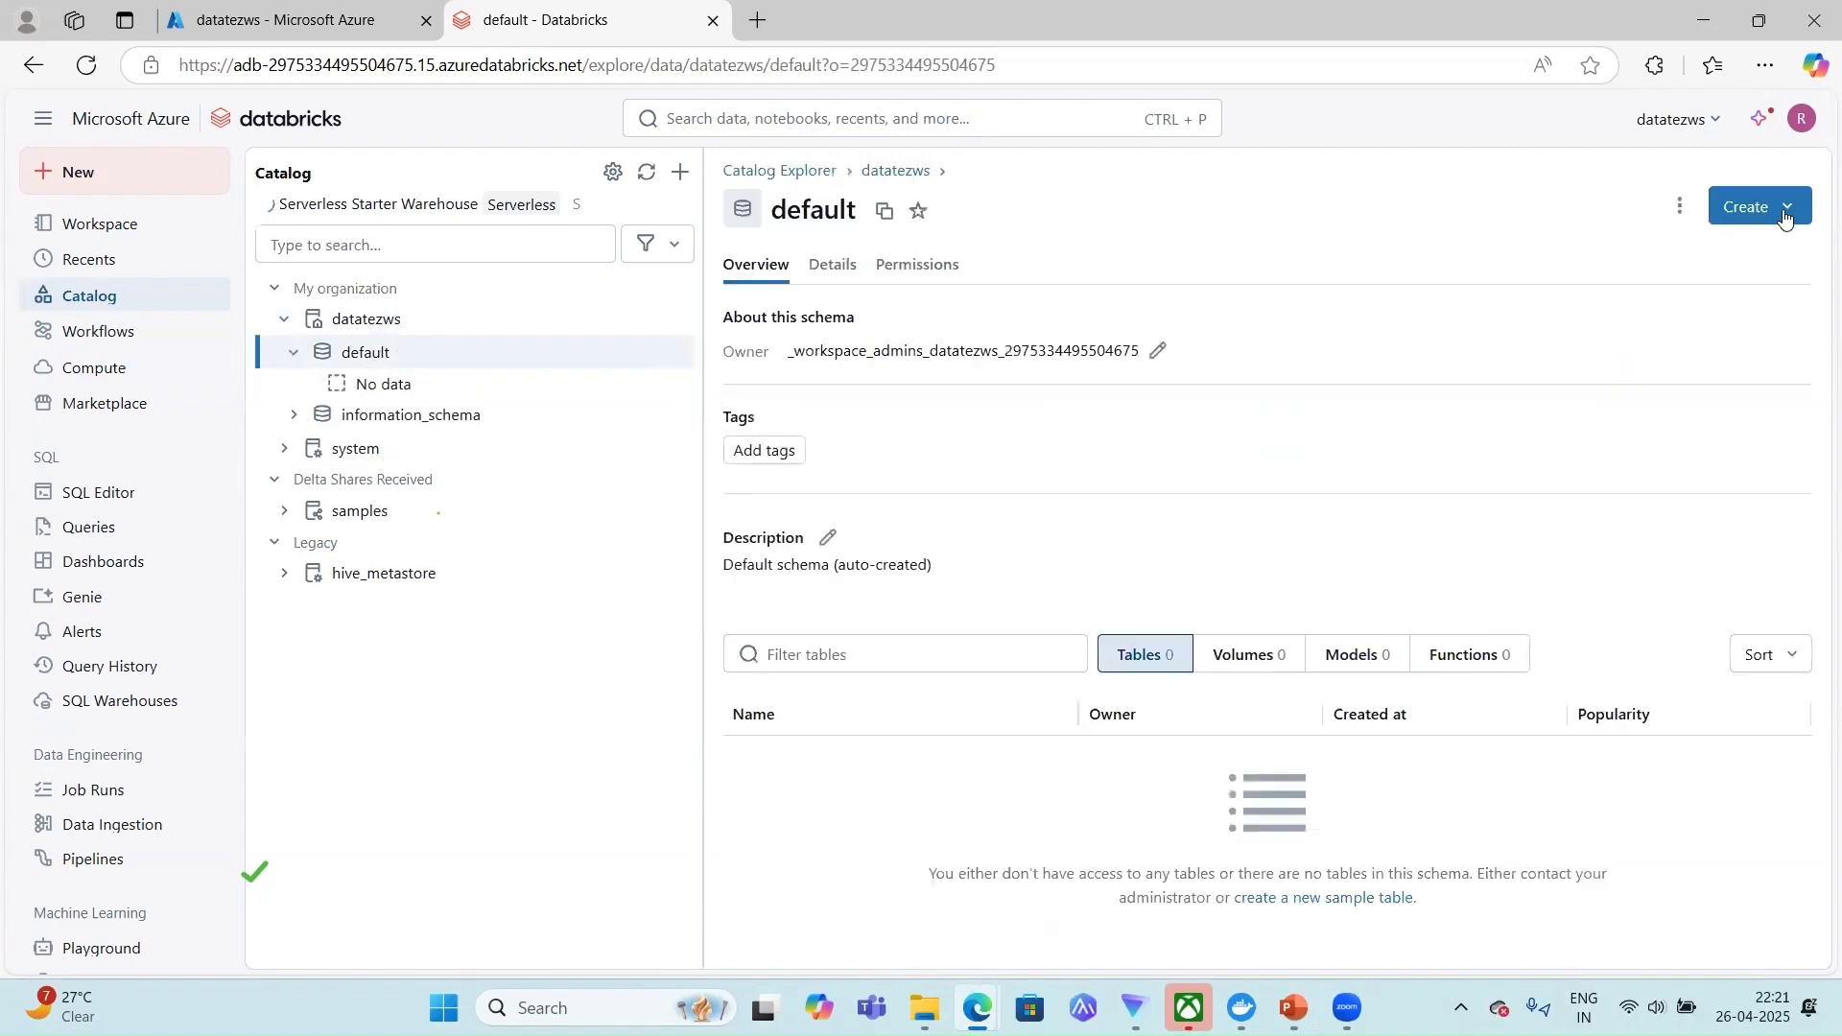
left_click(1785, 208)
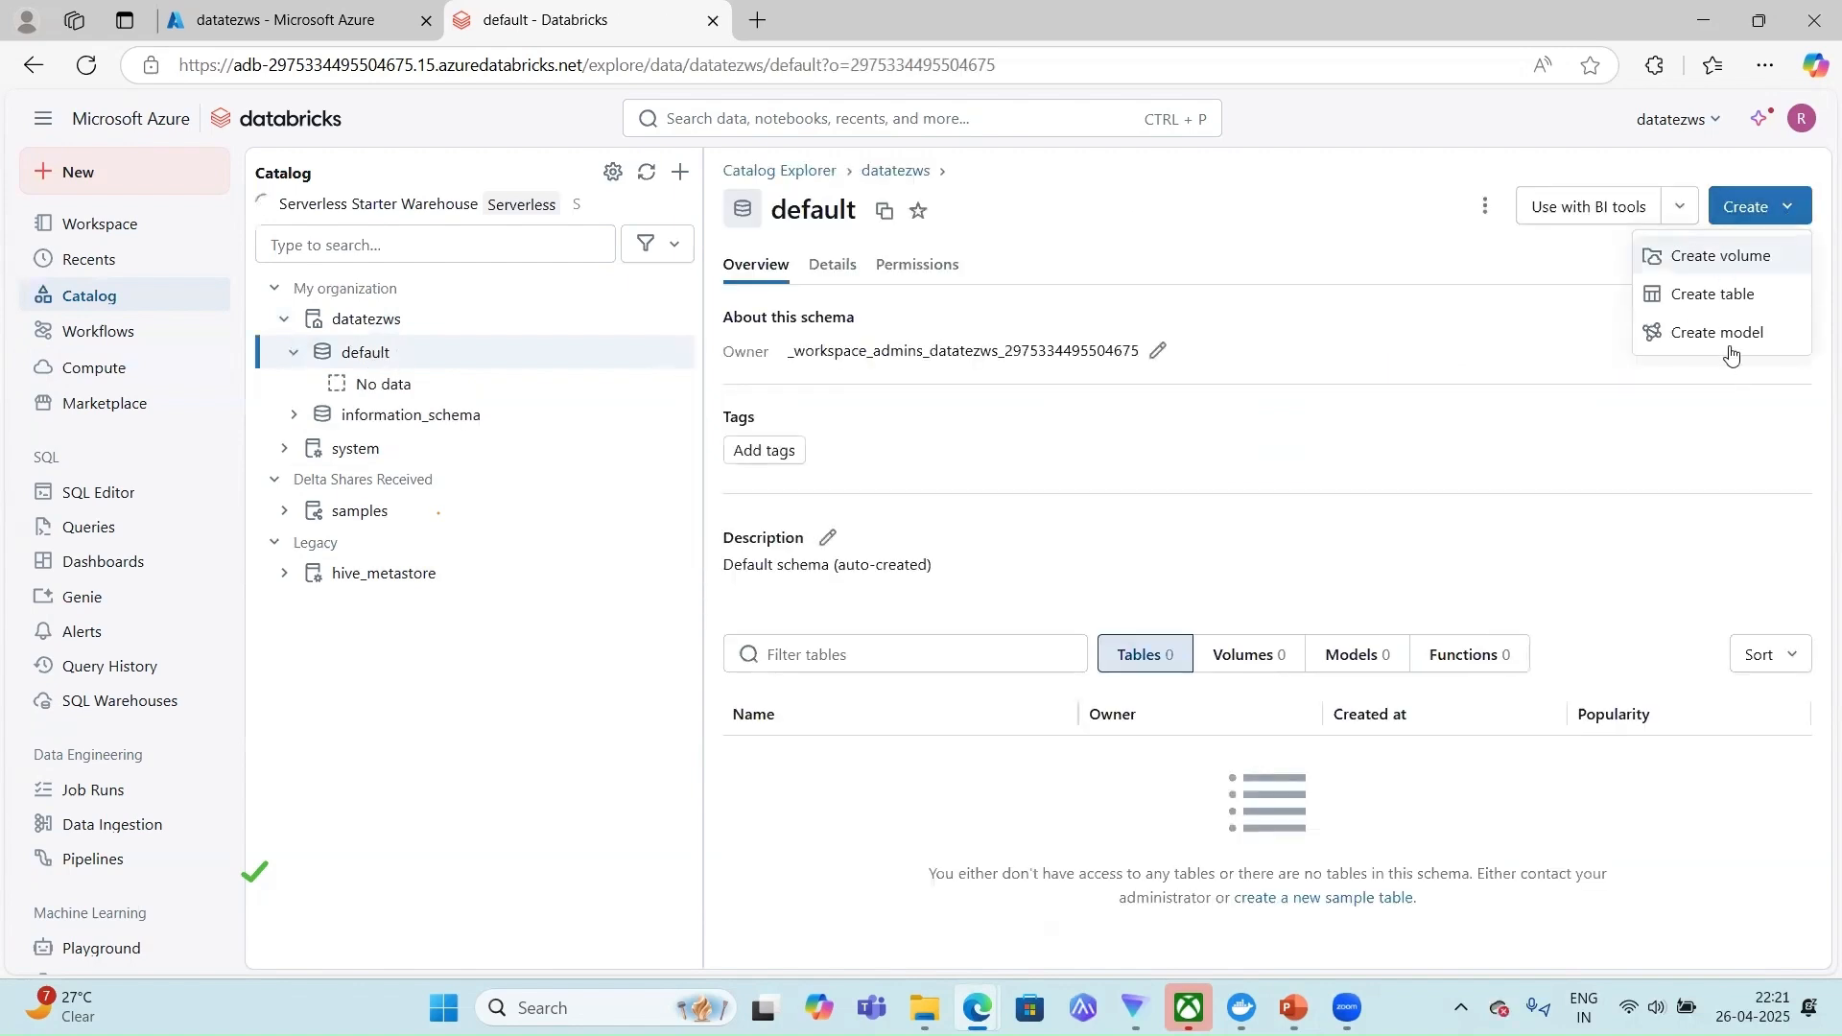
left_click(1717, 295)
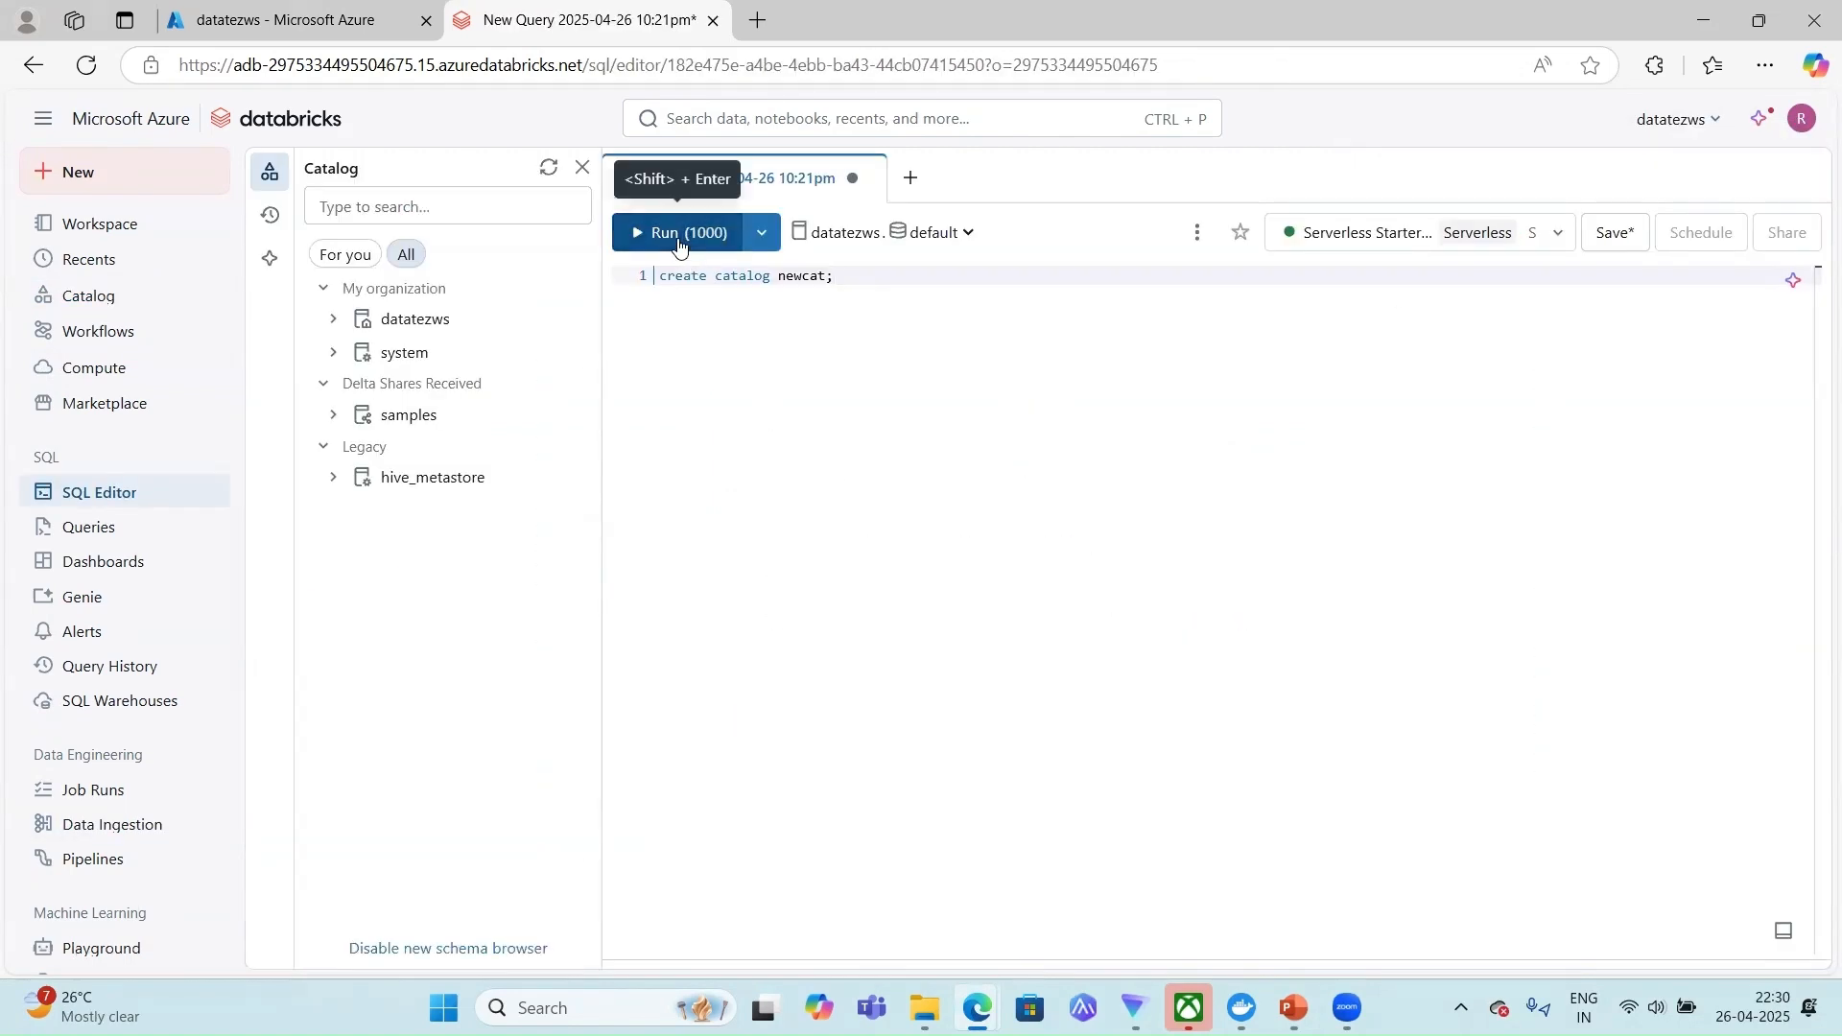
Try to run the create catalog newcat statement and expand the full error message.
left_click(672, 235)
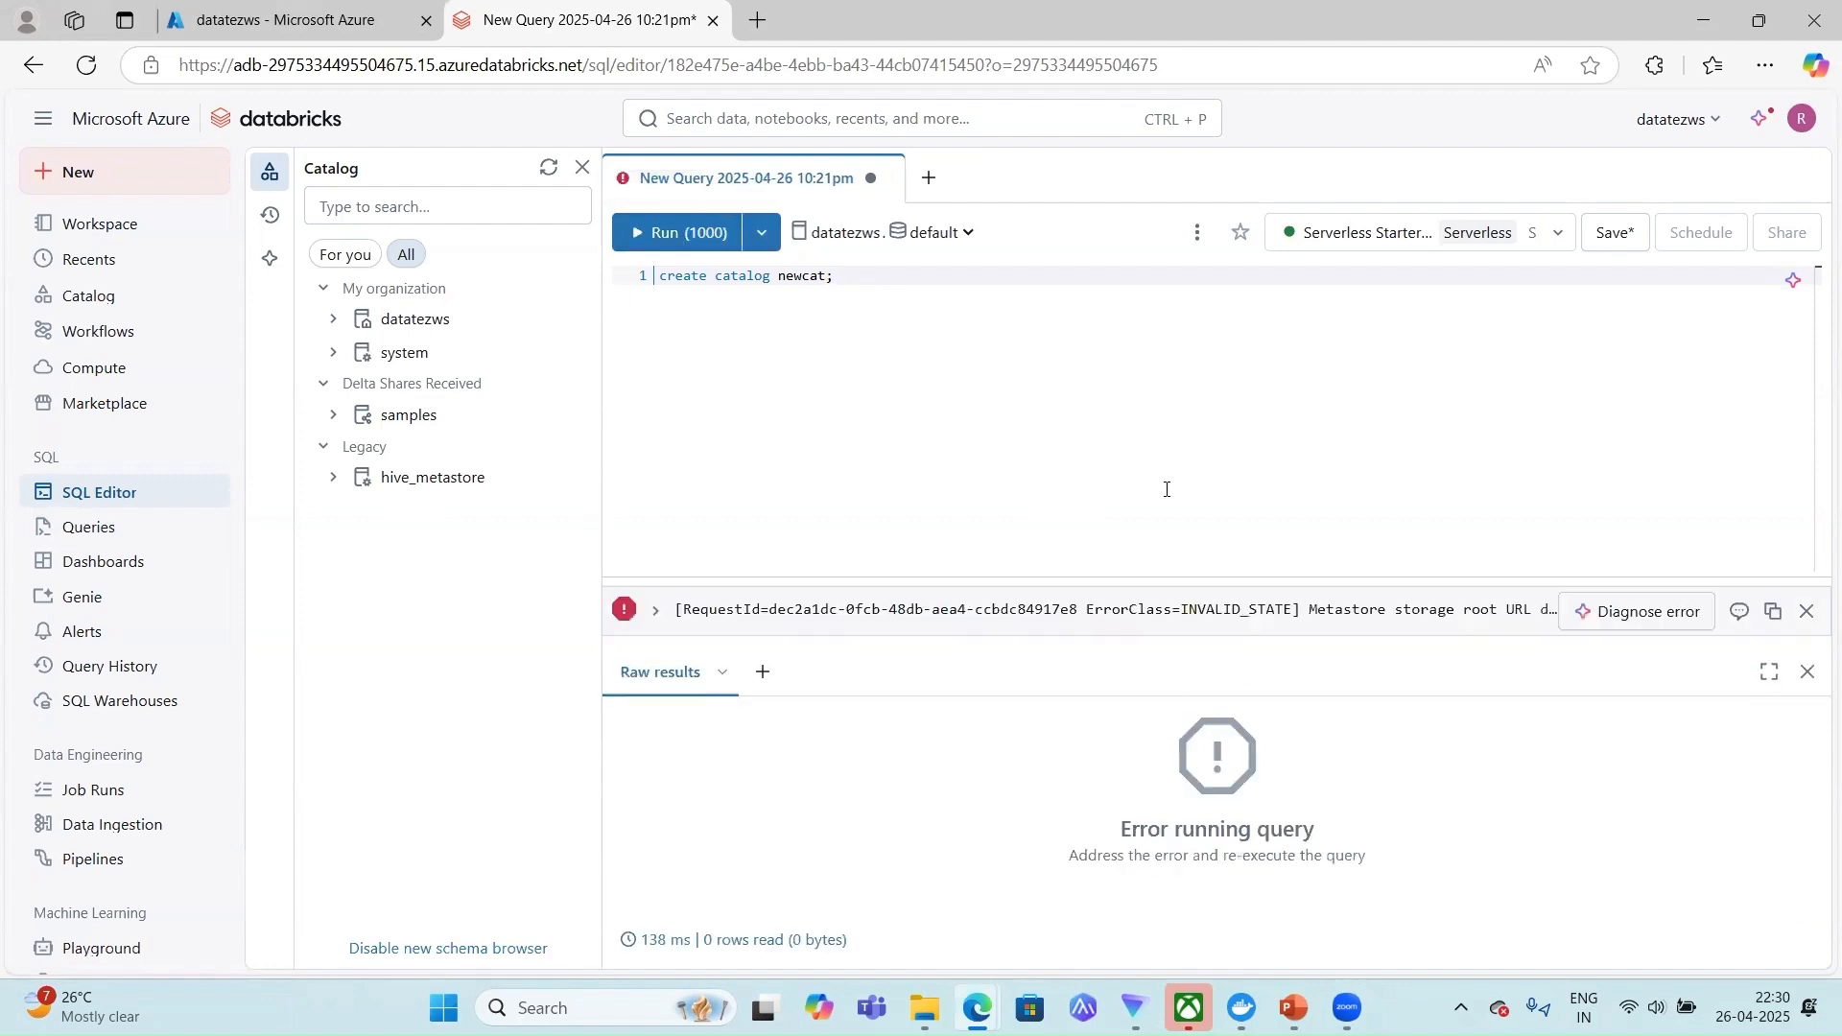
left_click(656, 610)
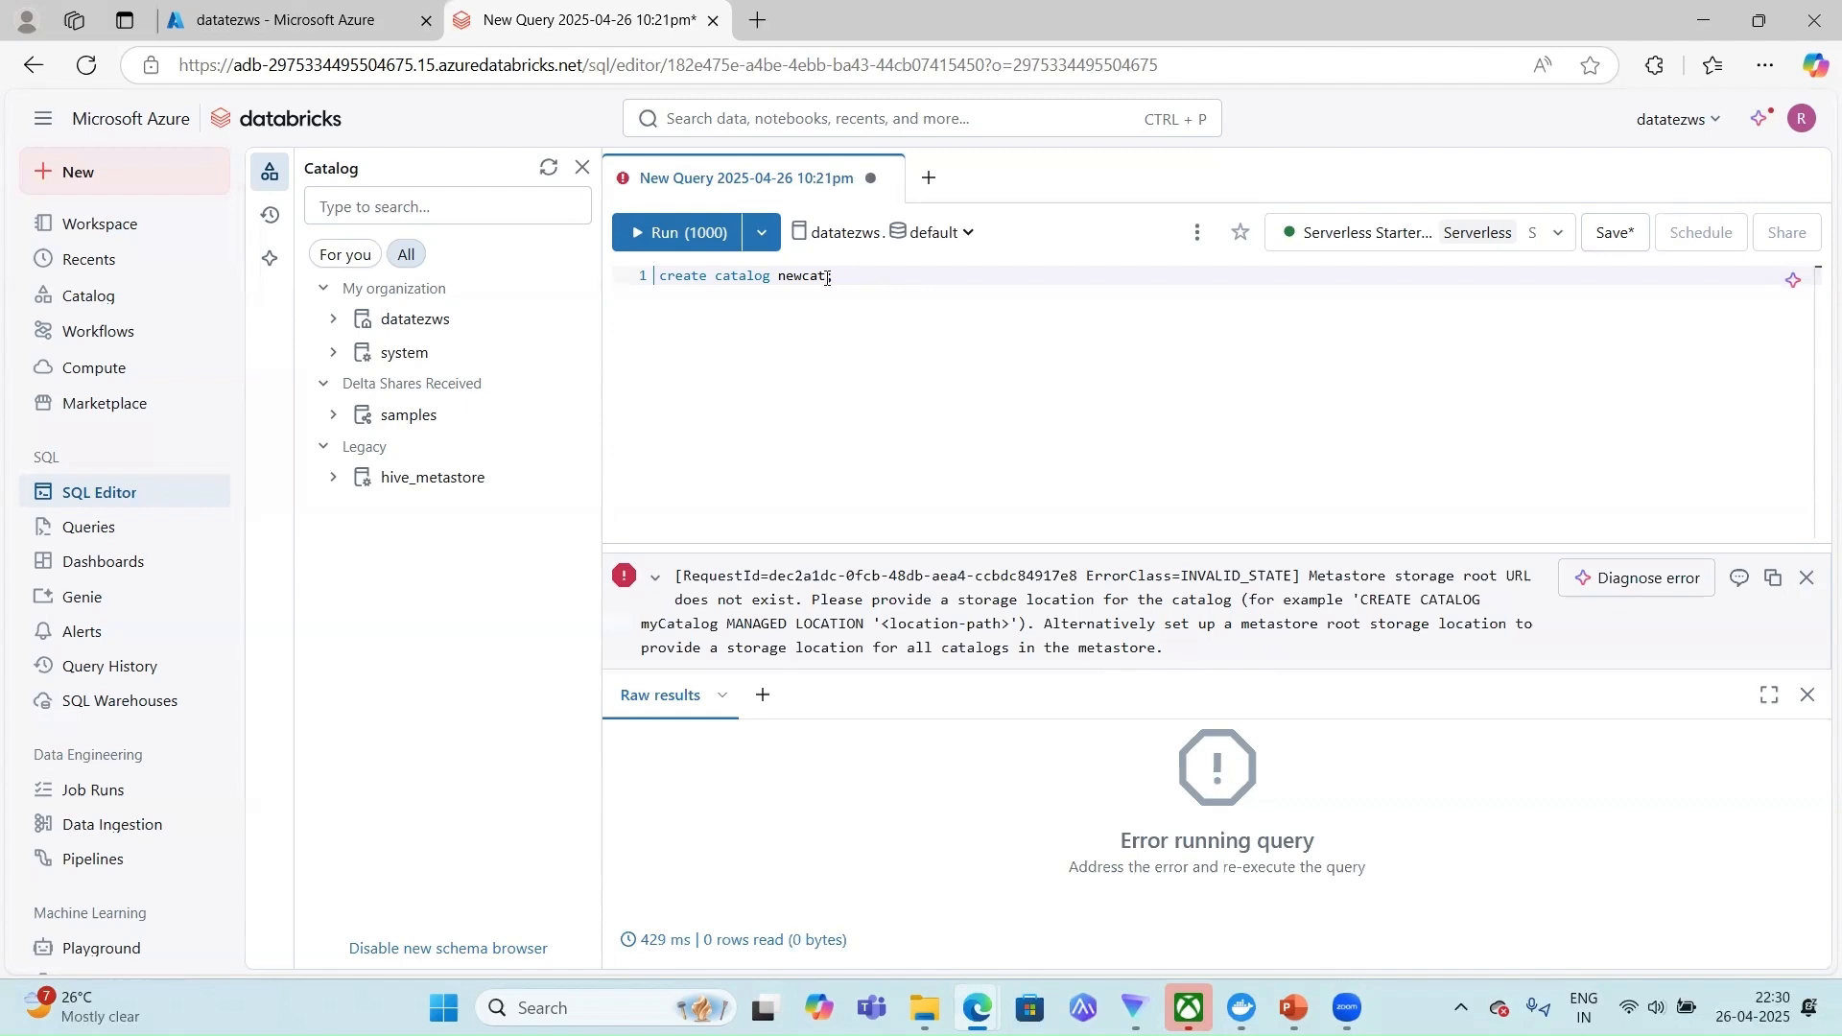
Change the statement to create database newdb; and run it.
left_click_drag(773, 276, 715, 276)
type("database")
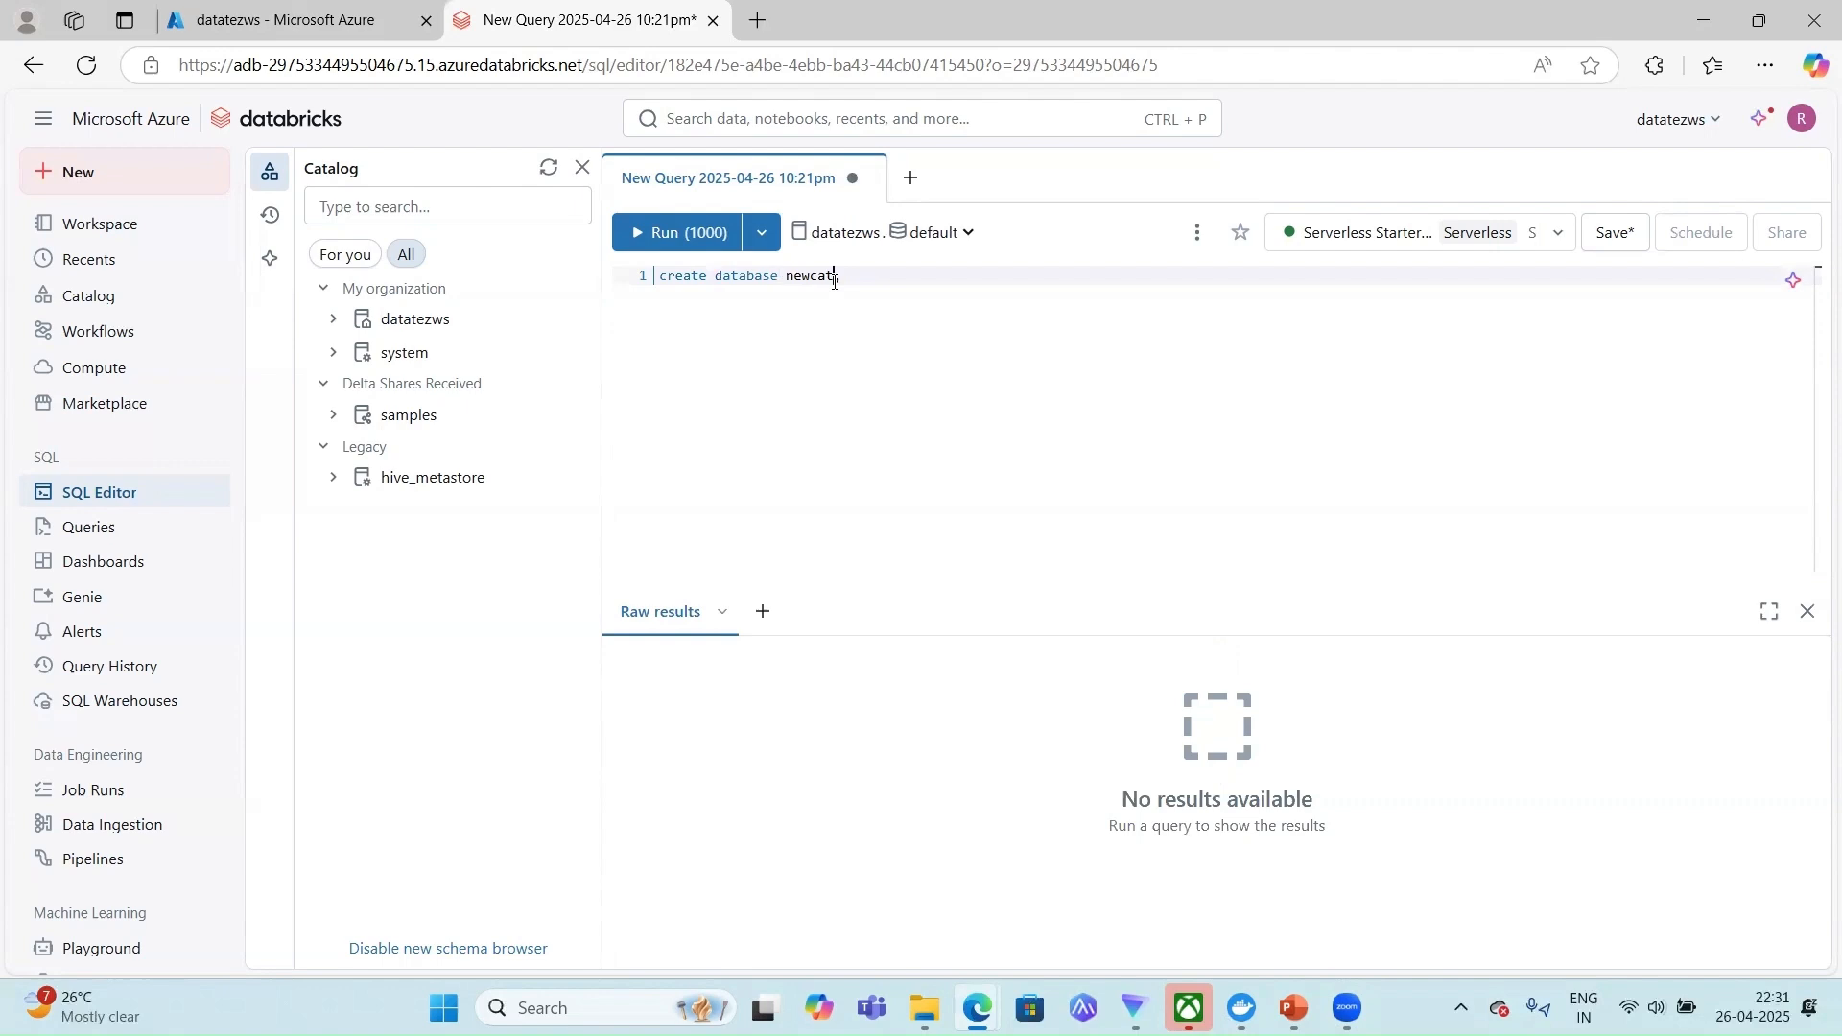
key("BackSpace")
key("BackSpace")
key("BackSpace")
type("db")
left_click(702, 234)
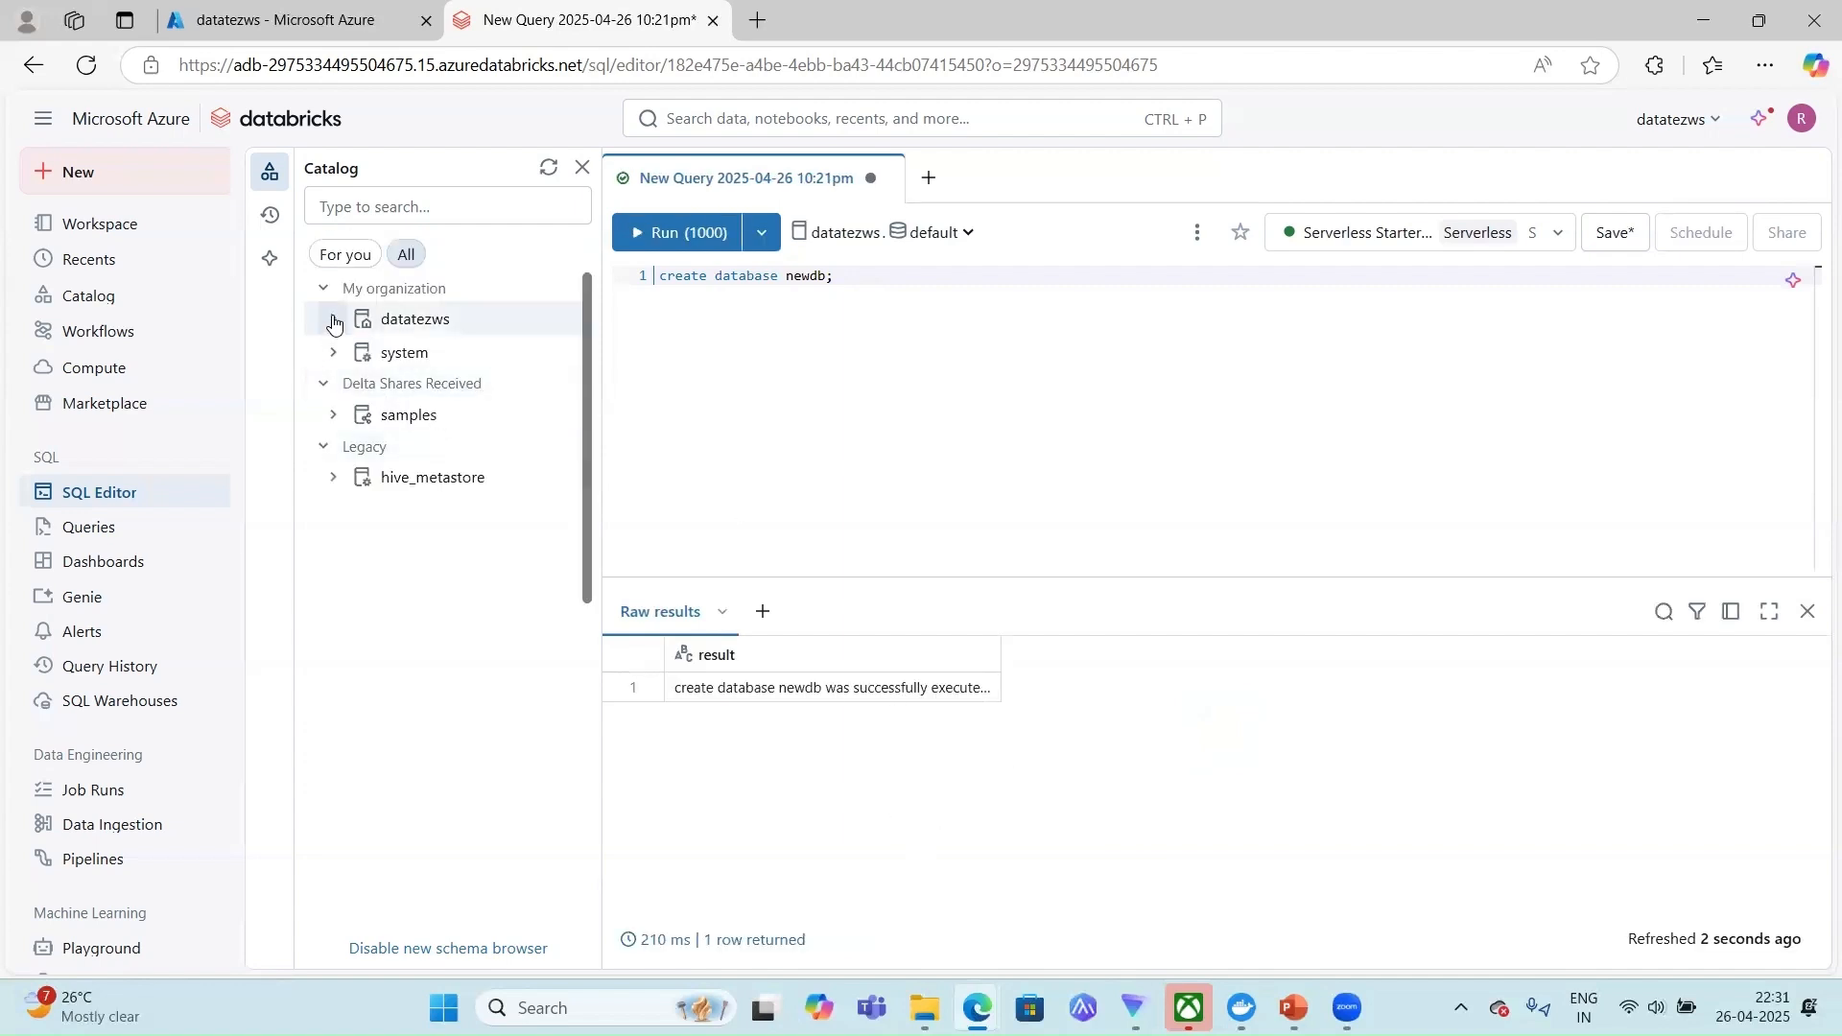
Expand the datatezws catalog and its newdb schema, and set the query's active schema to newdb.
left_click(333, 322)
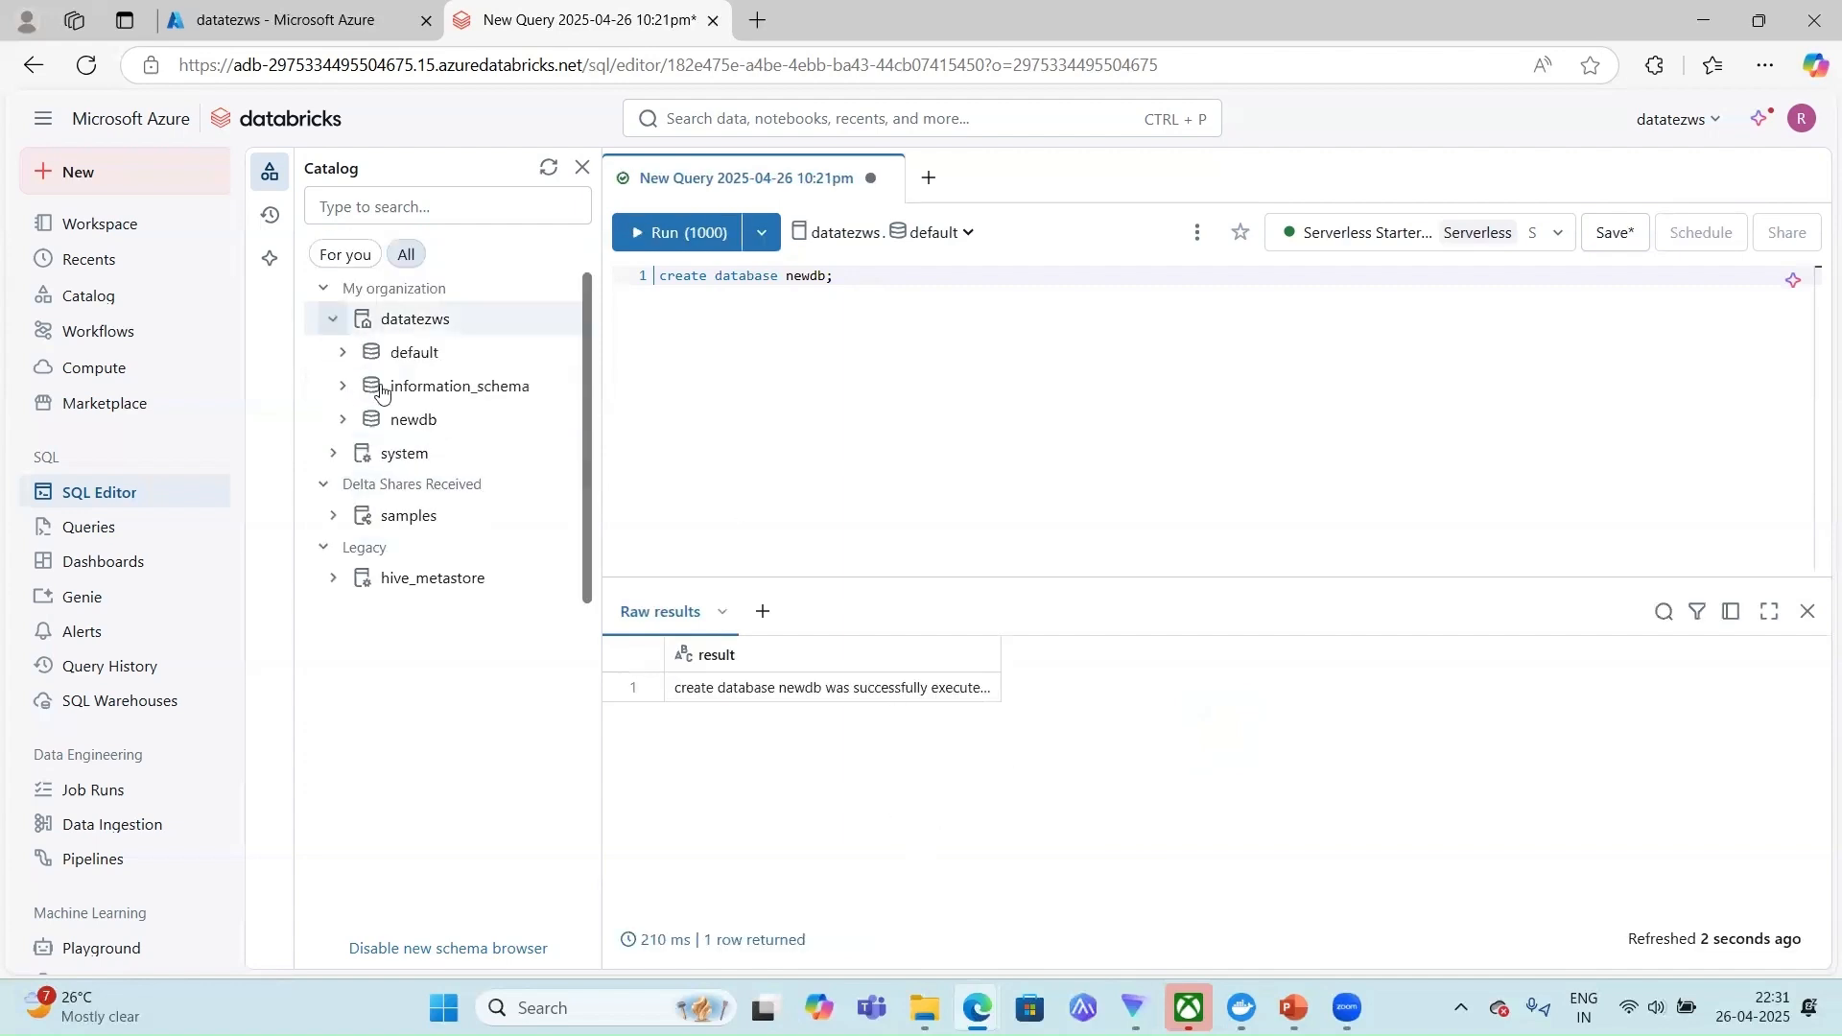
left_click(345, 418)
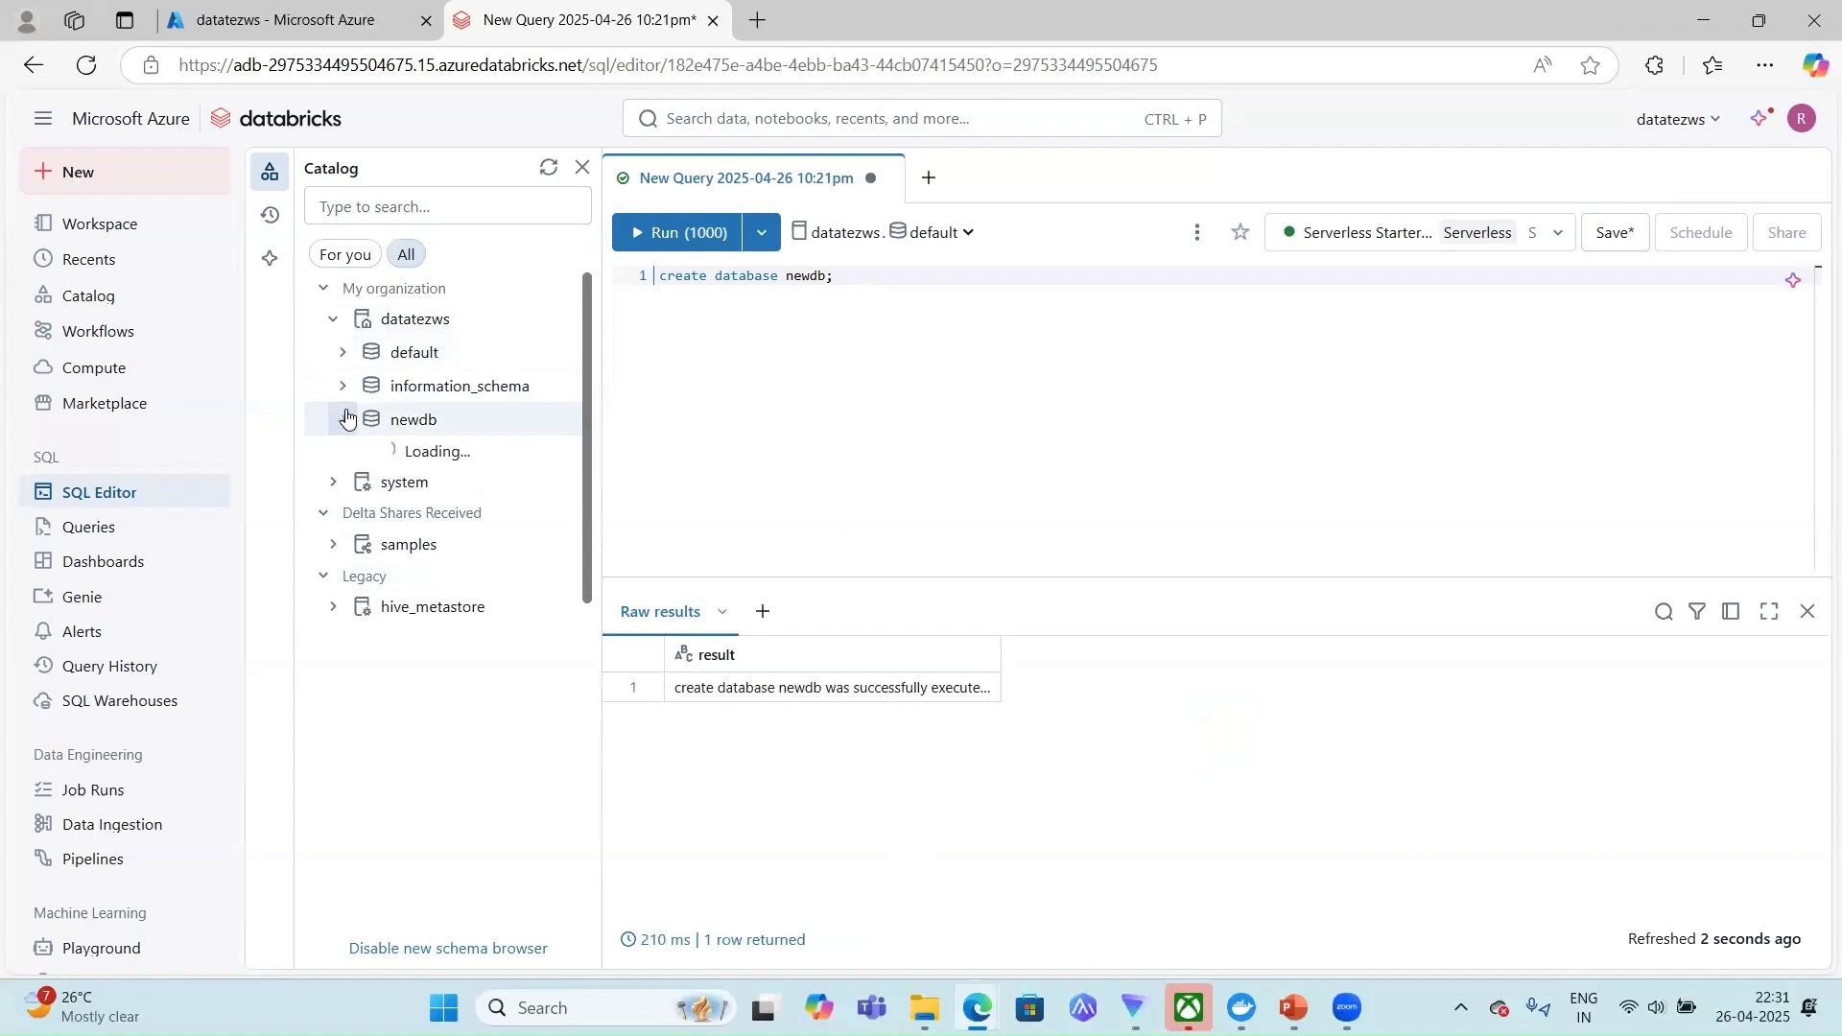
left_click(877, 284)
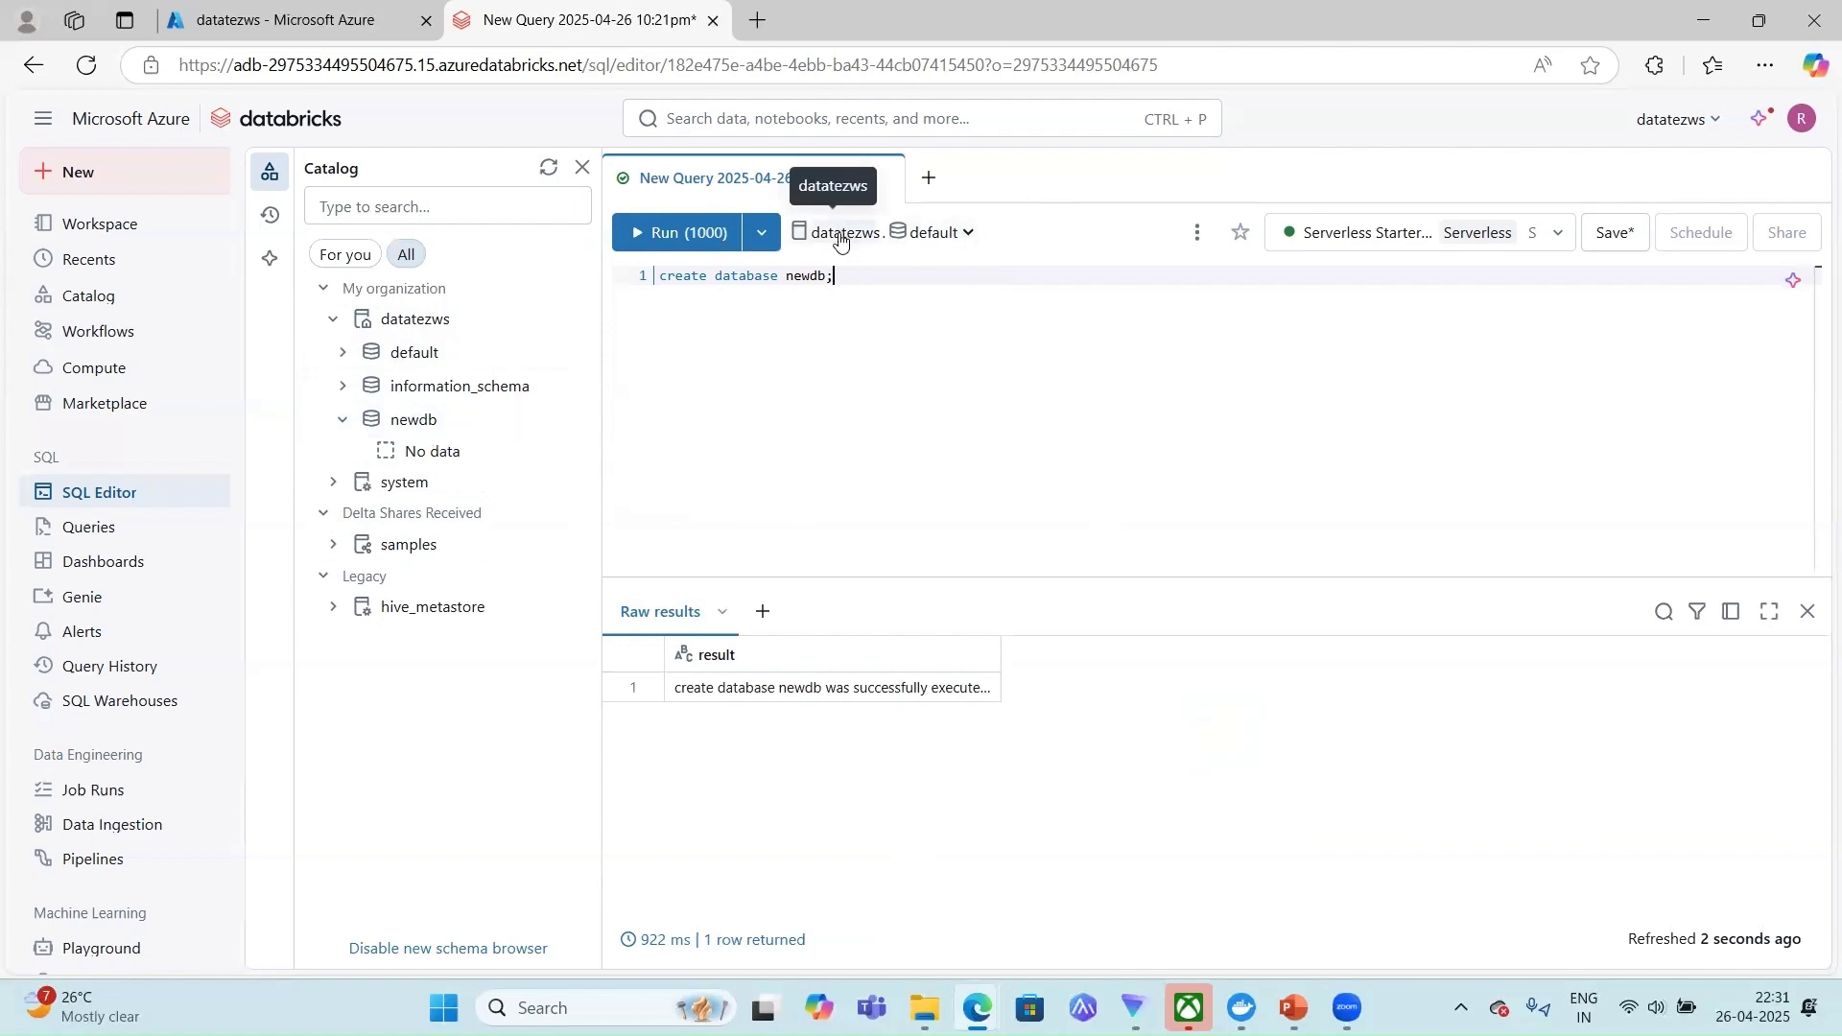
left_click(971, 235)
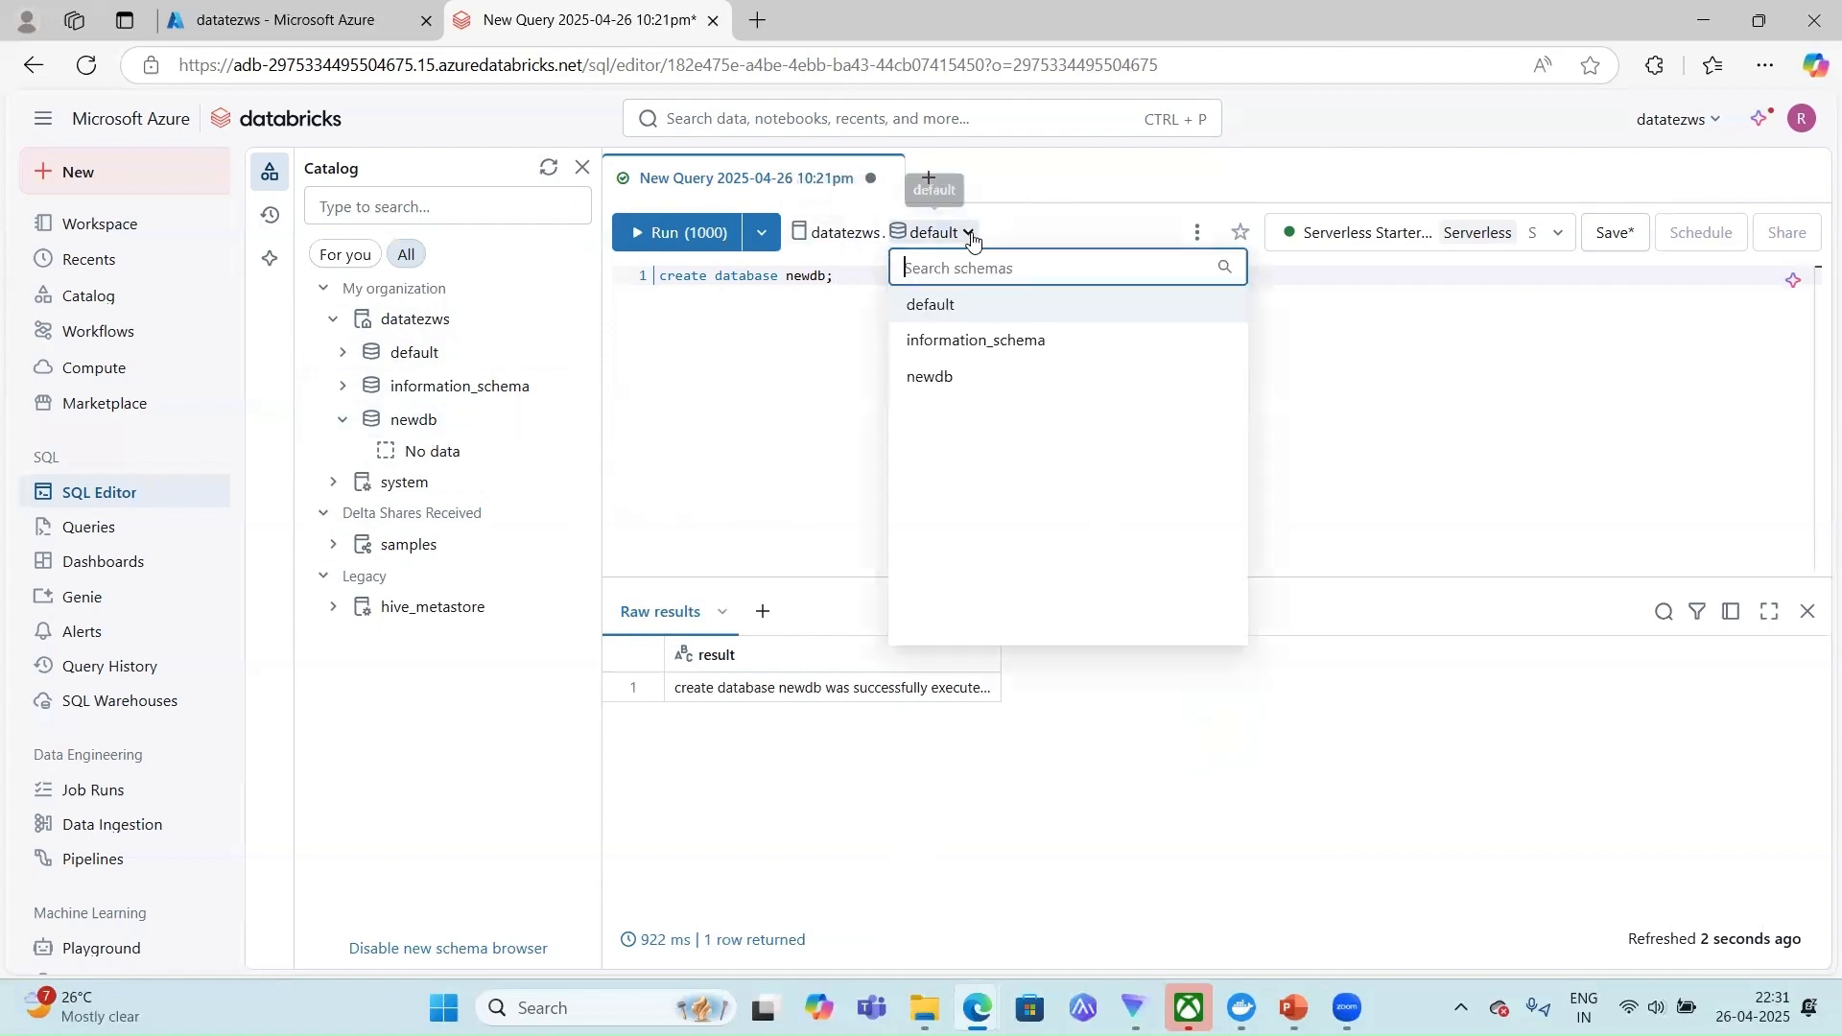
left_click(938, 378)
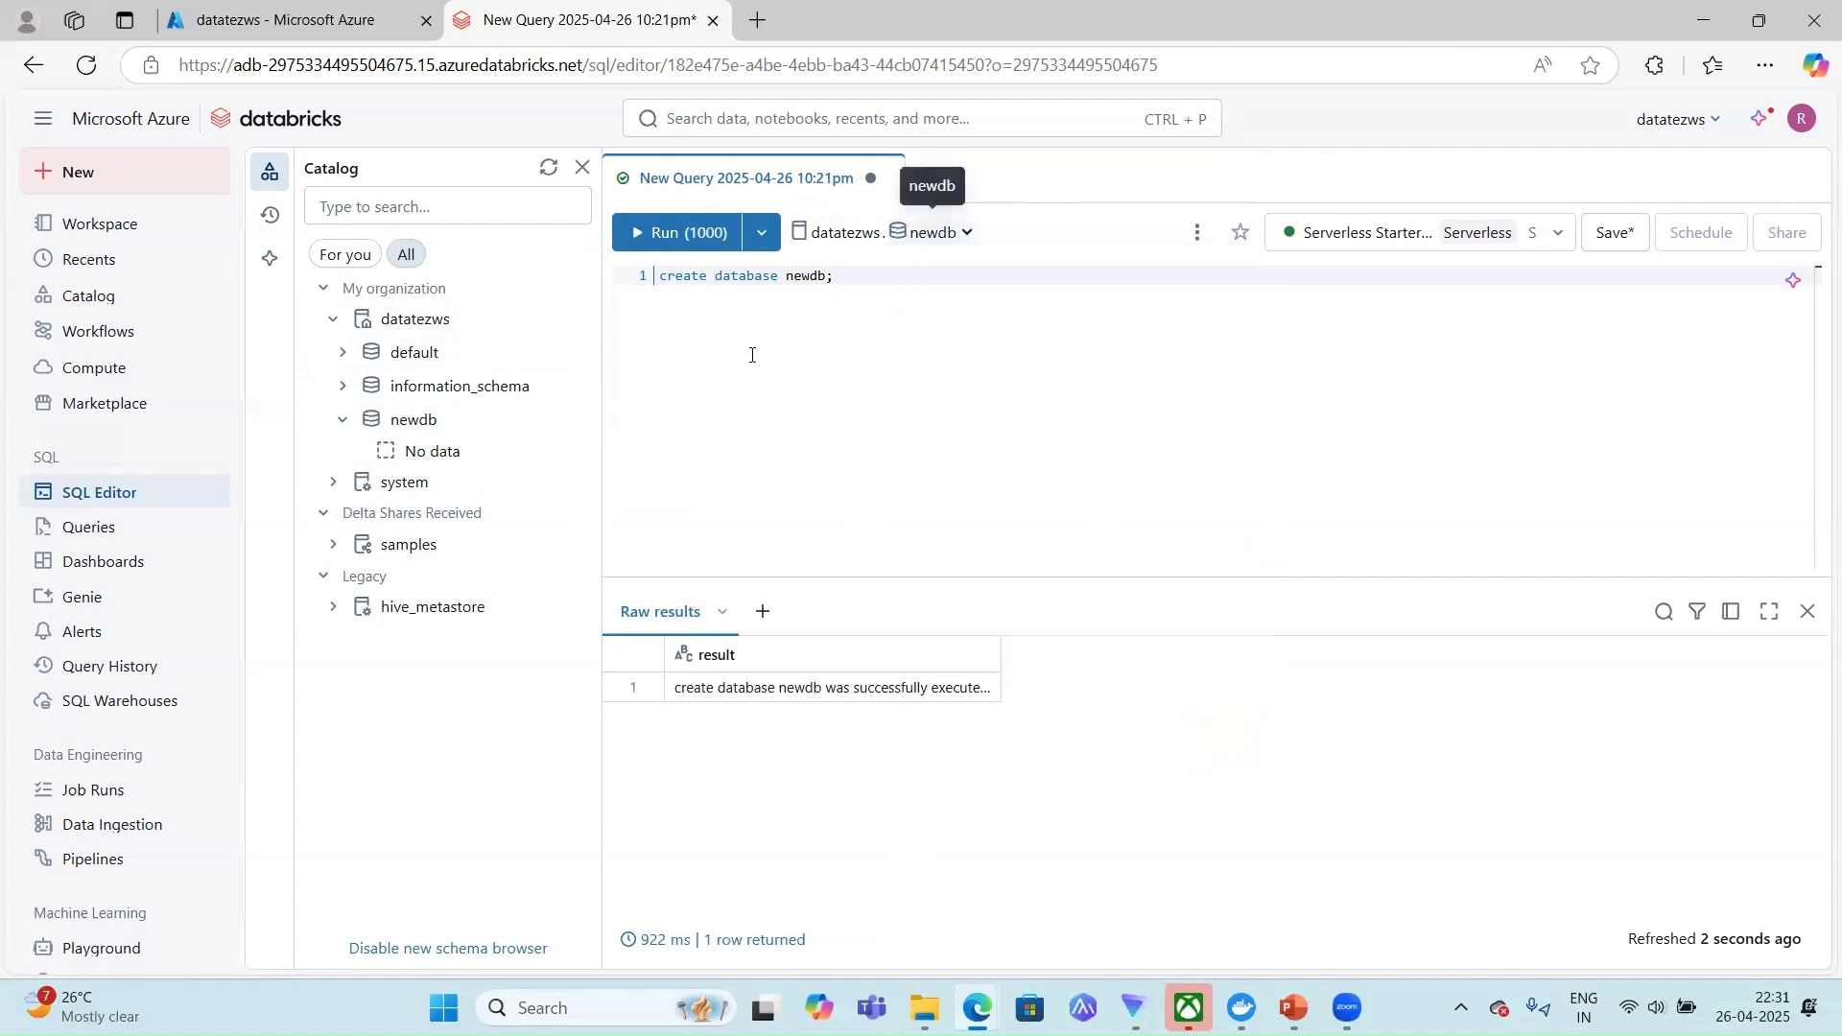
Add the statement create table student(name string); two lines below the create database statement.
left_click(793, 330)
key("Return")
key("Return")
type("create a")
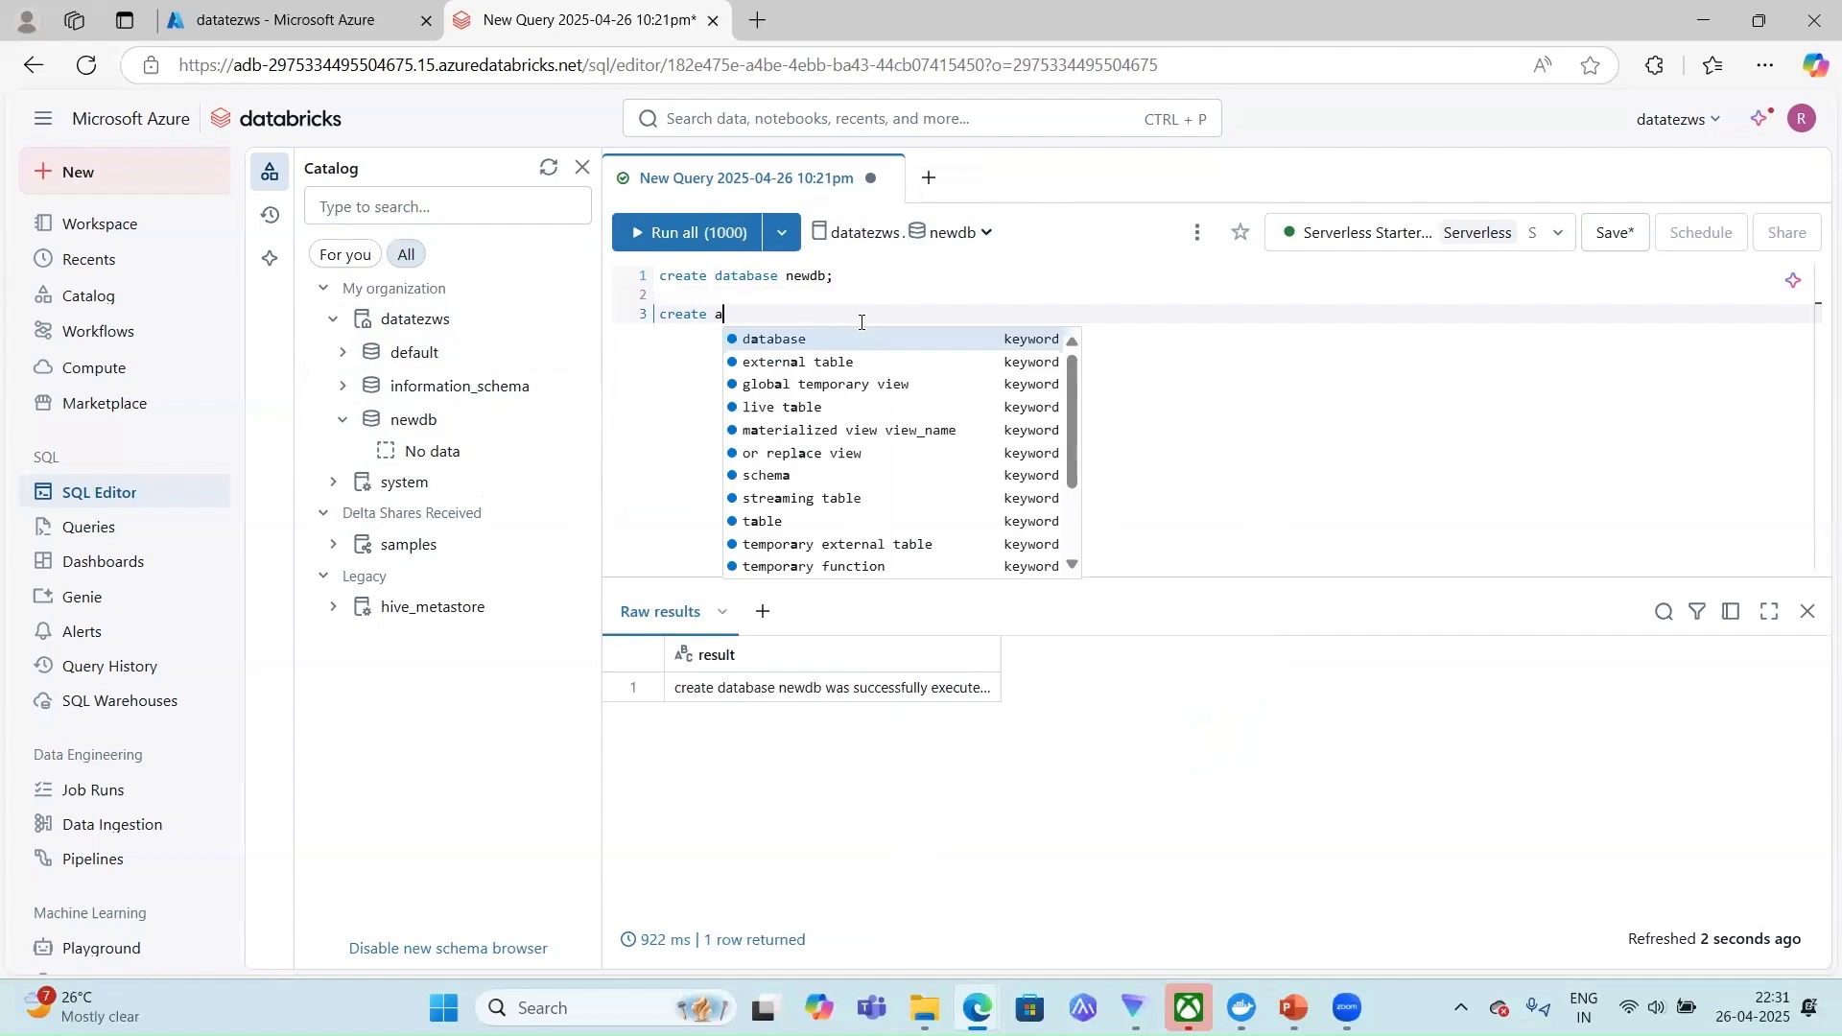
key("Escape")
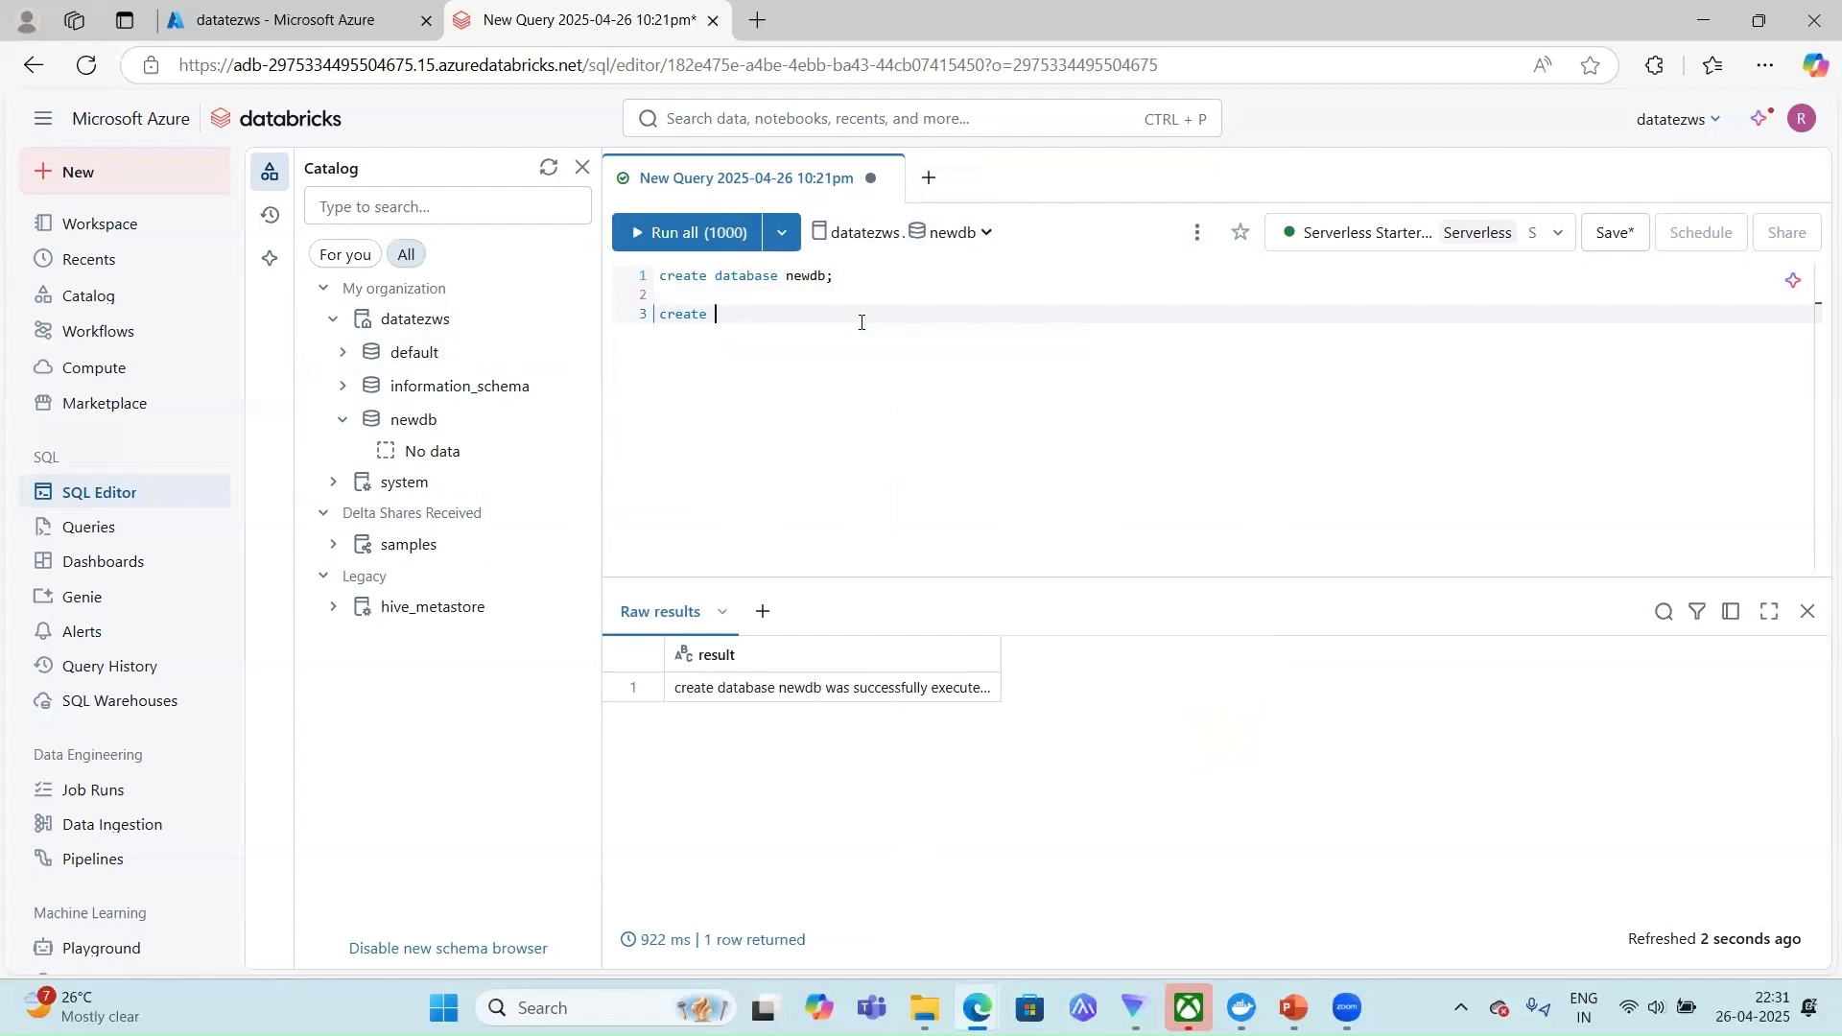
type("table ")
type("student")
type("()")
type("nam")
type("e ")
type("string")
key("Right")
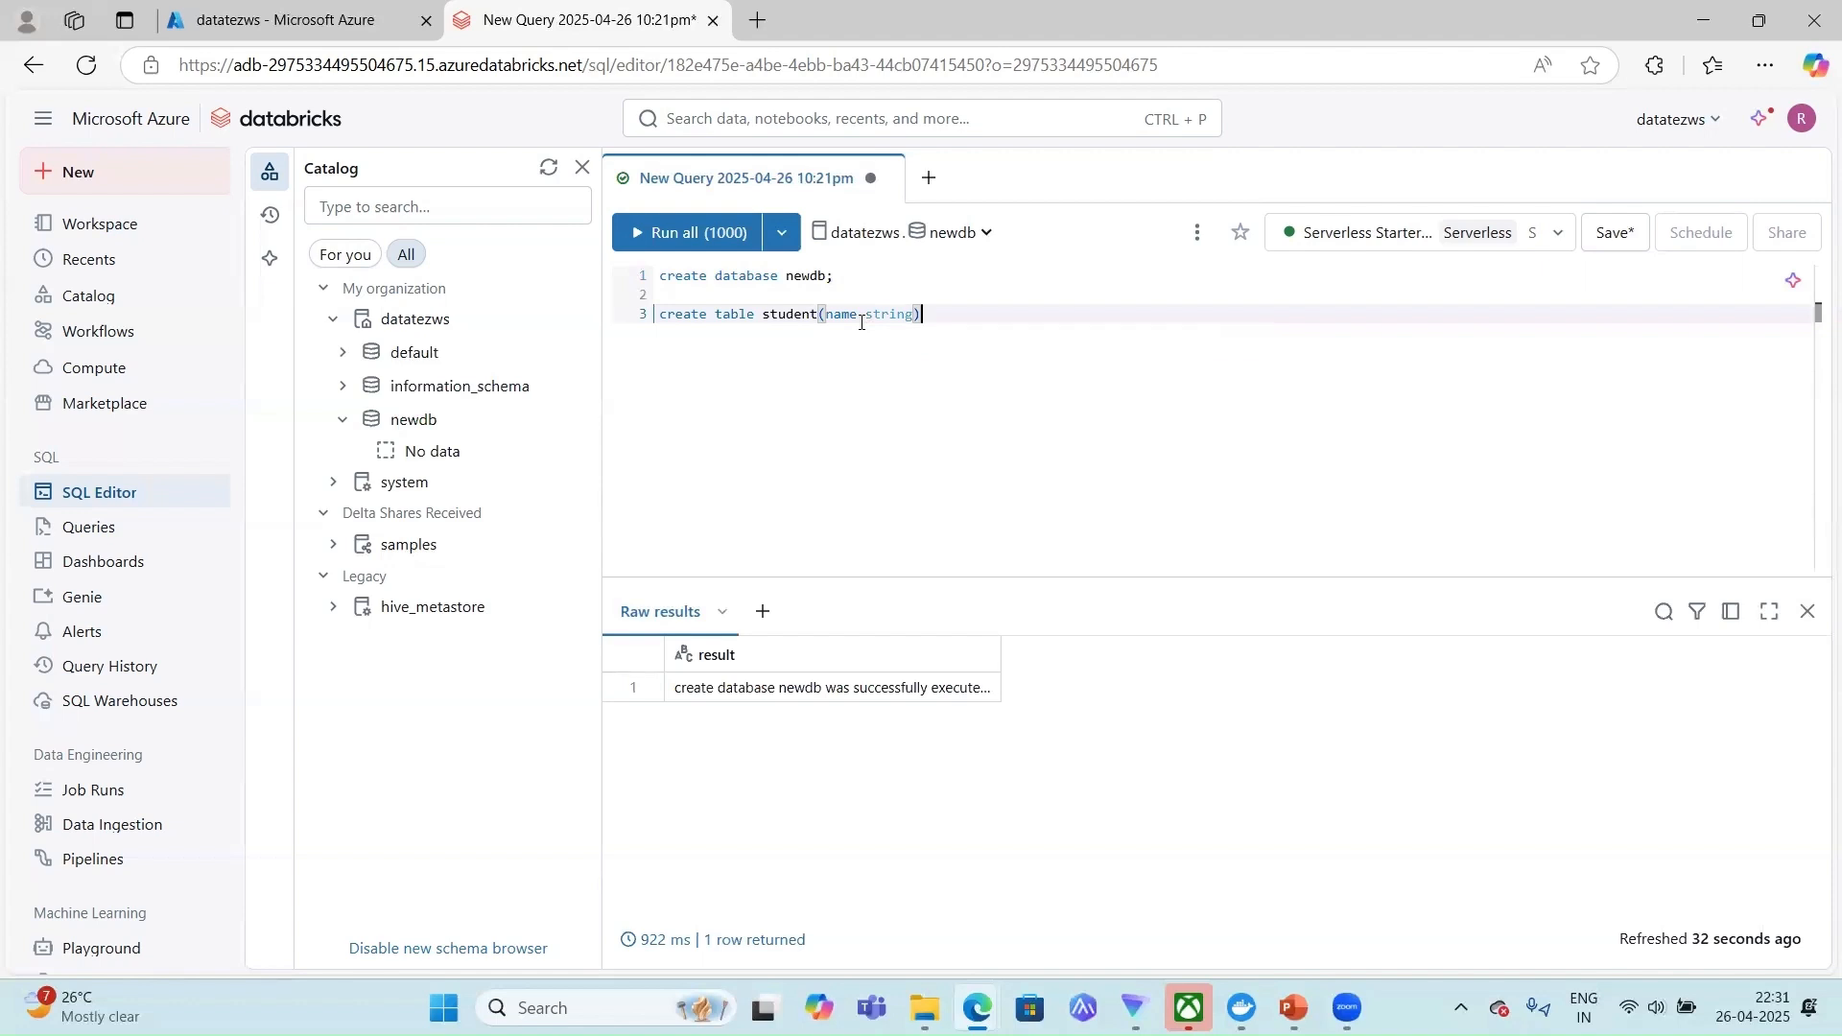
type(";")
Accept the suggested statement inserting one sample name into student, and try to run all statements.
key("Return")
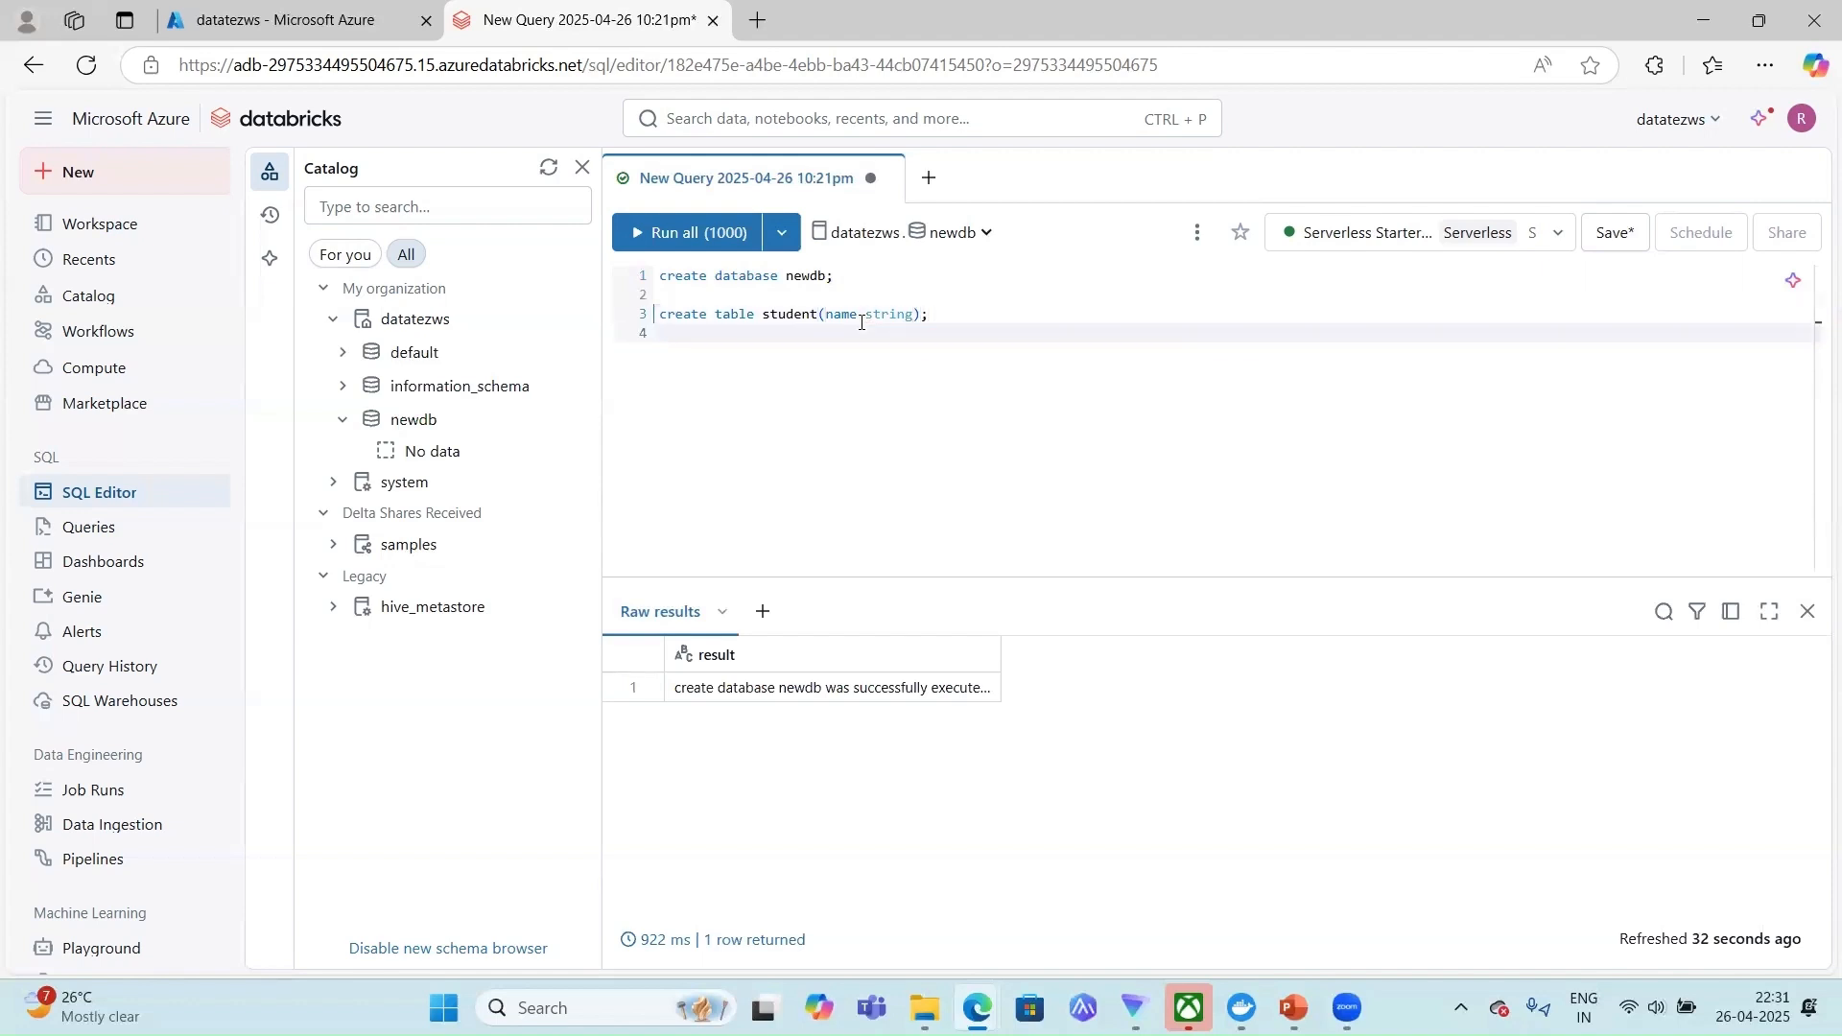
key("Return")
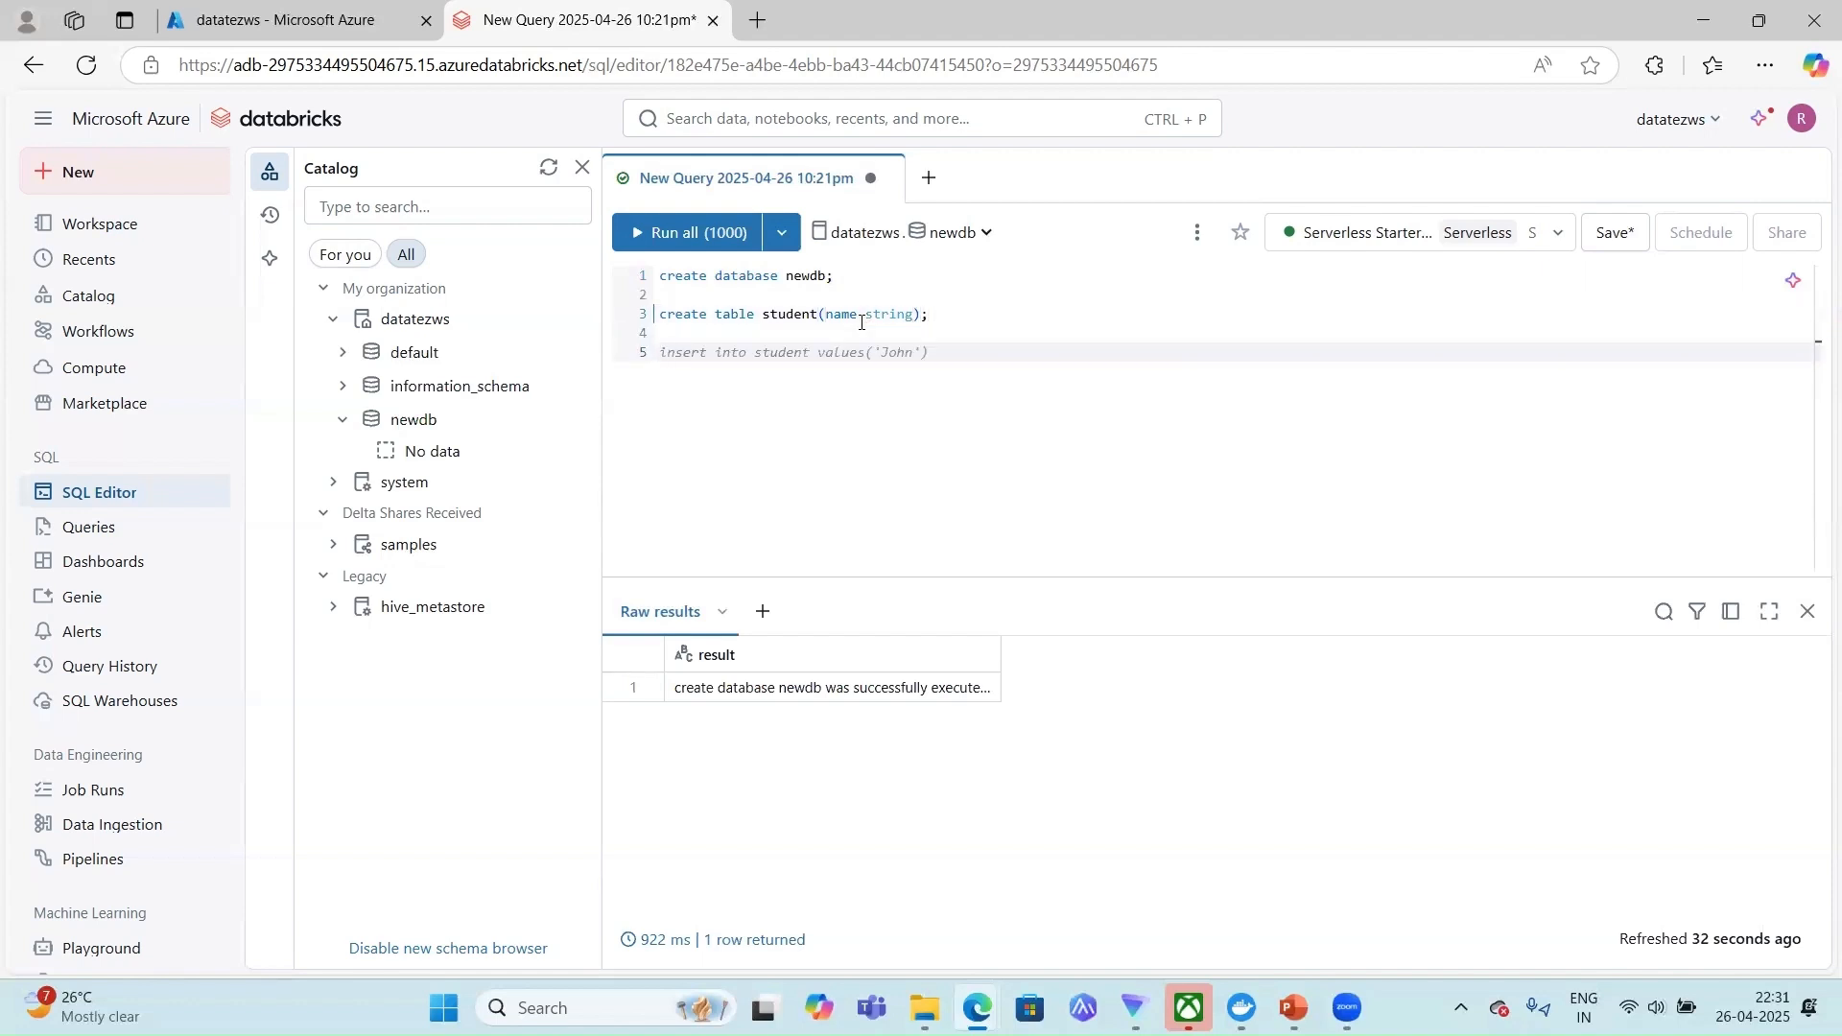
key("Tab")
left_click(674, 236)
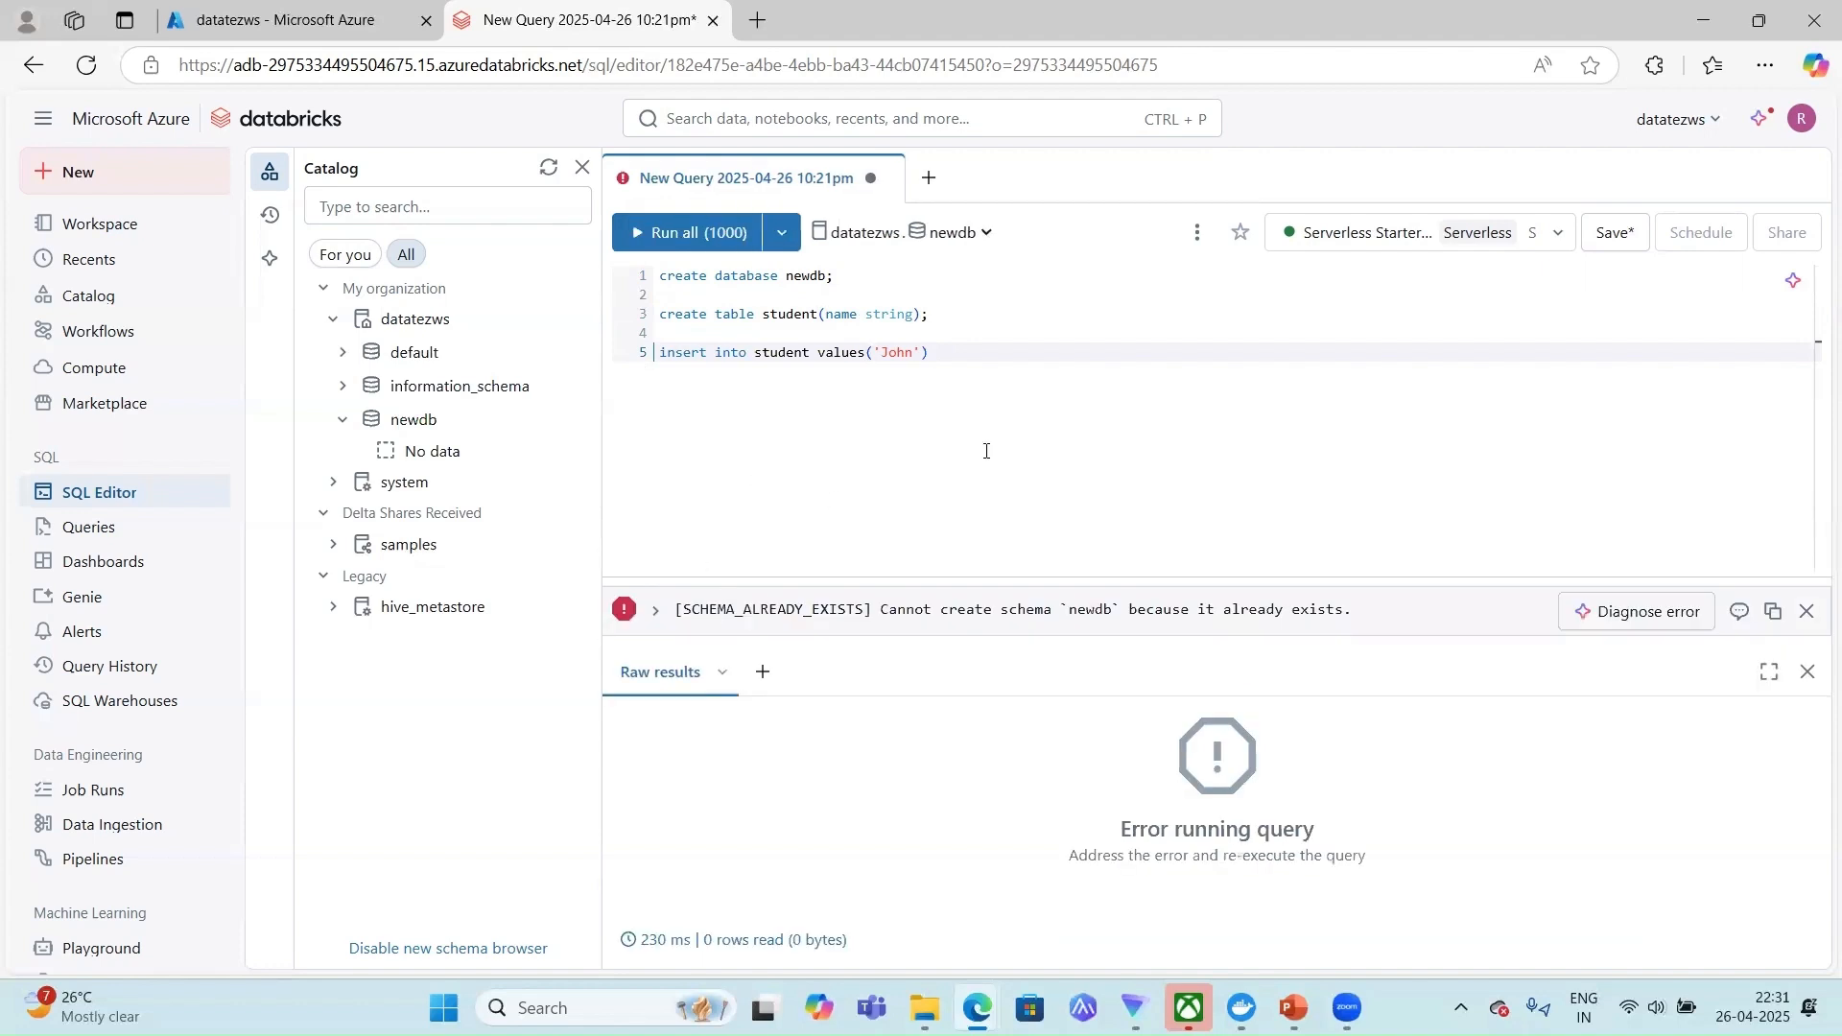
Comment out the create database newdb statement and run the remaining table creation and insert statements.
left_click_drag(844, 275, 629, 276)
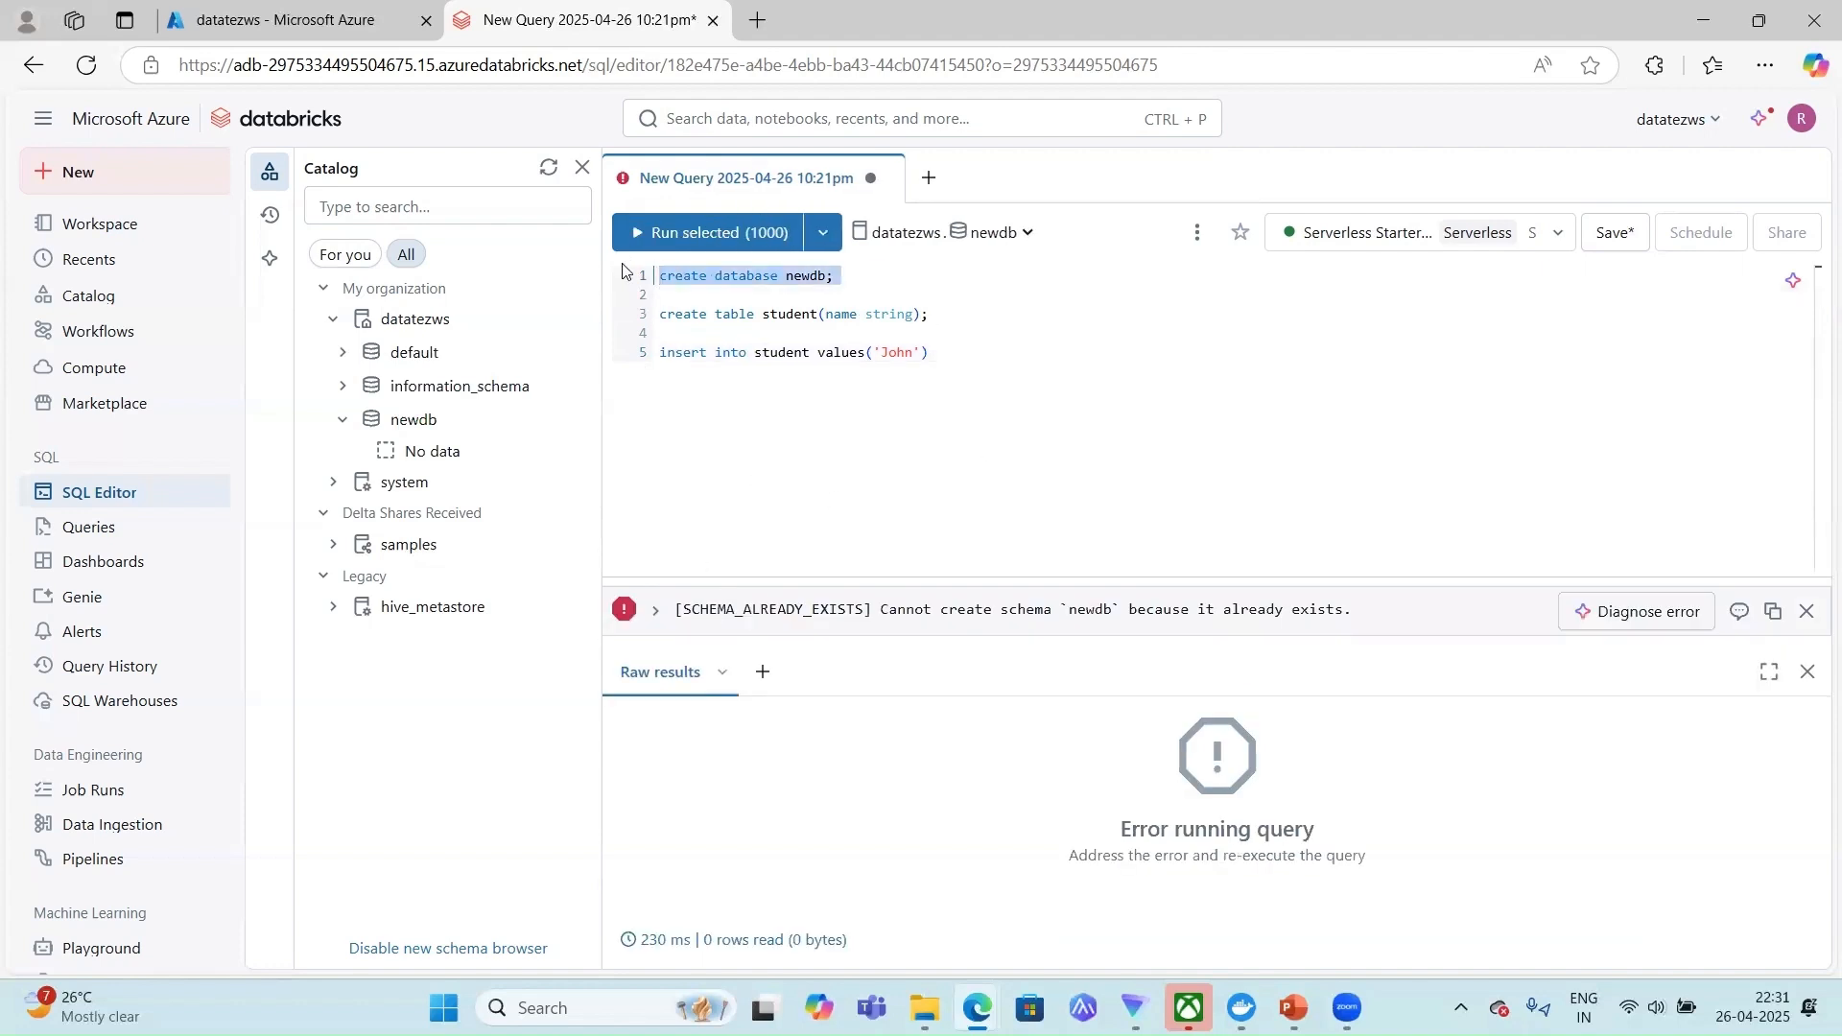
key("ctrl+slash")
left_click(758, 233)
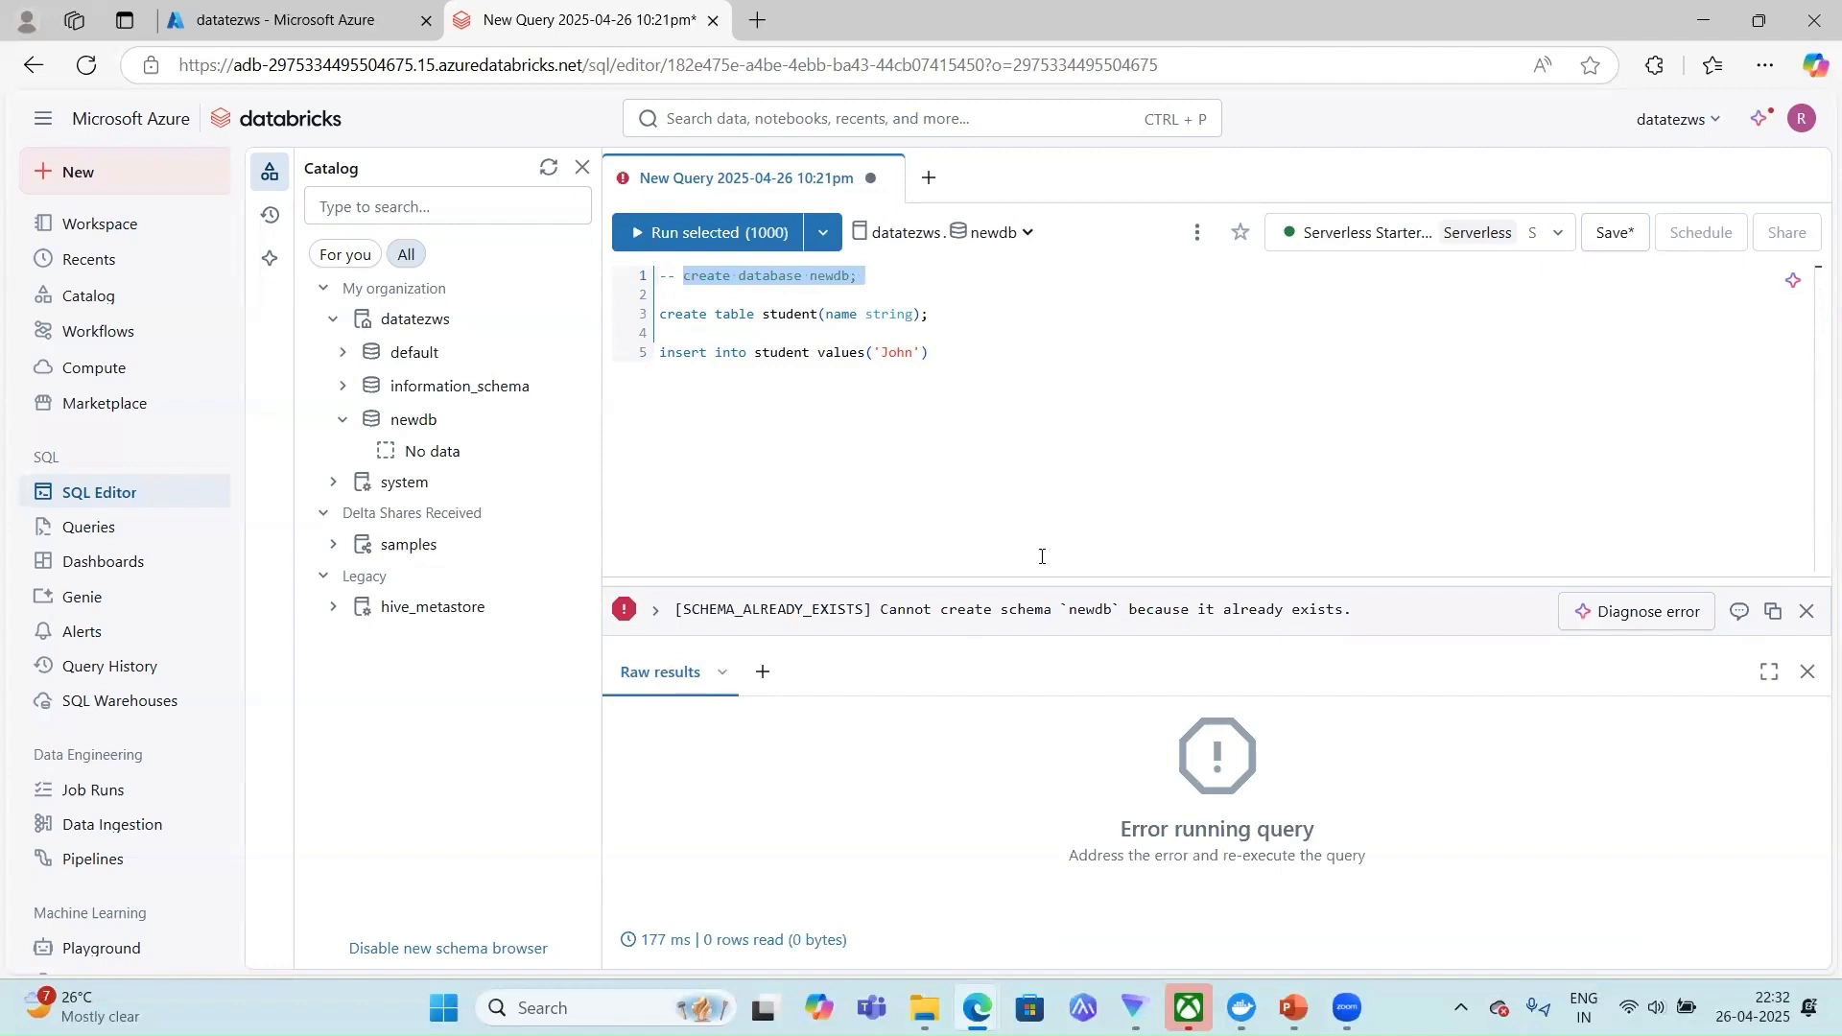
left_click(889, 292)
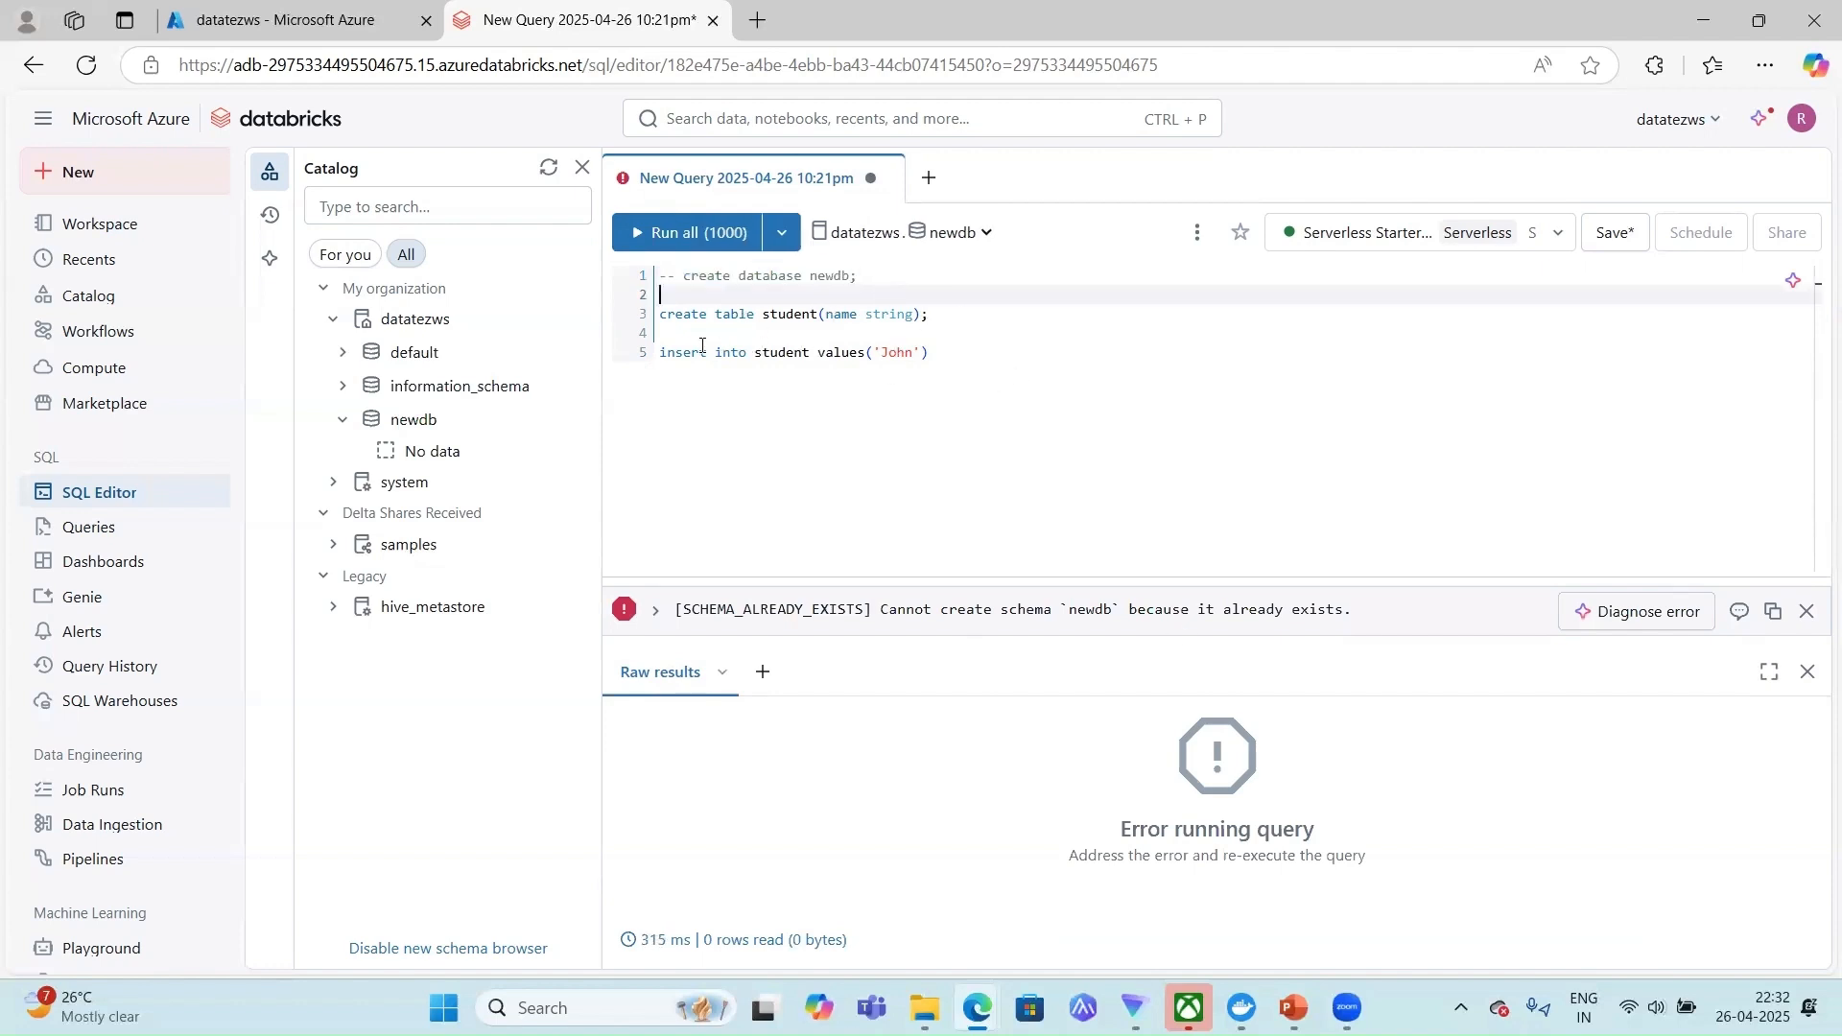
left_click(650, 235)
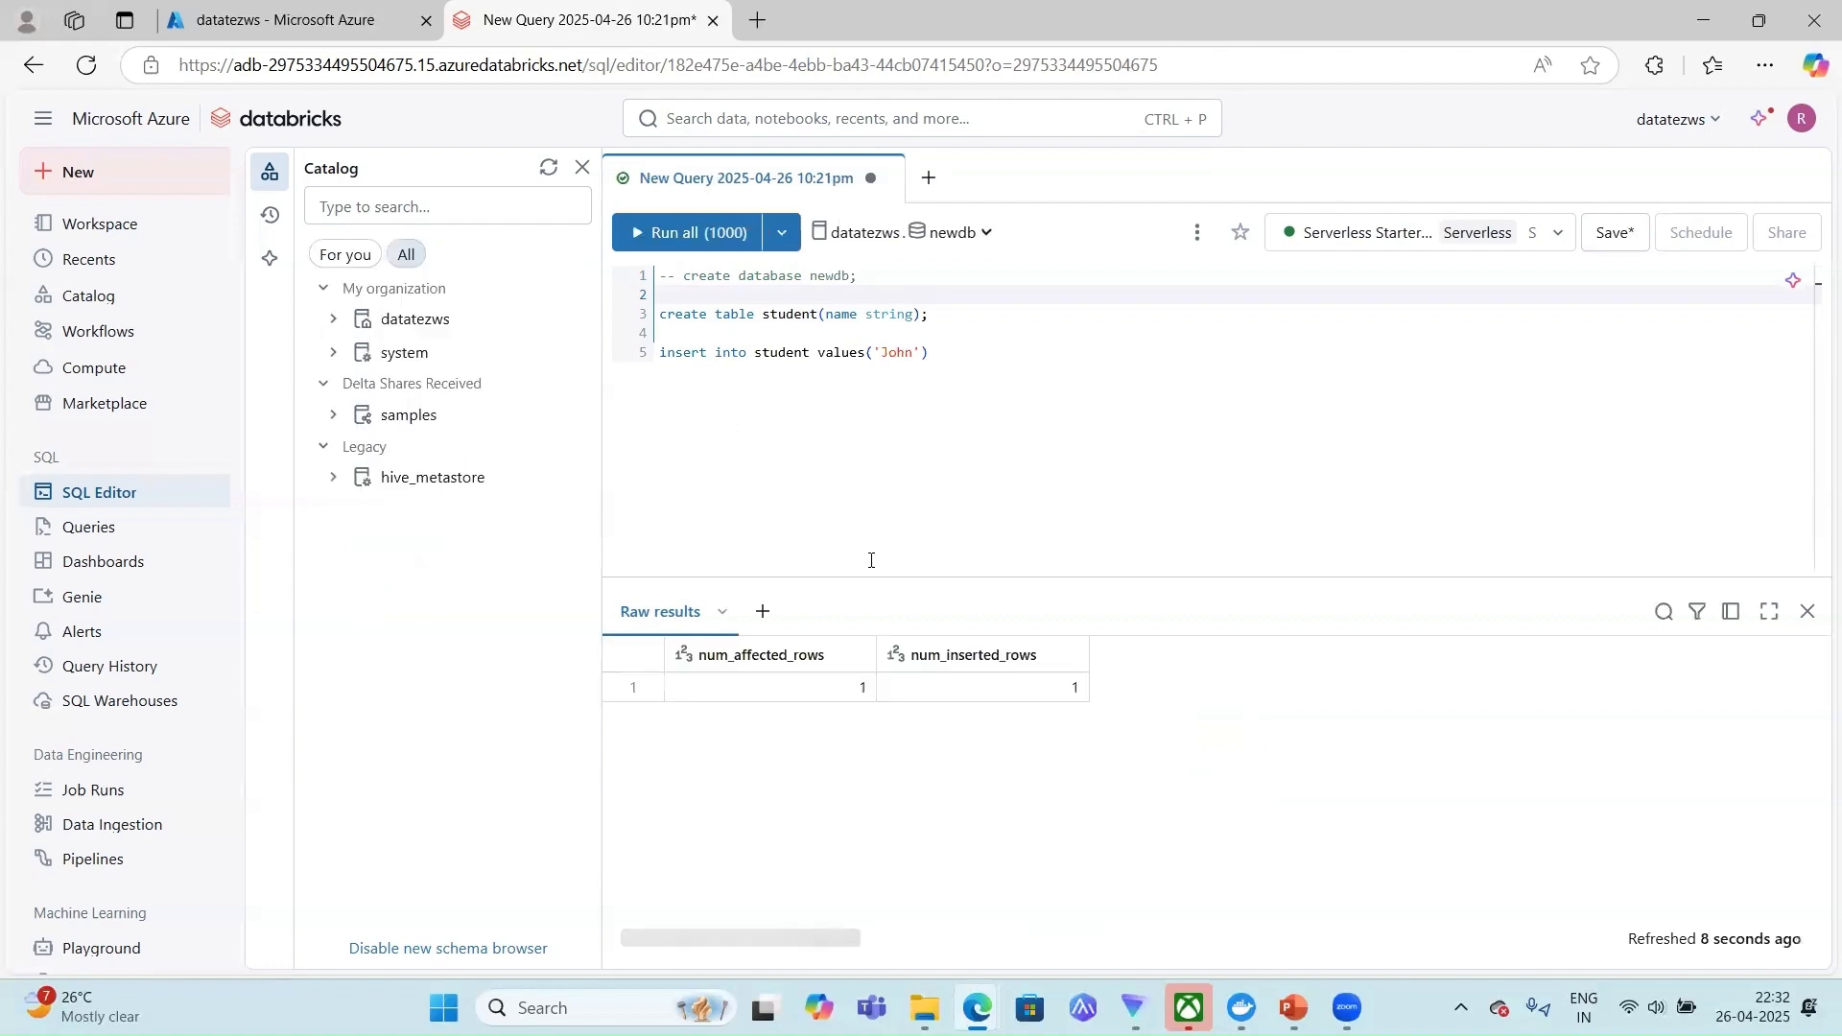
Expand the datatezws catalog, the newdb schema and its student table to inspect the table's columns.
left_click(333, 320)
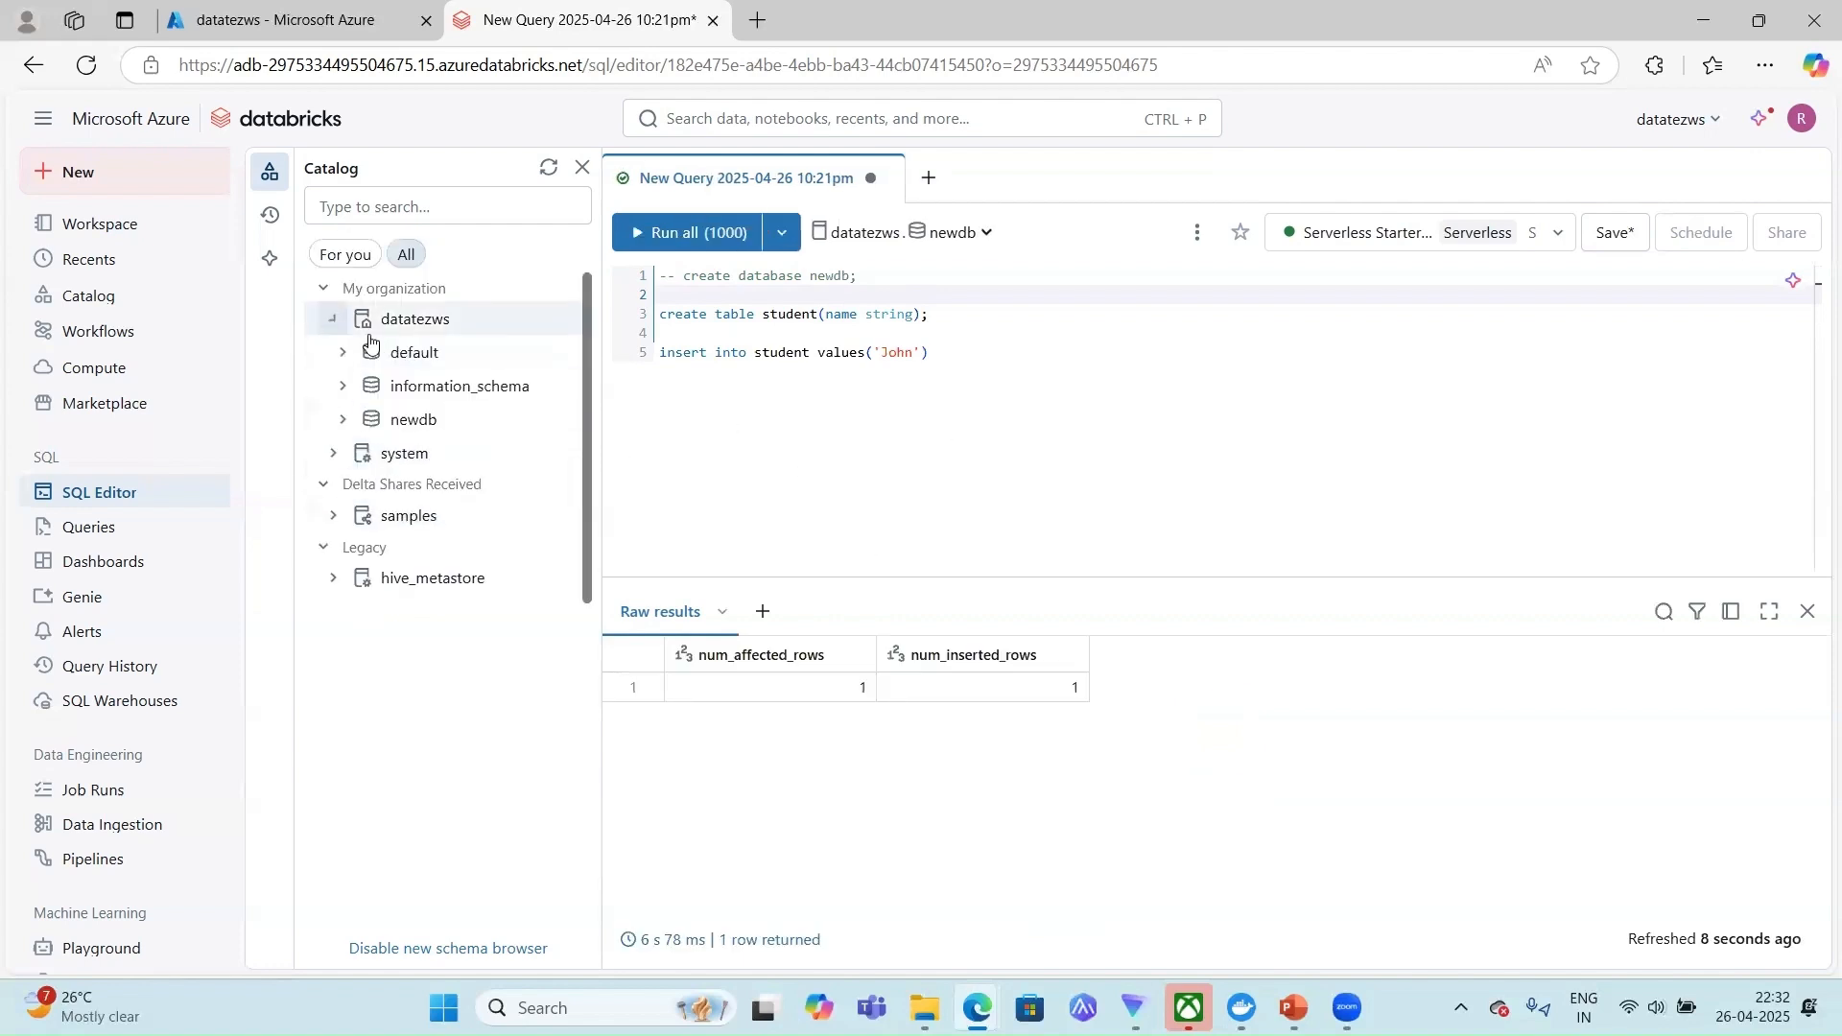
left_click(343, 419)
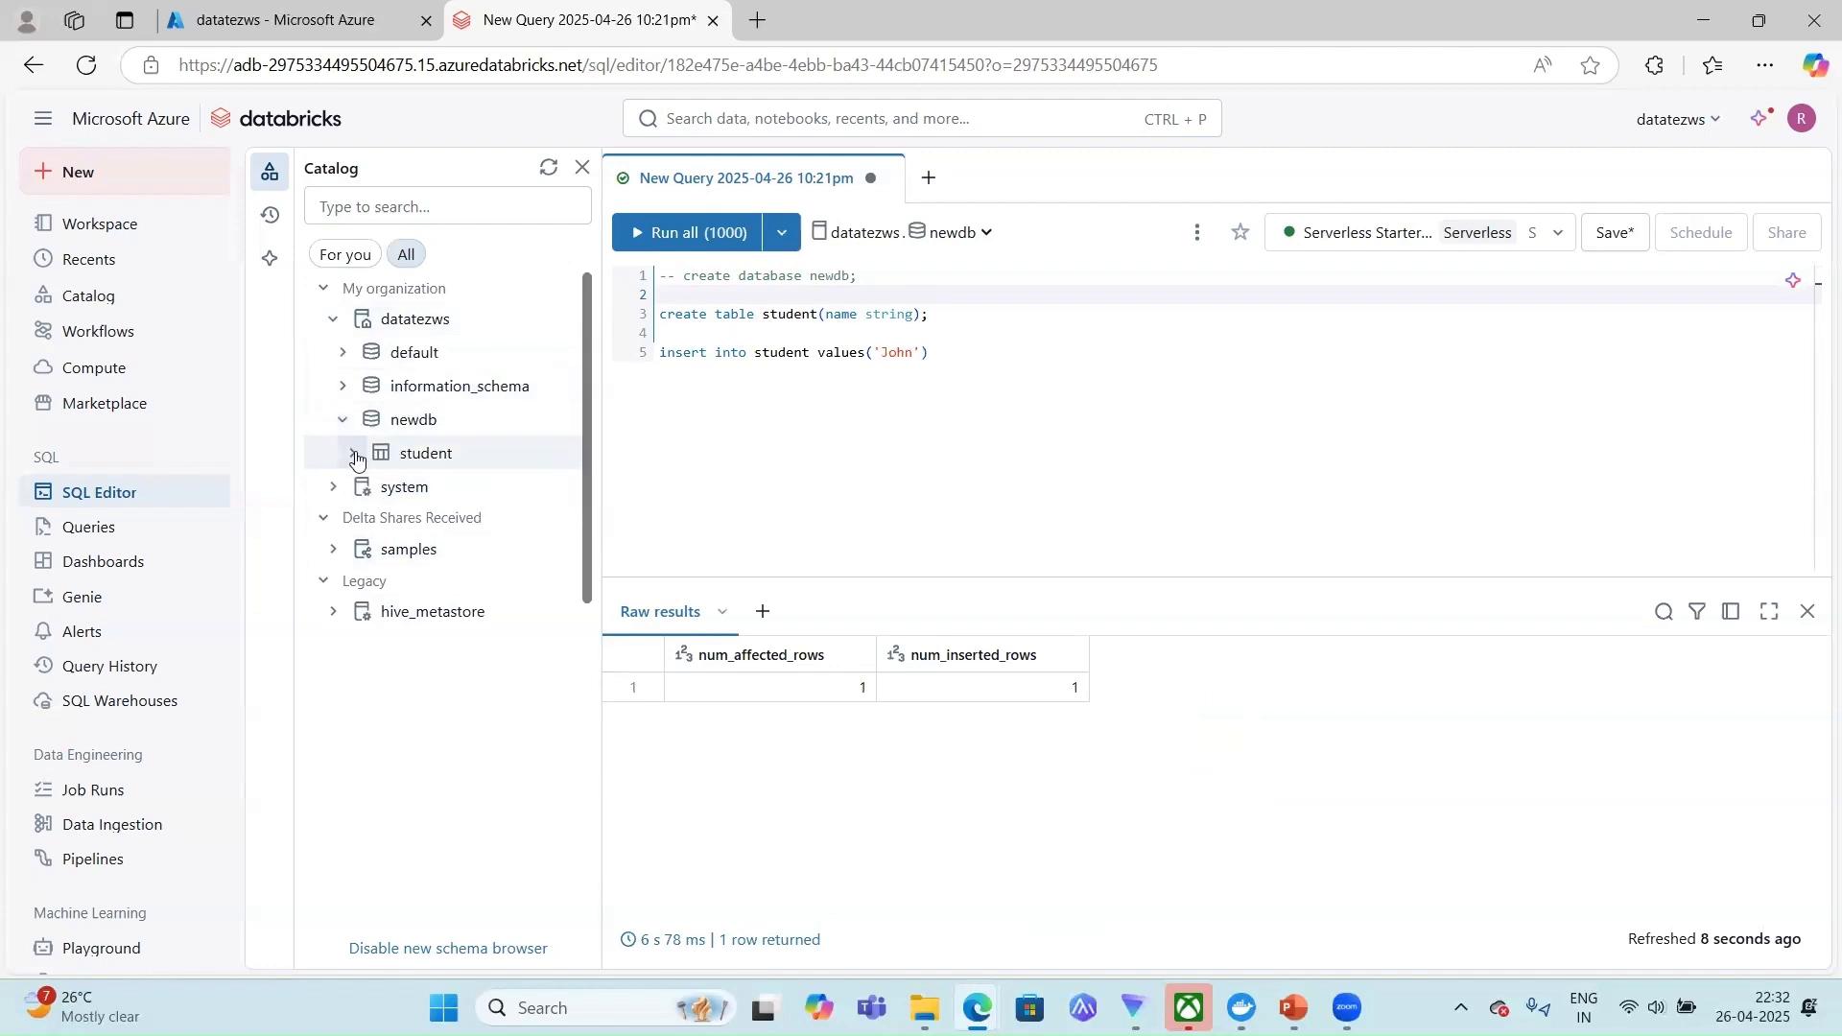
left_click(443, 457)
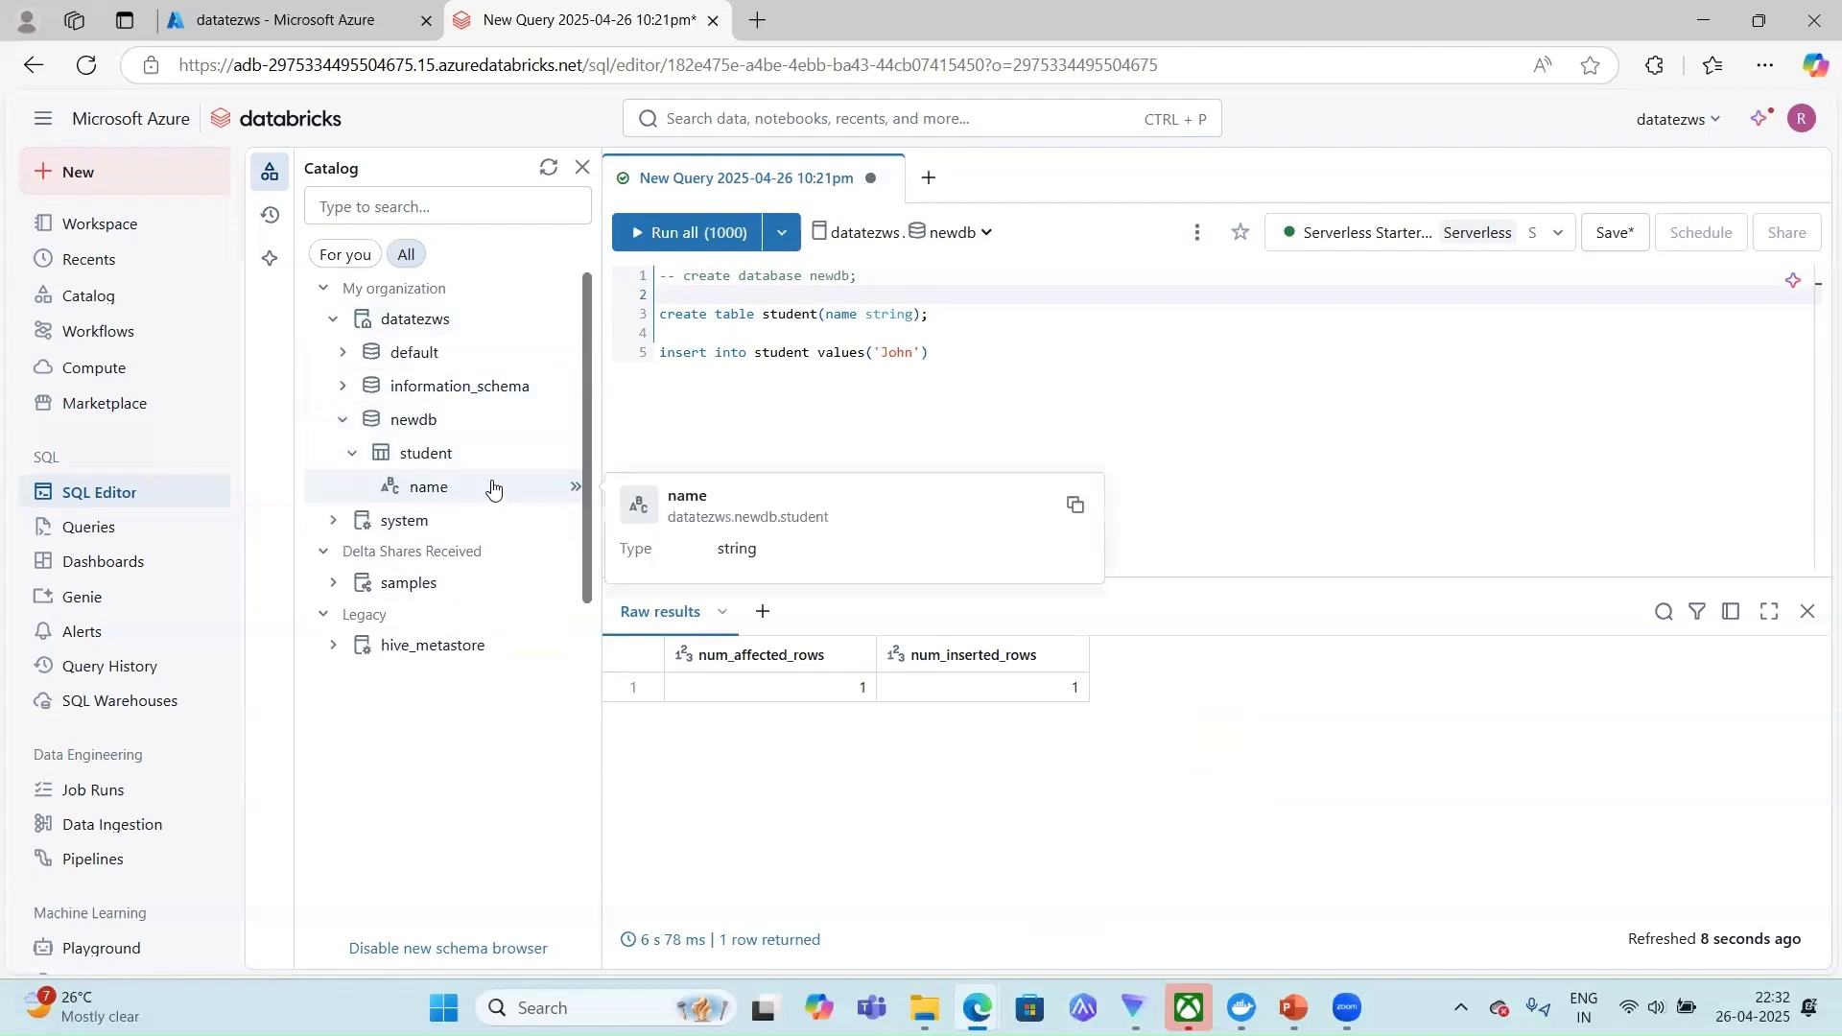
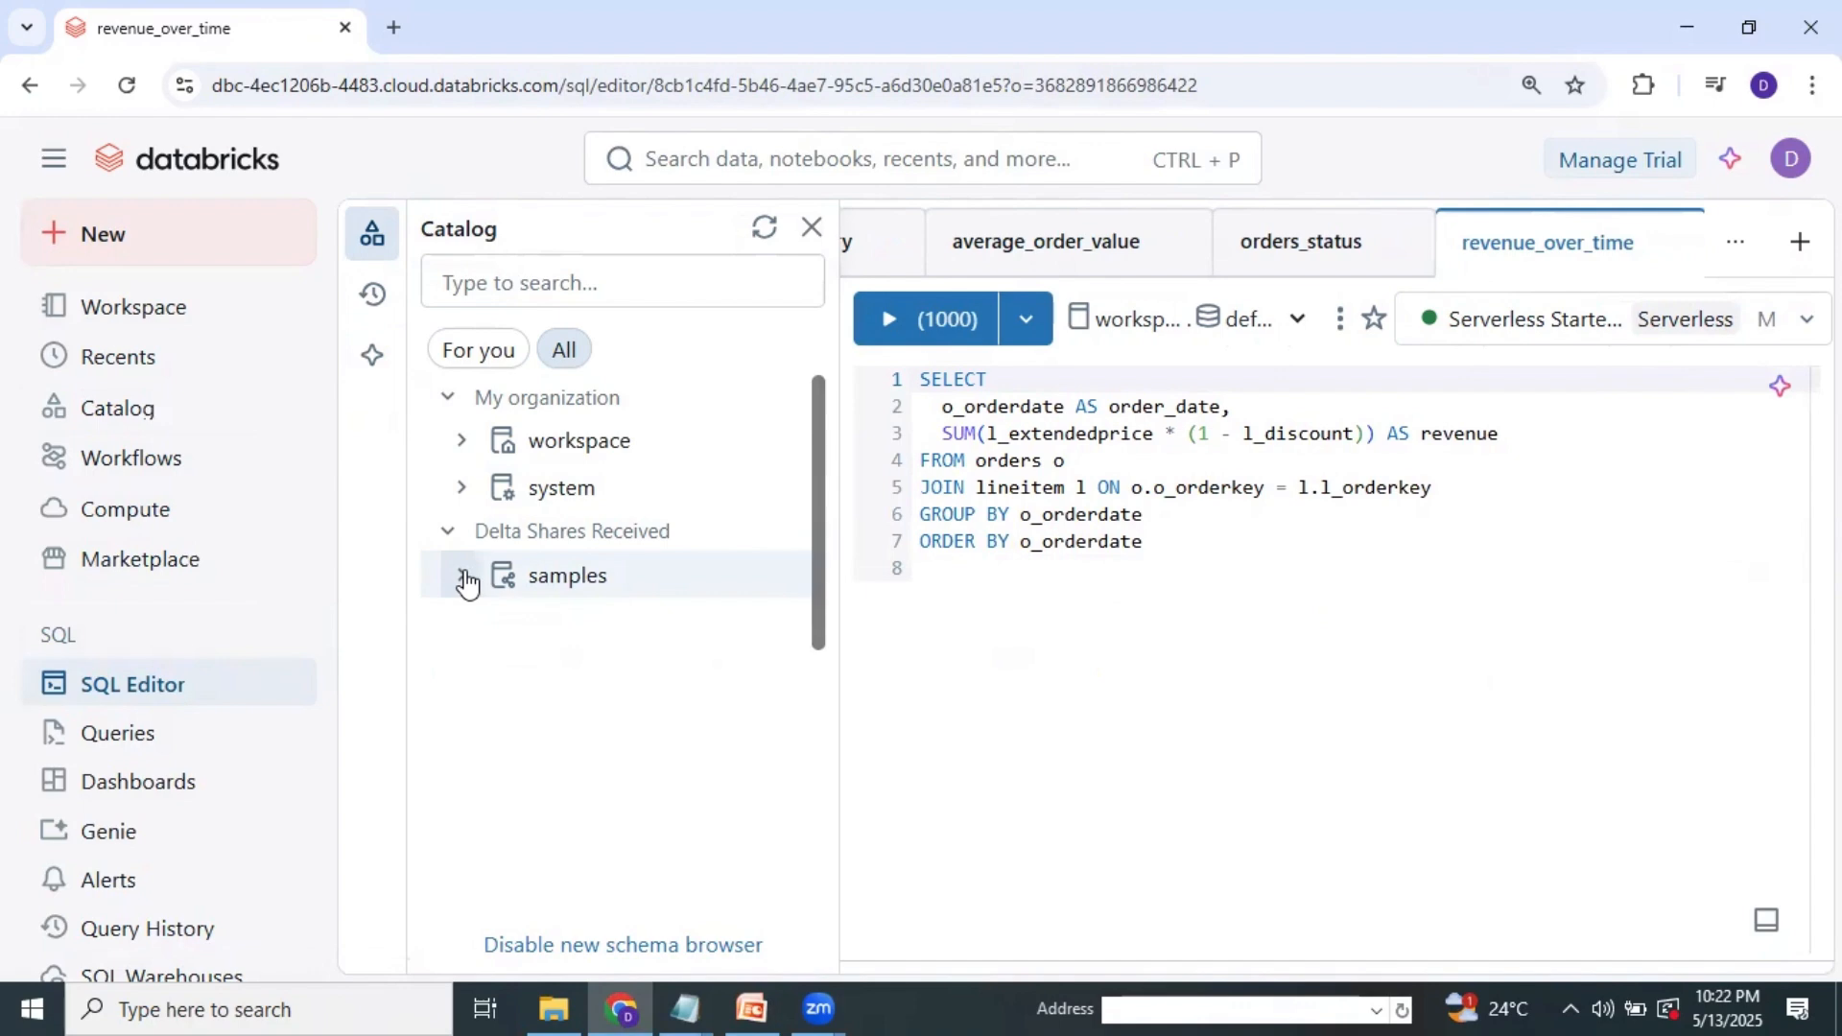
Expand the samples catalog's tpch schema, collapse the main navigation, and look through the schema's tables.
left_click(463, 577)
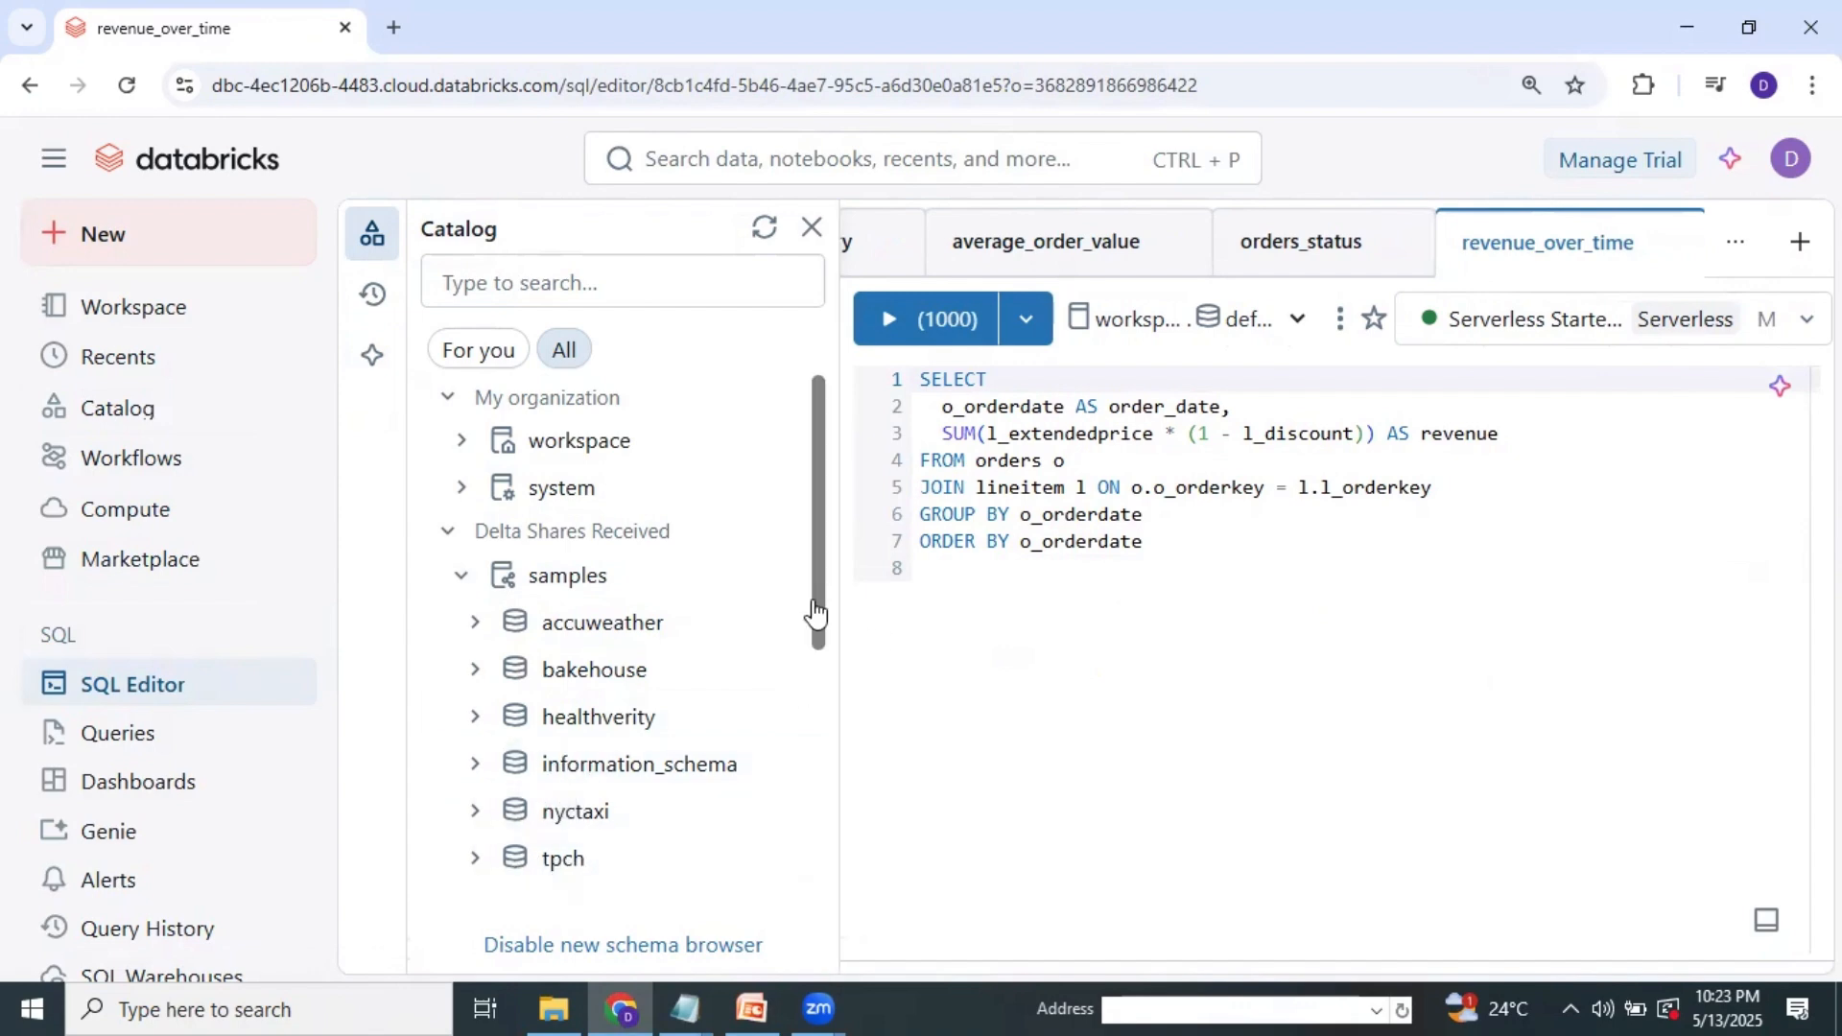
left_click(477, 861)
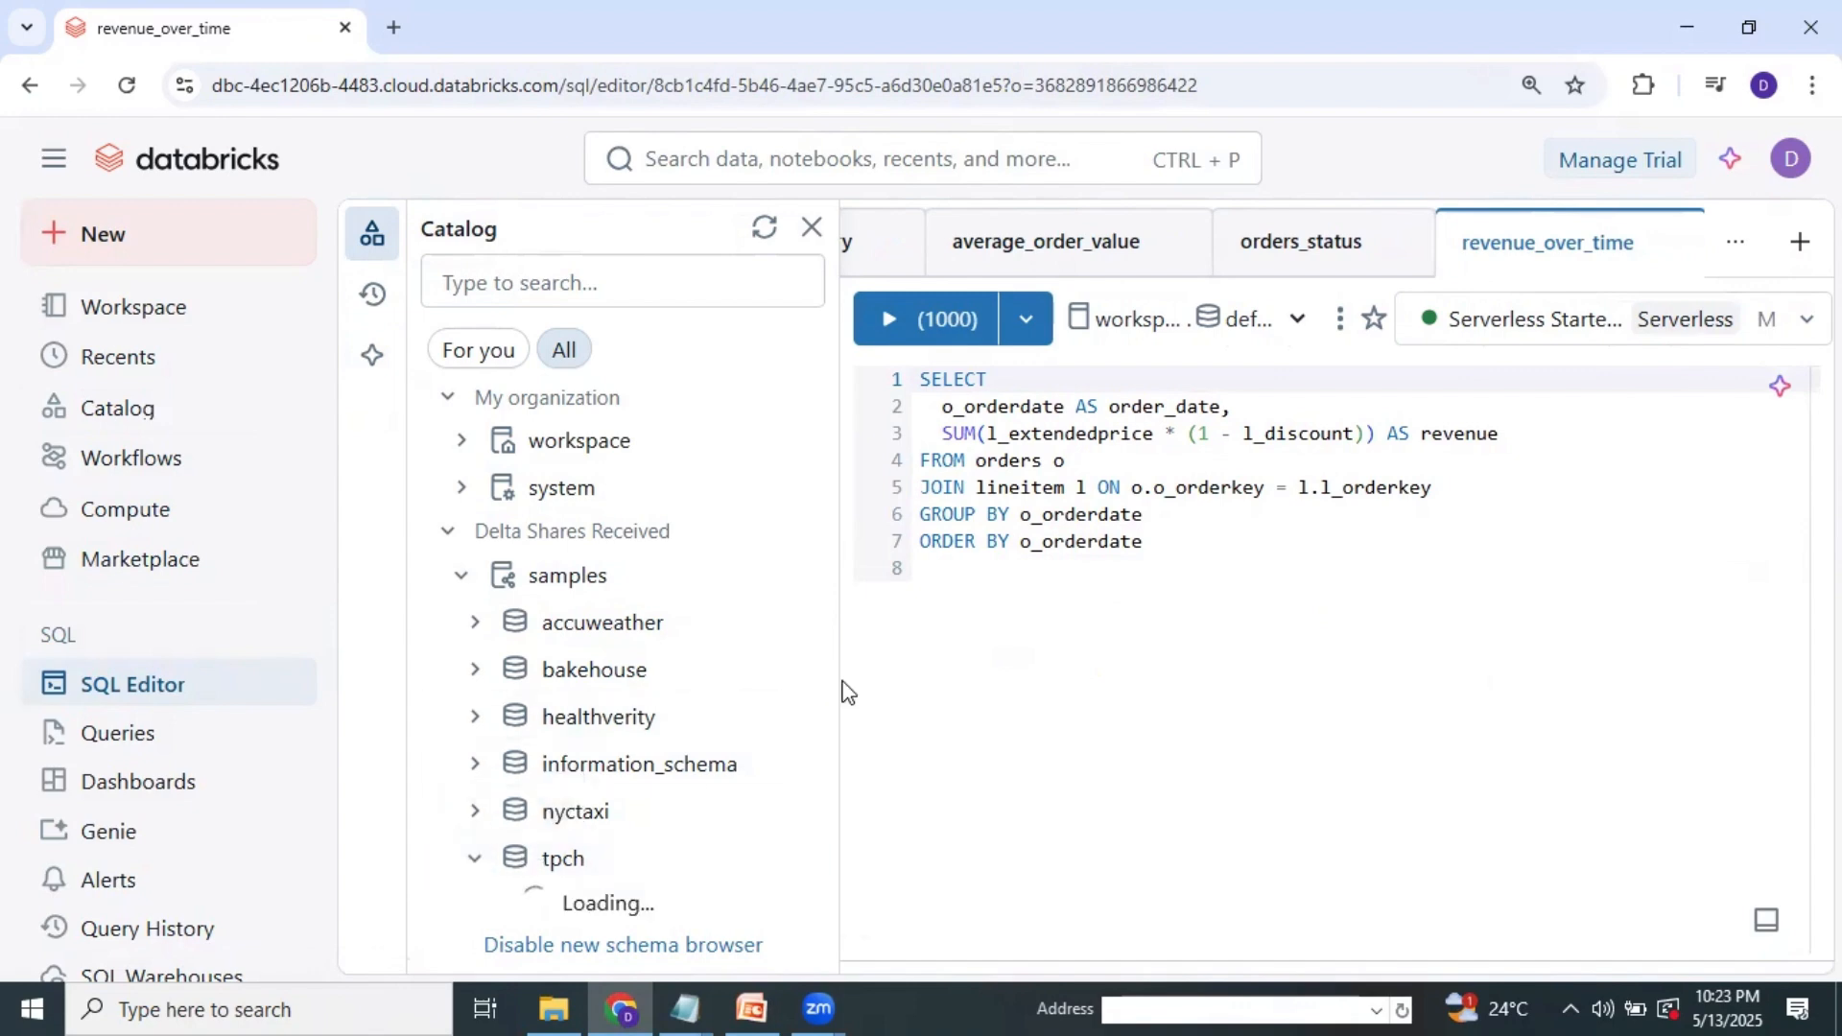
left_click(53, 158)
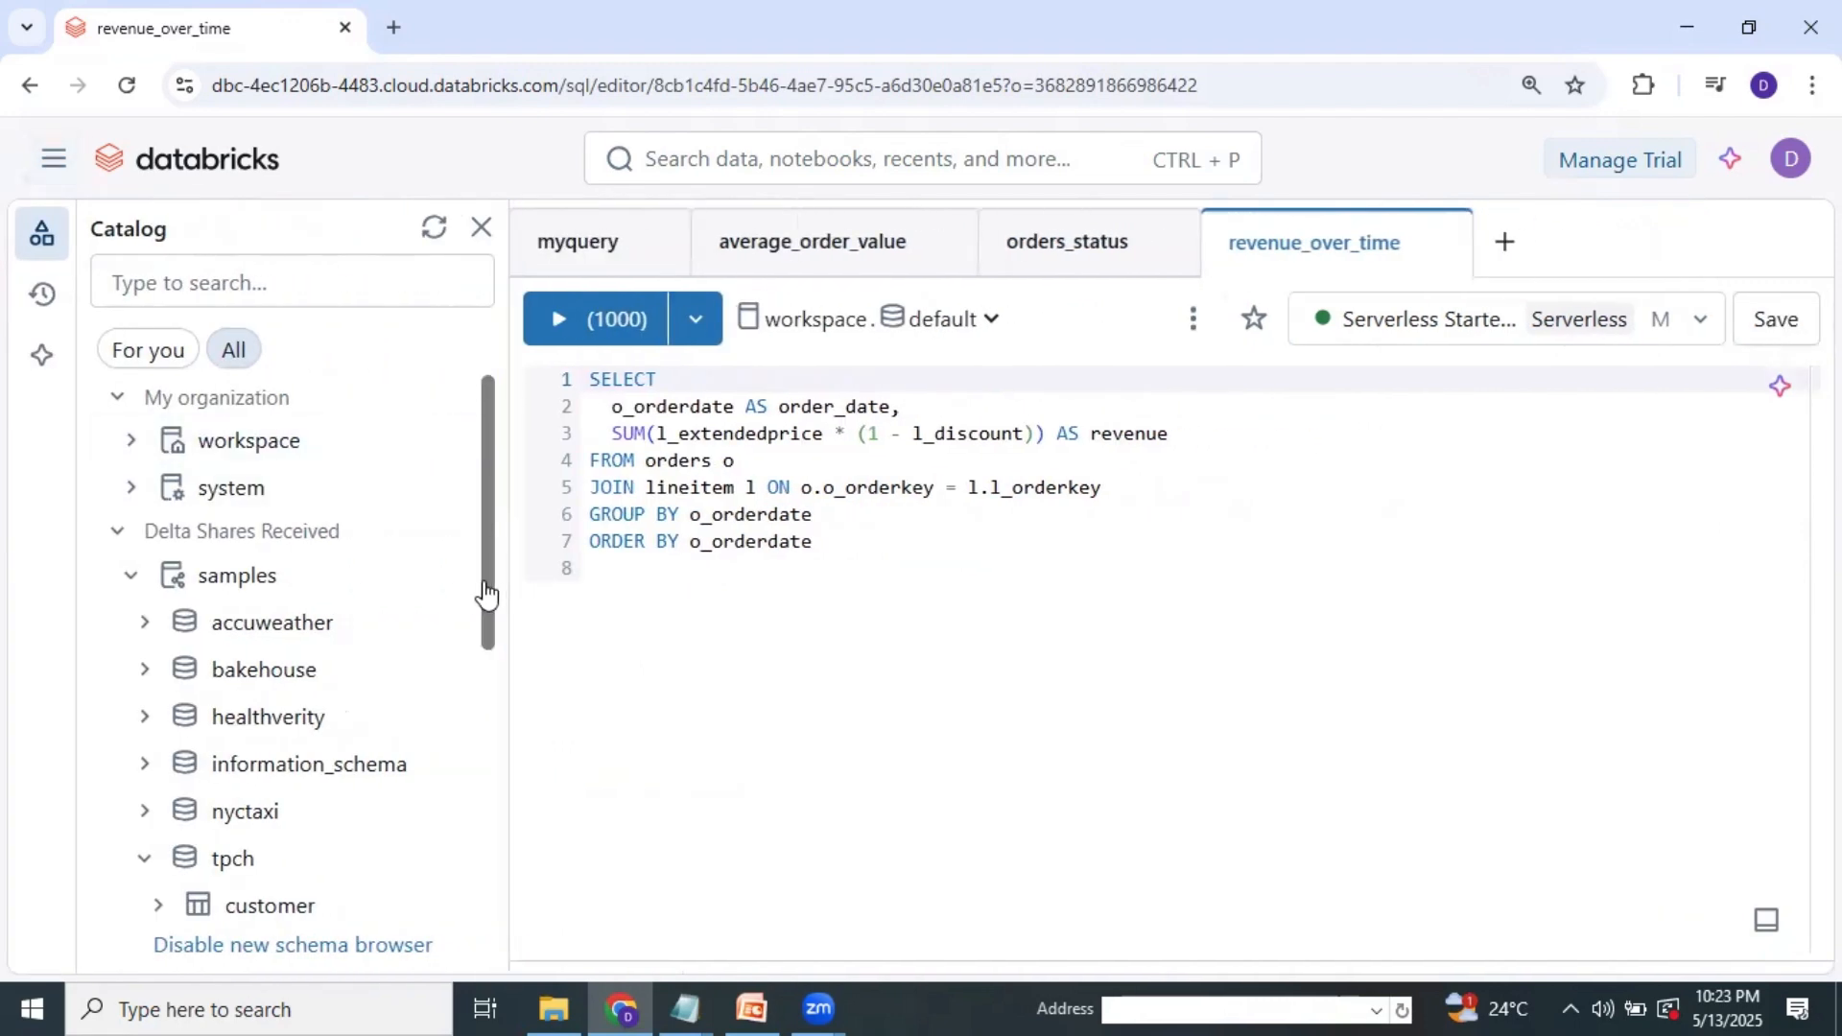
left_click_drag(479, 597, 491, 866)
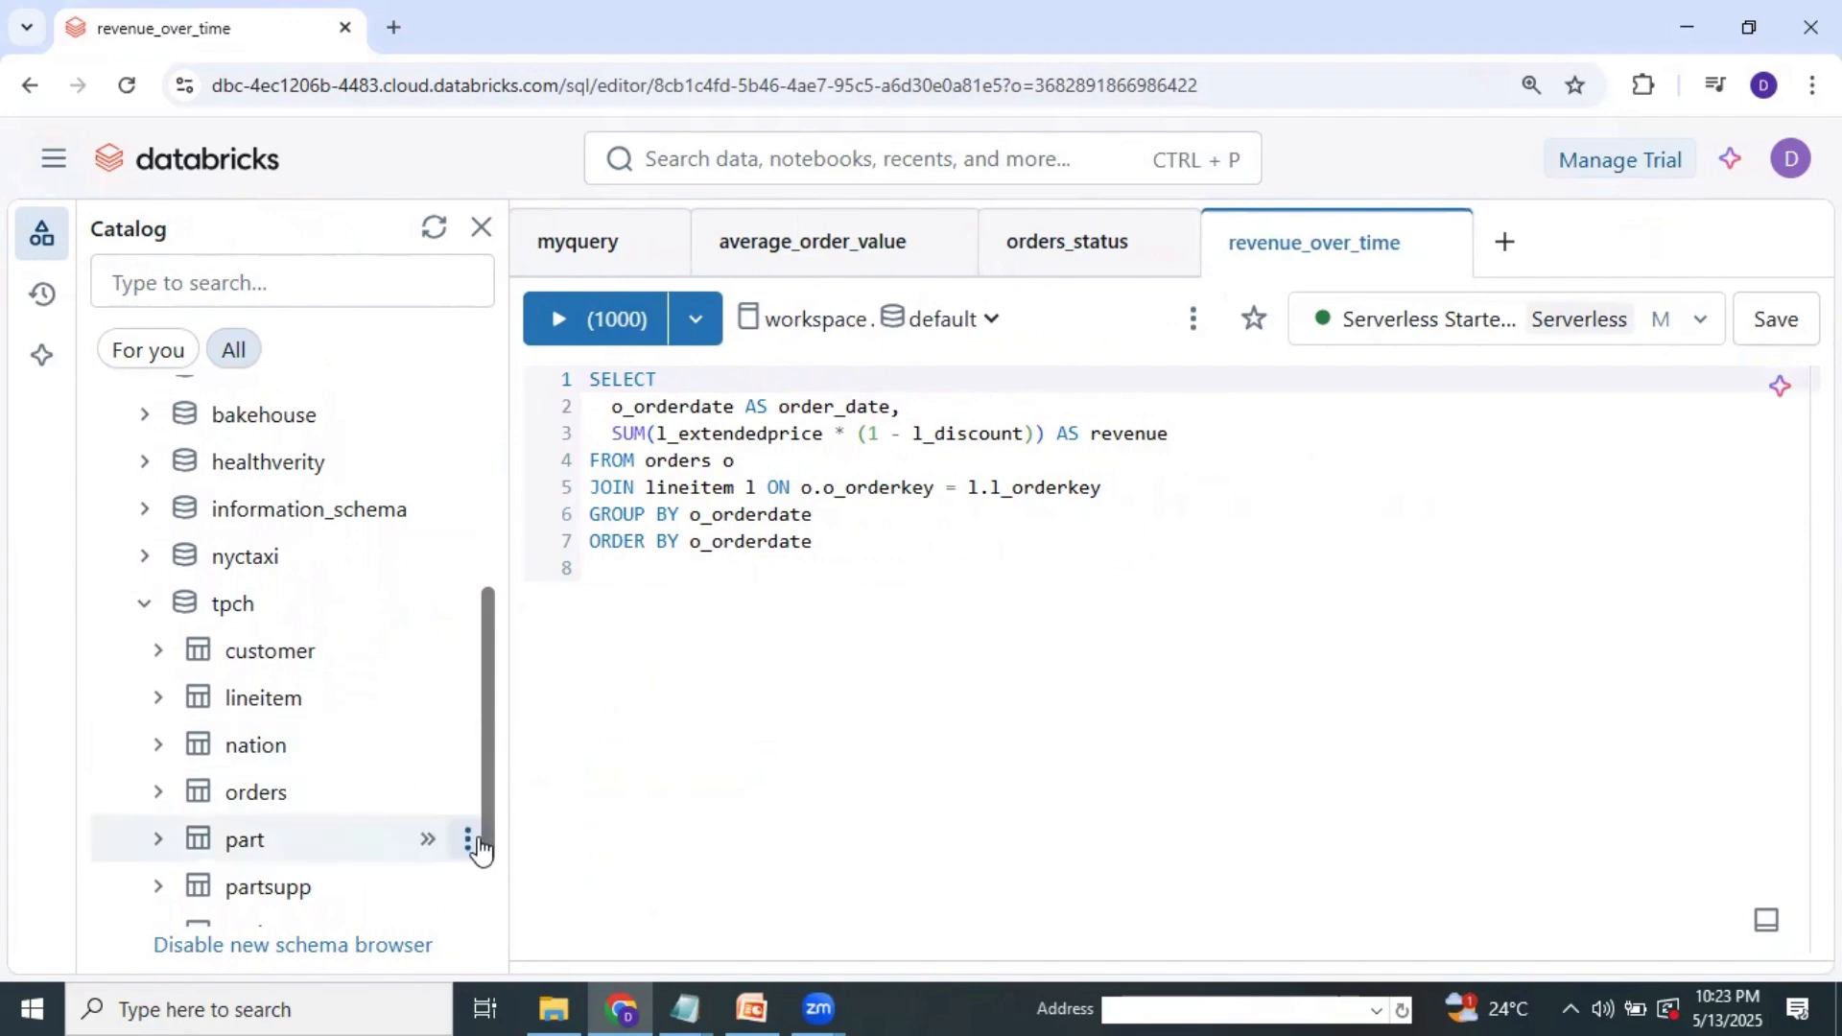
left_click_drag(493, 873, 490, 950)
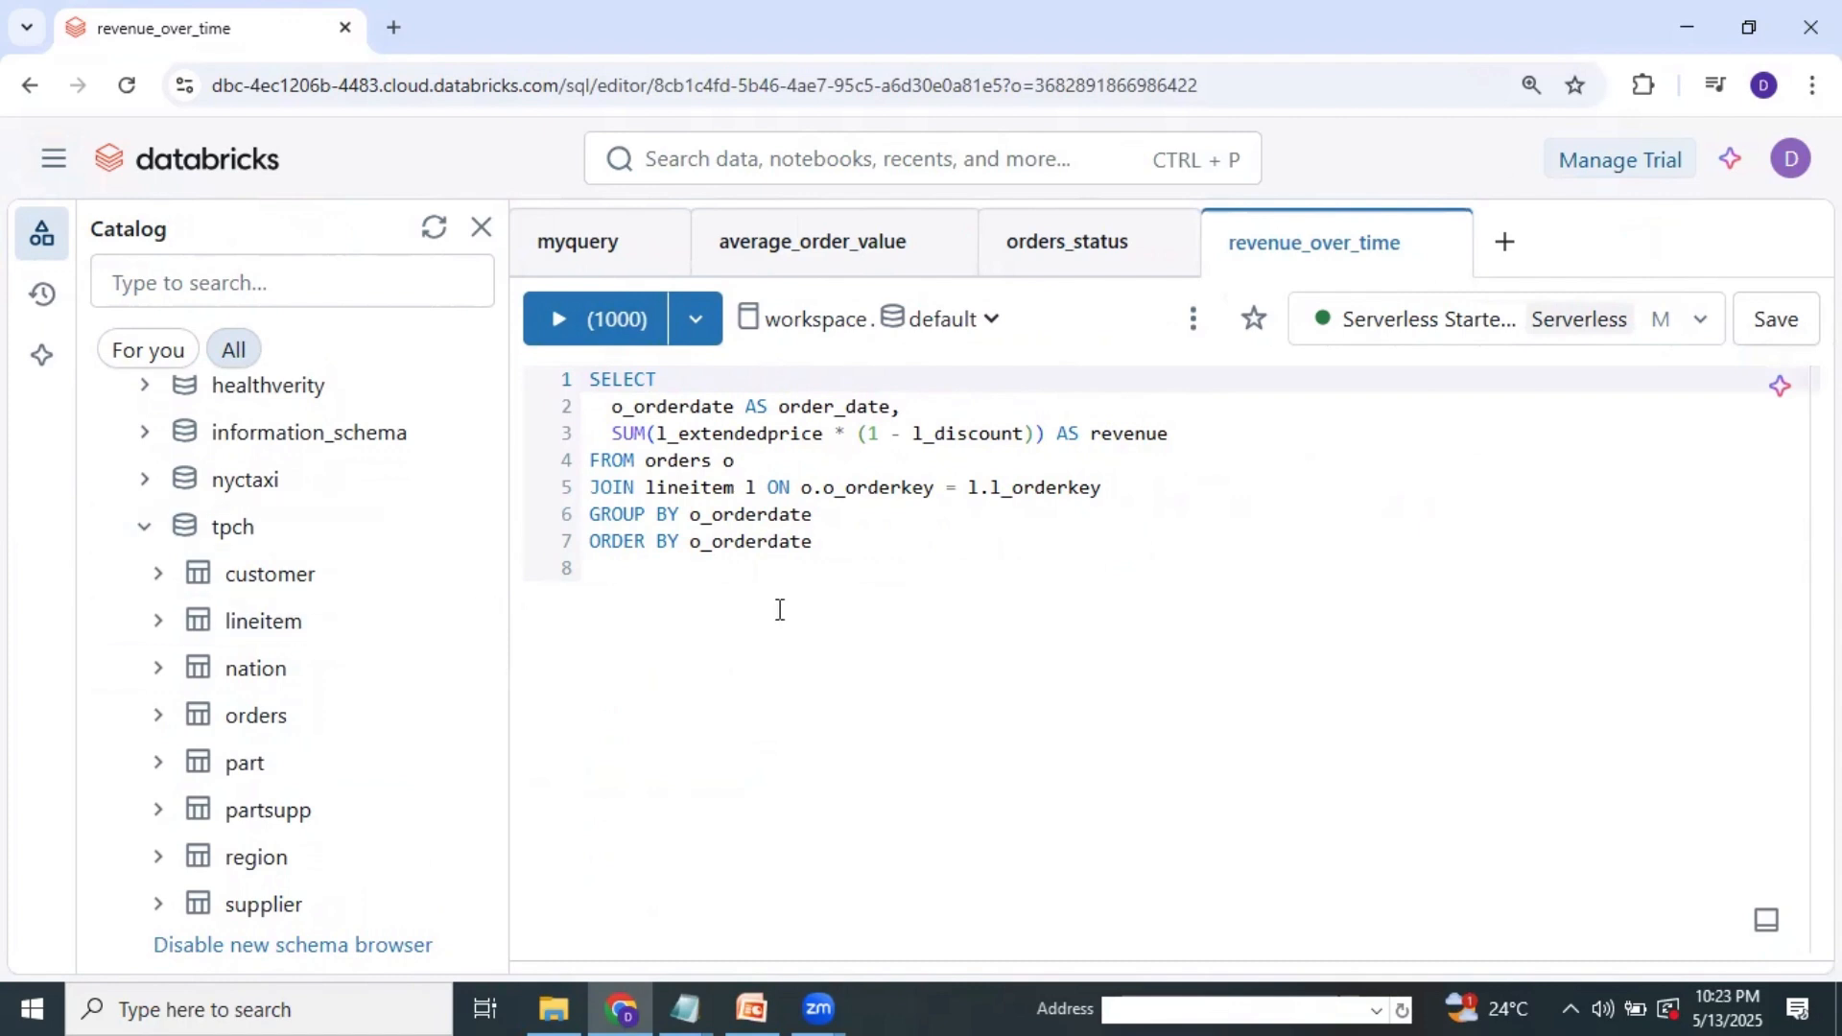
Open the orders_status query and expand the tpch orders table to inspect its columns.
left_click(1080, 240)
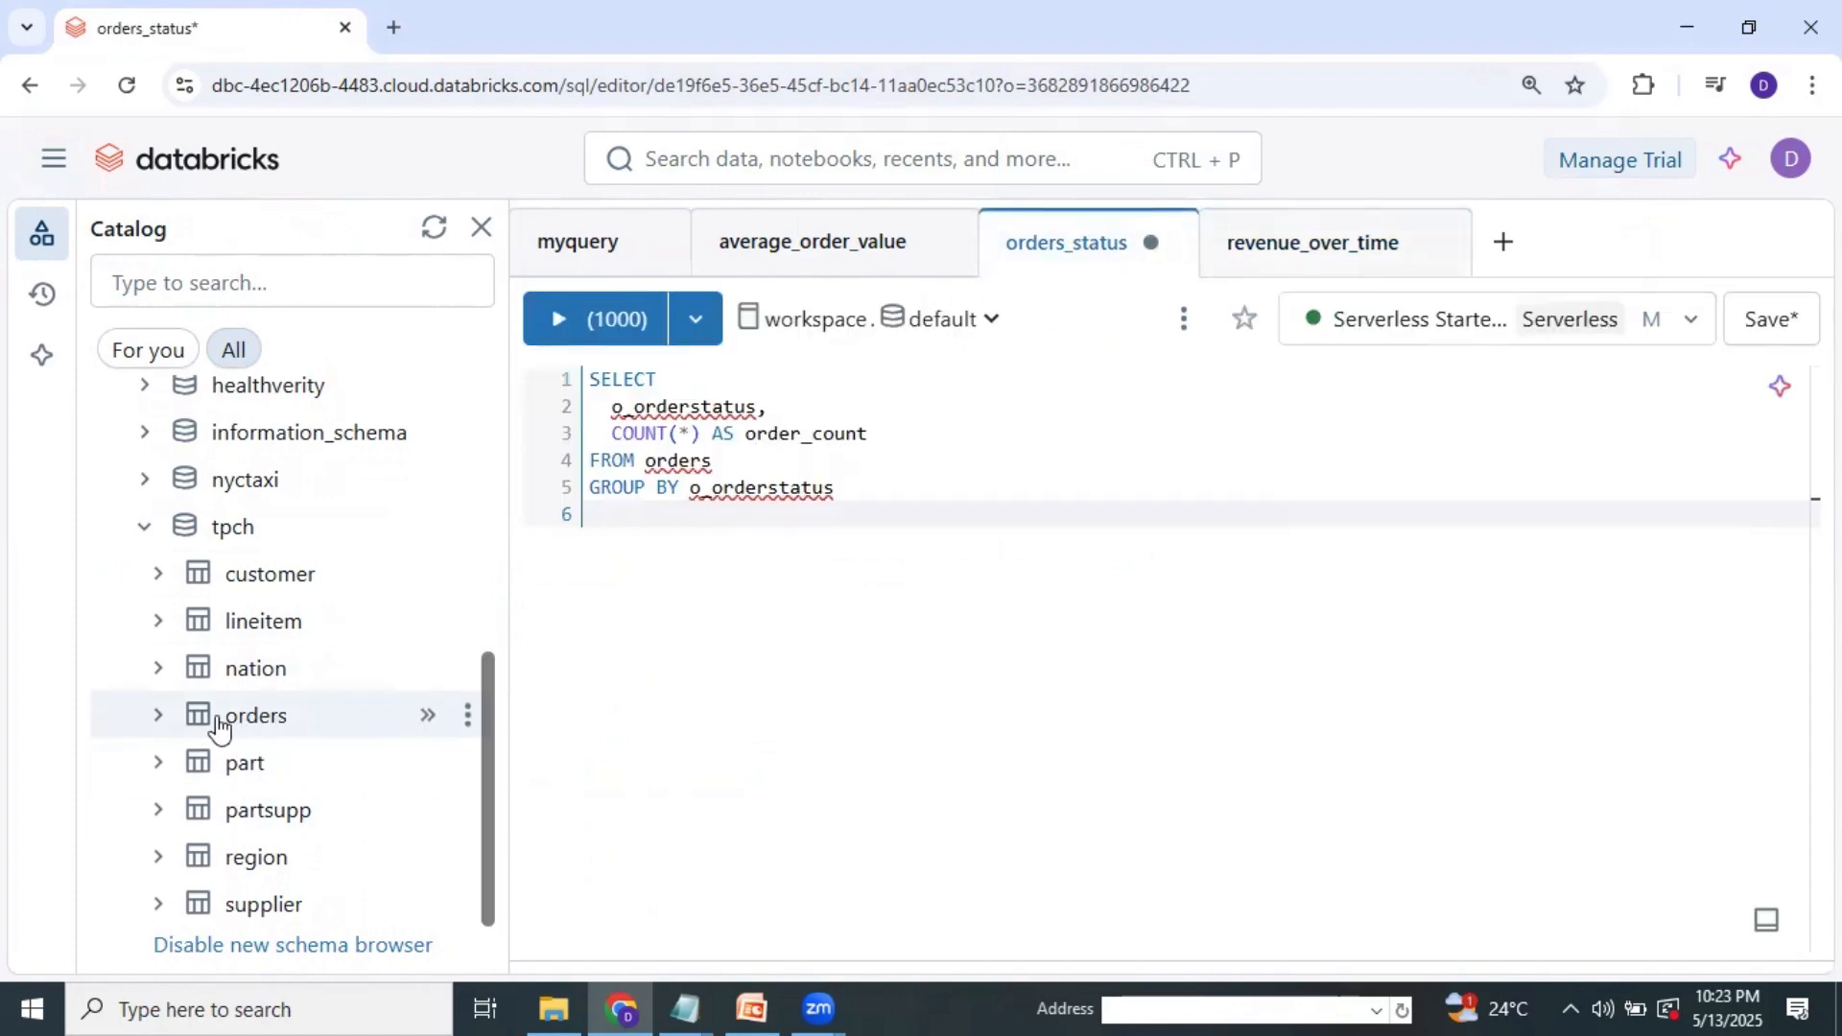
left_click(161, 719)
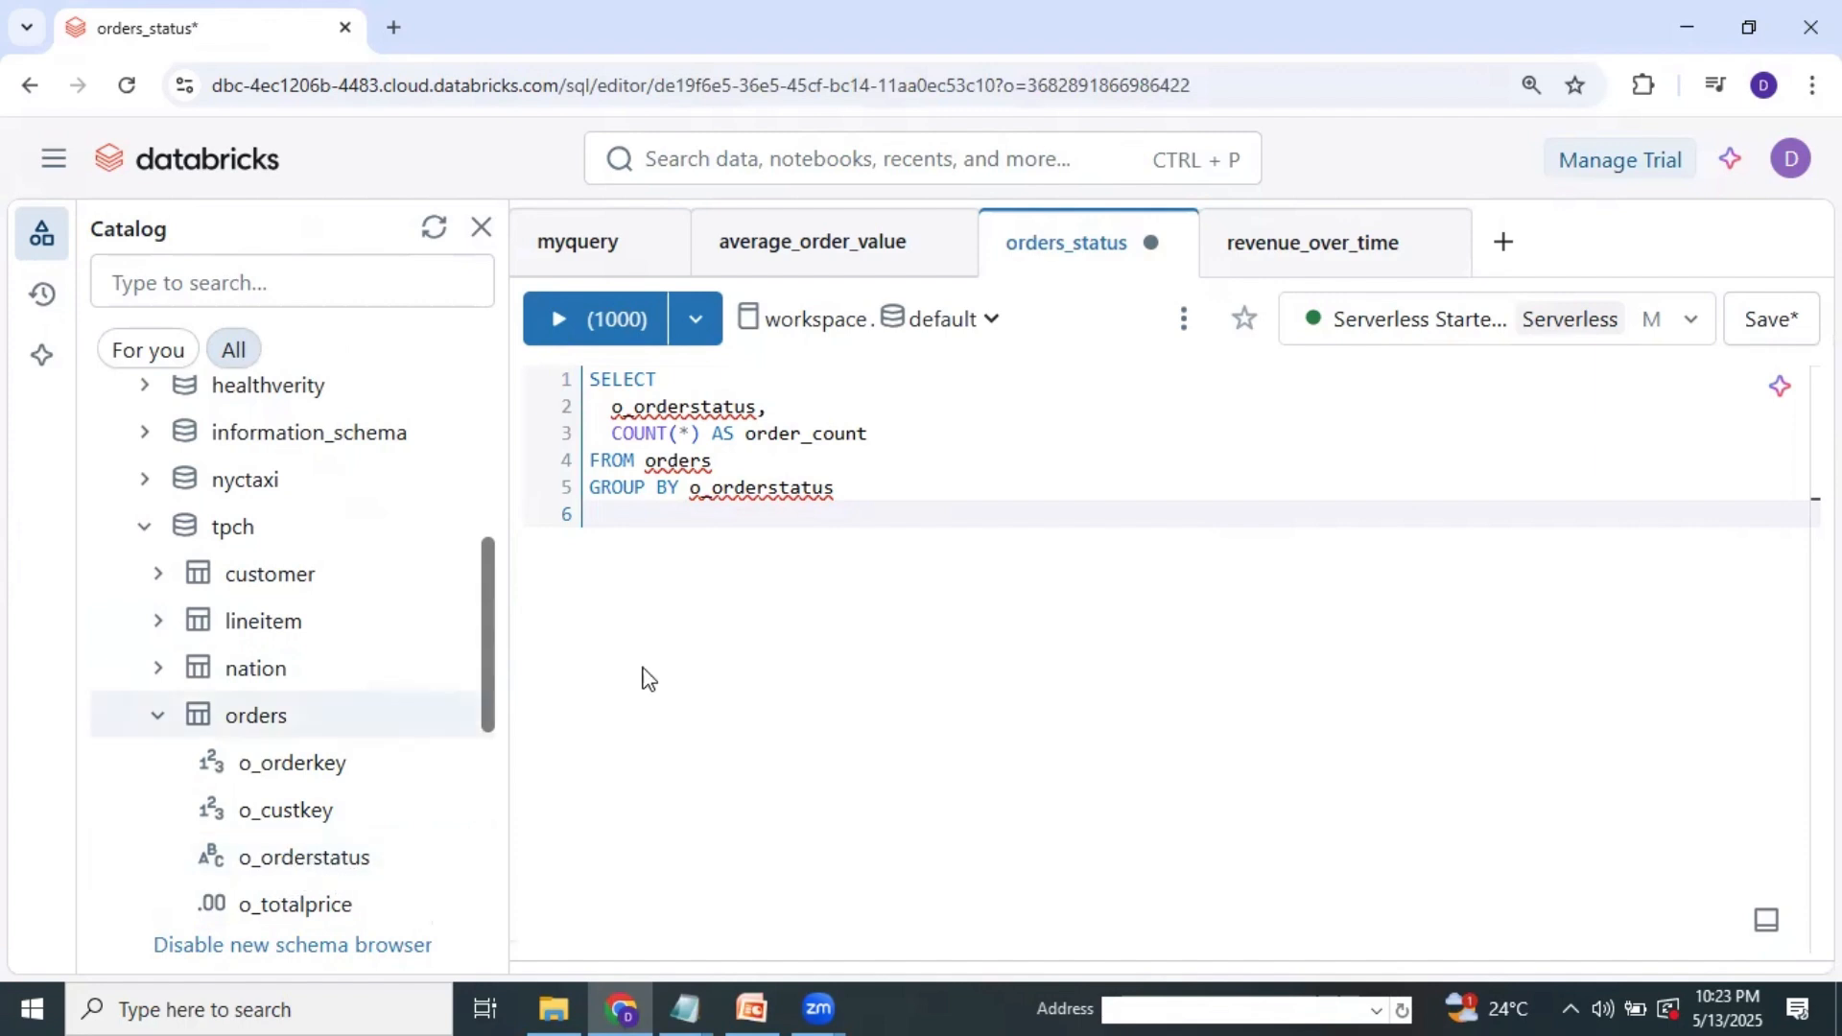
Set the orders_status query's catalog to samples and schema to tpch, and run the whole query.
left_click_drag(598, 383, 883, 563)
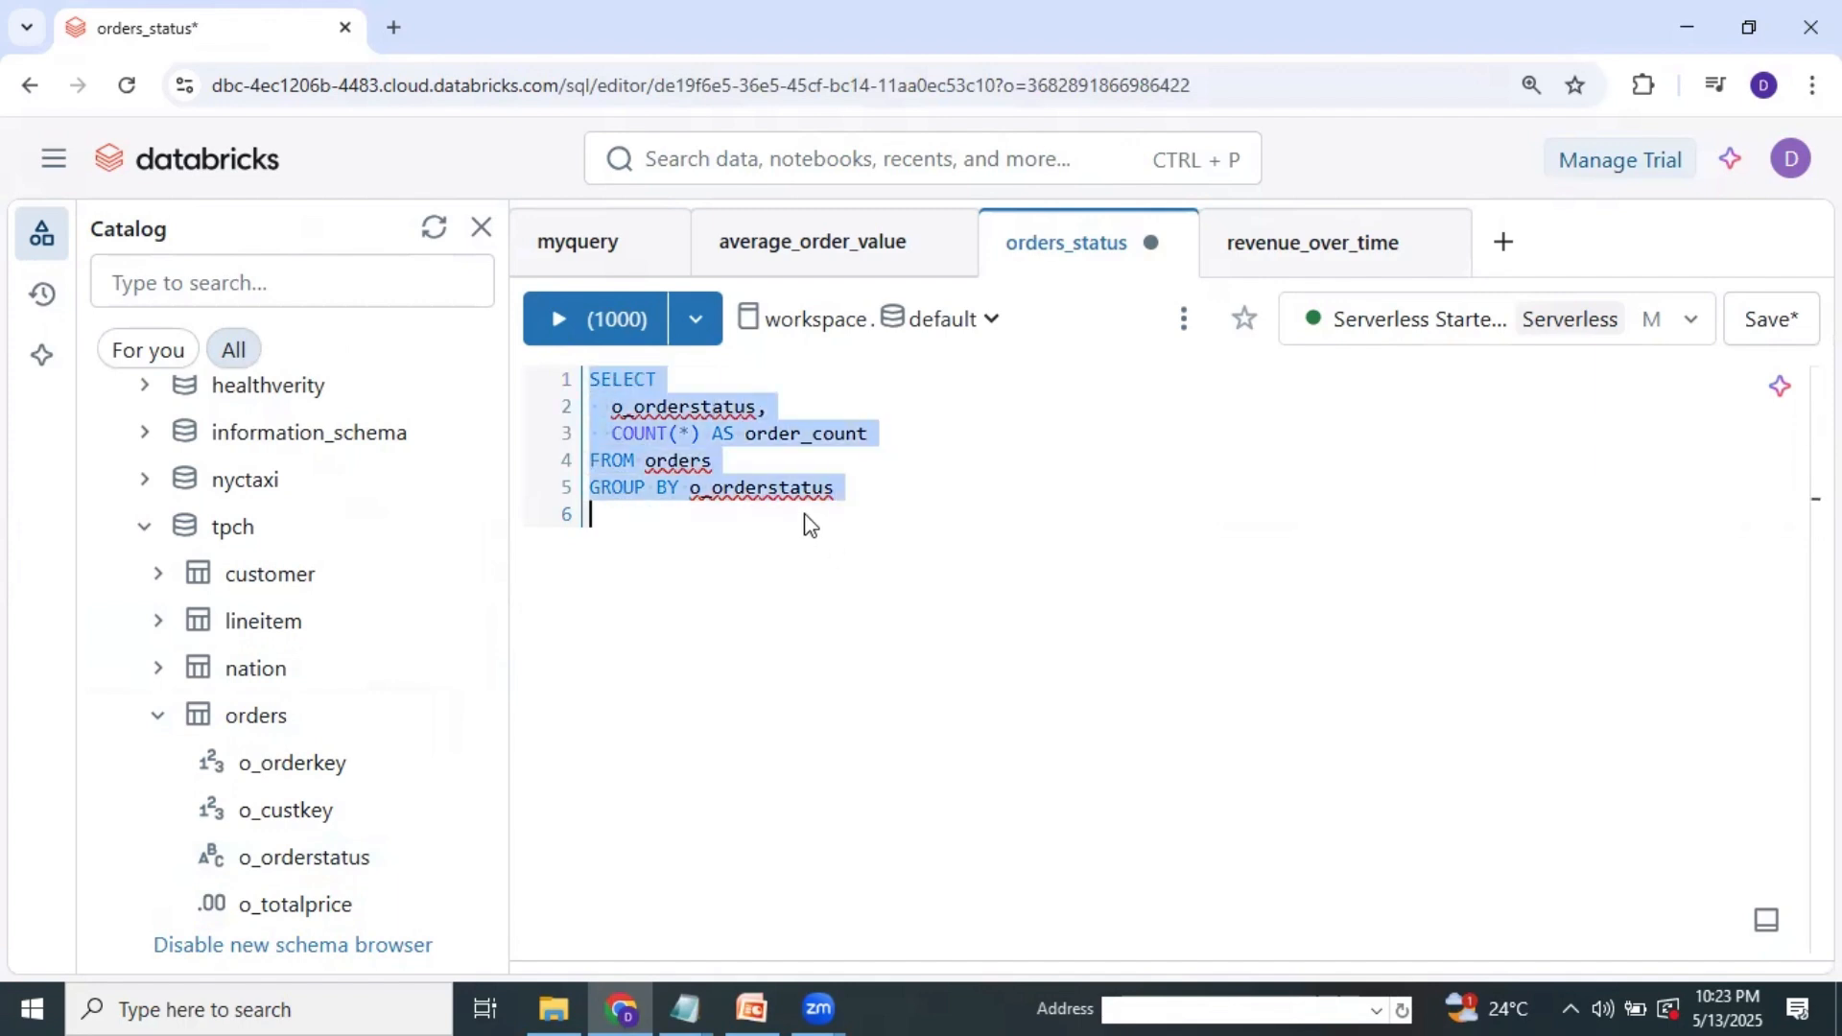
left_click_drag(781, 506, 576, 381)
left_click(892, 509)
left_click(836, 321)
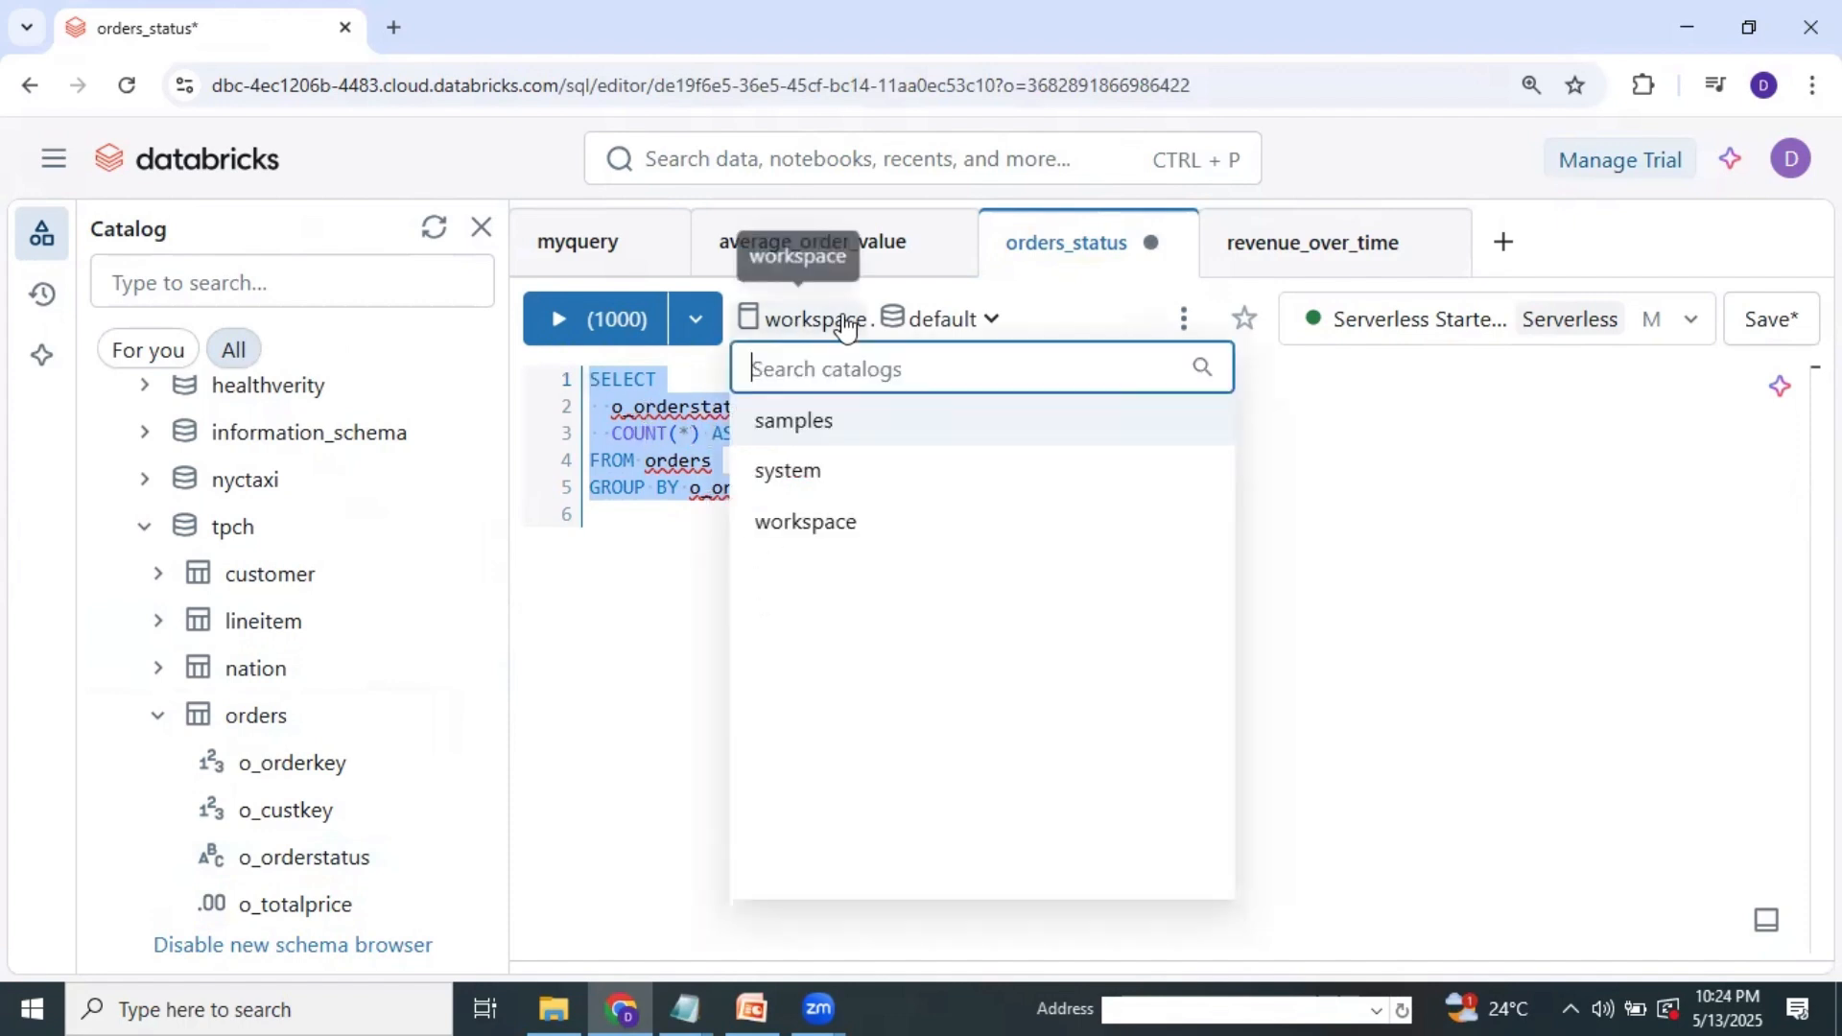
left_click(789, 422)
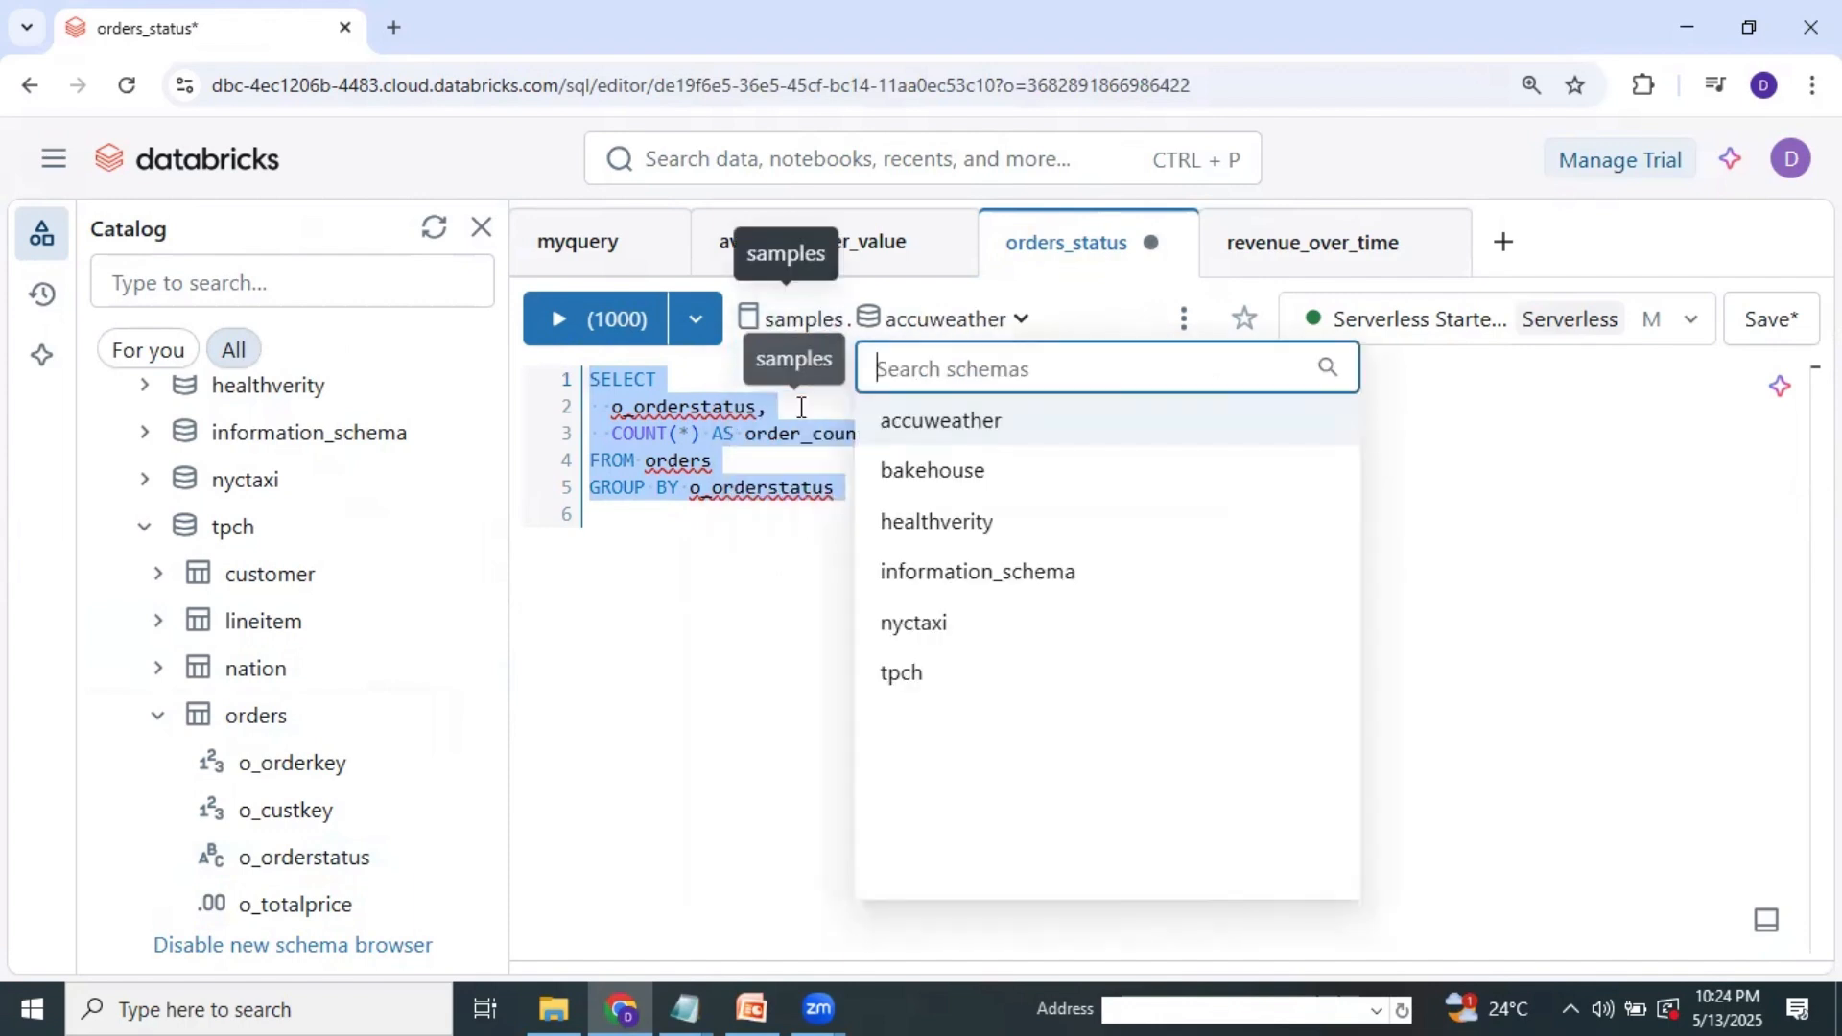
left_click(912, 674)
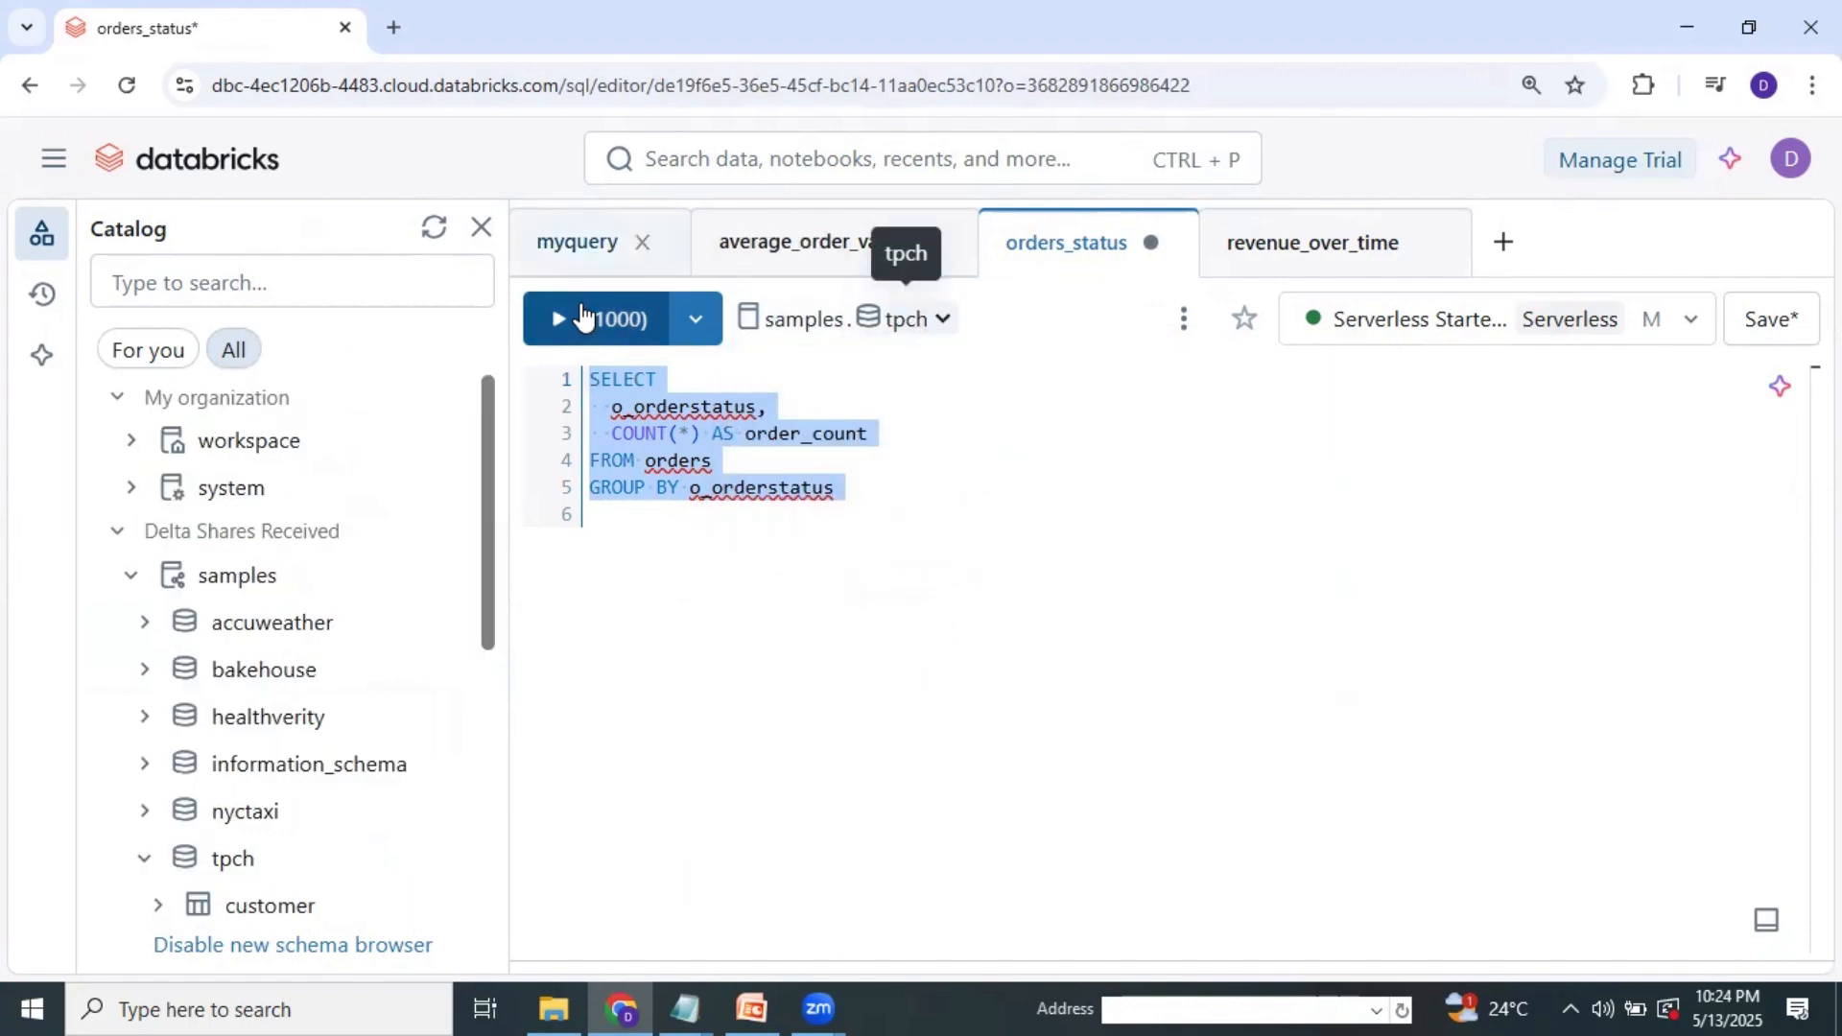
left_click(589, 326)
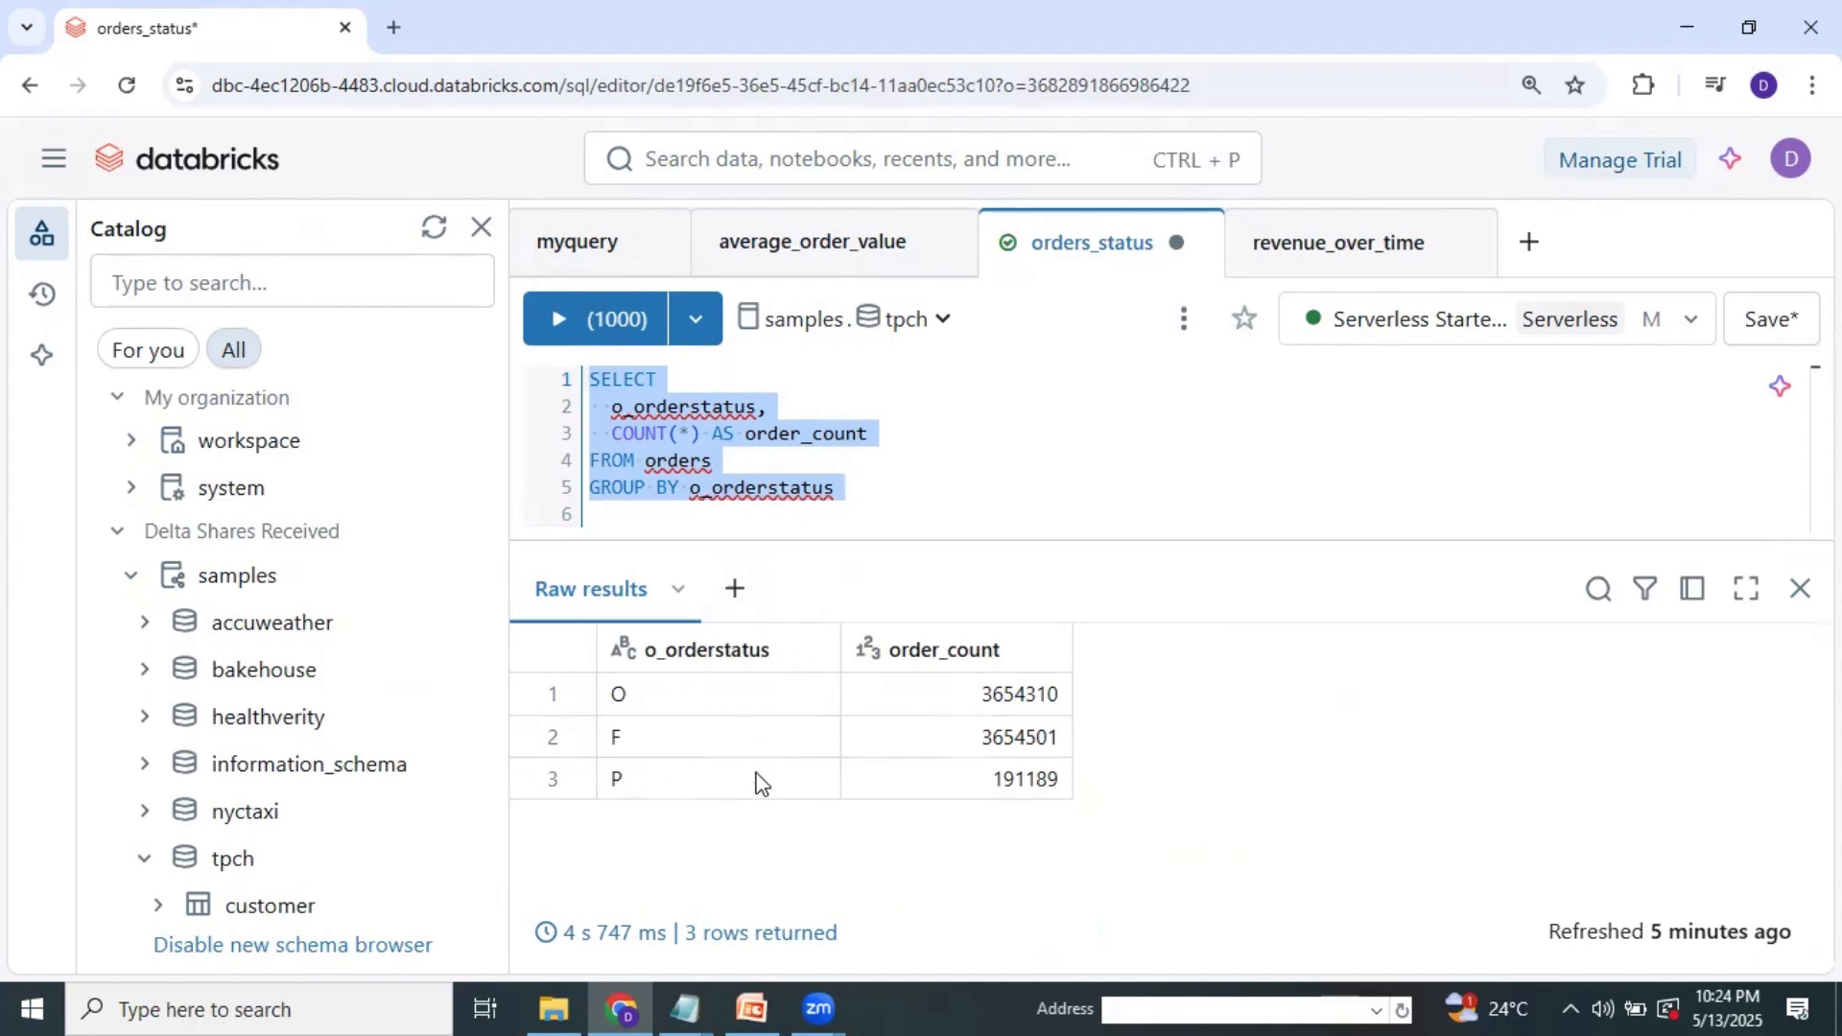
Add a pie visualization of order_count by o_orderstatus to the query results, review its preview, and save it.
left_click(736, 588)
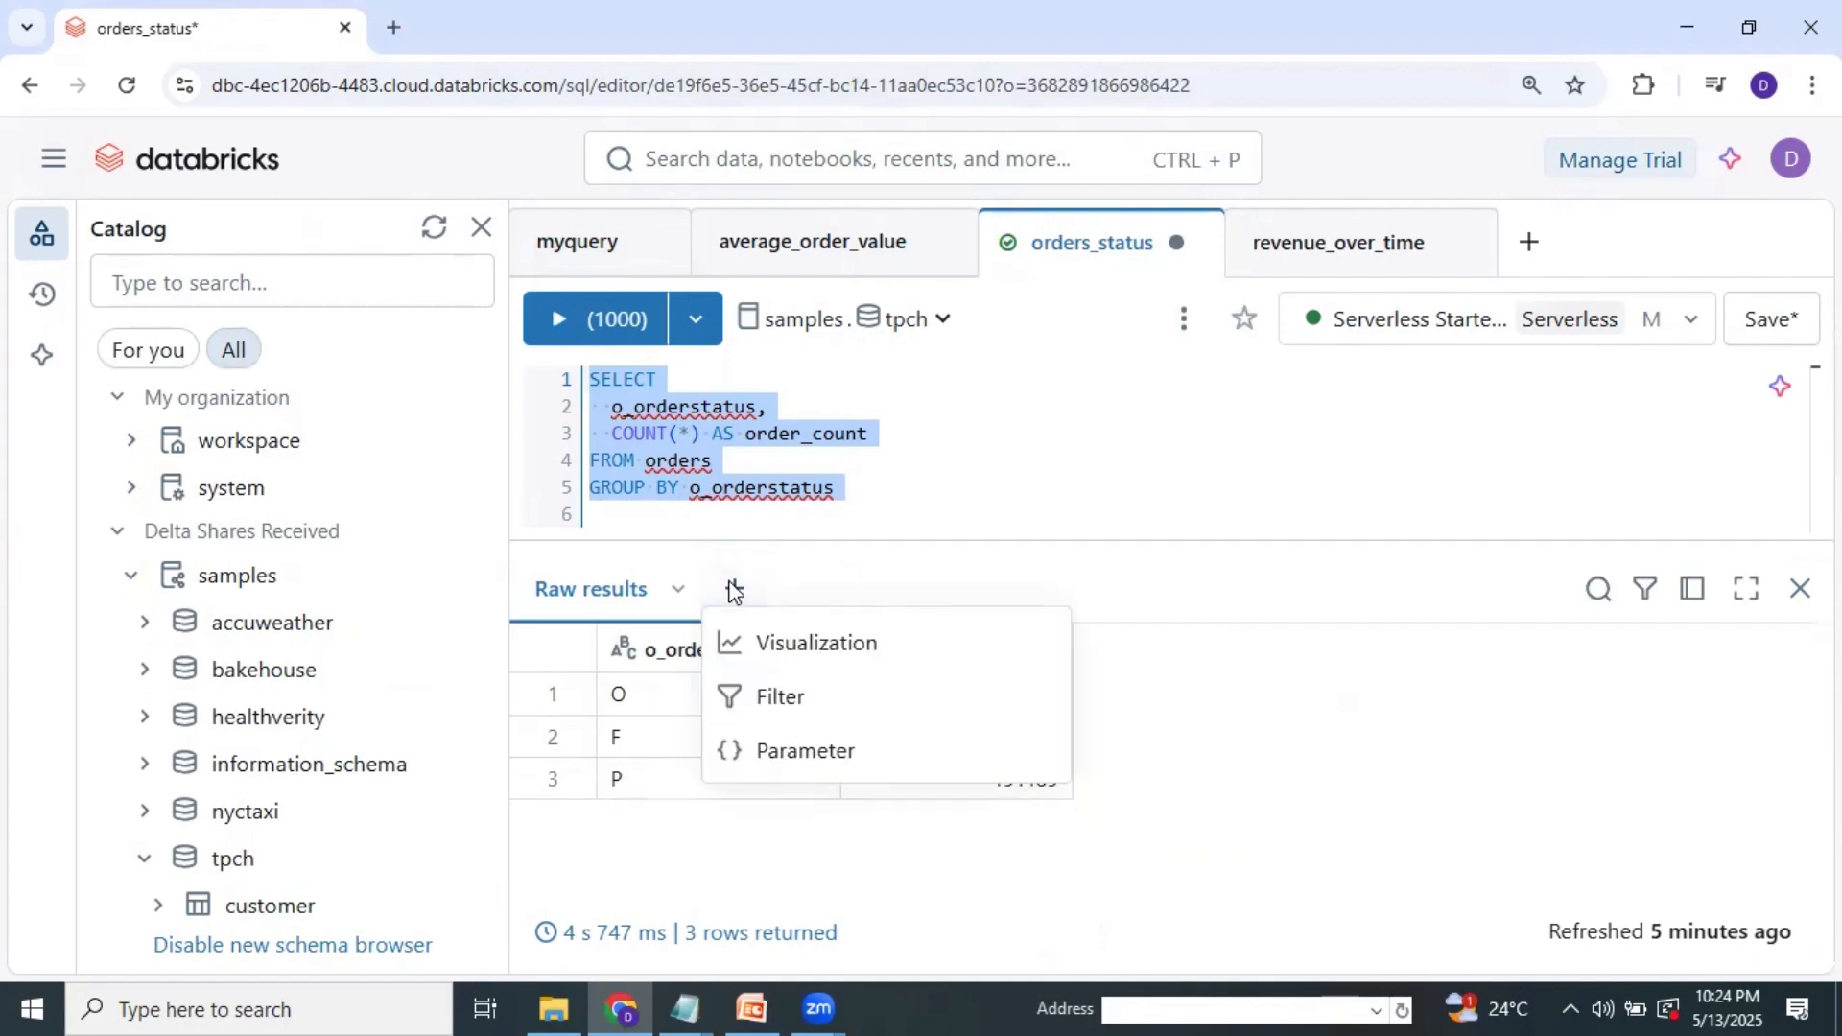
left_click(827, 648)
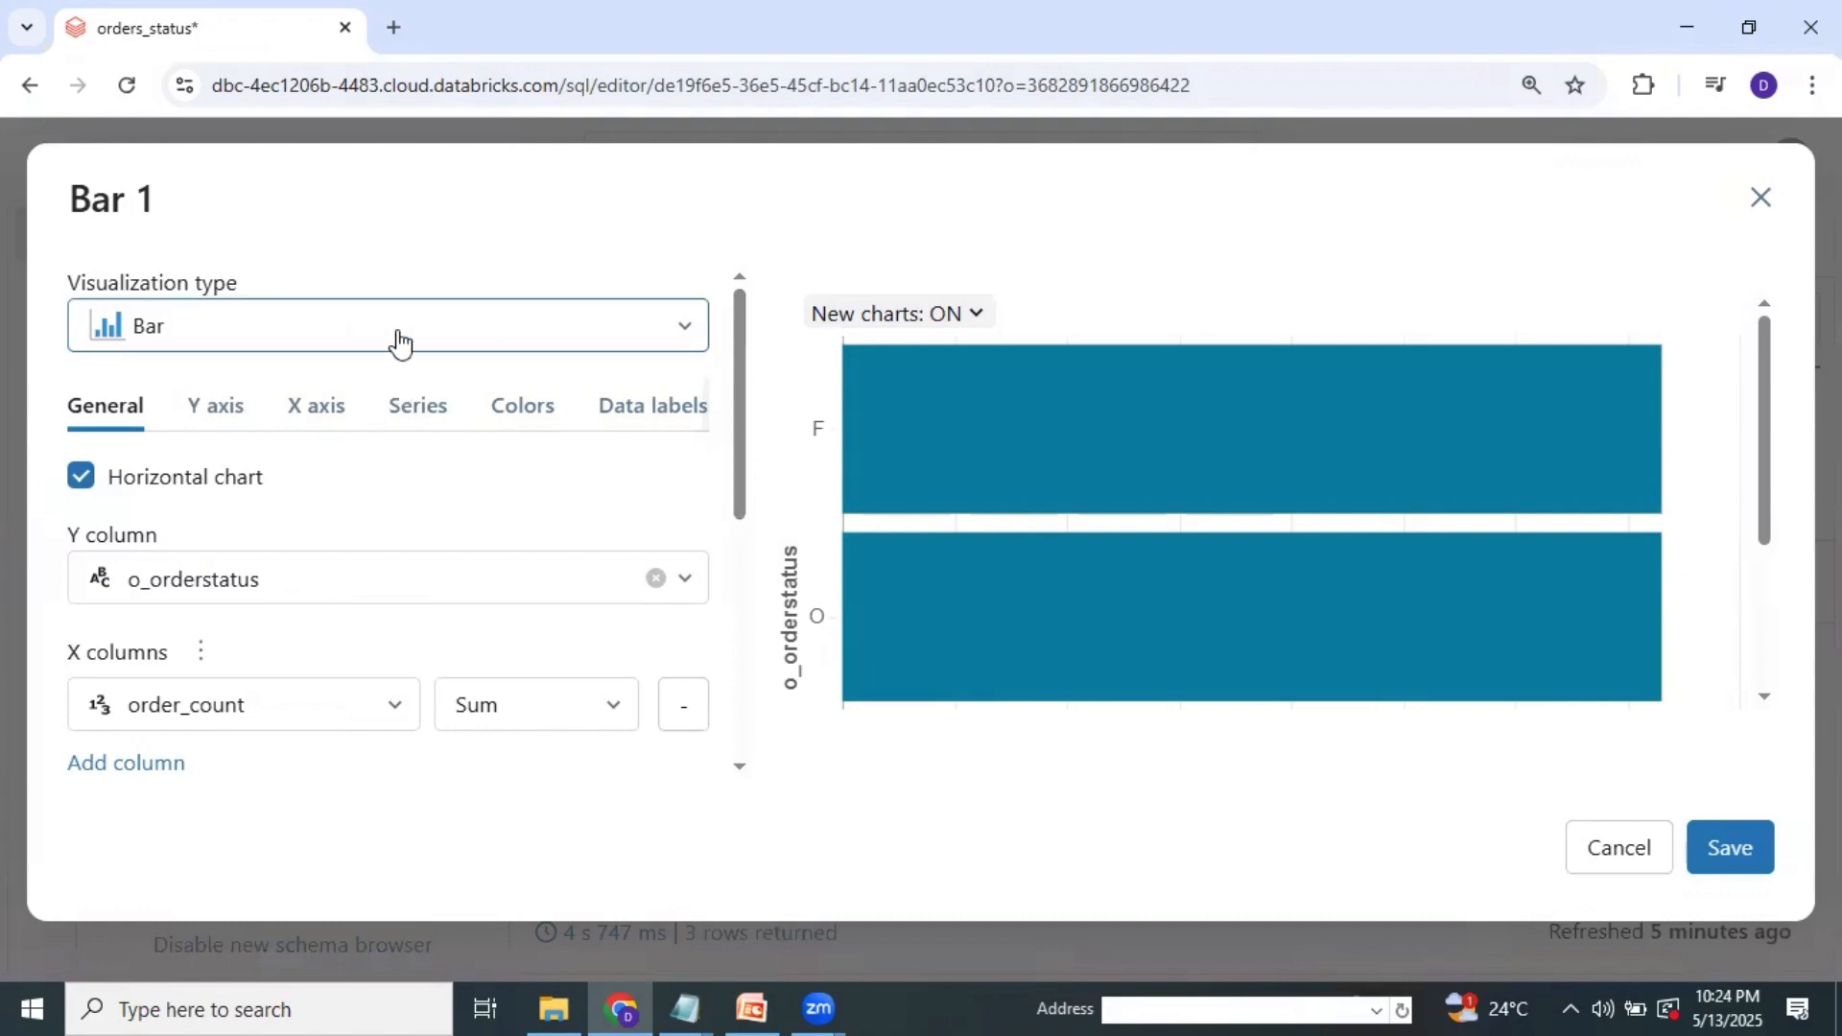
left_click(681, 343)
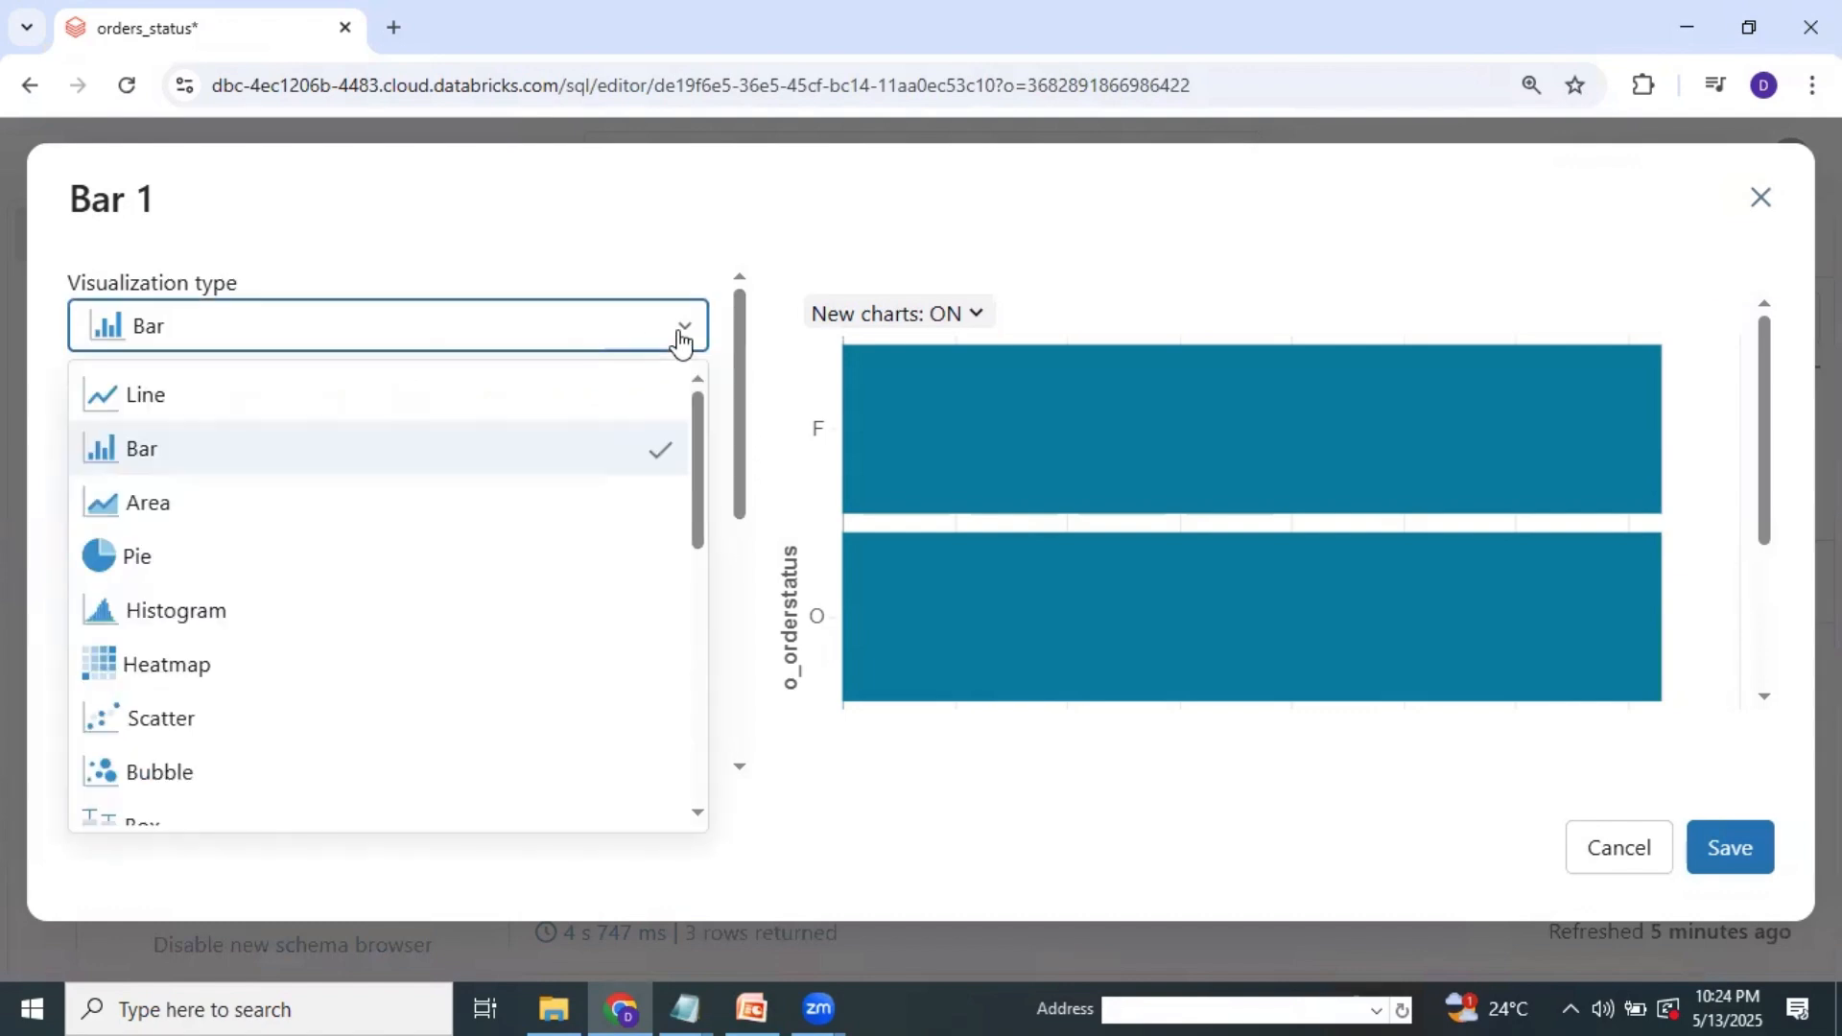
left_click(147, 572)
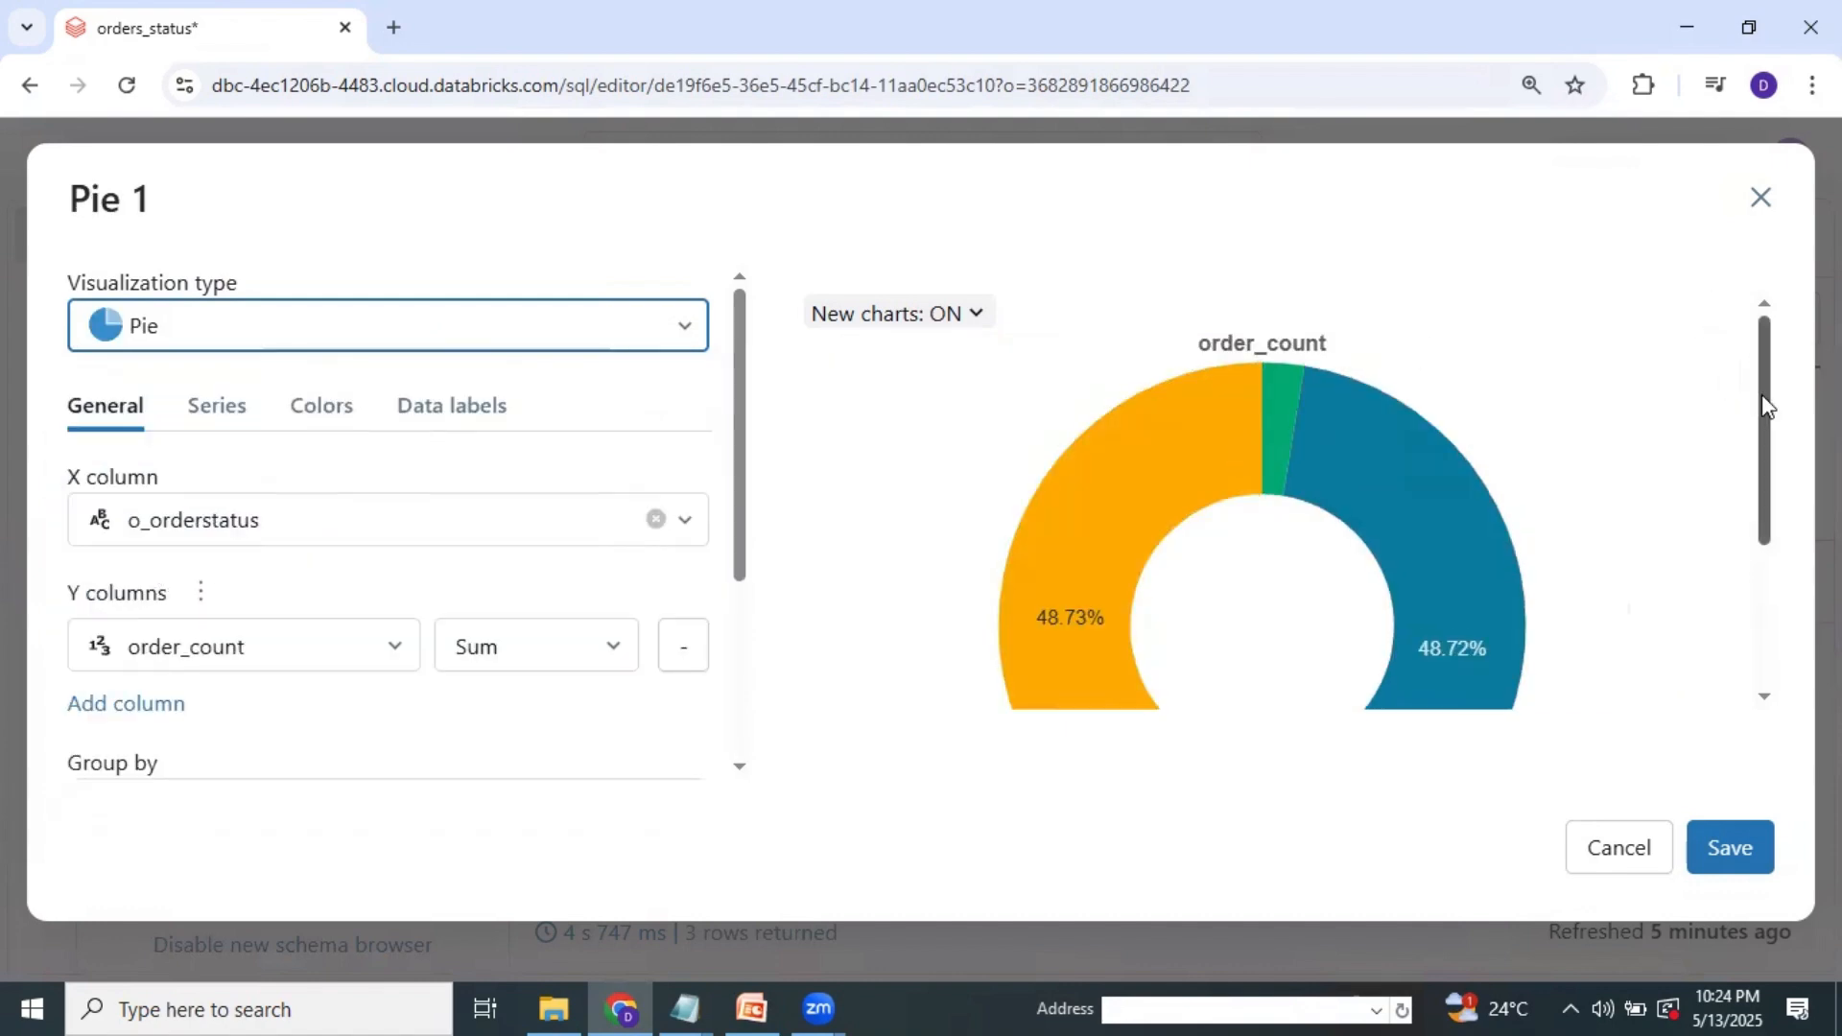
left_click_drag(1762, 394, 1741, 692)
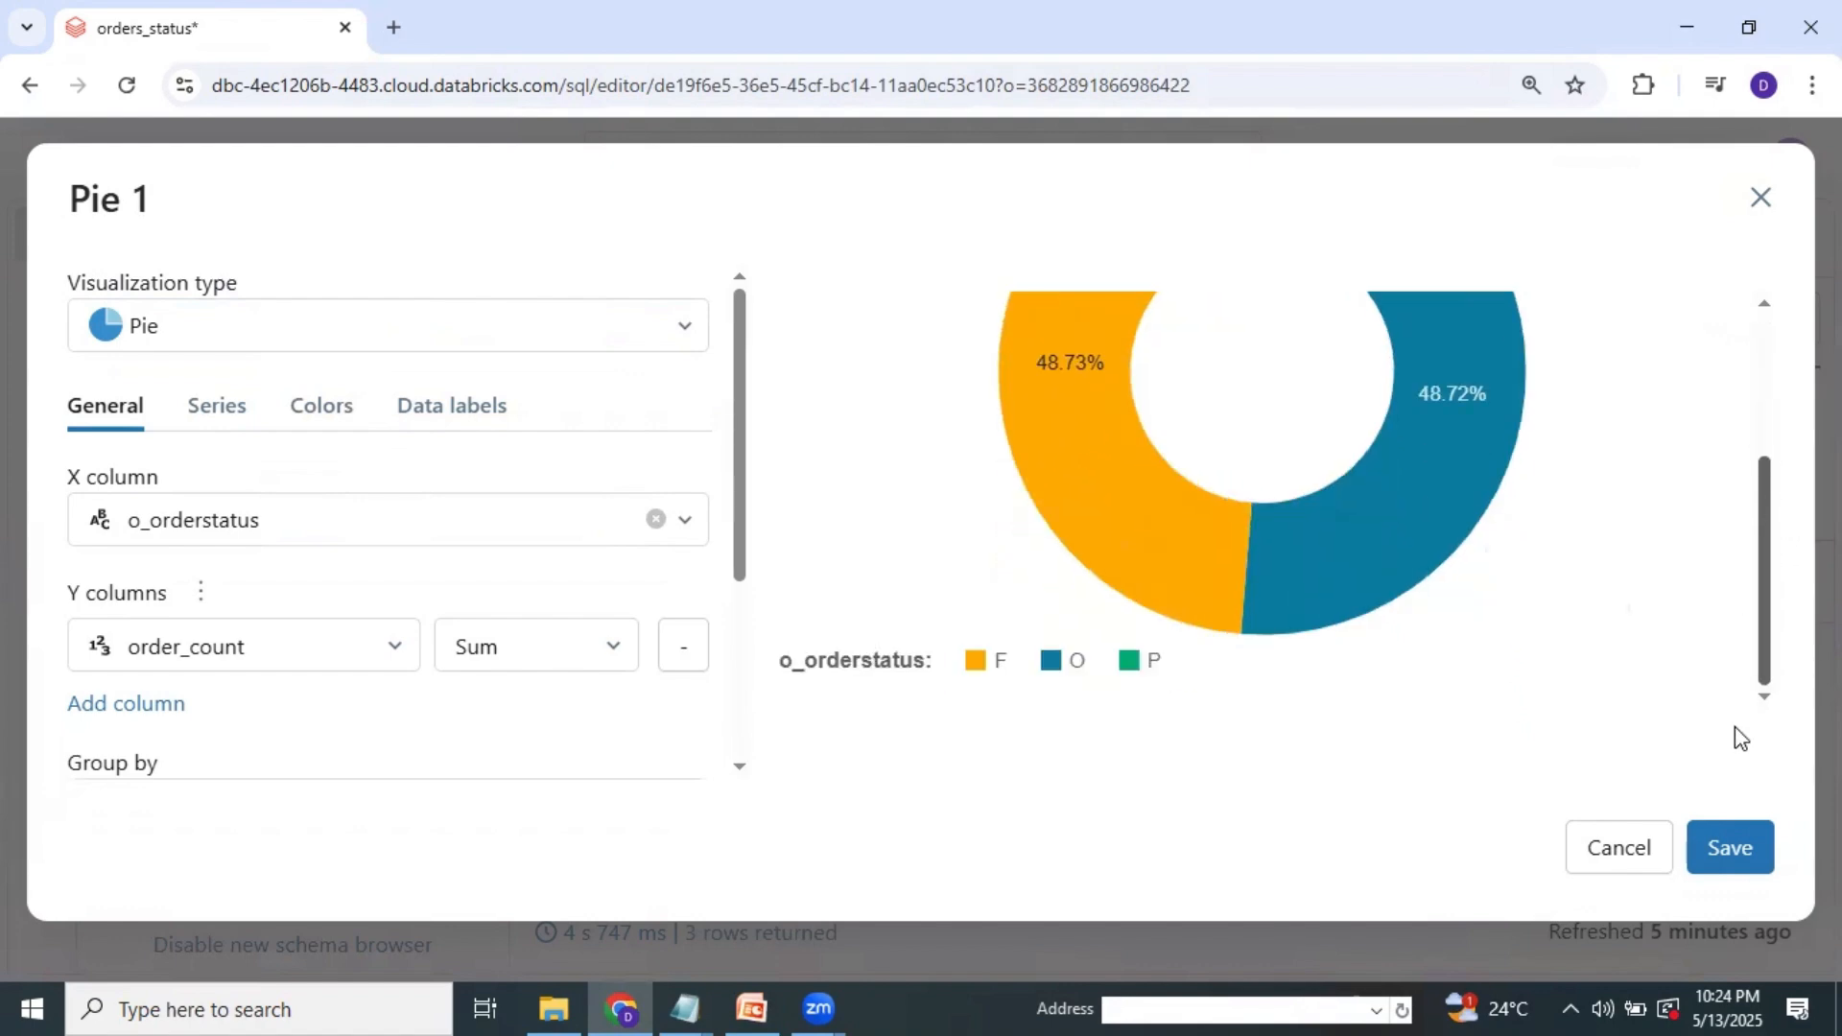
scroll(1735, 727, "up", 5)
scroll(1619, 711, "down", 5)
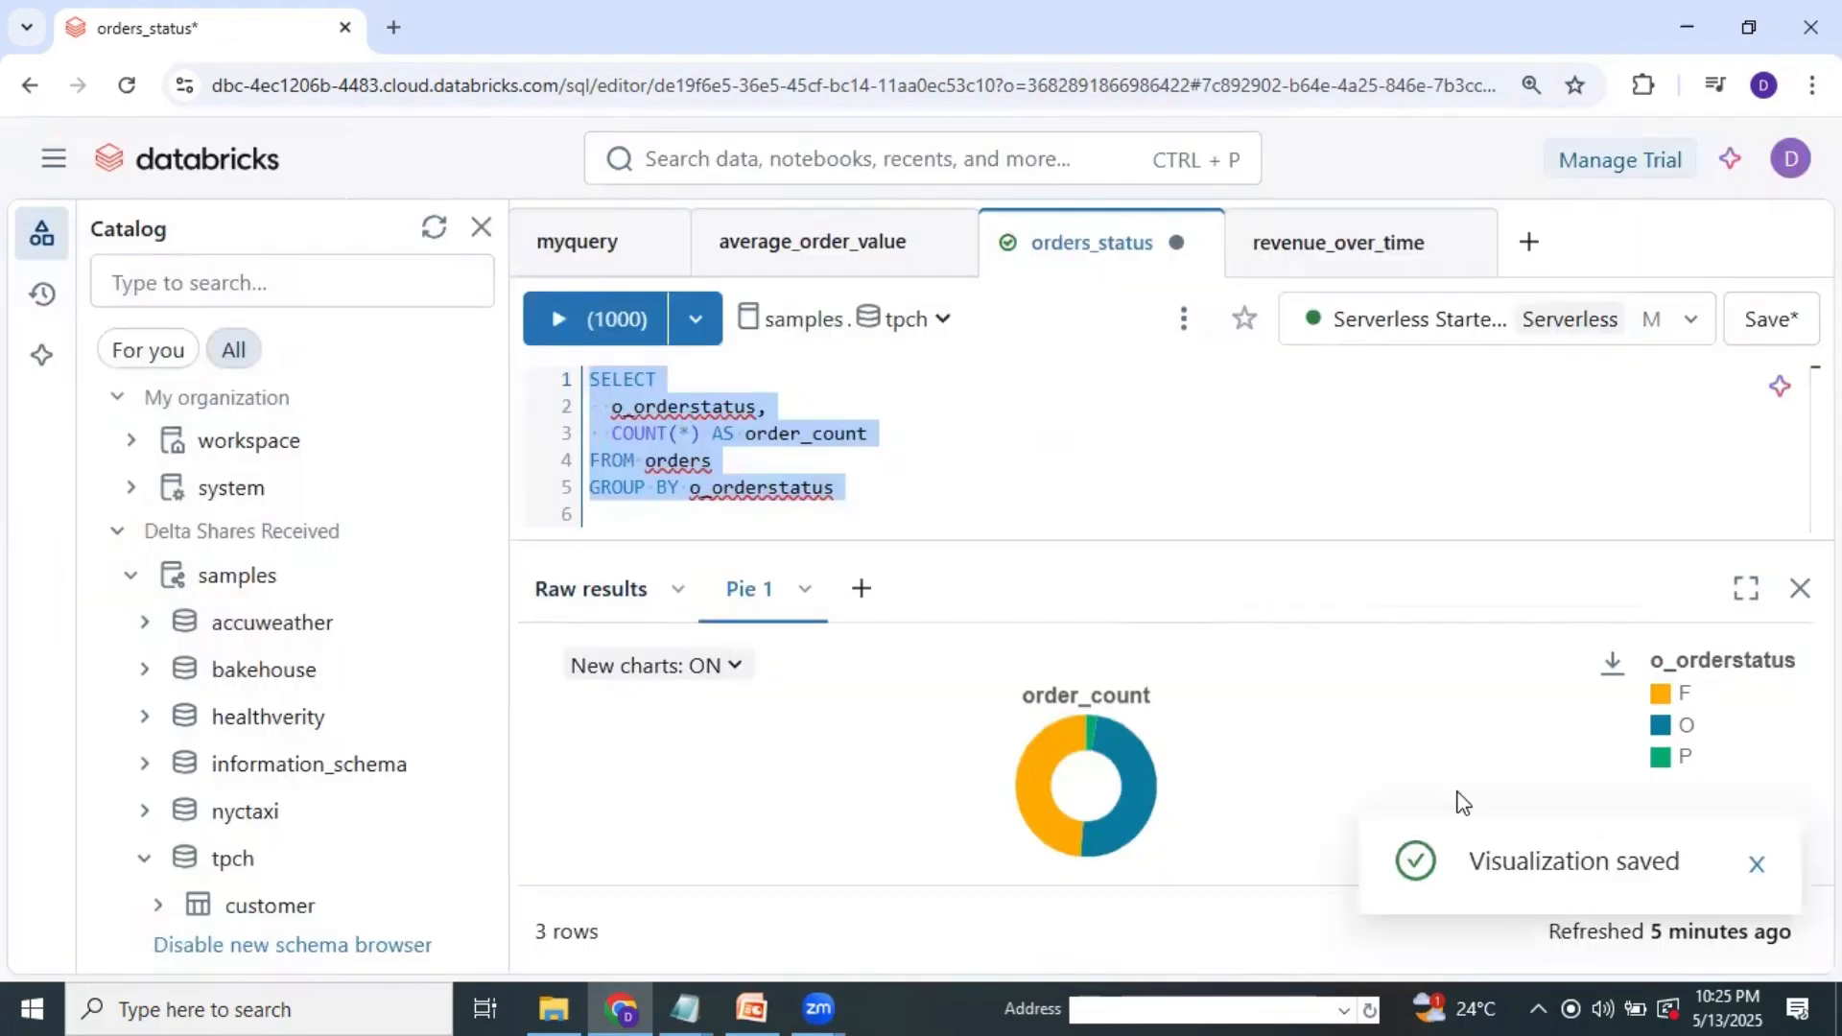
Rename the pie visualization as order_status_dist.
double_click(776, 592)
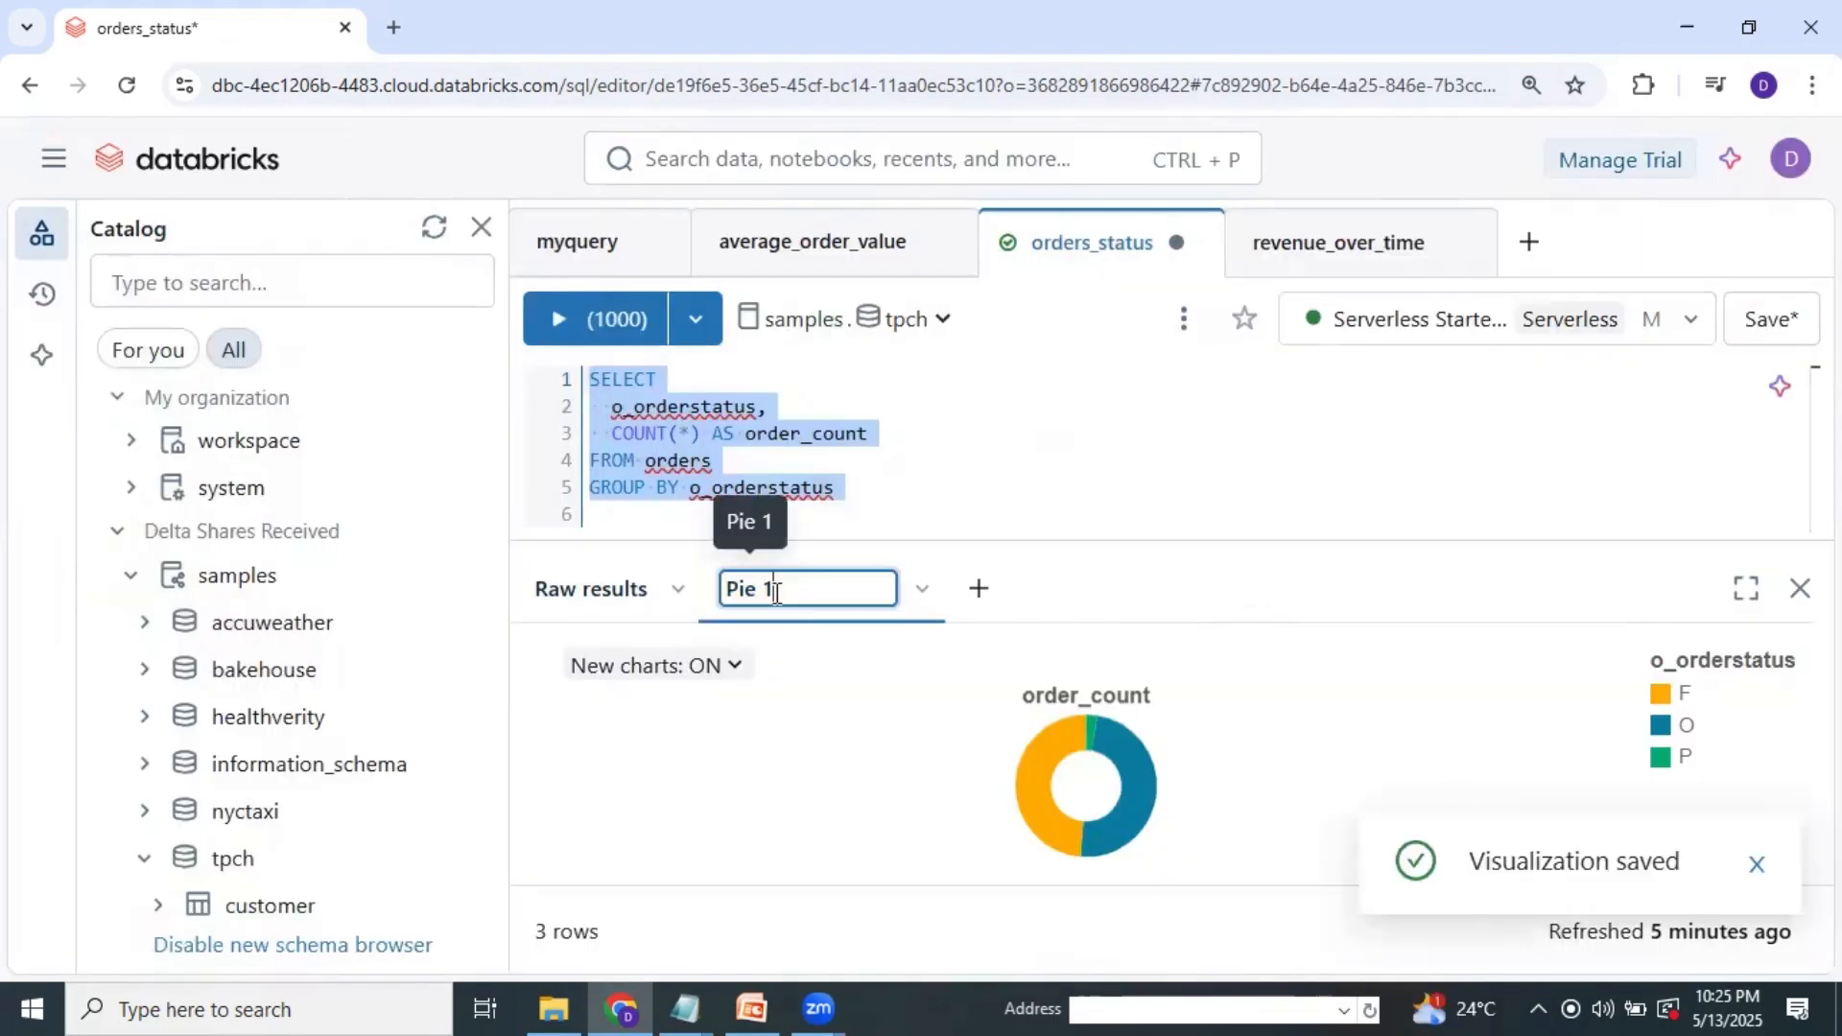
key("BackSpace")
key("BackSpace")
key("BackSpace")
key("BackSpace")
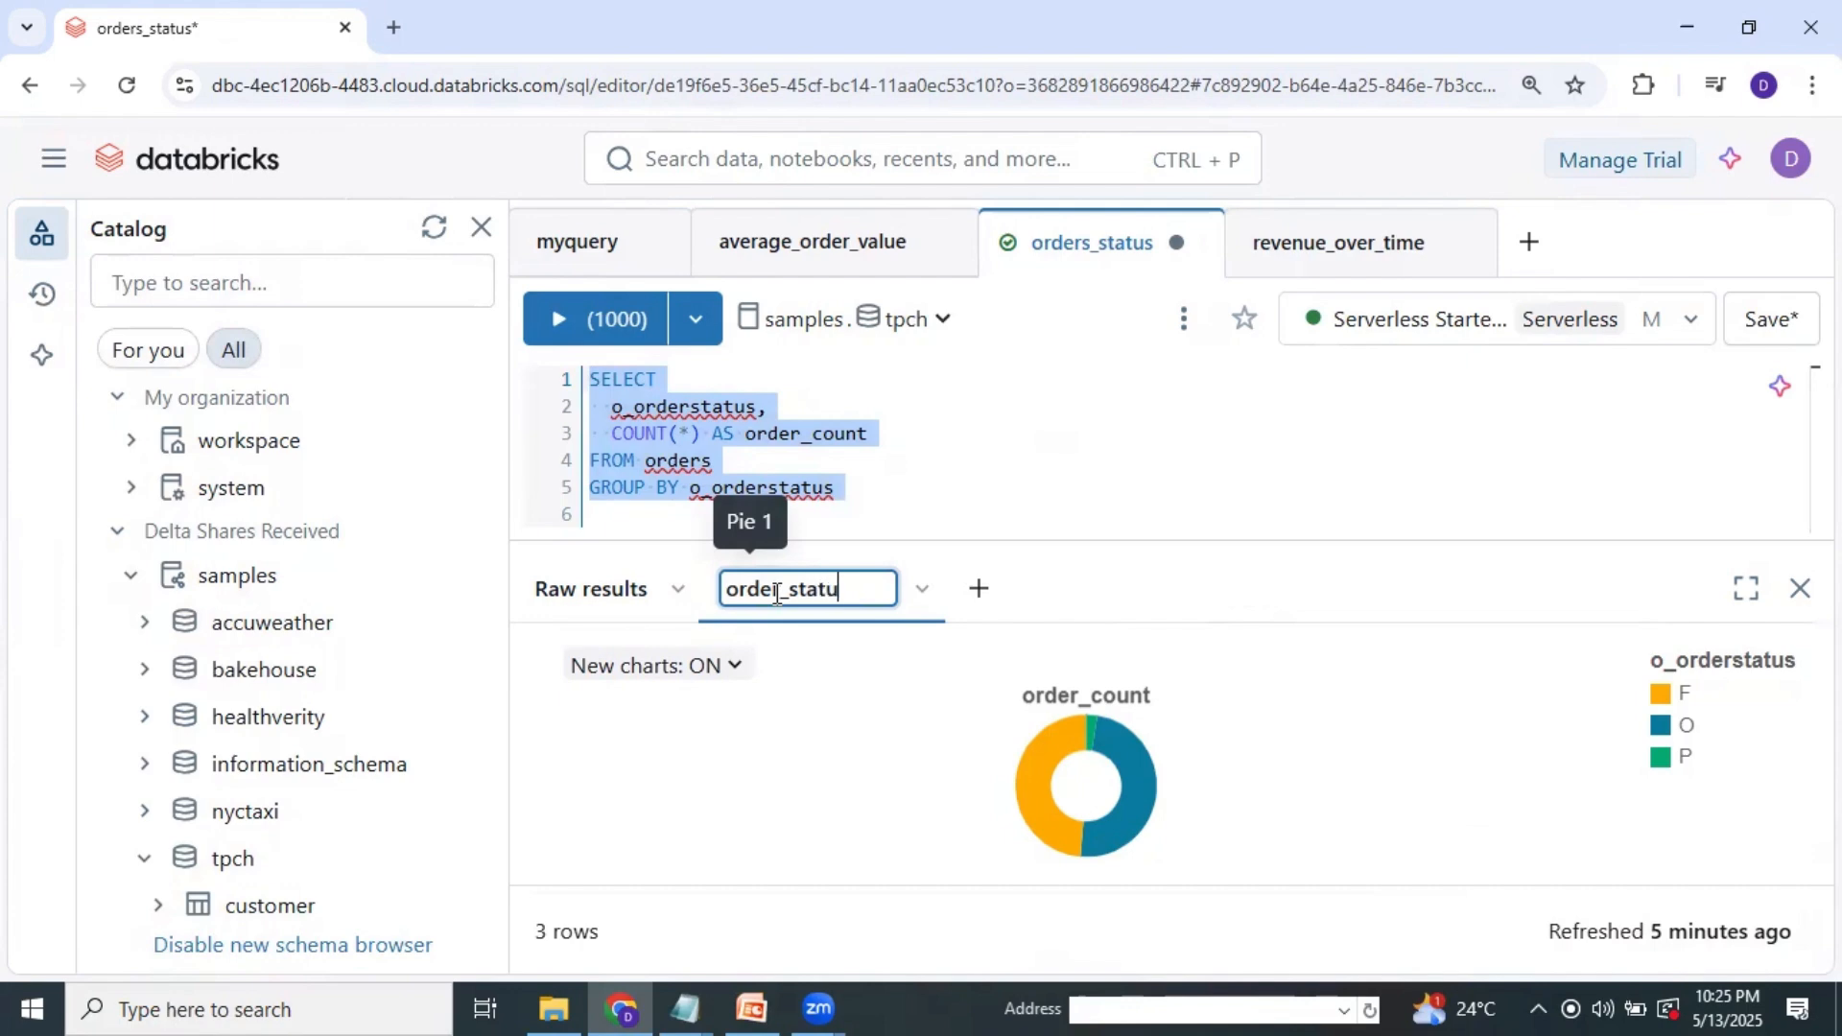
type("order_status_dist")
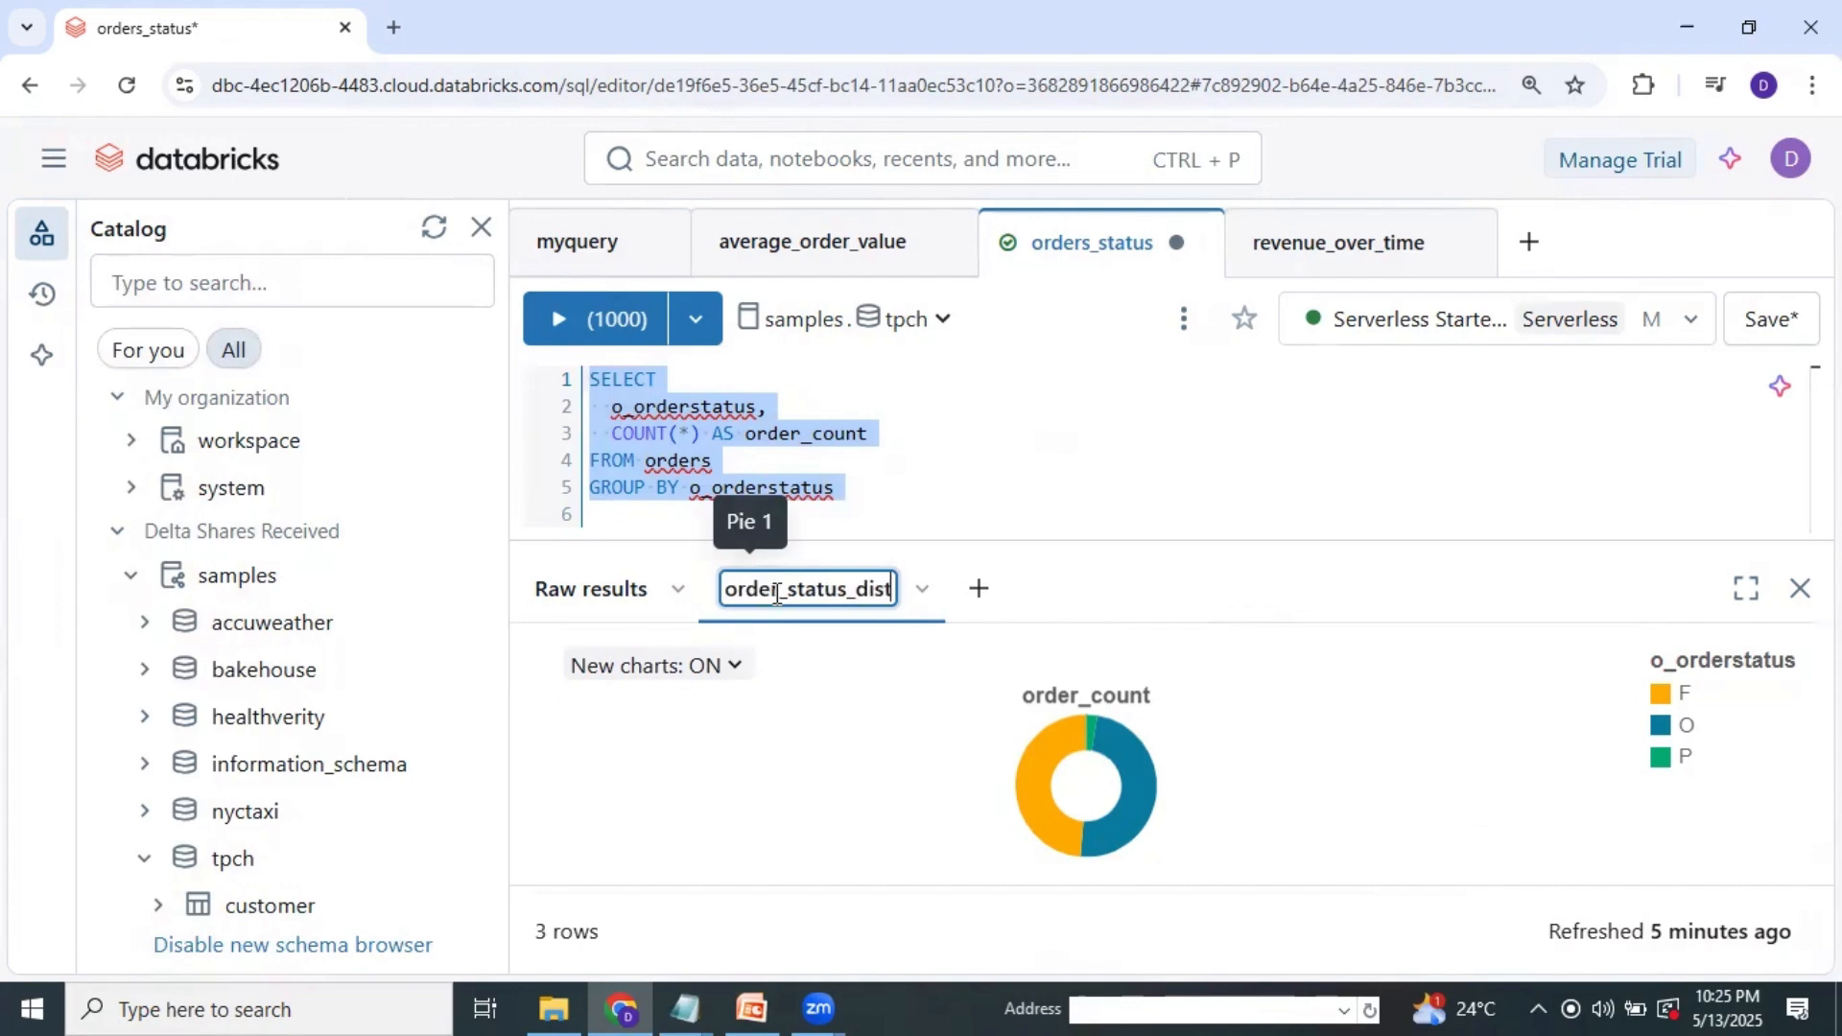
key("Return")
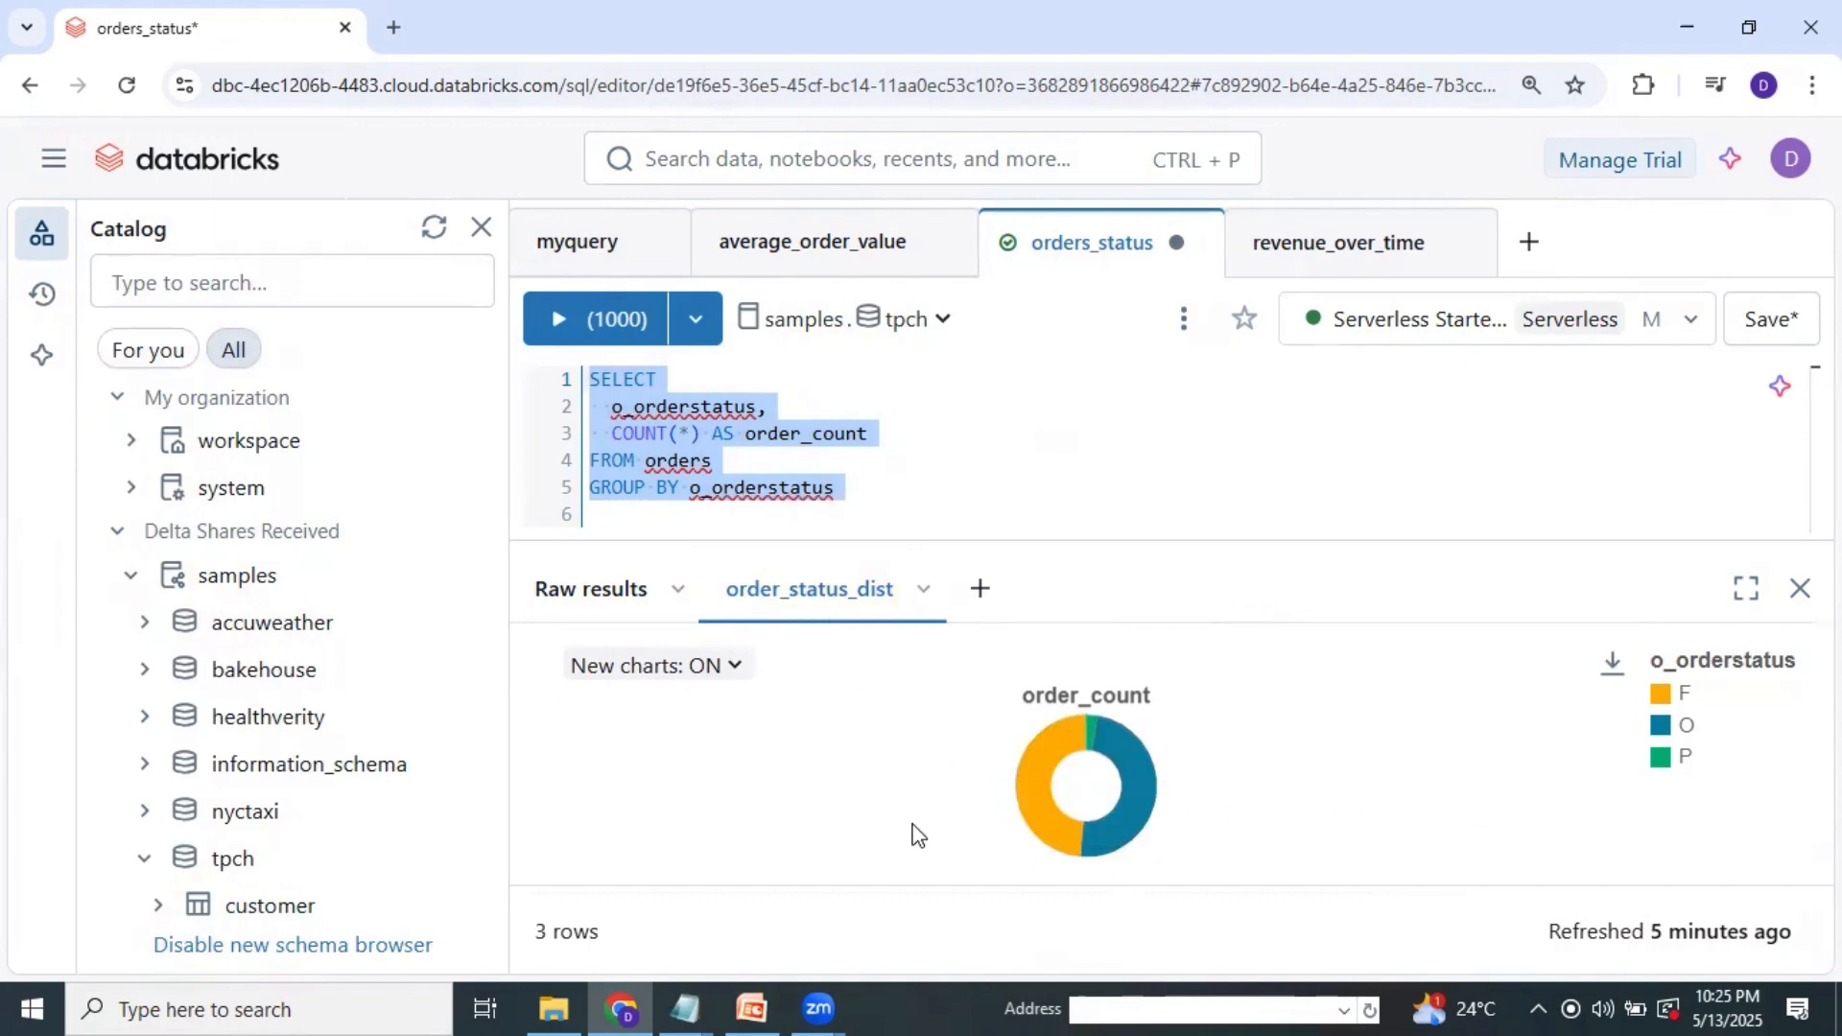
Open the average_order_value query, set its catalog and schema to samples and tpch, and run it.
left_click(827, 252)
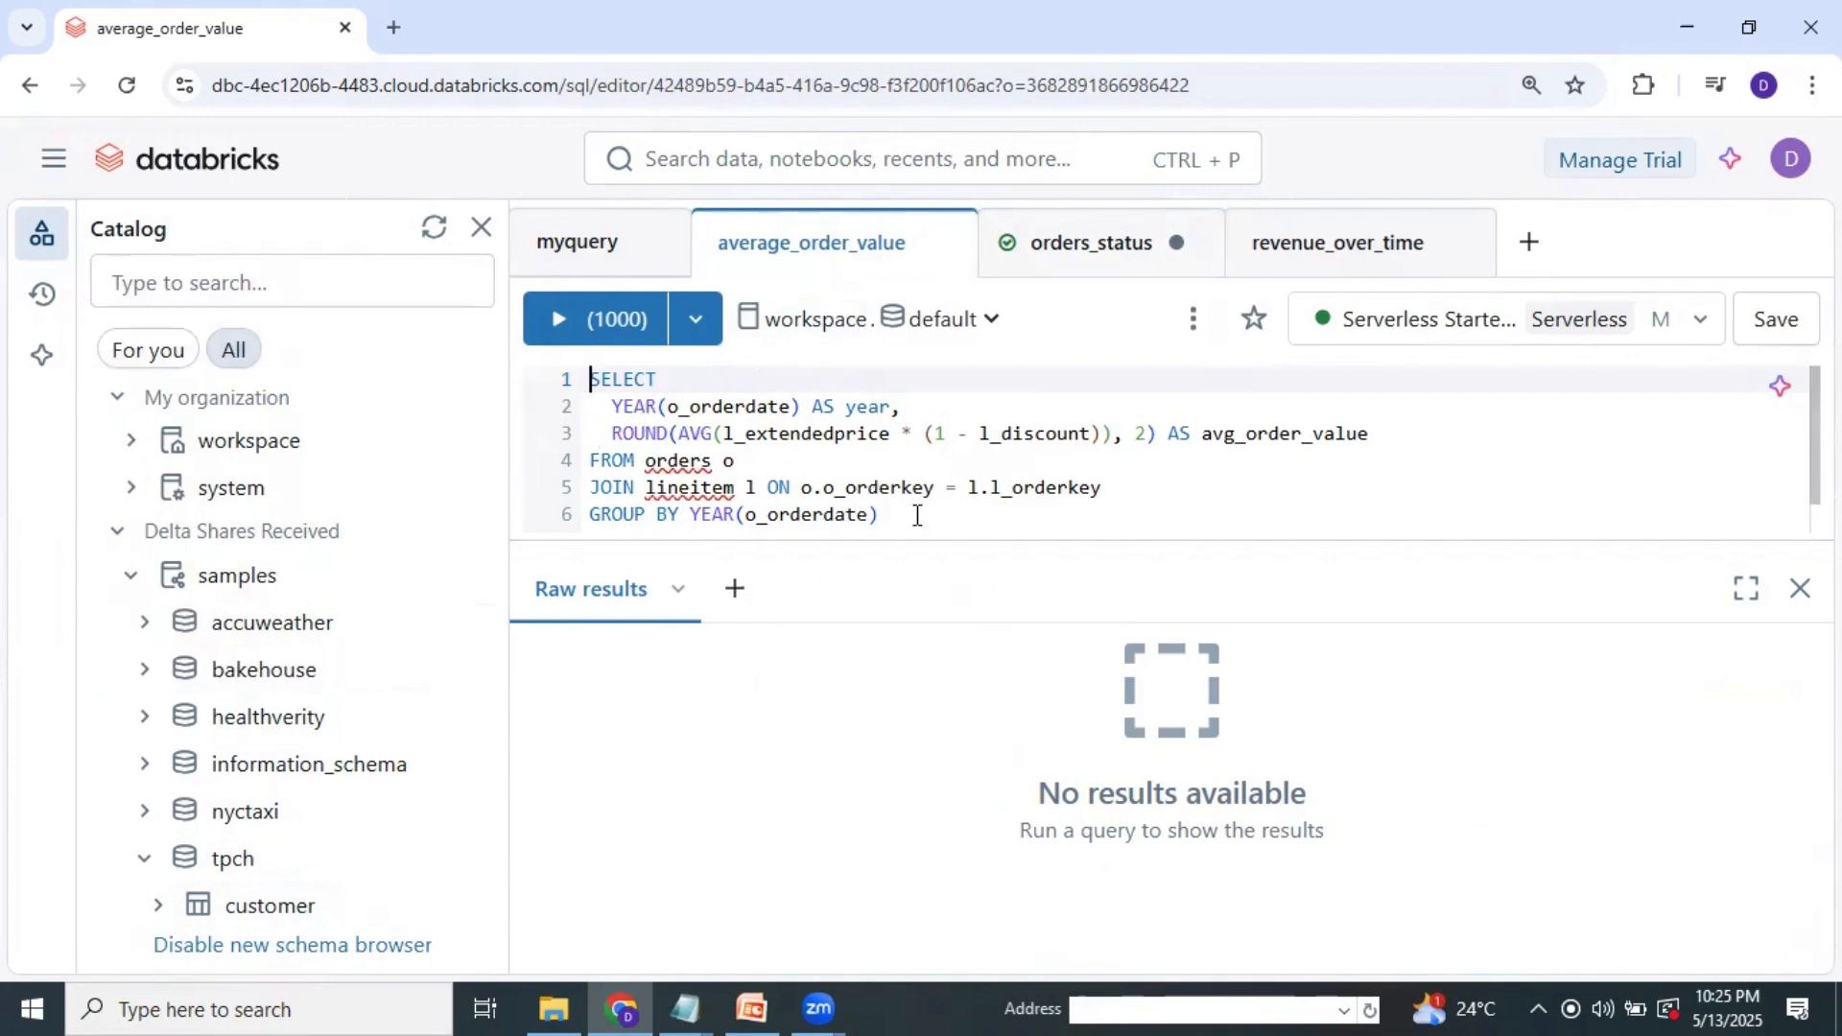
left_click_drag(912, 524, 572, 380)
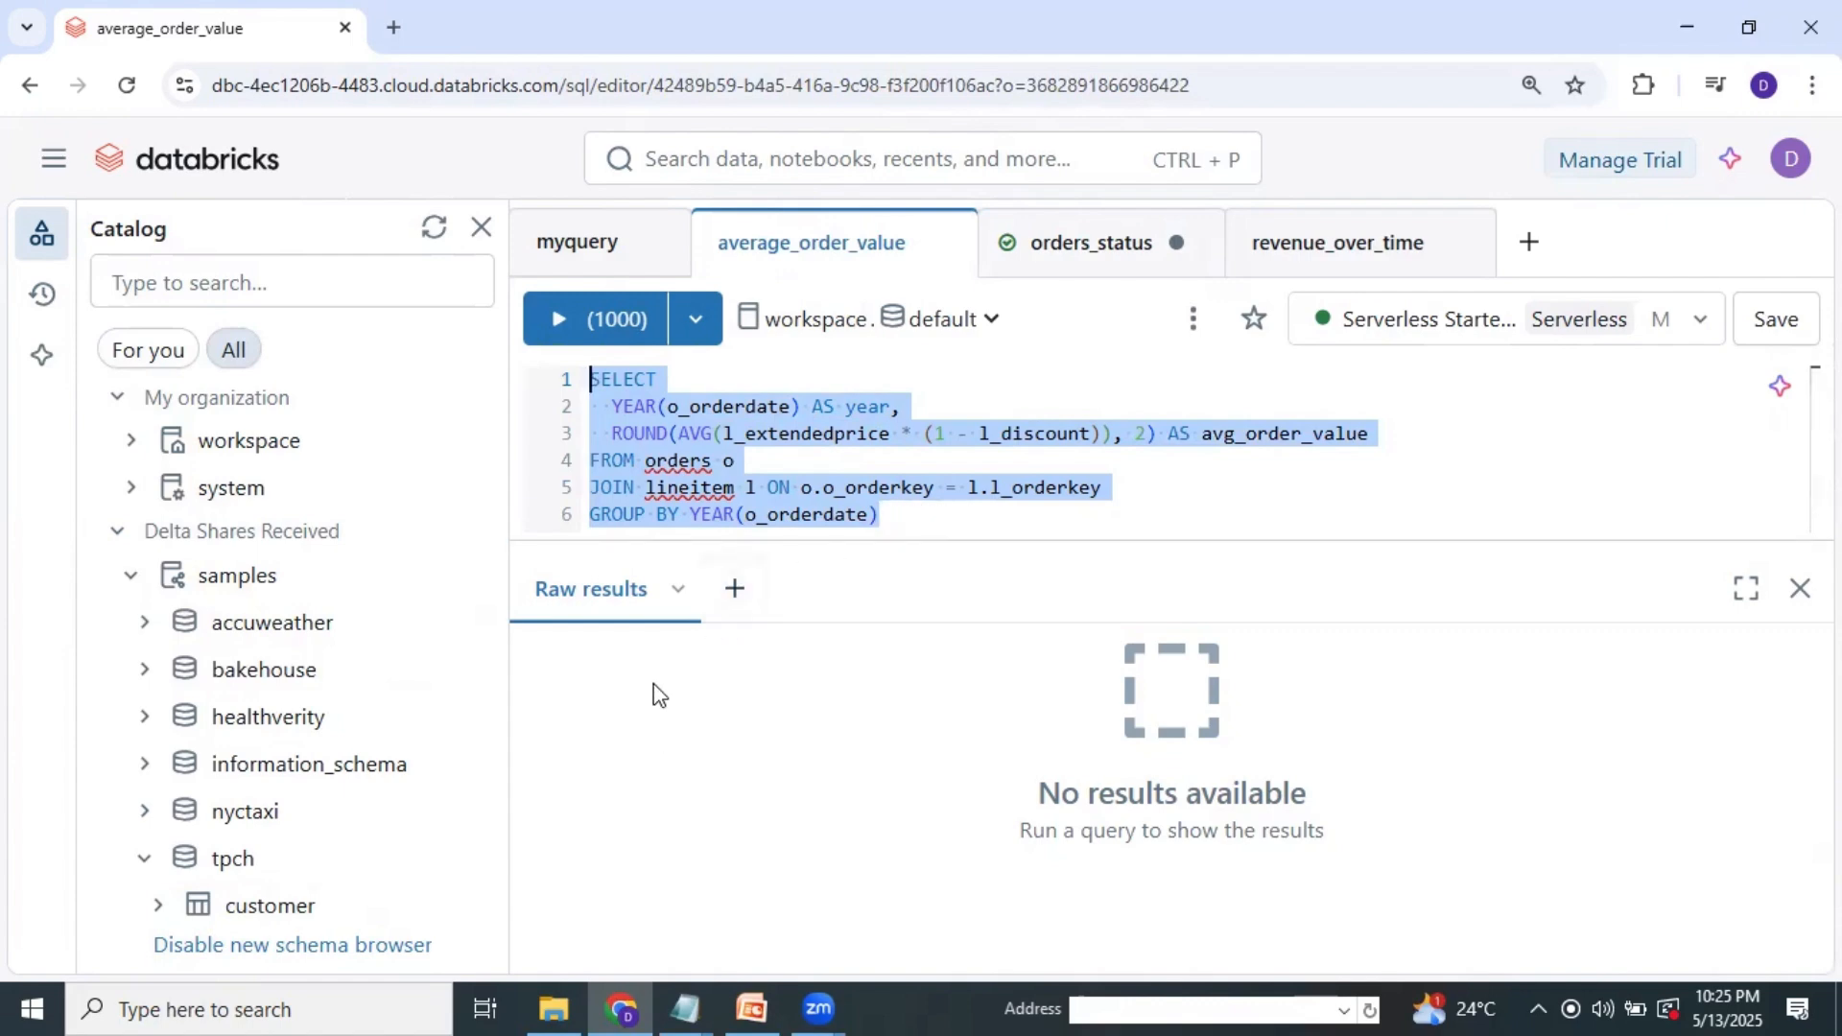
left_click(843, 338)
left_click(803, 451)
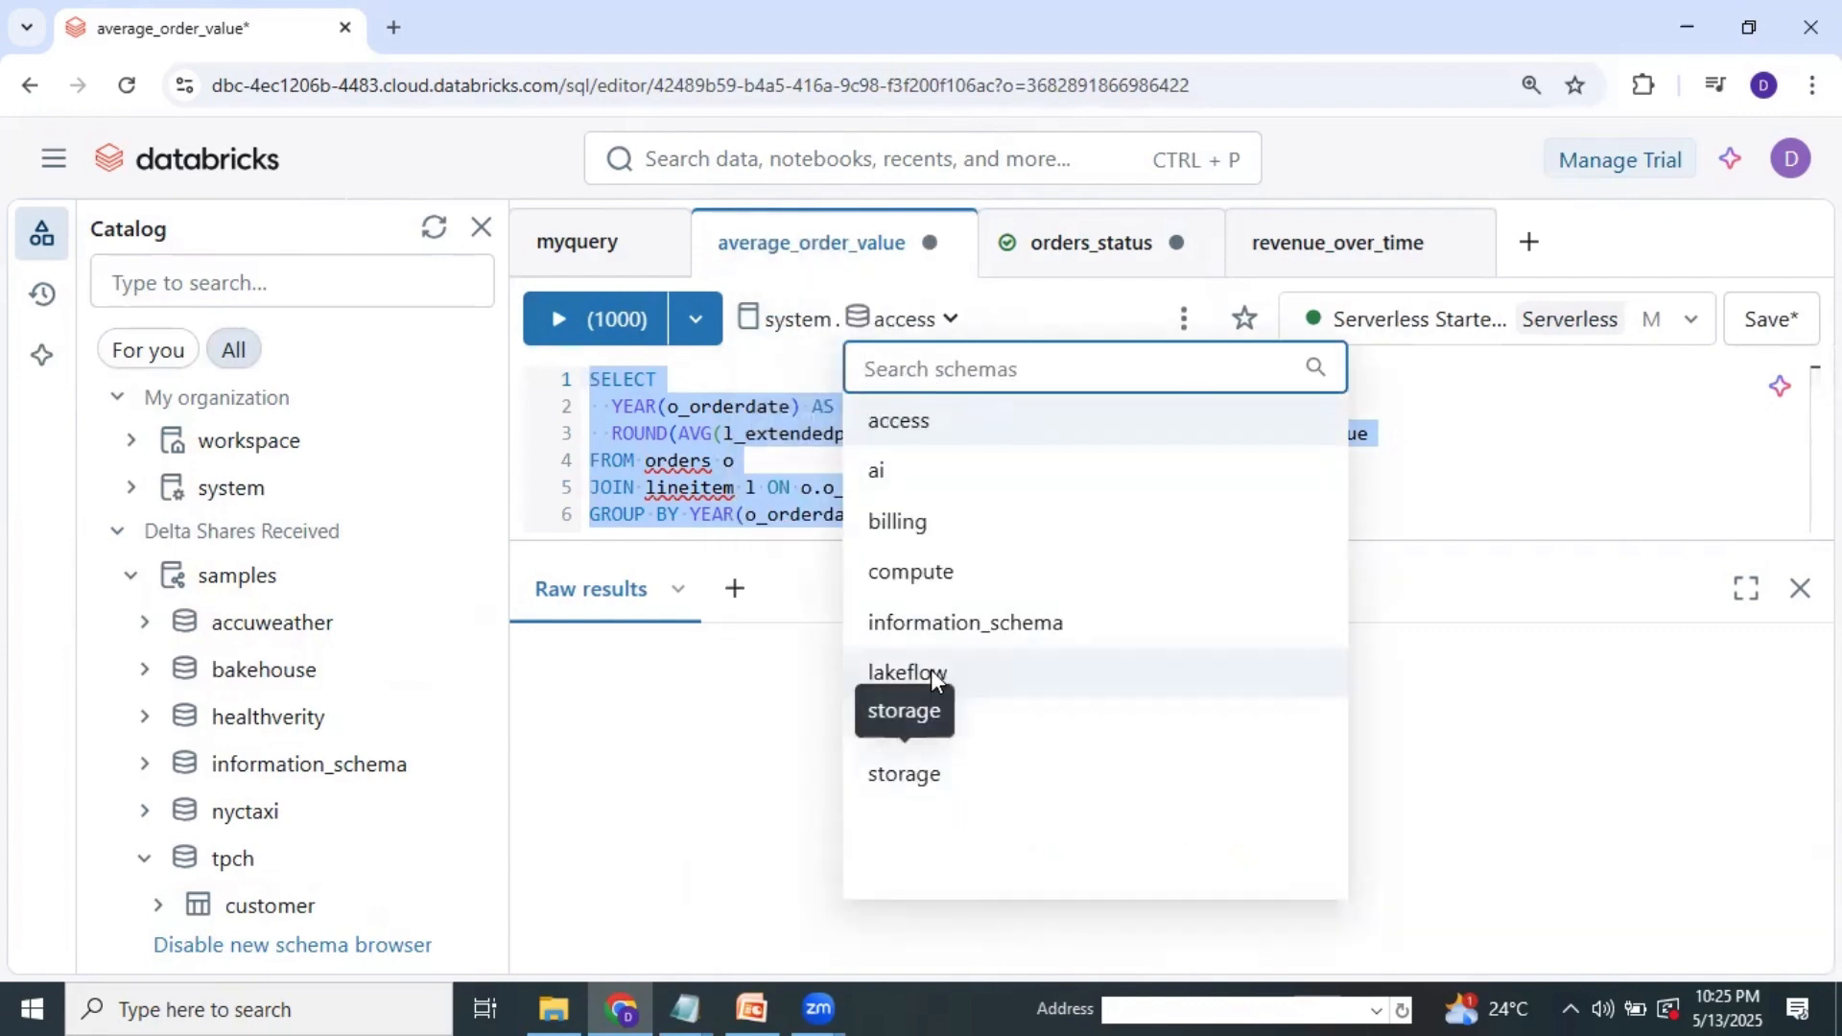
left_click(794, 326)
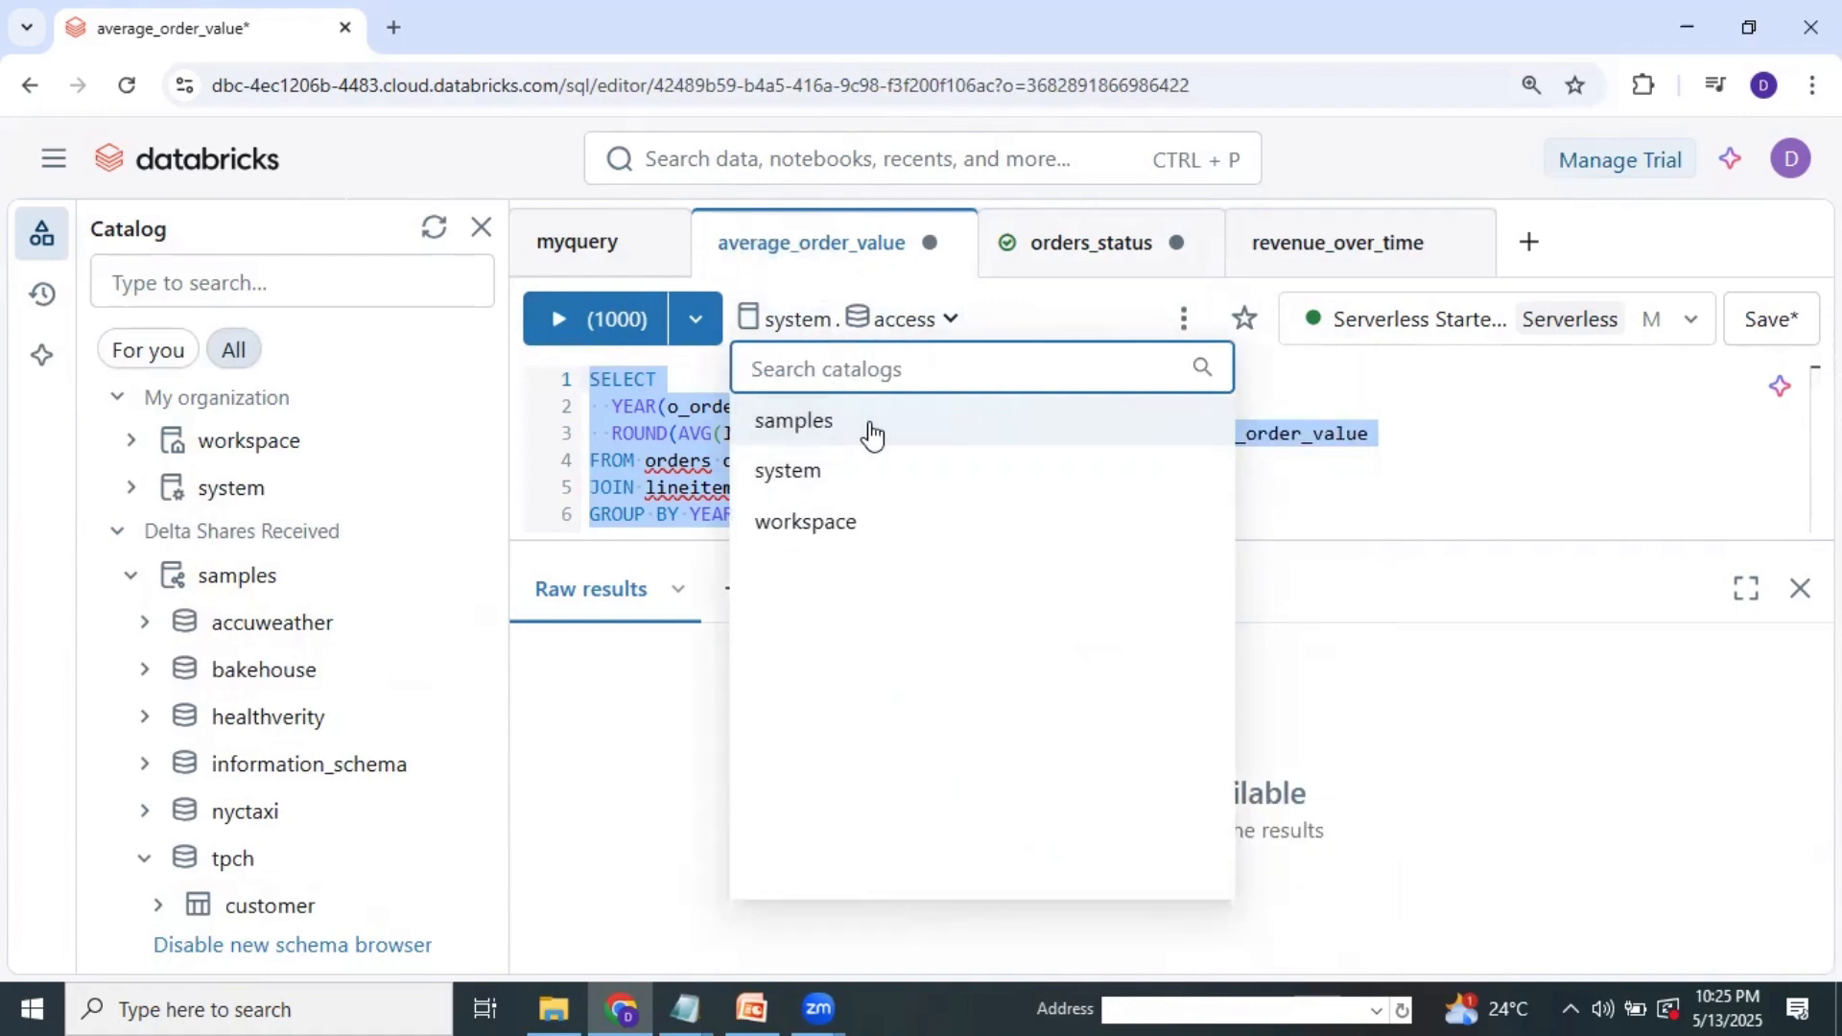
left_click(868, 424)
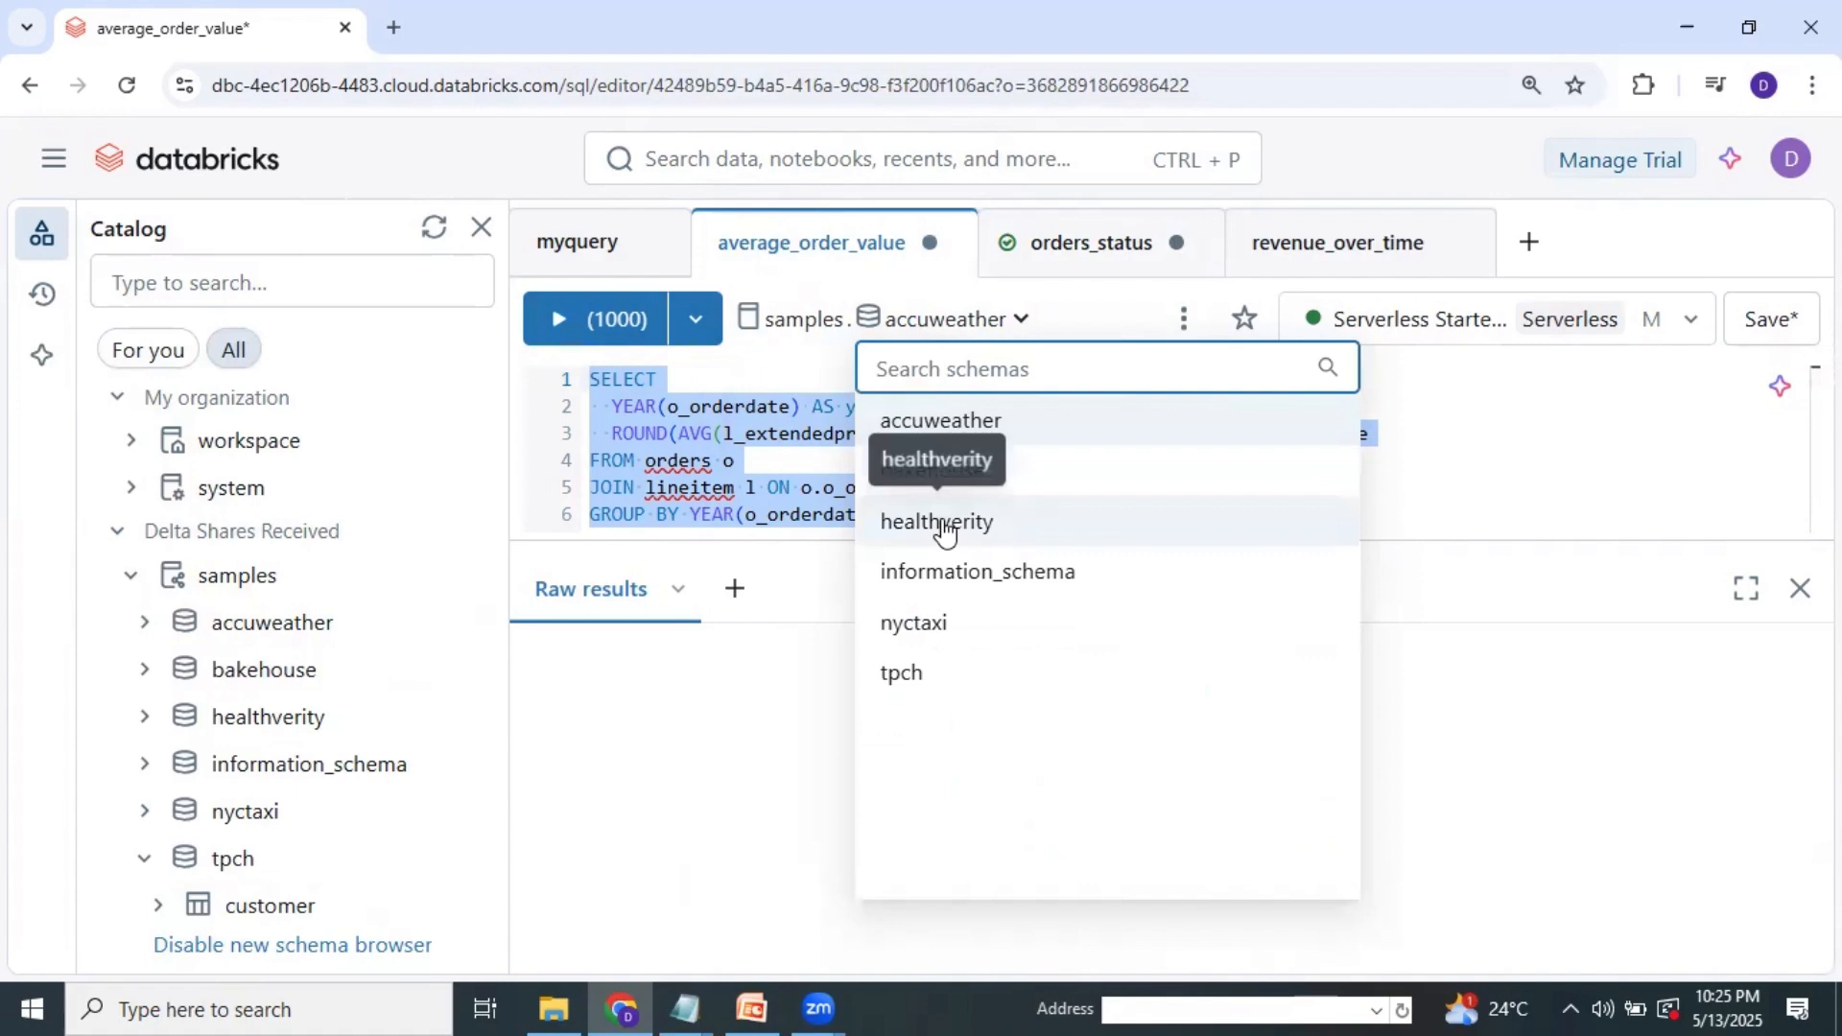
left_click(902, 673)
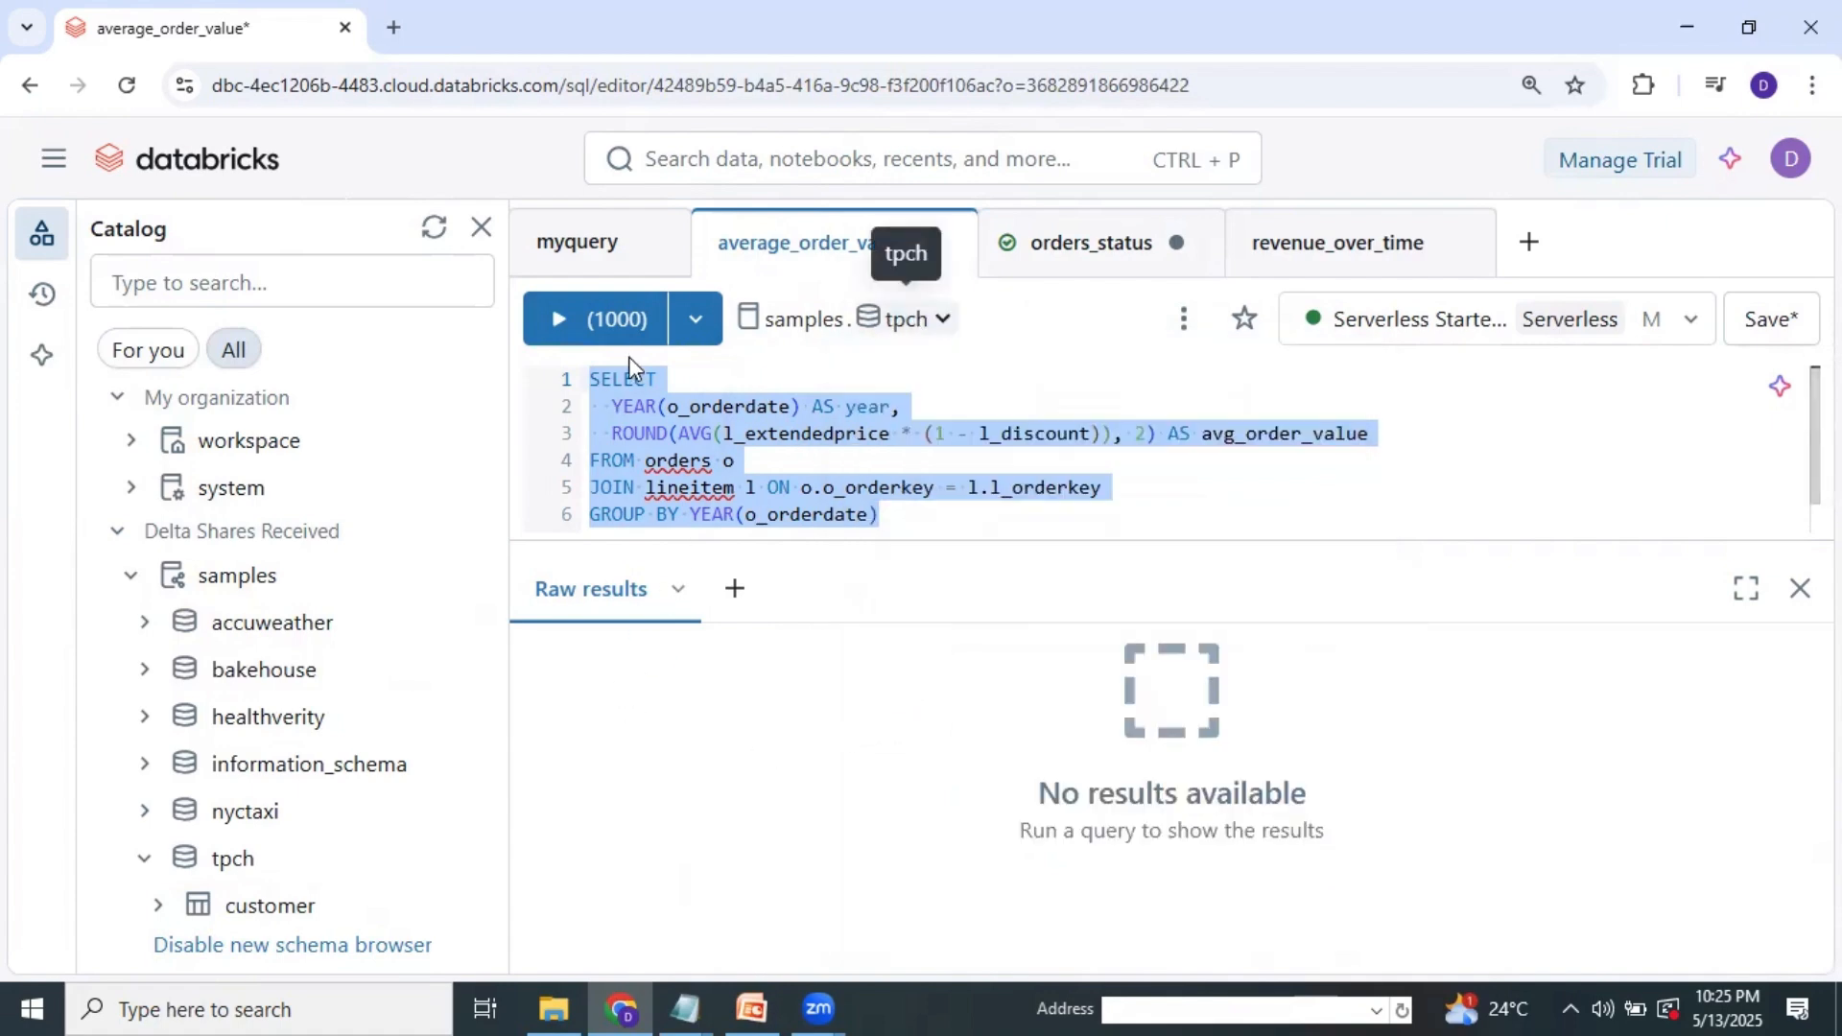
key("shift+Return")
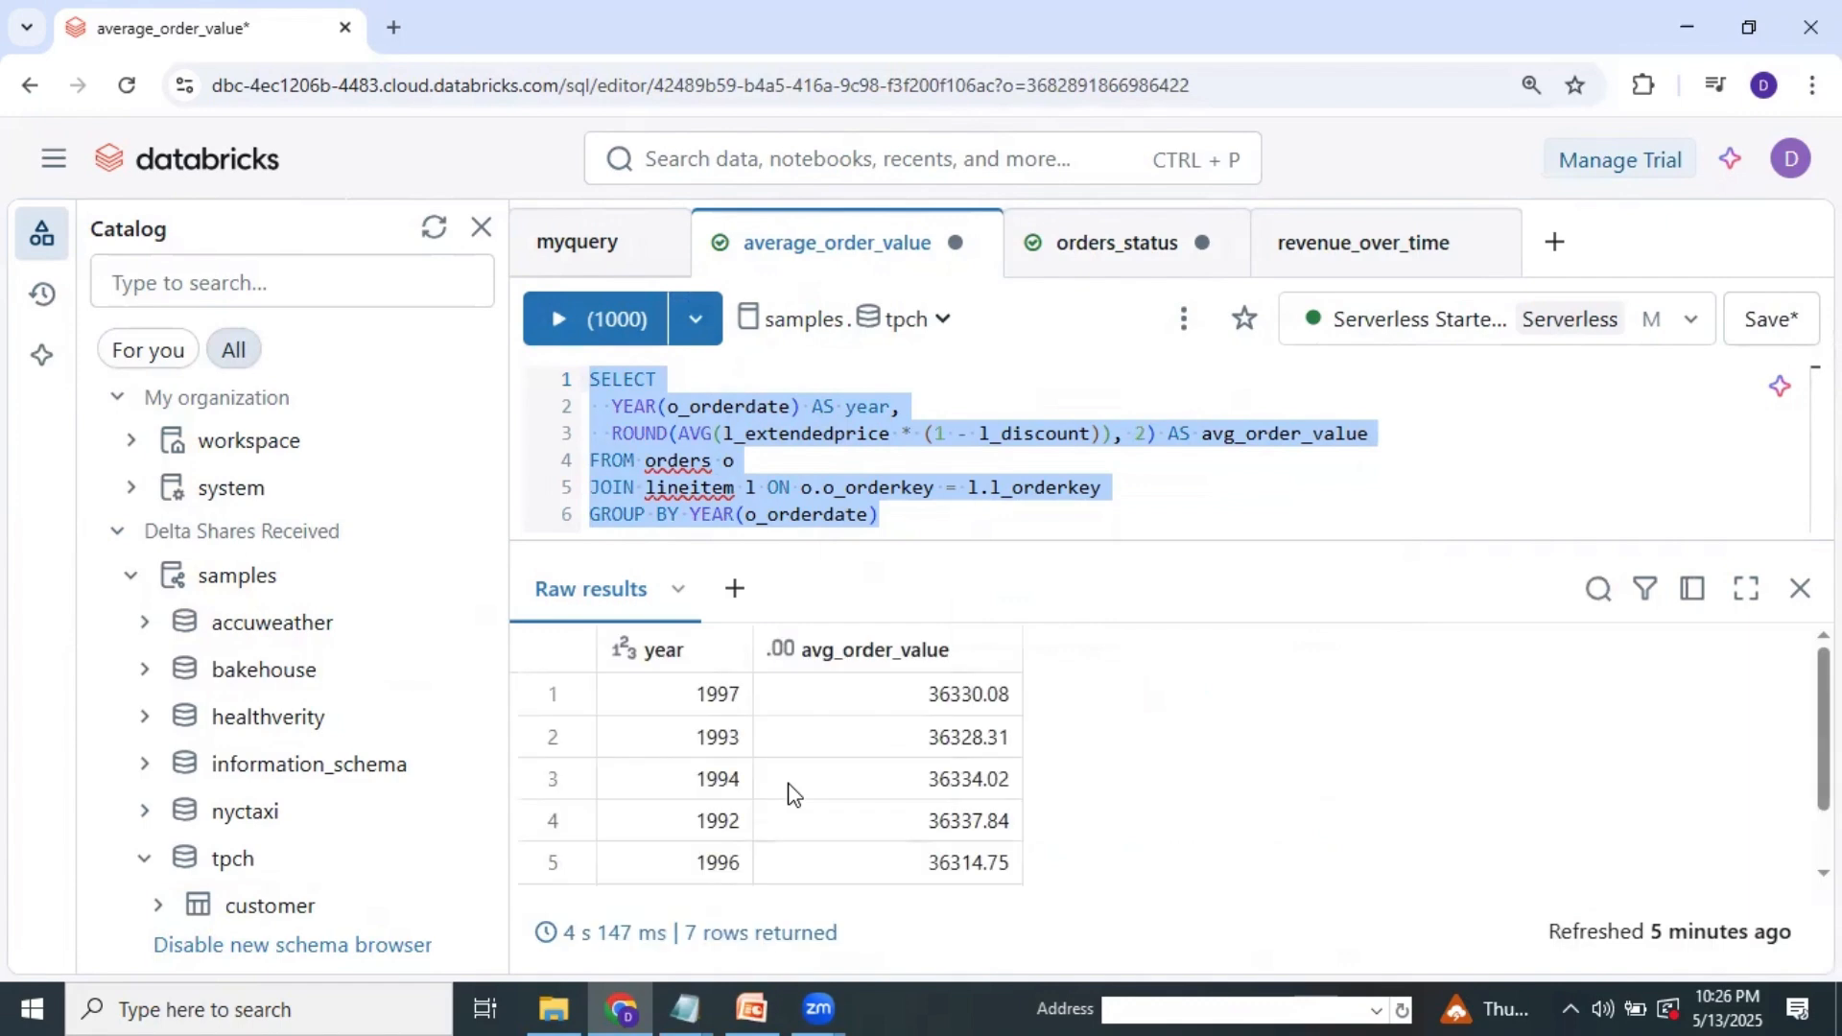
Add a line visualization of avg_order_value by year to the query results and save it.
left_click(738, 591)
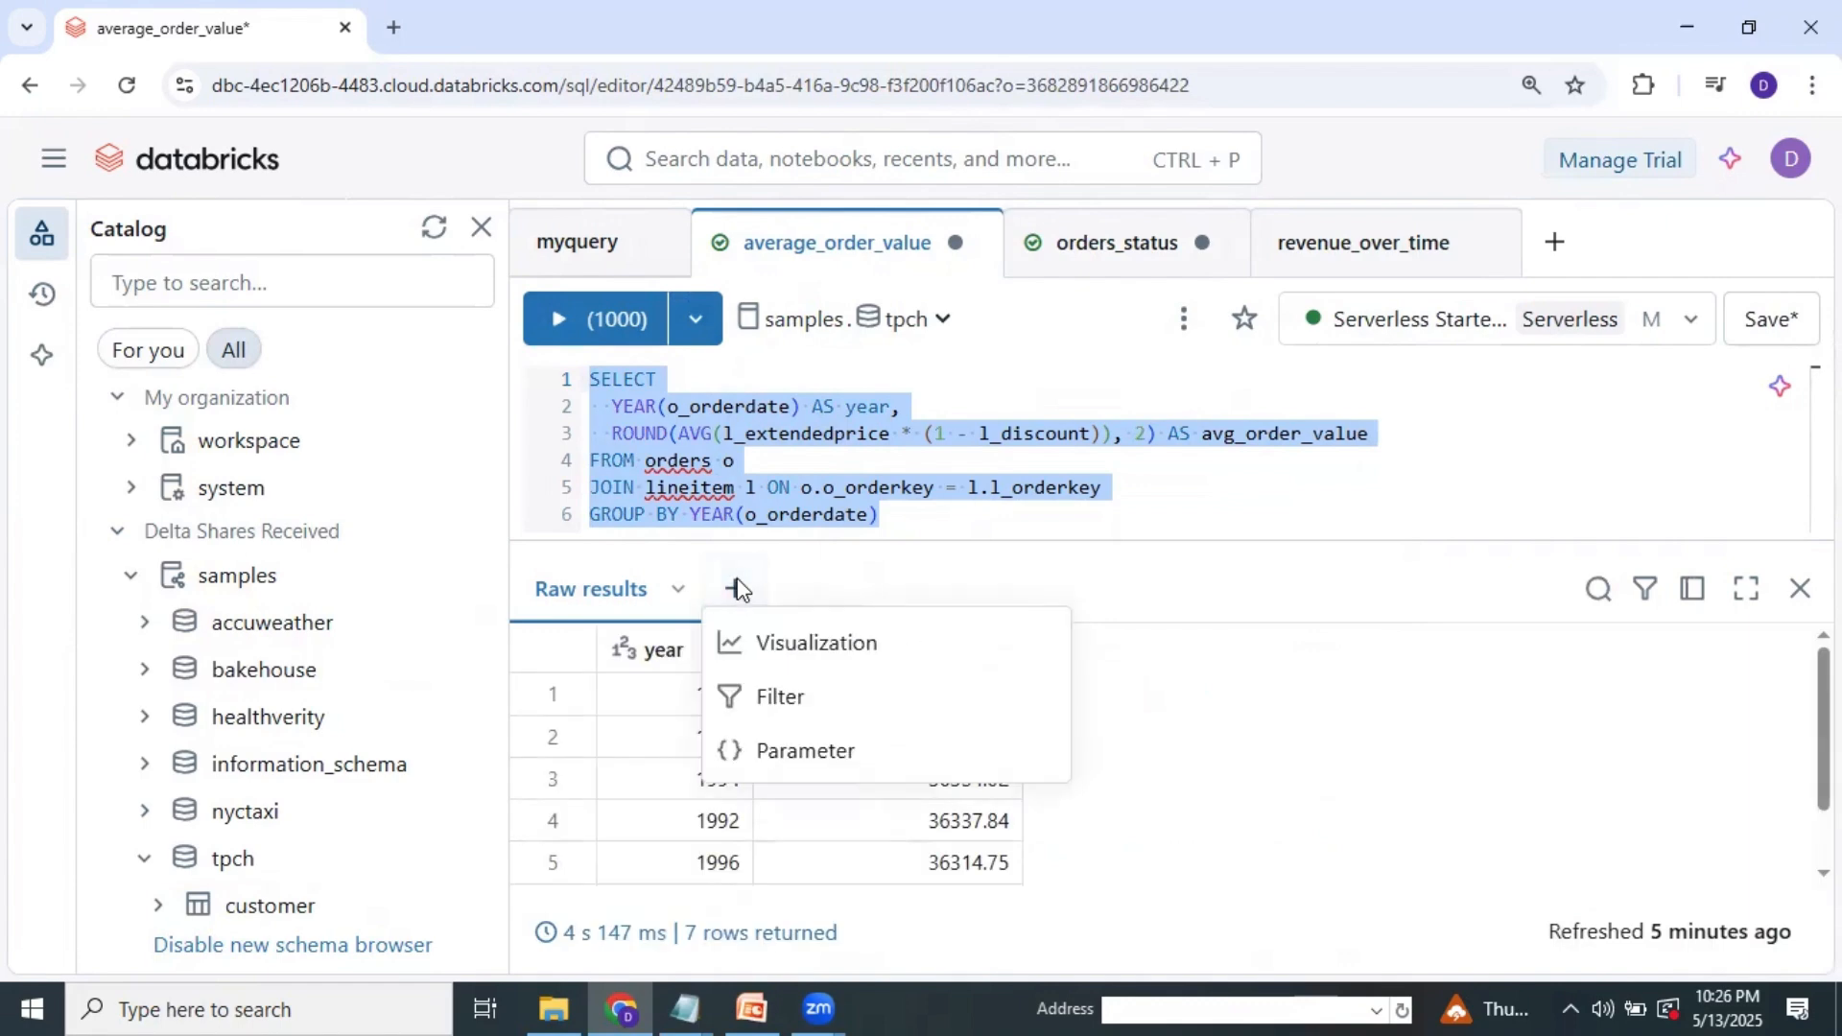
left_click(843, 657)
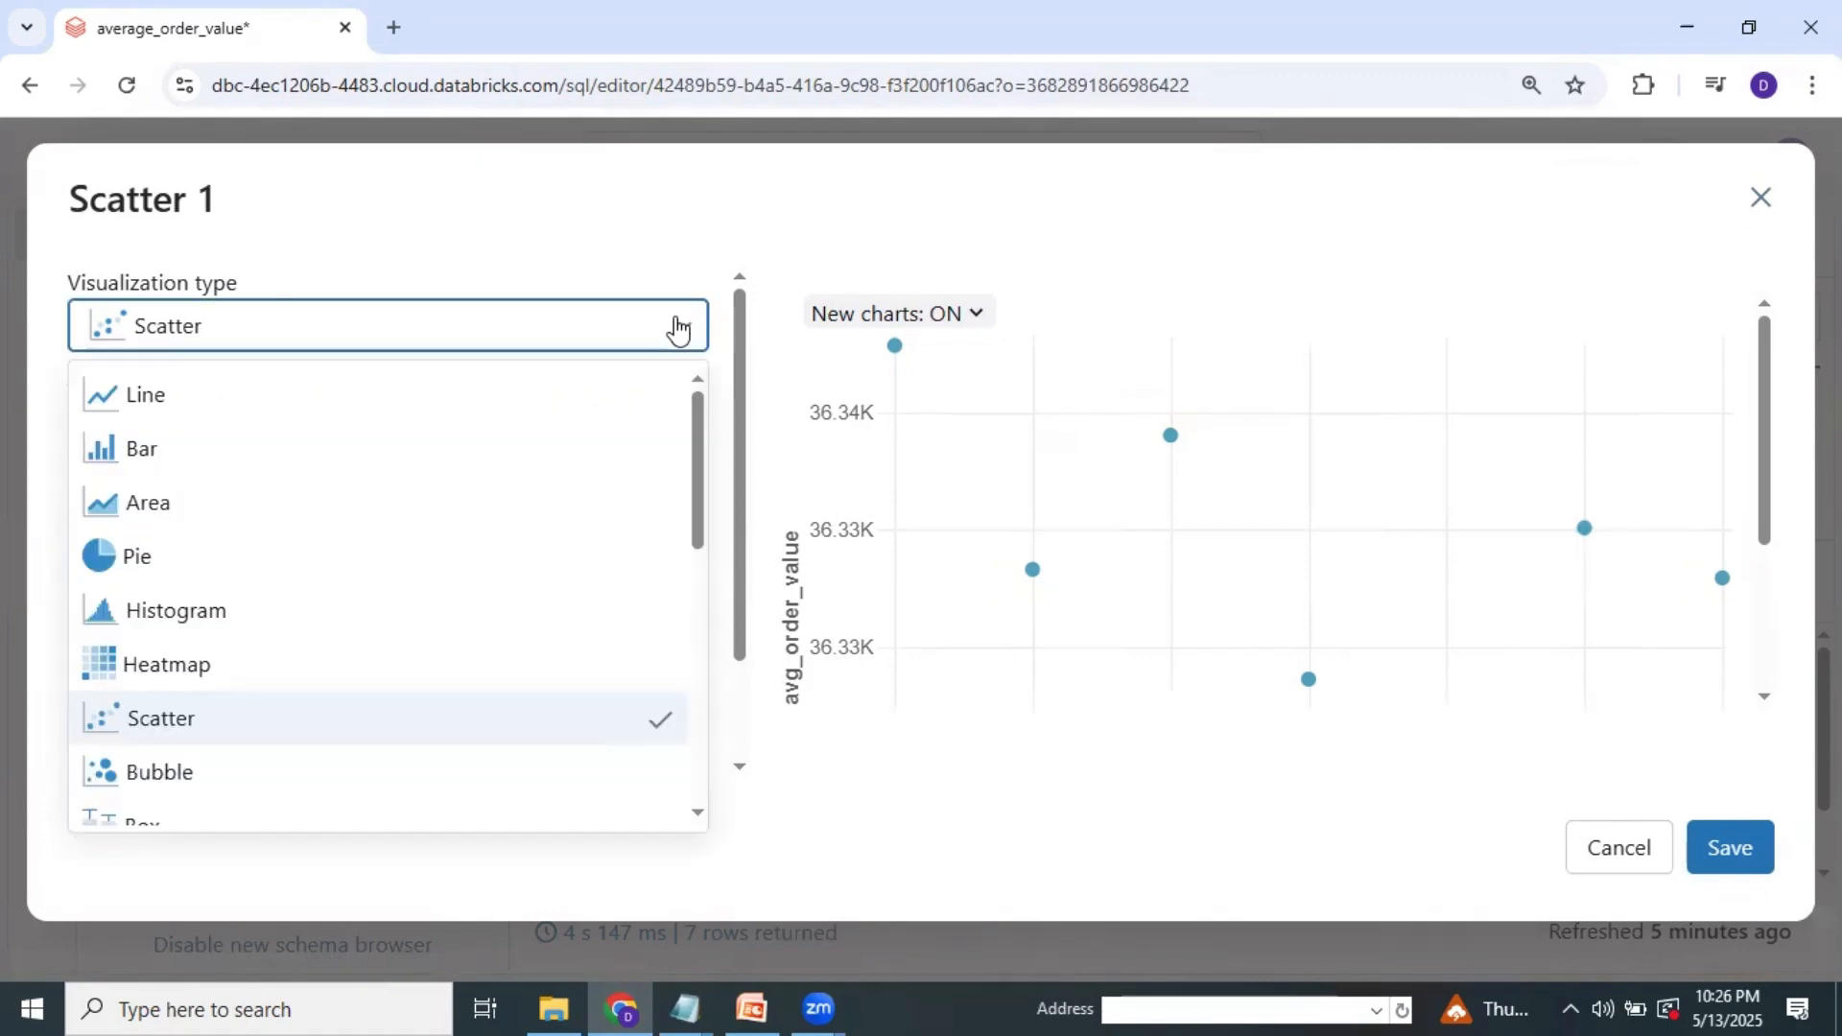
left_click(181, 407)
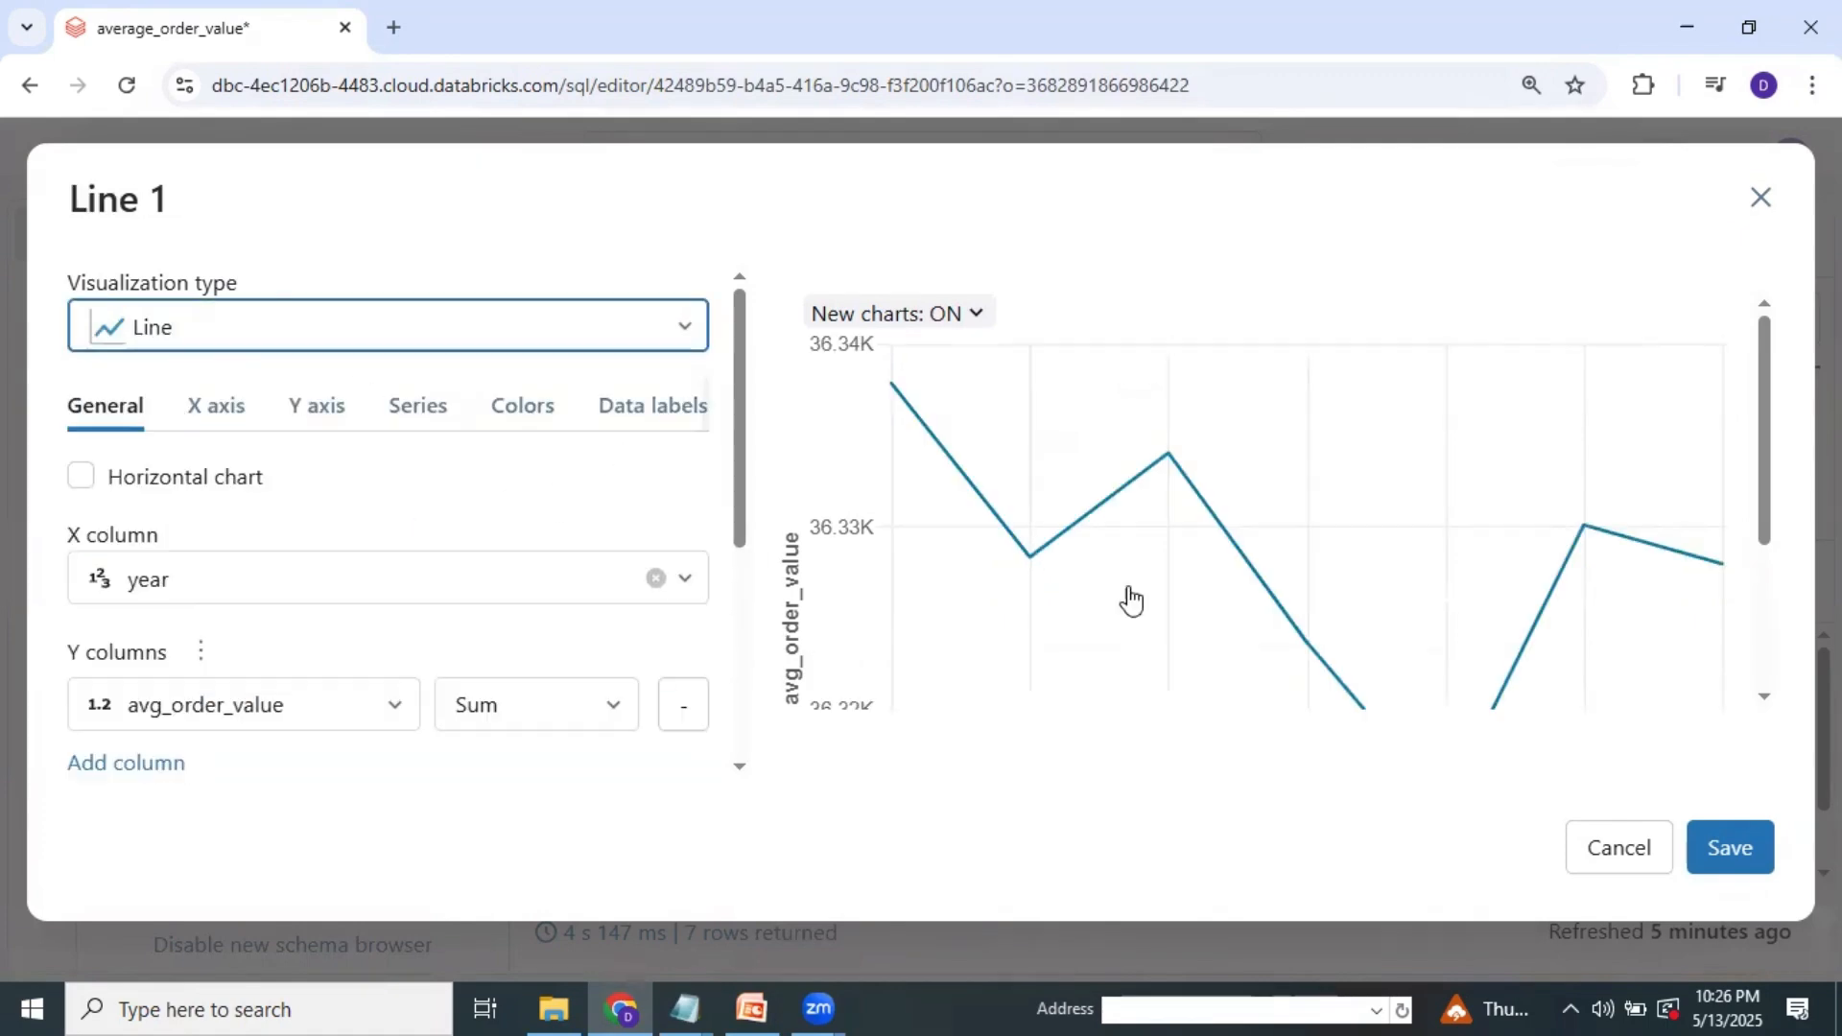
left_click_drag(1763, 419, 1780, 695)
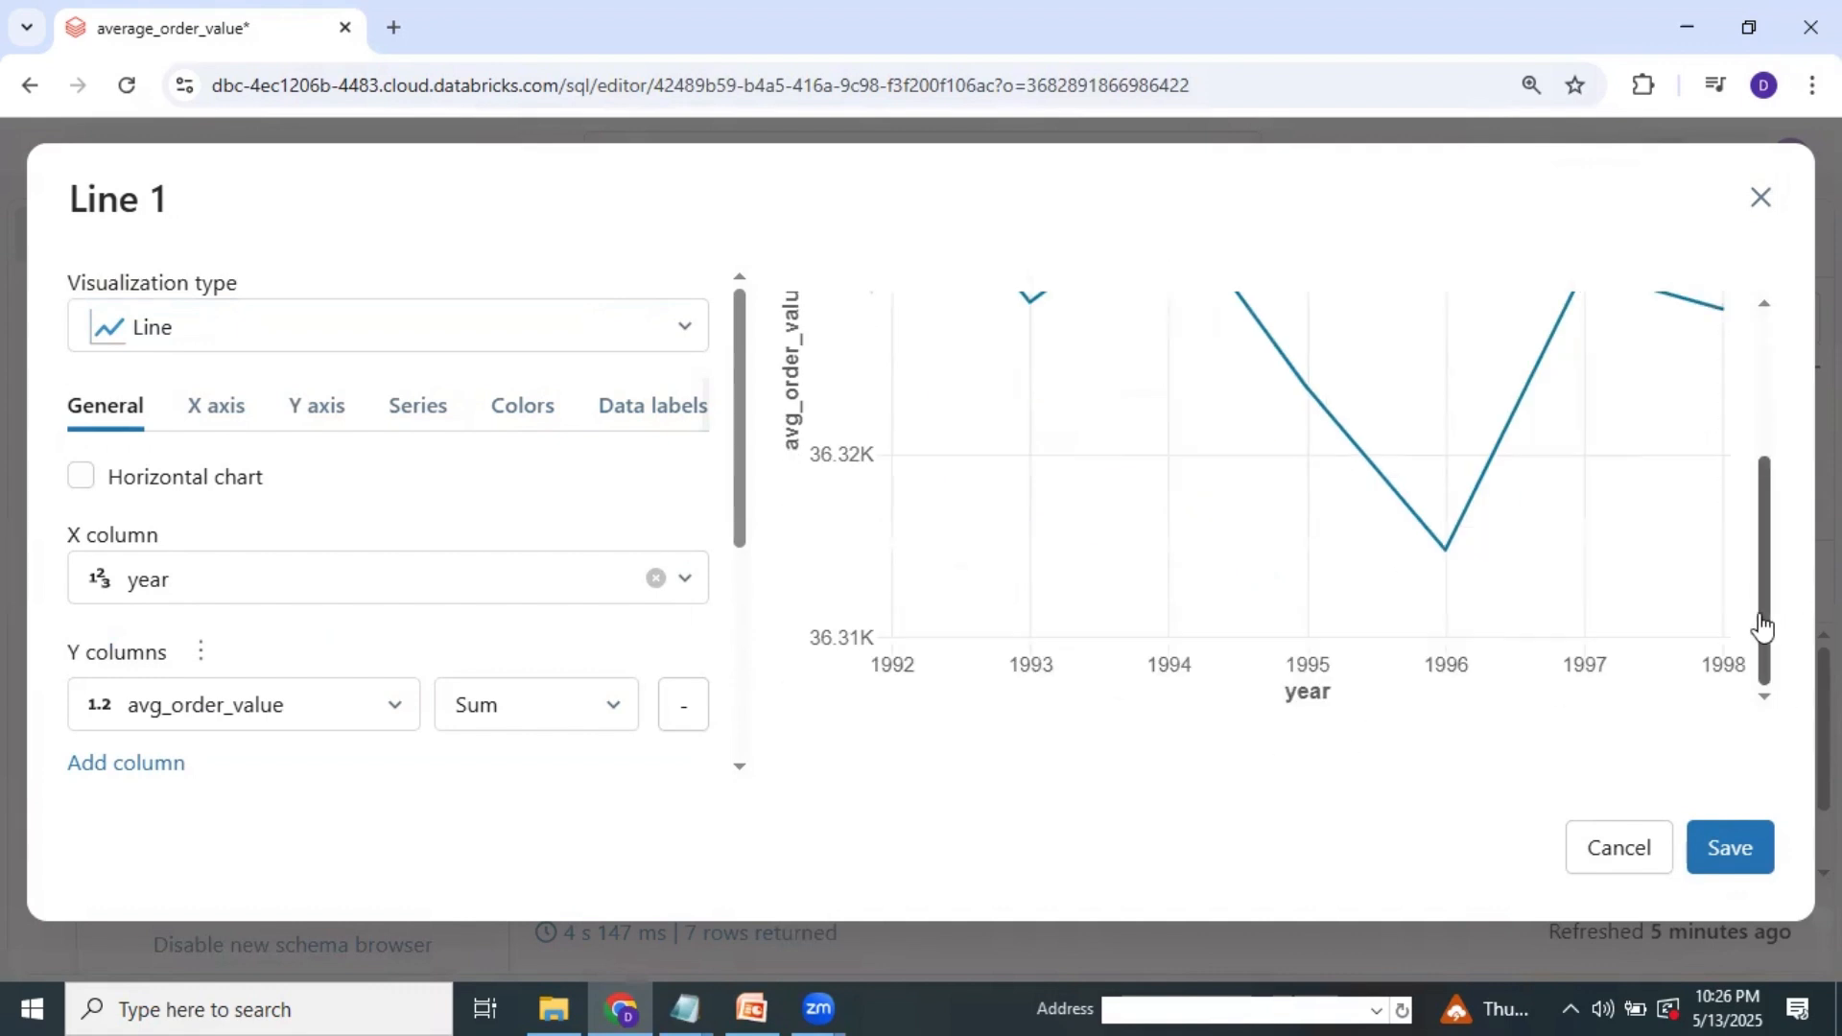
left_click_drag(1760, 634, 1772, 720)
left_click(1726, 842)
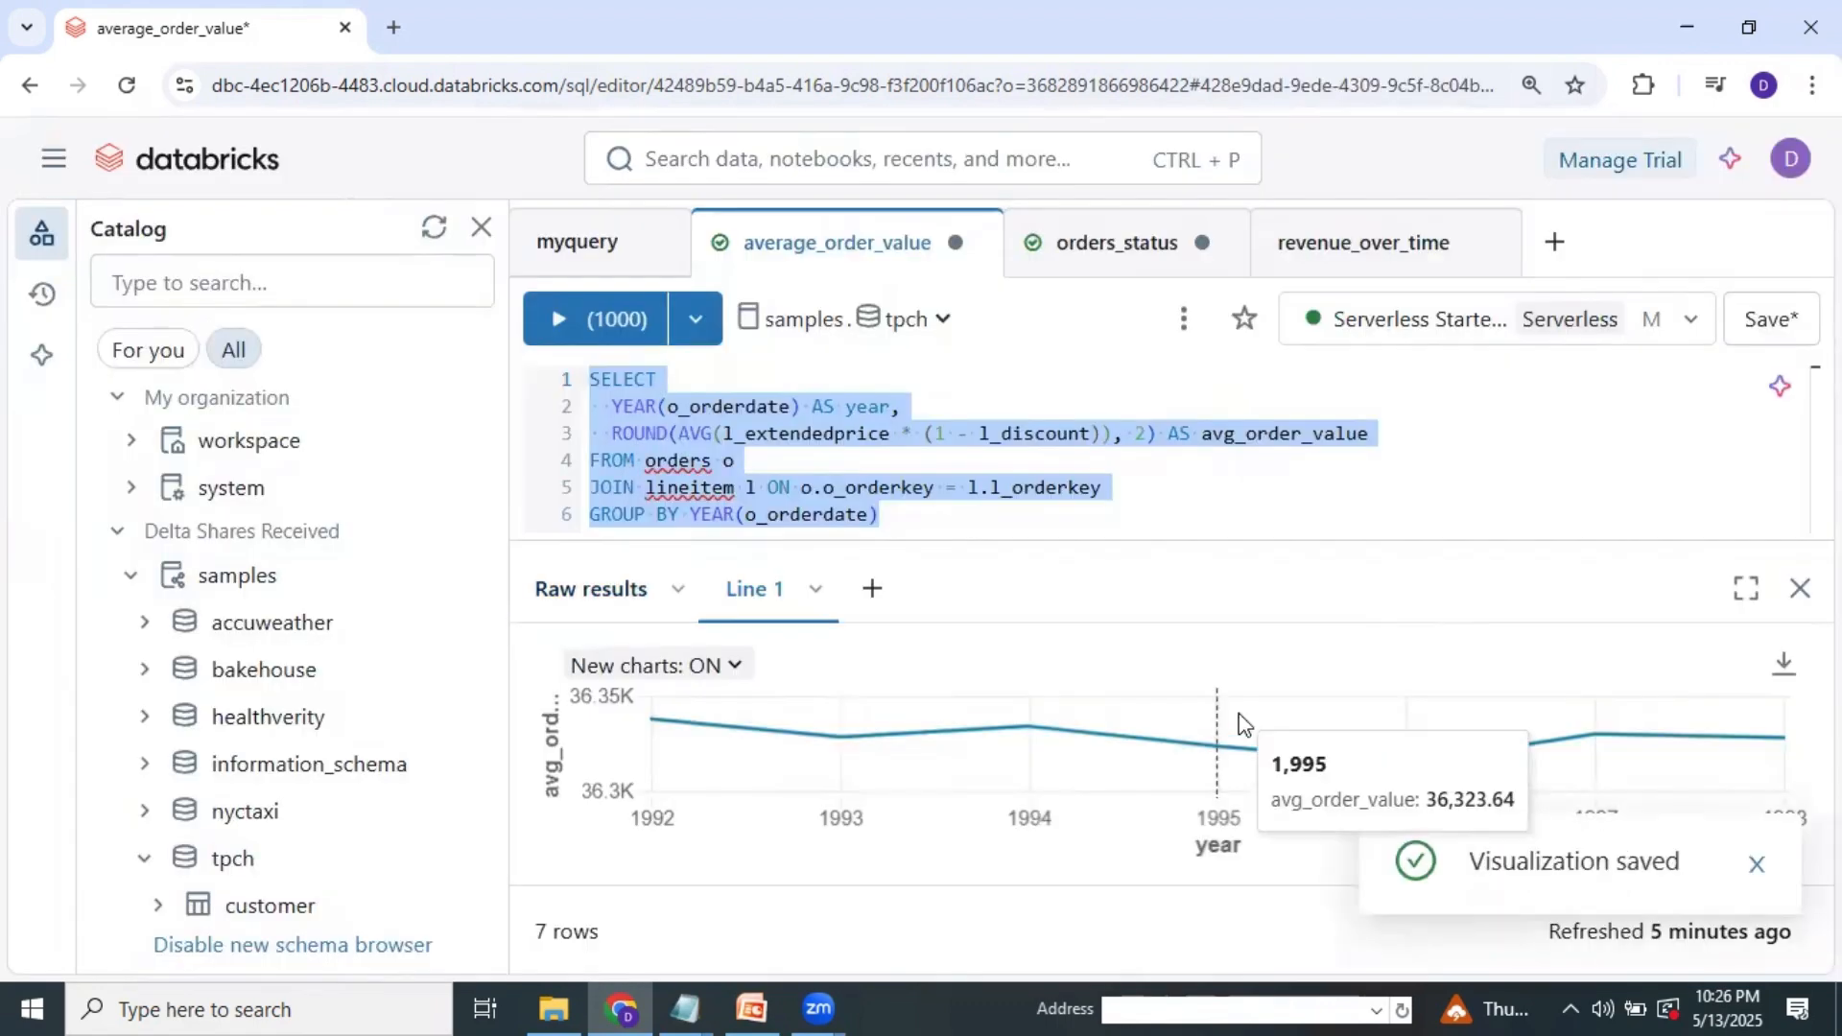
Rename the line visualization as avg_order_value.
double_click(779, 588)
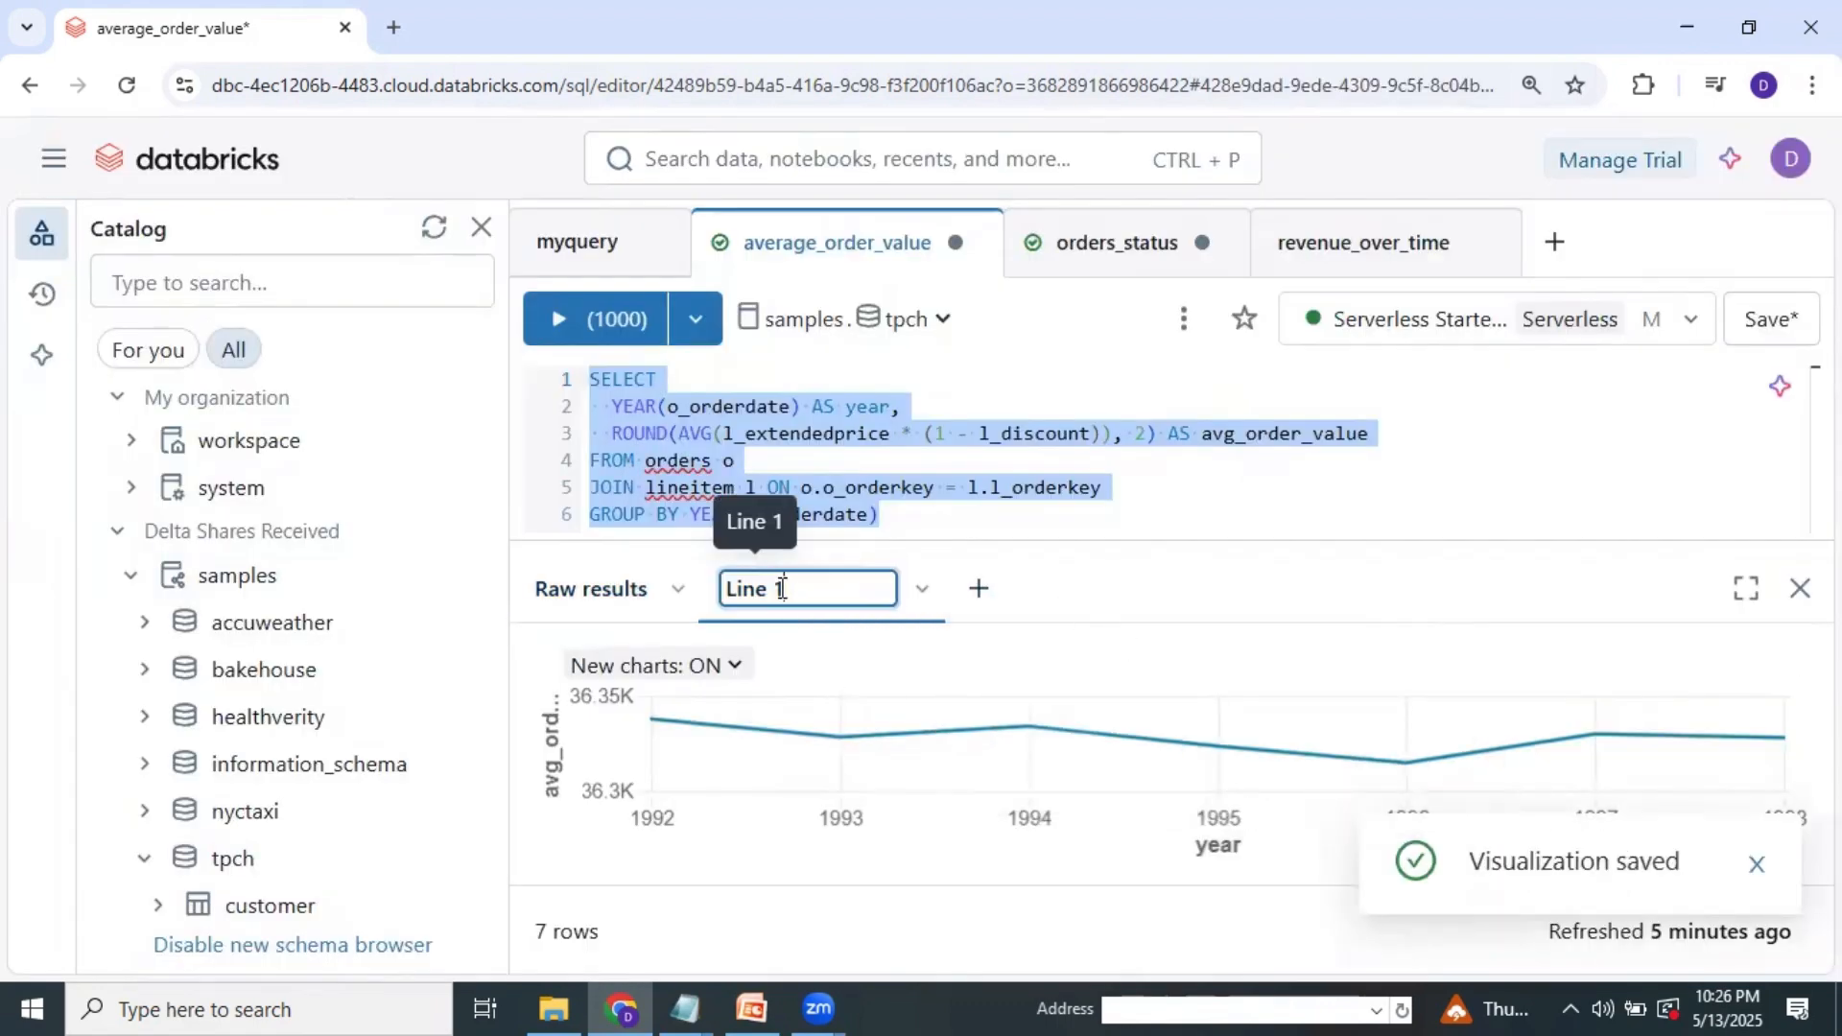
key("BackSpace")
key("BackSpace")
key("BackSpace")
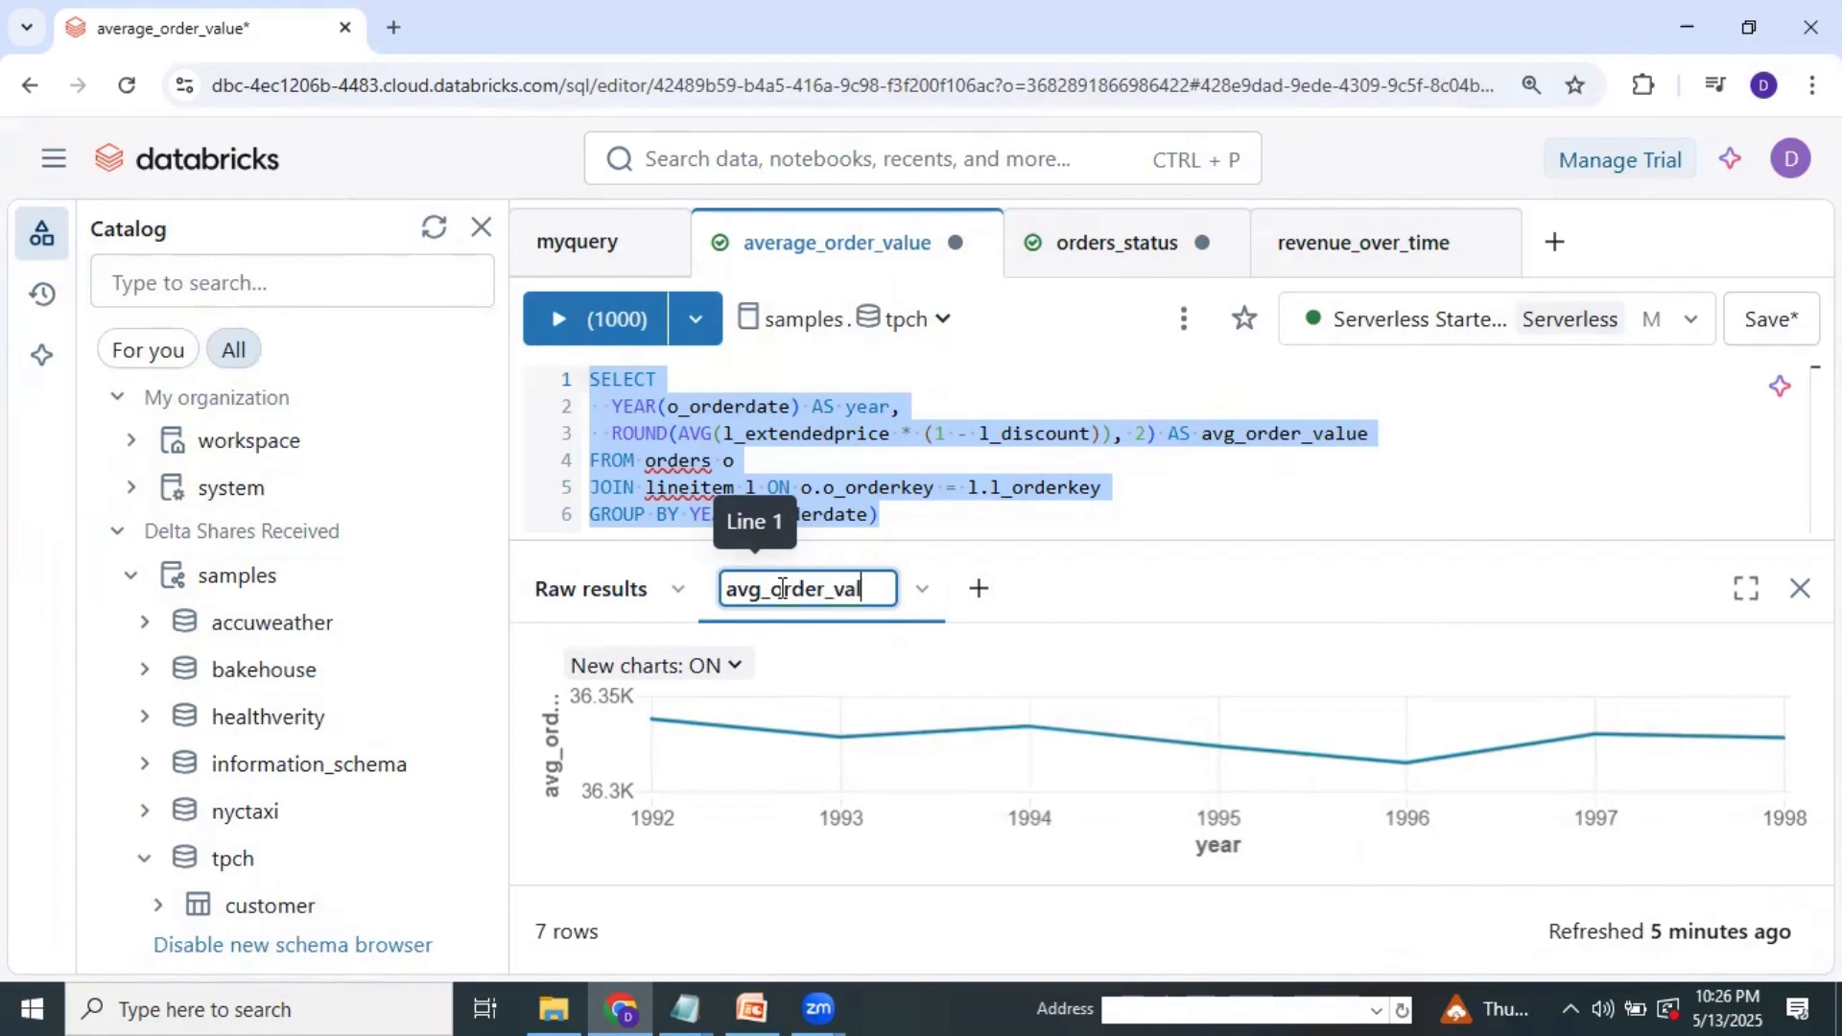
left_click(1143, 611)
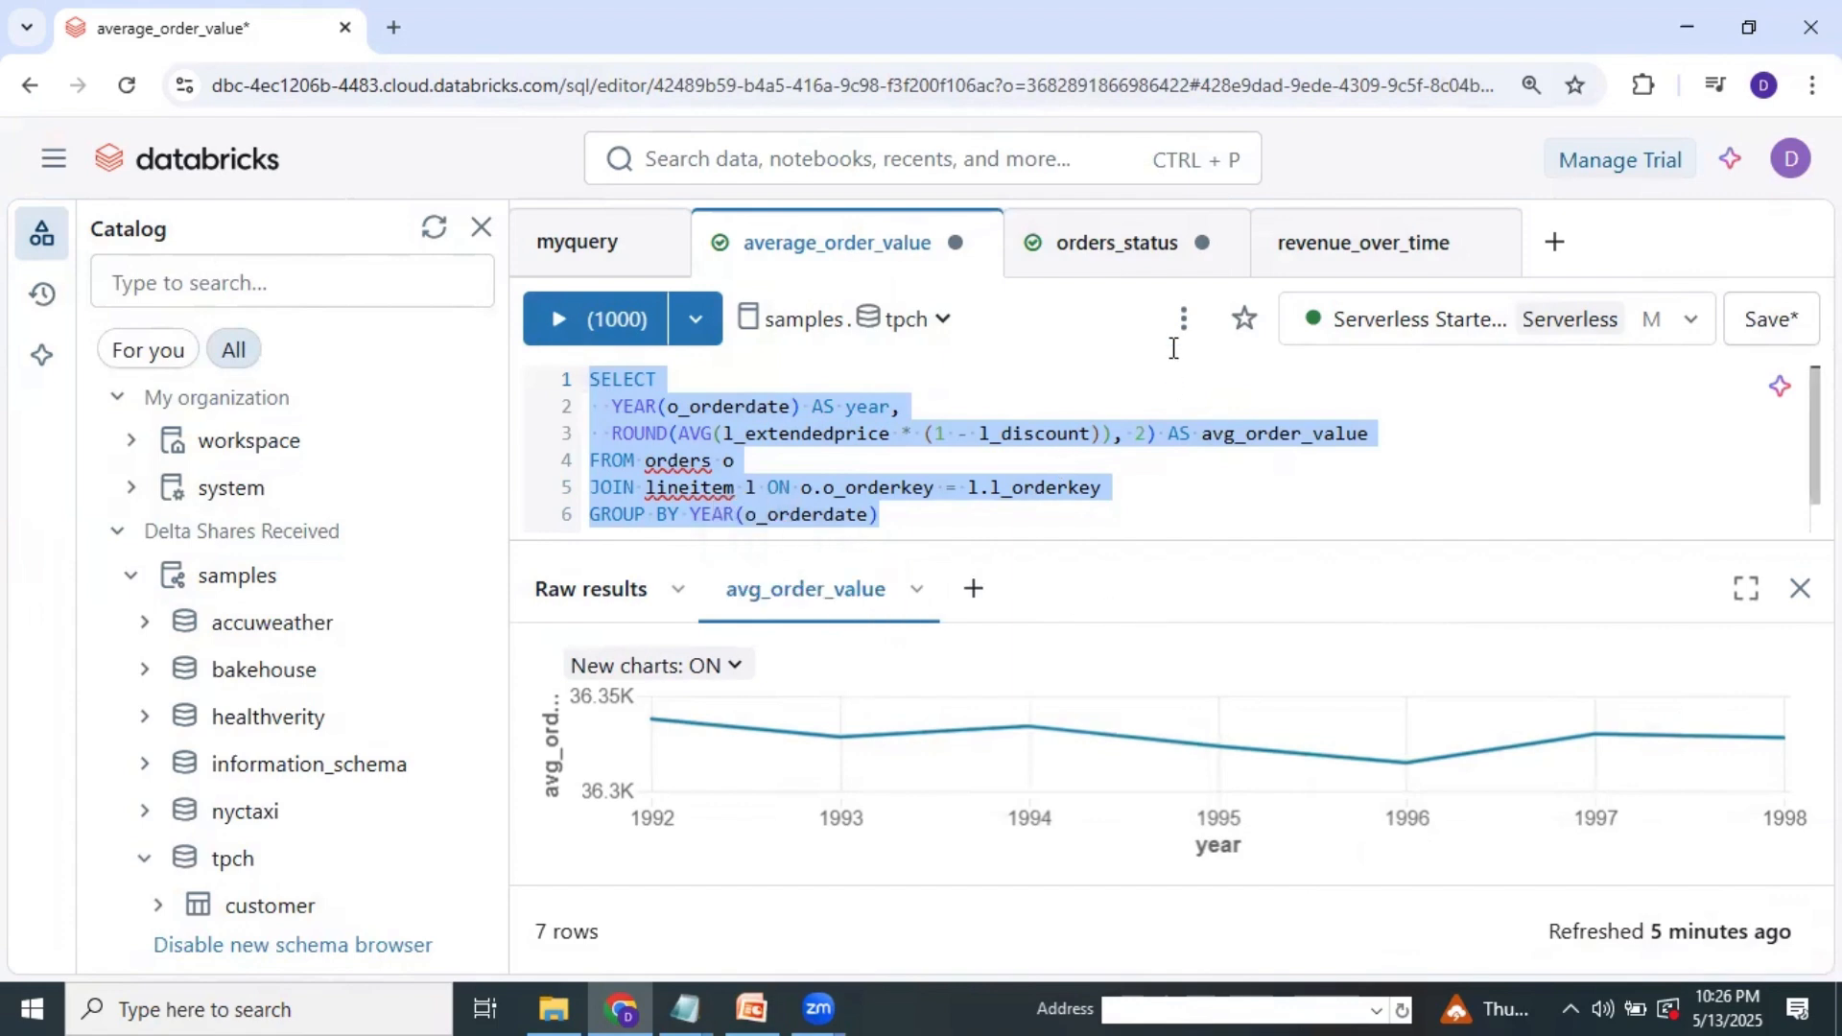
Open the revenue_over_time query, set its catalog and schema to samples and tpch, and run it.
left_click(1457, 250)
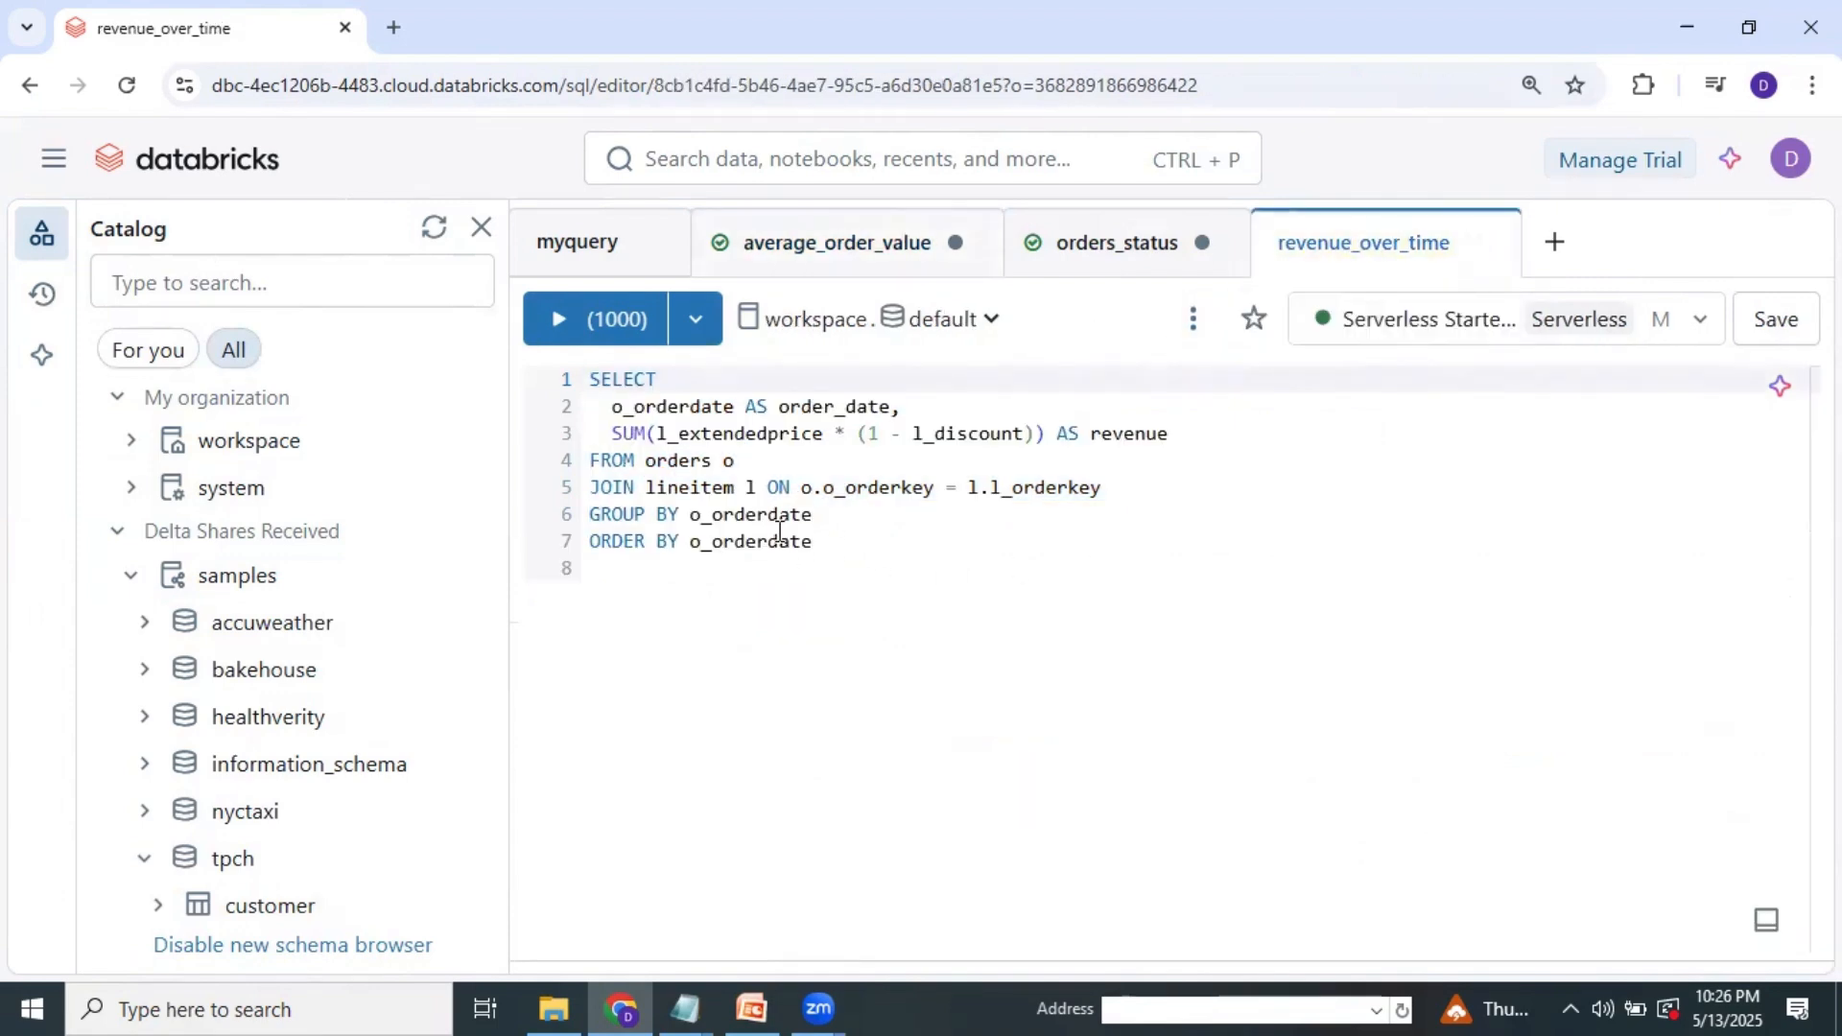
left_click(810, 323)
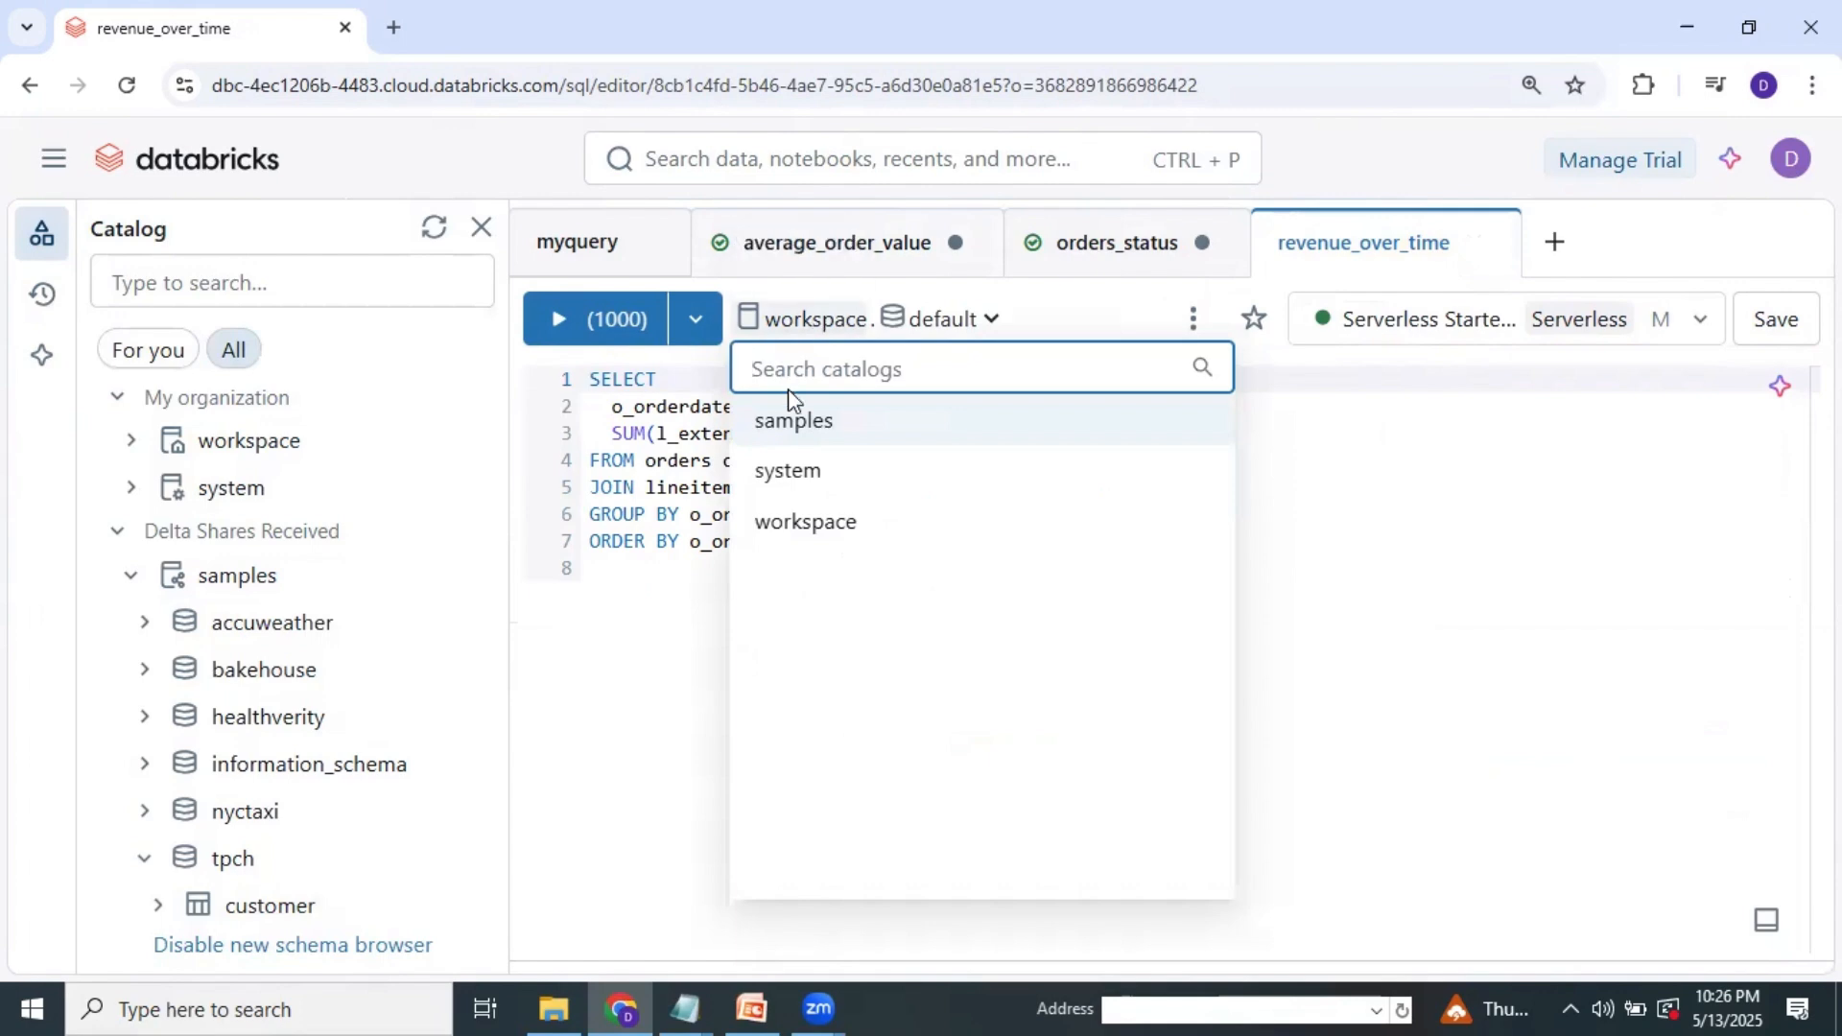
left_click(791, 443)
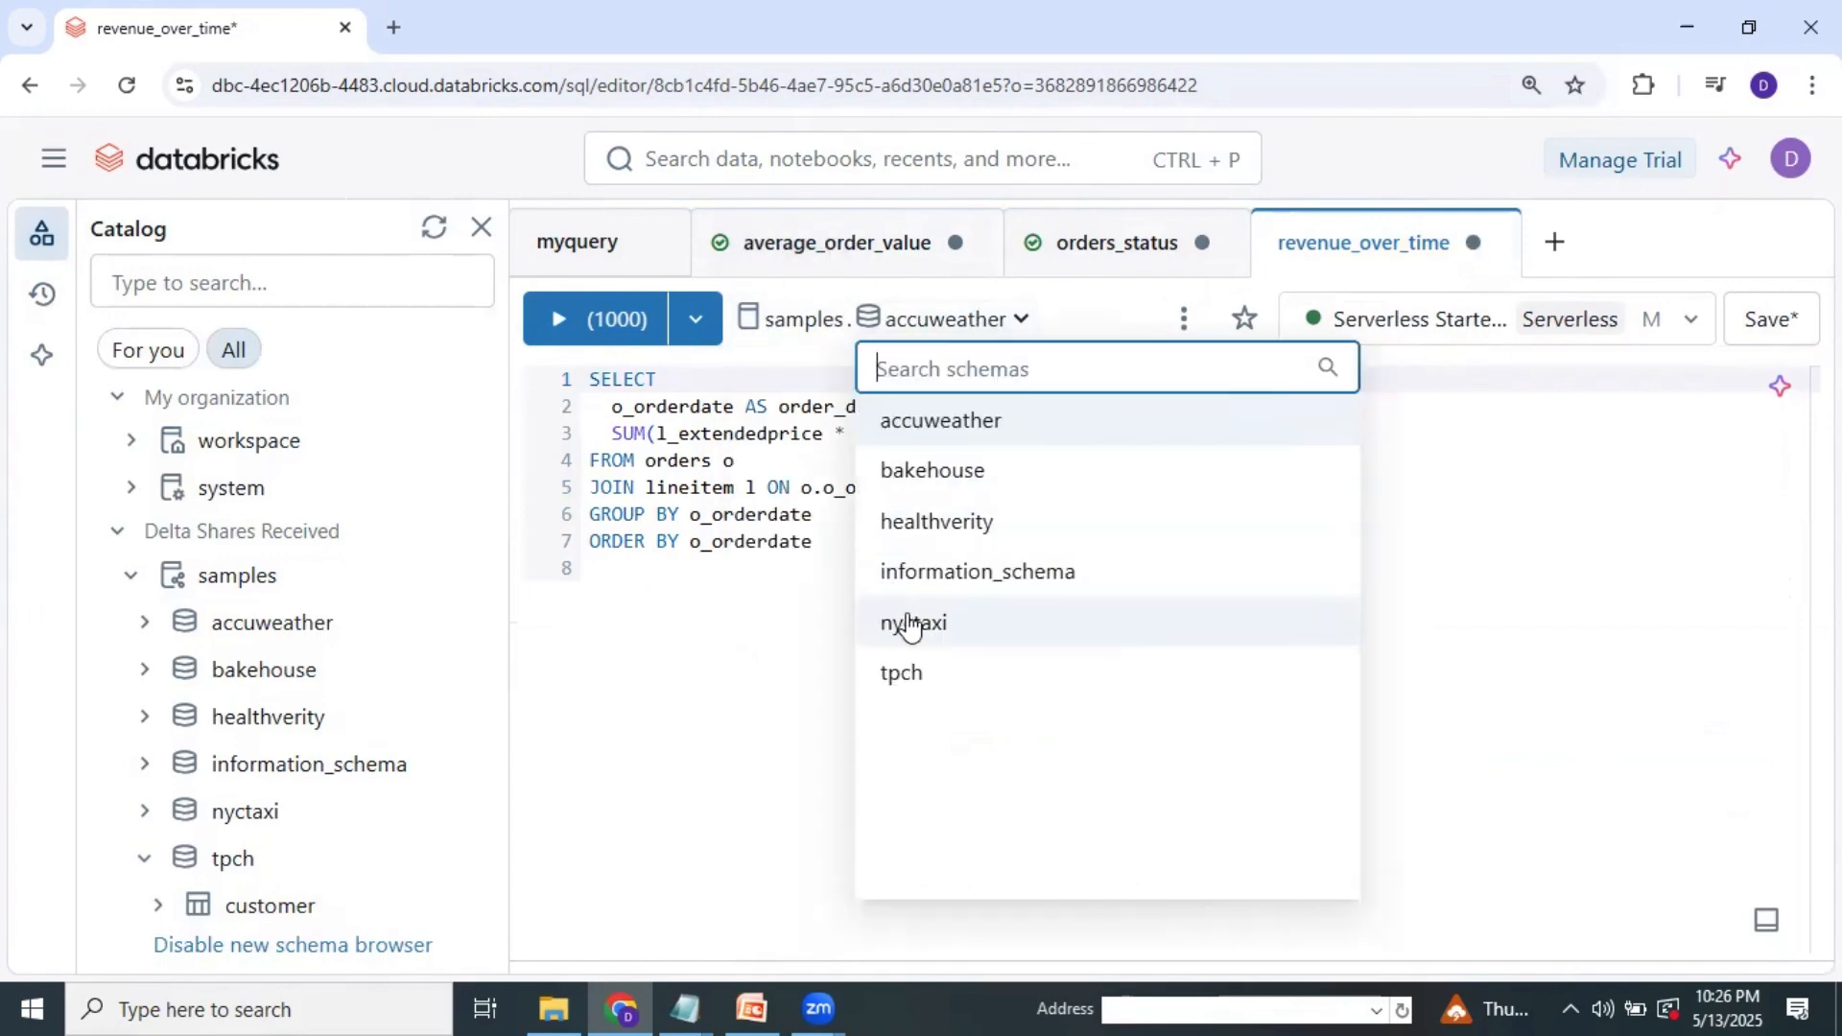
left_click(901, 673)
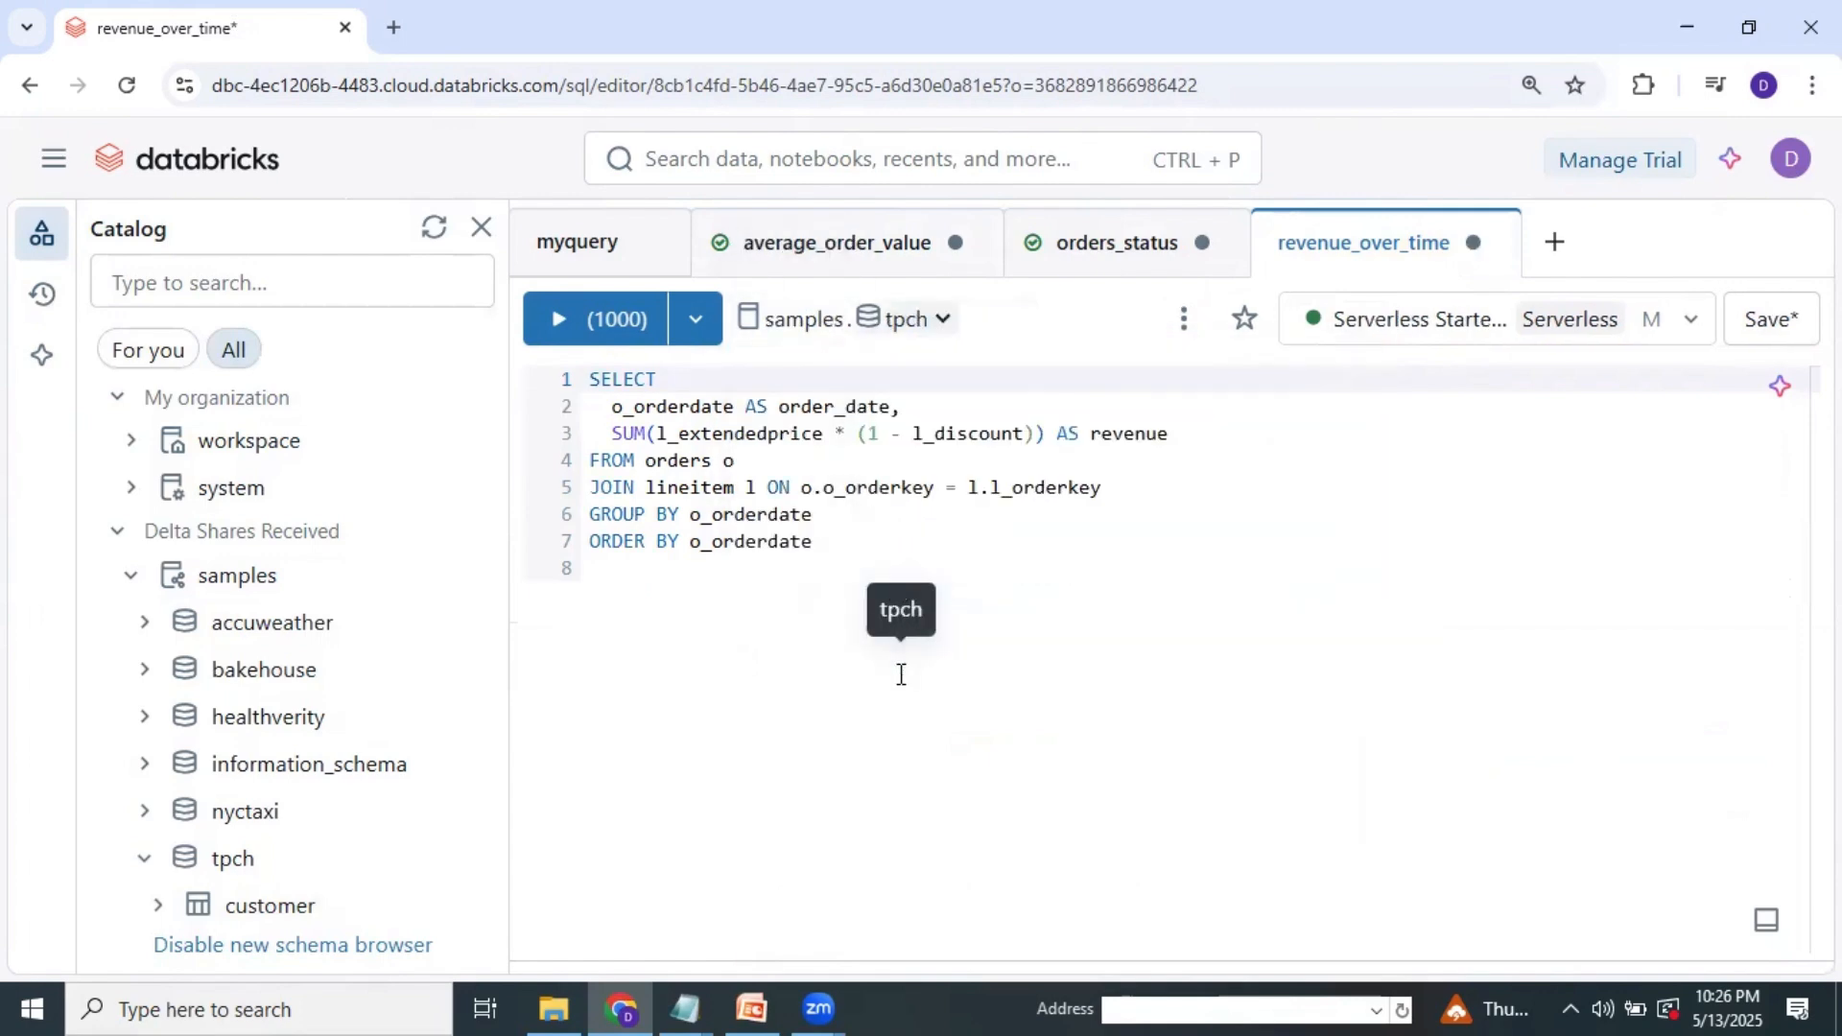
left_click(595, 319)
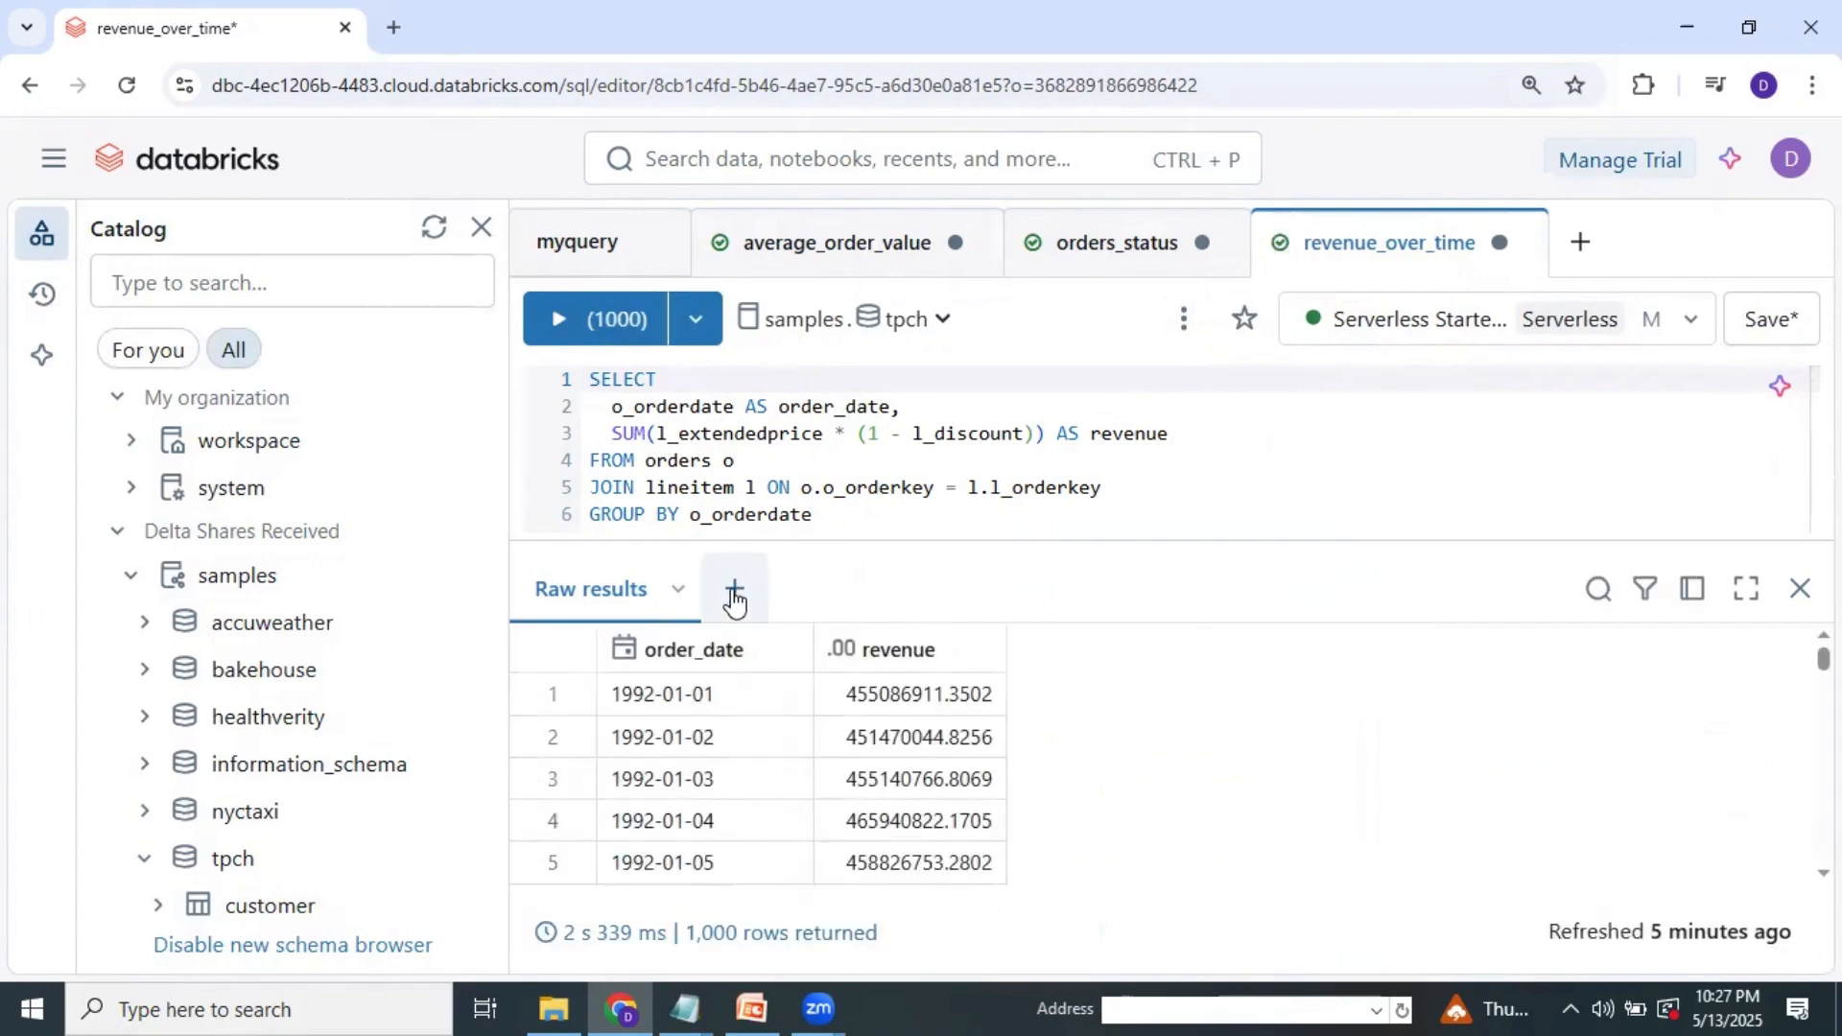
Add a line visualization of revenue by order_date to the revenue_over_time query results and save it.
left_click(735, 601)
left_click(823, 641)
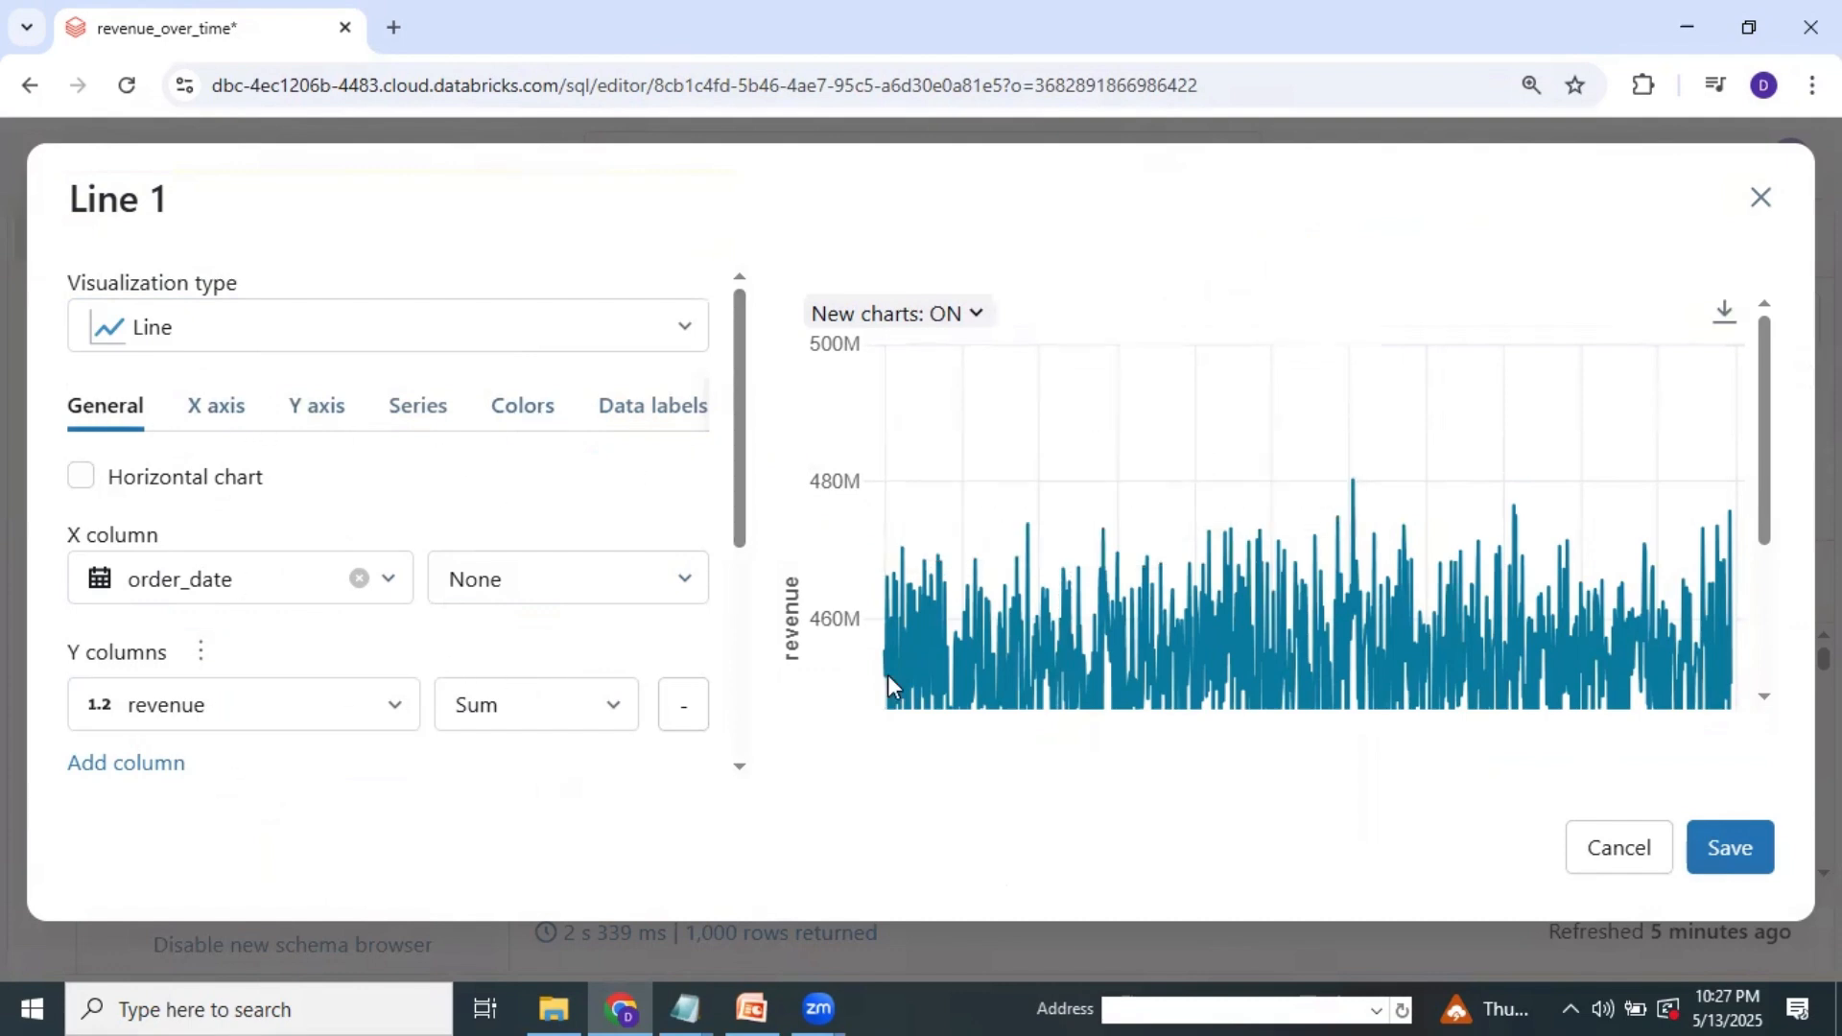
left_click_drag(1759, 426, 1786, 676)
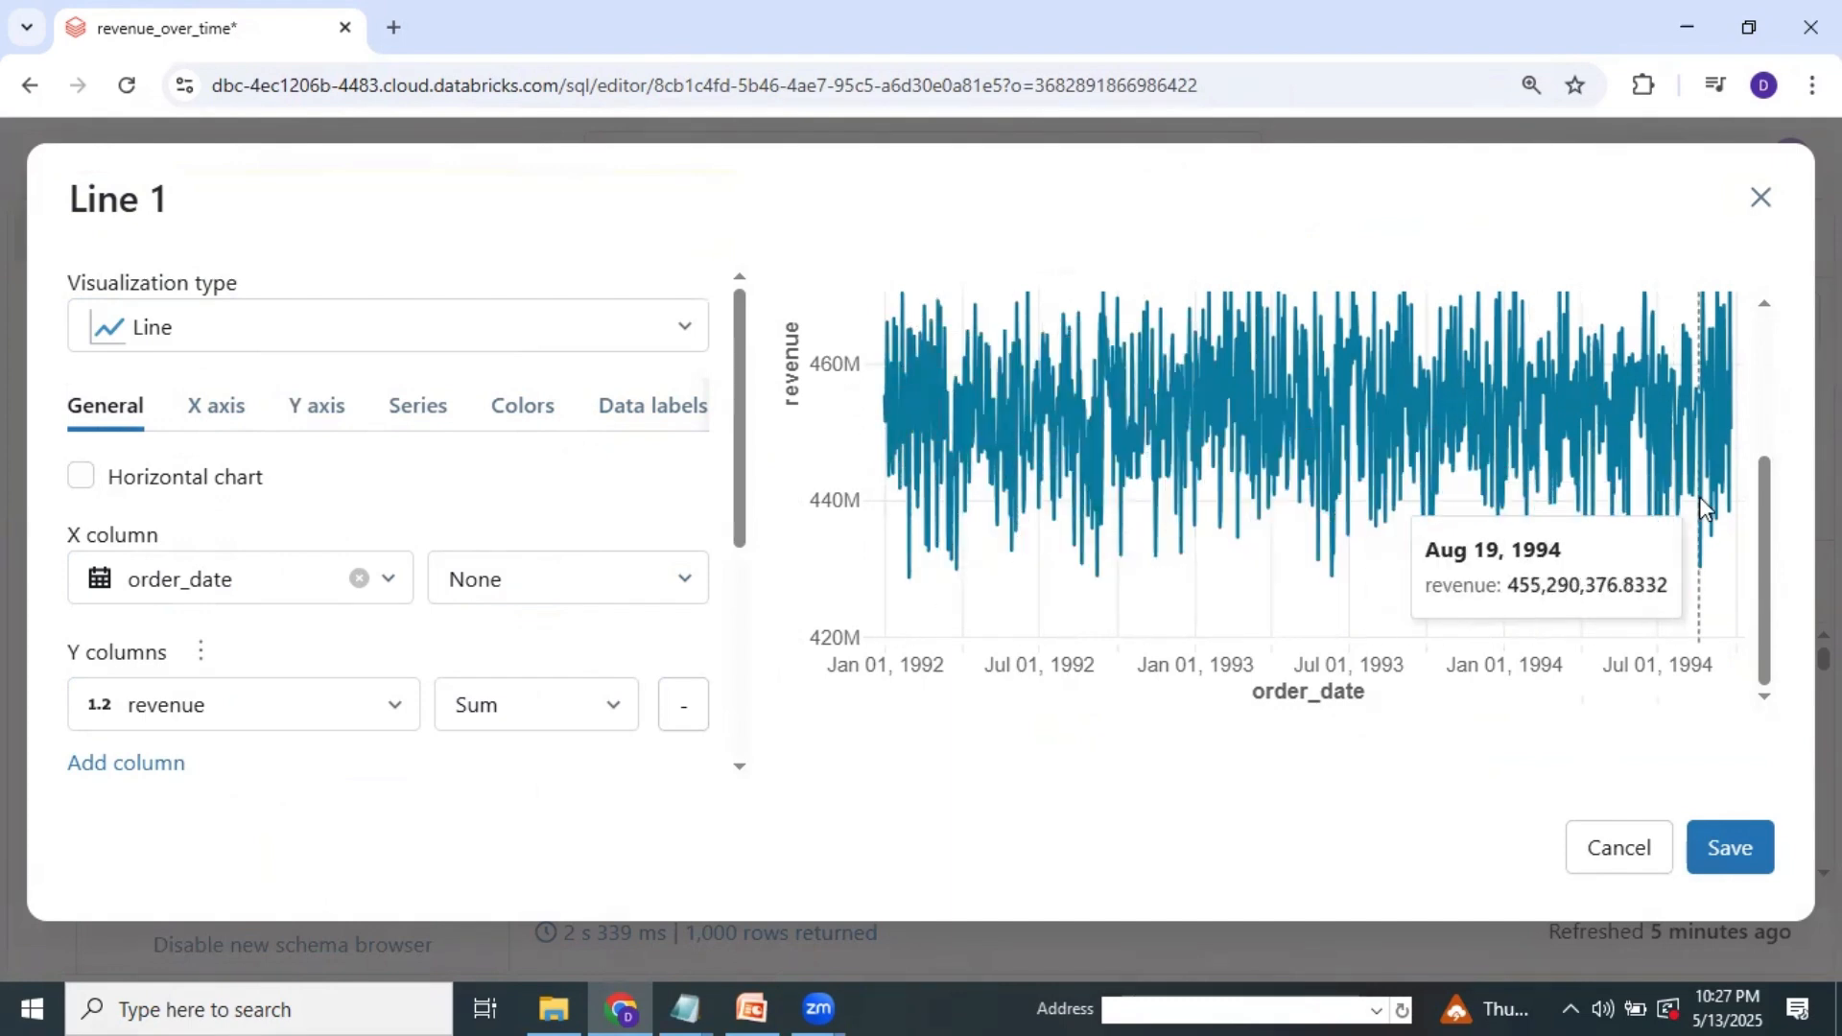
left_click_drag(1771, 638, 1744, 747)
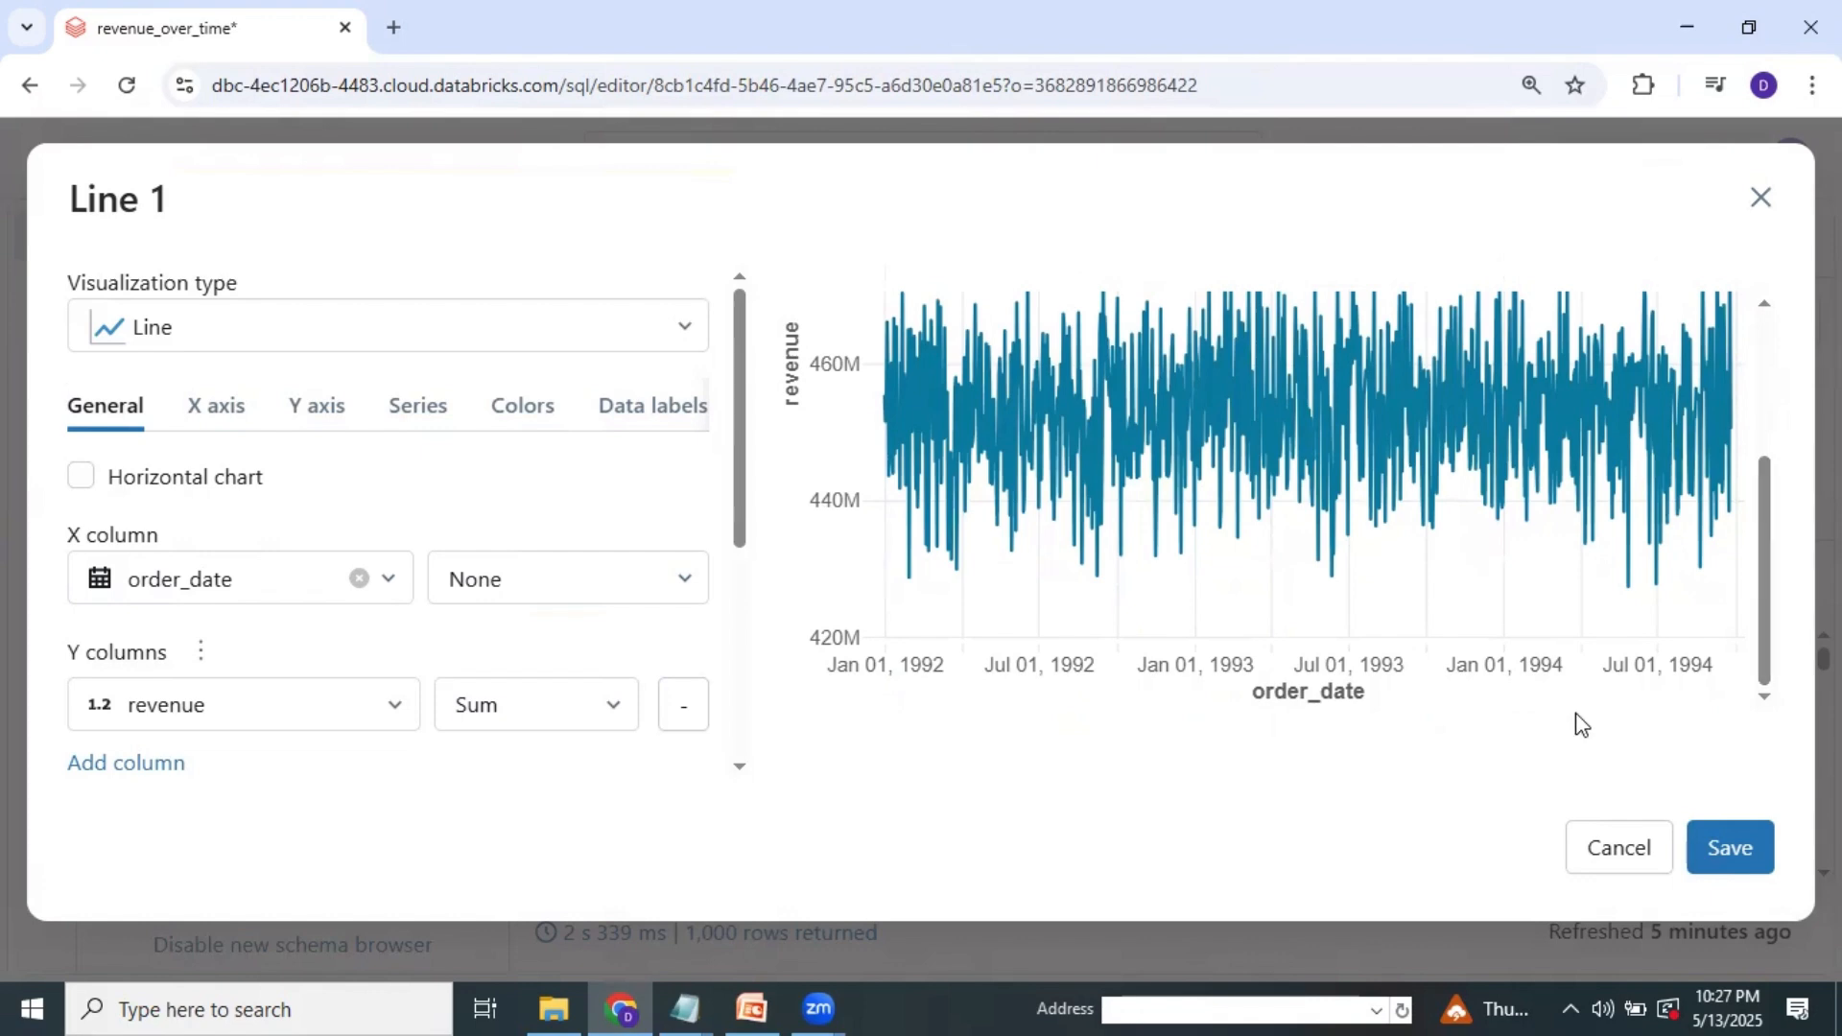
left_click(1743, 855)
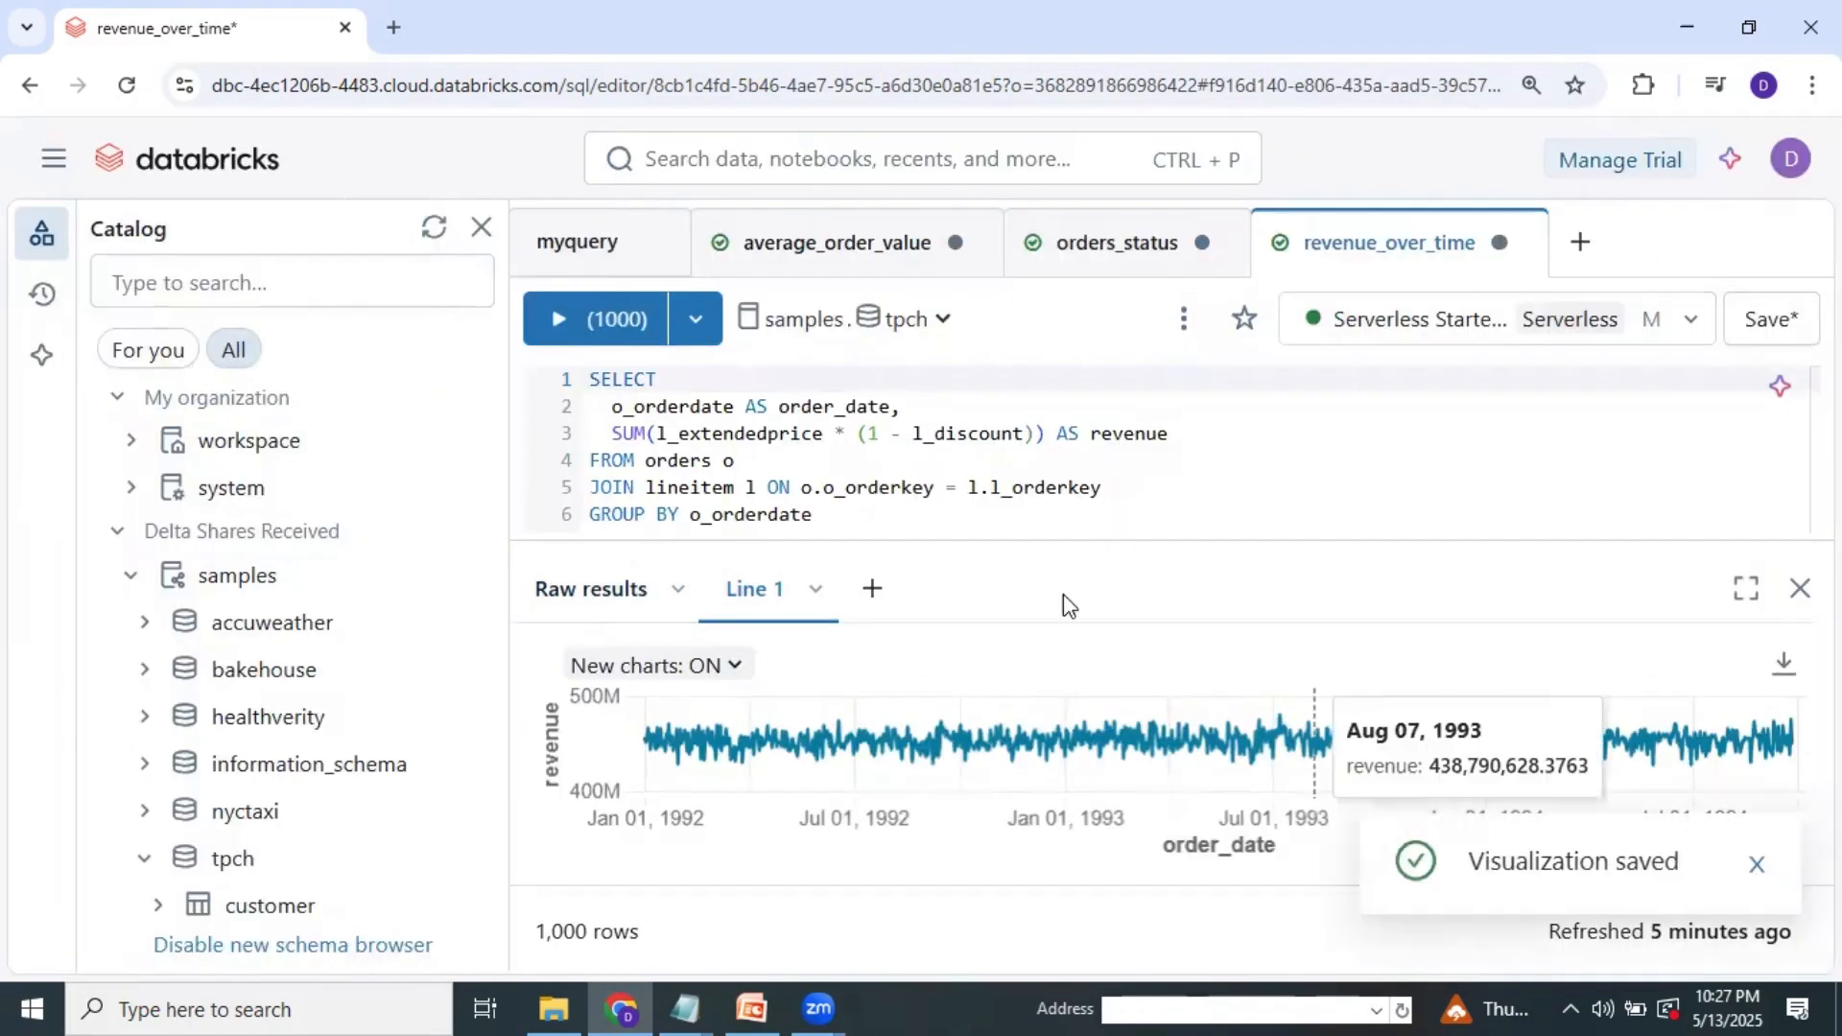
Rename the line visualization as revenue_over_time.
double_click(789, 593)
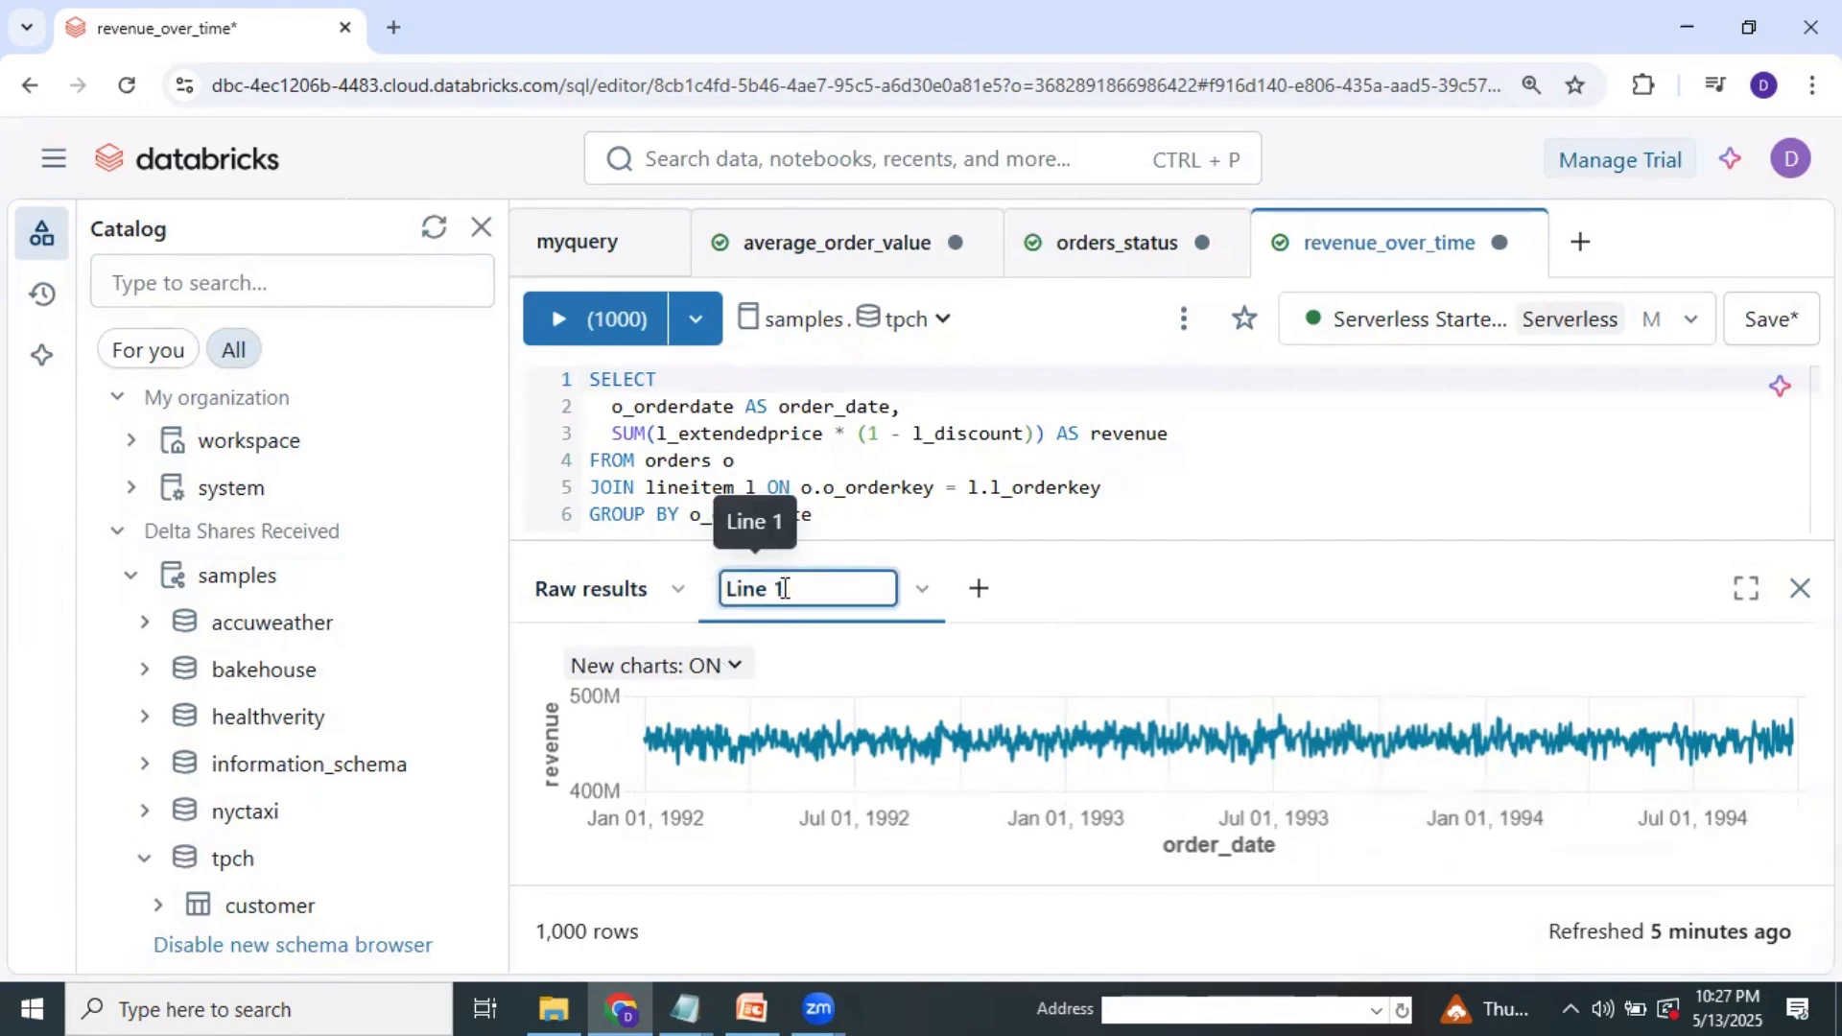
key("BackSpace")
key("BackSpace")
key("BackSpace")
key("BackSpace")
key("BackSpace")
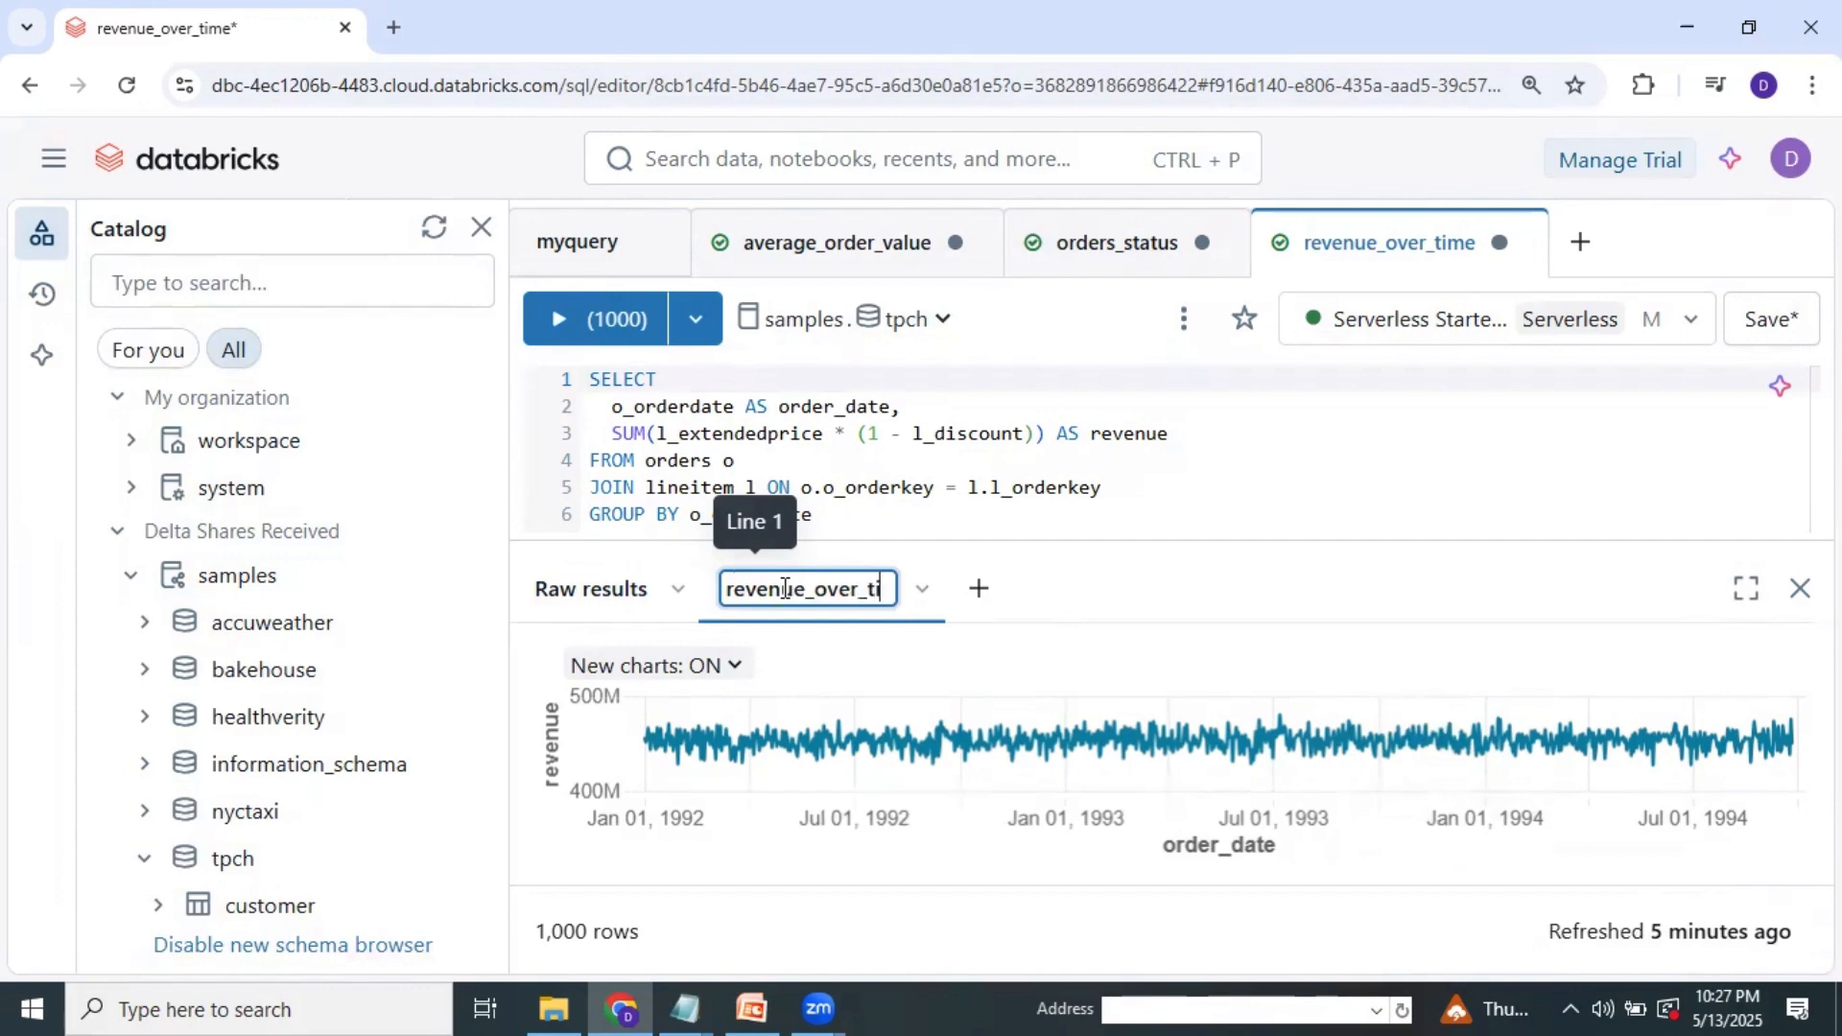
type("me")
left_click(1137, 600)
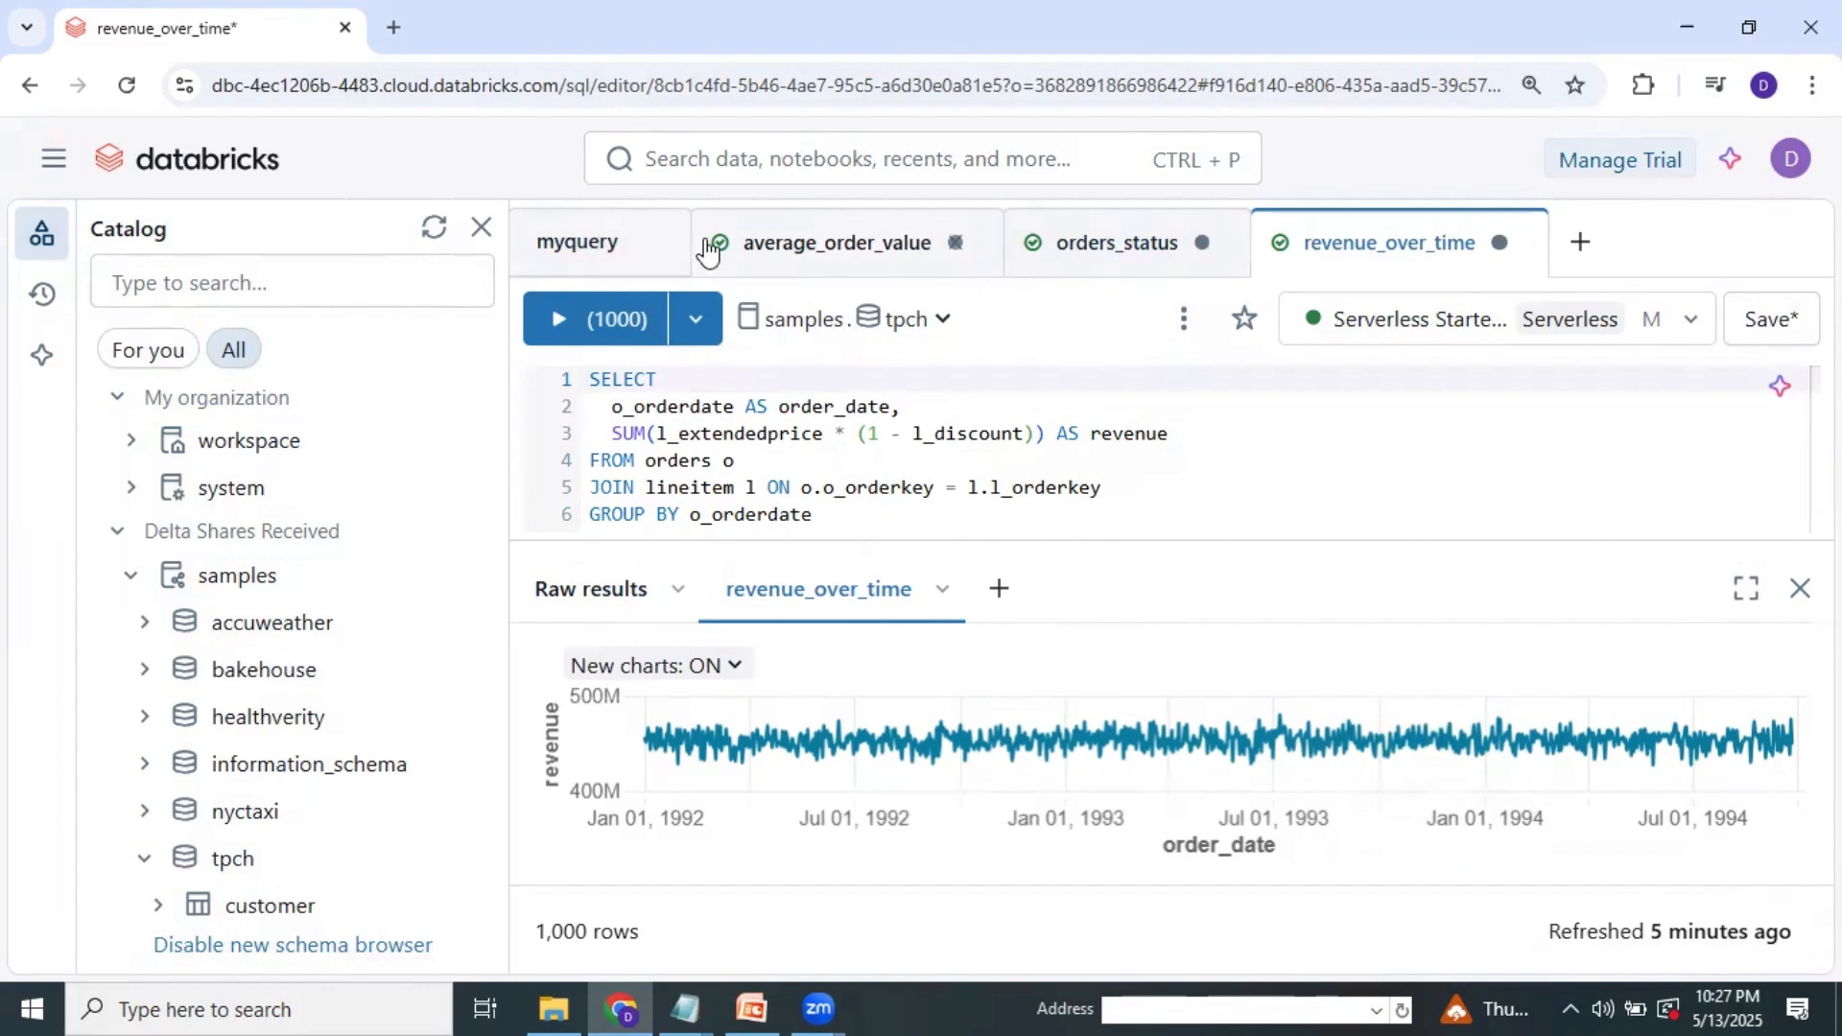
Open the top_selling_nations query, dismiss its old error and results, set its schema to tpch, and run it.
left_click(547, 254)
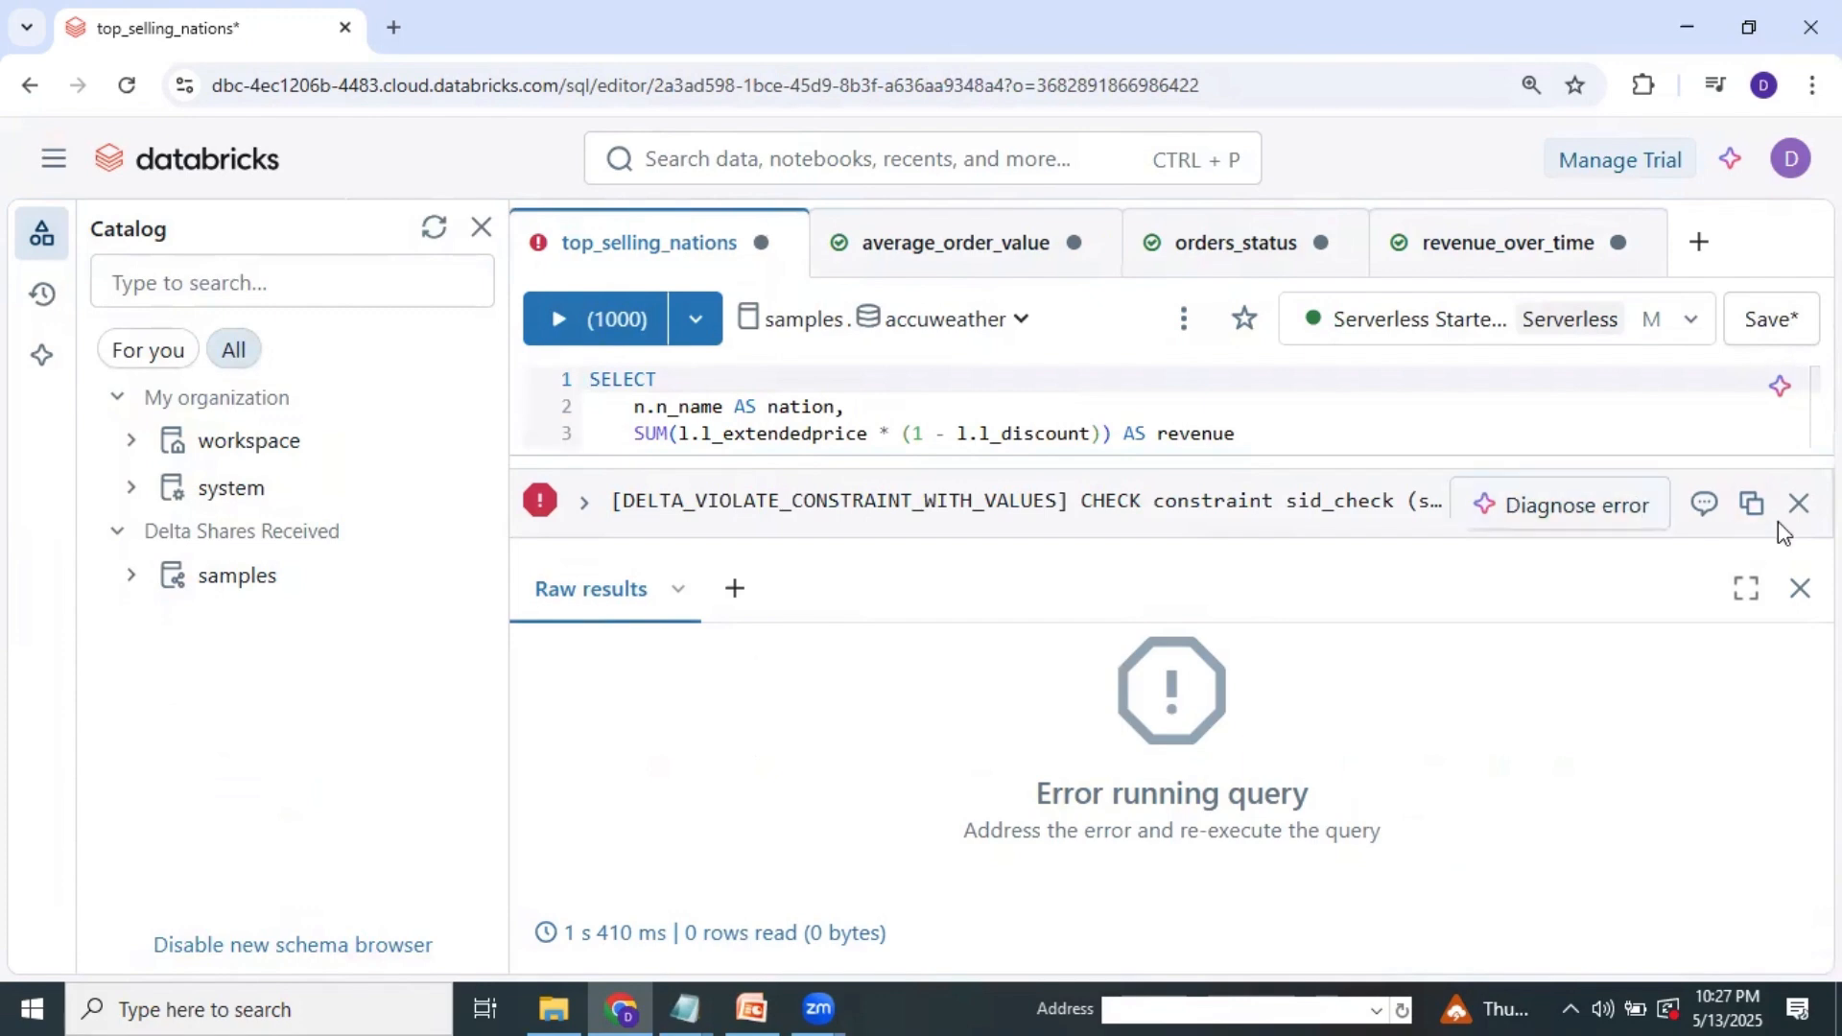
left_click(1799, 505)
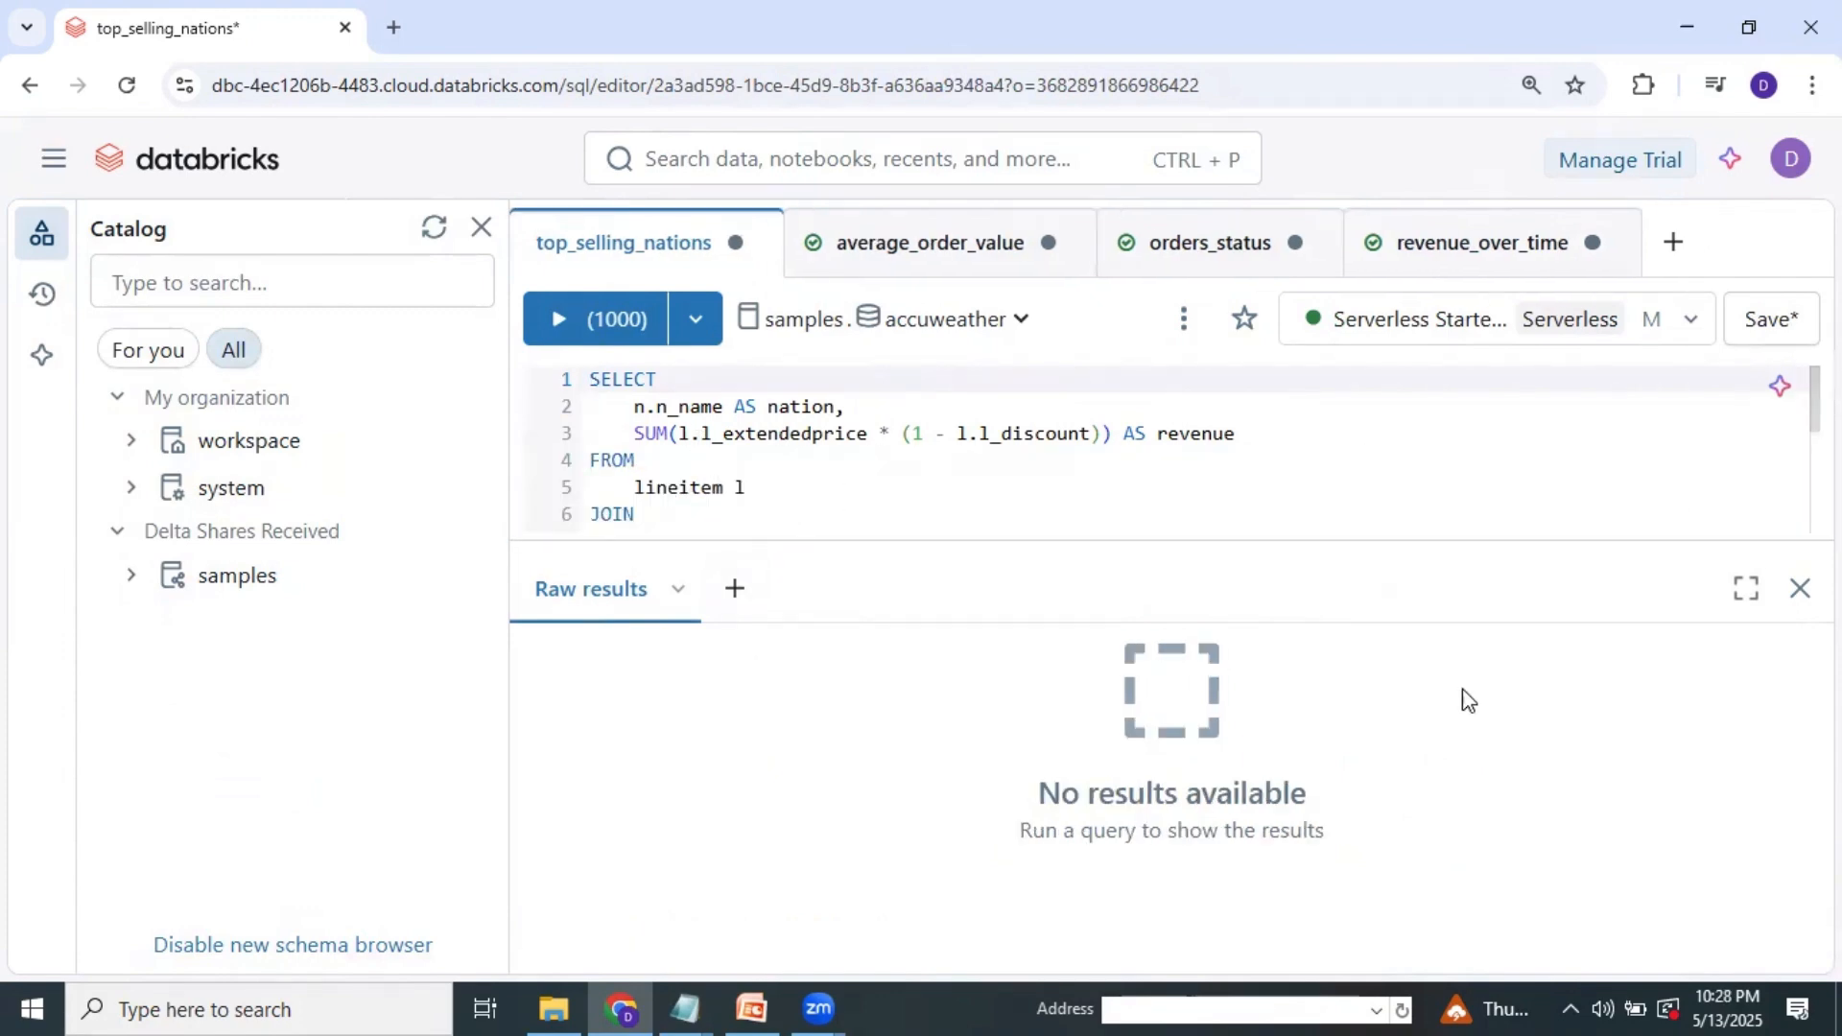
left_click(1800, 588)
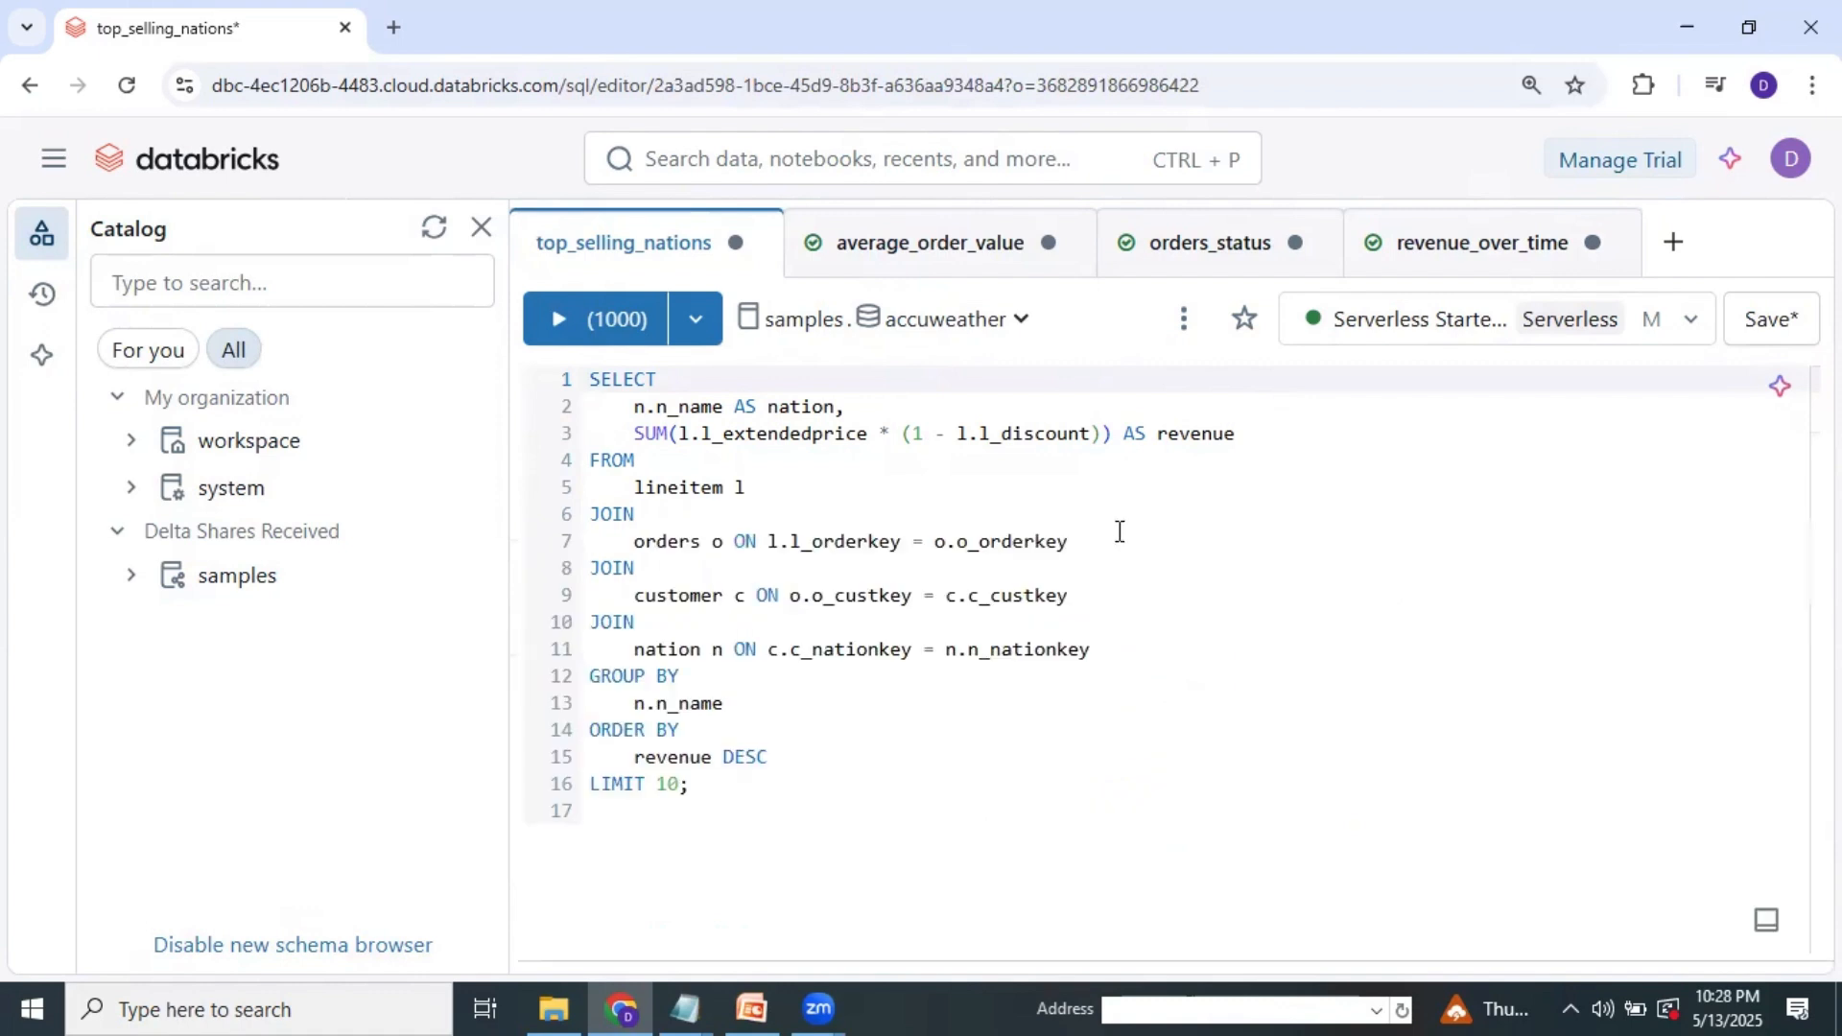
left_click(923, 322)
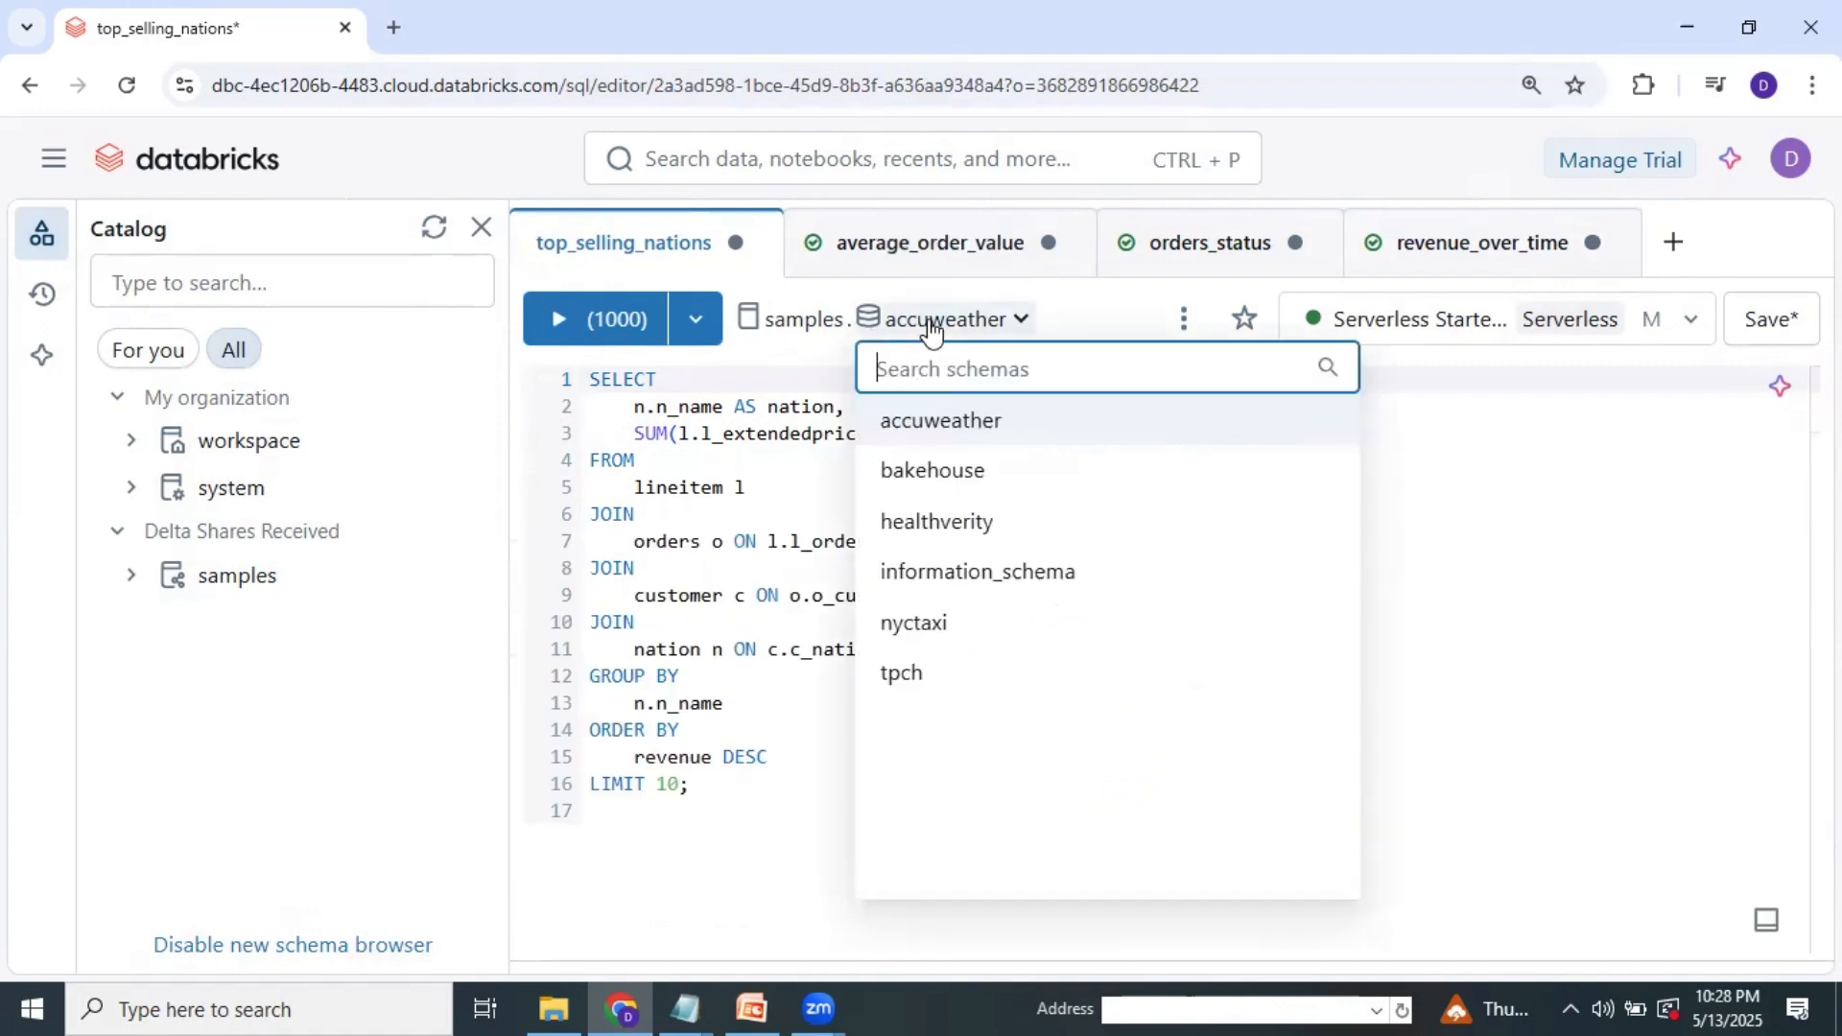
left_click(902, 674)
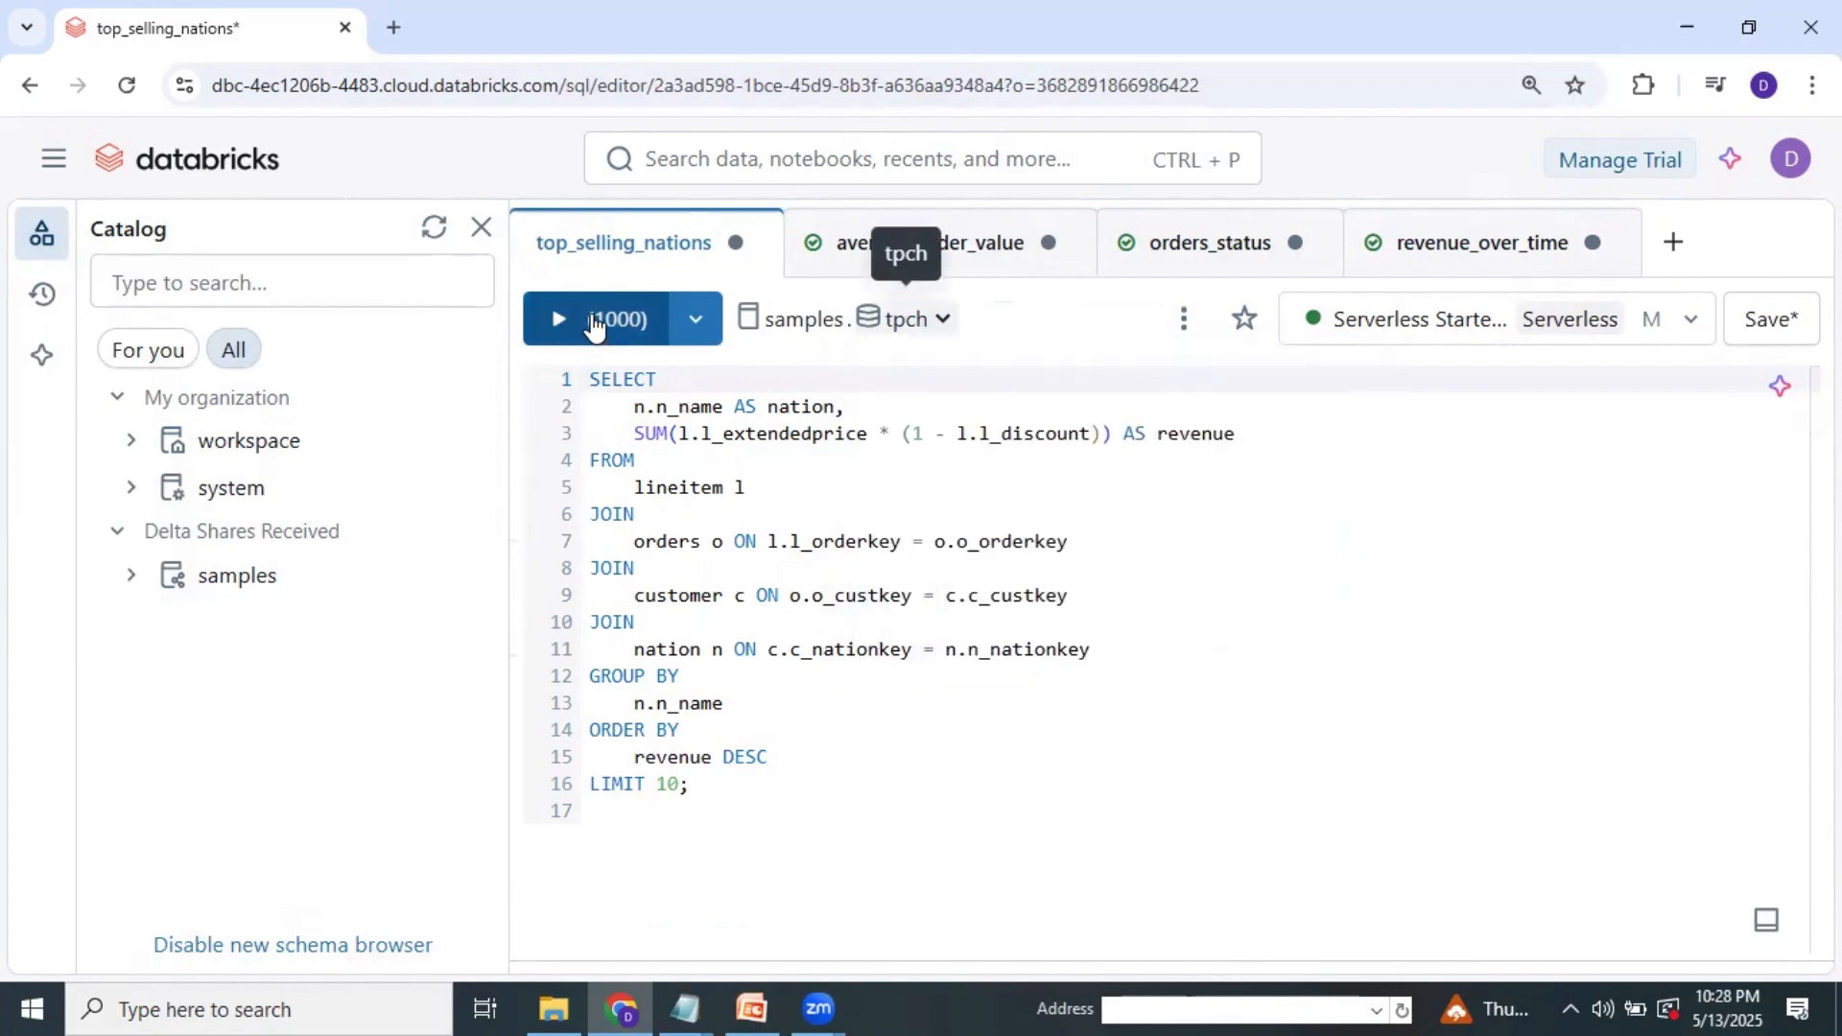
key("shift+Return")
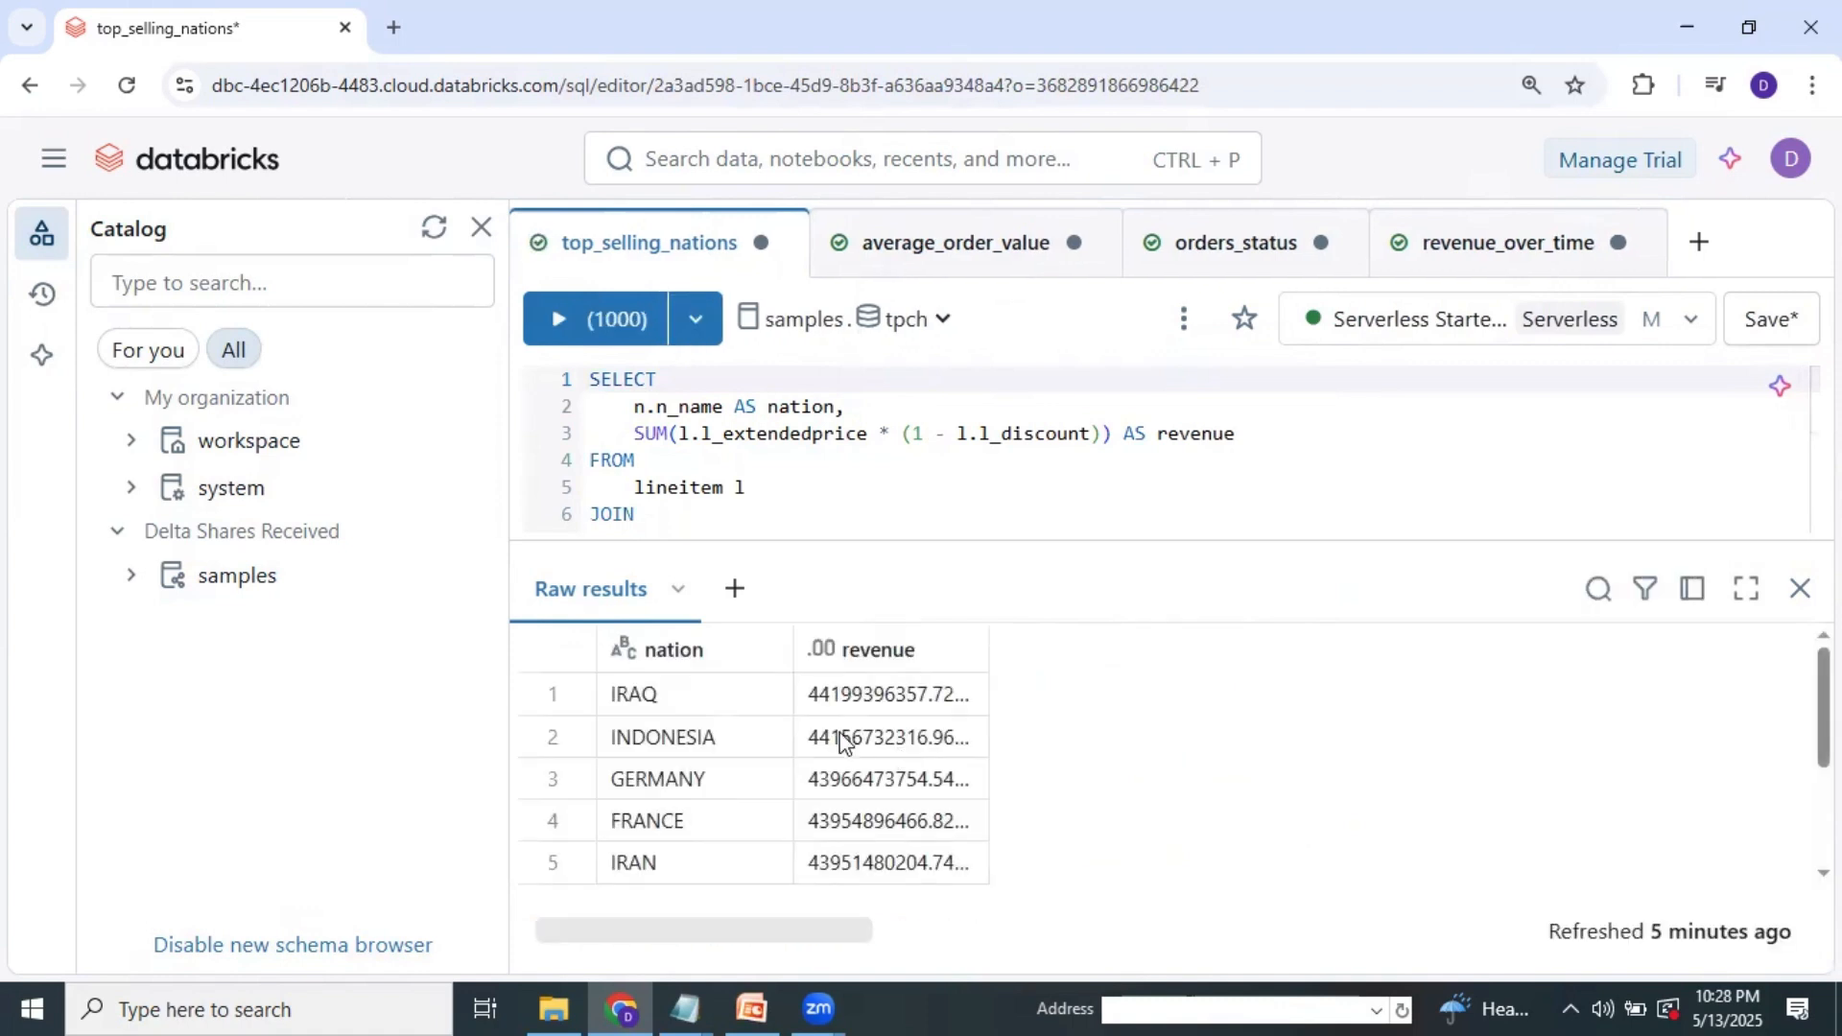
Add a vertical bar visualization of revenue by nation to the query results, with Horizontal chart turned off, and save it.
left_click(737, 589)
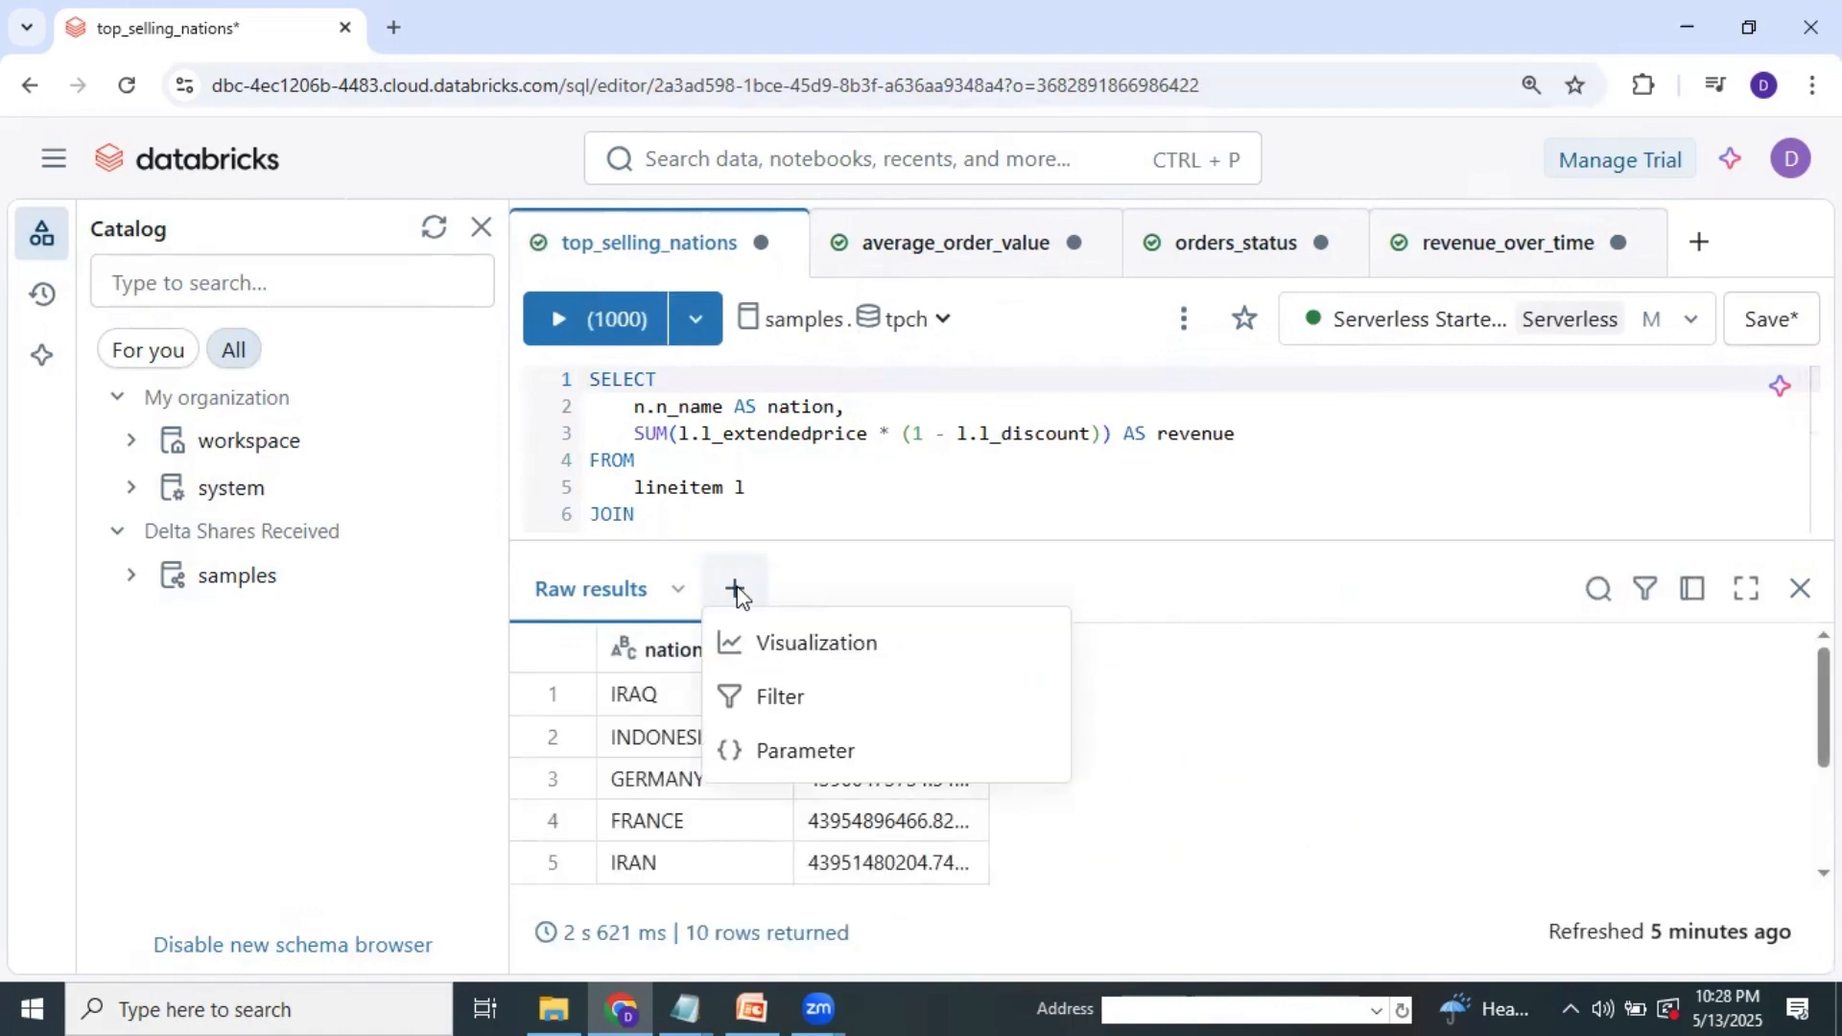
left_click(837, 650)
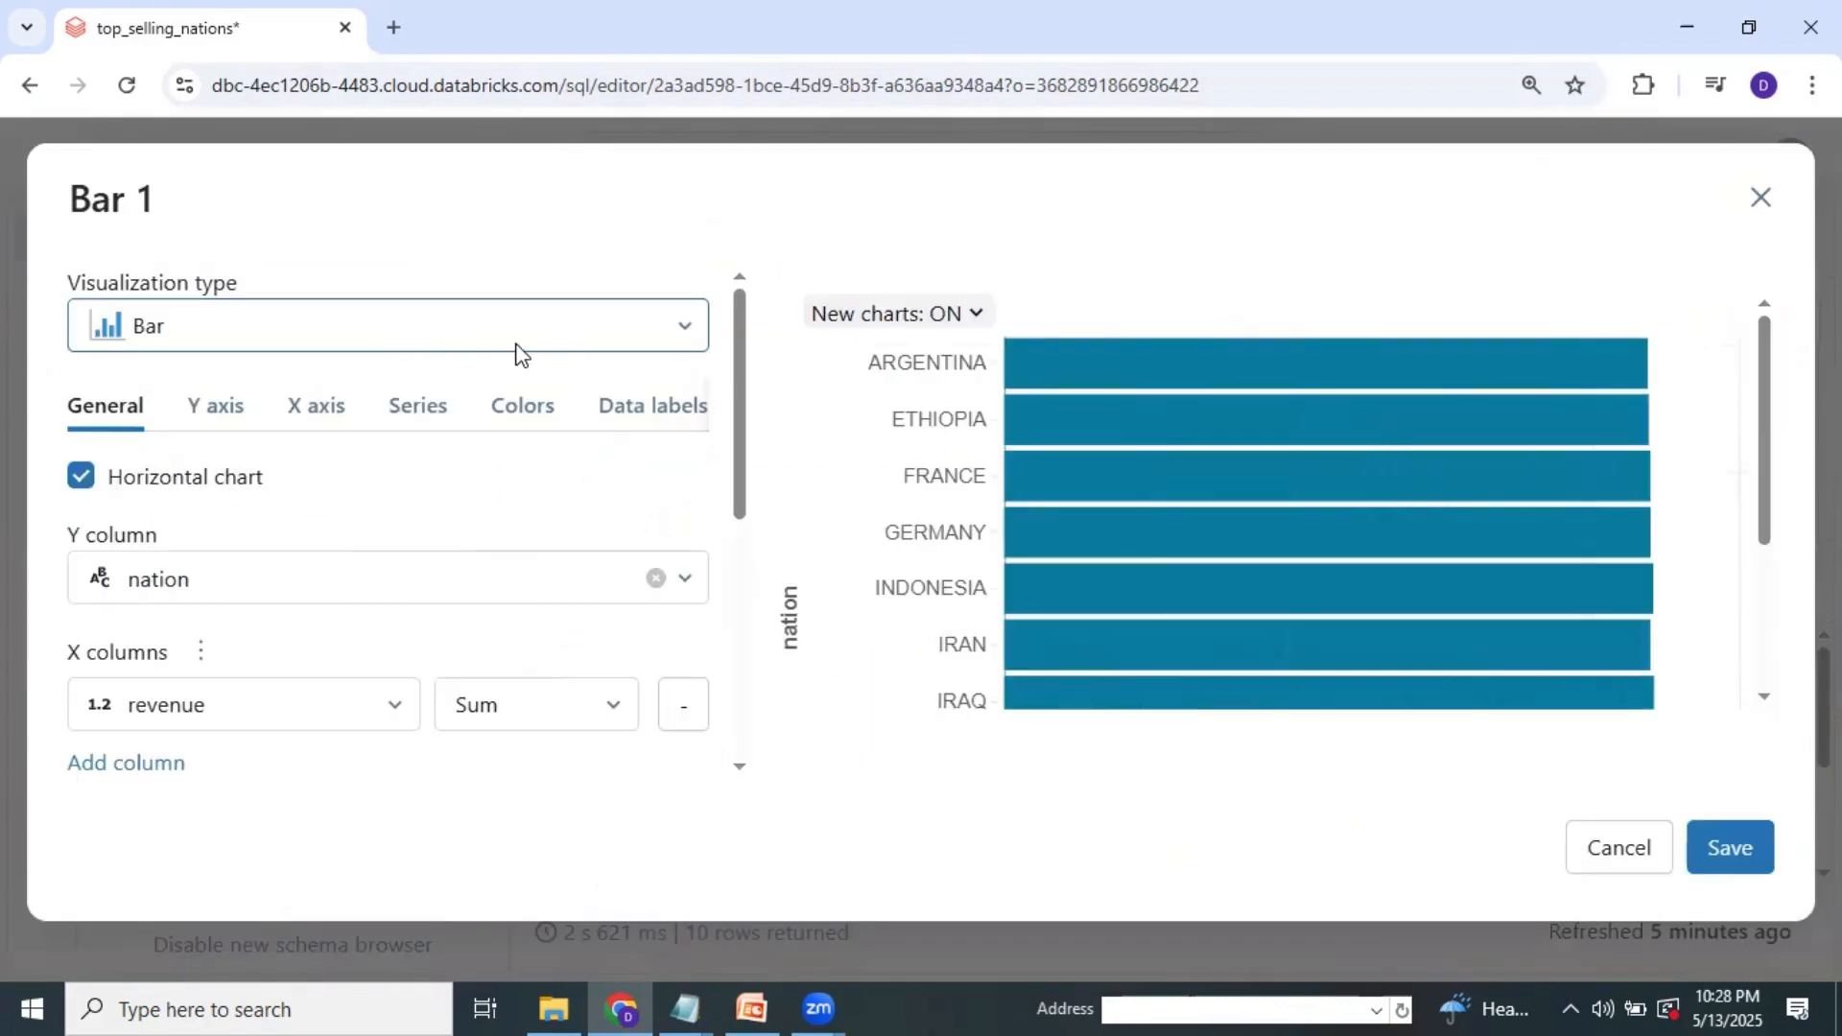
left_click(80, 477)
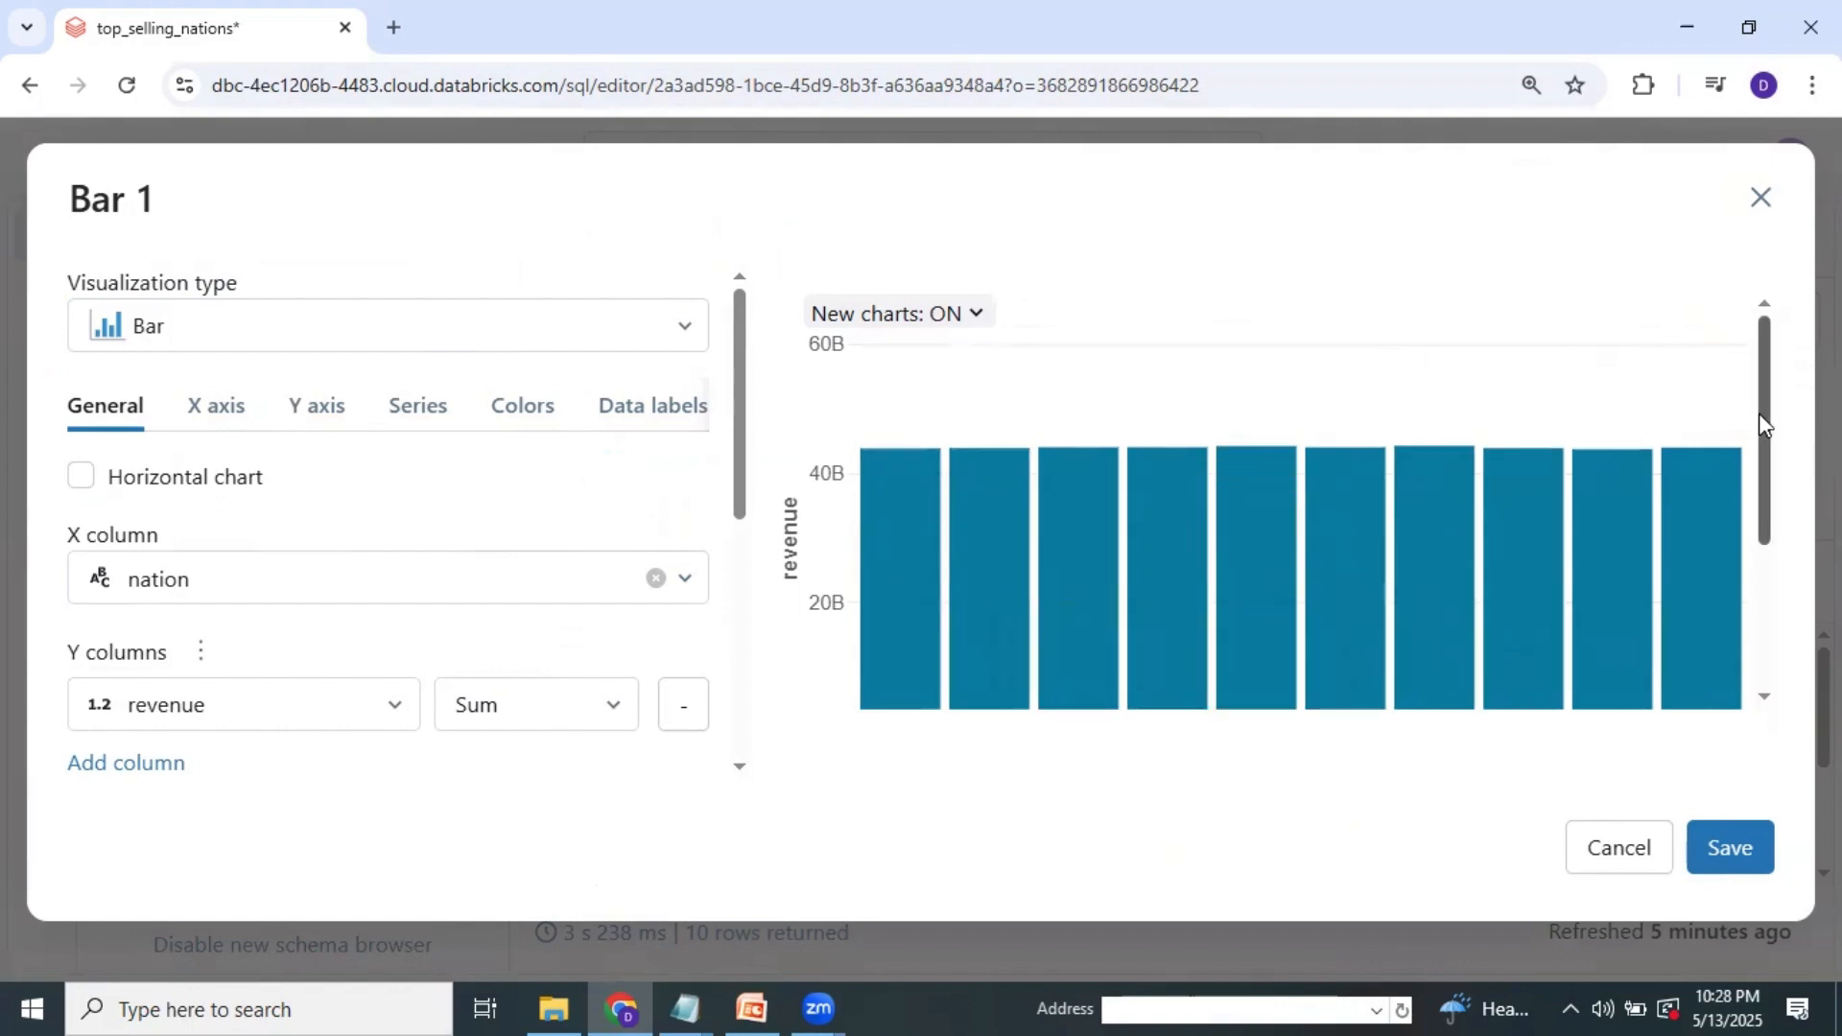
left_click_drag(1764, 422, 1776, 604)
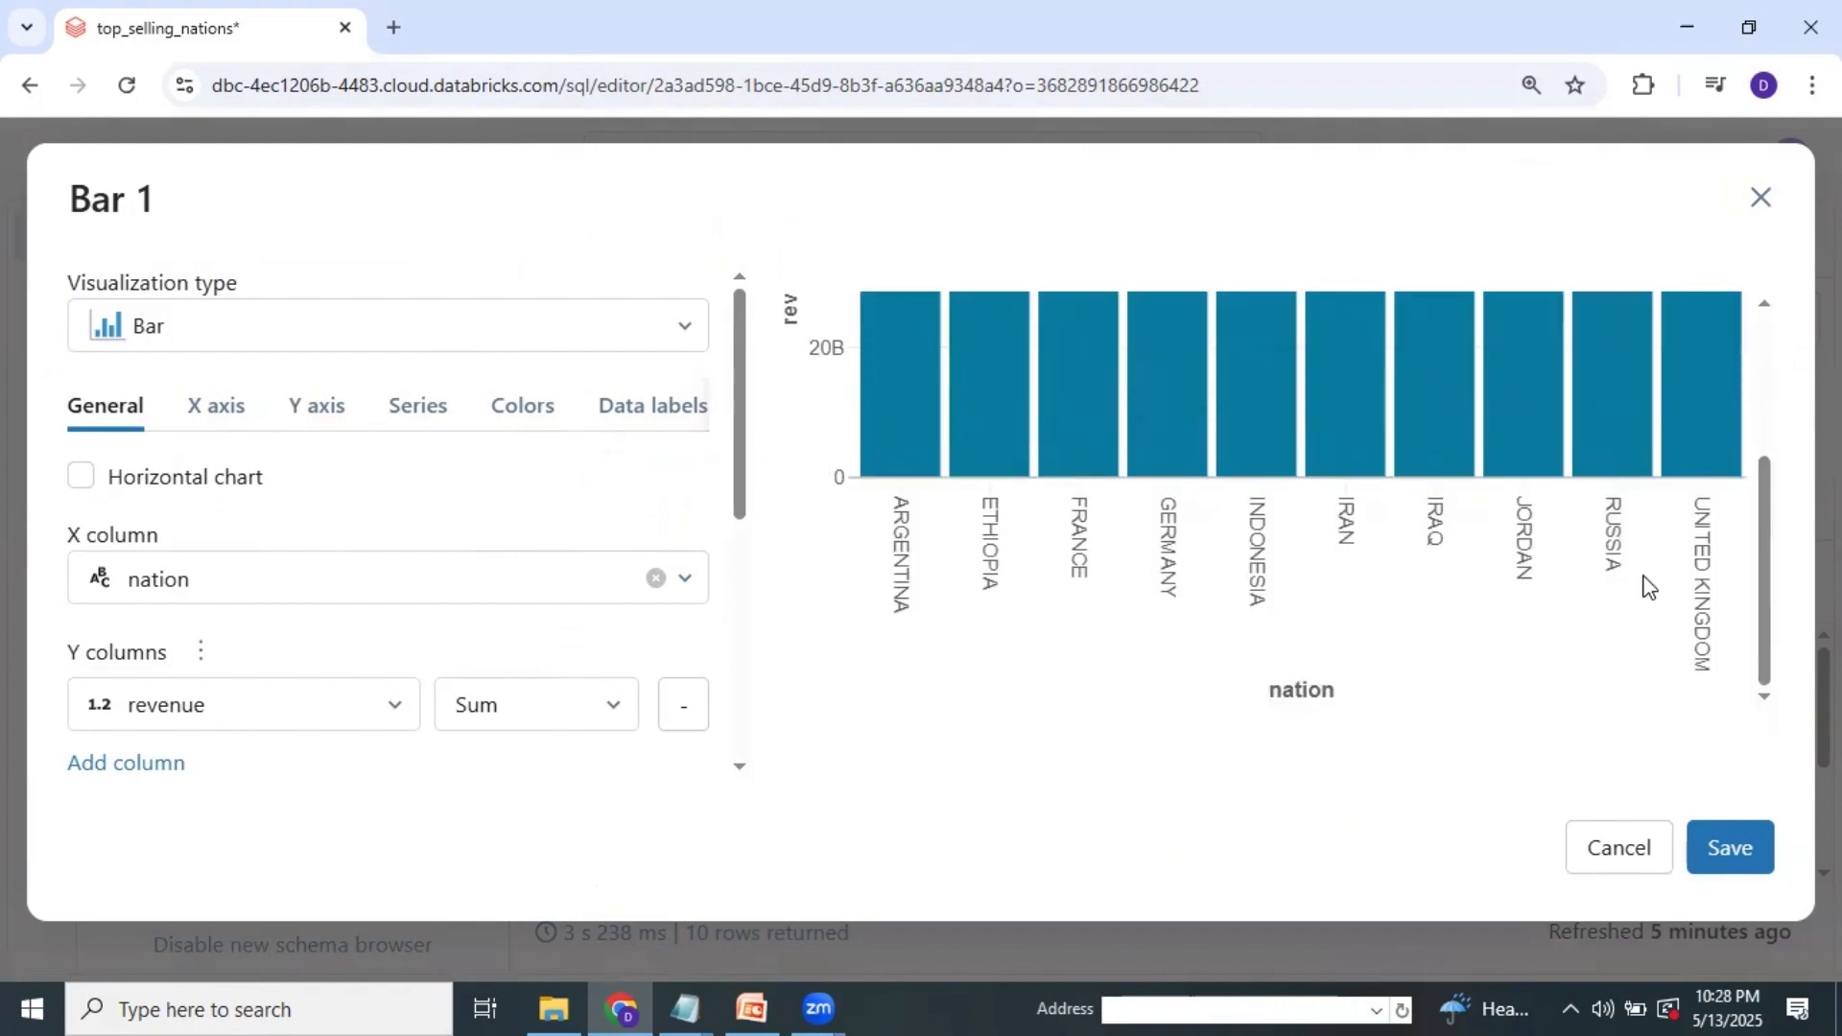
left_click(1728, 860)
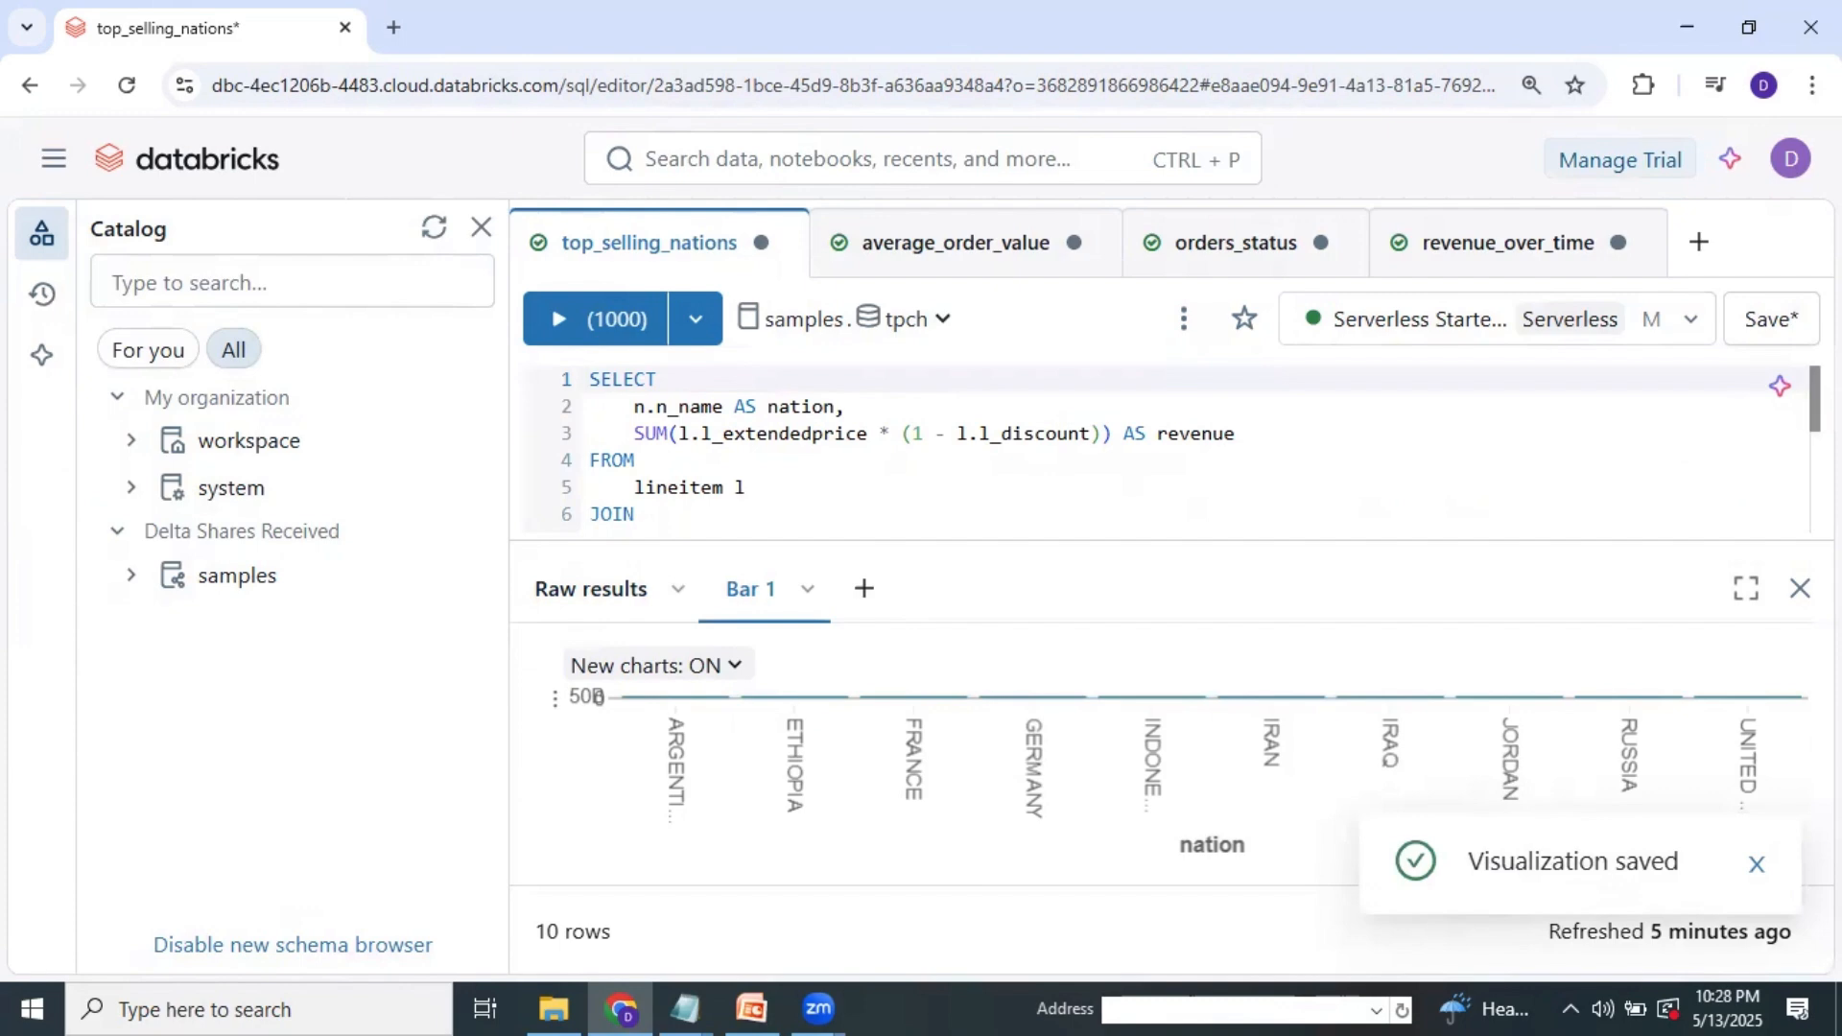
Rename the bar visualization as top_selling_nations.
mouse_move(1815, 415)
left_mouse_down()
mouse_move(1814, 523)
mouse_move(1815, 414)
left_mouse_up()
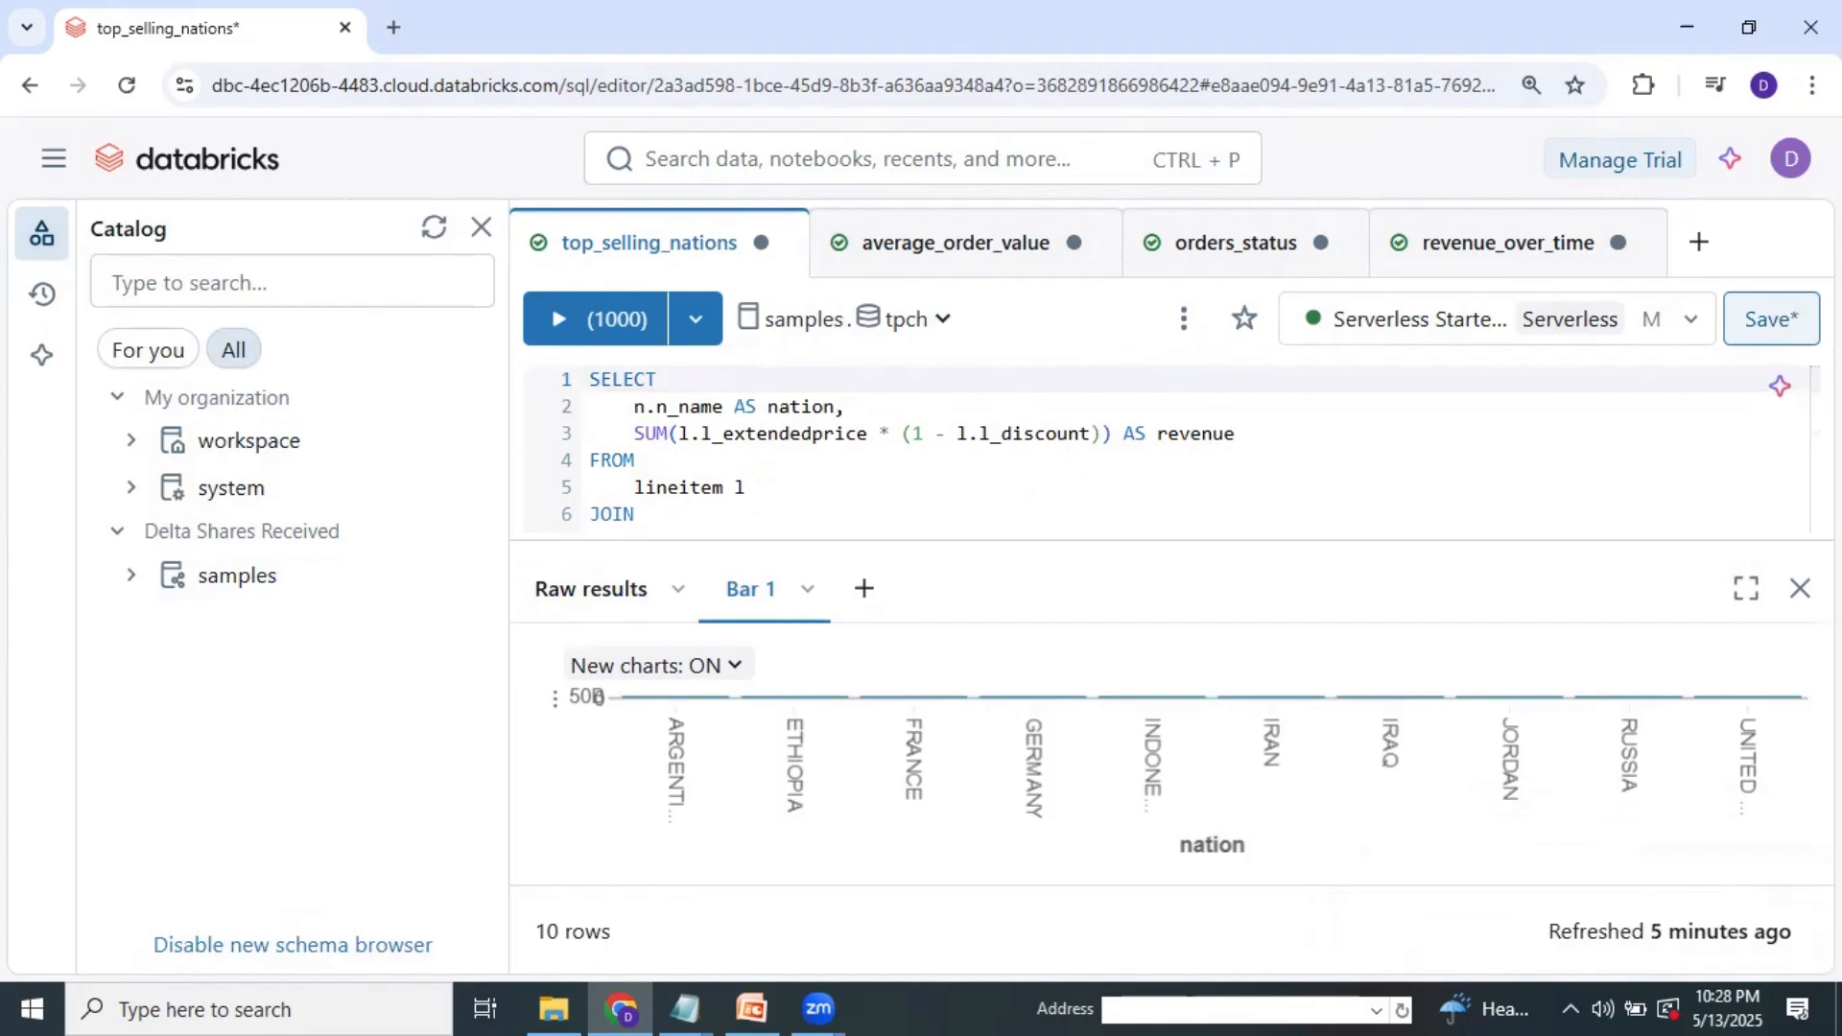
double_click(773, 590)
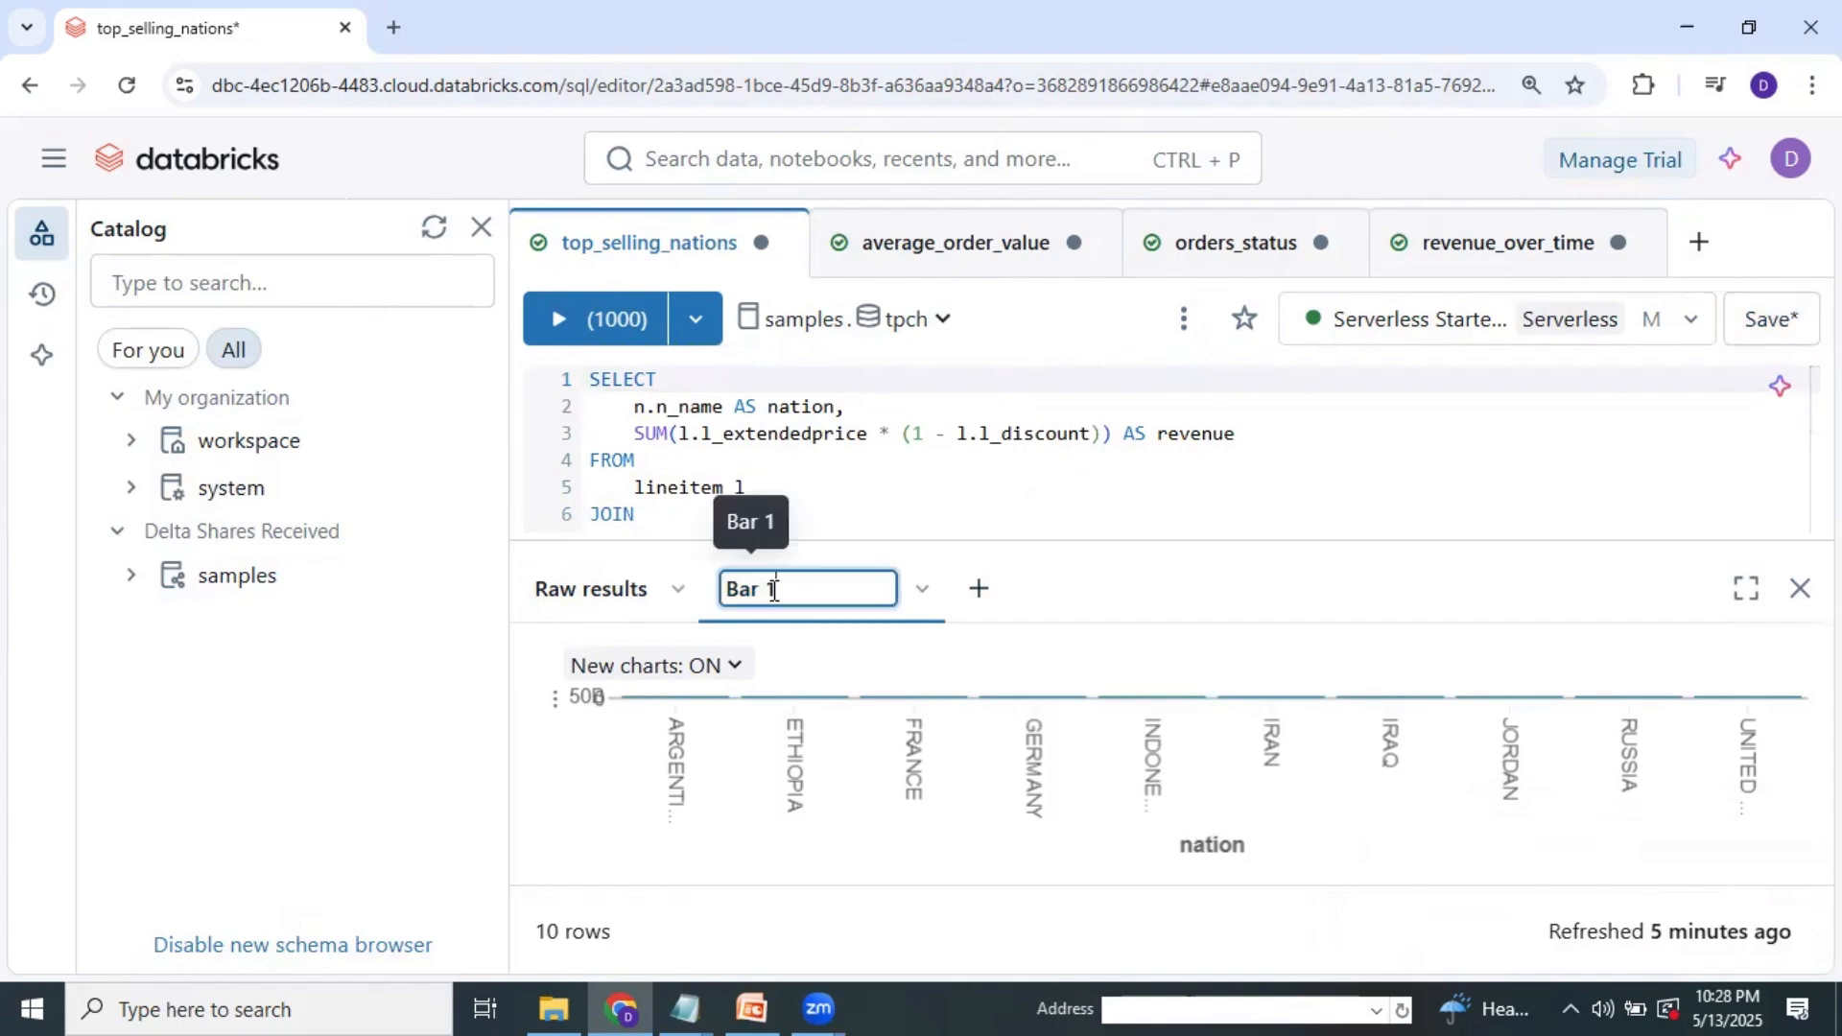
left_click_drag(820, 591, 718, 604)
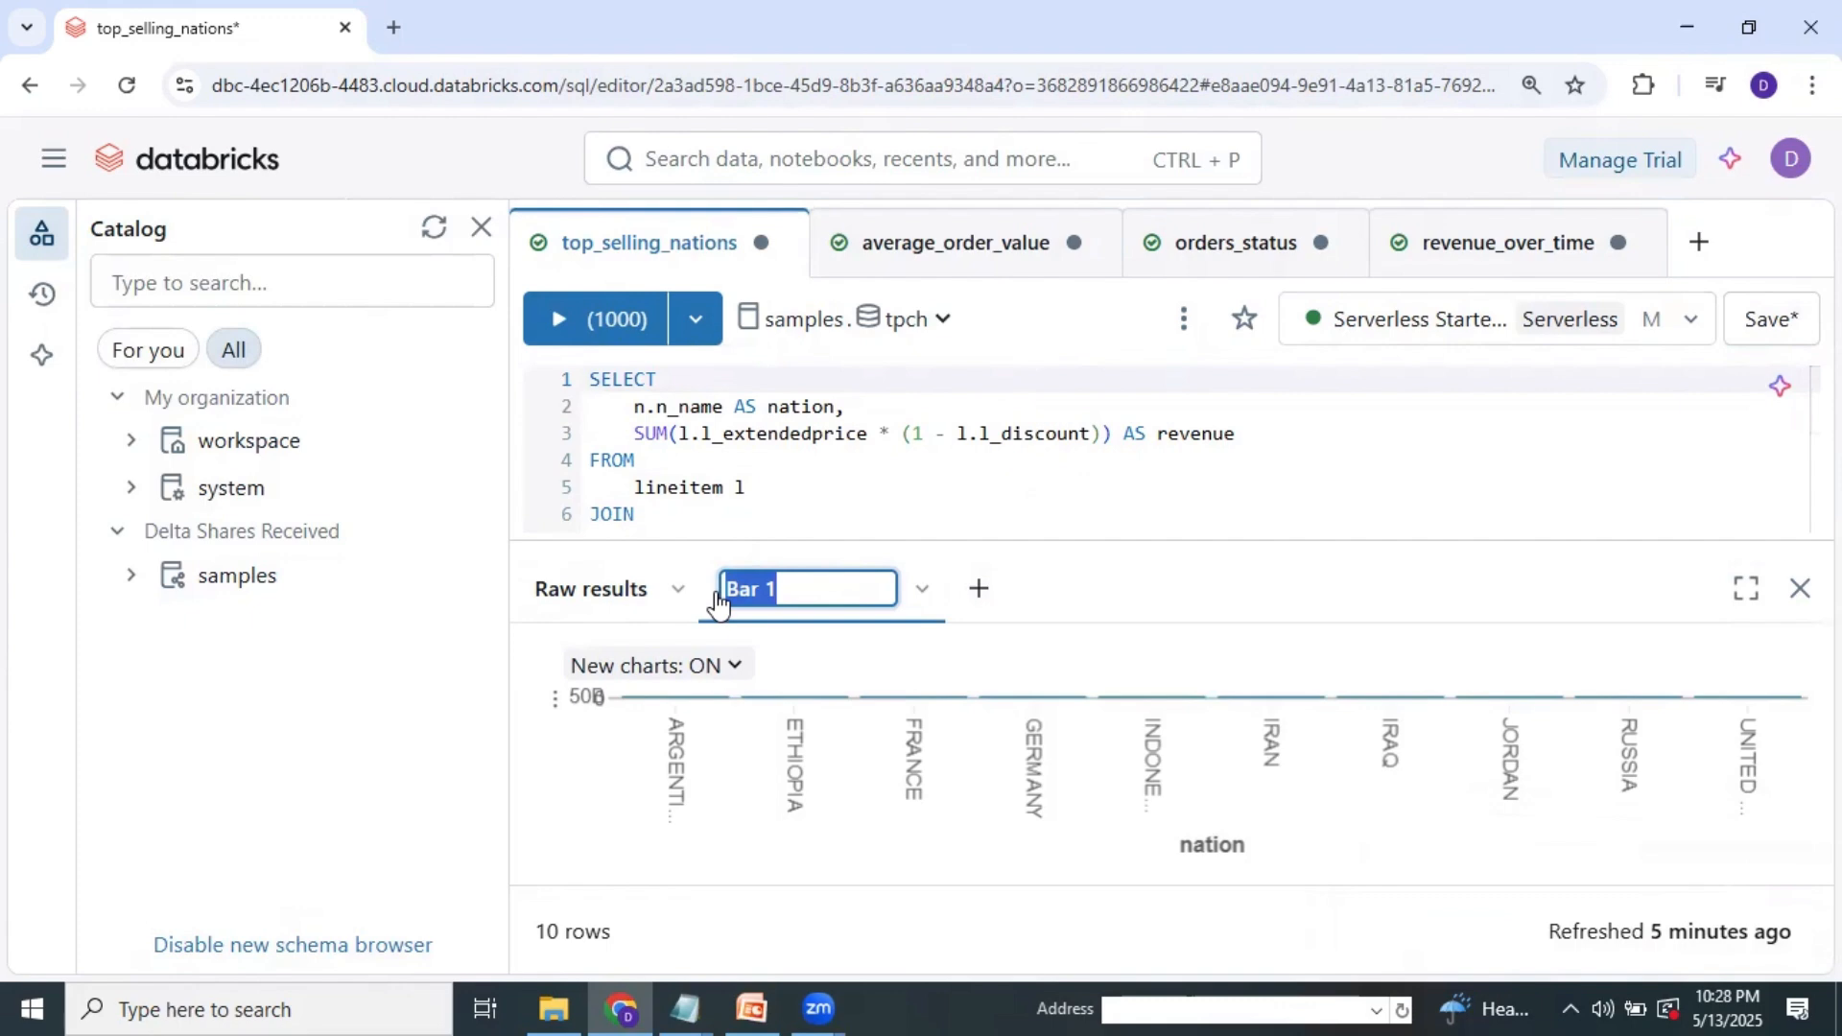
type("top_selling_nat")
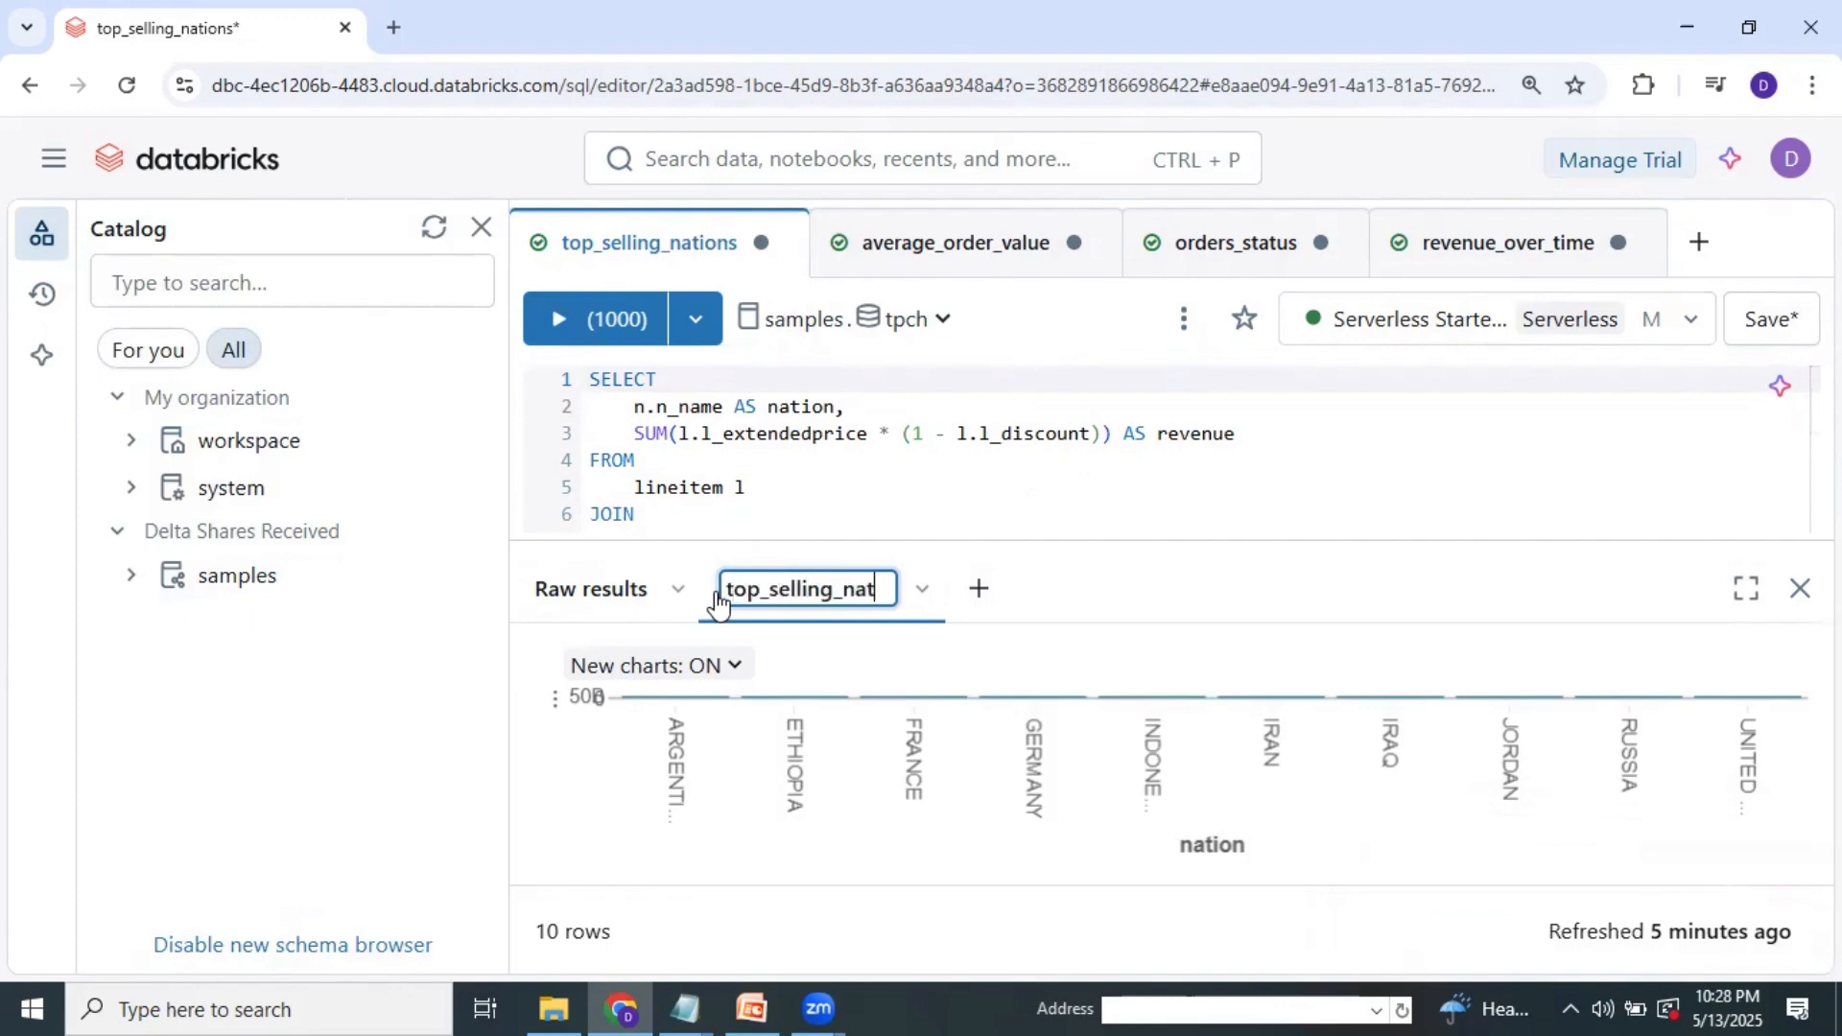
type("ions")
left_click(1105, 602)
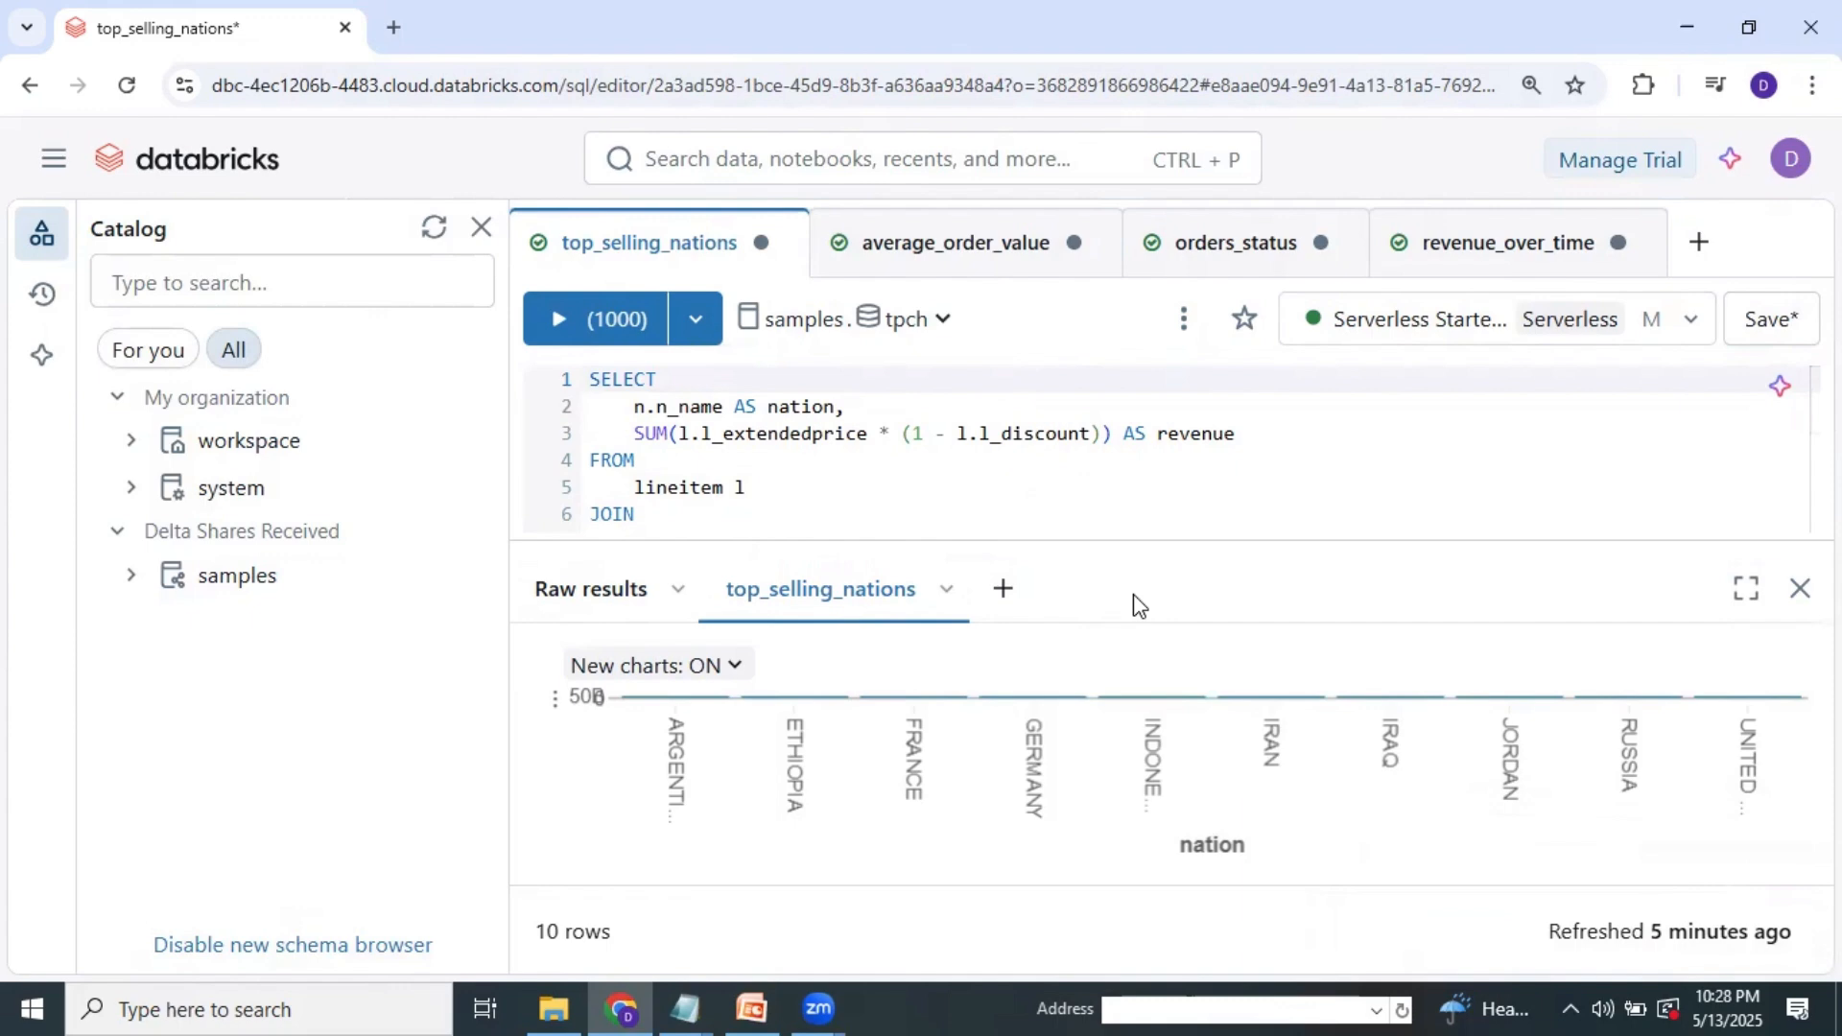
Save the query and add the top_selling_nations visualization to a new dashboard named Sales.
left_click(948, 593)
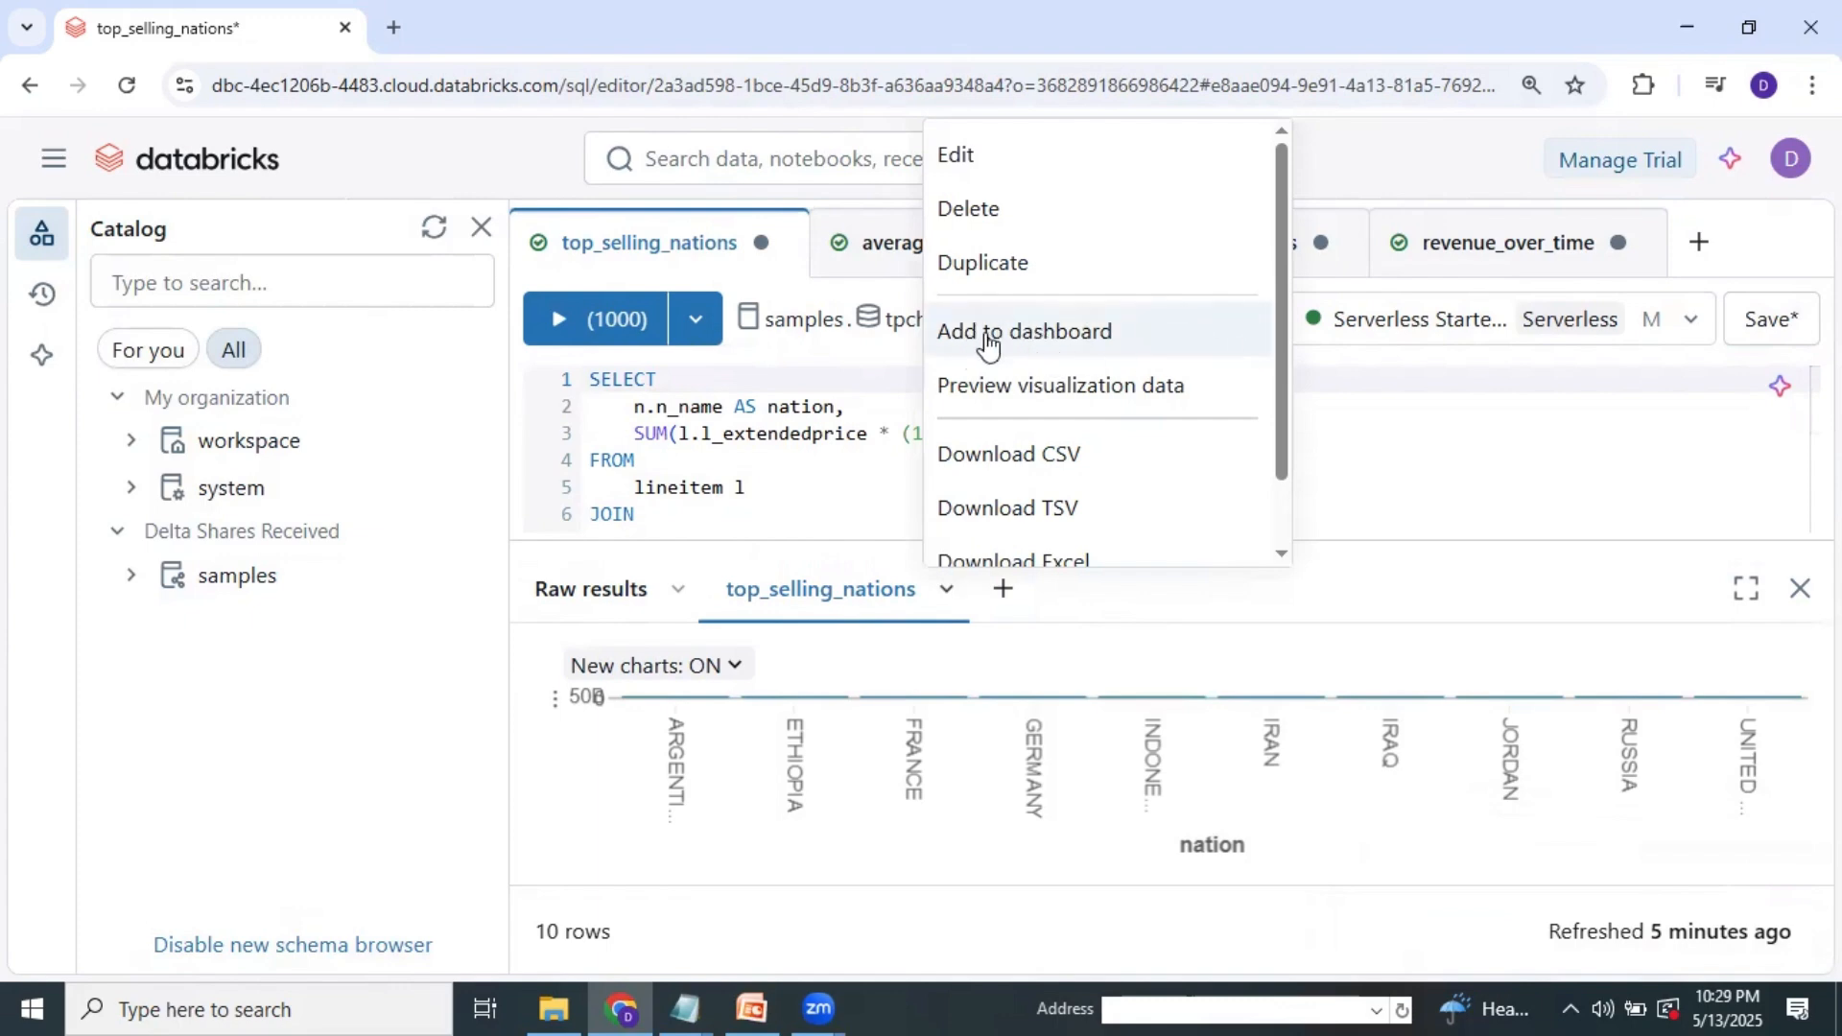
left_click(1037, 344)
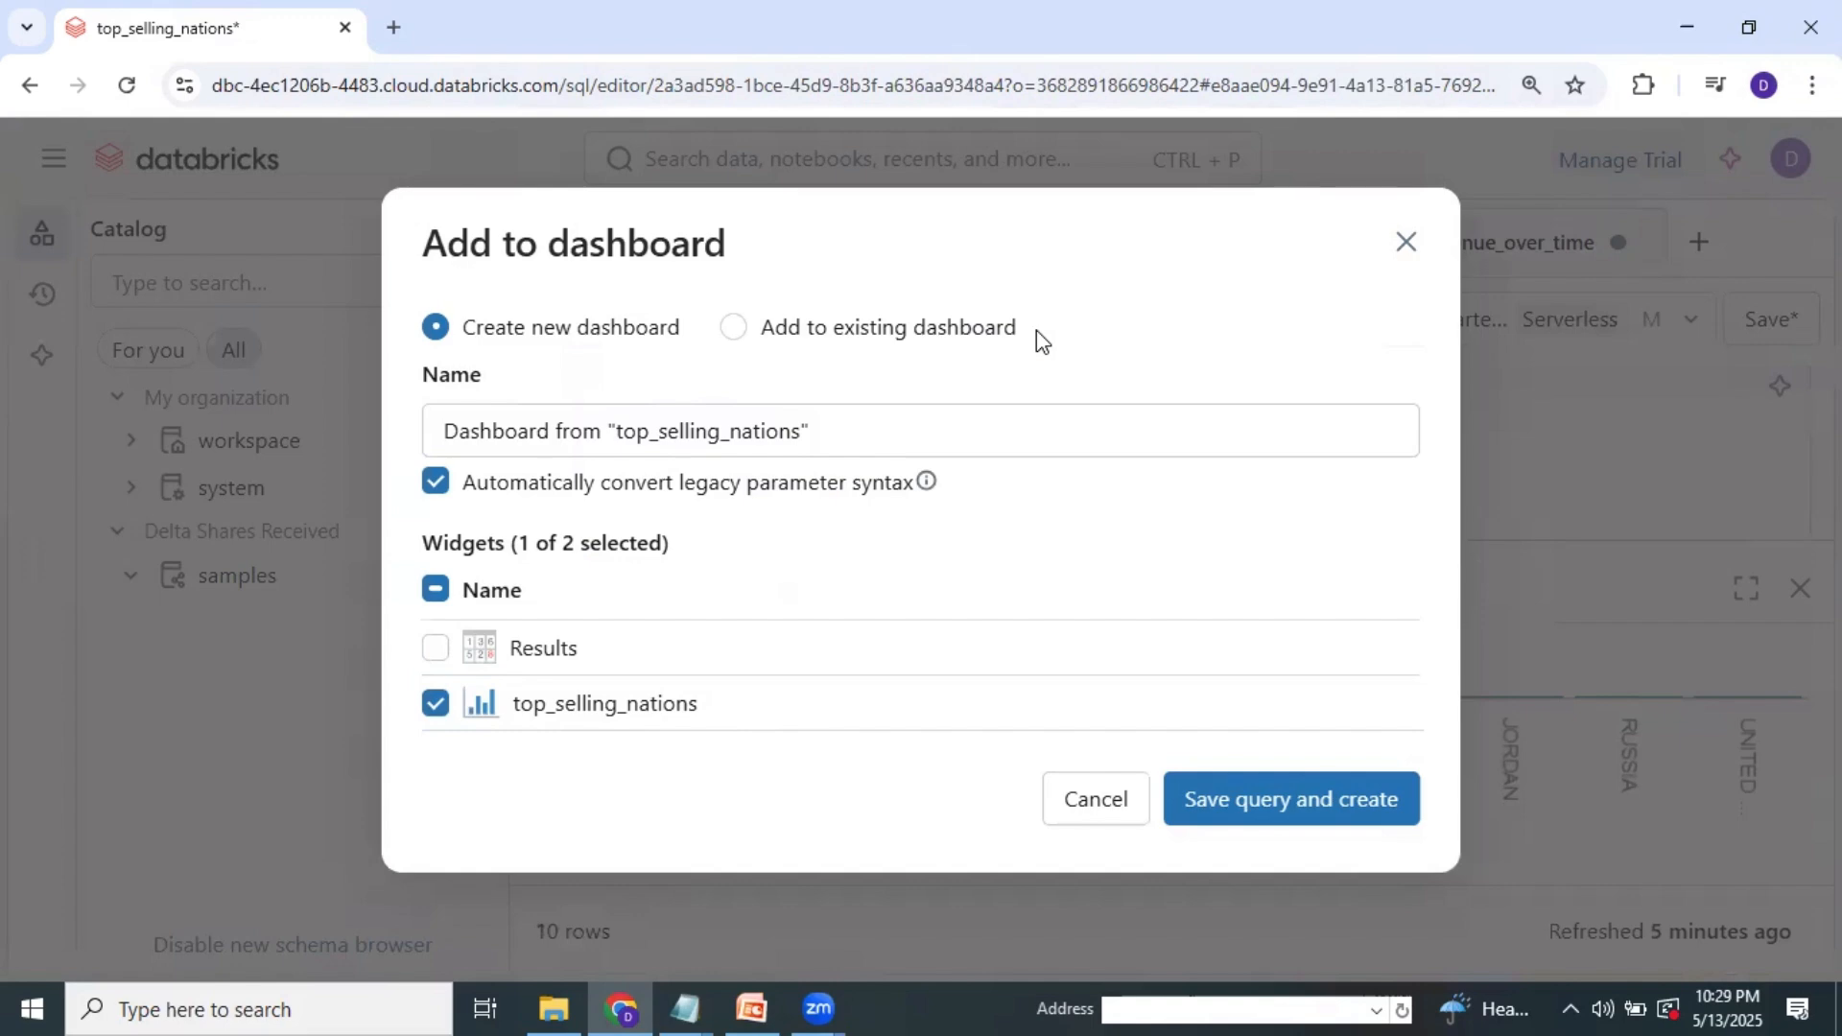
left_click(822, 430)
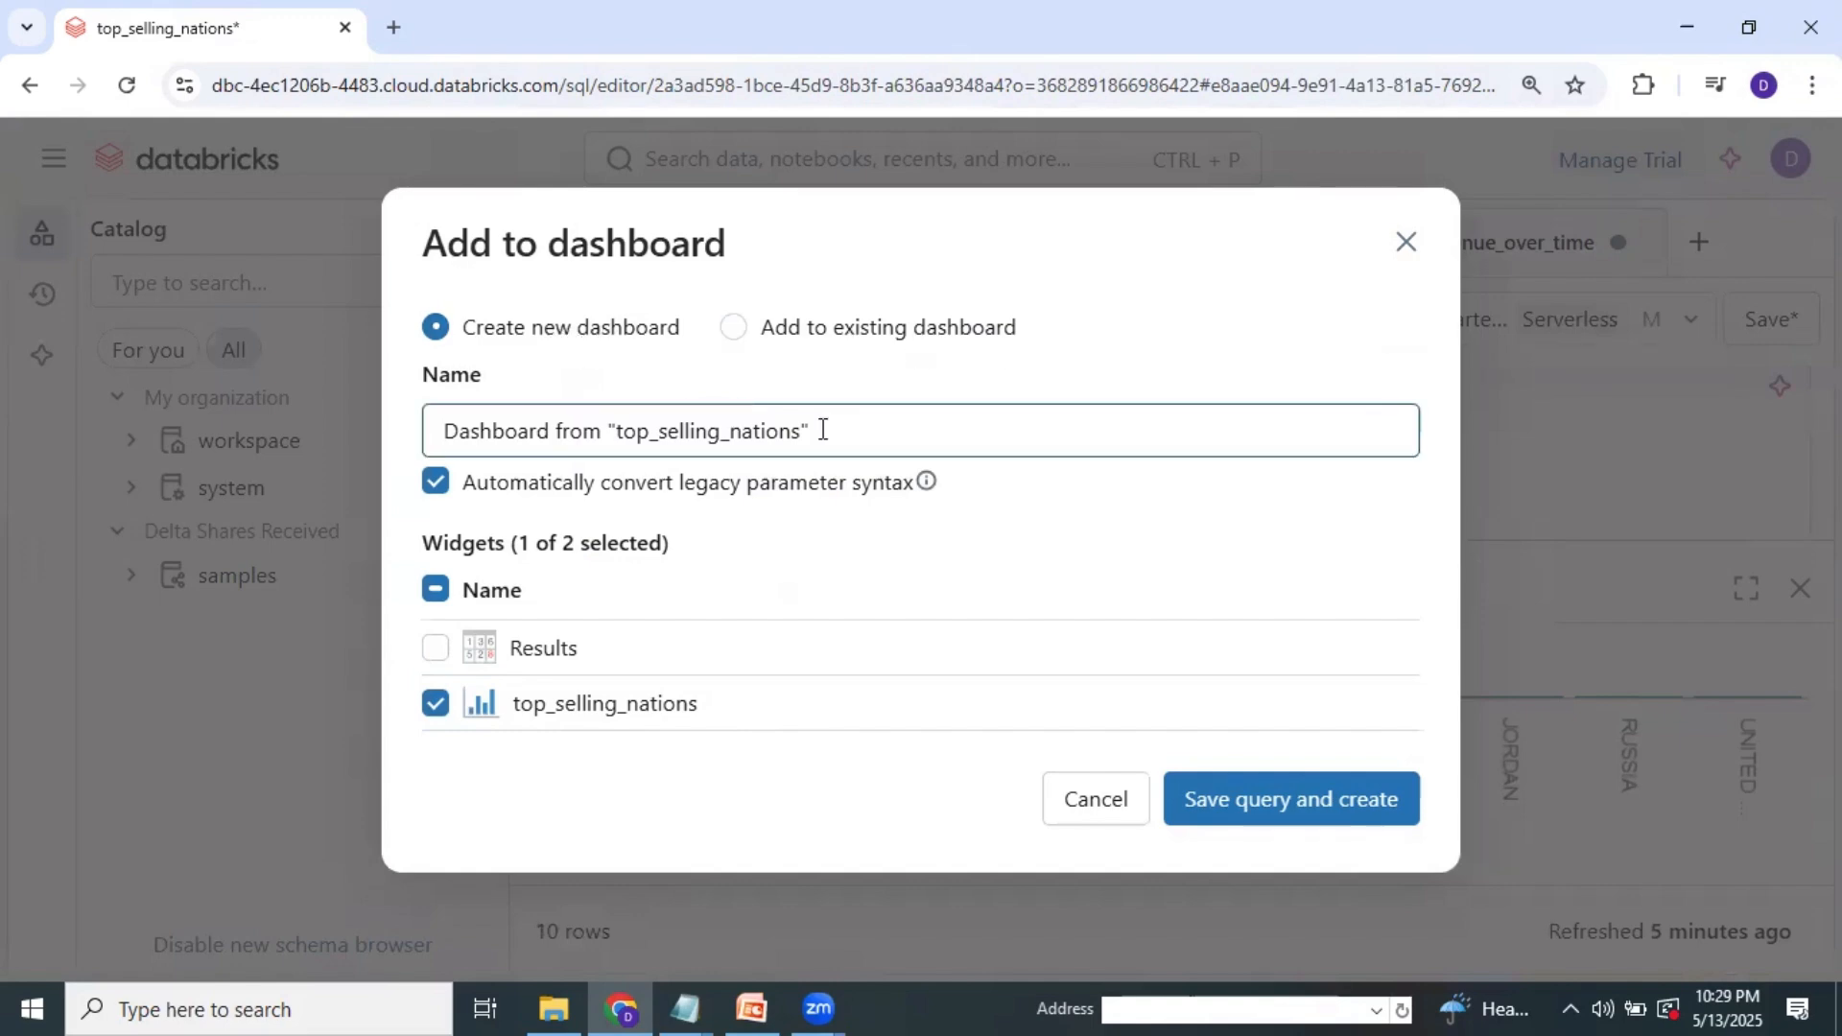
left_click_drag(833, 436, 413, 431)
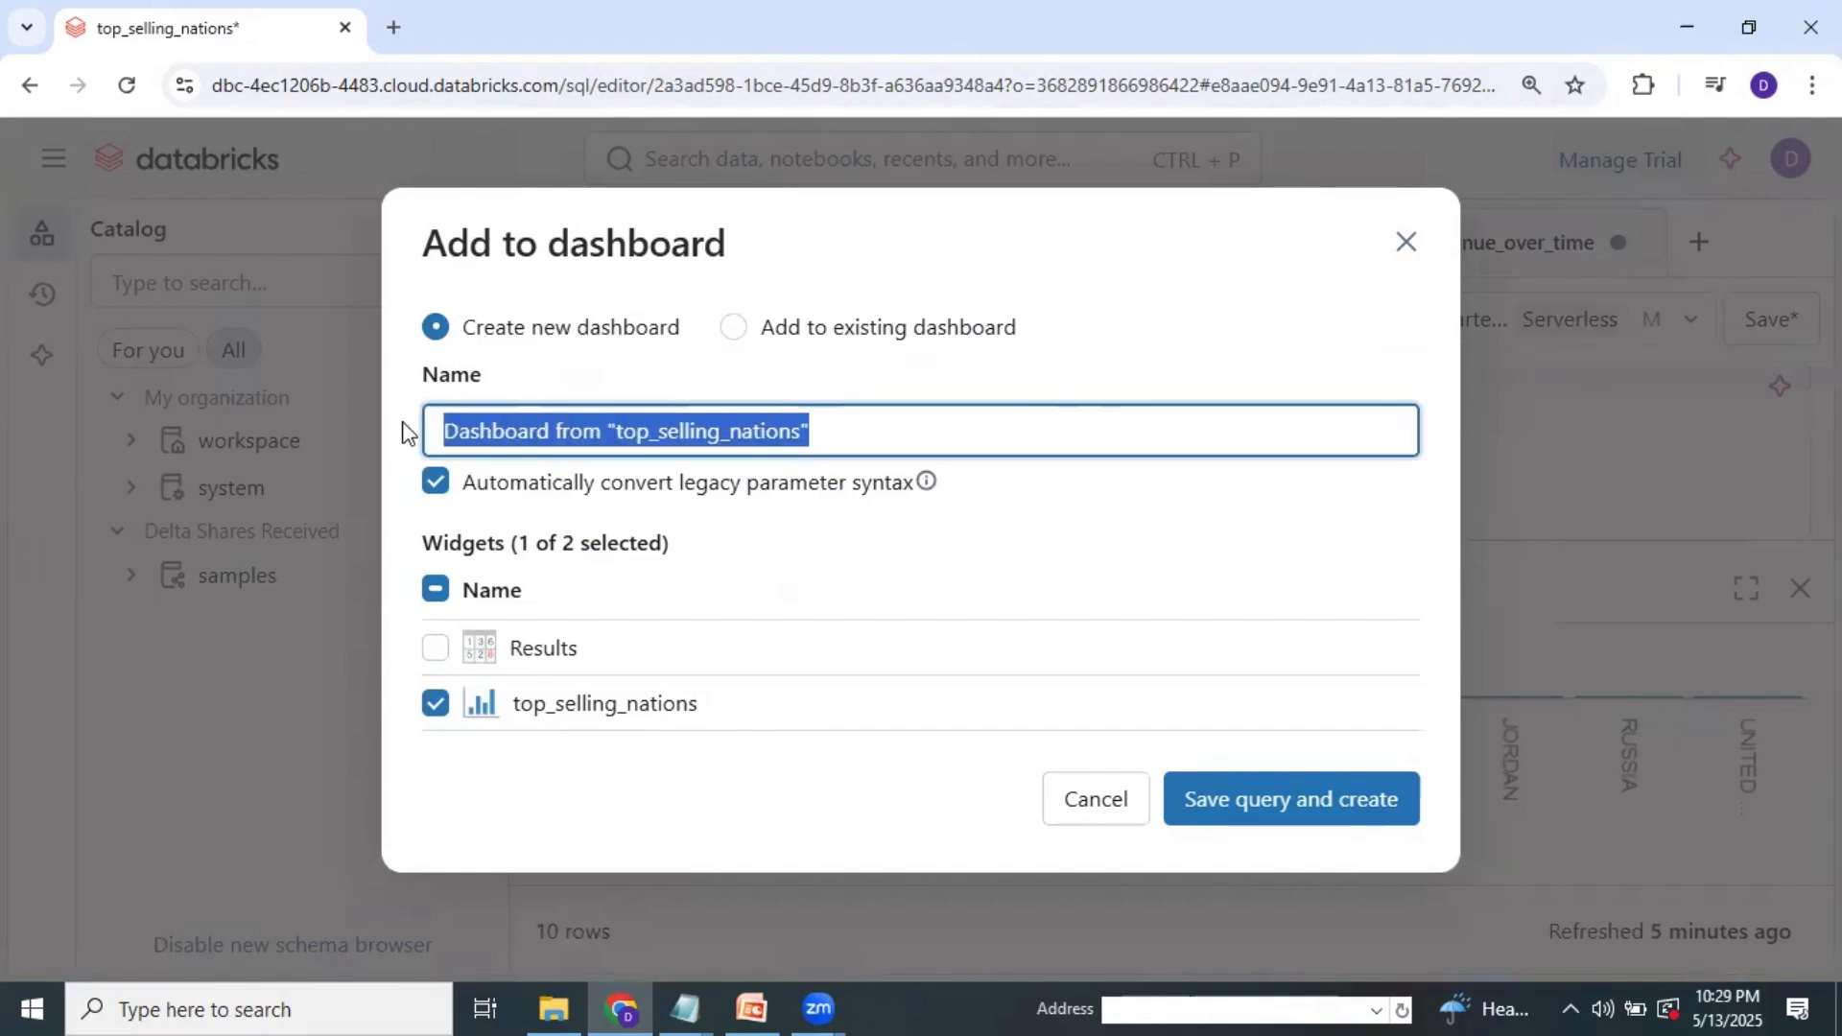
type("Sales")
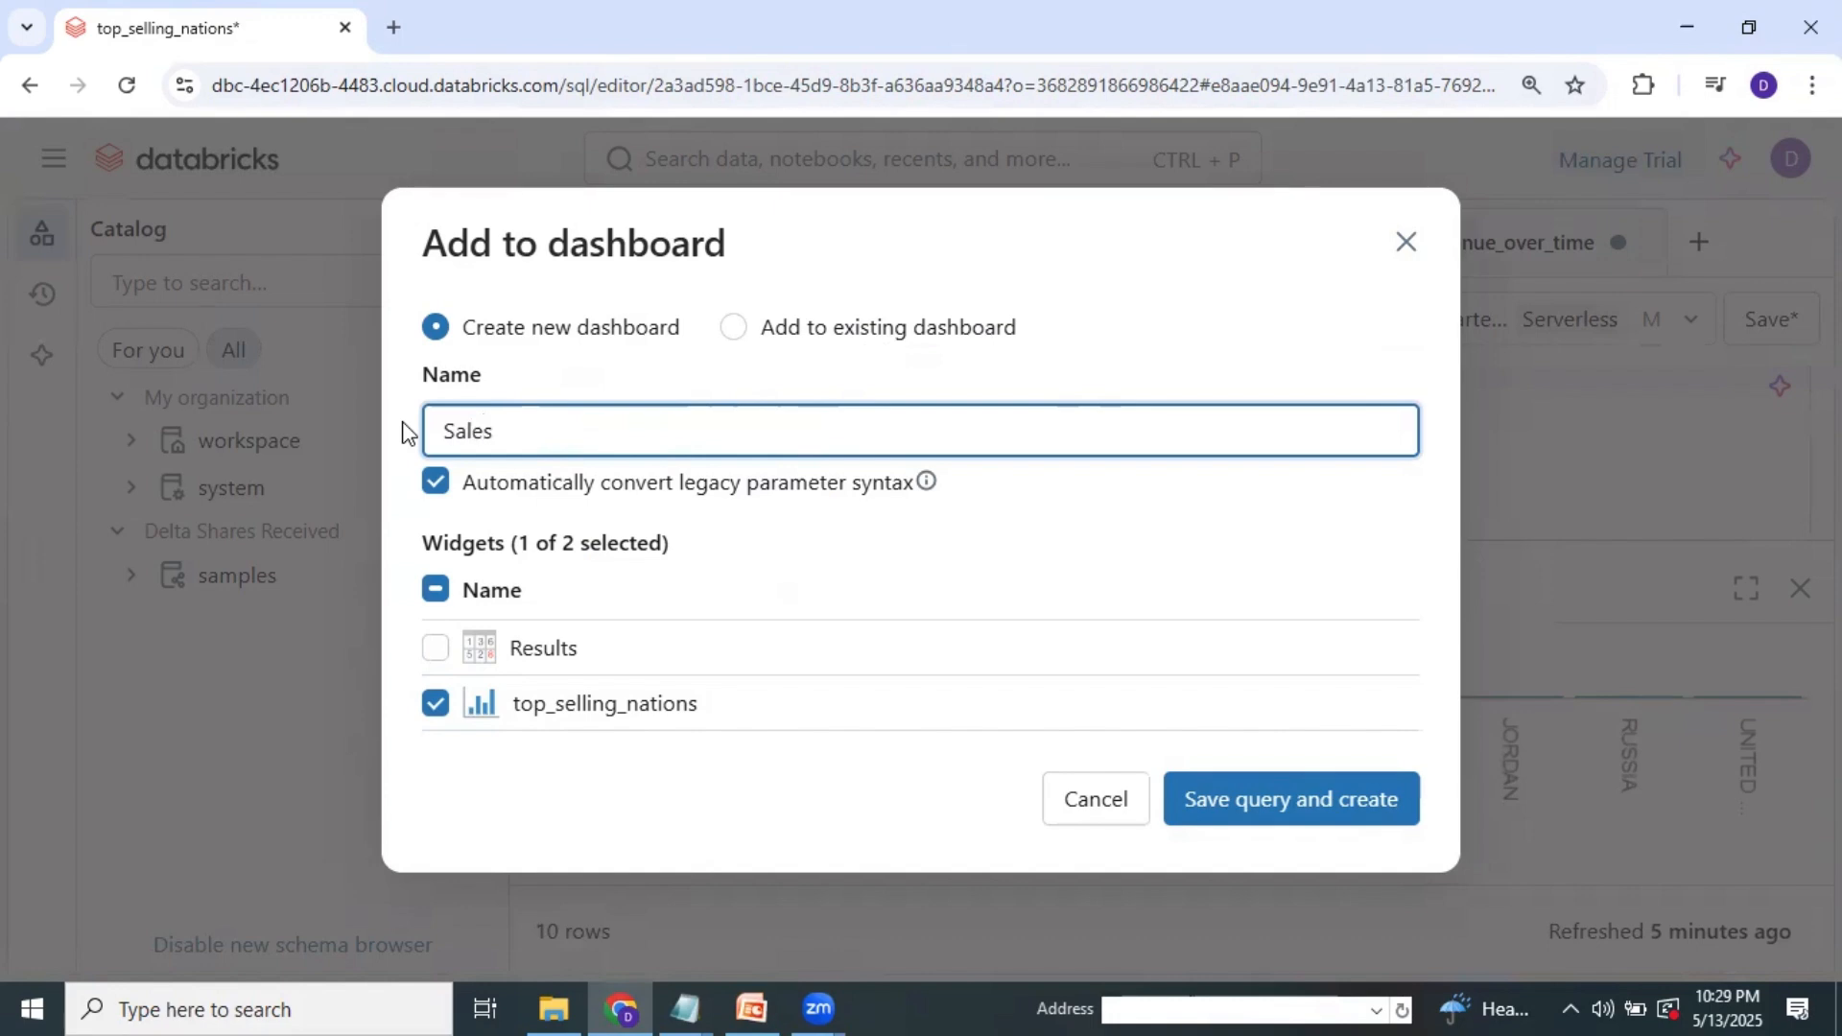
left_click(1340, 804)
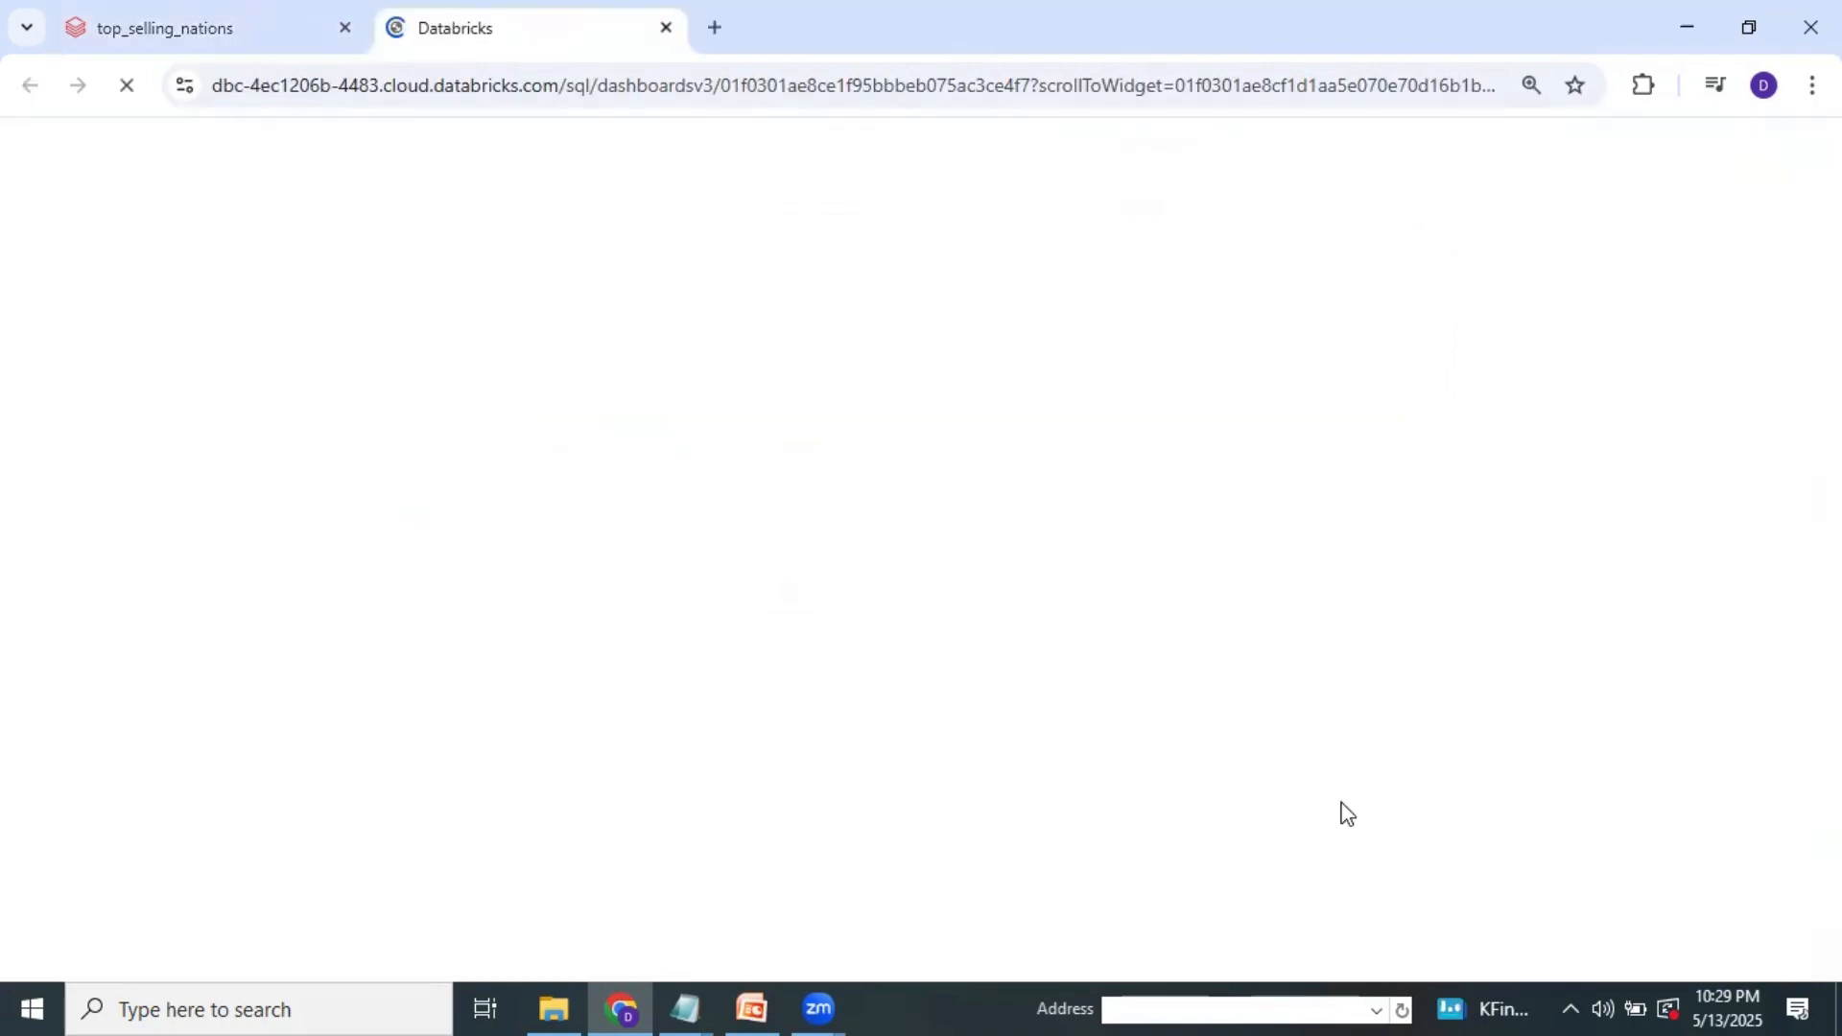
Save the average_order_value query and add its avg_order_value visualization to the existing Sales dashboard.
left_click(206, 25)
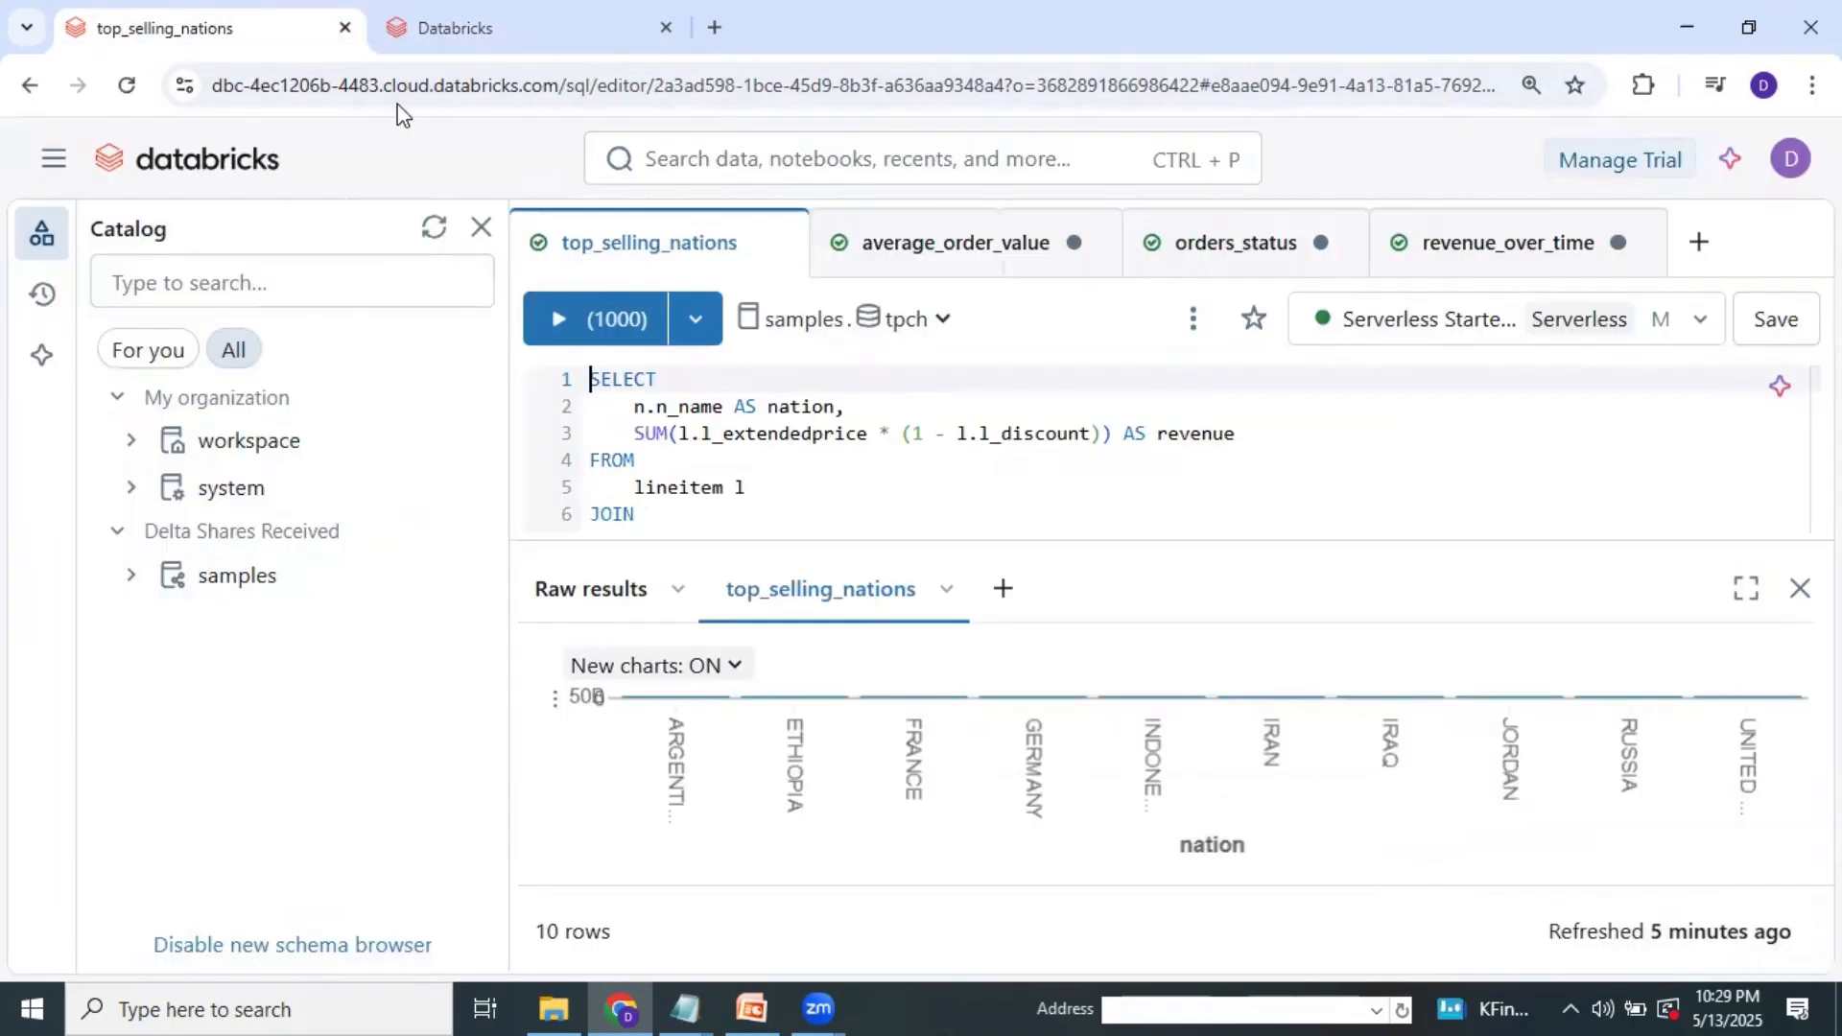
left_click(954, 236)
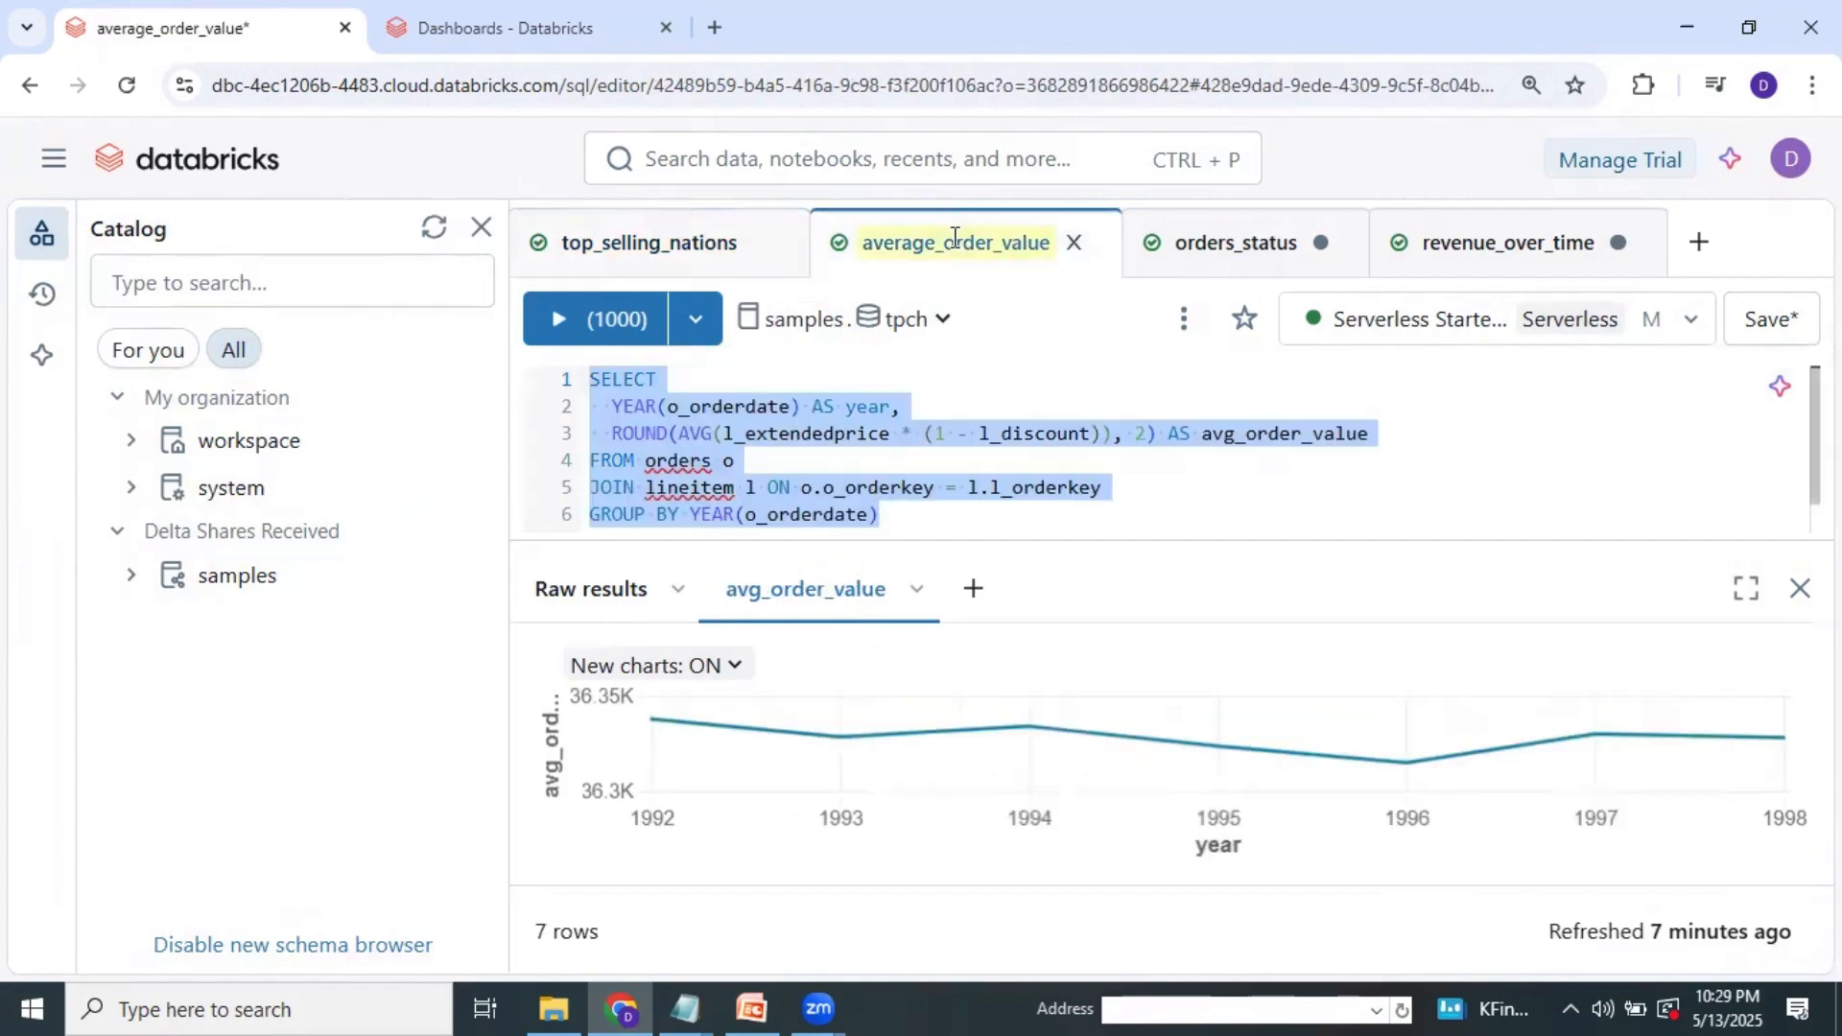
left_click(918, 591)
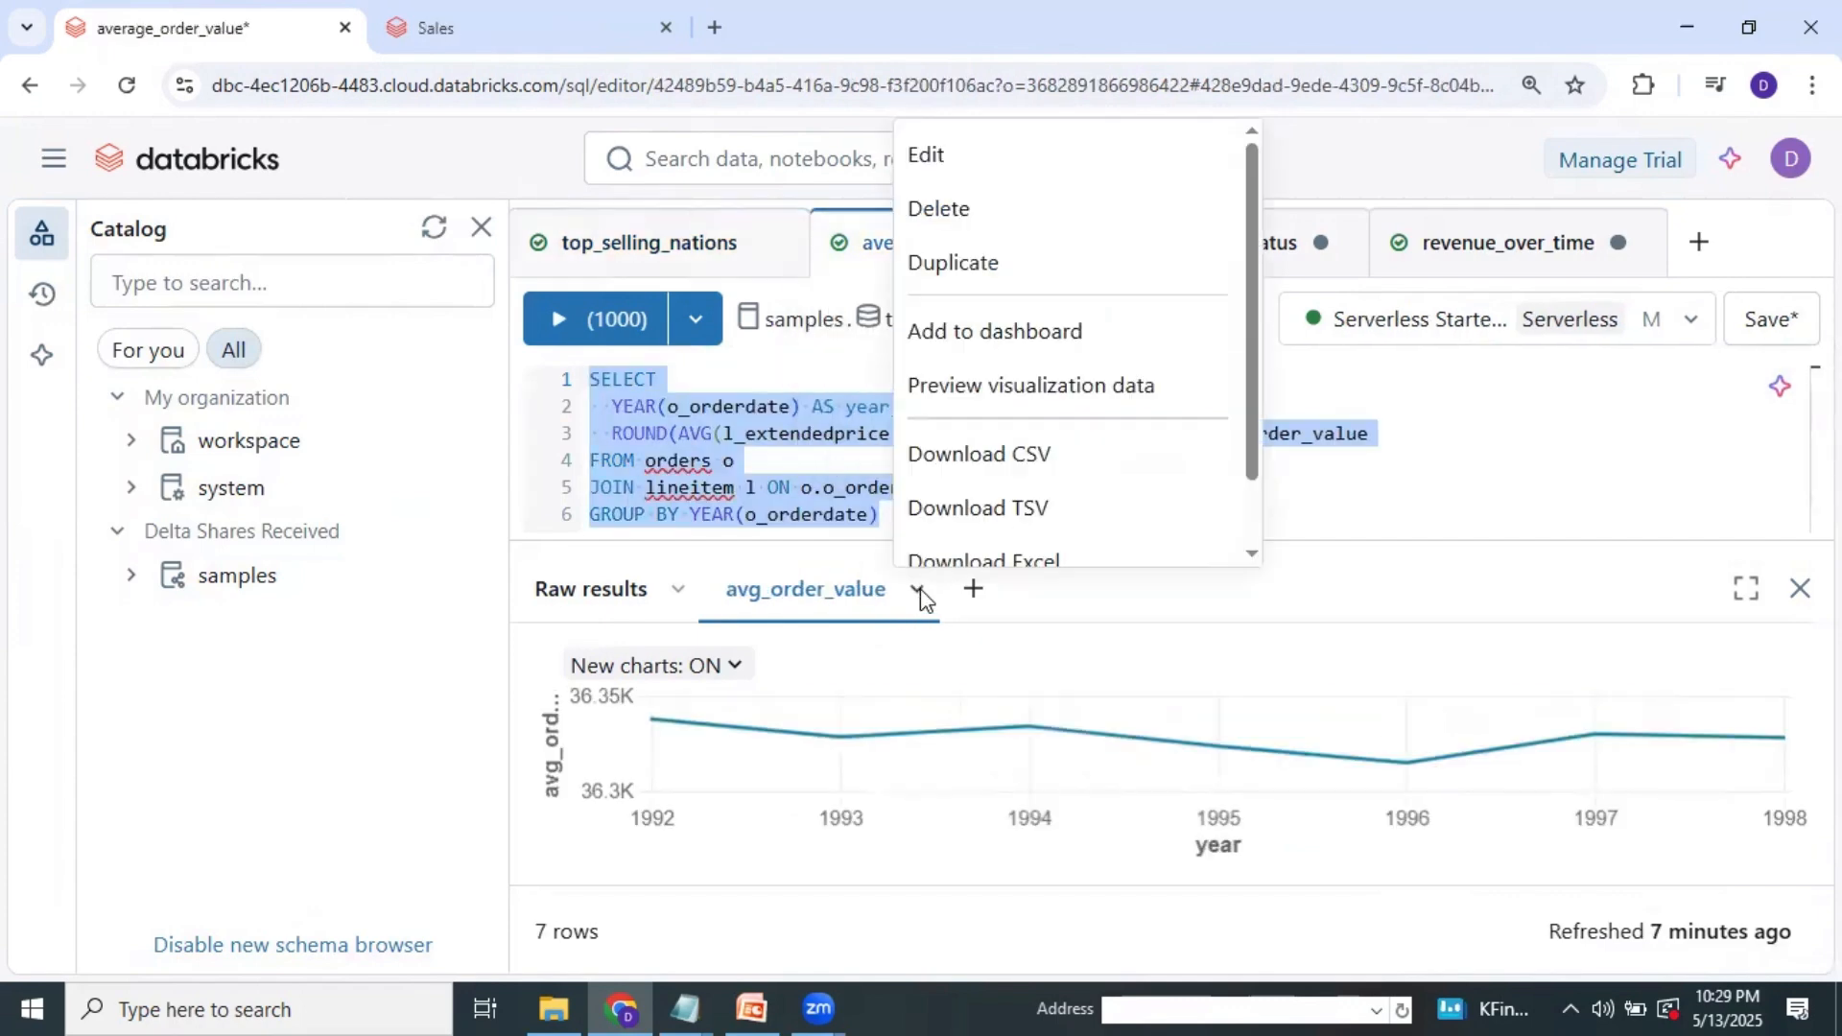
left_click(981, 333)
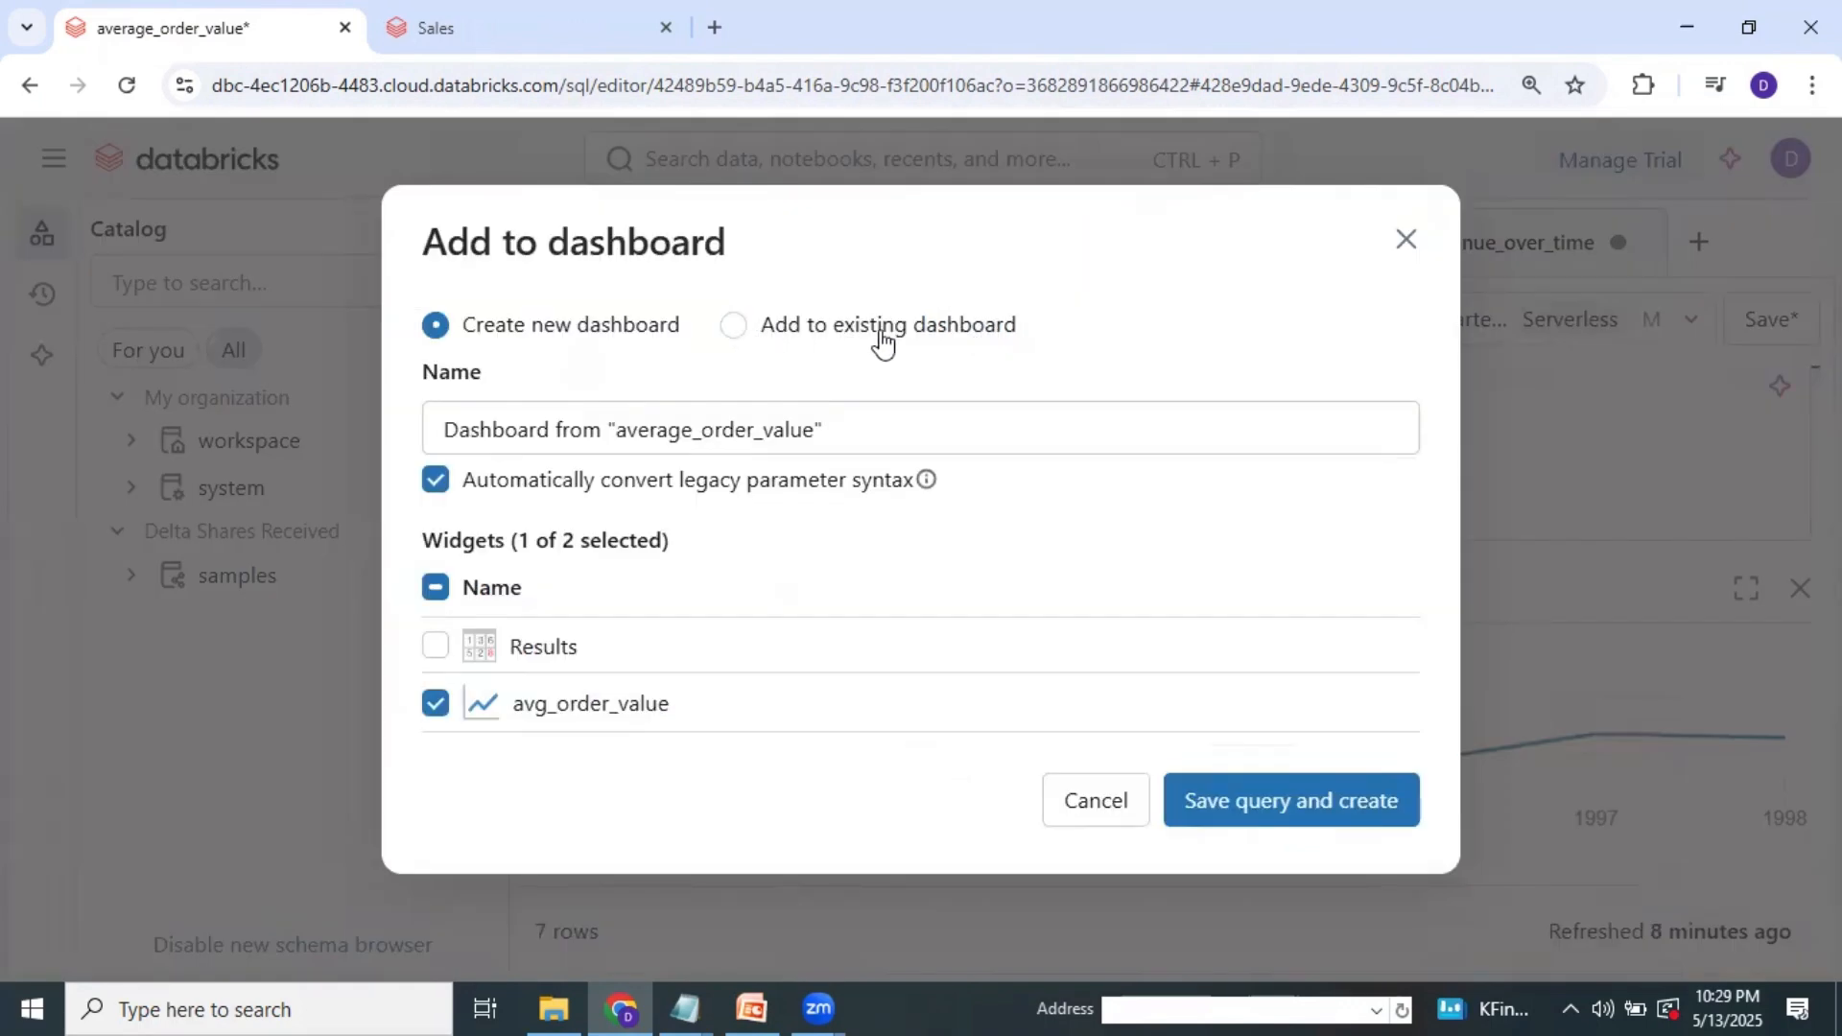
left_click(724, 337)
left_click(758, 429)
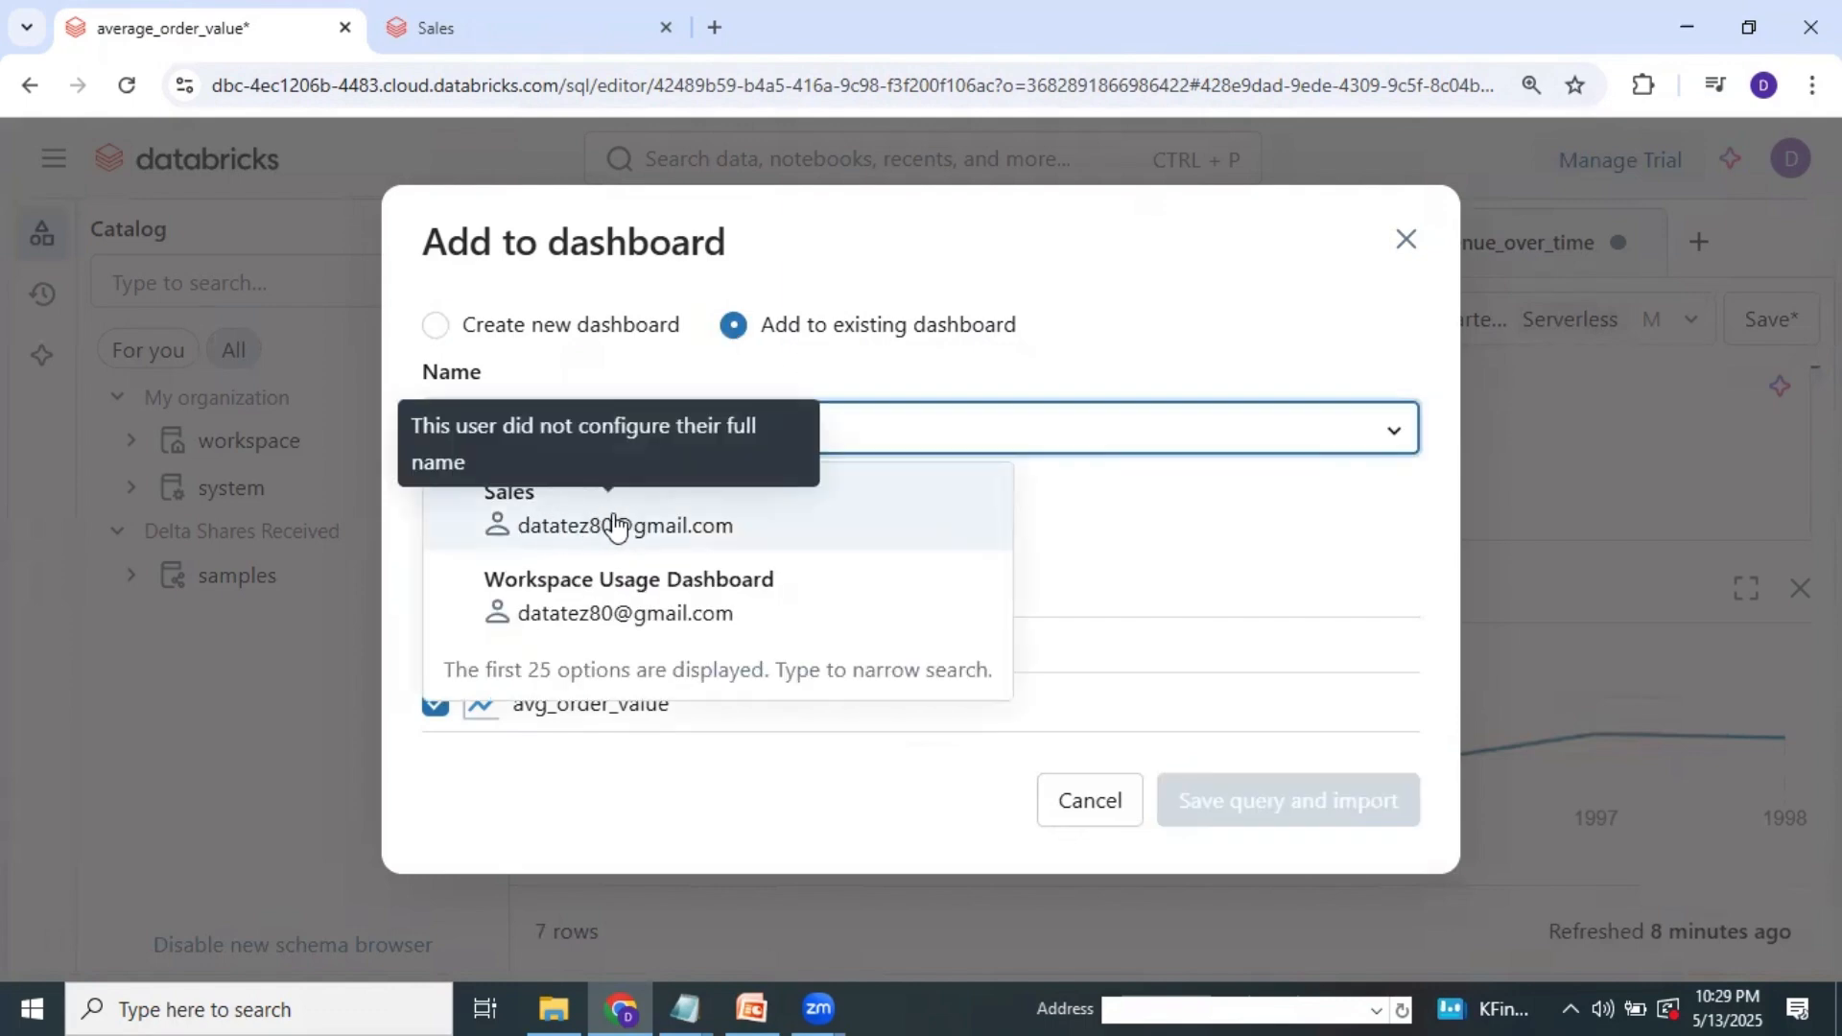
left_click(615, 527)
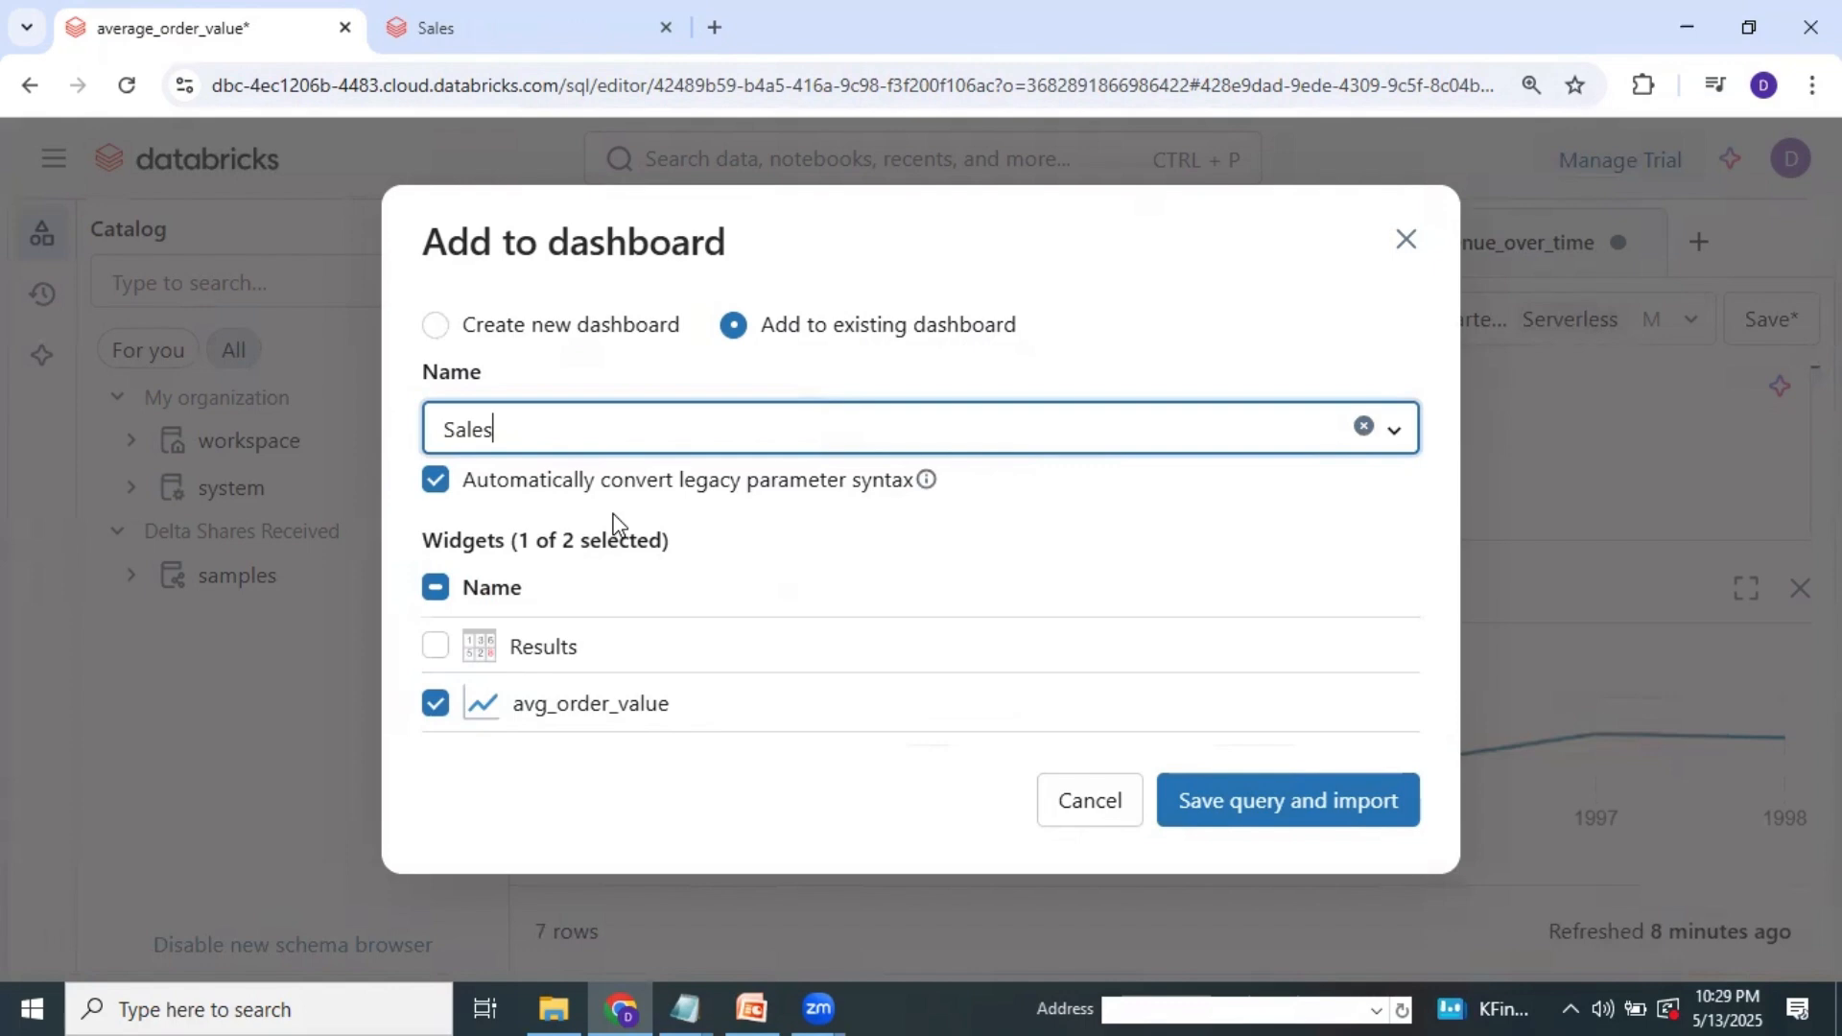
left_click(1238, 816)
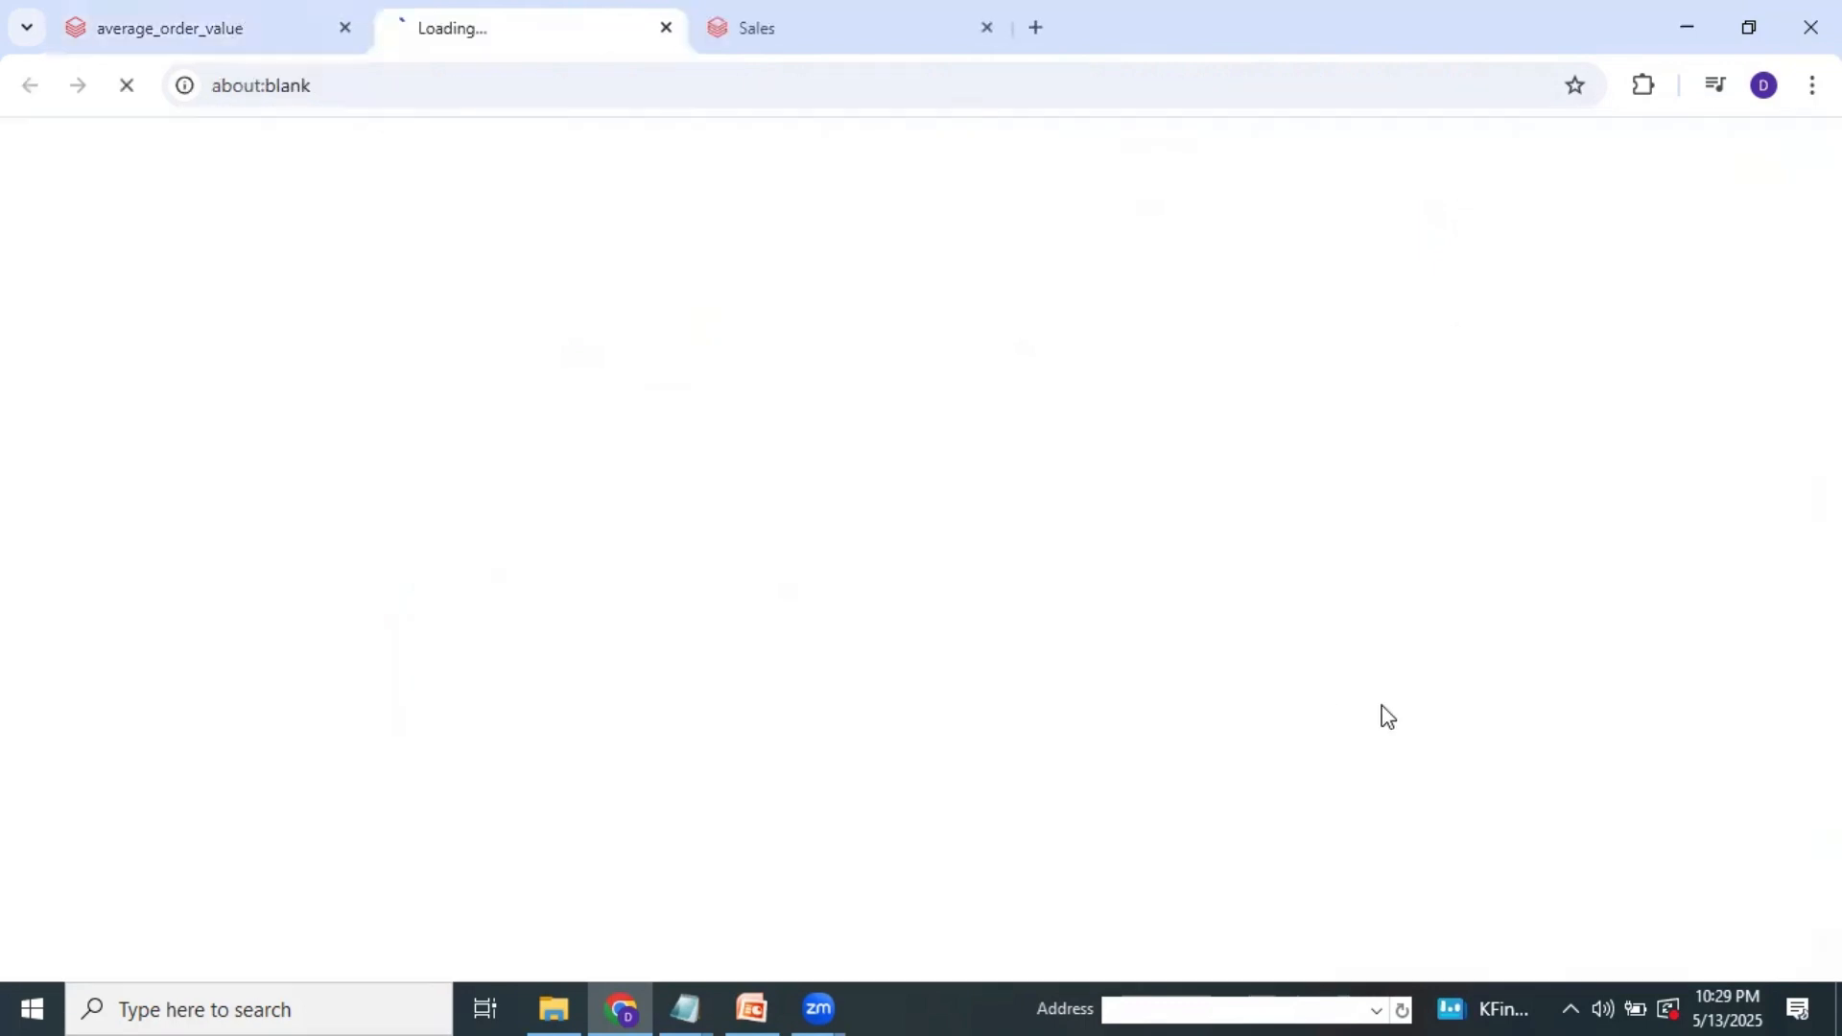
Add the order_status_dist visualization of the orders_status query to the existing Sales dashboard, saving the query in the personal user folder.
left_click(185, 30)
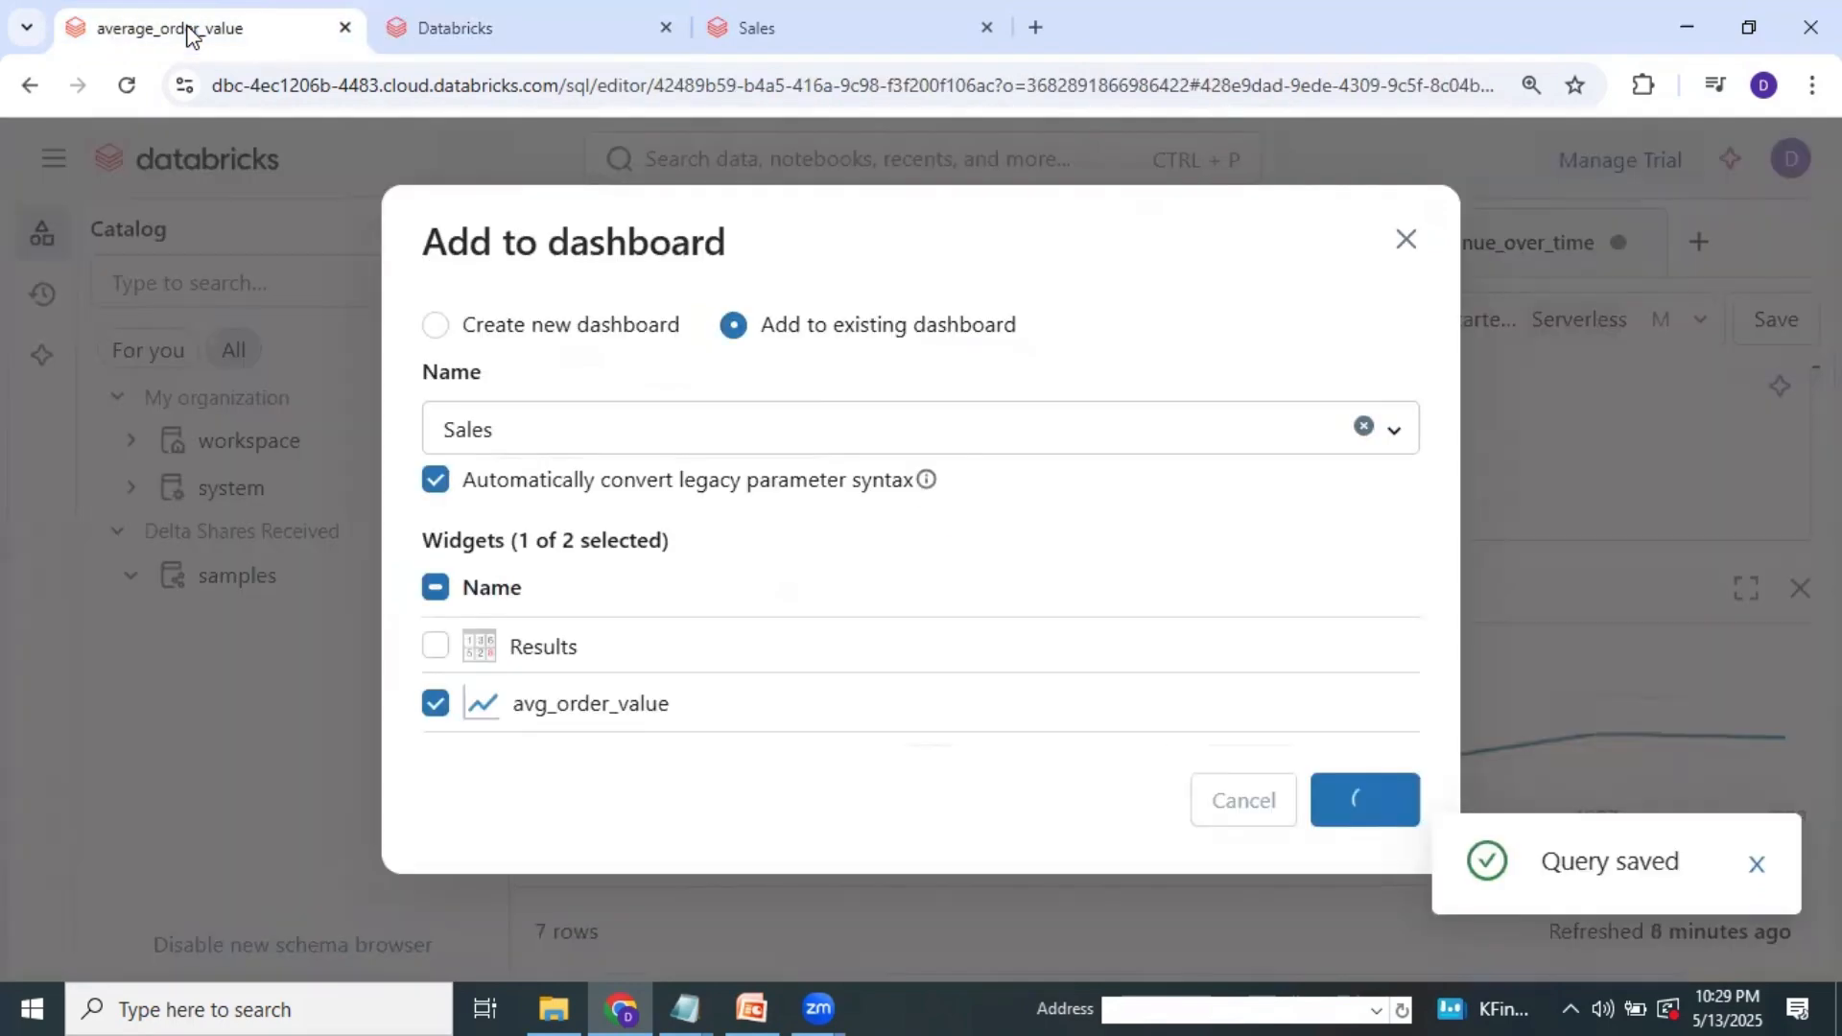
left_click(1244, 246)
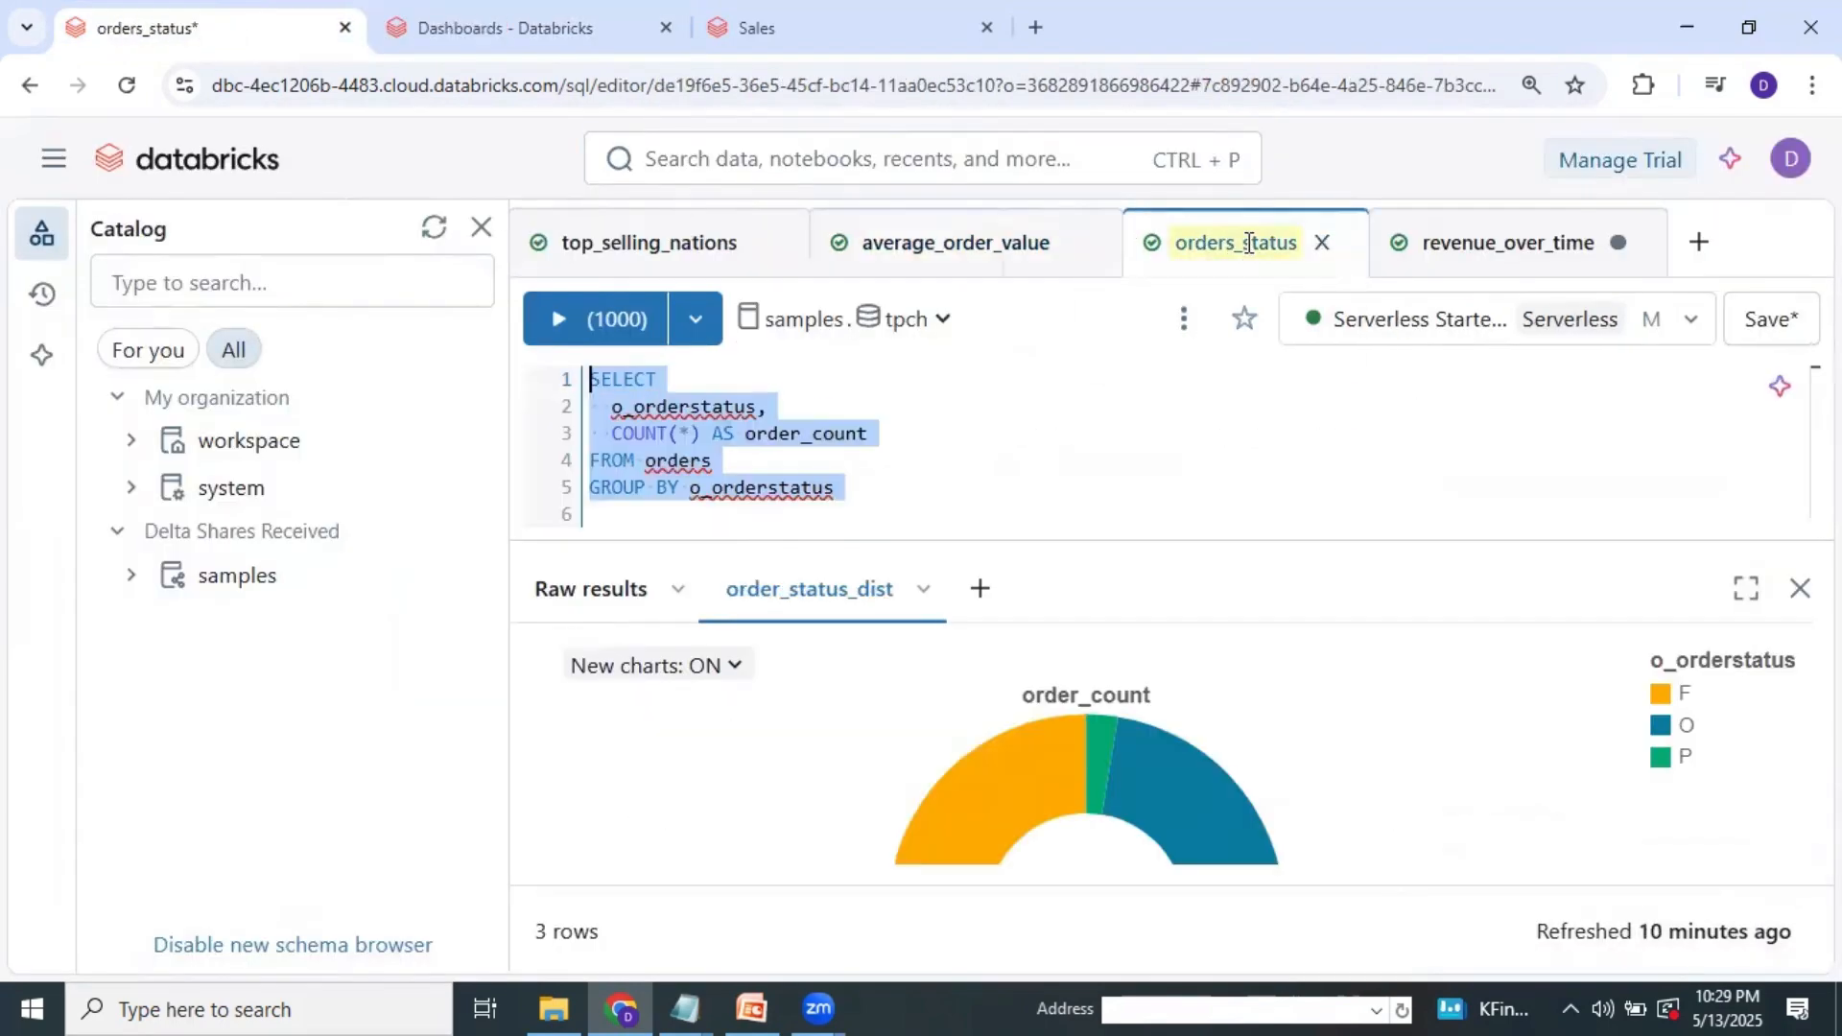
left_click(923, 588)
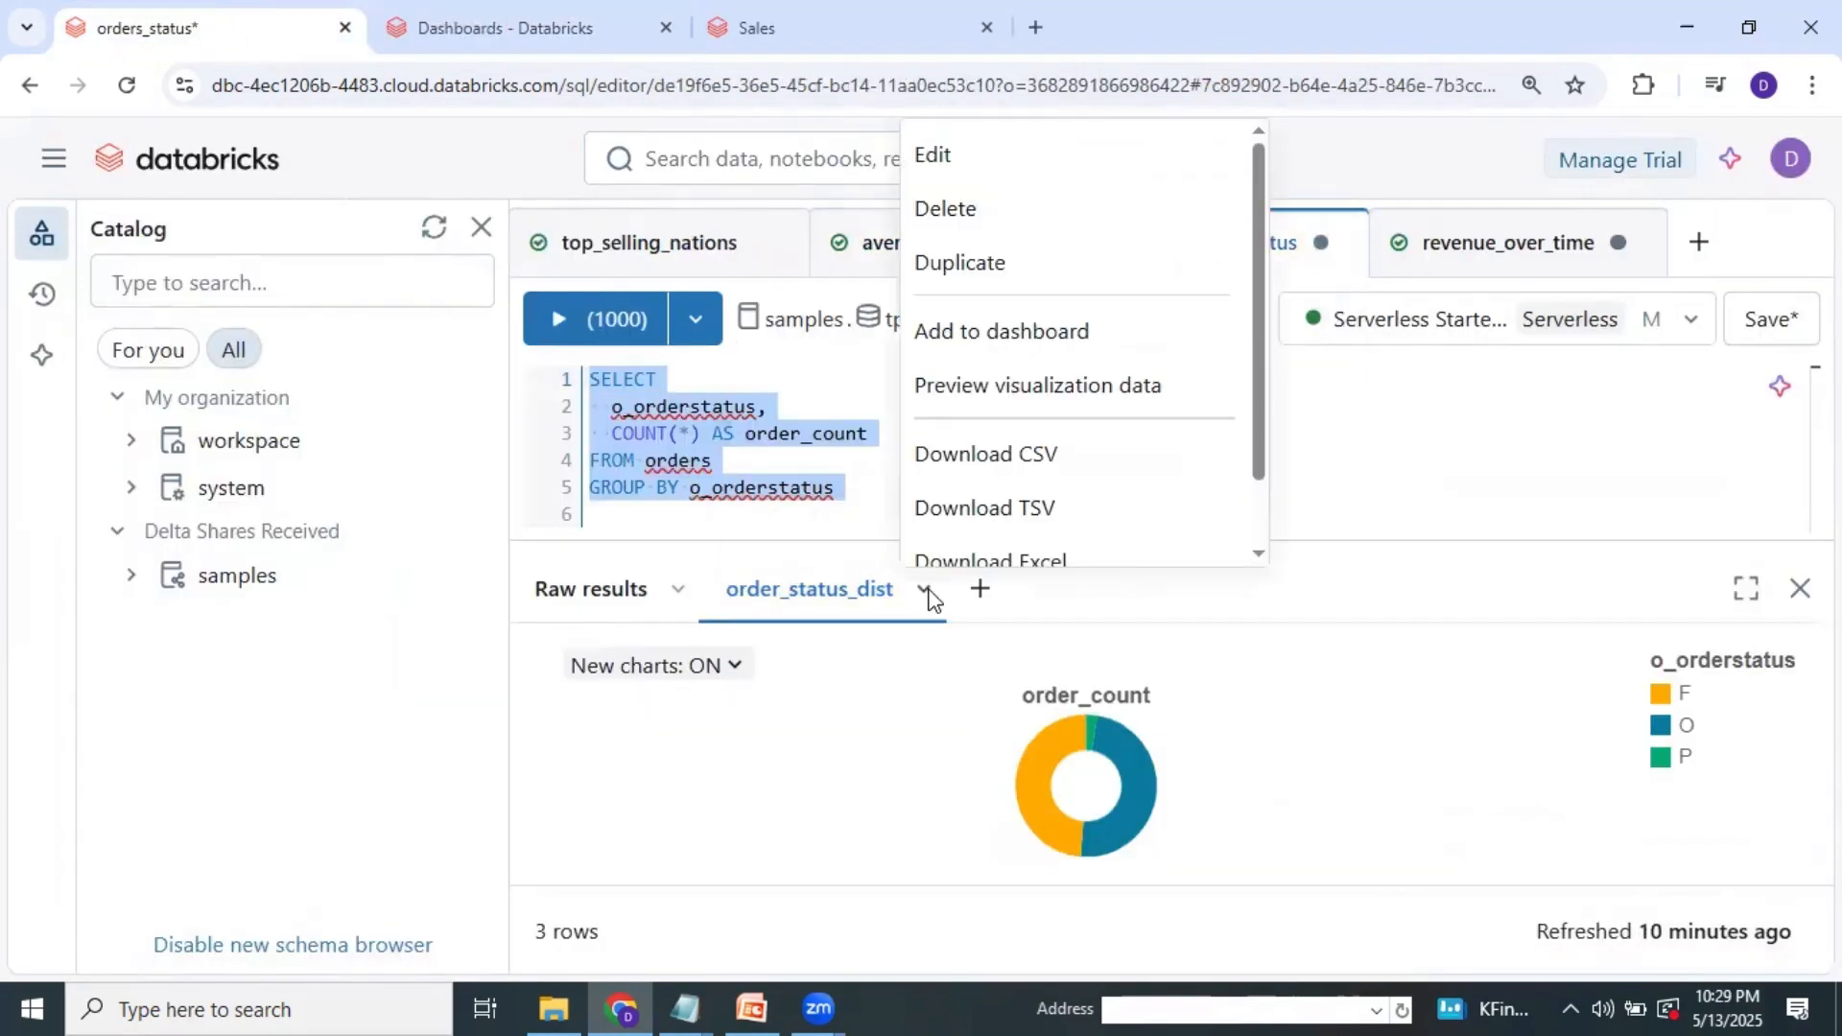
left_click(991, 309)
left_click(735, 334)
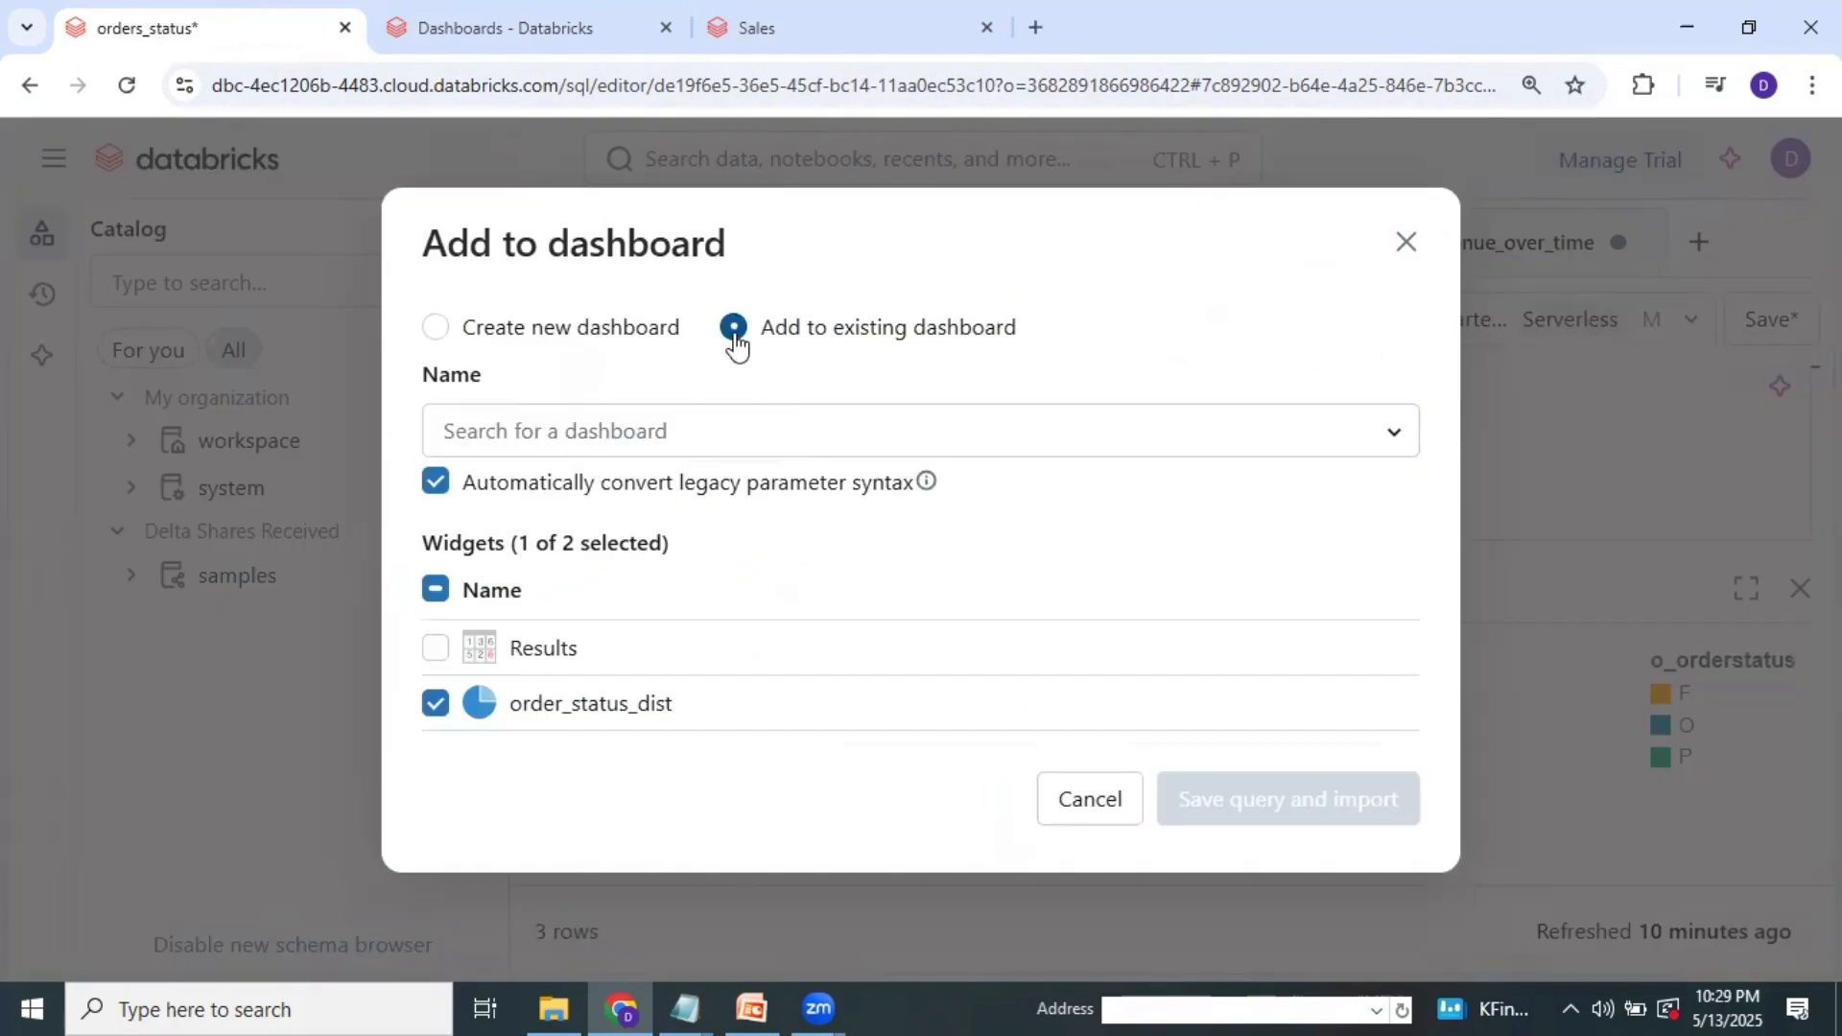
left_click(642, 434)
left_click(510, 517)
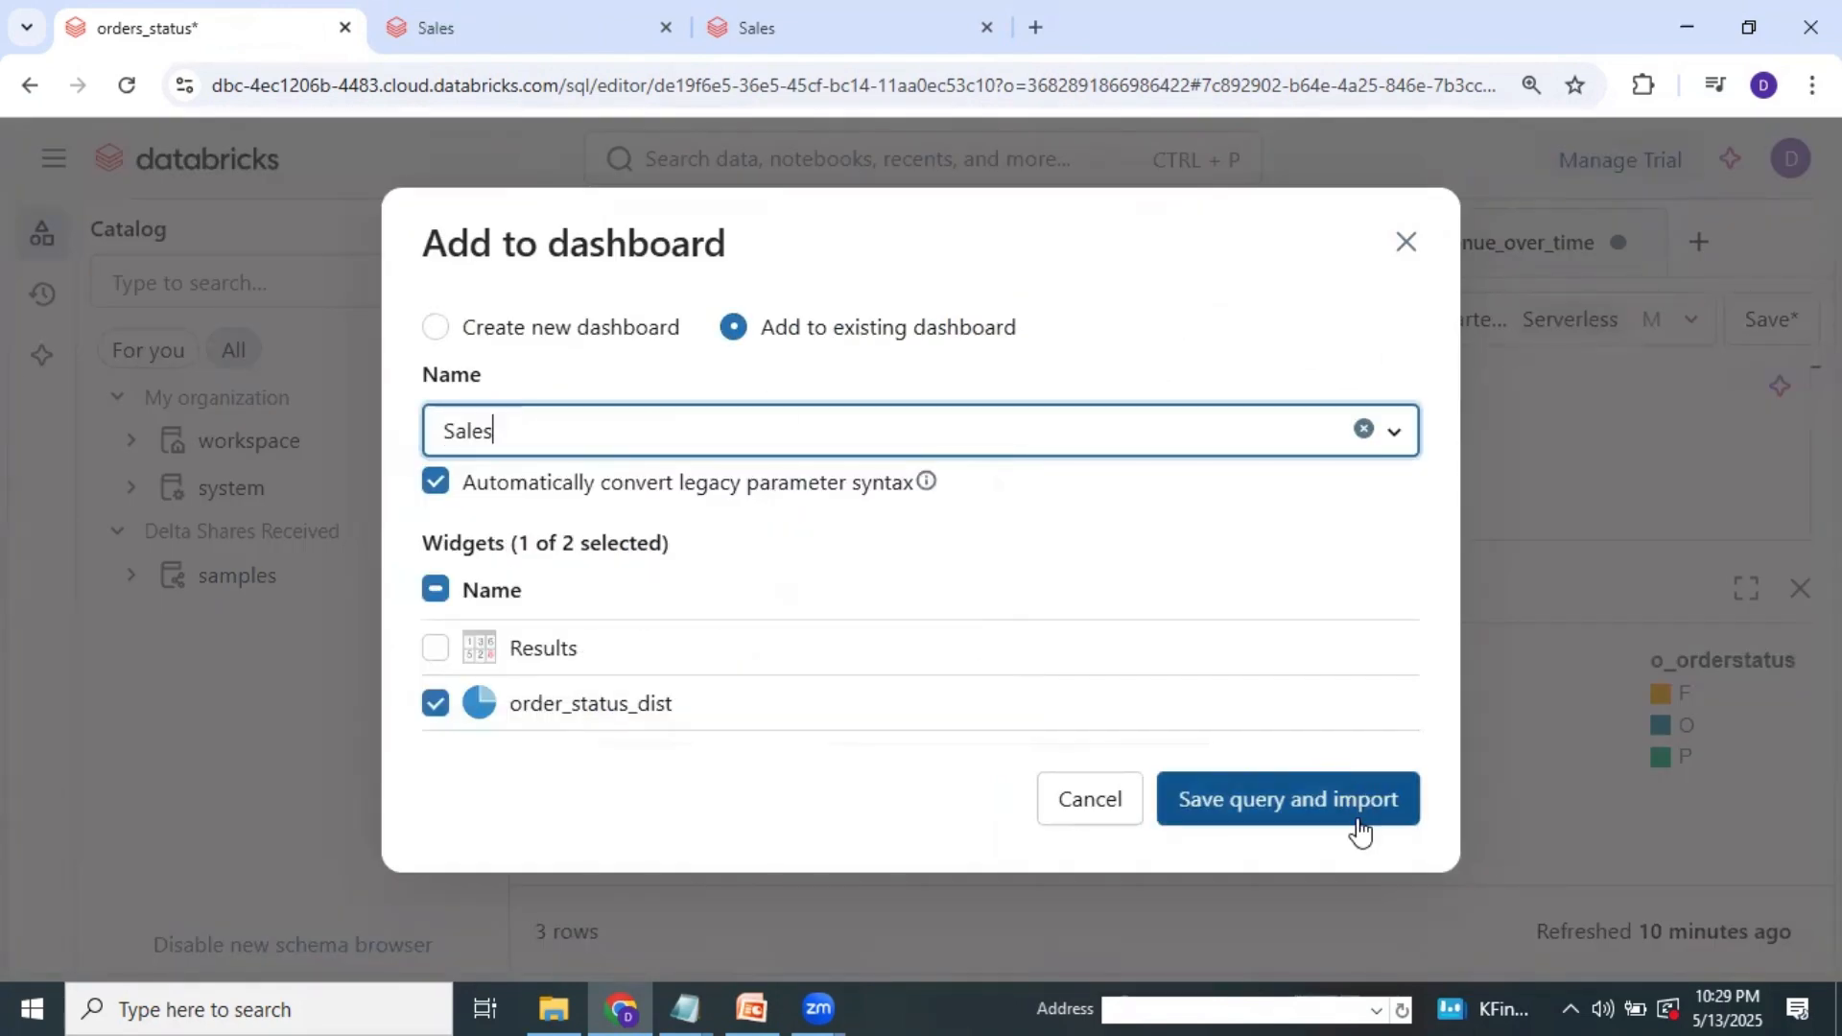
left_click(1327, 810)
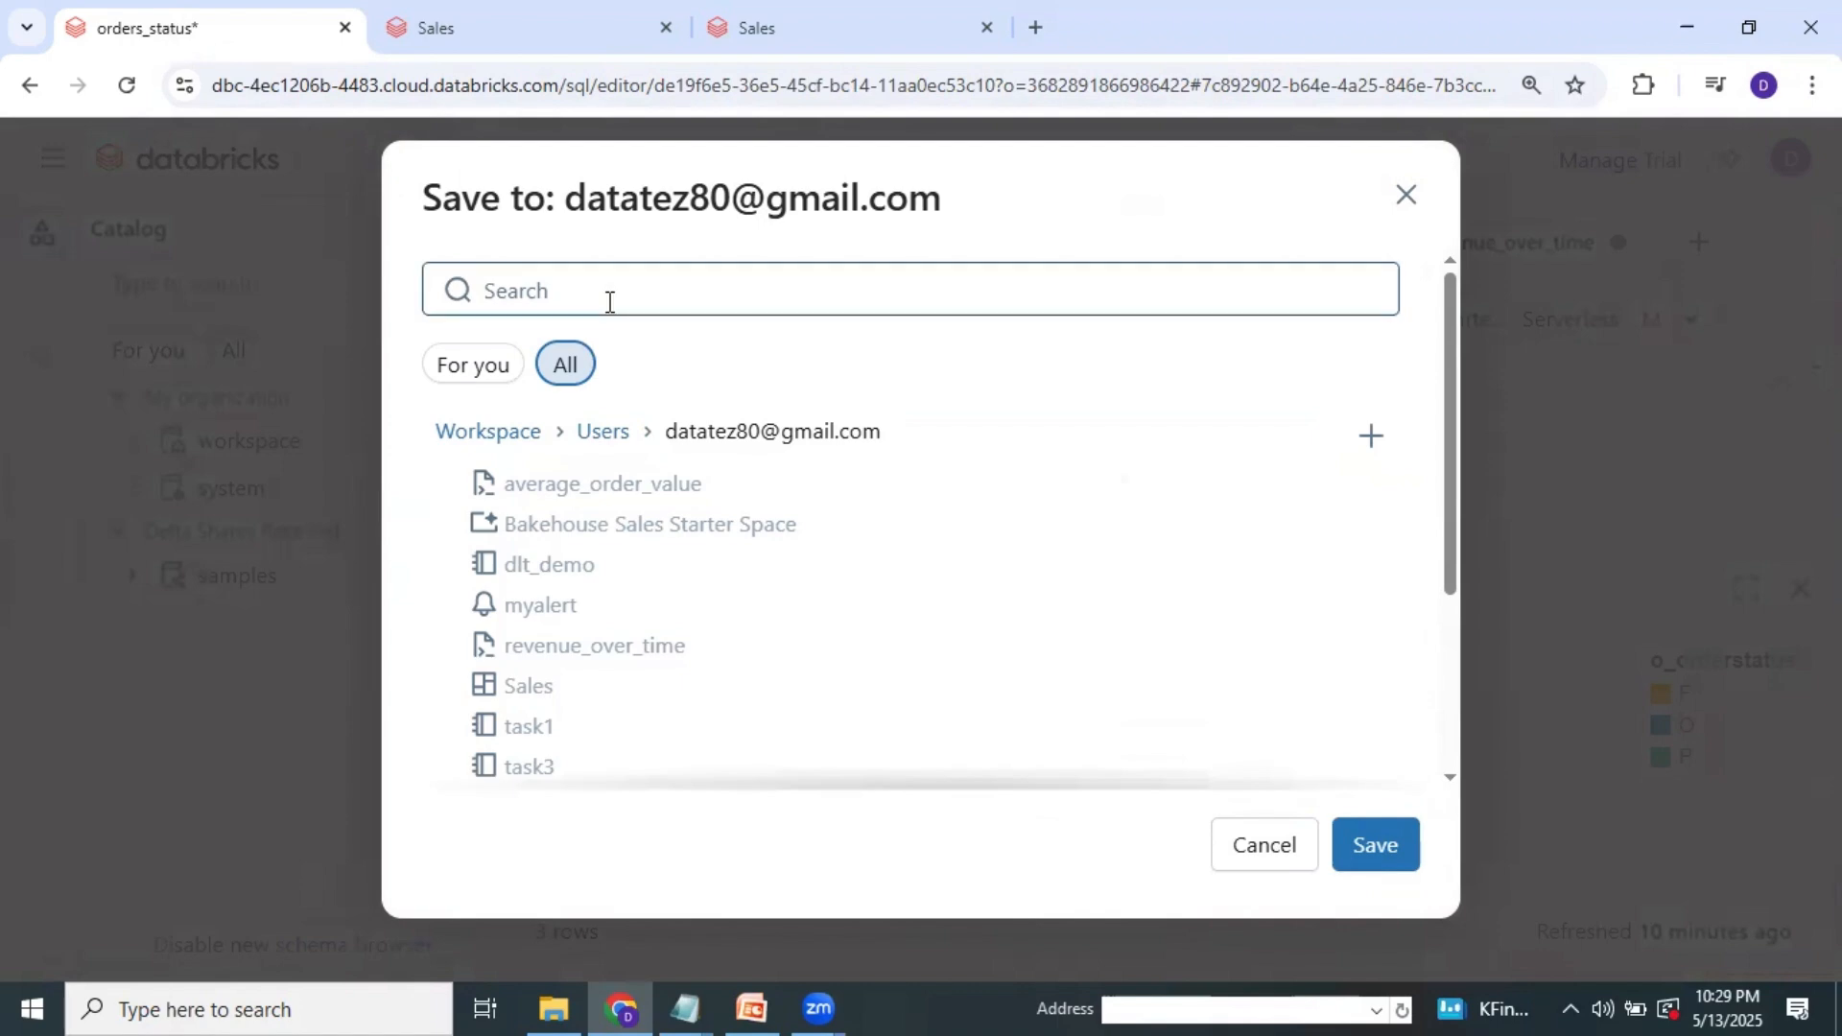
left_click(1375, 844)
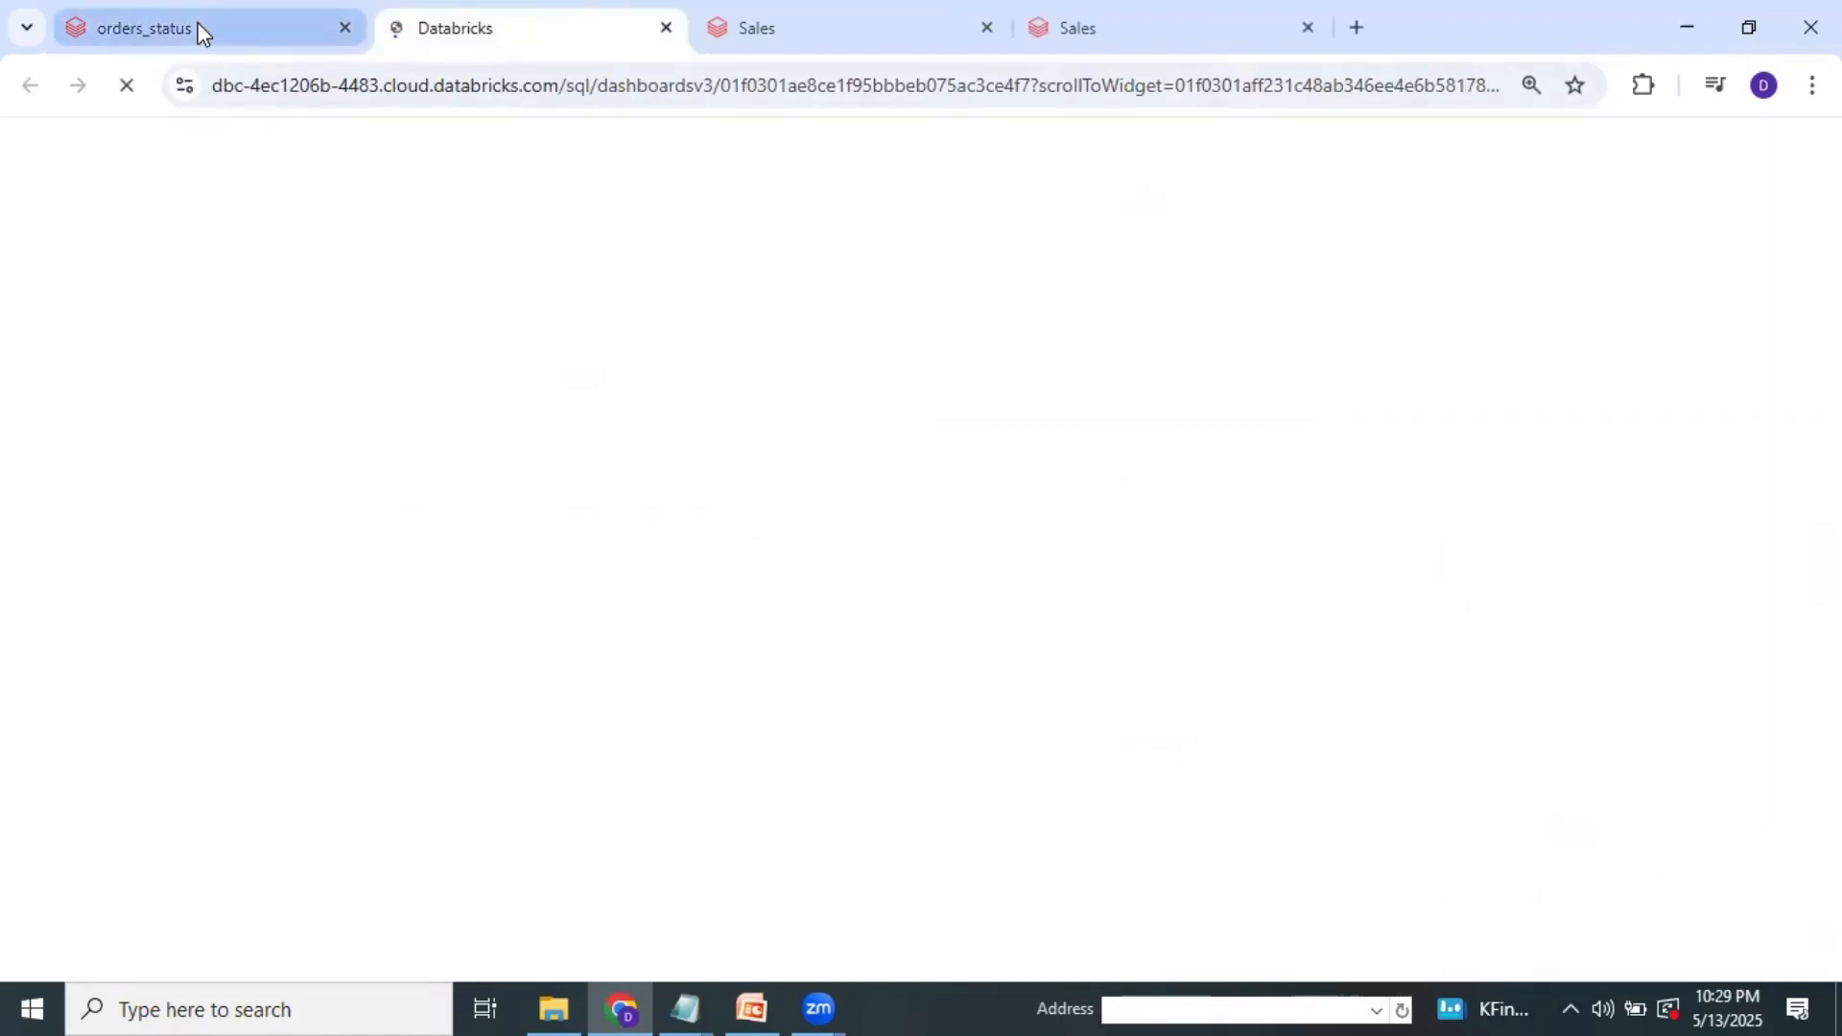
Save the revenue_over_time query and add its revenue_over_time visualization to the existing Sales dashboard.
left_click(197, 21)
left_click(1512, 253)
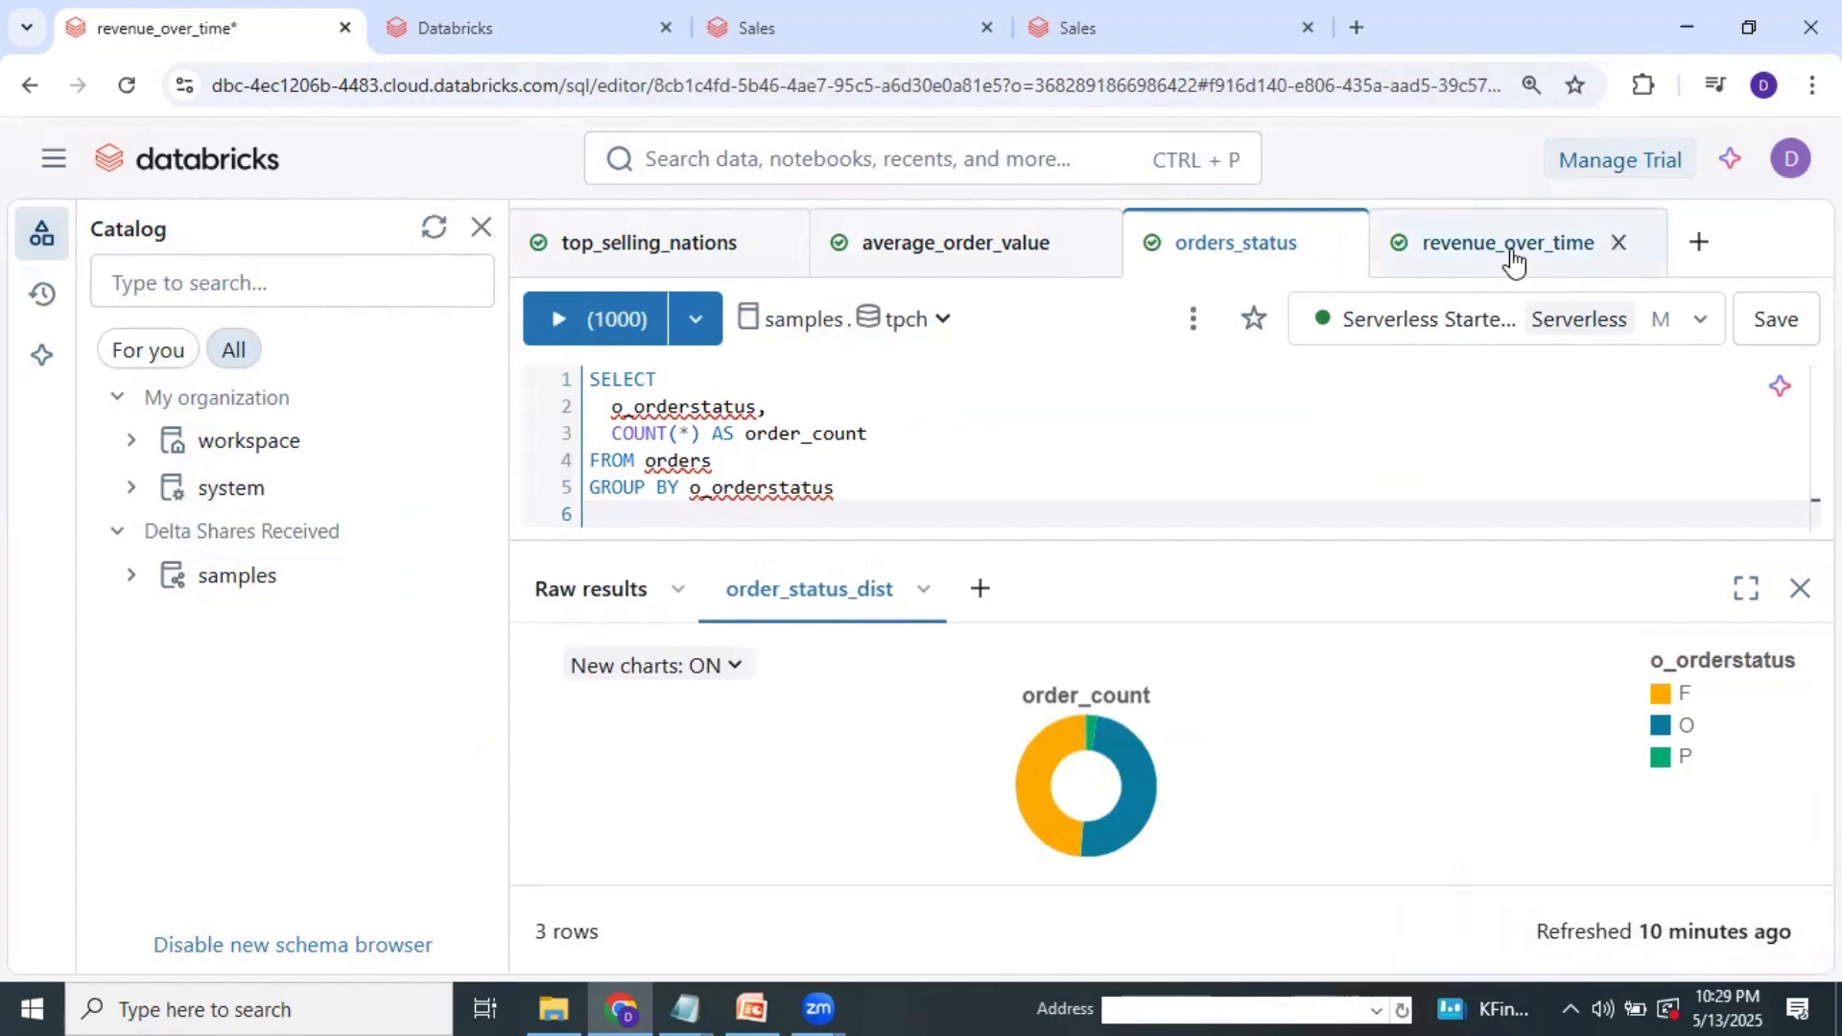
double_click(1514, 251)
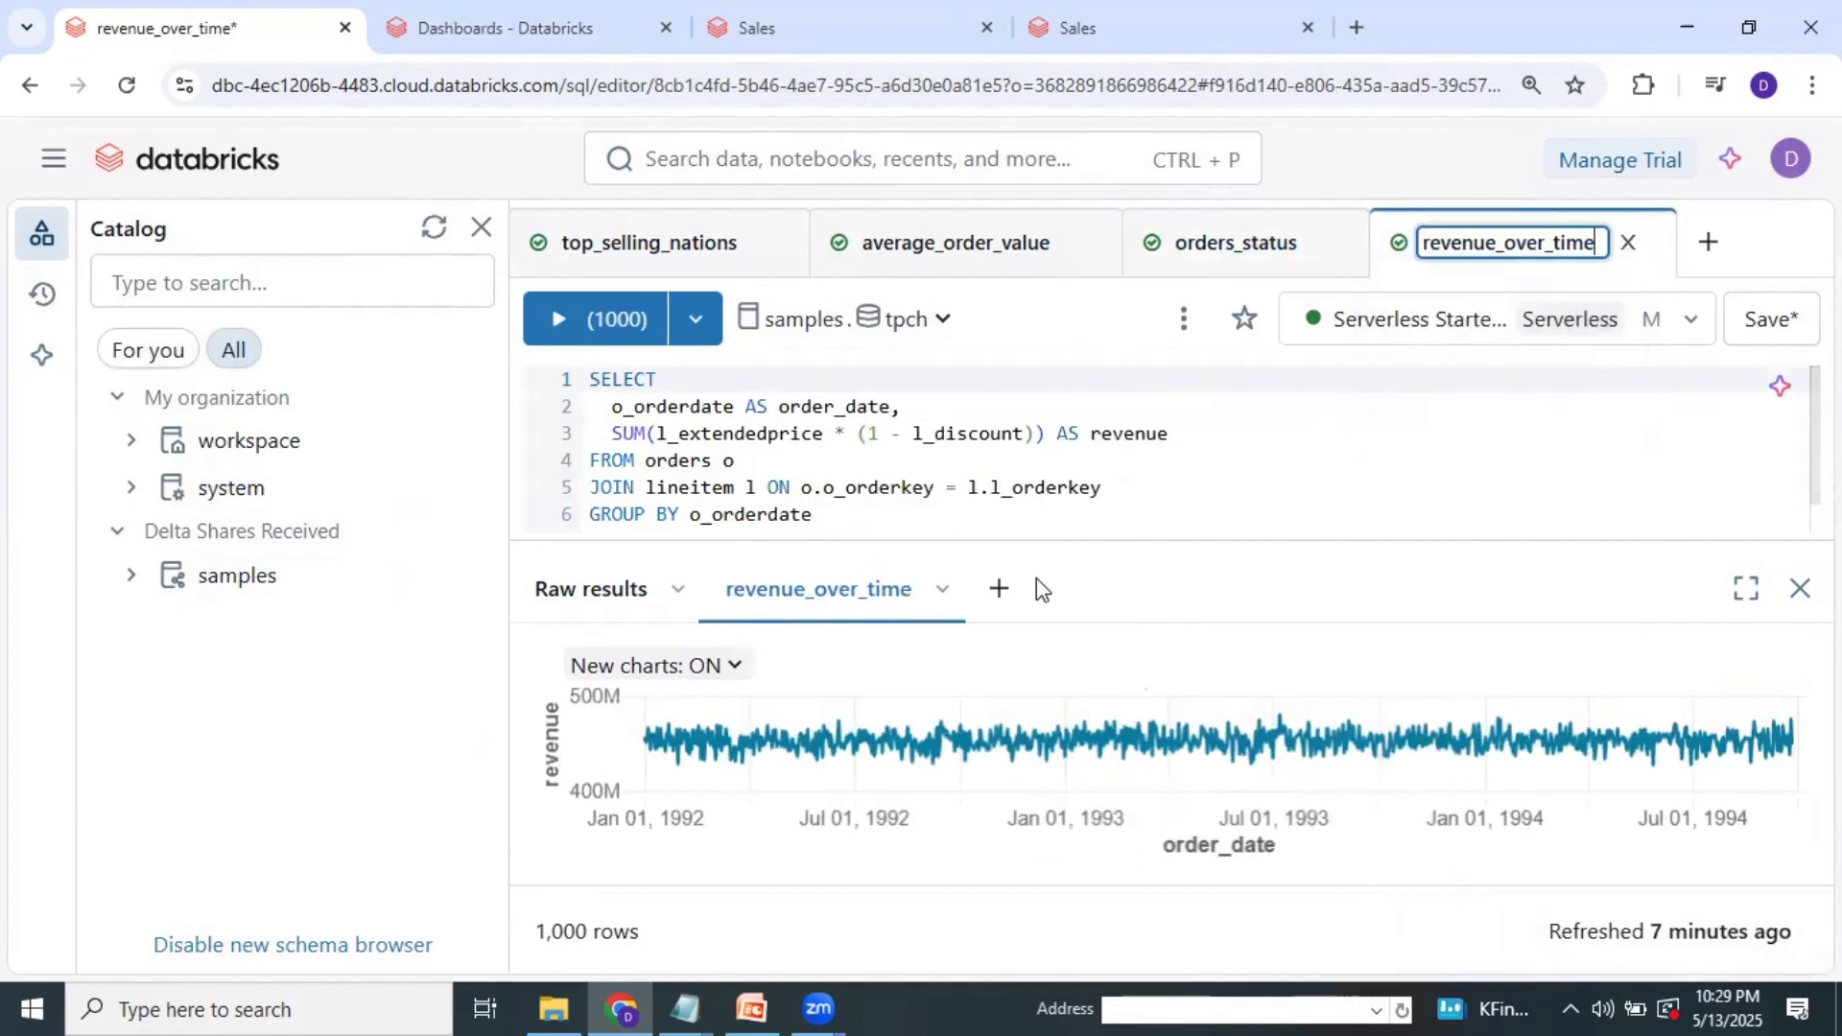
left_click(947, 595)
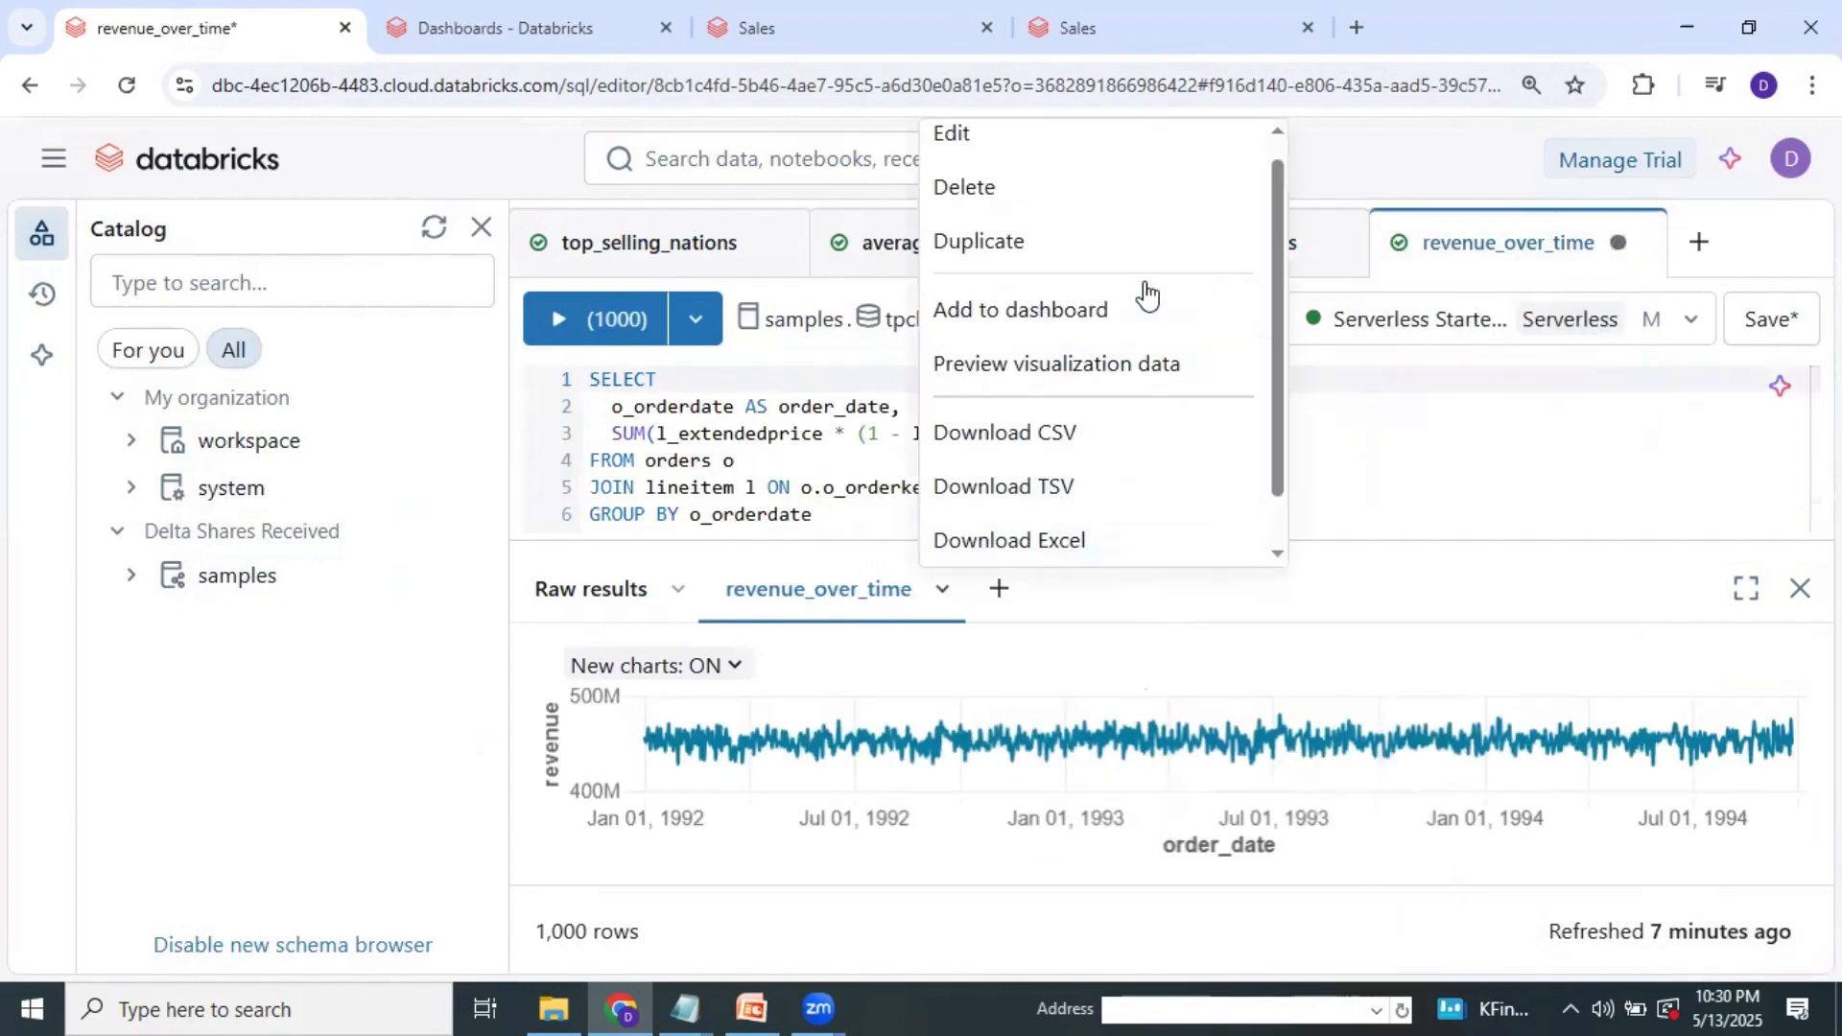
left_click(1036, 325)
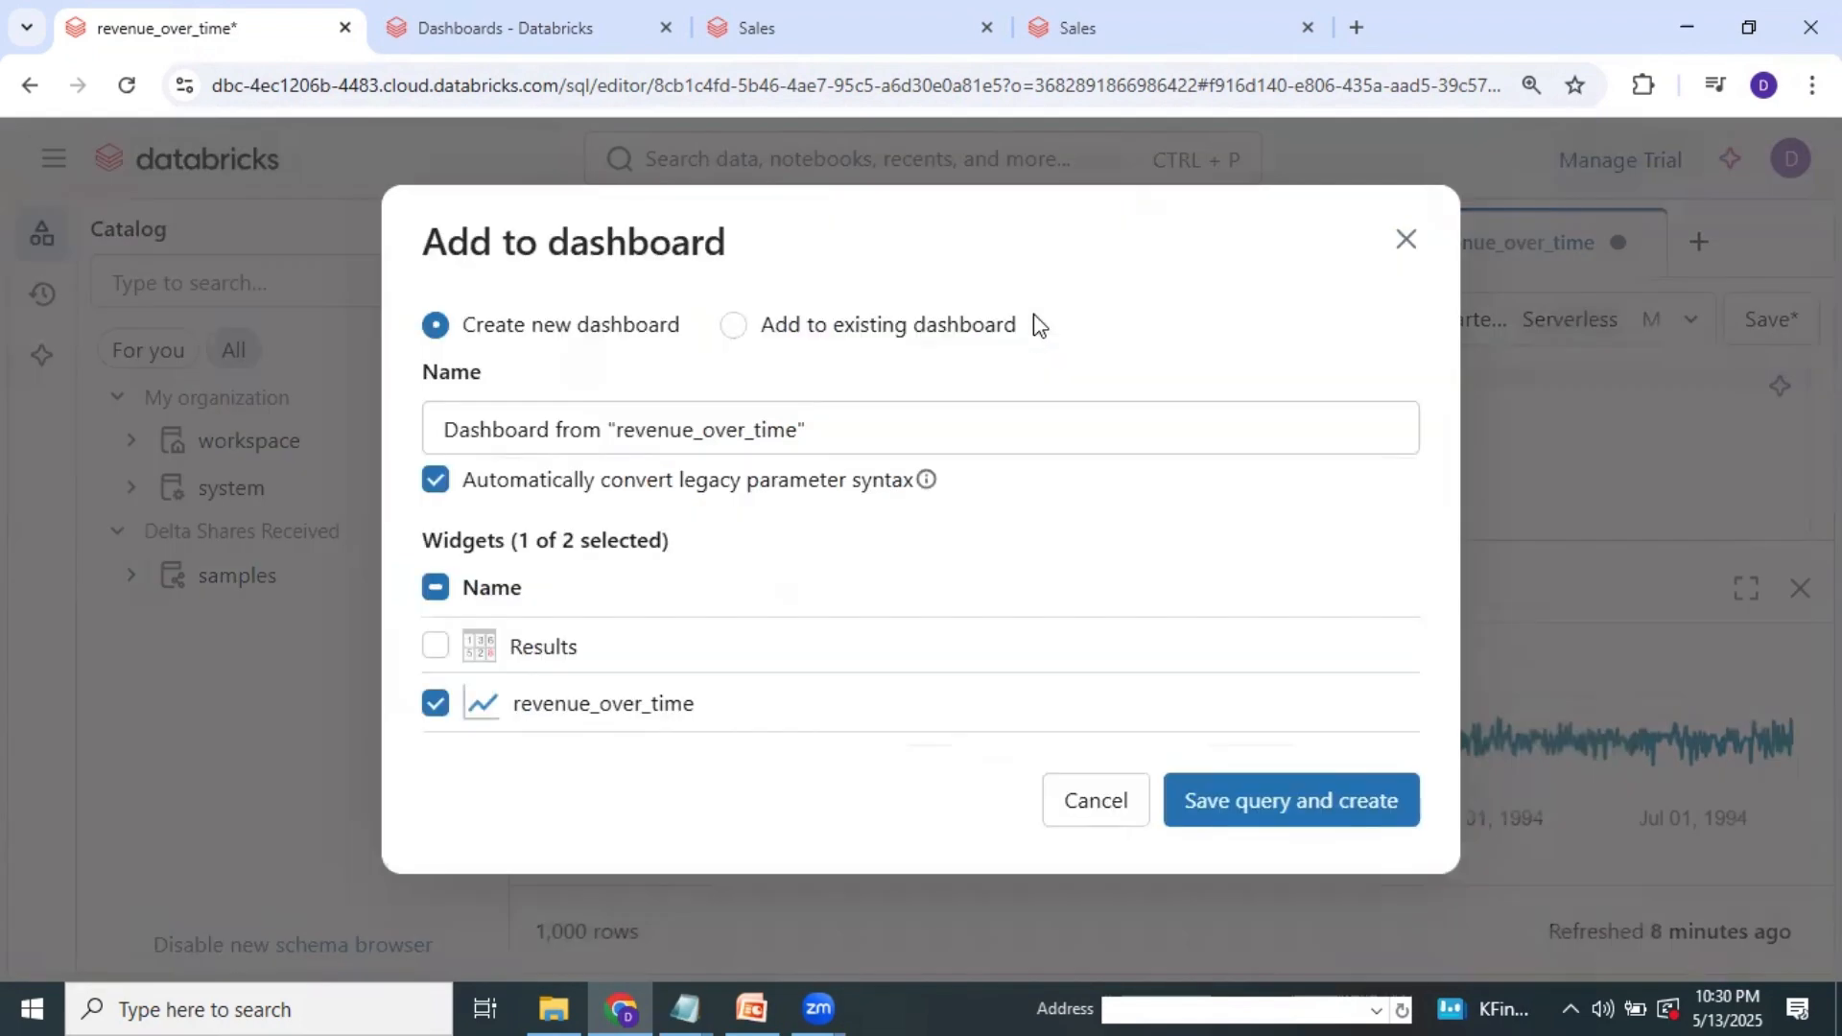
left_click(733, 326)
left_click(793, 440)
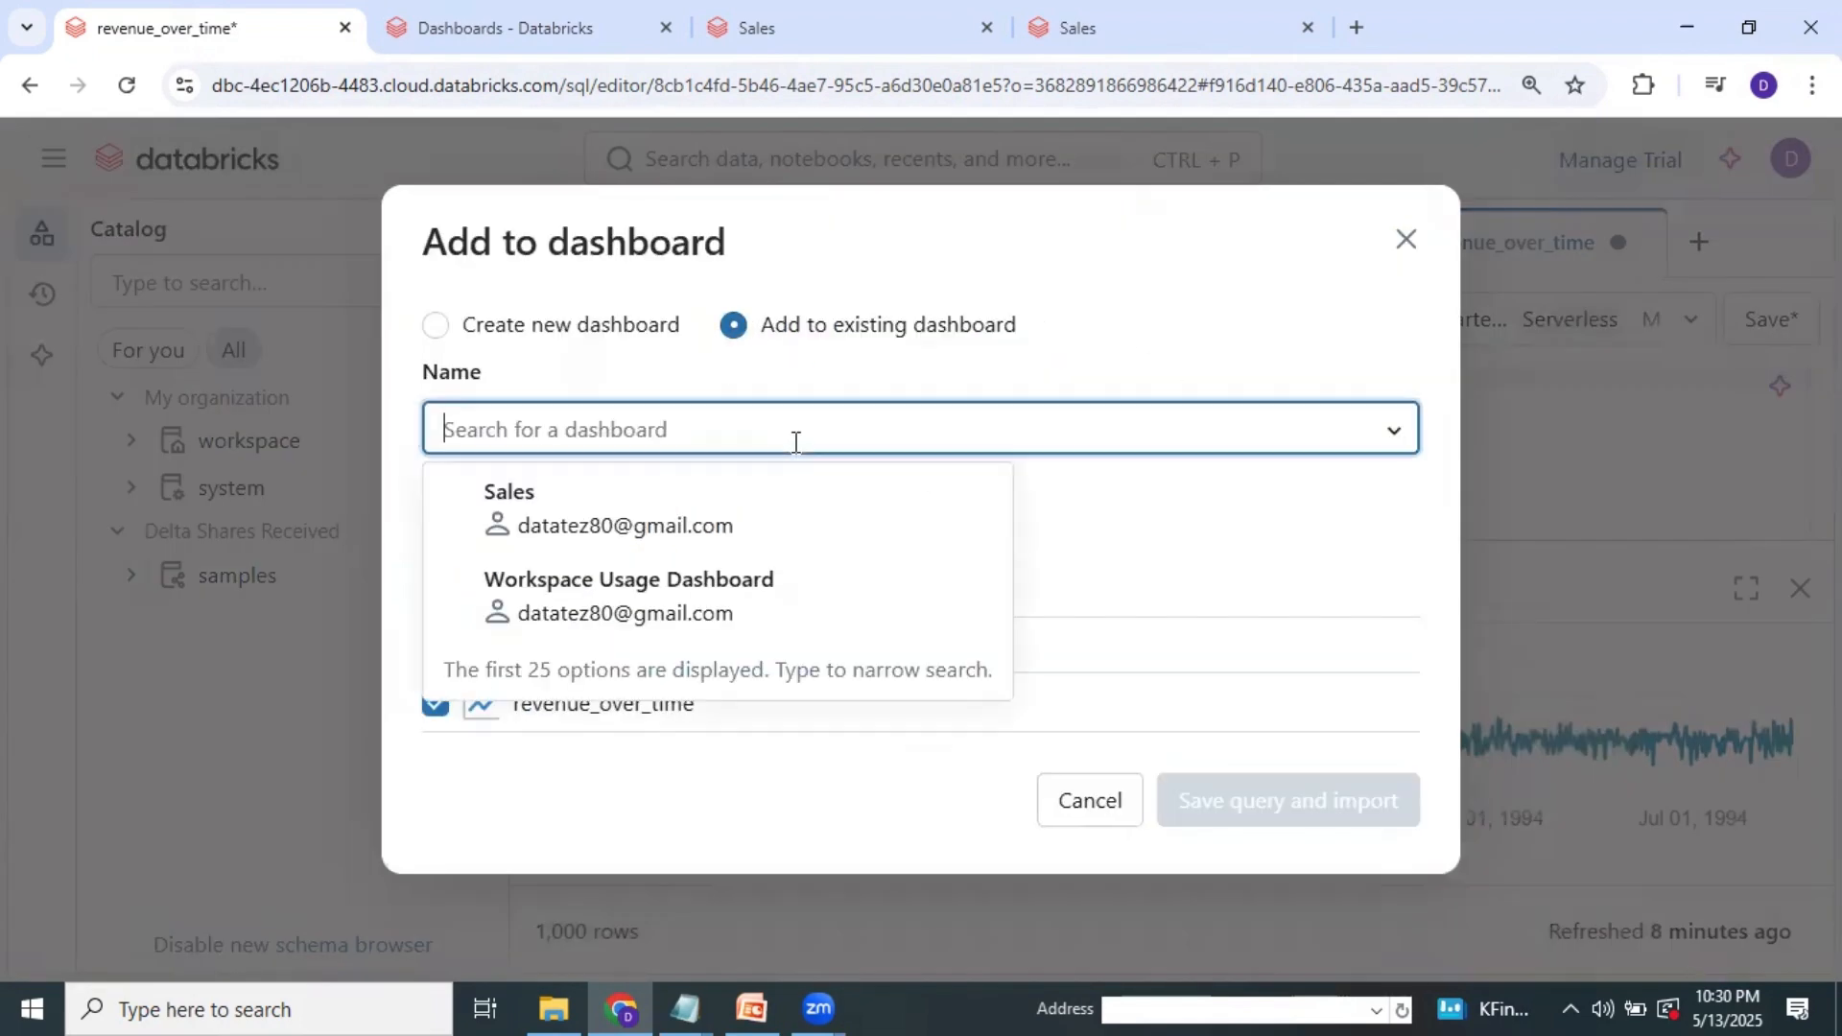
left_click(527, 518)
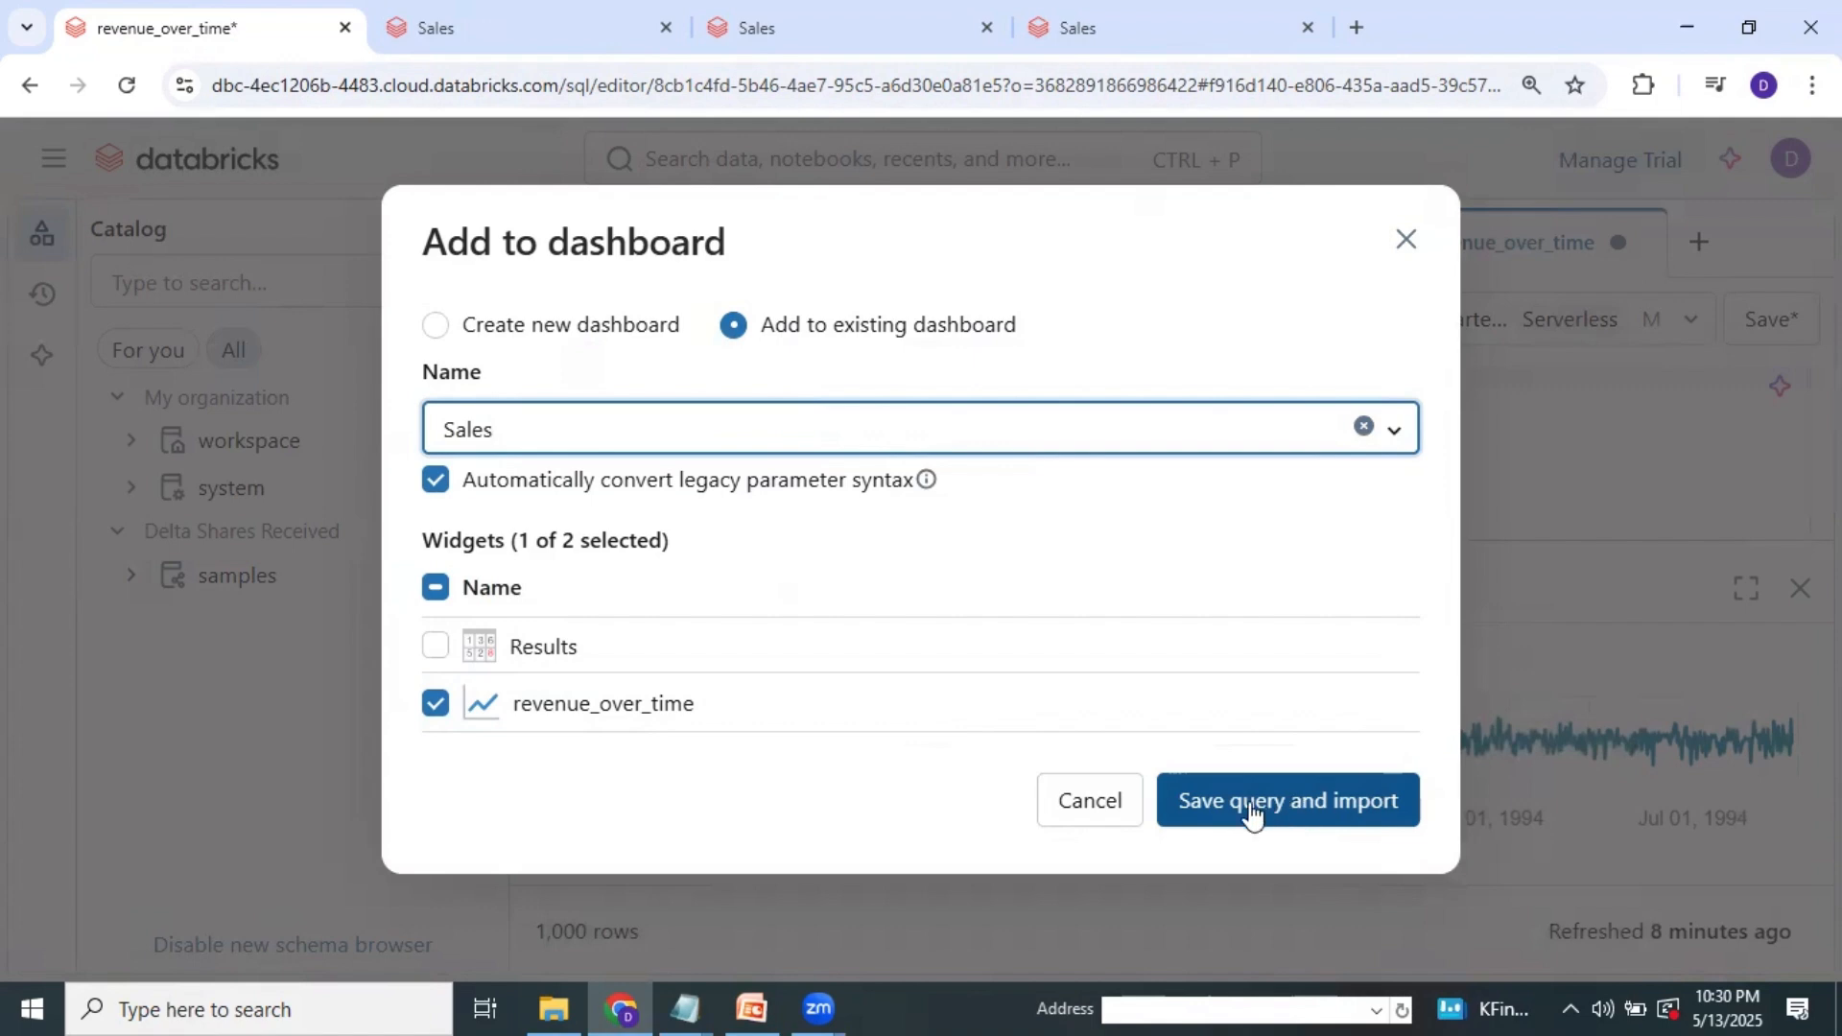
left_click(1317, 814)
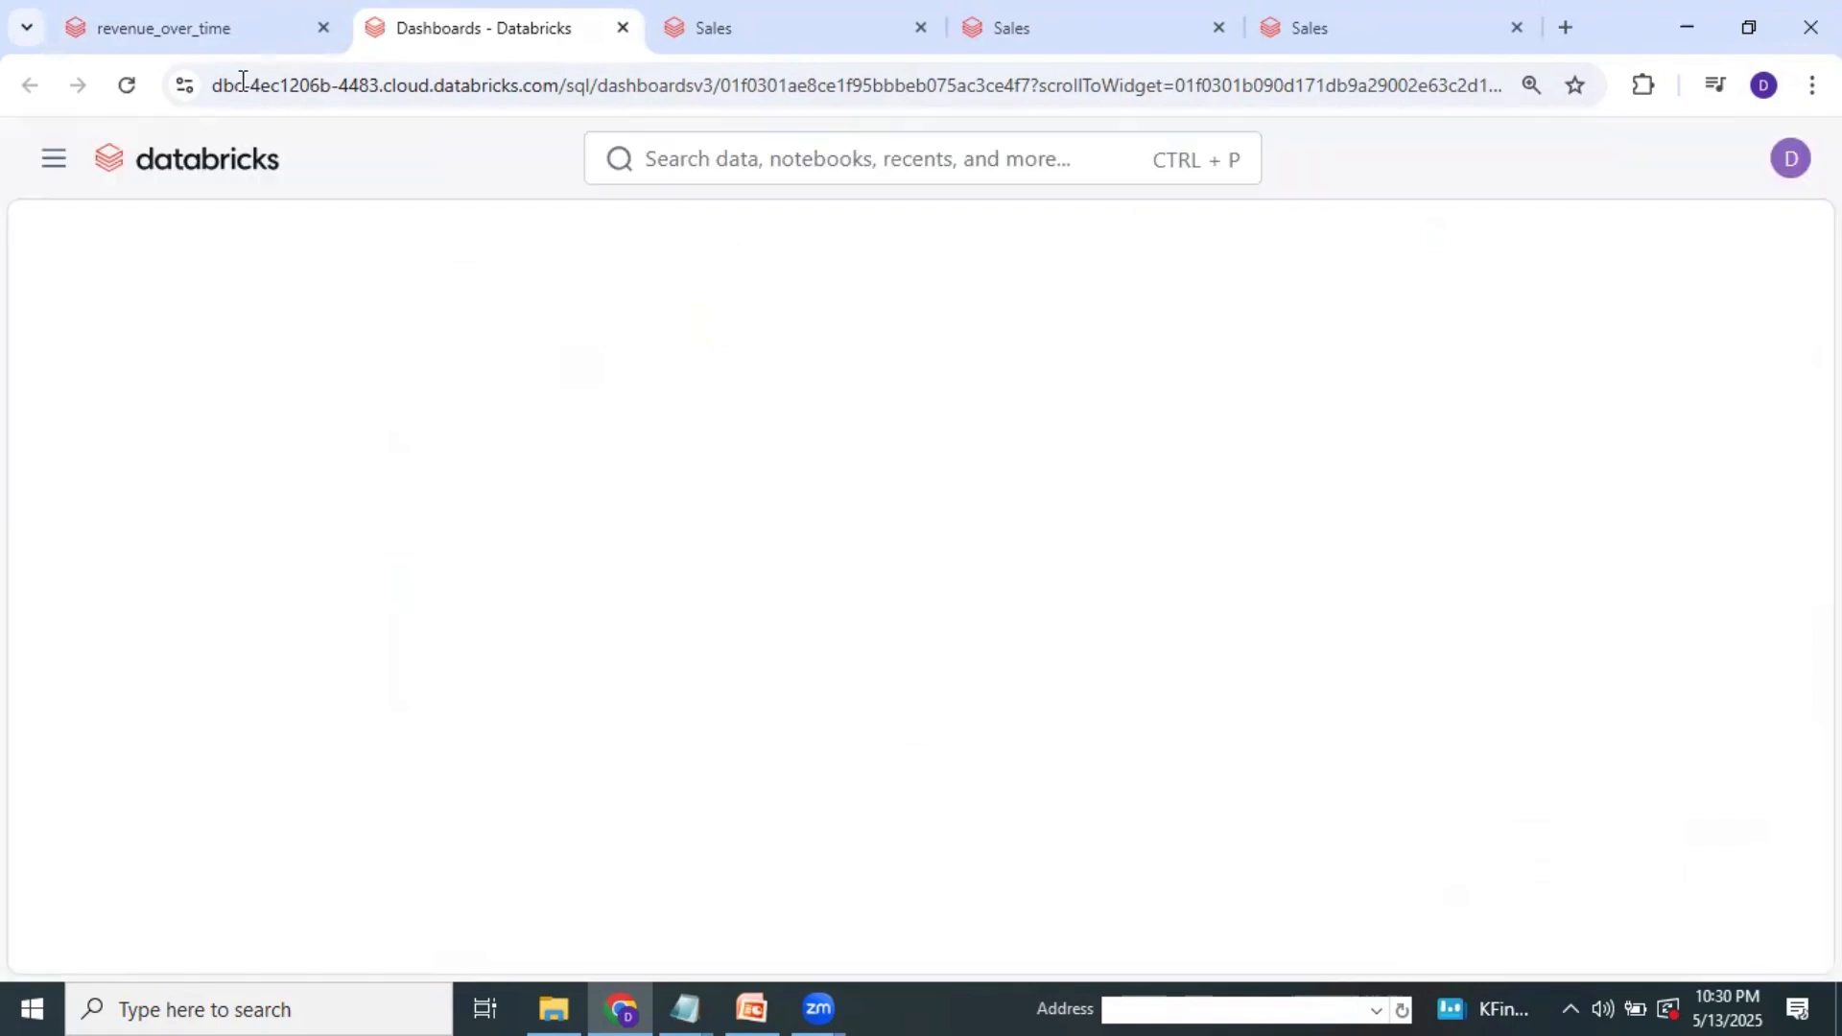
Open the Sales dashboard from the workspace's list of dashboards and collapse the navigation sidebar.
left_click(154, 21)
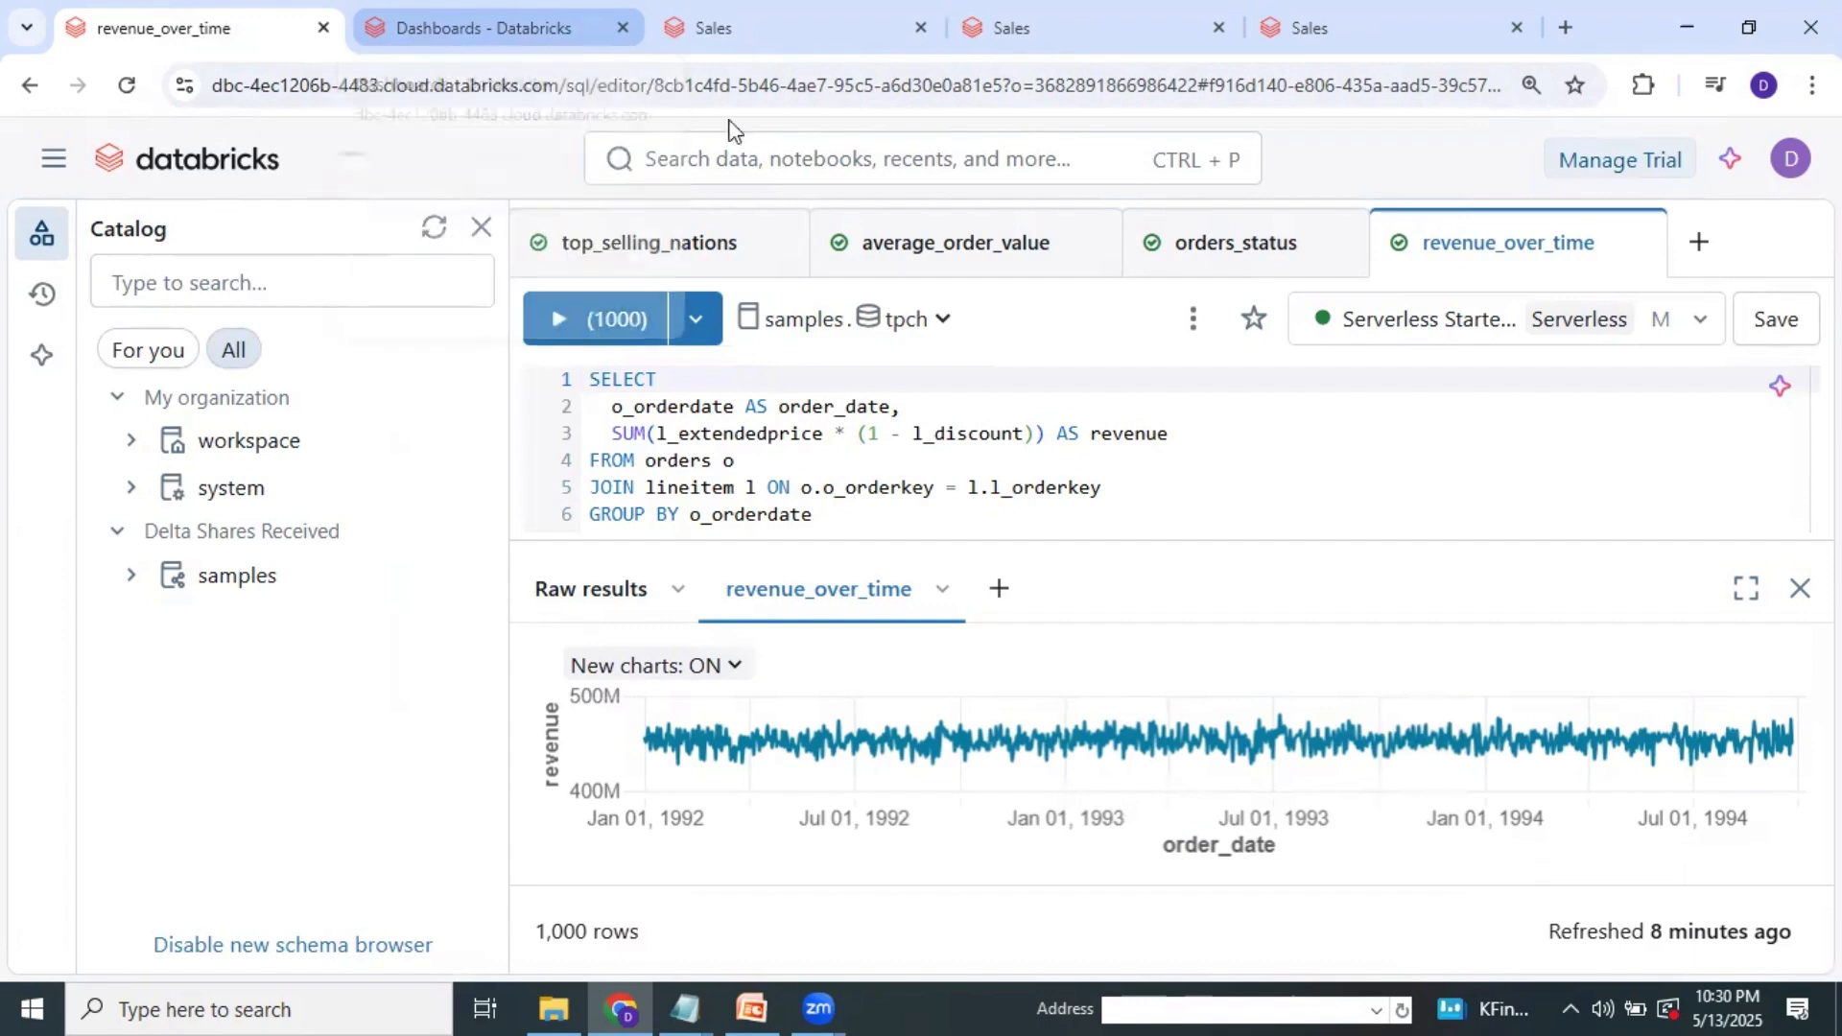
left_click(56, 162)
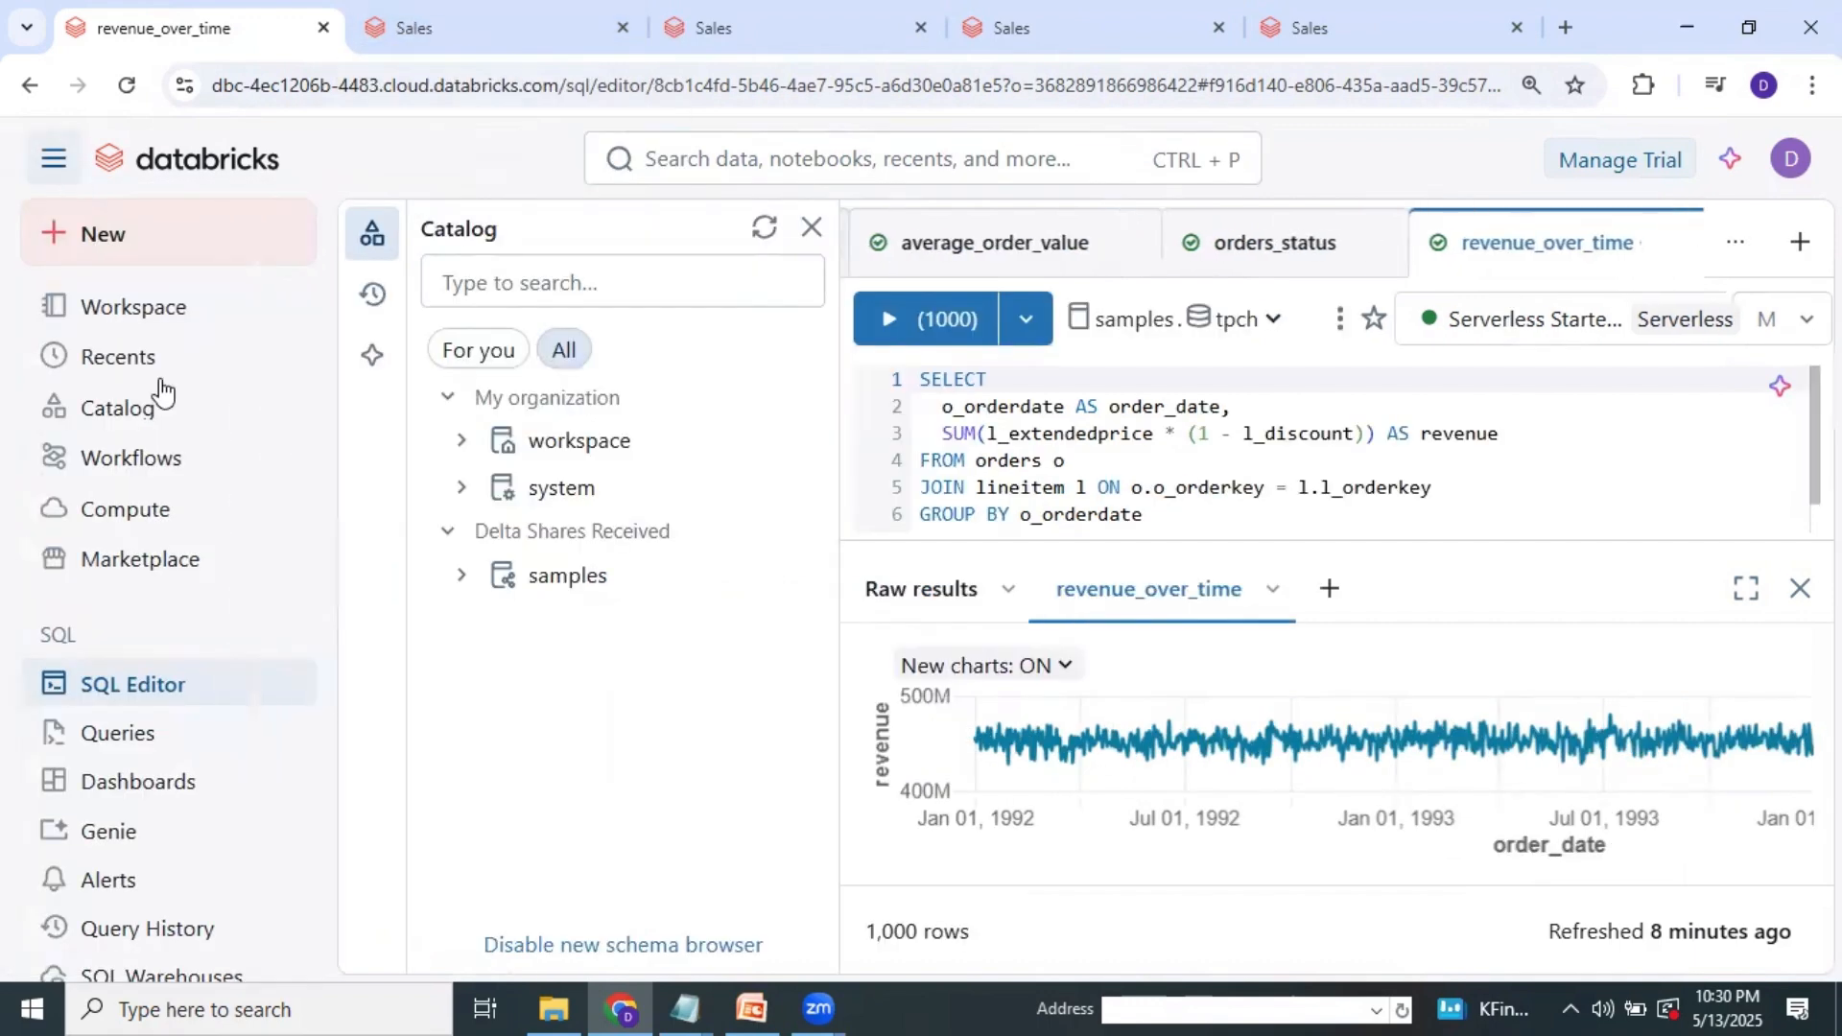
left_click(119, 793)
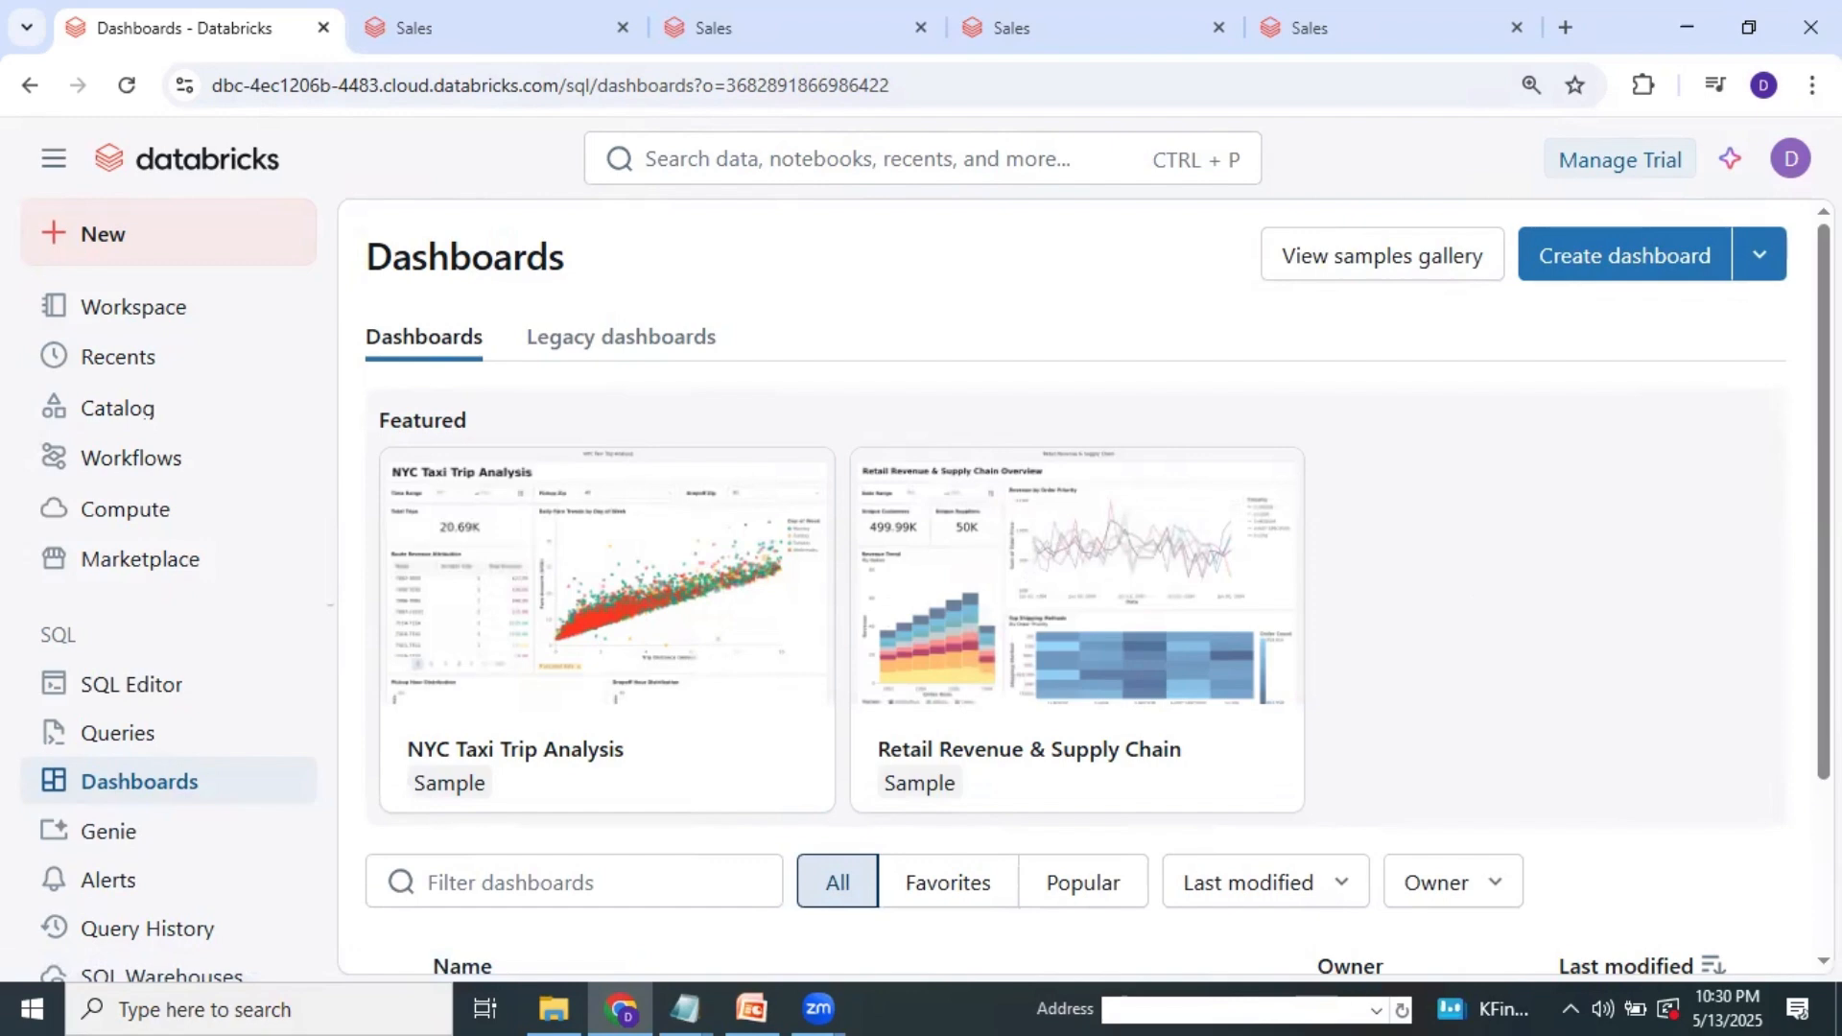
scroll(1096, 587, "down", 3)
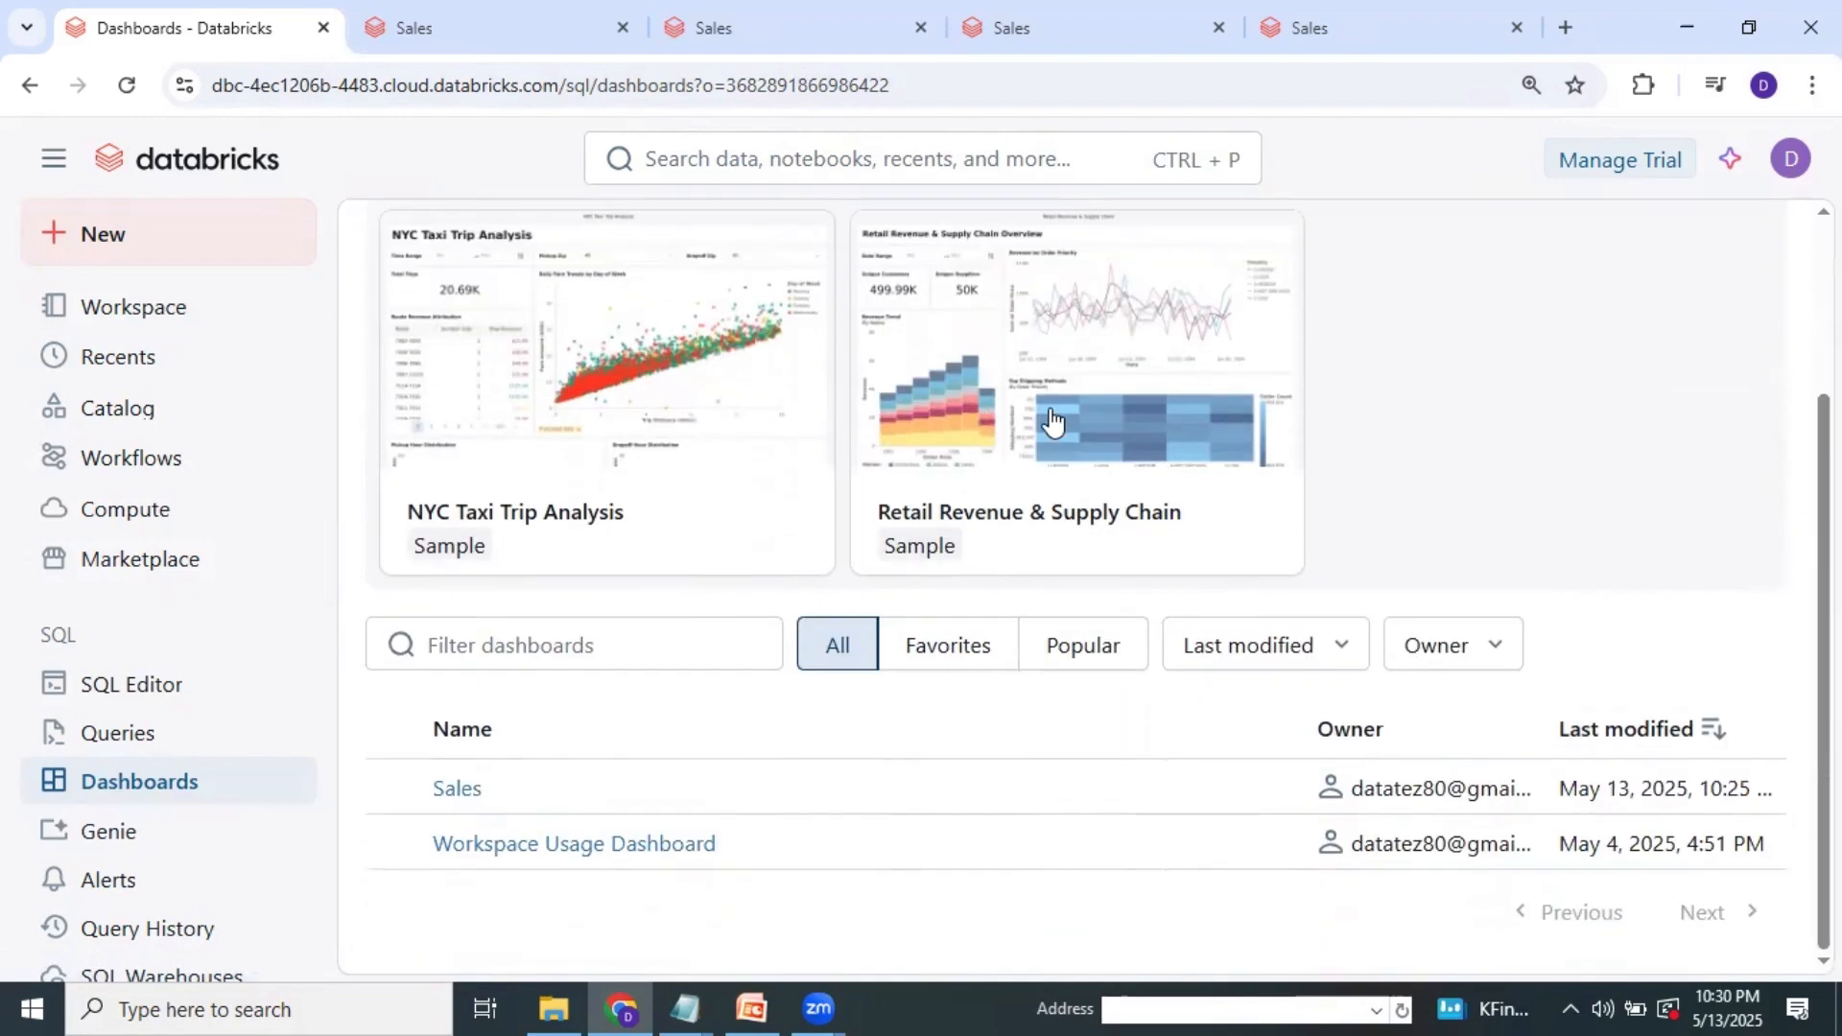
left_click(459, 792)
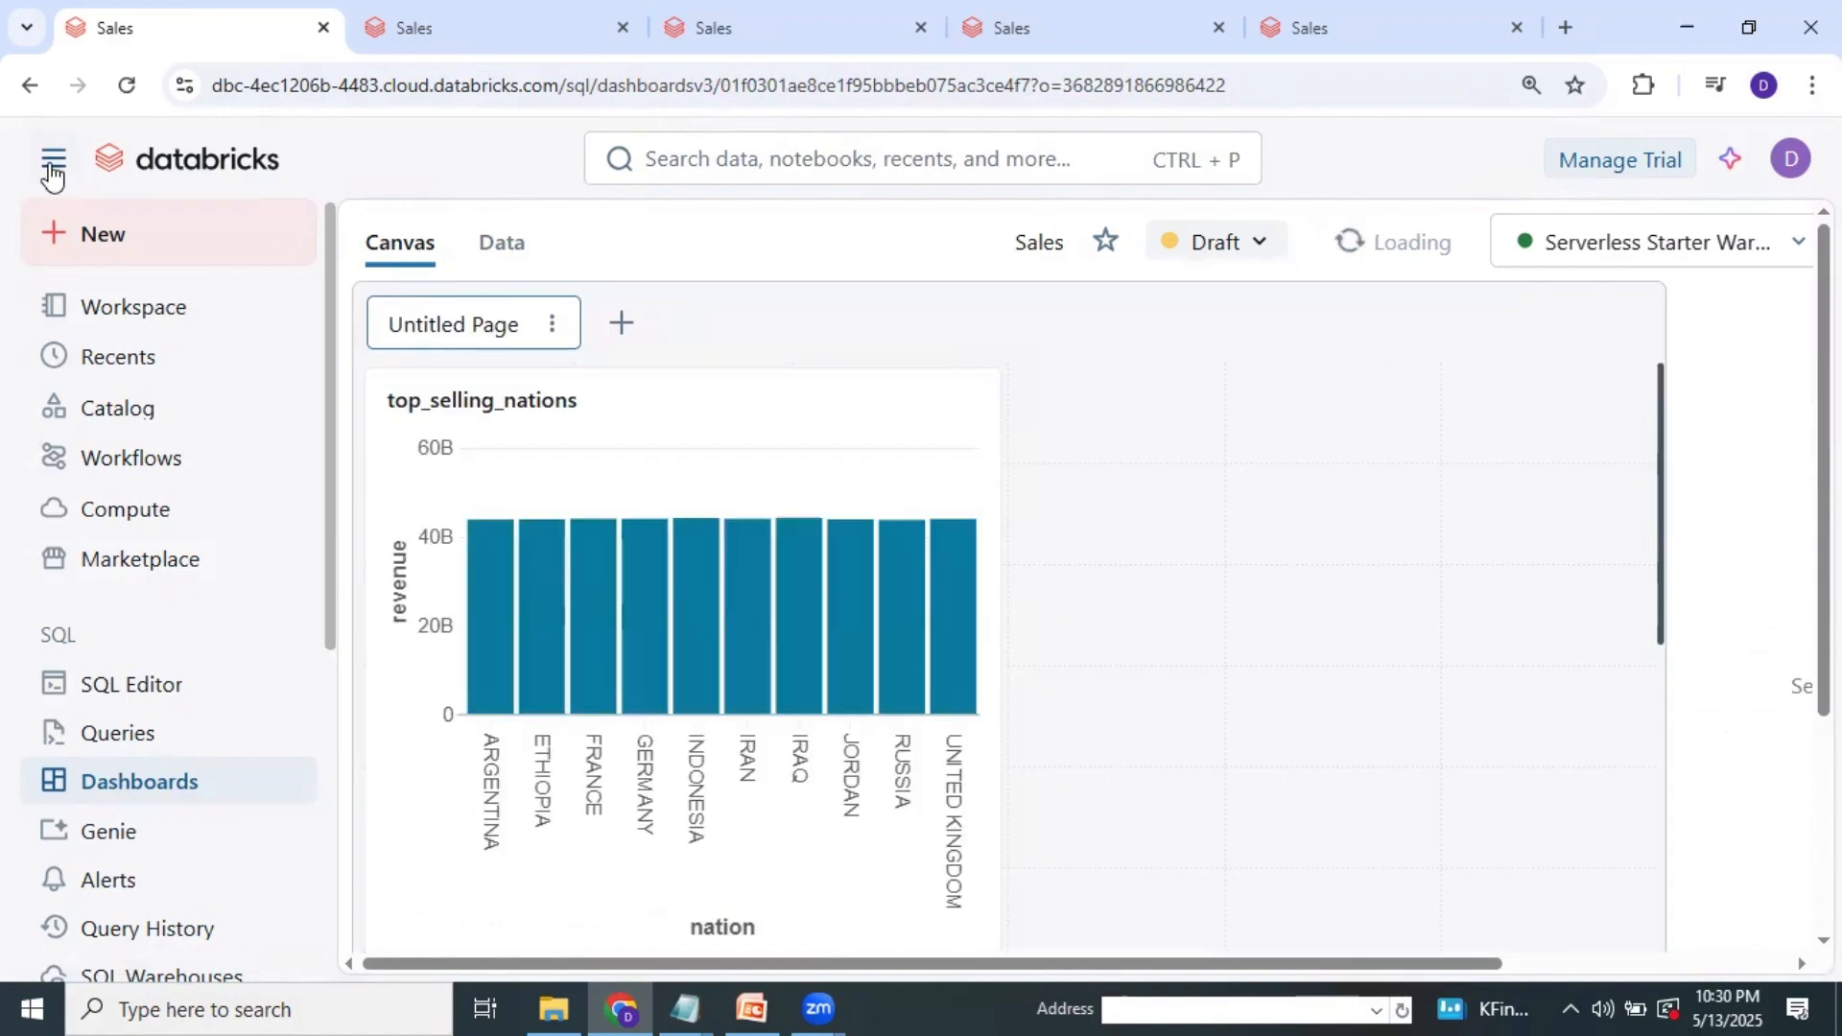
left_click(52, 161)
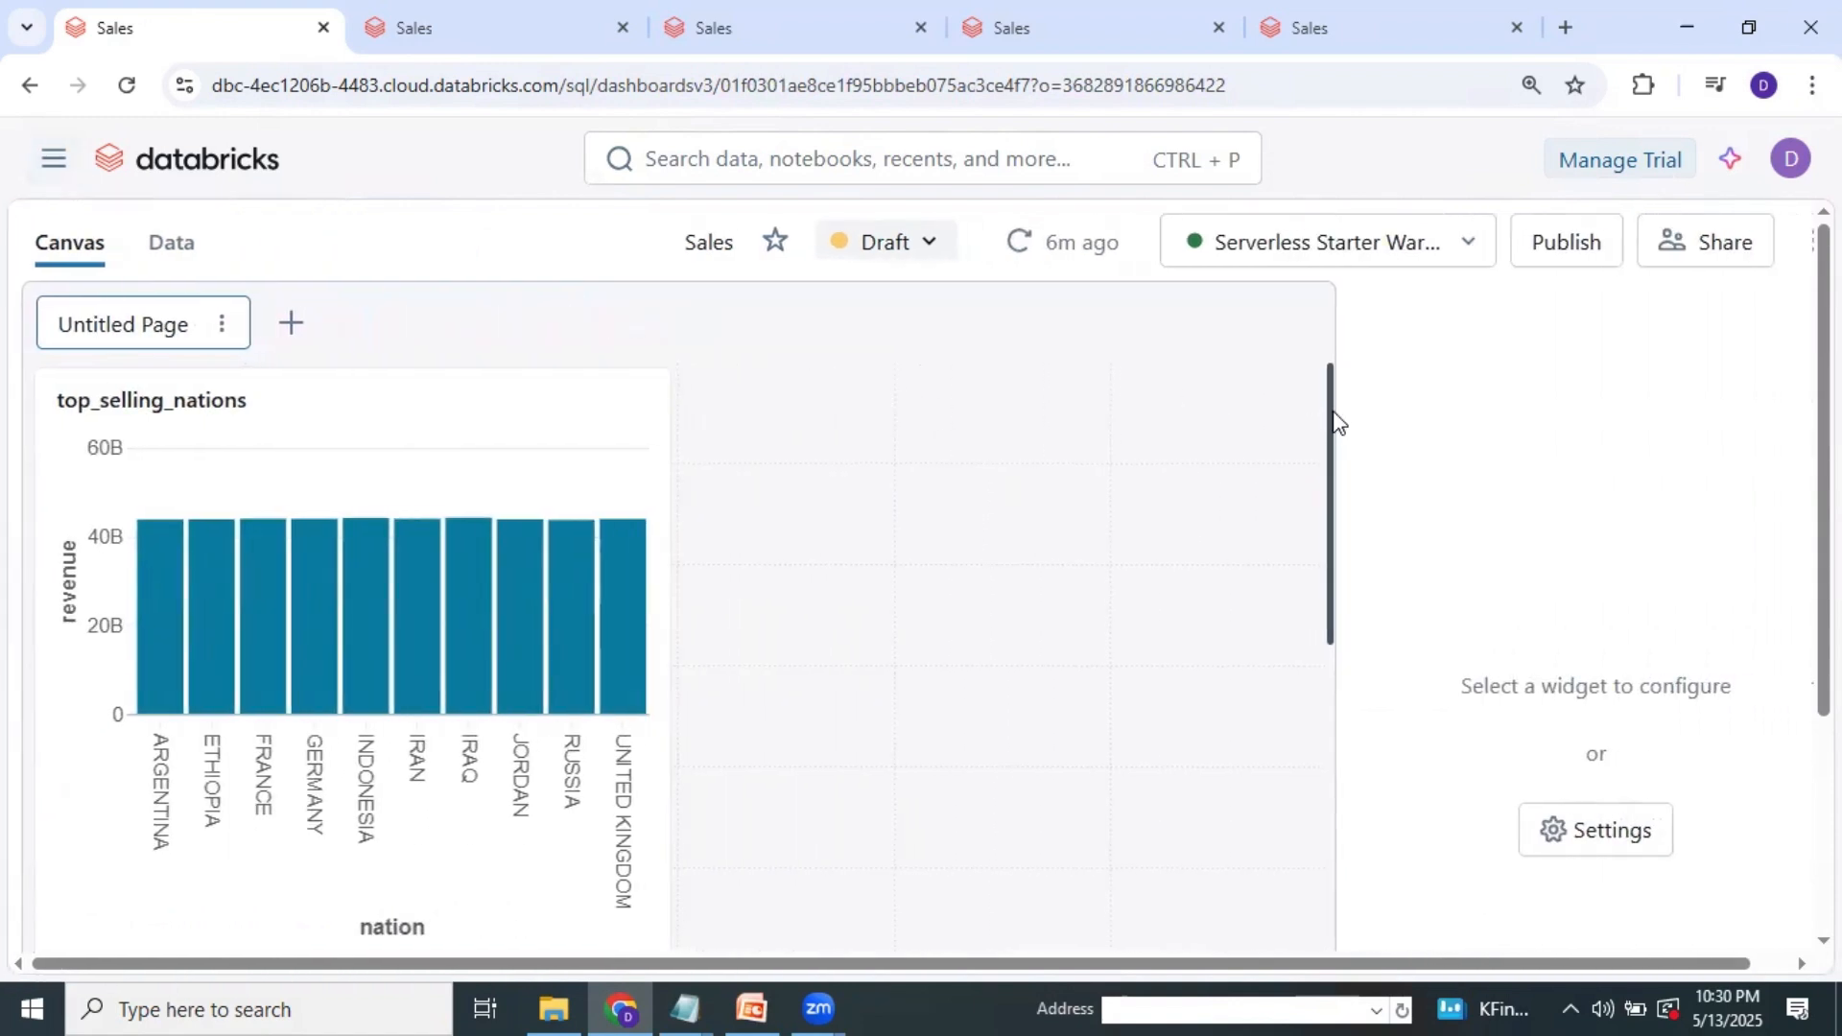
Place the avg_order_value chart directly to the right of top_selling_nations and widen the dashboard canvas.
left_click_drag(1337, 422, 1332, 527)
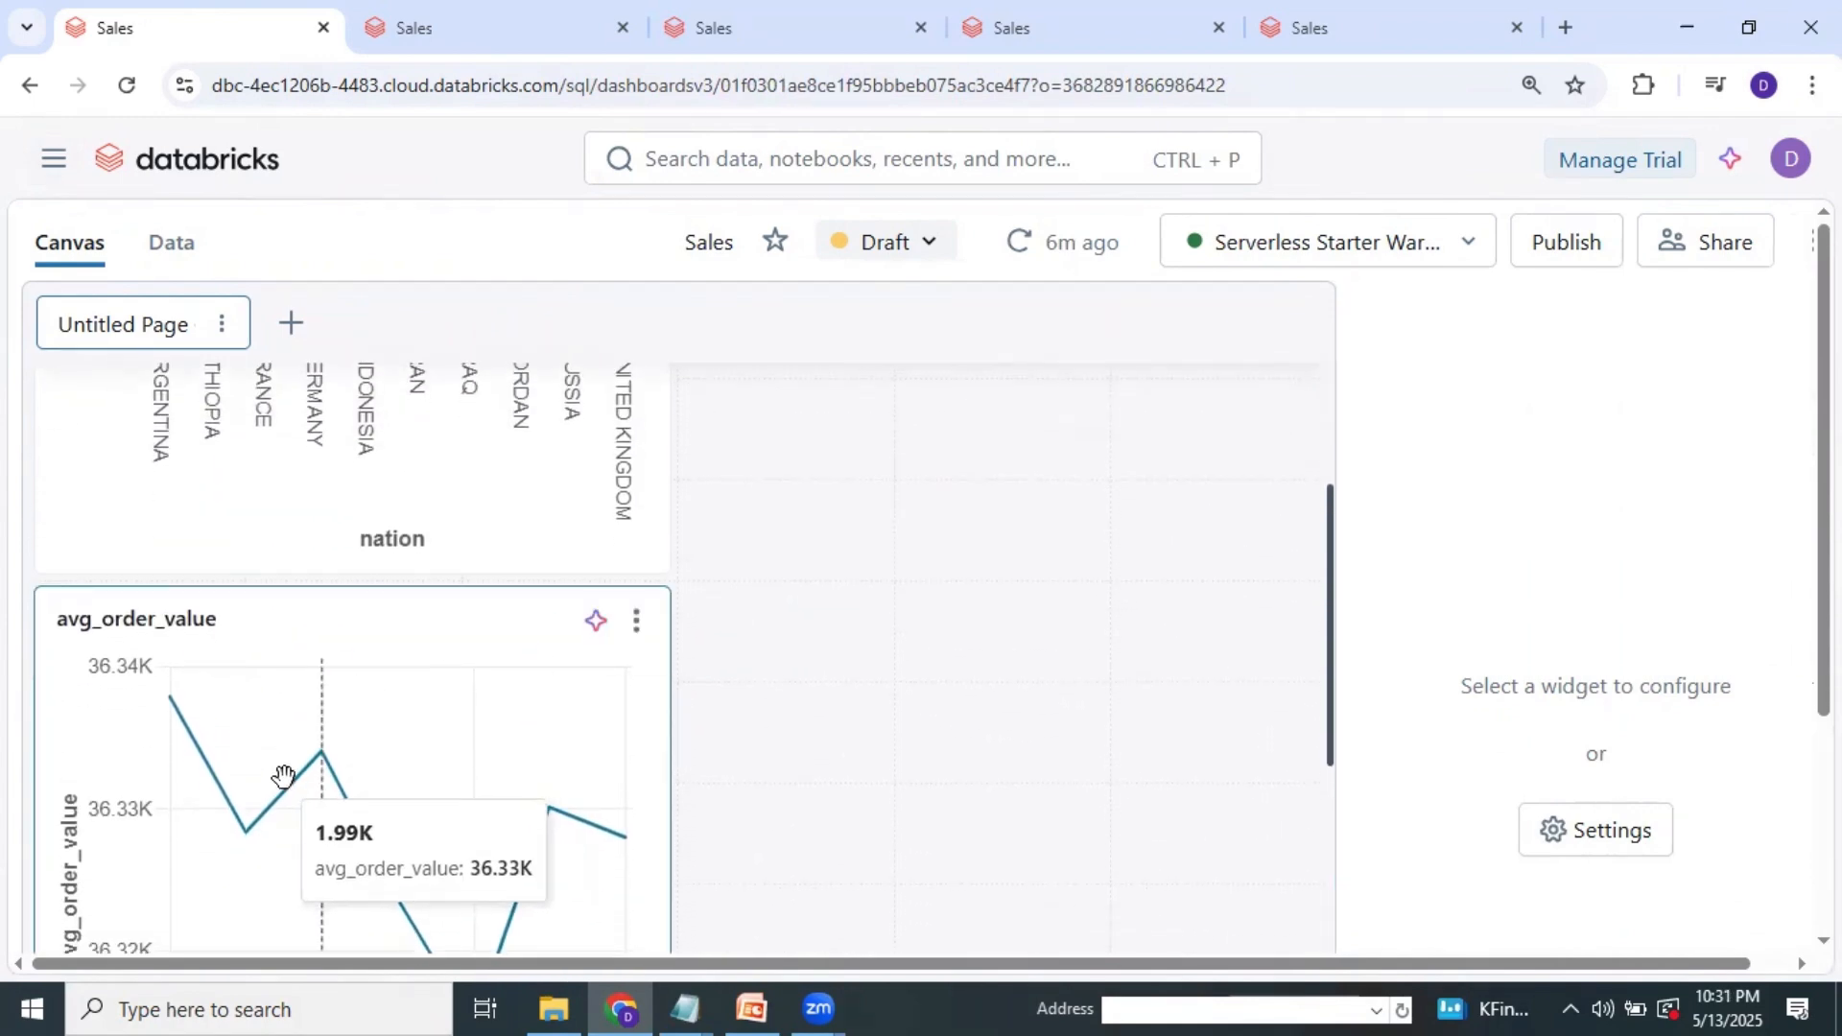
left_click_drag(360, 700, 1044, 523)
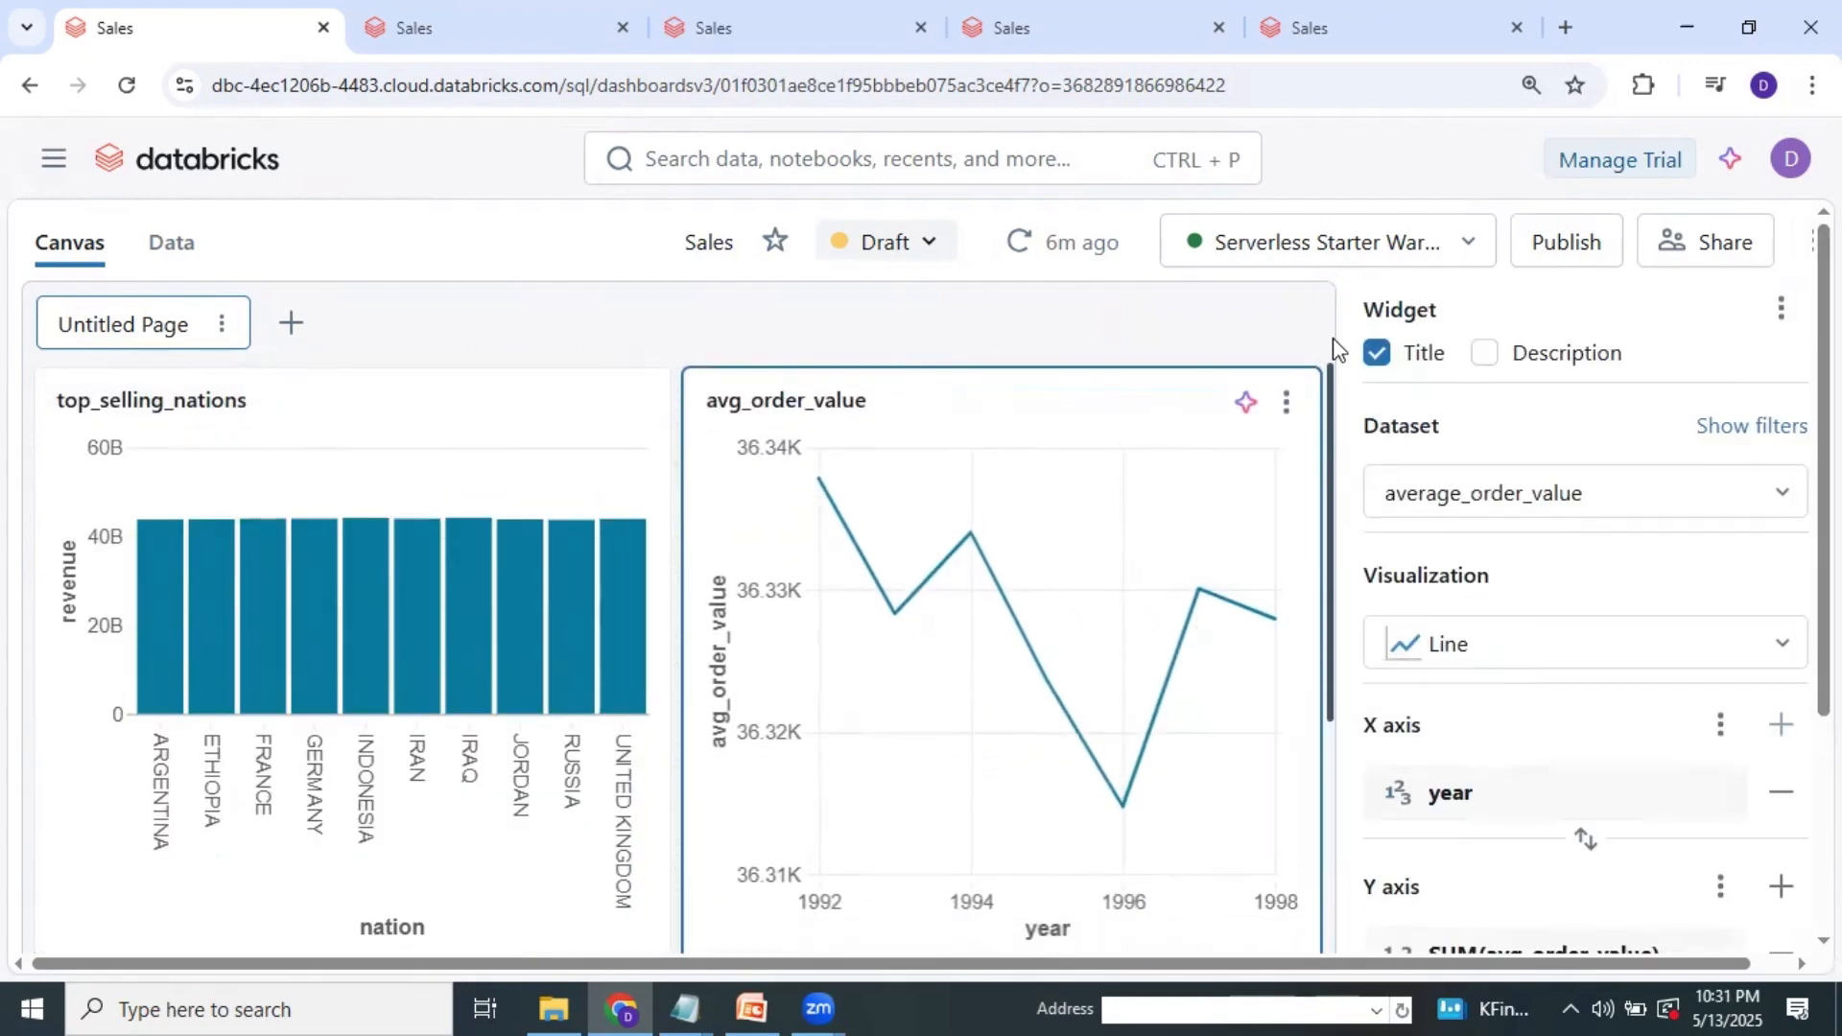
left_click_drag(1343, 357, 1537, 357)
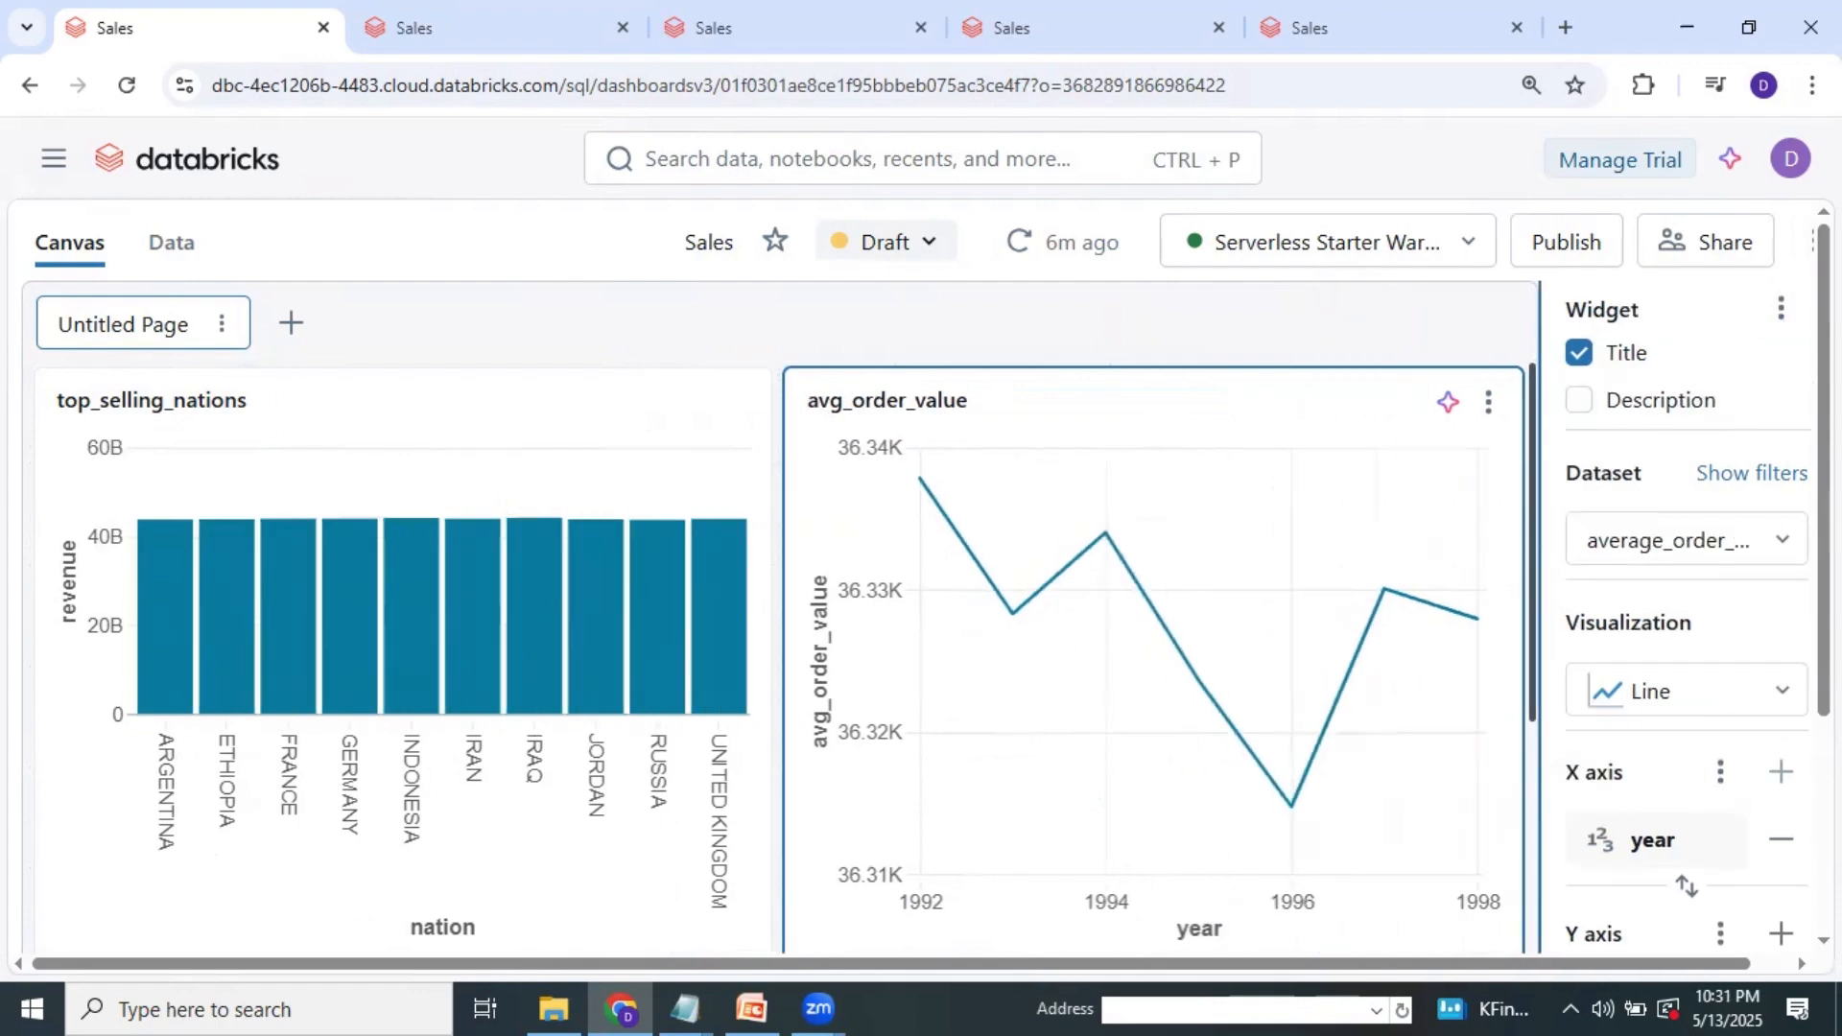
Place the revenue_over_time chart directly to the right of order_status_dist and reduce the page zoom to 110%.
scroll(922, 576, "down", 3)
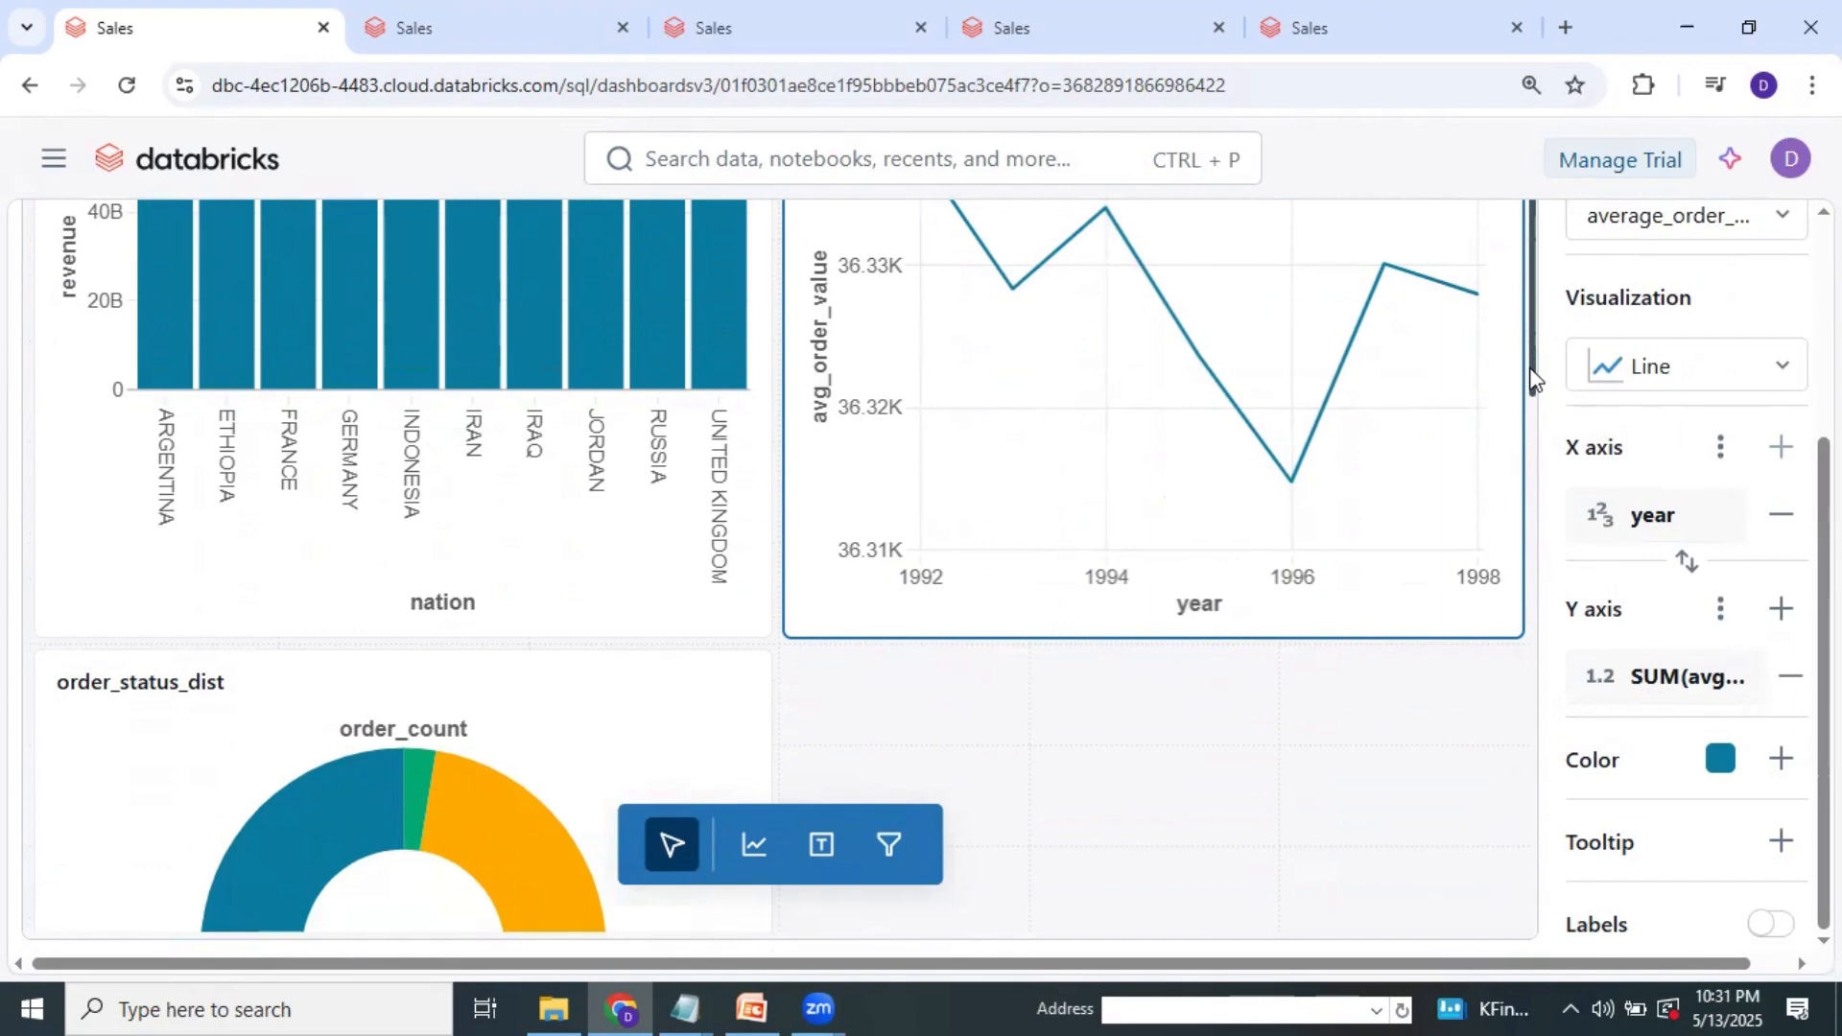
left_click_drag(1533, 372, 1514, 799)
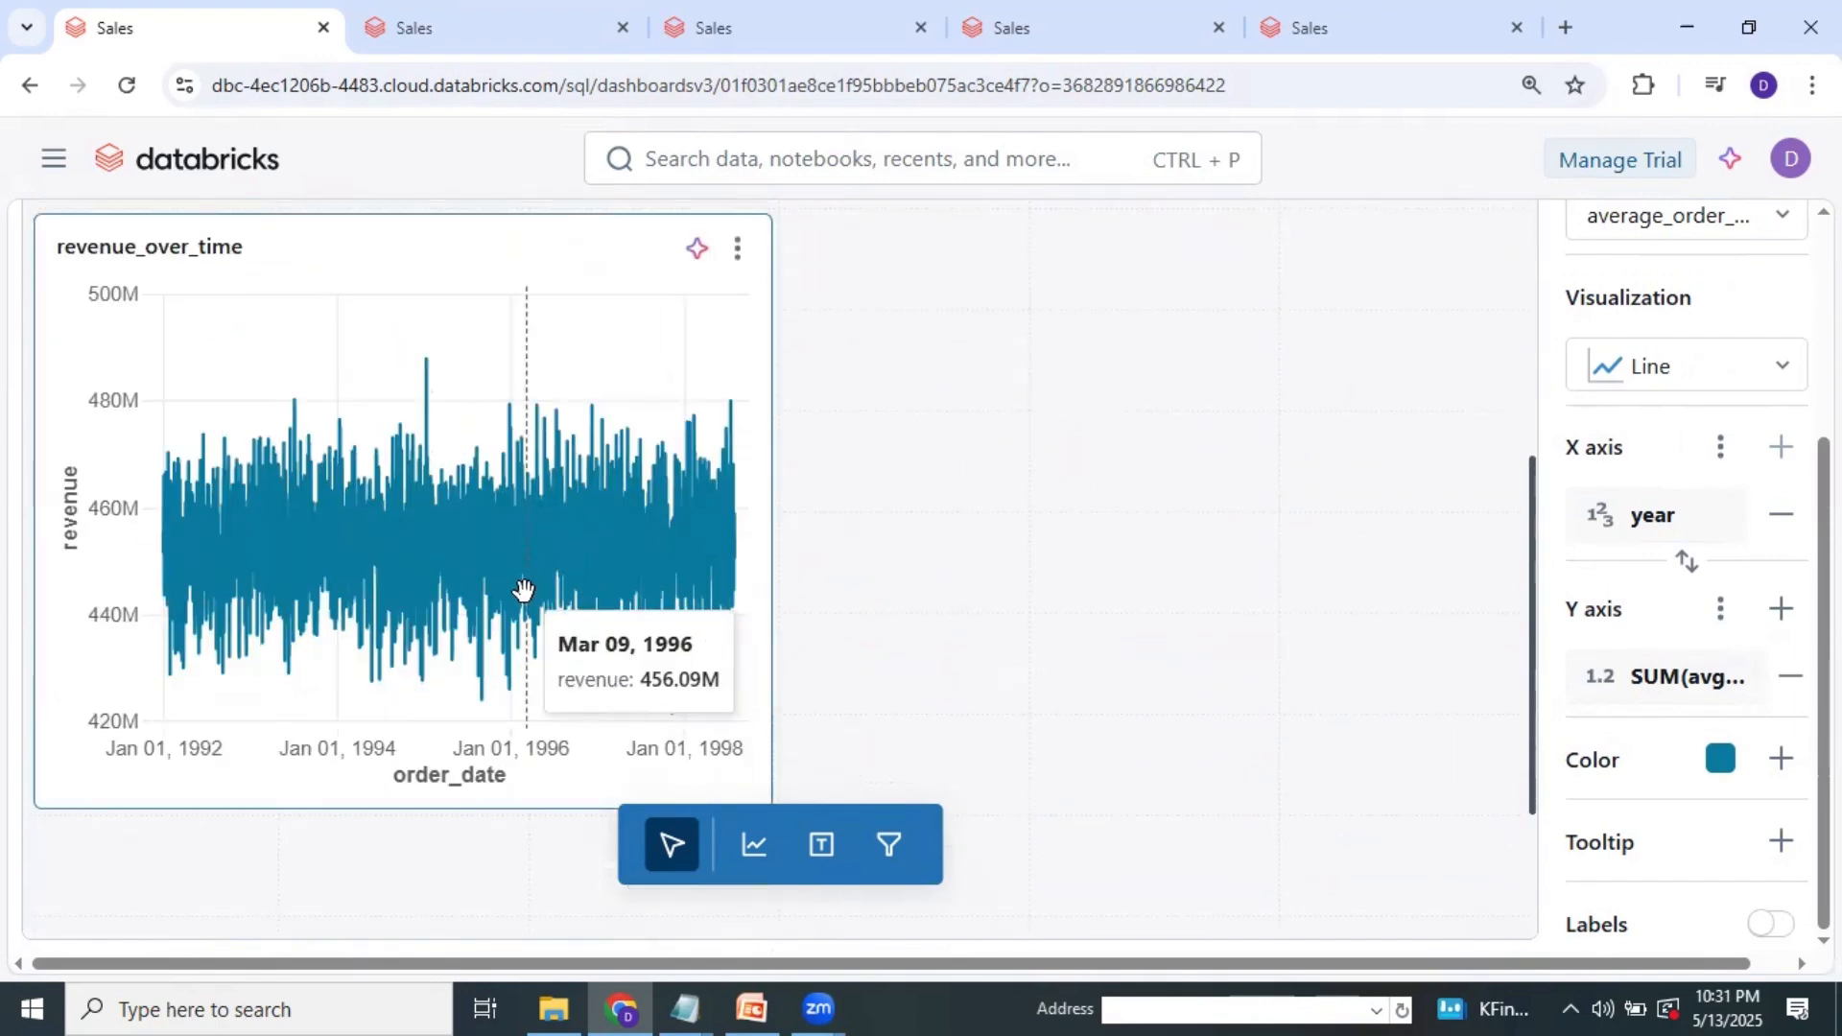
left_click_drag(532, 379, 1299, 481)
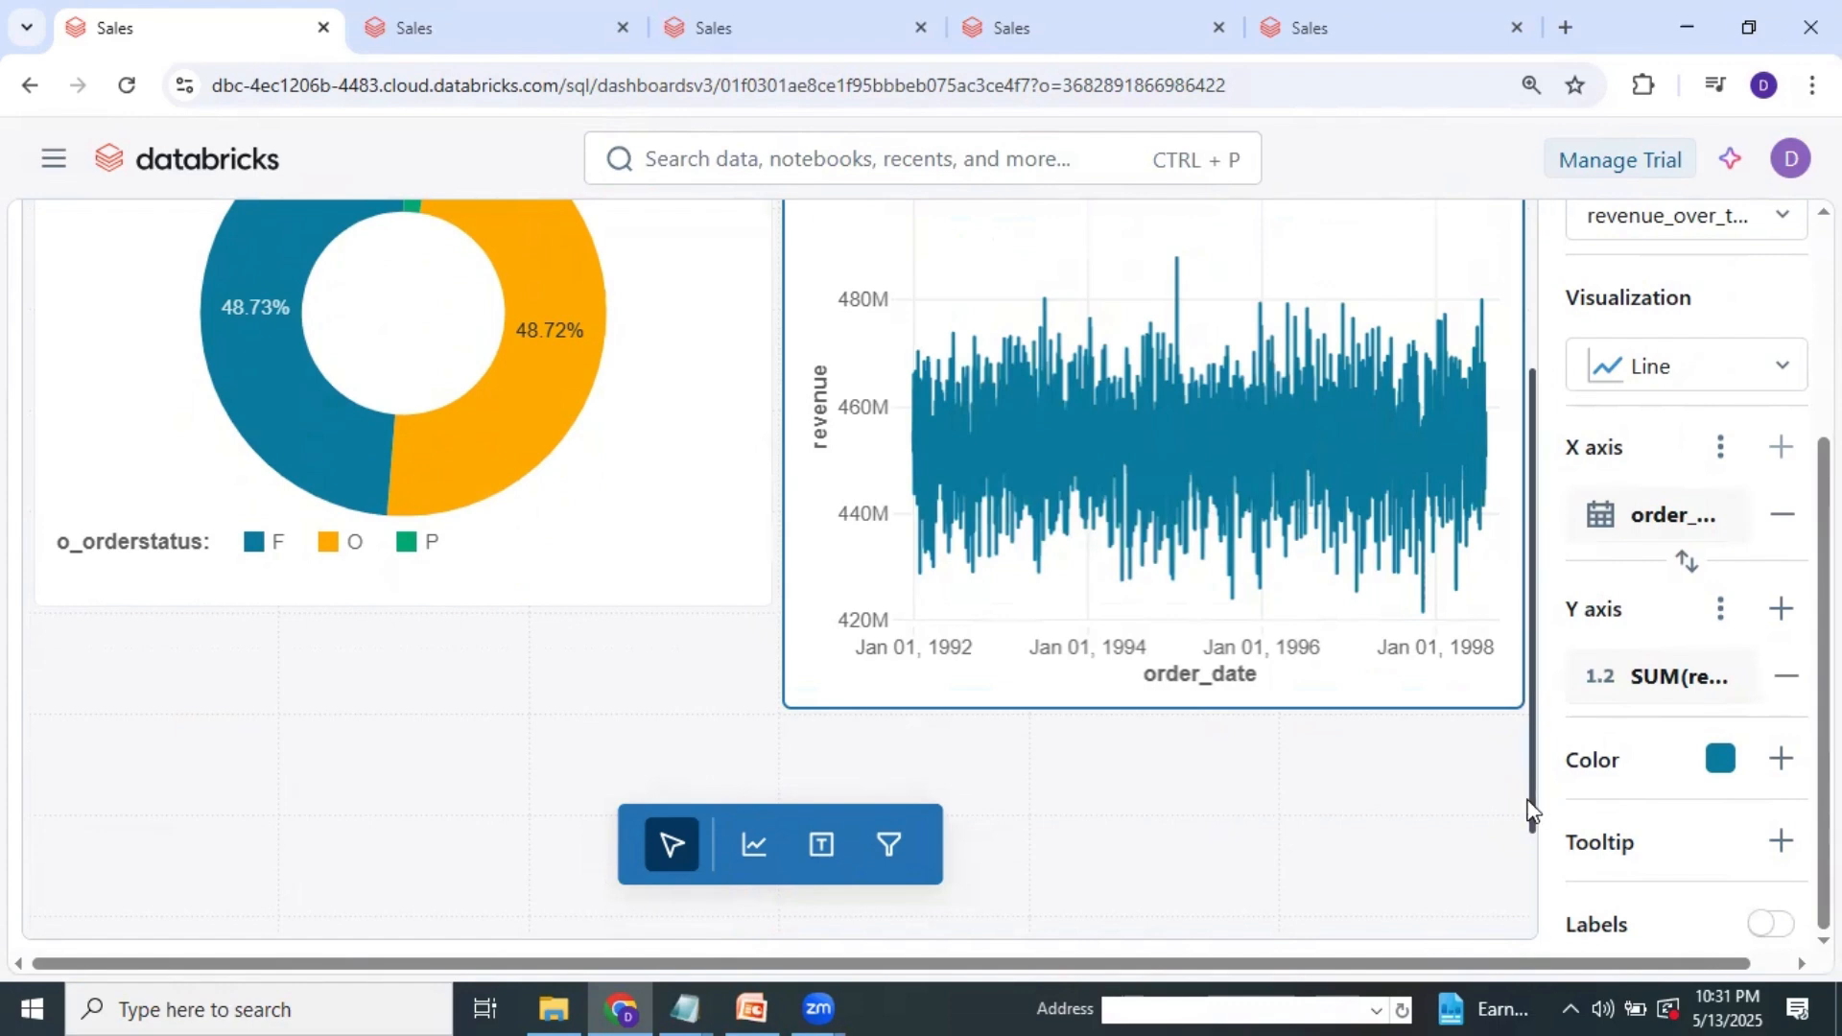
left_click_drag(1536, 802, 1545, 732)
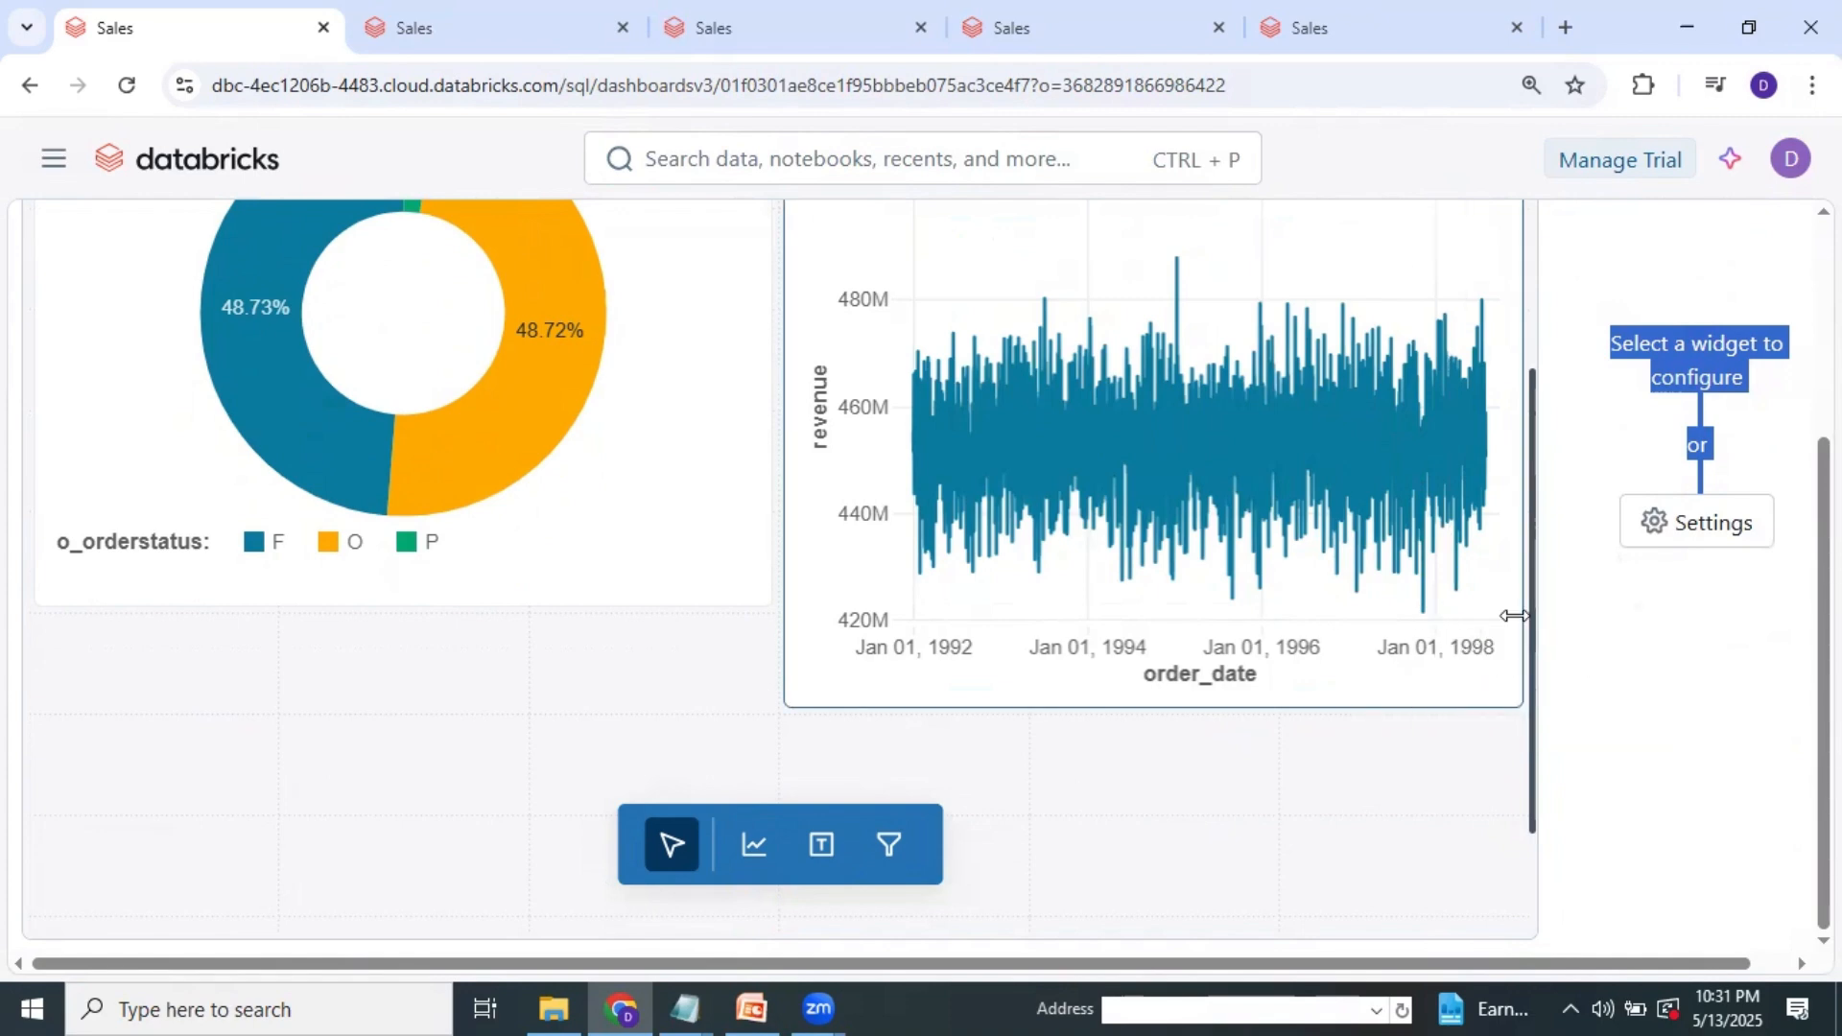
key("ctrl+minus")
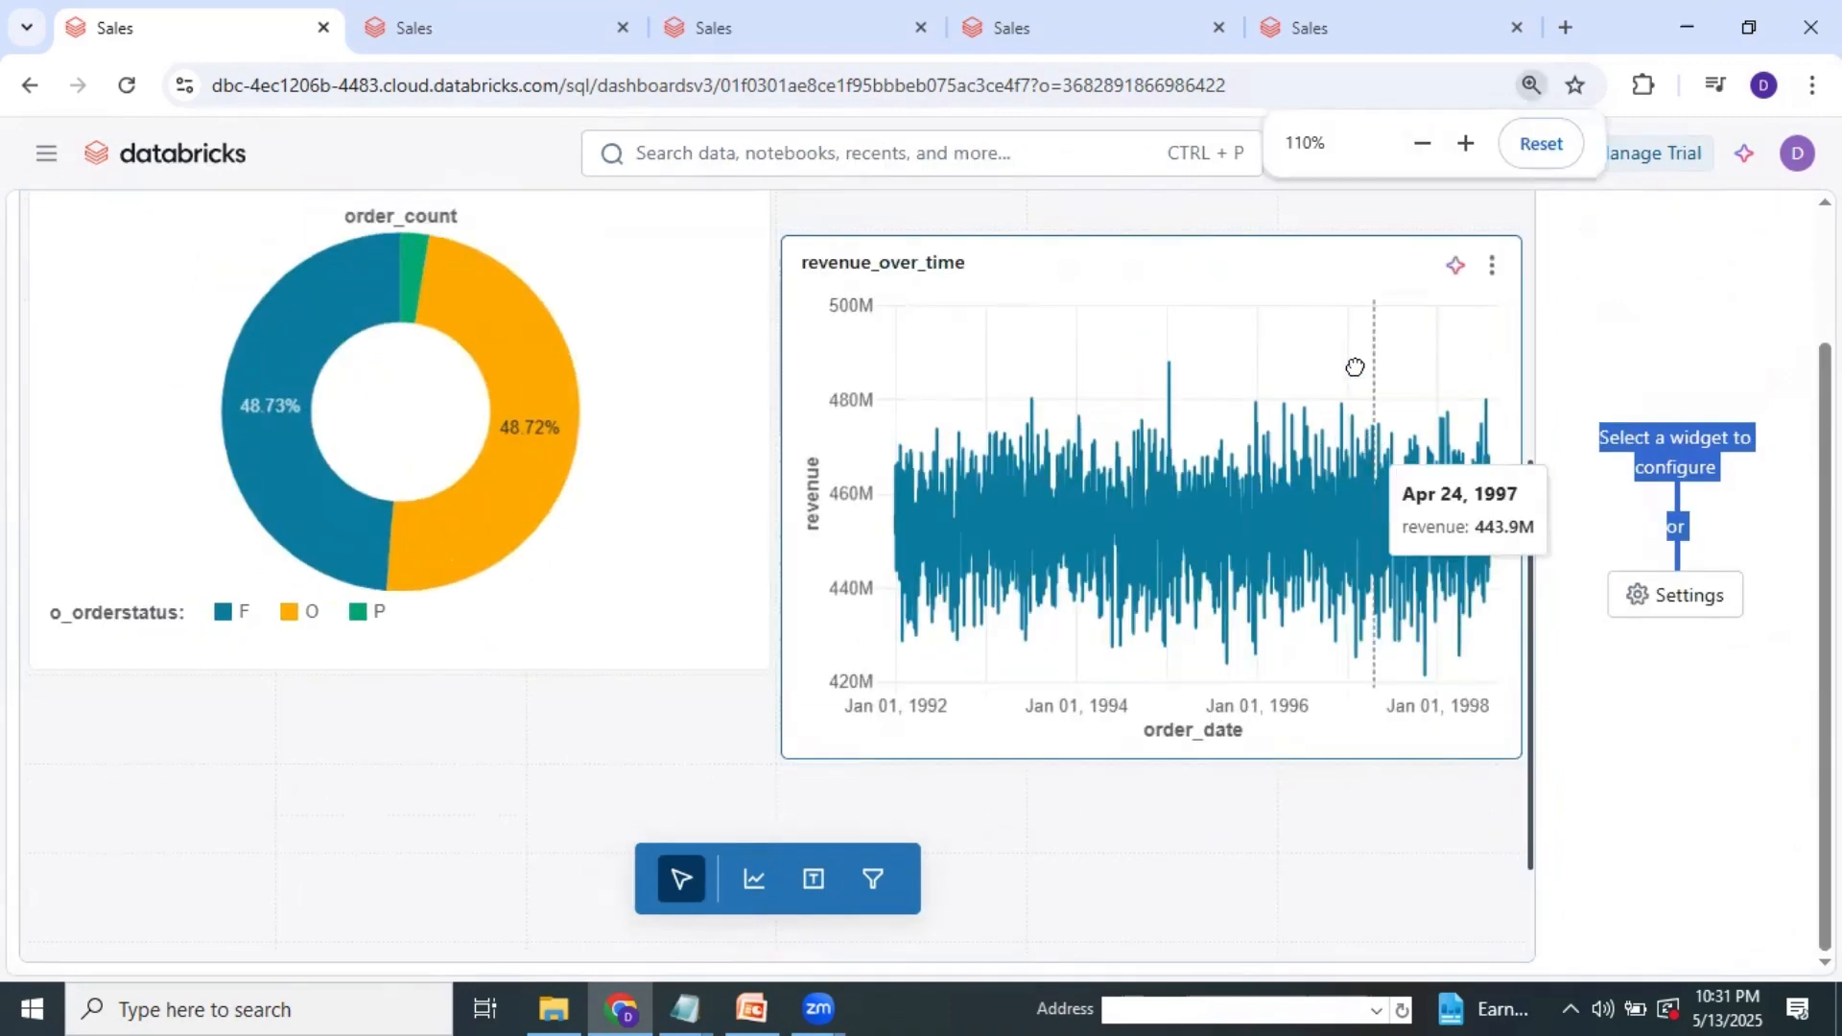
Extend the bottom edge of the revenue_over_time chart down to the top of the avg_order_value chart.
left_click(1357, 361)
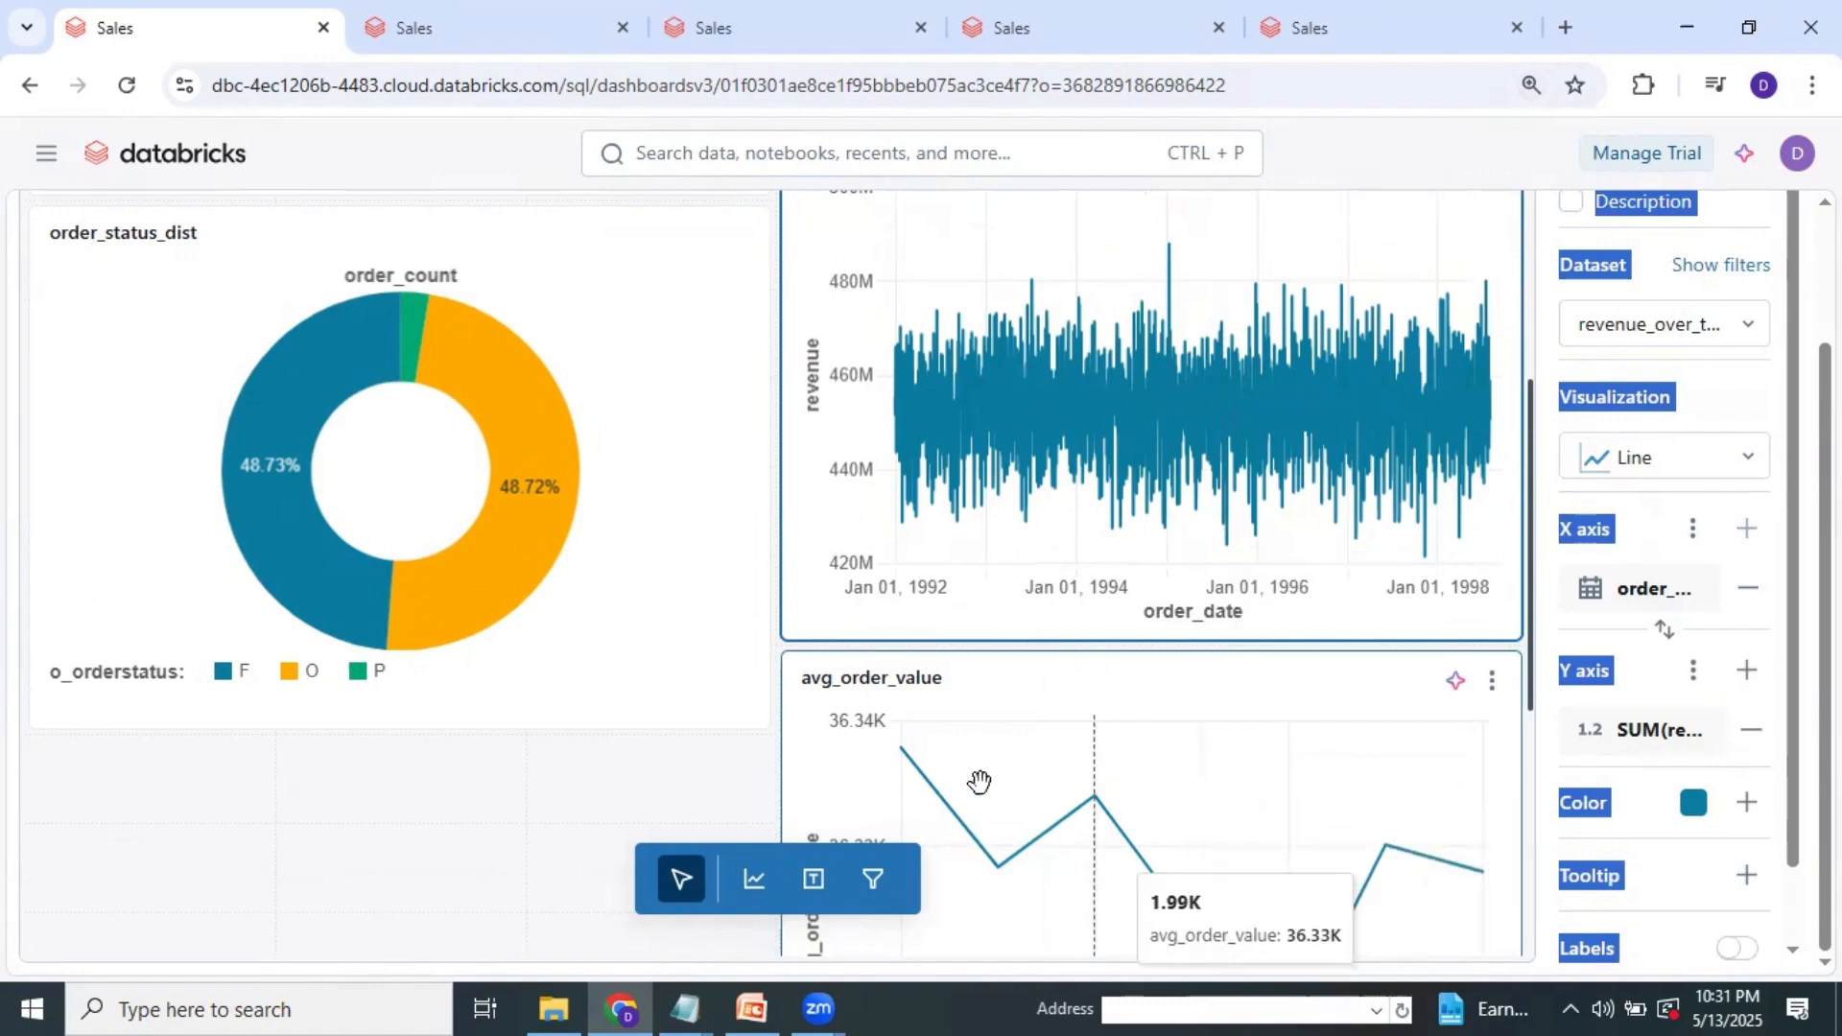
left_click(1029, 836)
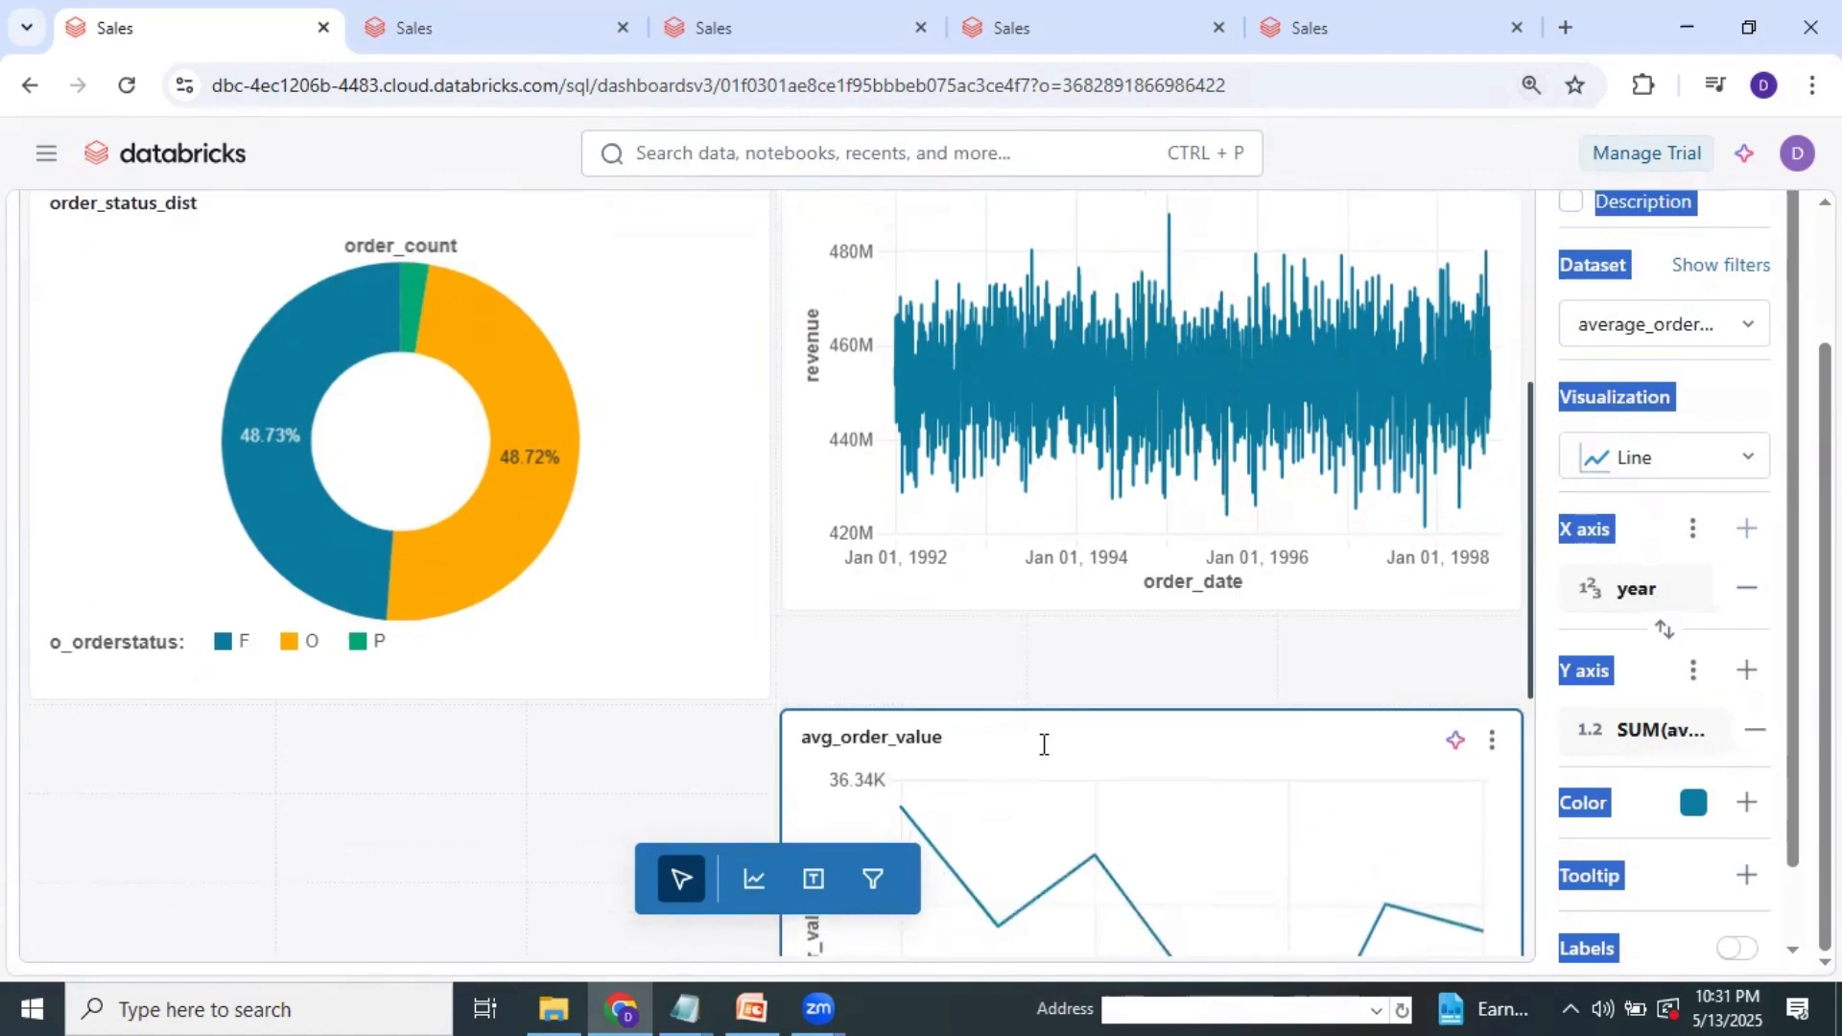
left_click(1104, 453)
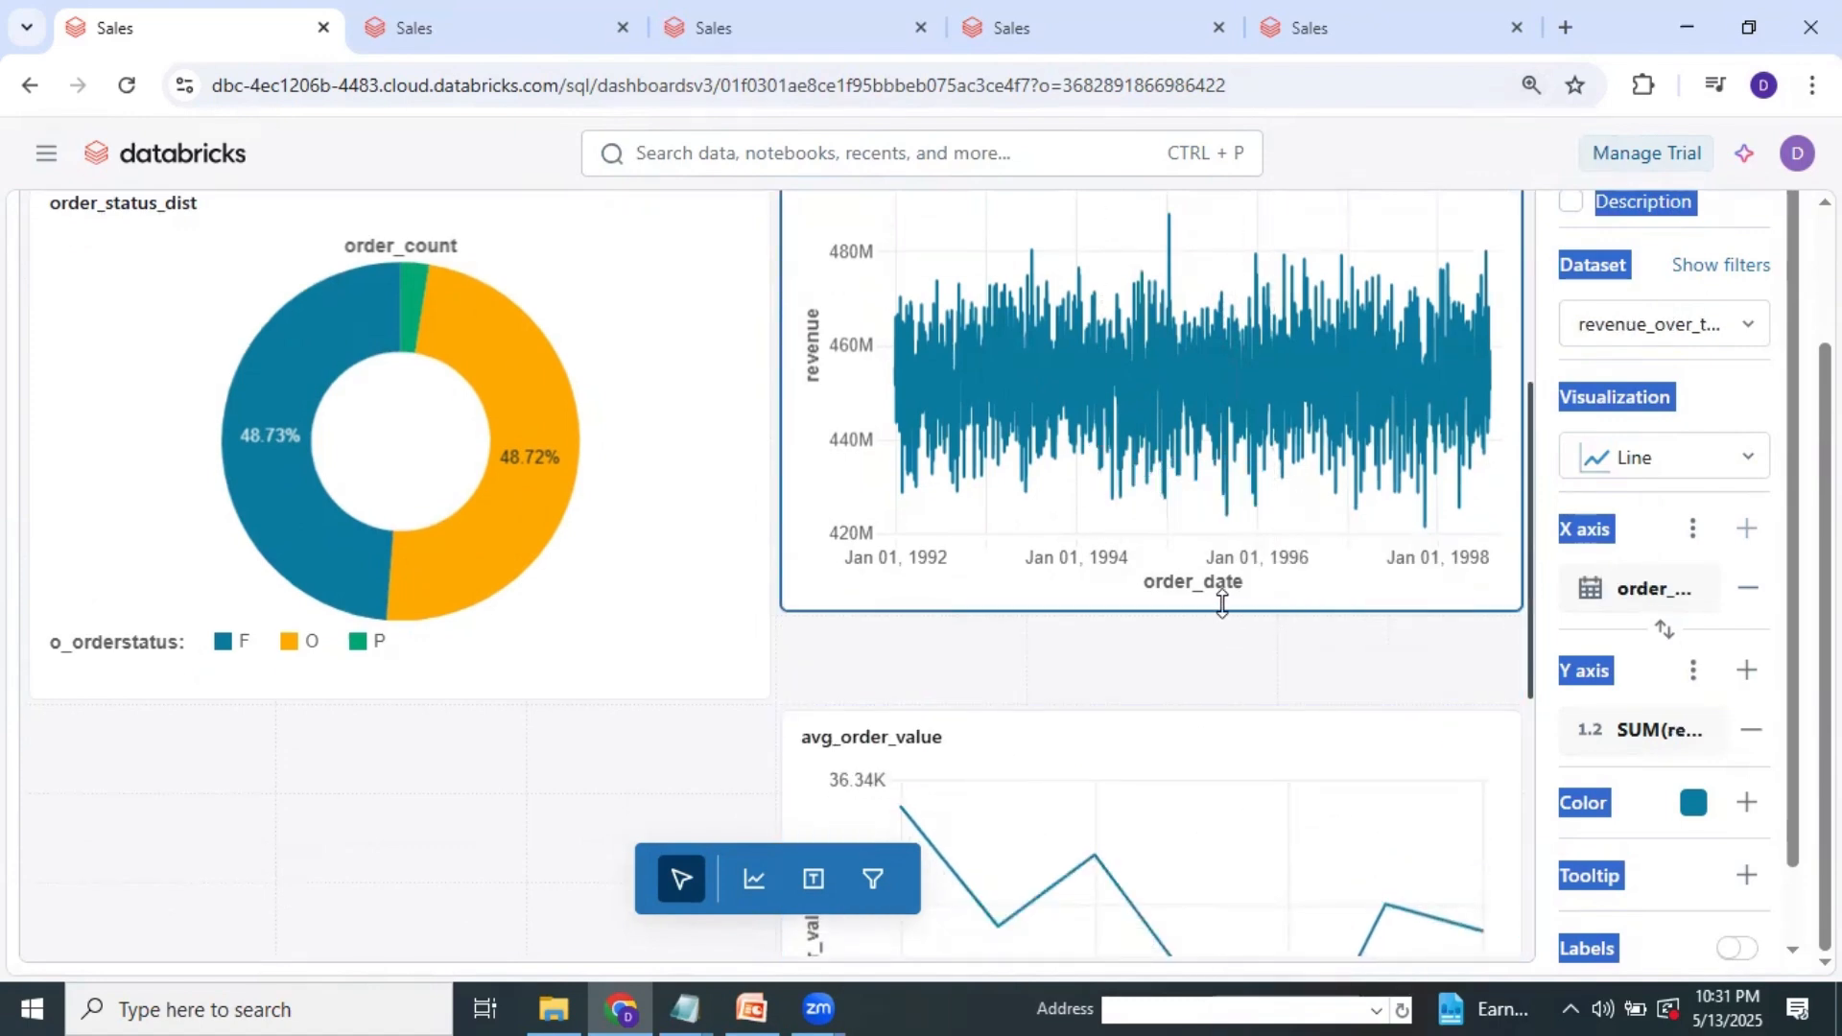
left_click_drag(1222, 604, 1053, 689)
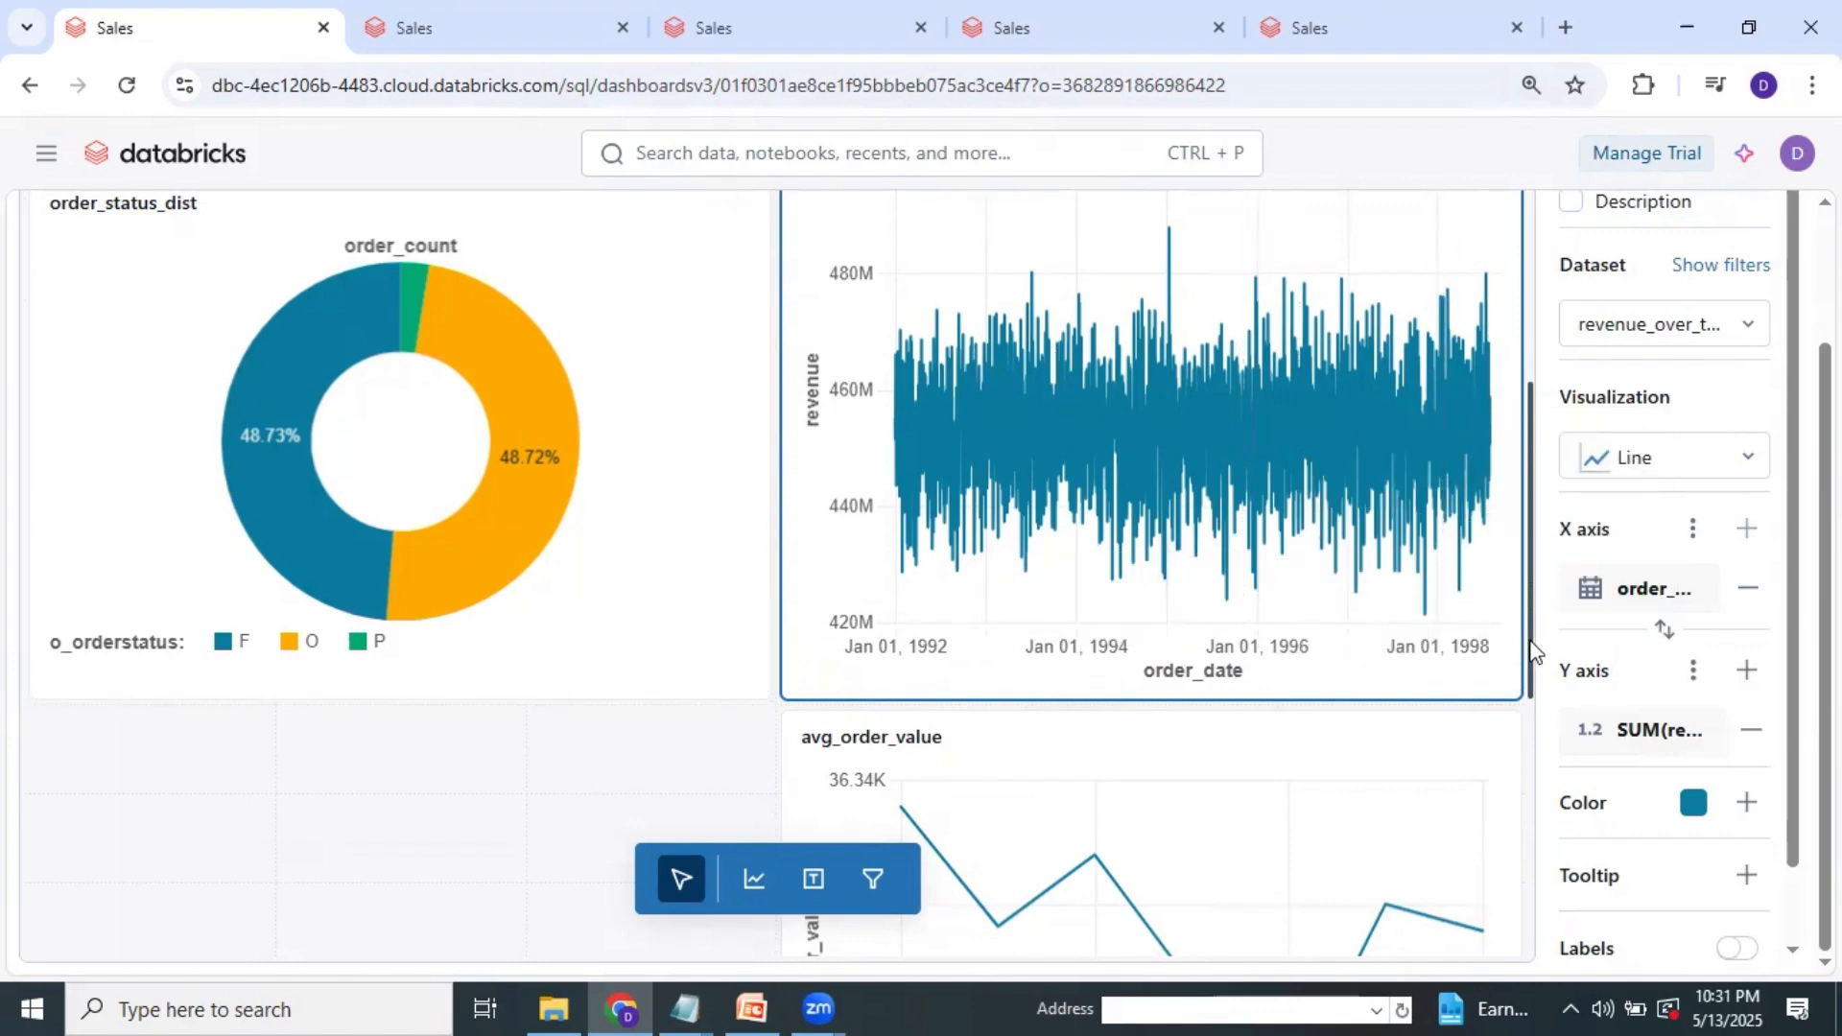
Place the revenue_over_time chart directly to the right of top_selling_nations and shorten it to align with that chart's bottom edge.
left_click_drag(1528, 698, 1502, 955)
left_click_drag(1523, 662, 1548, 424)
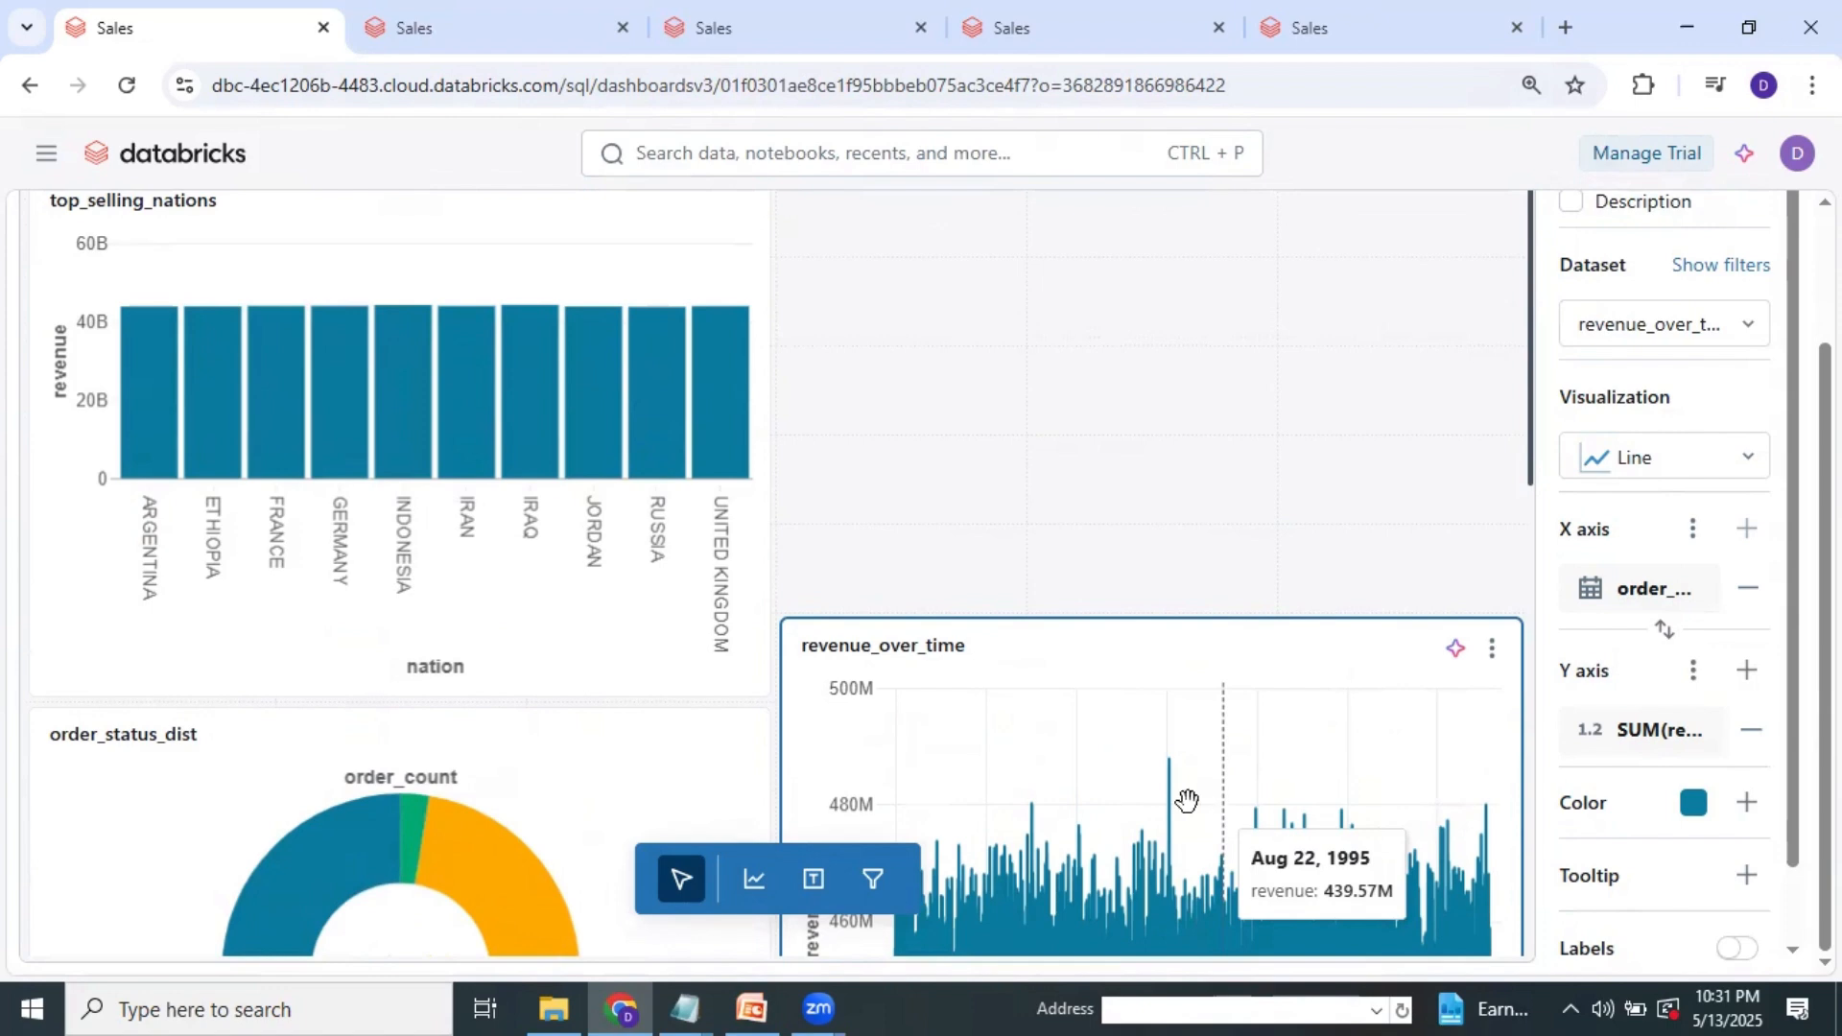
left_click_drag(1258, 669, 1258, 205)
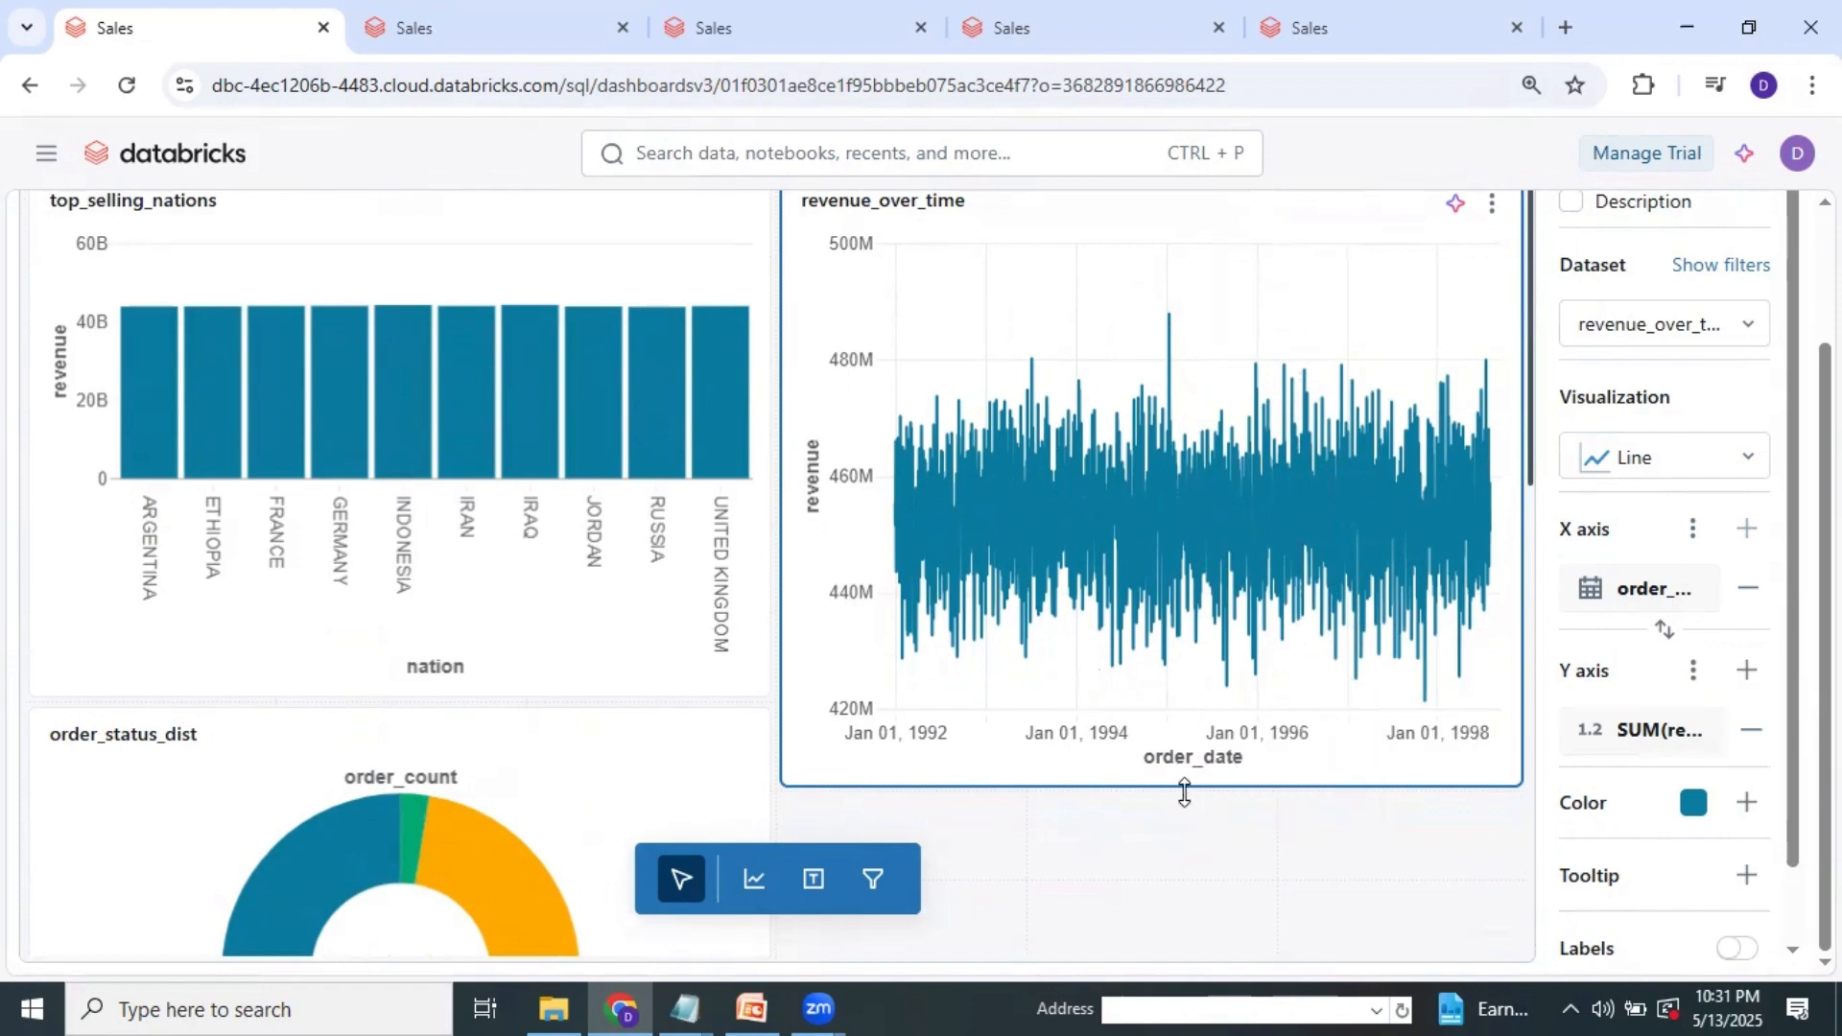
left_click_drag(1185, 782, 1185, 684)
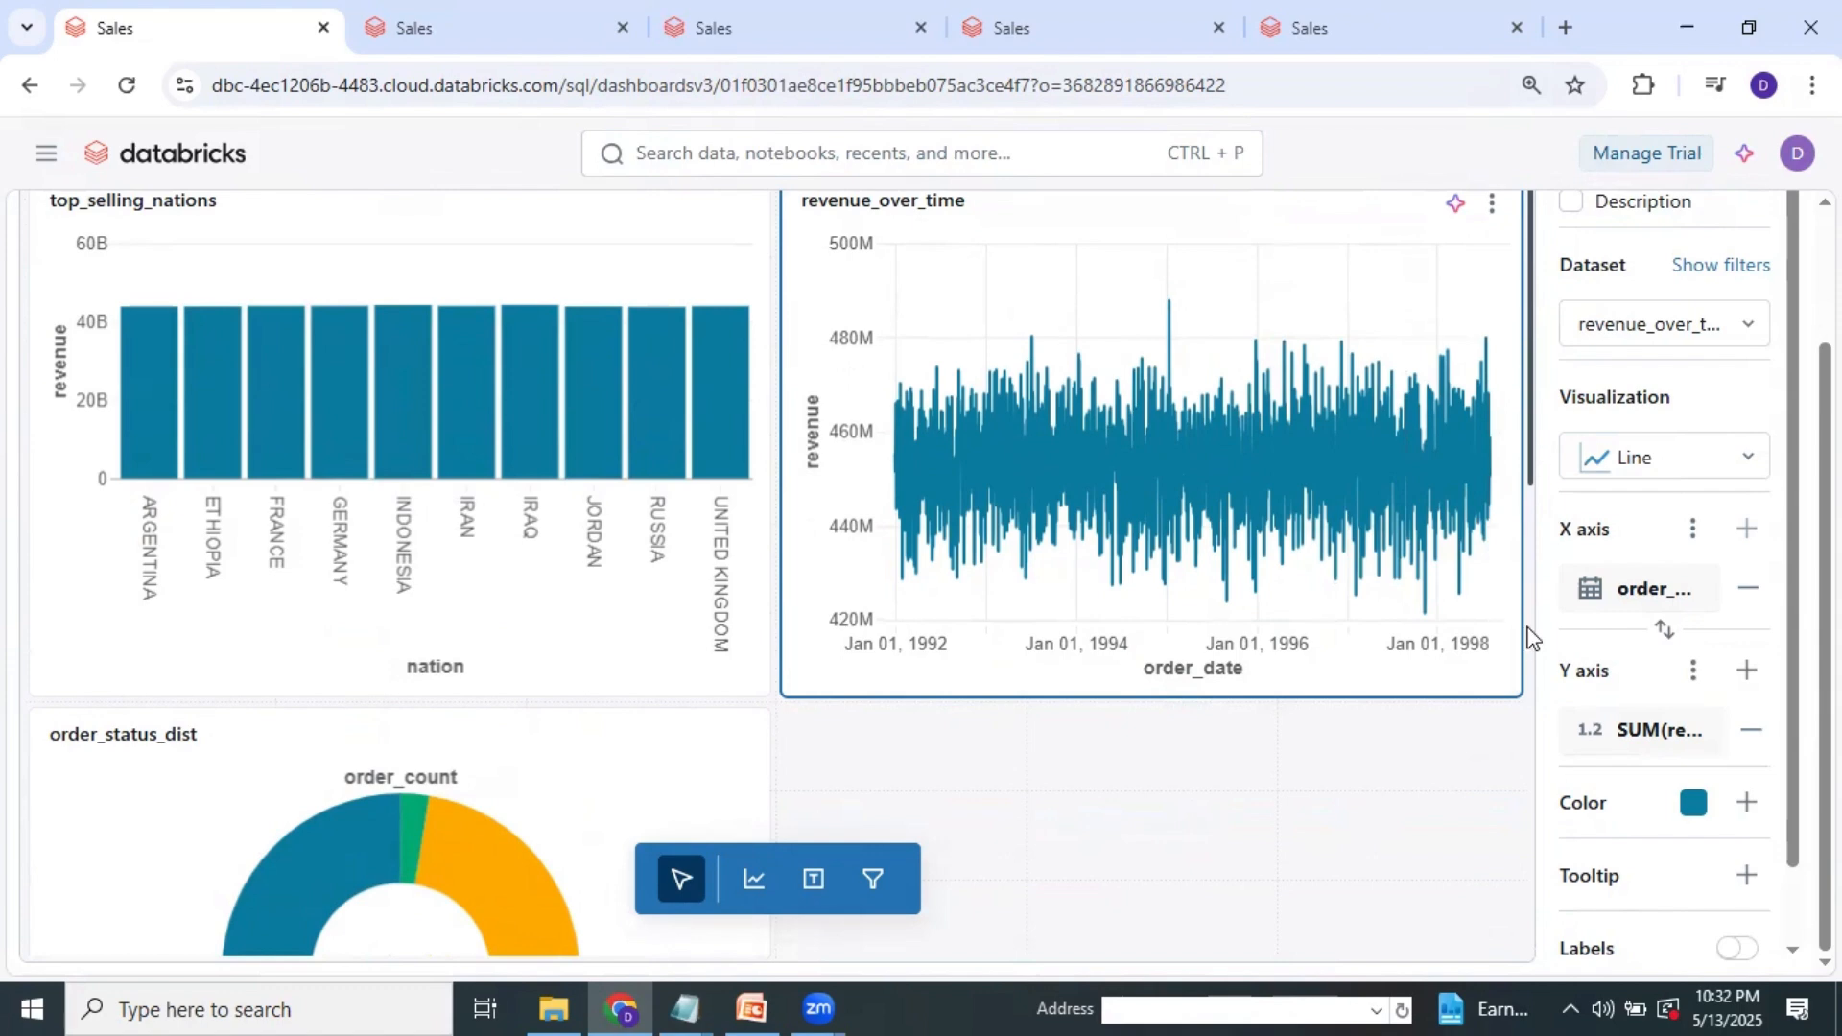
Place the avg_order_value chart directly to the right of order_status_dist, beneath revenue_over_time, and deselect it.
left_click_drag(1528, 629, 1525, 609)
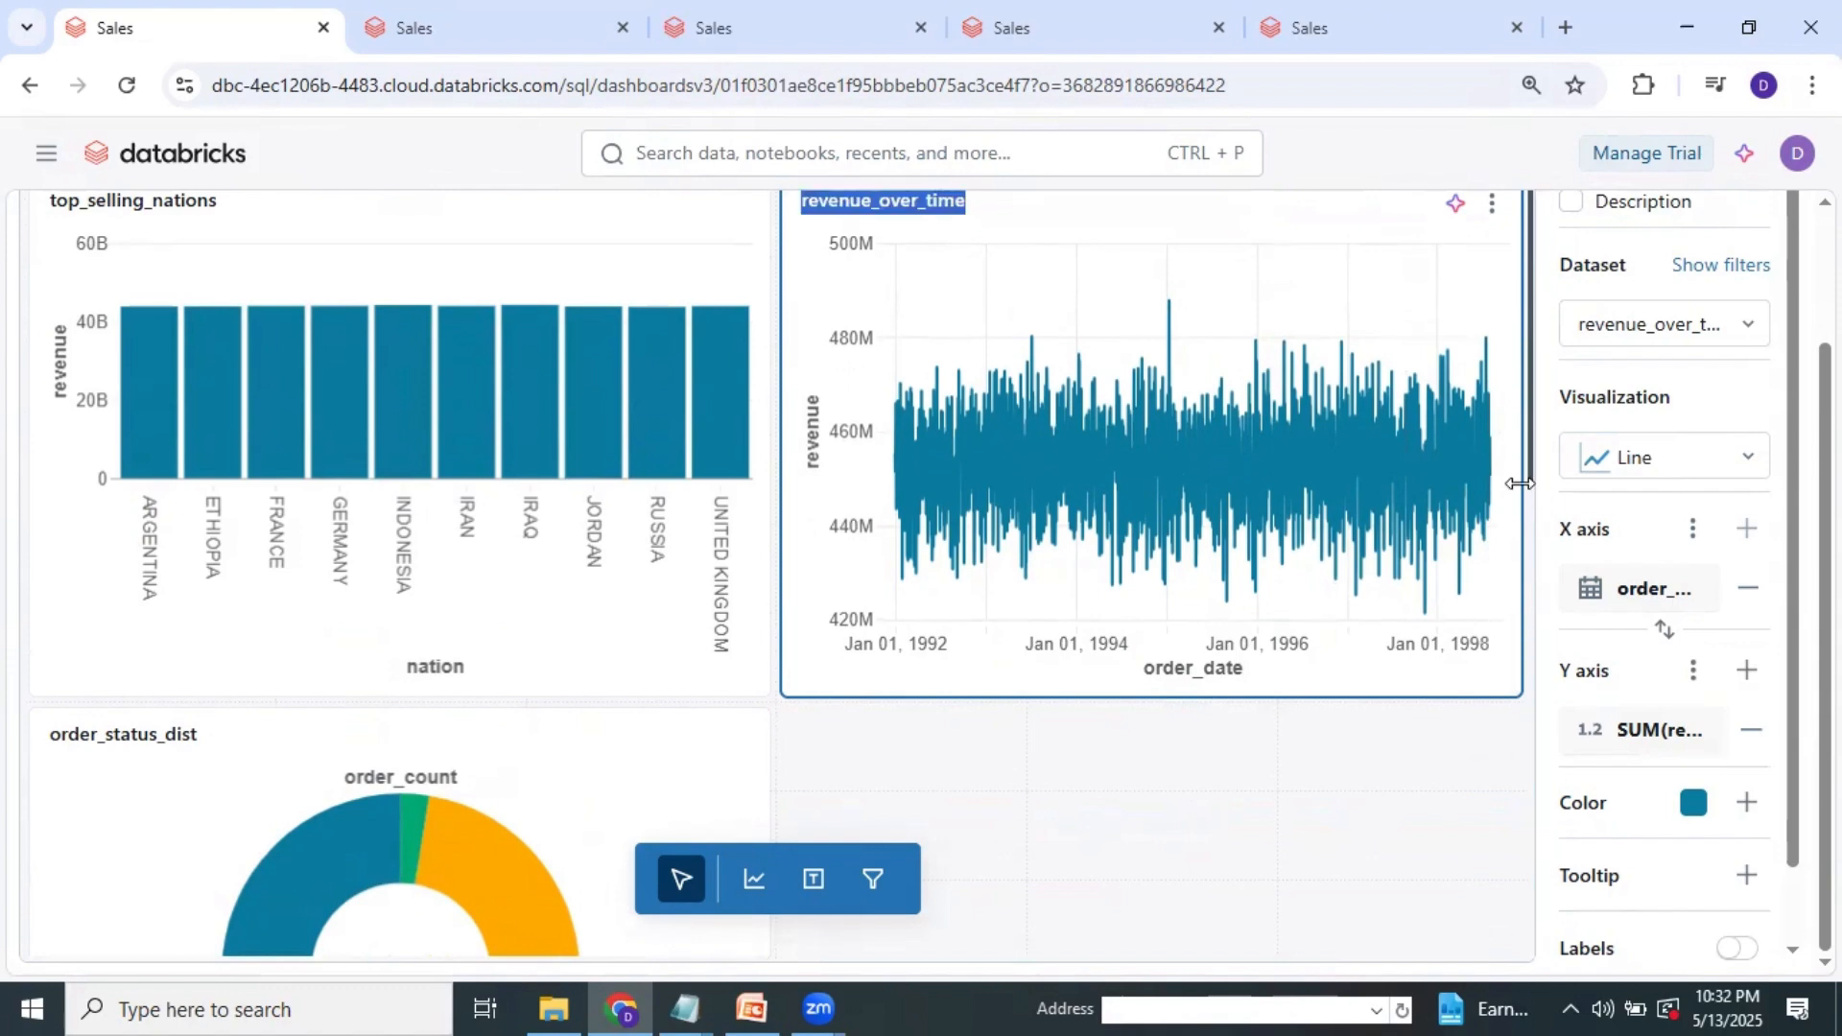
left_click_drag(1534, 490, 1497, 823)
left_click_drag(1261, 605, 1386, 404)
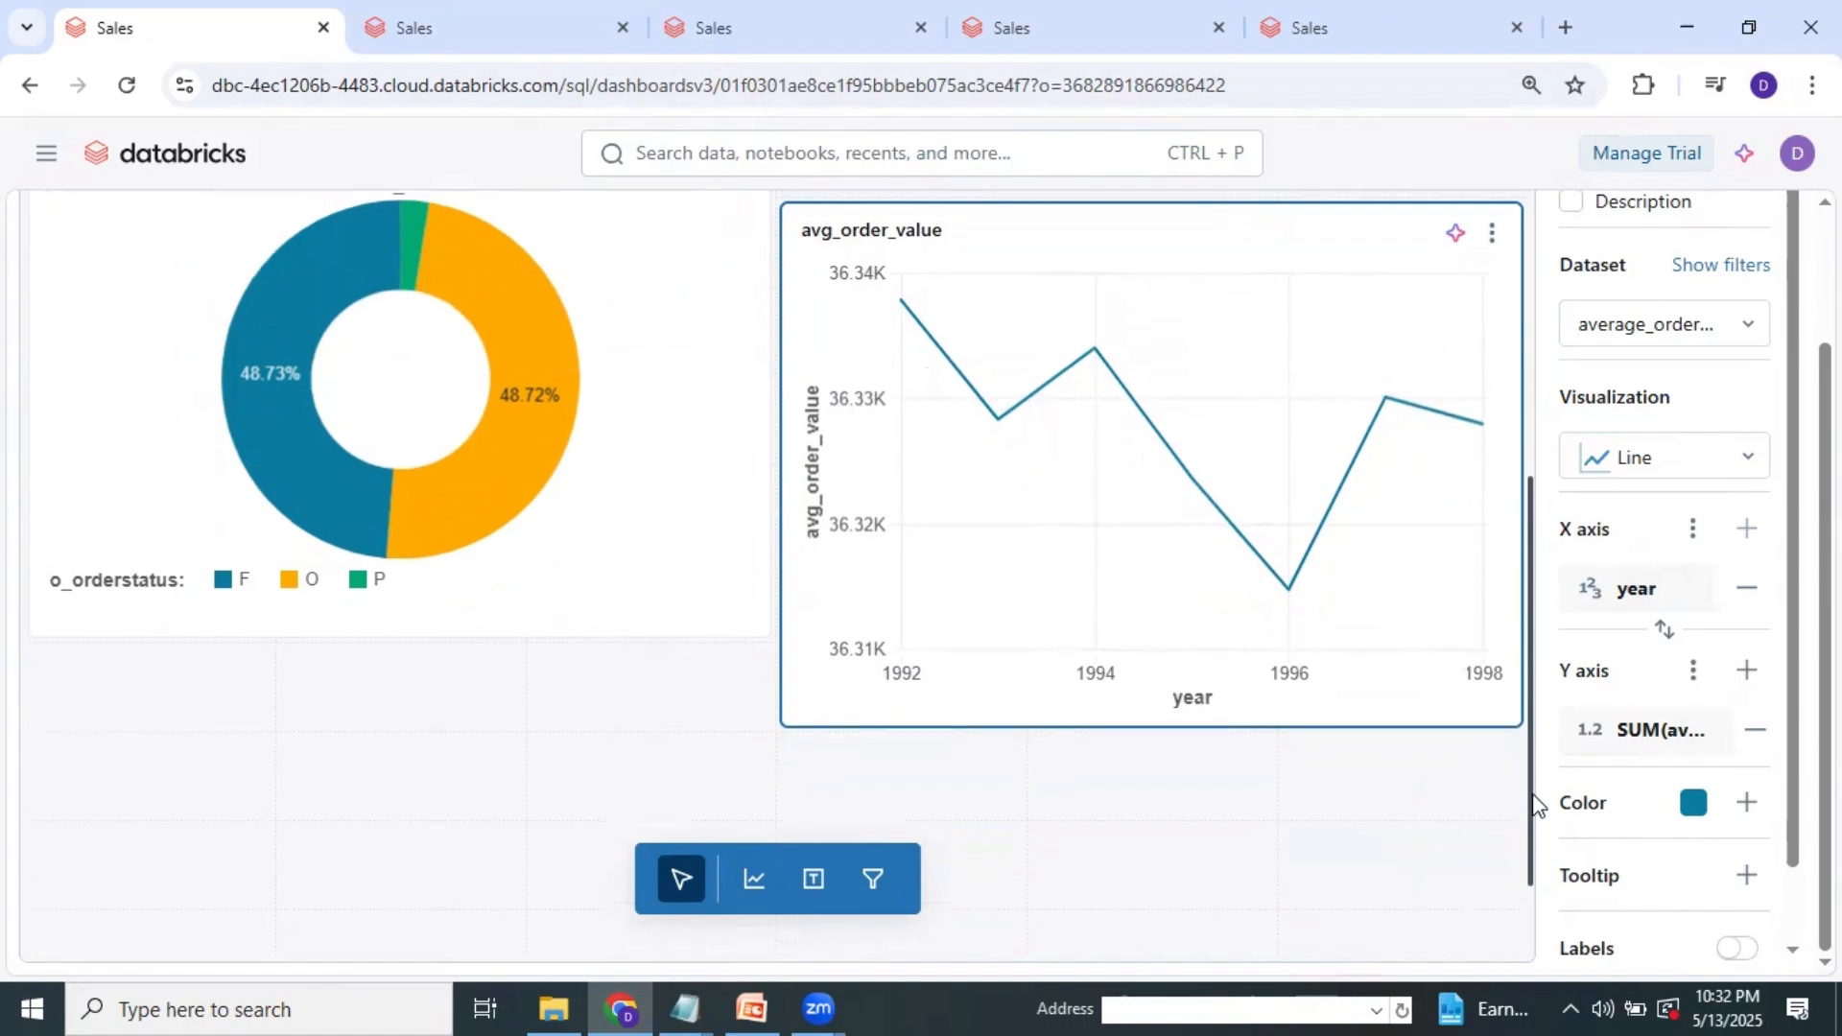
left_click_drag(1535, 802, 1540, 691)
left_click_drag(1189, 558, 1180, 461)
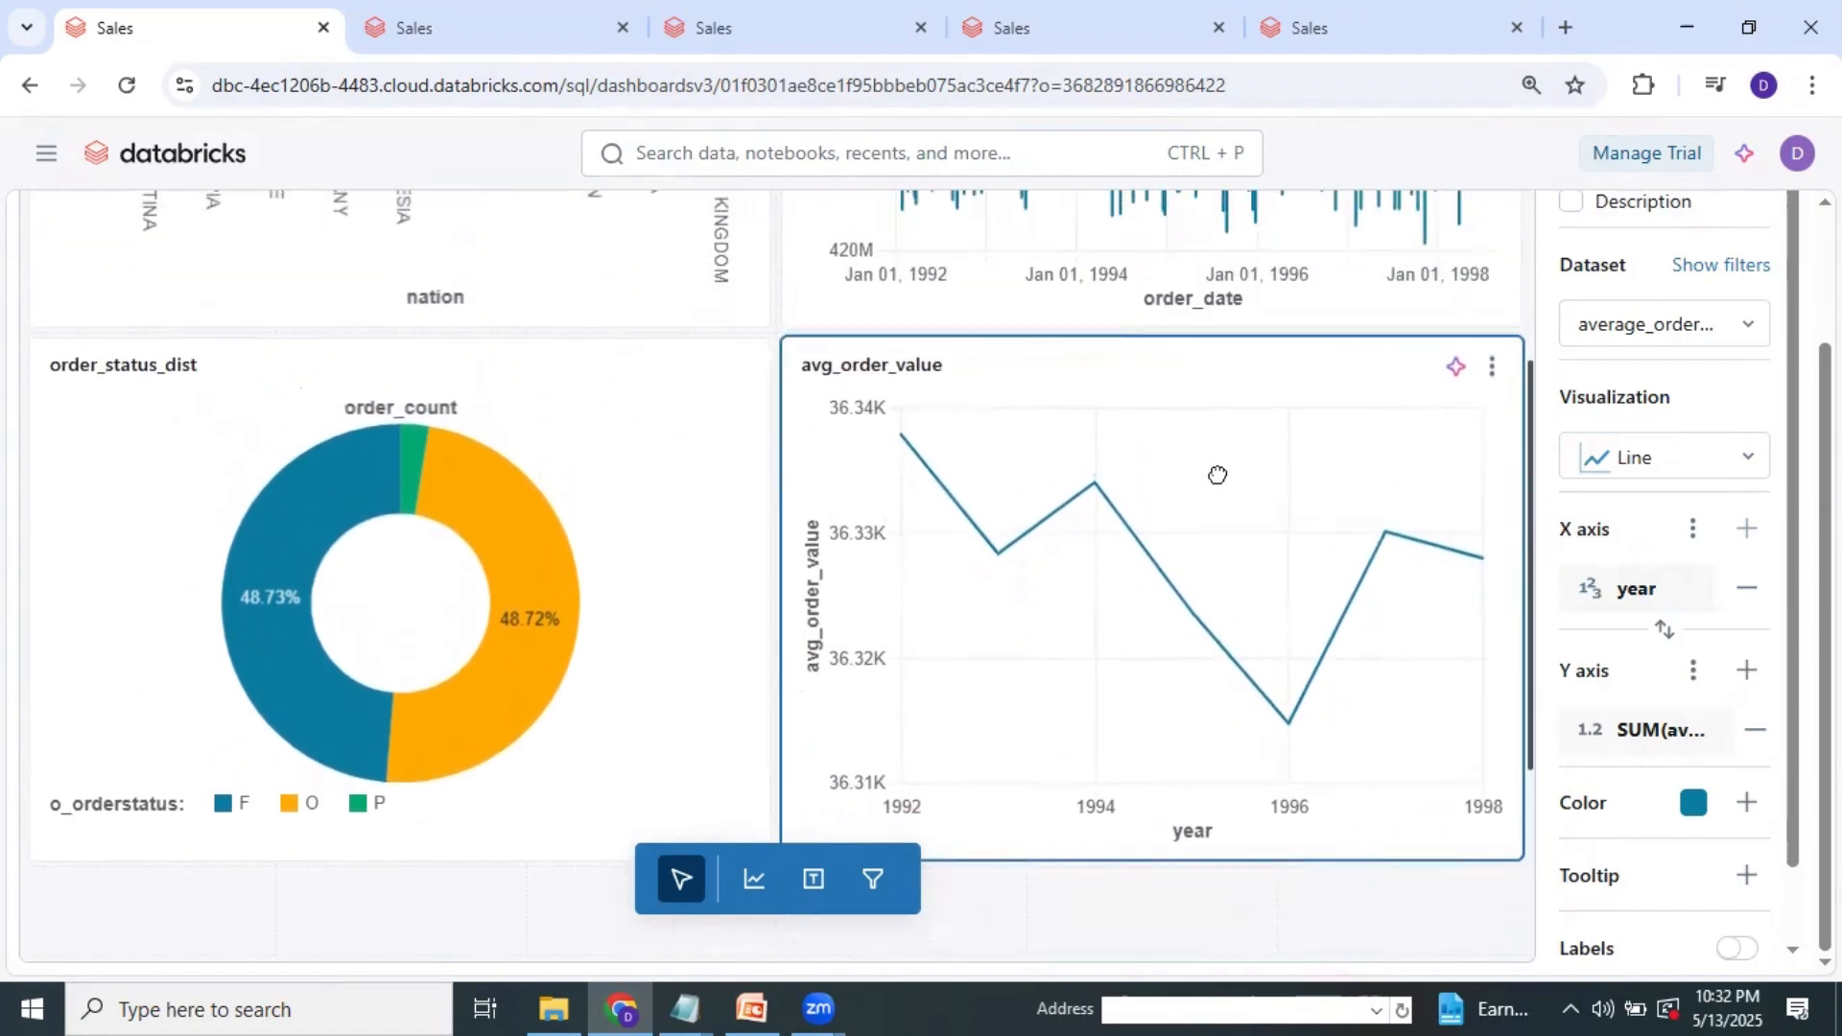
left_click(1318, 938)
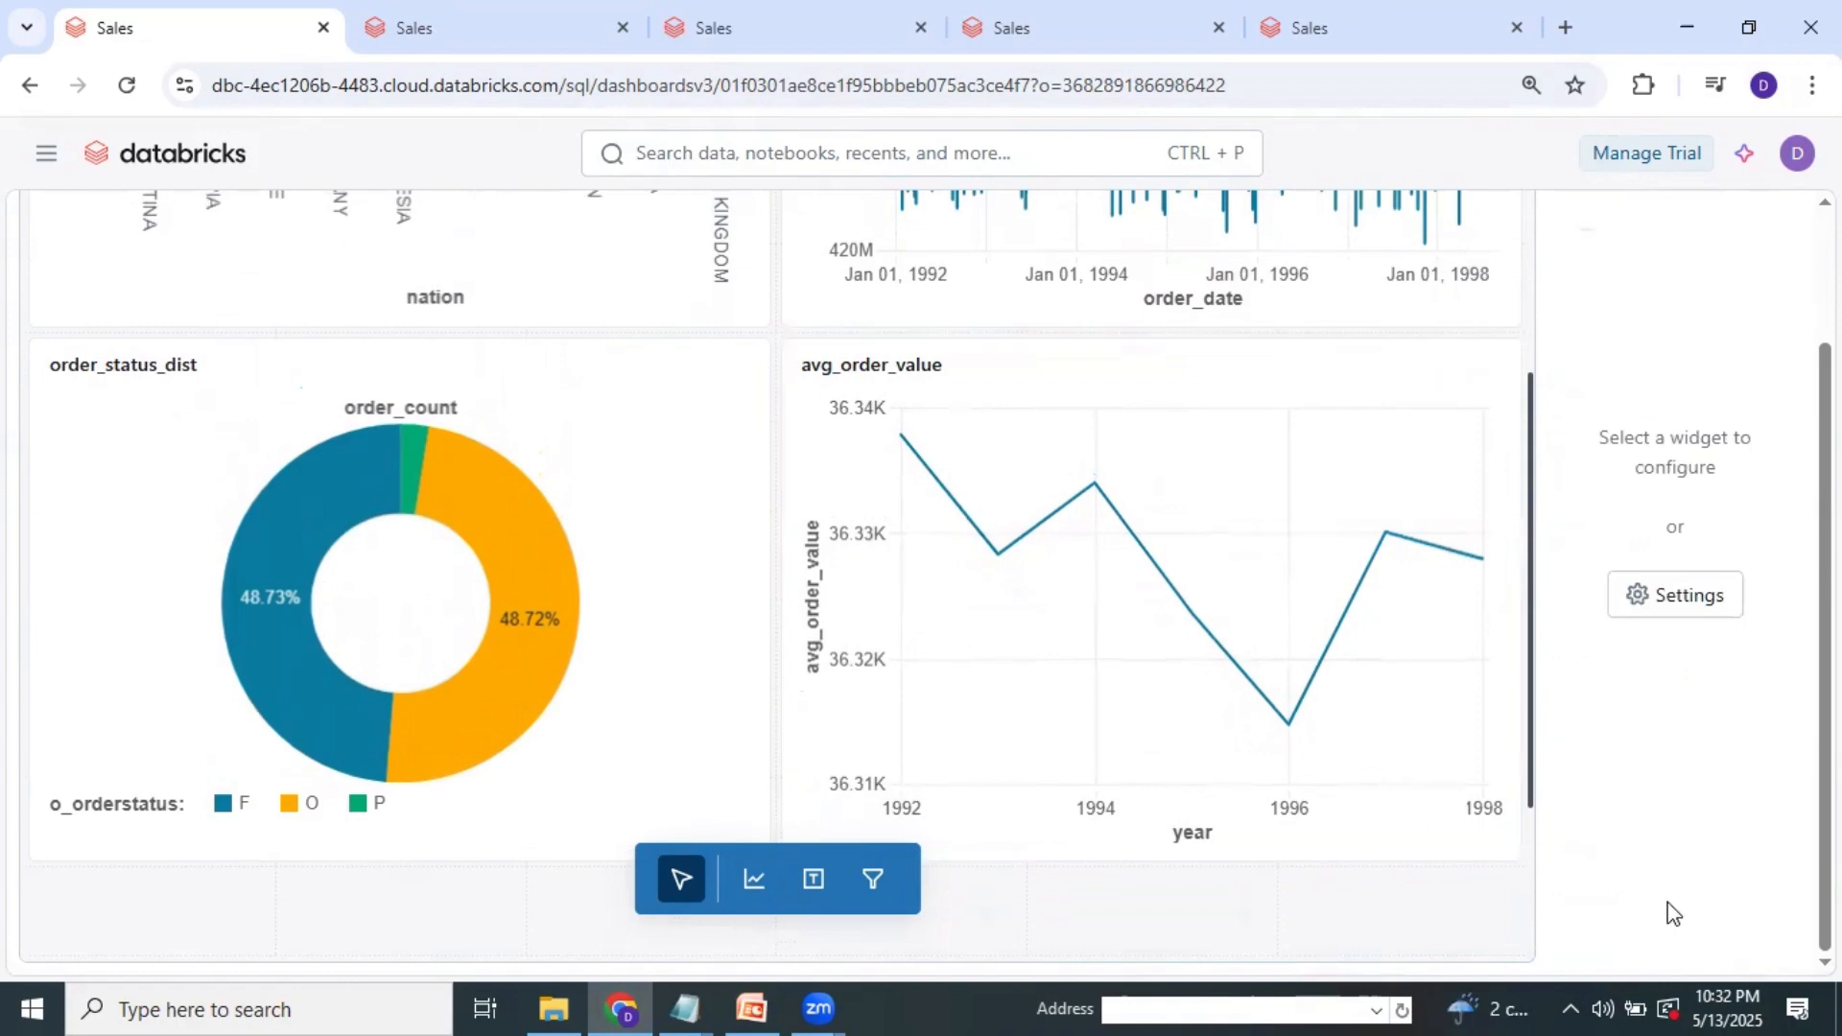
Reduce the page zoom to 90% and review the additional actions available for the Sales dashboard.
key("ctrl+minus")
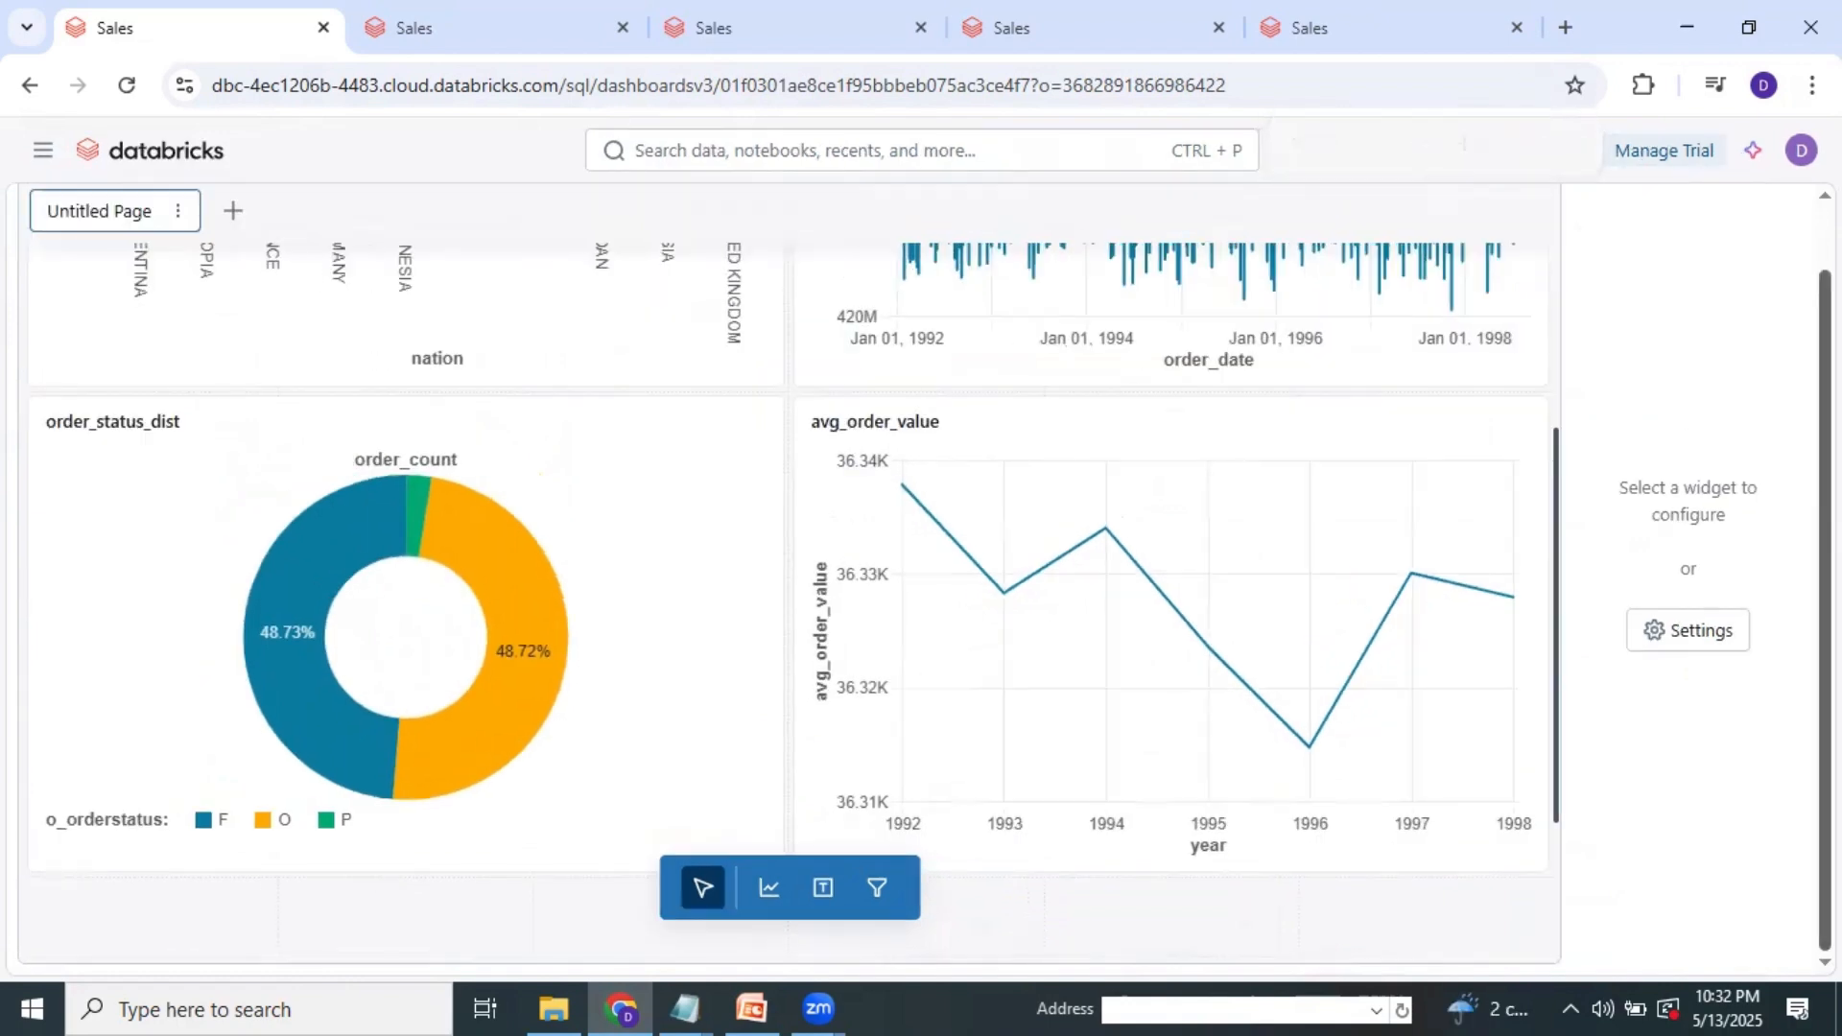
key("ctrl+minus")
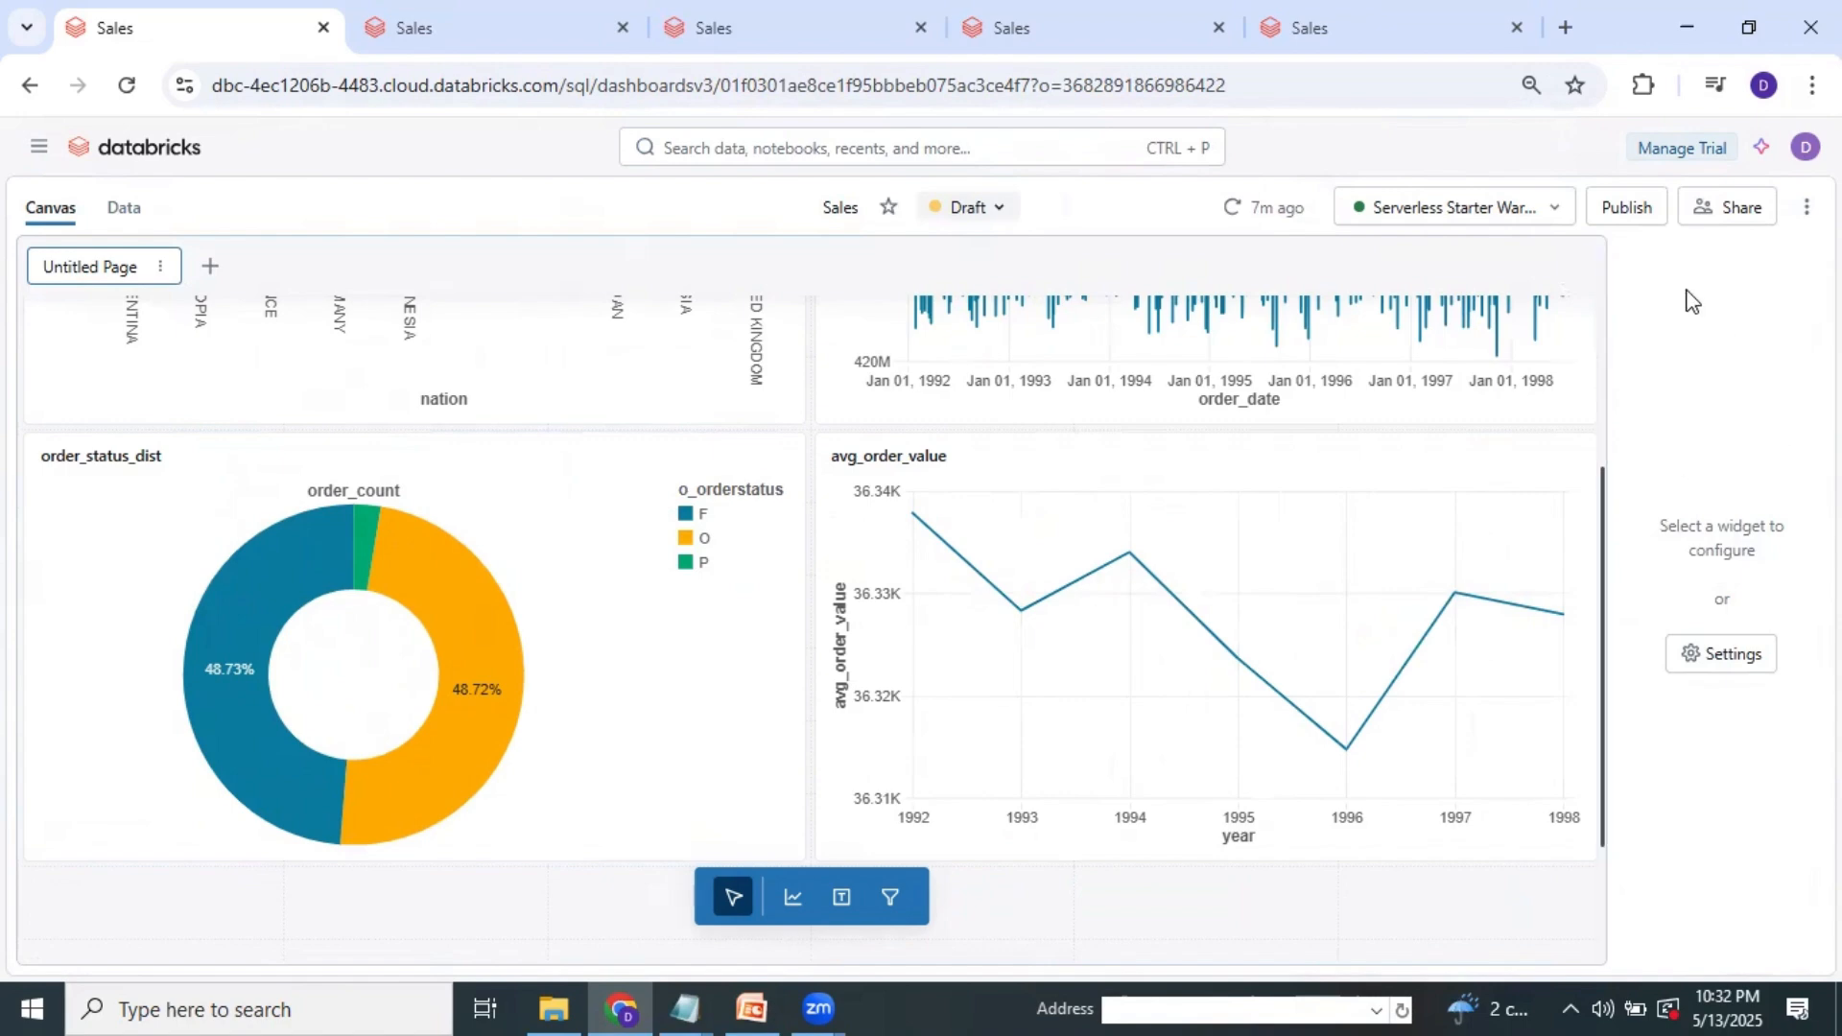
left_click(1807, 207)
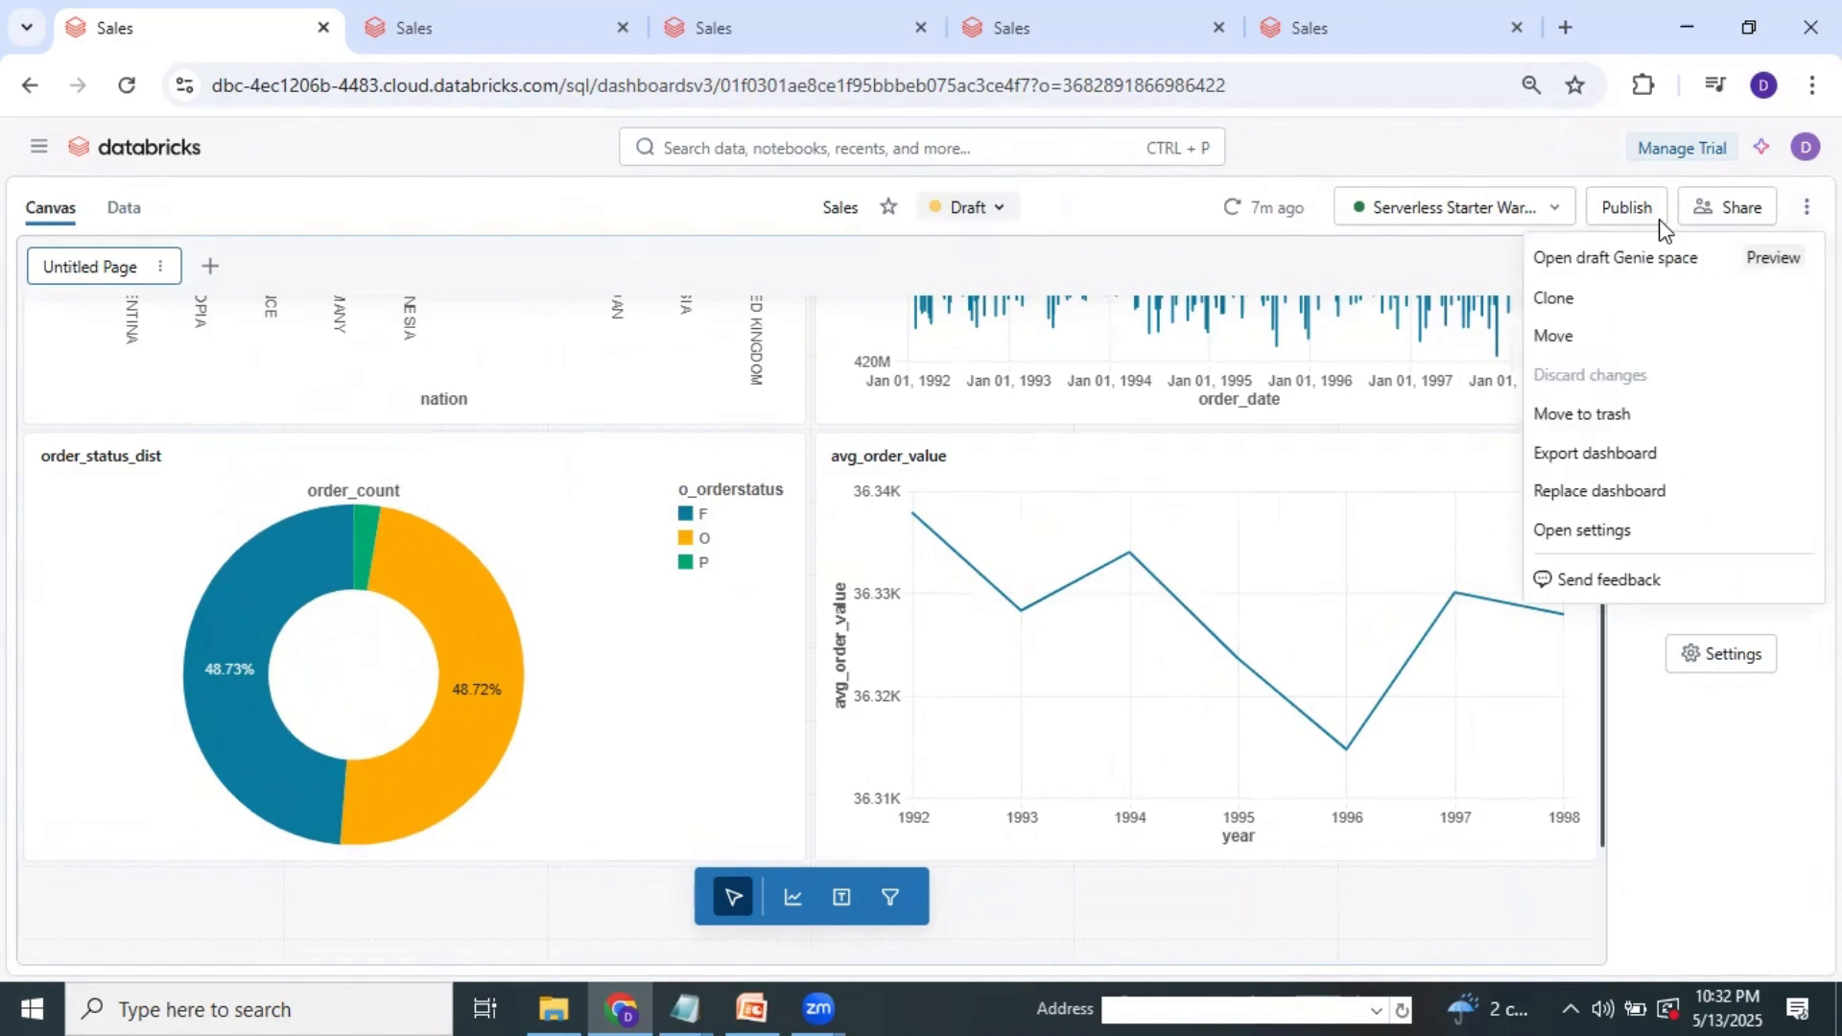
left_click(1681, 808)
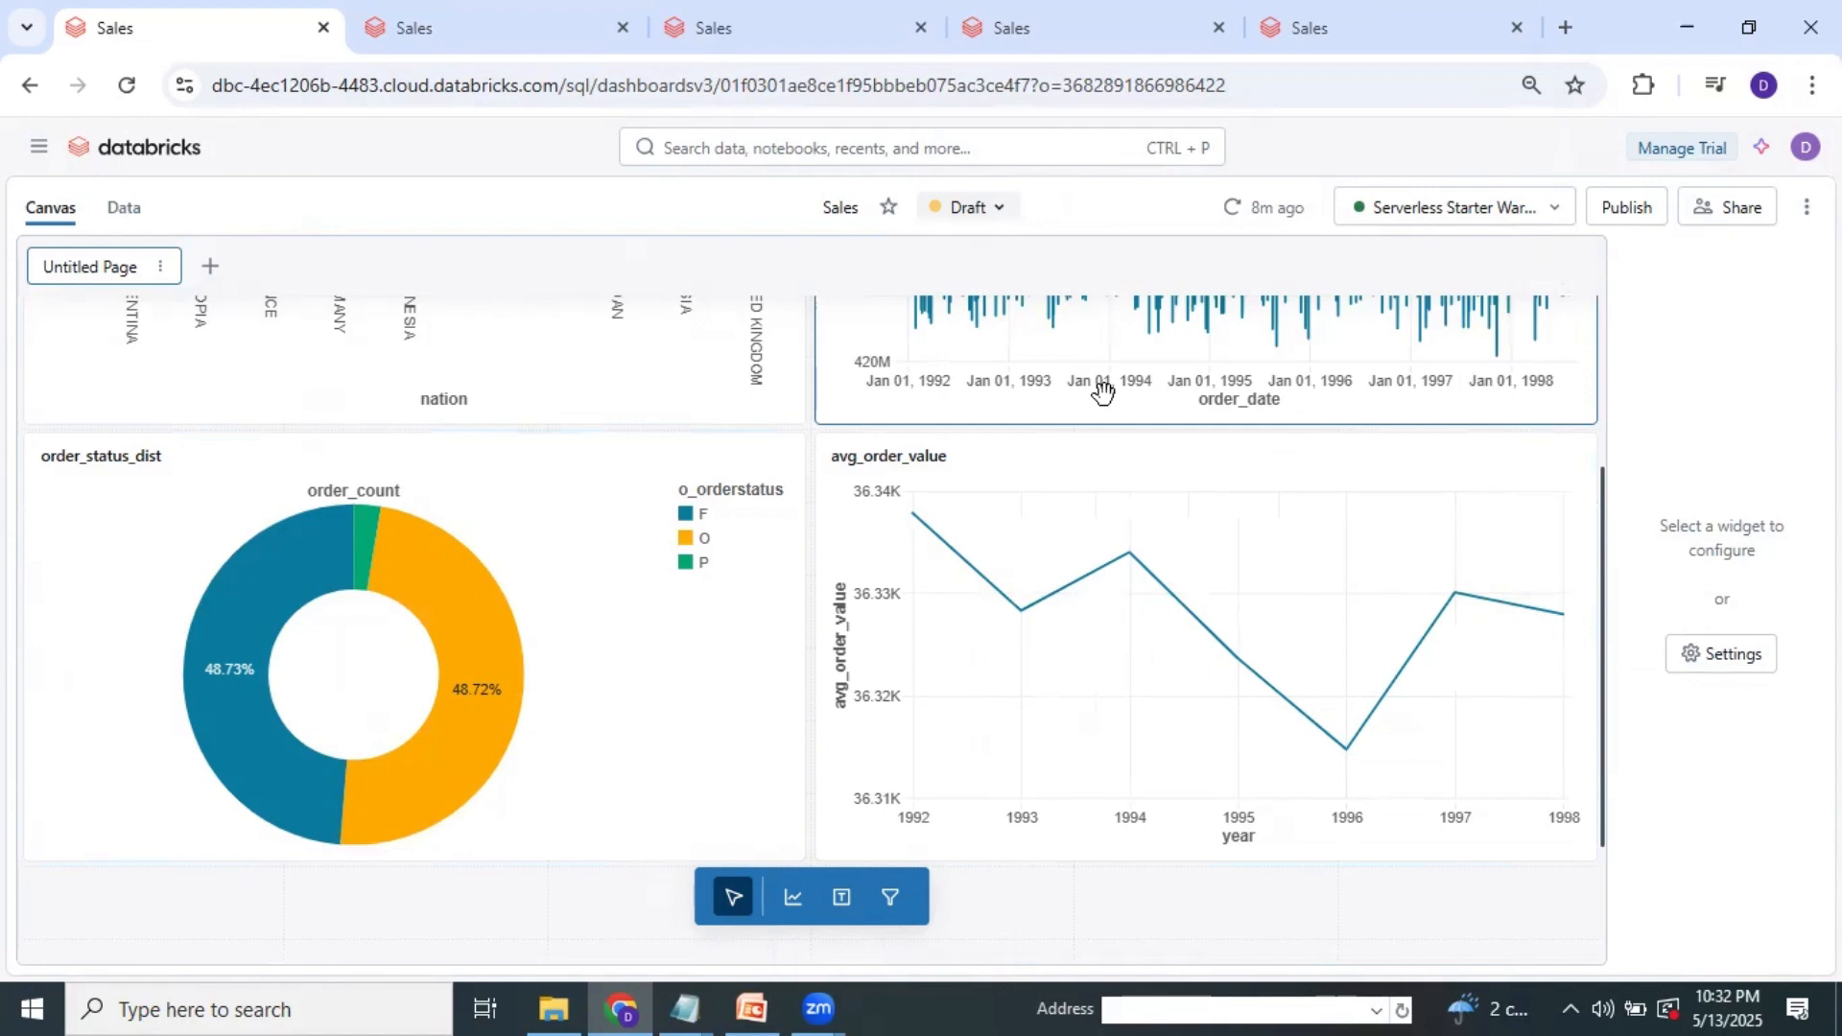
Rename the dashboard's untitled page as Basic Page.
left_click(139, 266)
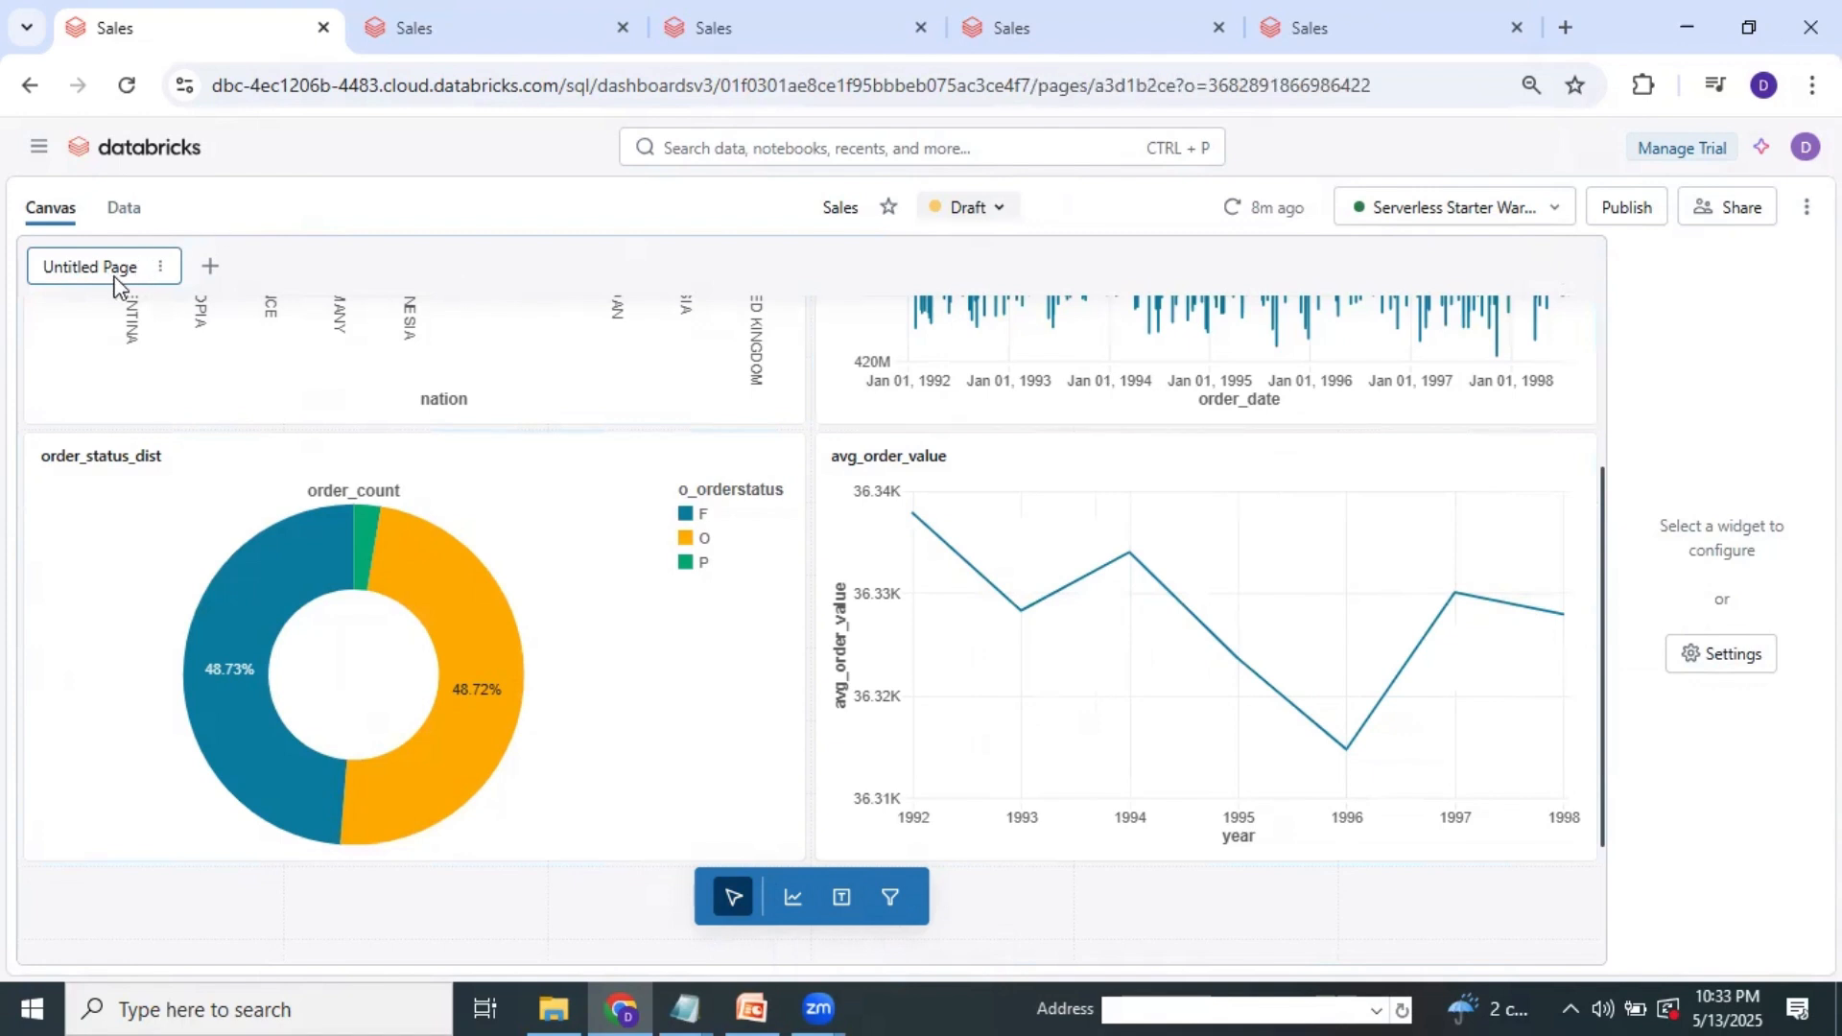
left_click(161, 267)
left_click(184, 307)
type("Ba")
type("sic Page")
key("Return")
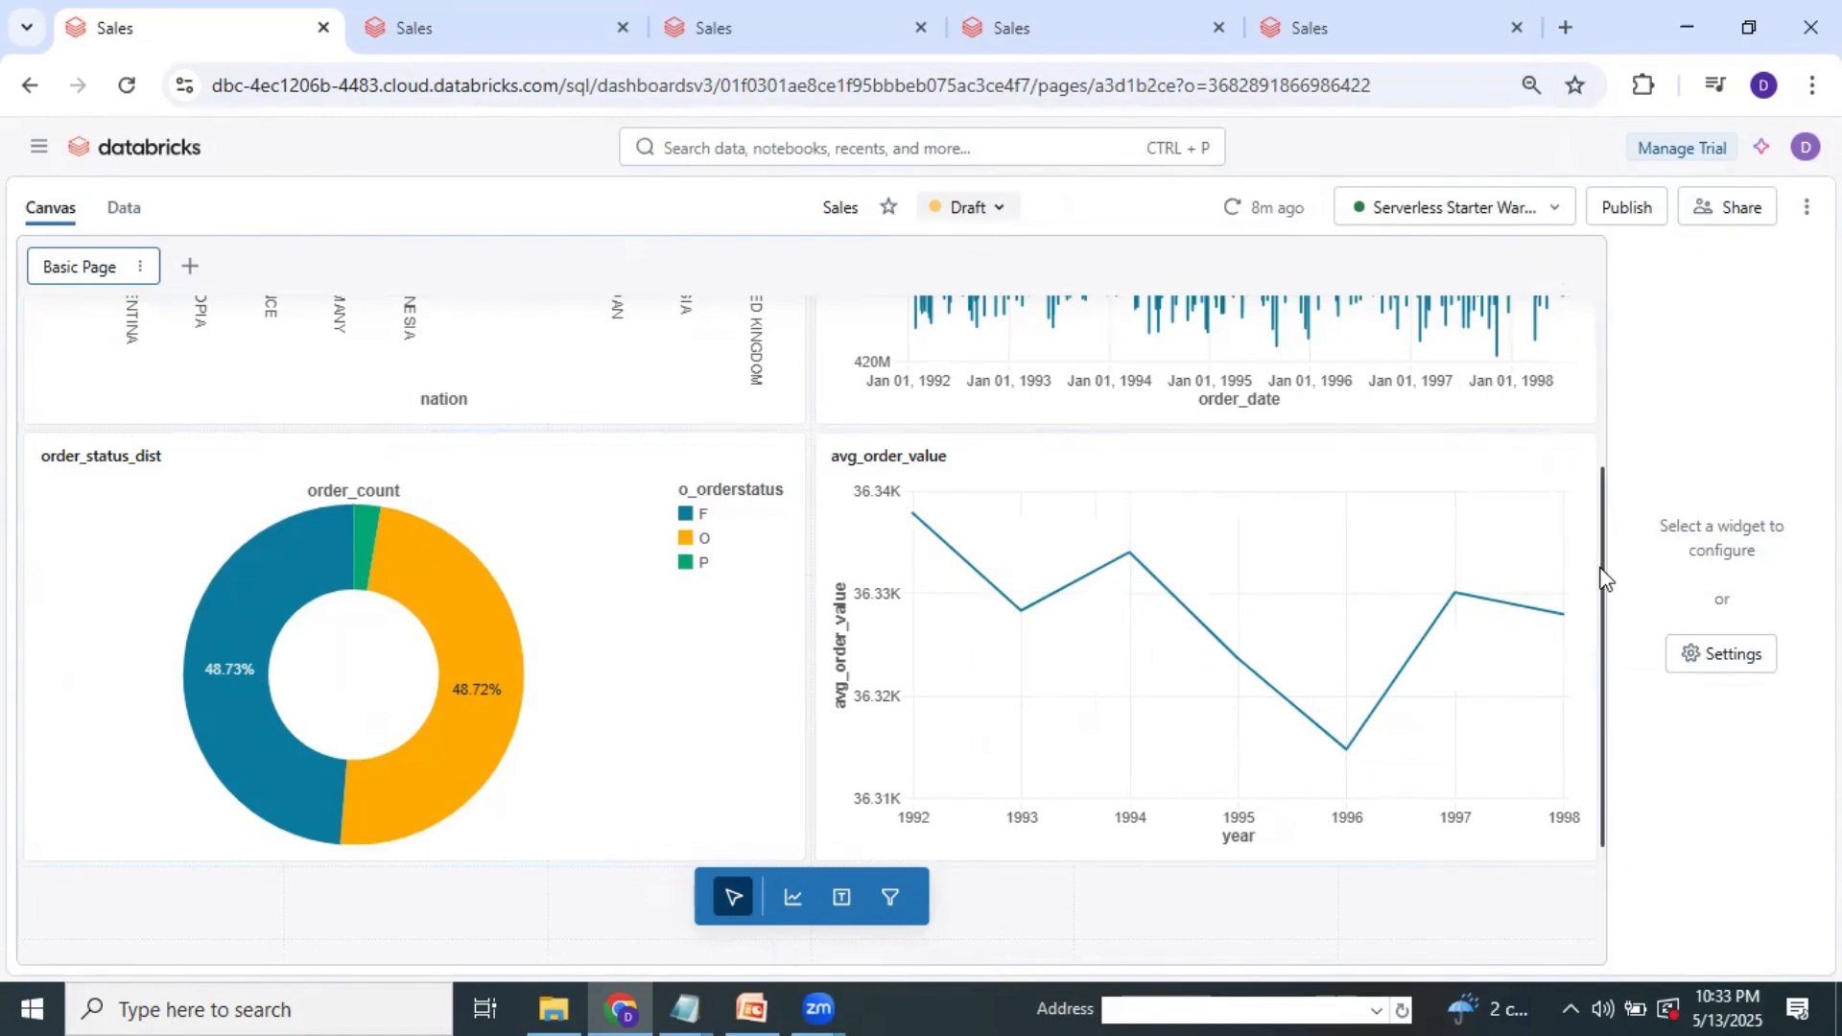
Try placing the order_status_dist chart above top_selling_nations on the Basic Page.
left_click(549, 393)
left_click_drag(386, 422, 468, 326)
left_click(518, 629)
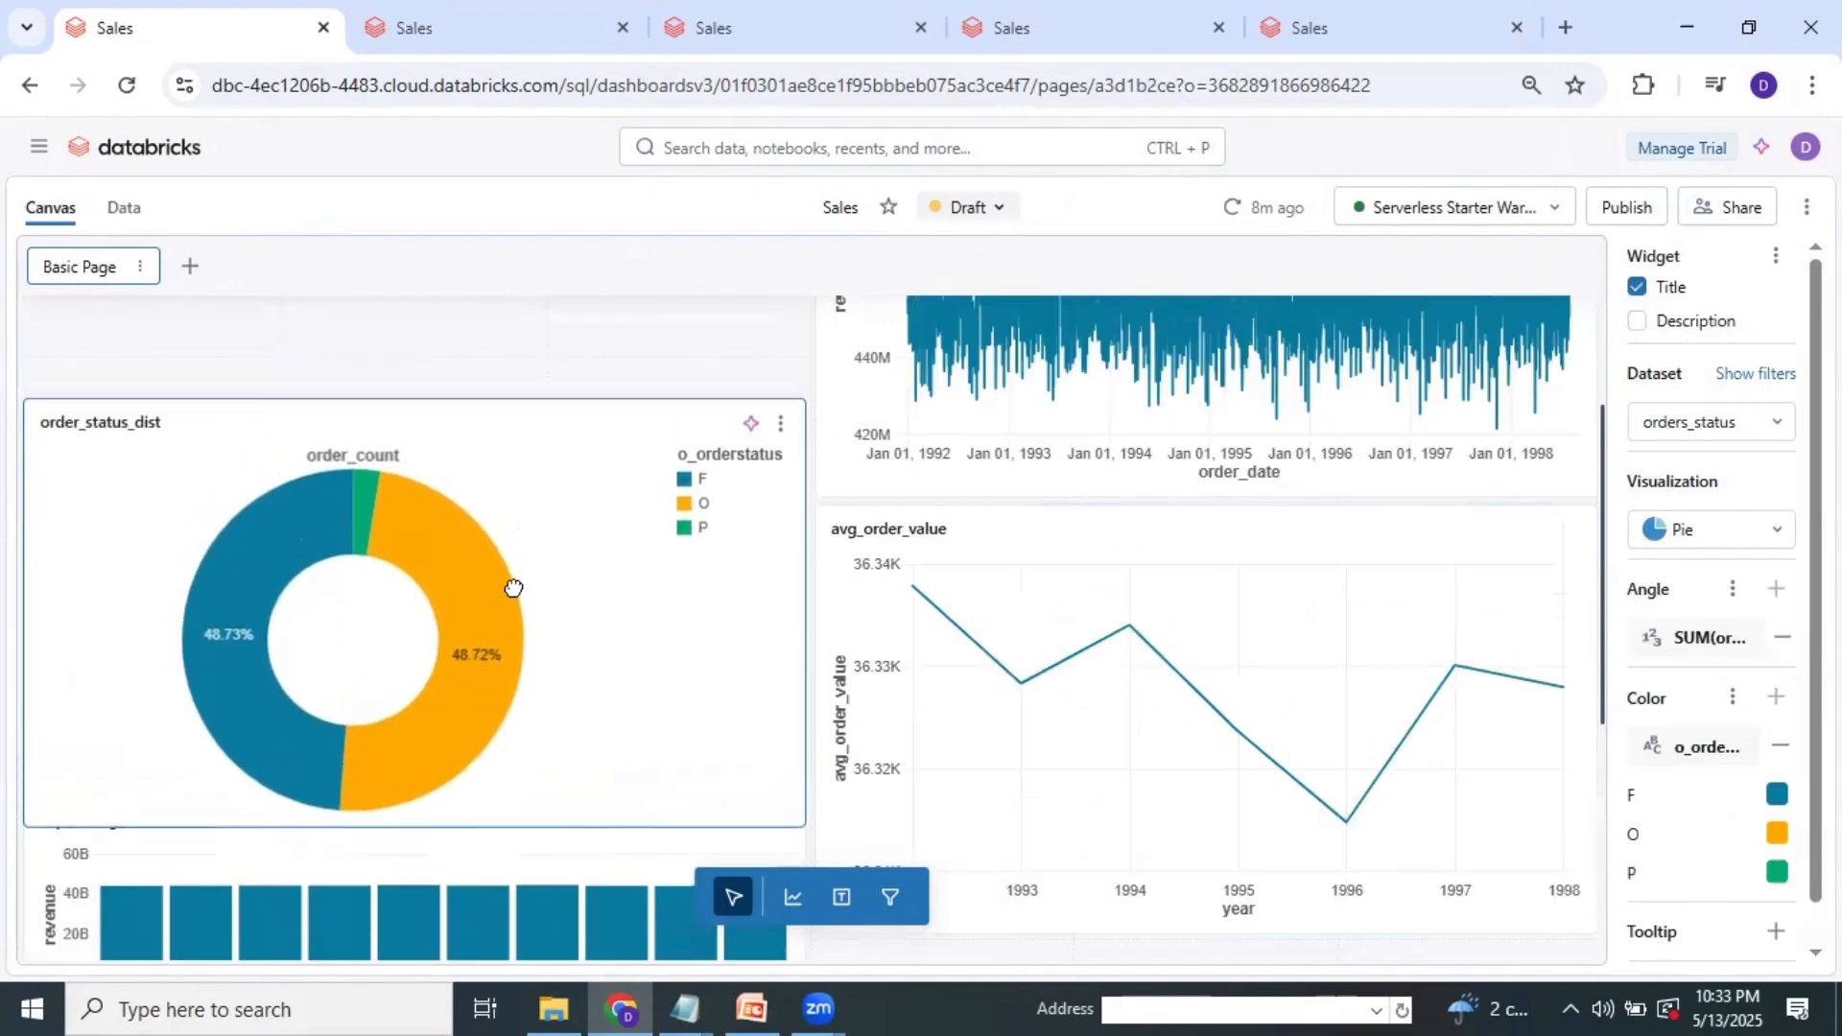
mouse_move(513, 588)
left_mouse_down()
mouse_move(522, 527)
mouse_move(511, 614)
left_mouse_up()
Shorten revenue_over_time, align avg_order_value beside order_status_dist, and put revenue_over_time back beside top_selling_nations.
left_click(1219, 739)
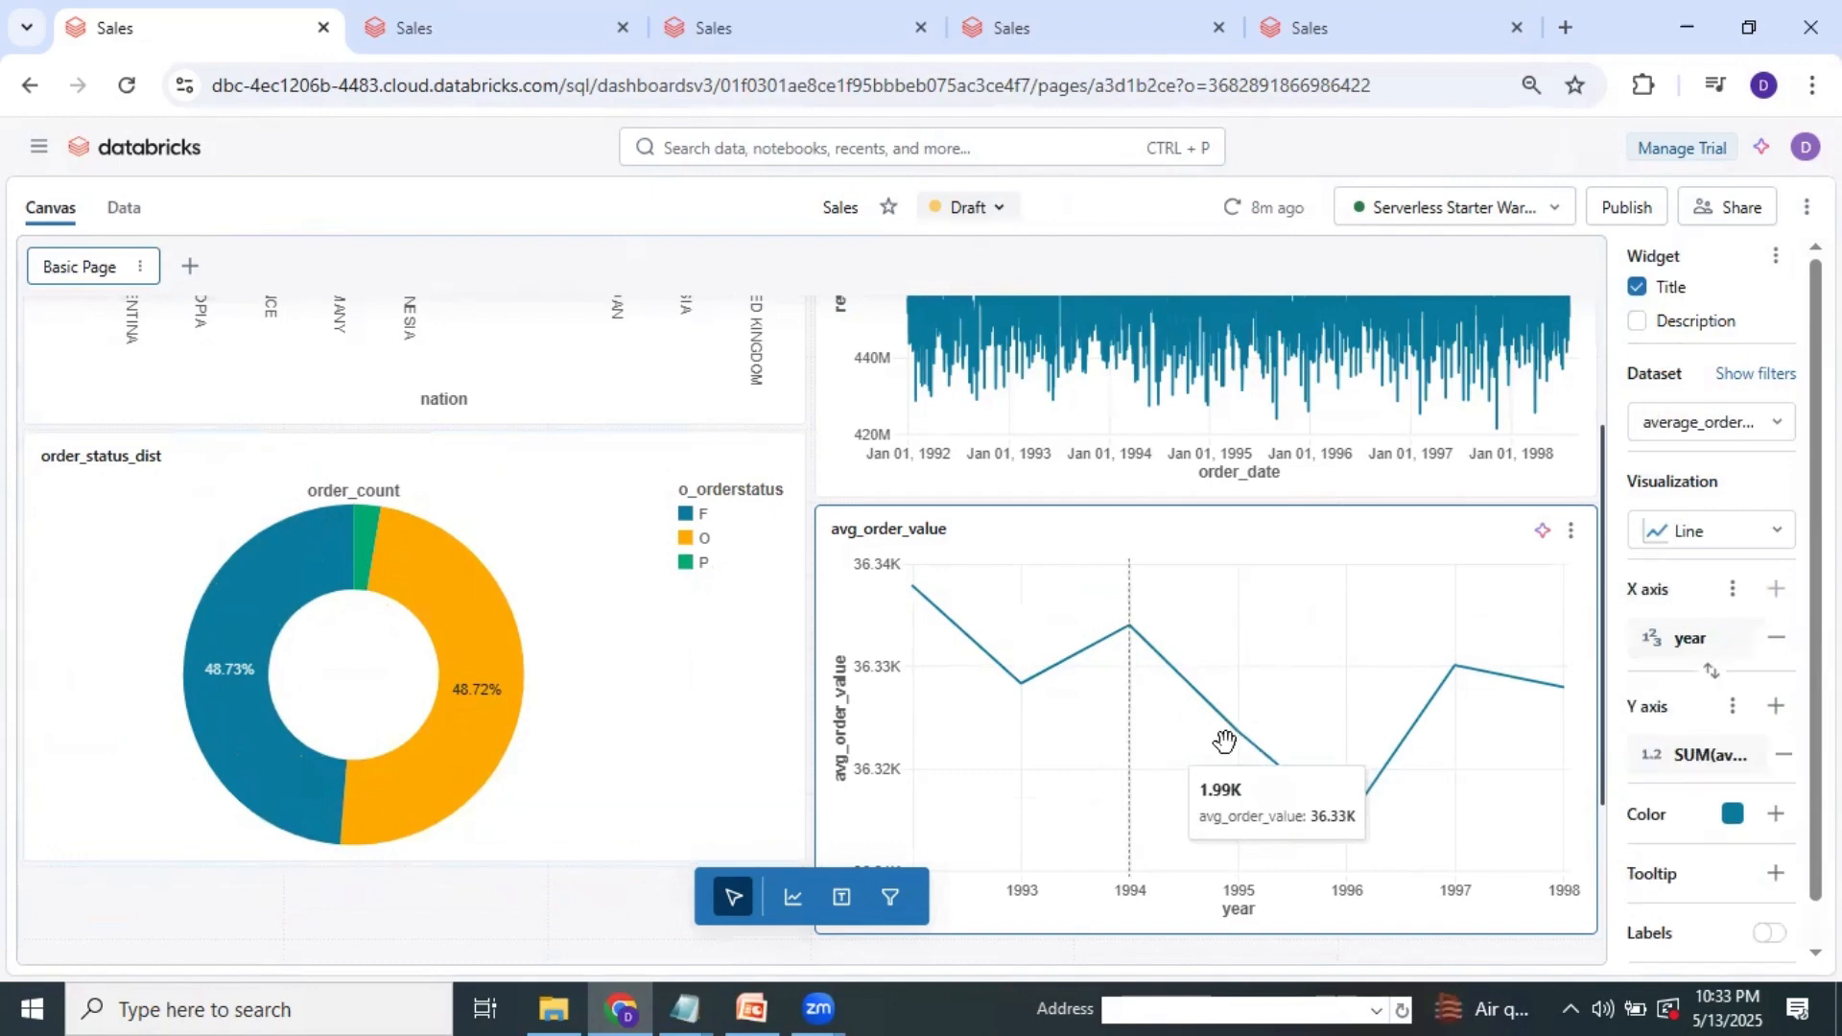
left_click(1243, 413)
left_click_drag(1263, 506, 1234, 415)
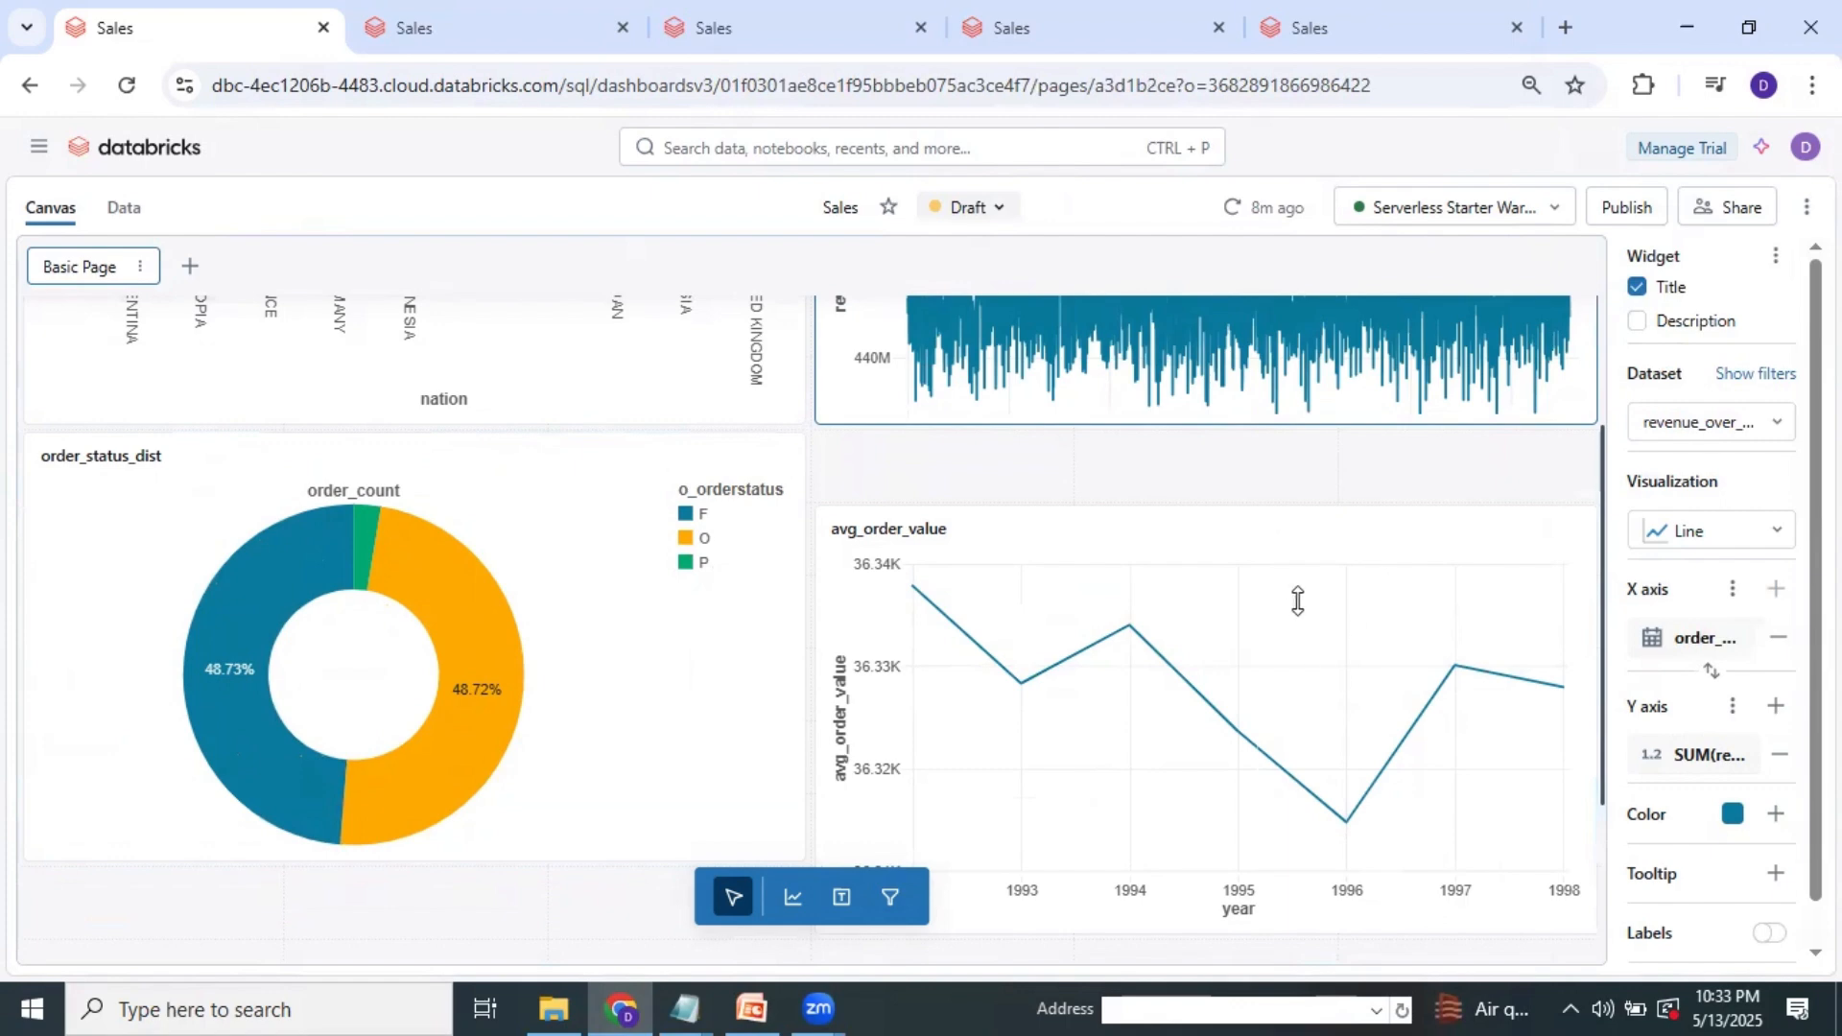
left_click_drag(1297, 601, 1254, 662)
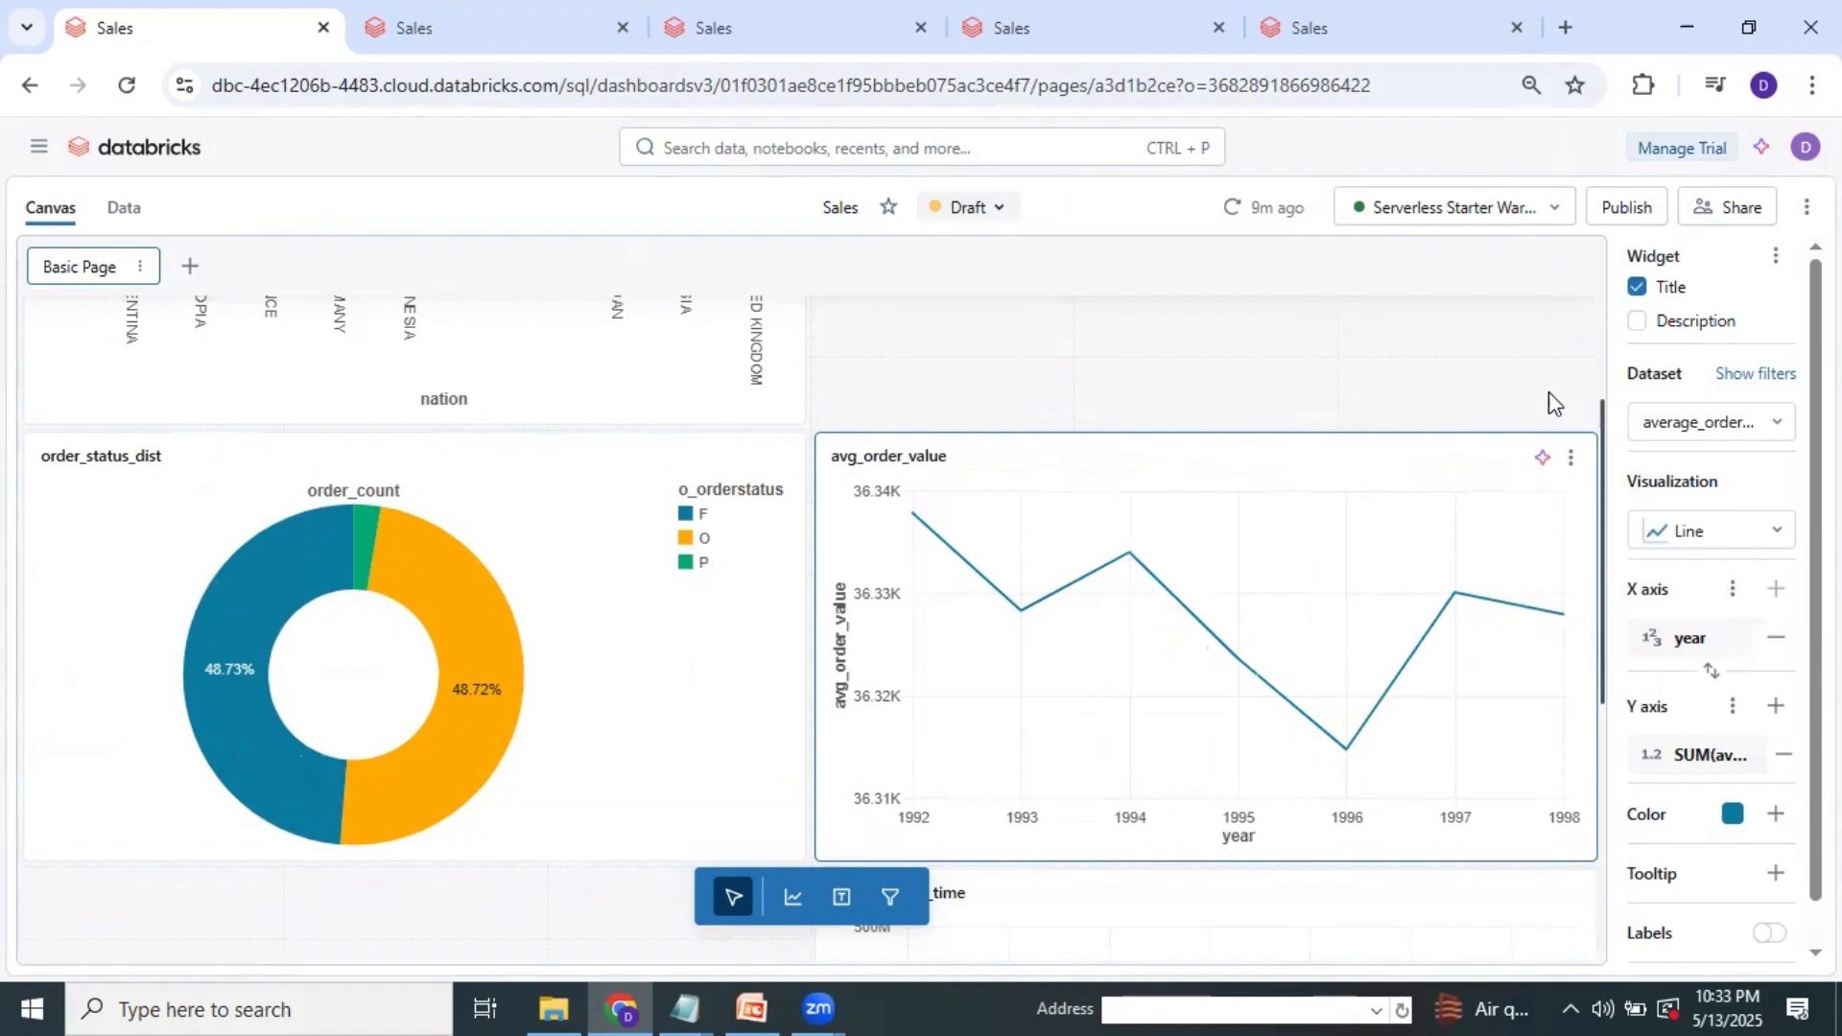
left_click(1493, 367)
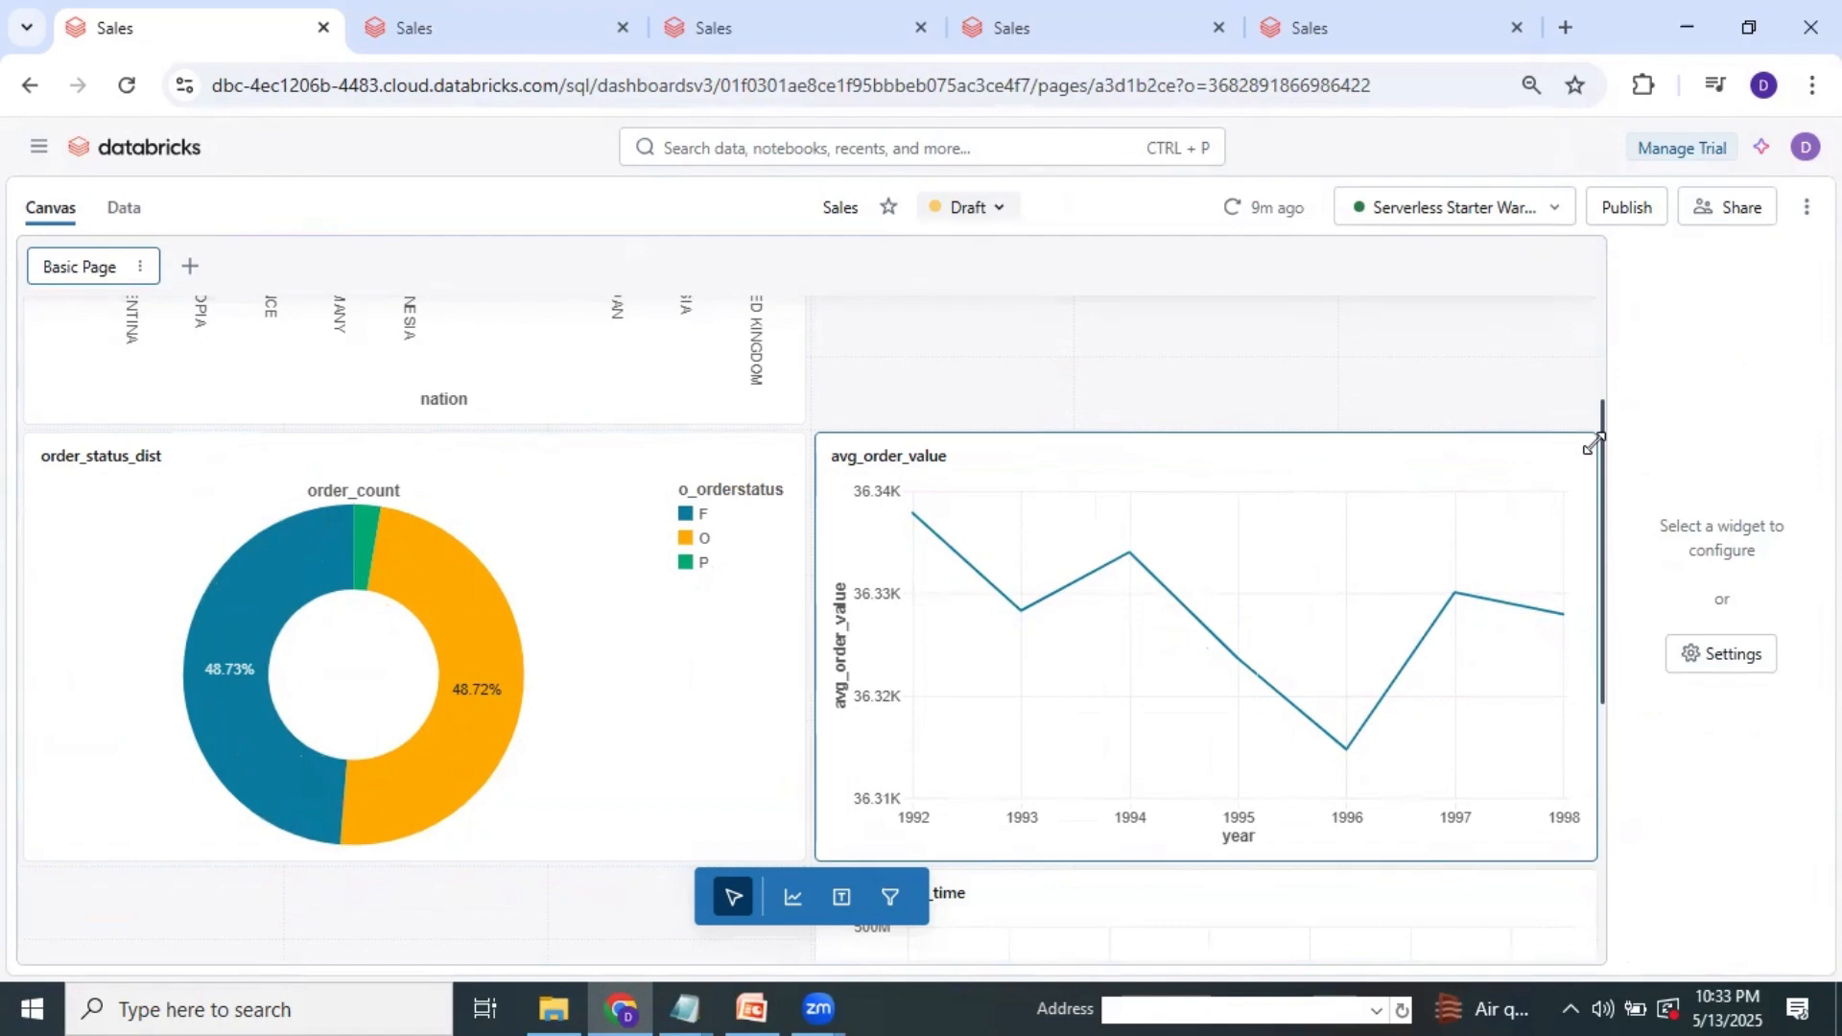
left_click_drag(1609, 441, 1635, 543)
left_click_drag(1357, 740, 1385, 337)
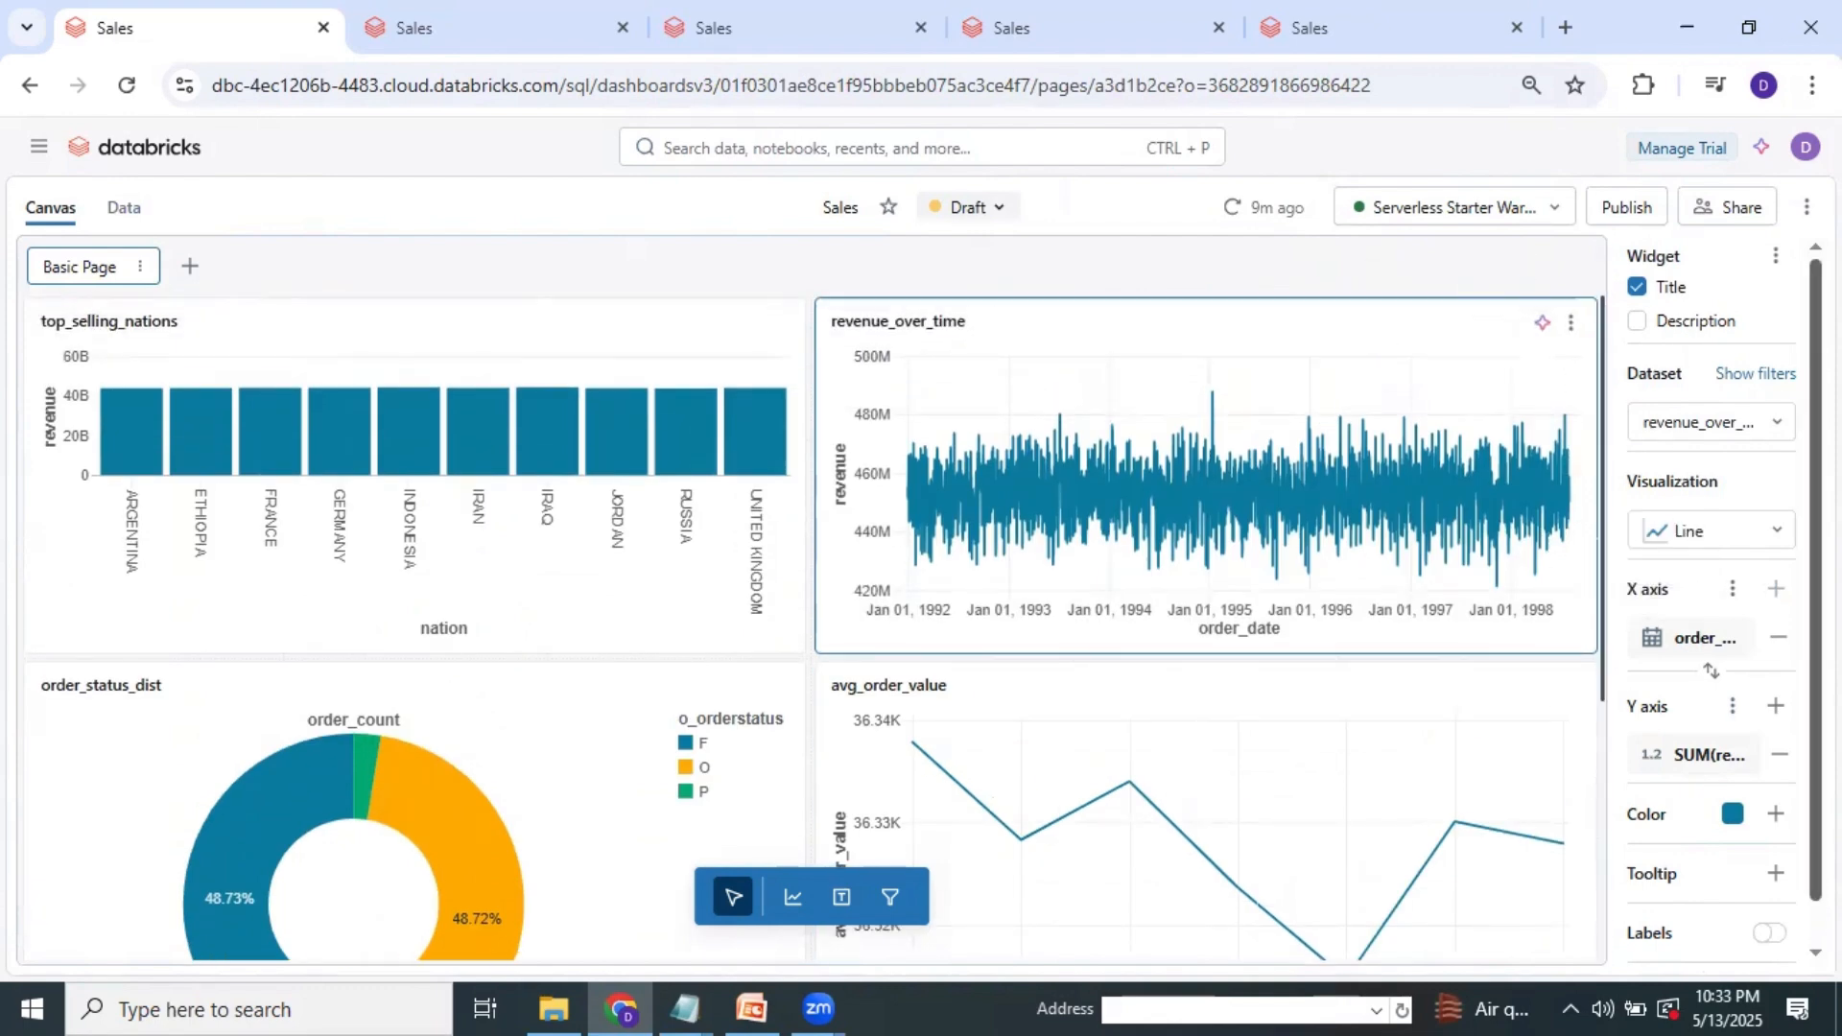
Reduce the page zoom to 80% to view more of the four charts on the Basic Page together.
left_click_drag(1816, 538, 1816, 579)
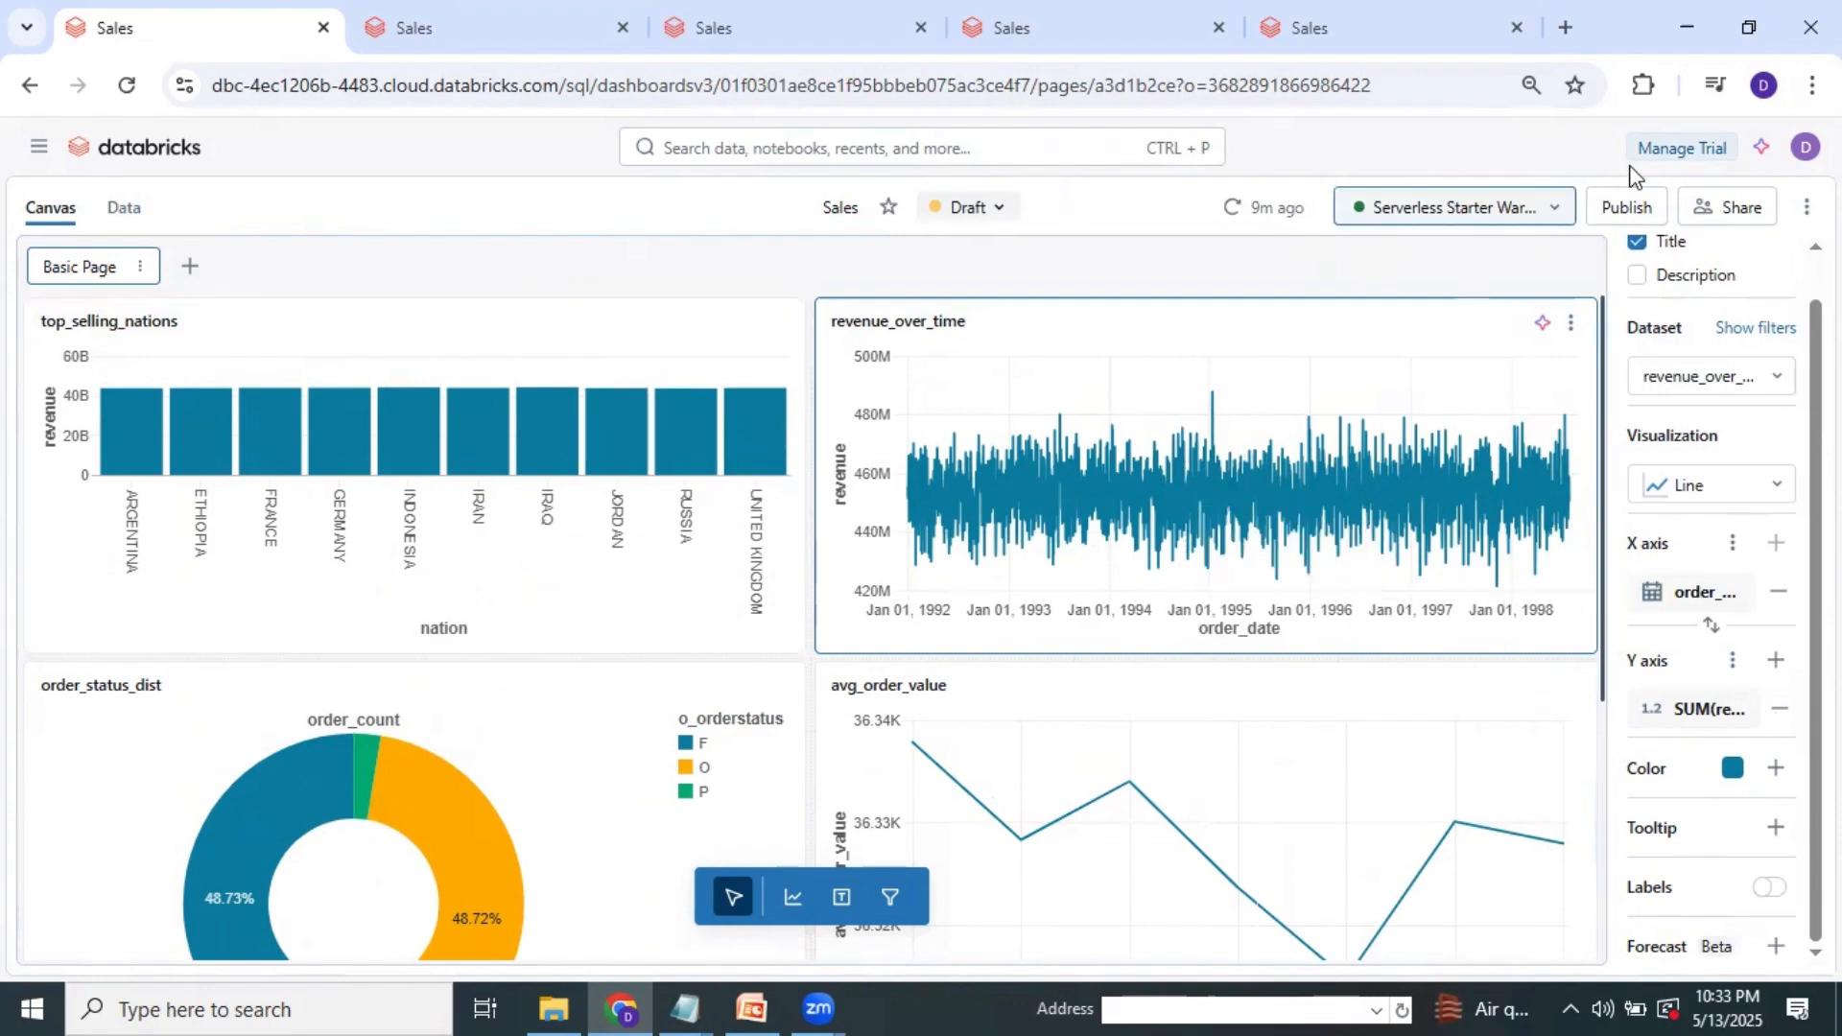
left_click(1533, 88)
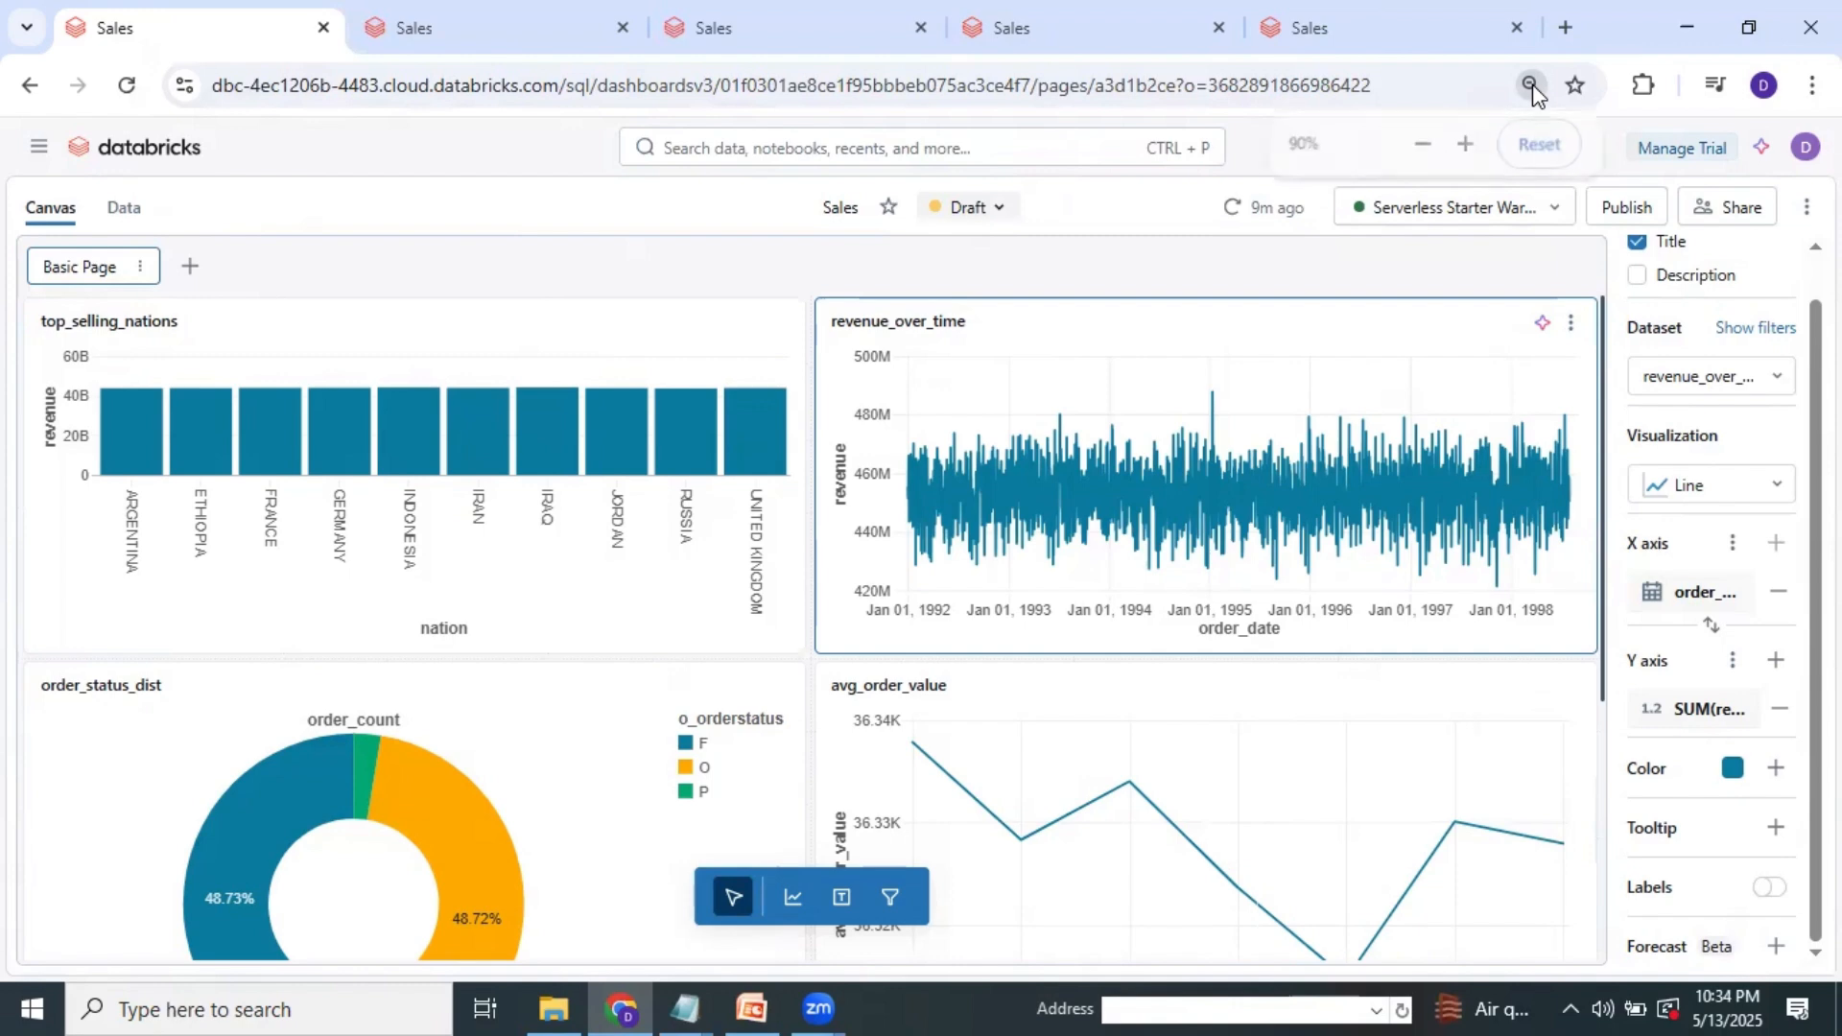
left_click(1422, 144)
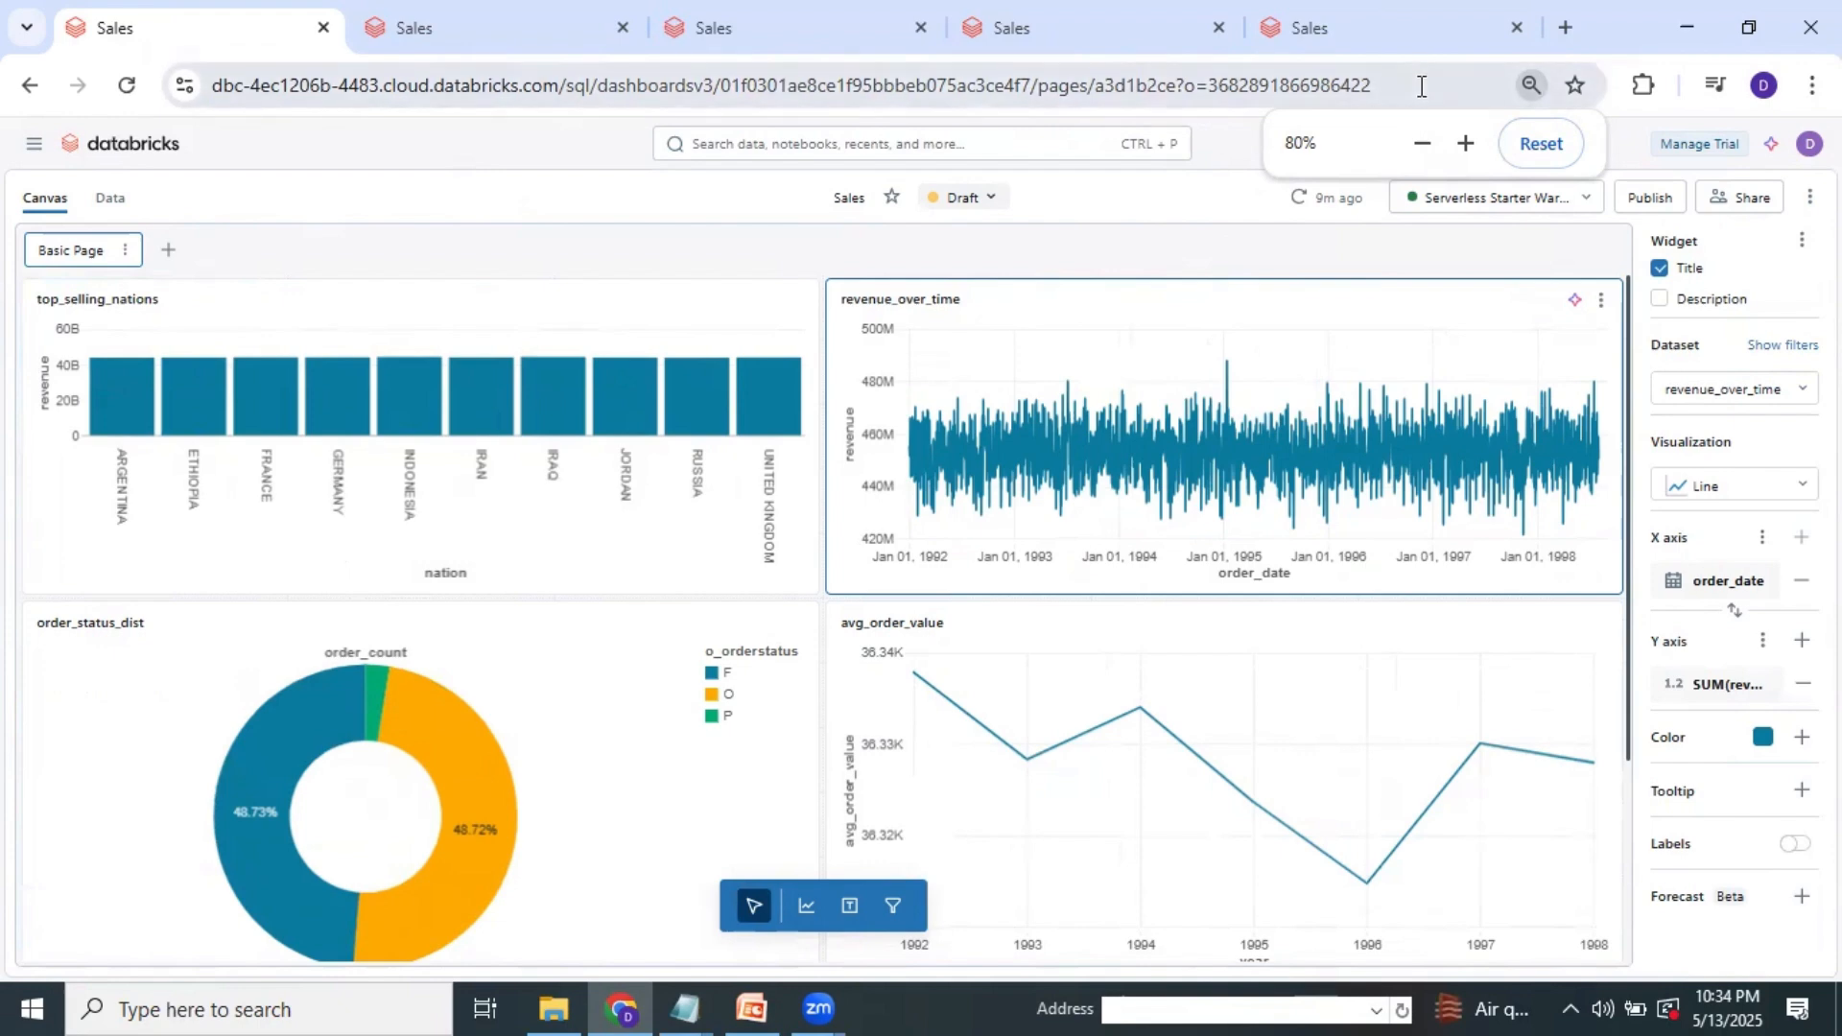
left_click(1349, 92)
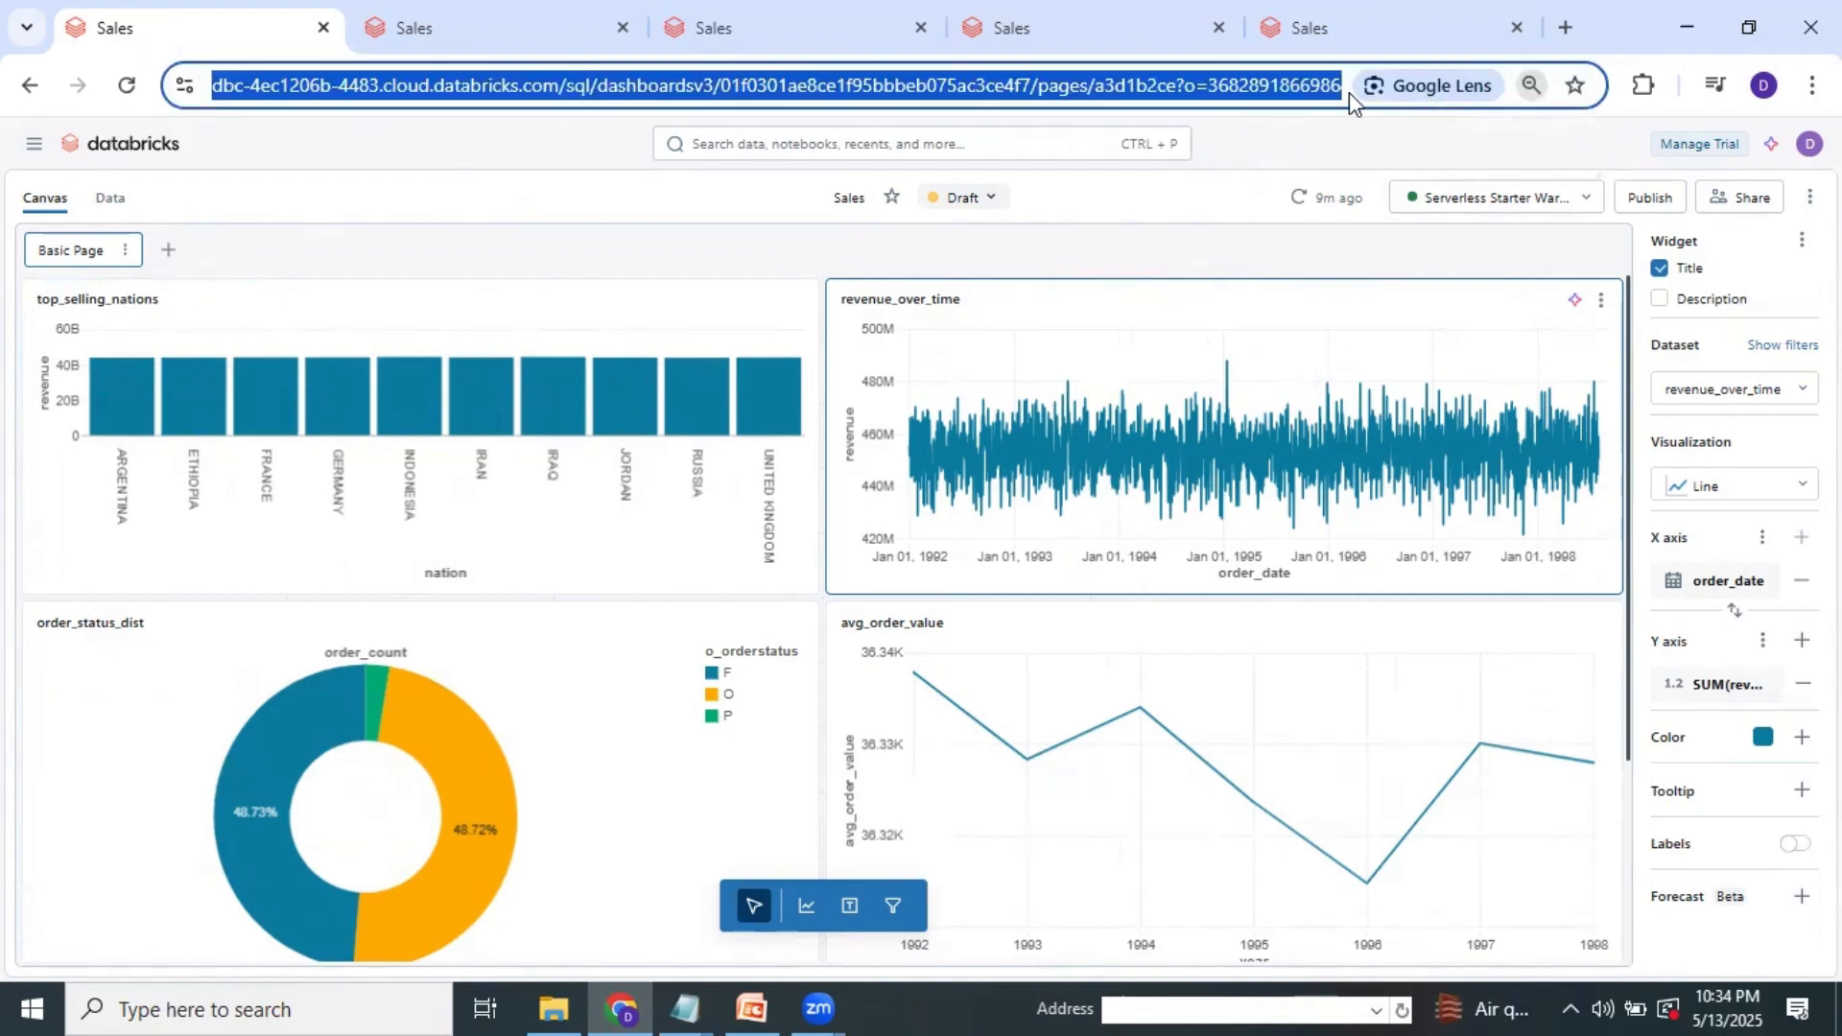
left_click(1110, 200)
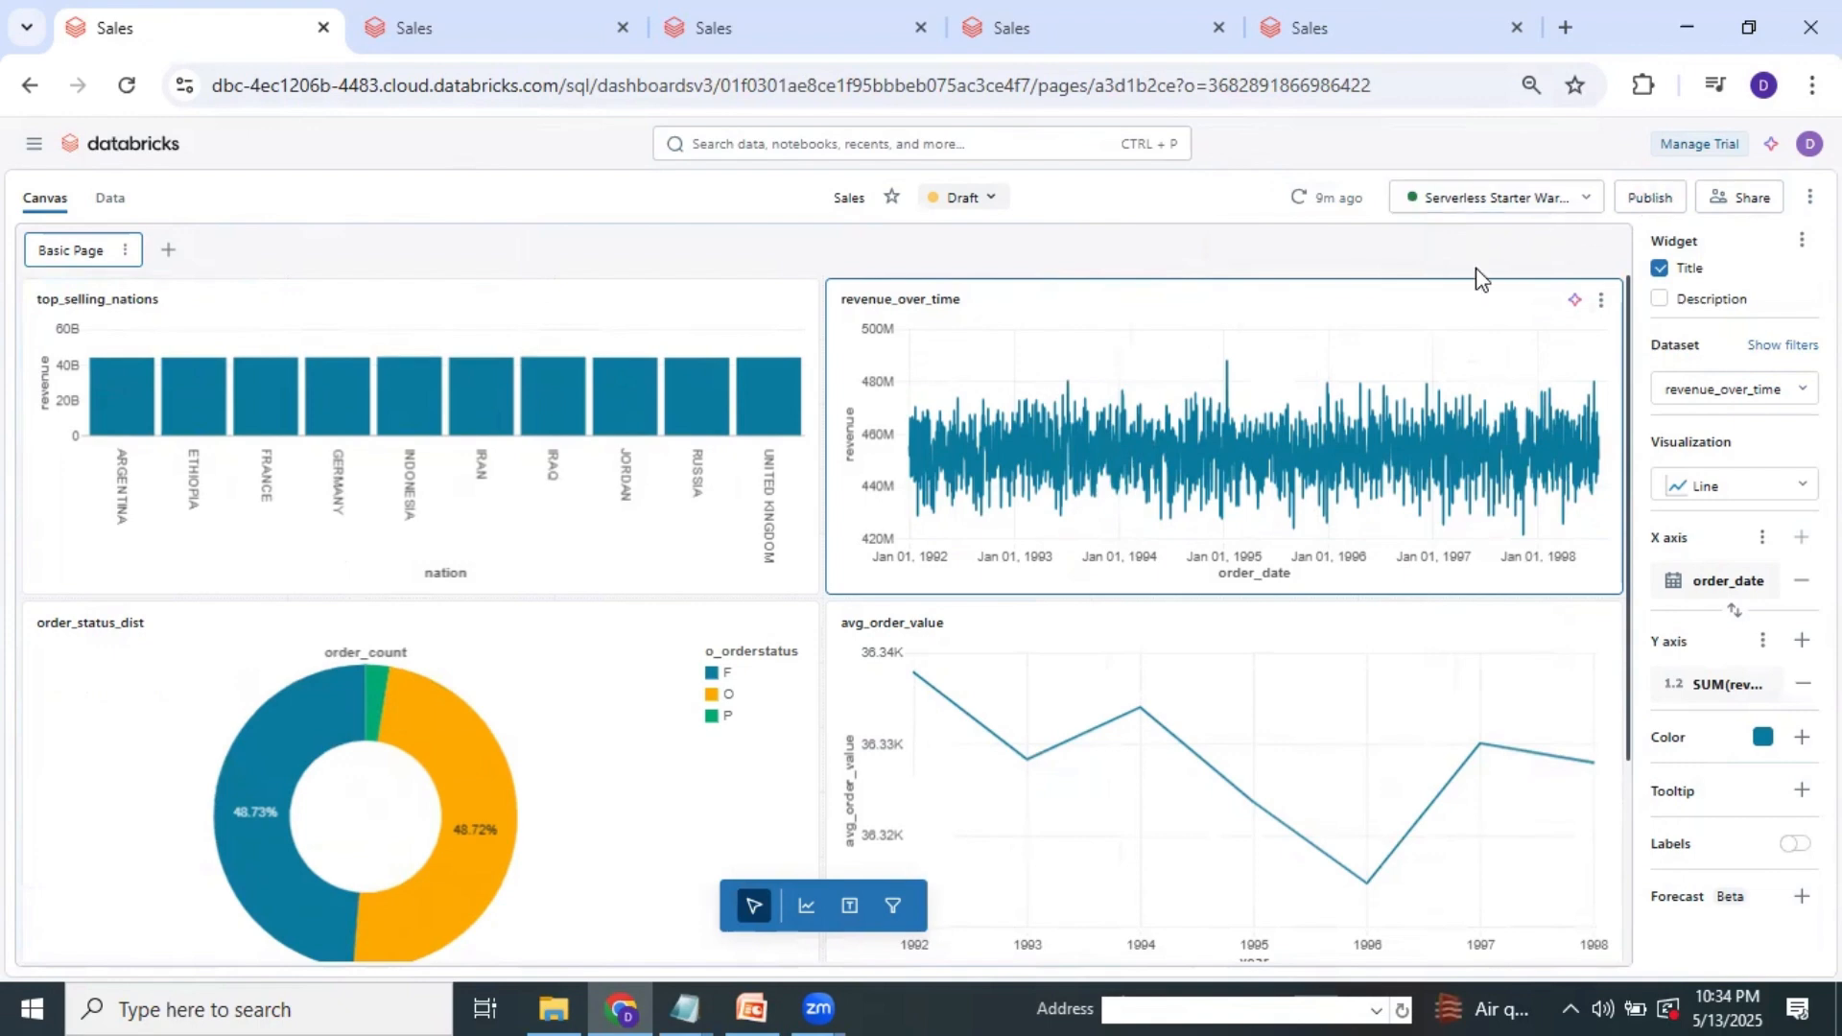
Open the Sales dashboard's publishing options, restore the page zoom to 100%, copy the dashboard link, and close without publishing.
left_click(1650, 199)
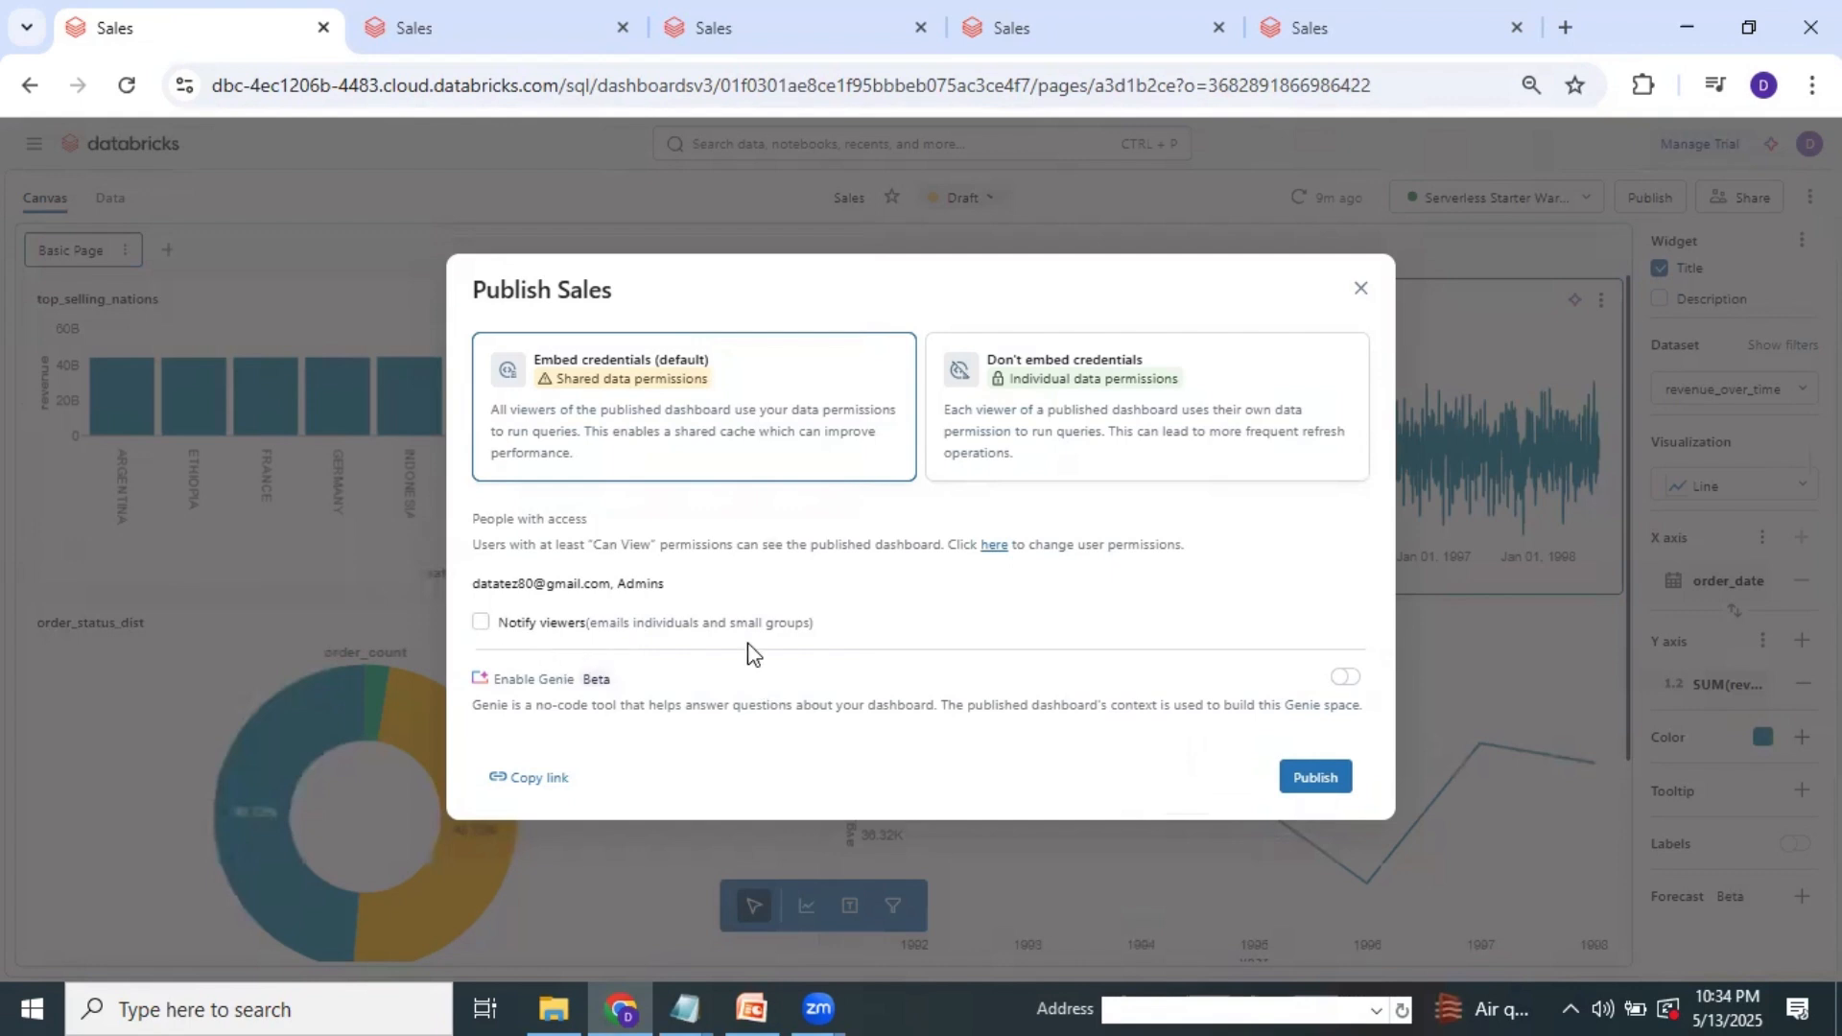
key("ctrl+plus")
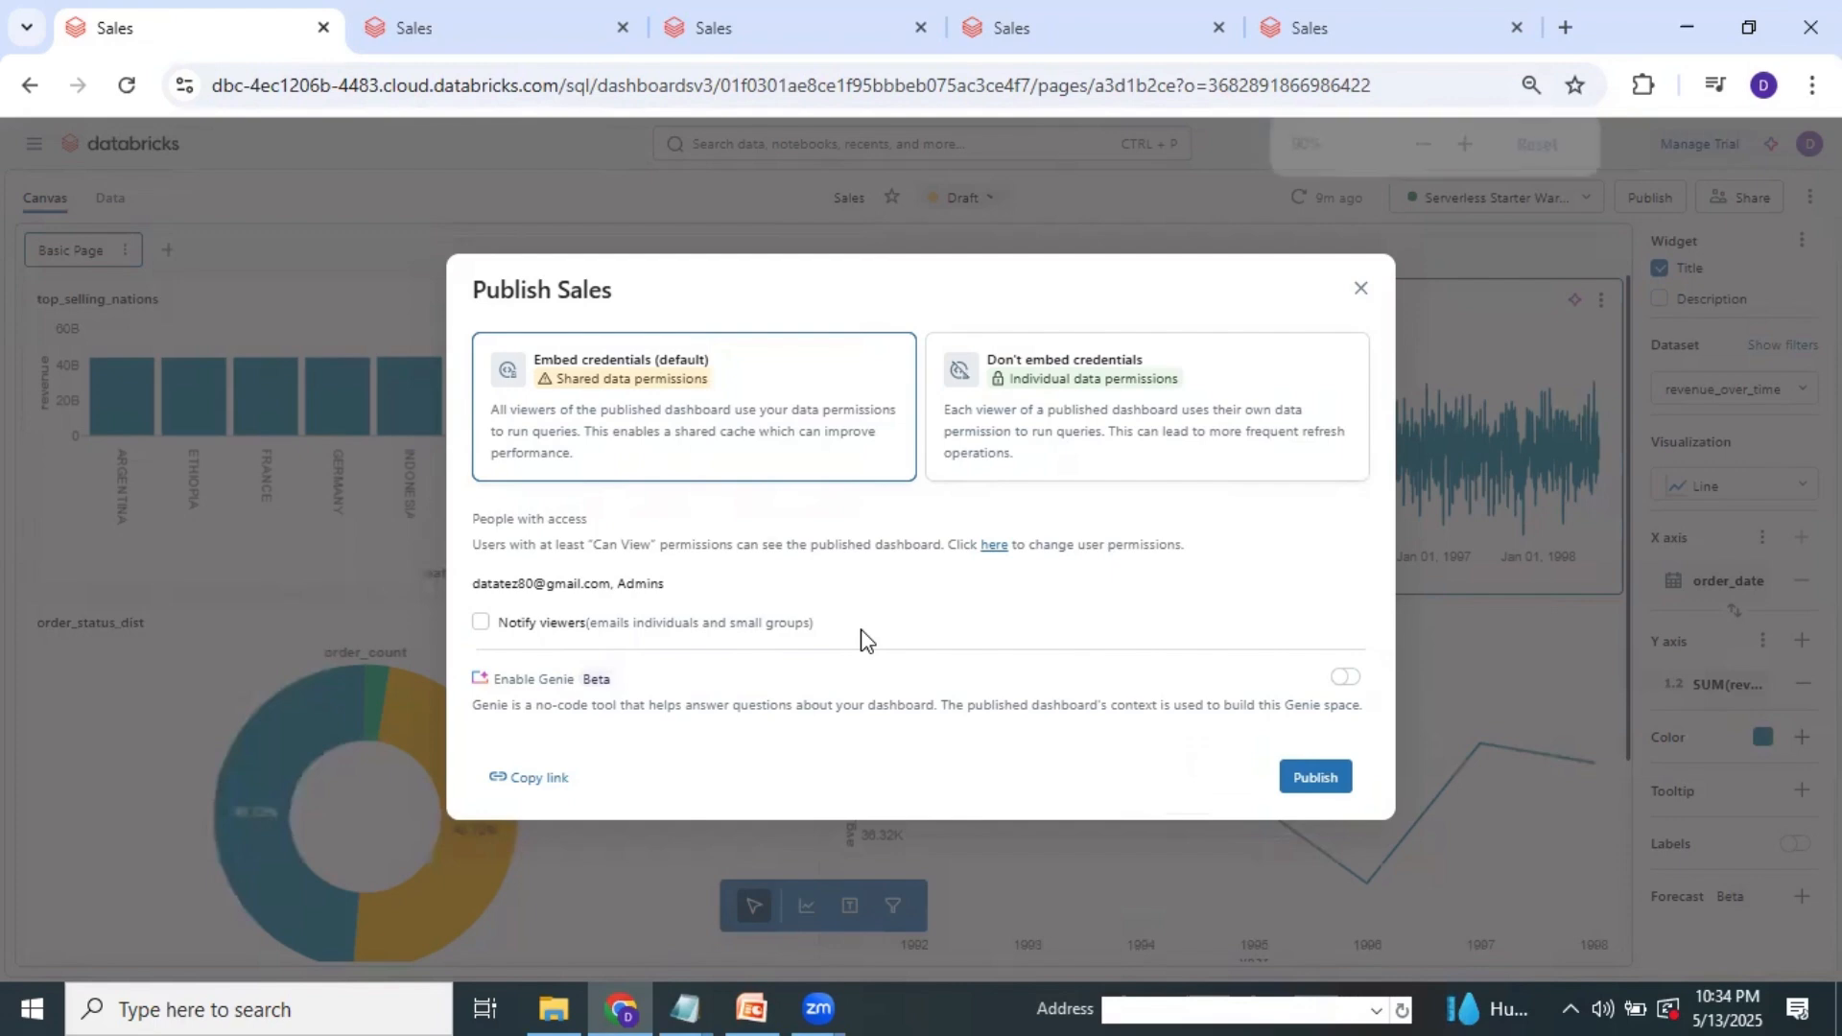
key("ctrl+plus")
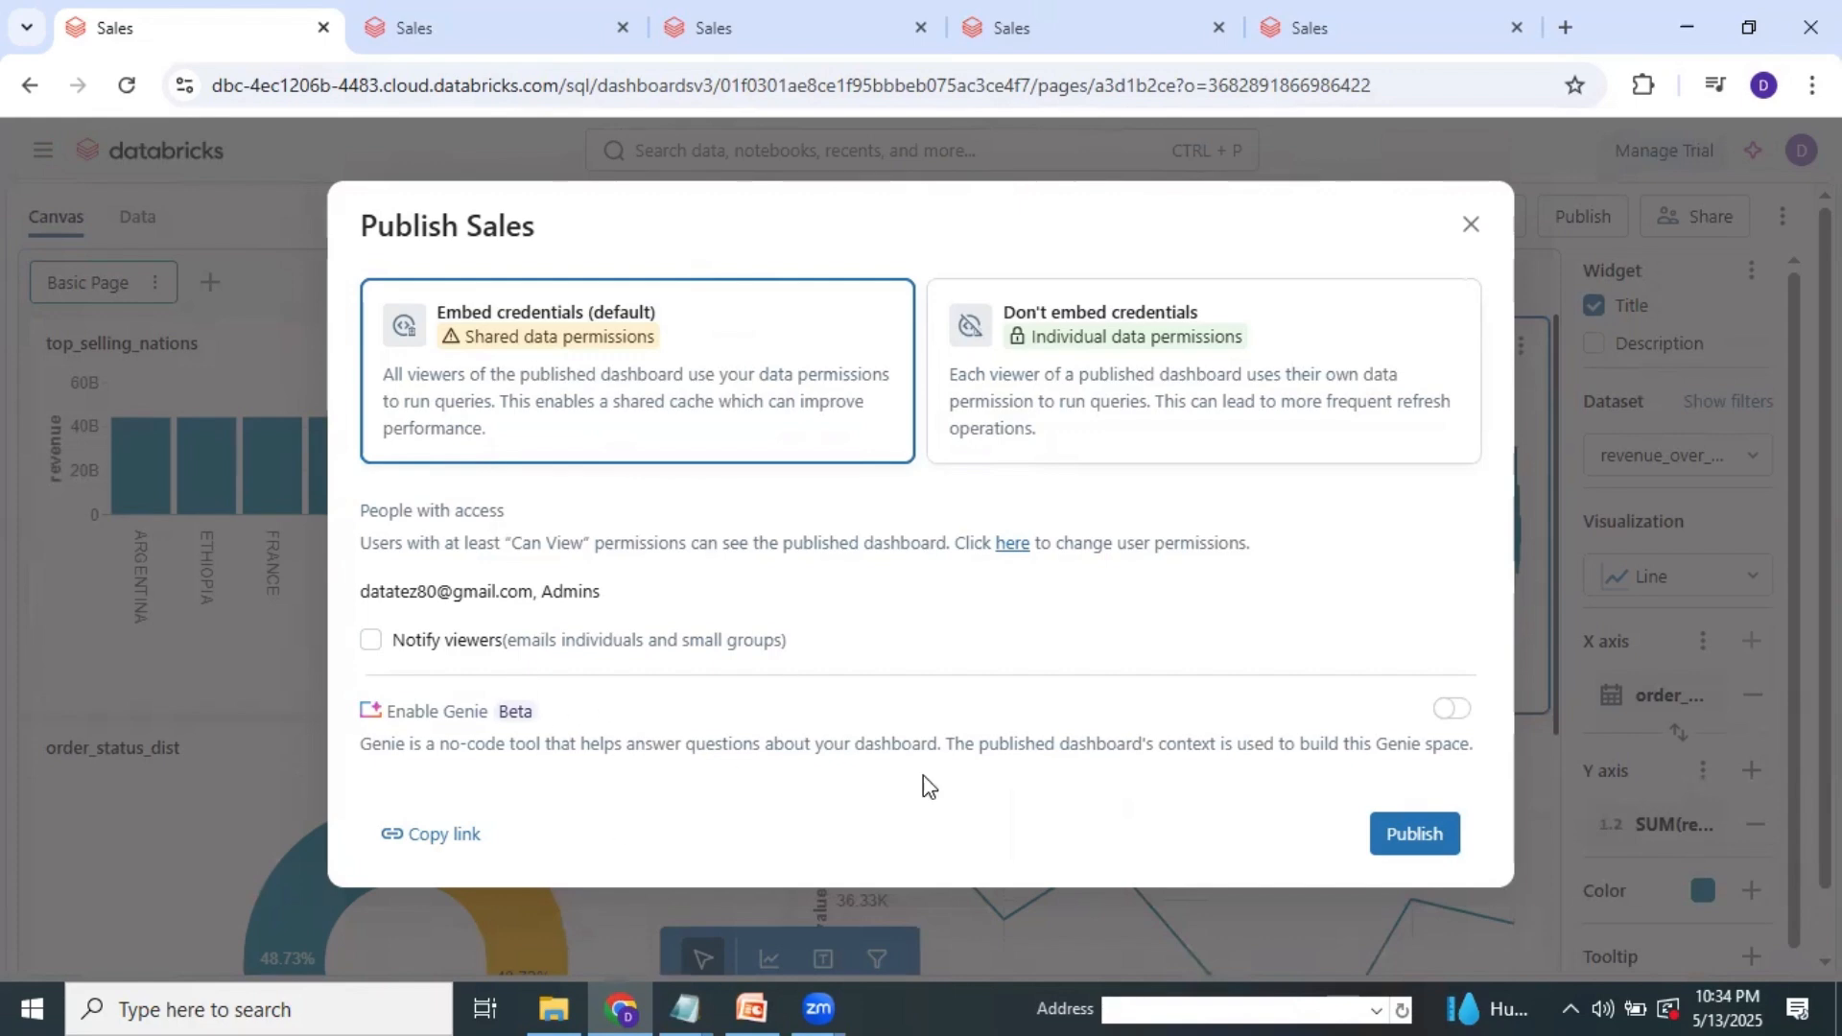
left_click(423, 837)
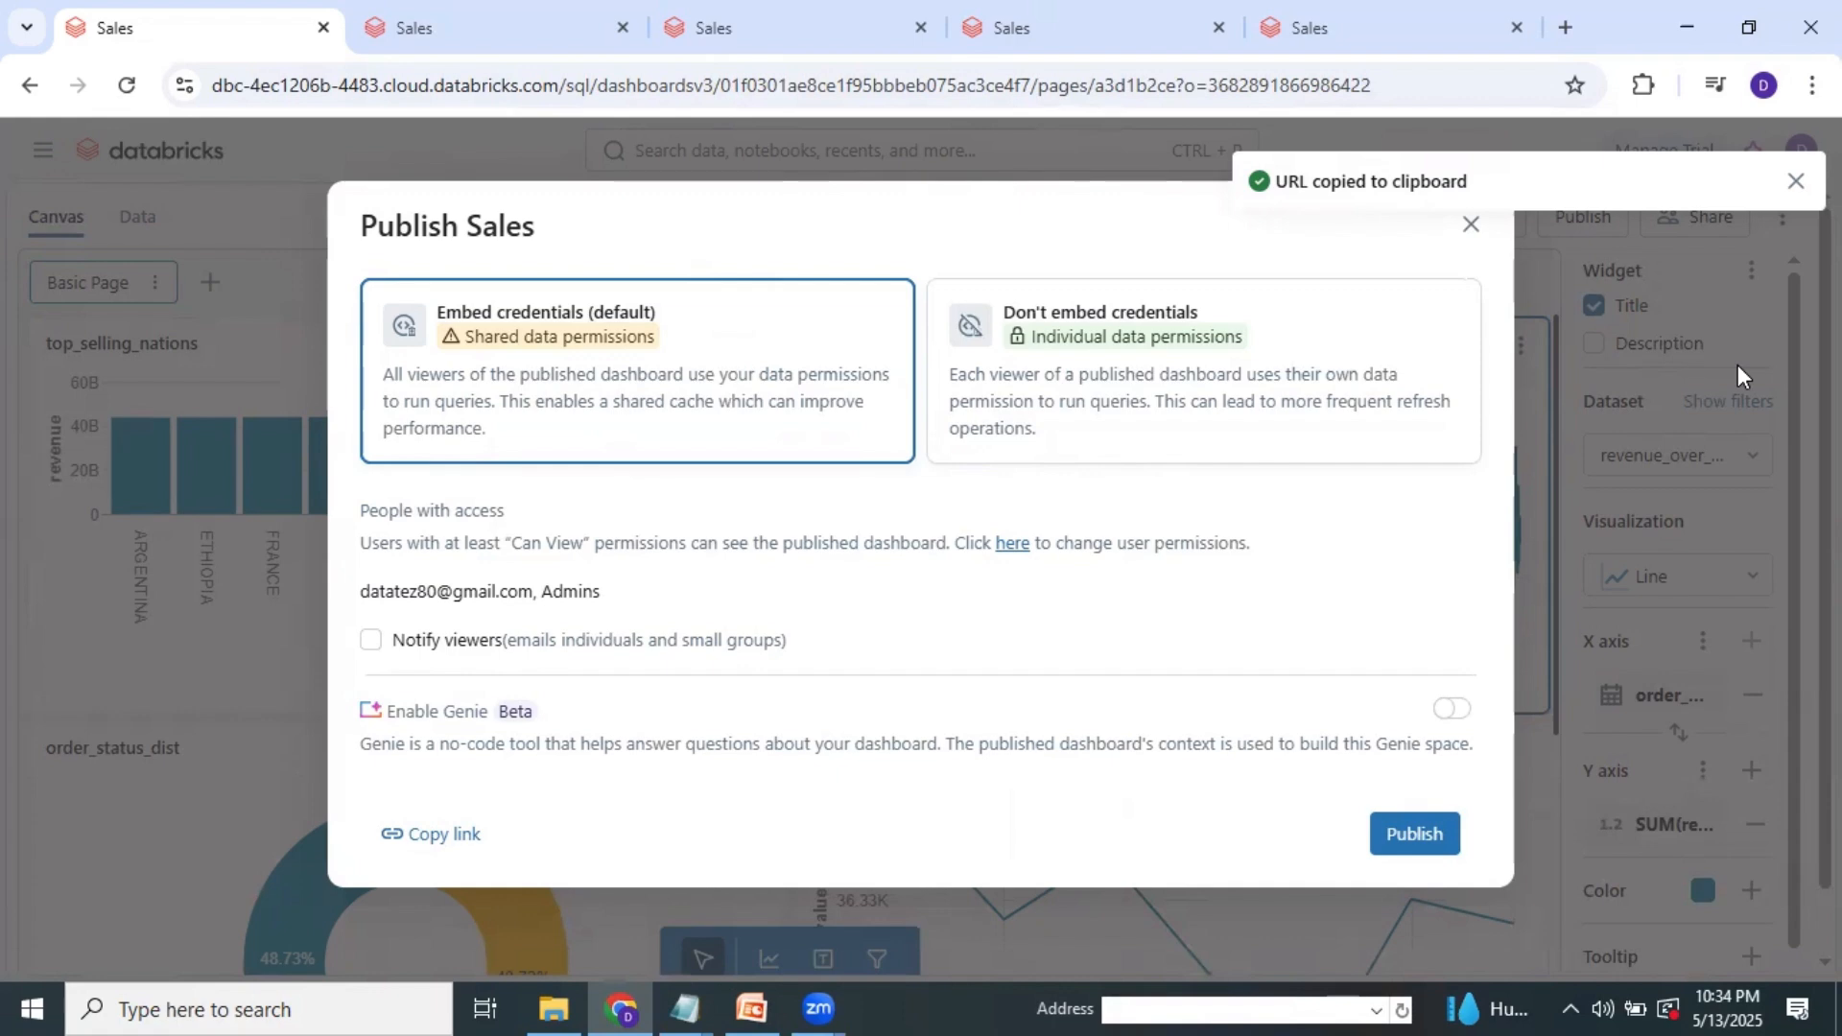
left_click(1796, 182)
left_click(1468, 225)
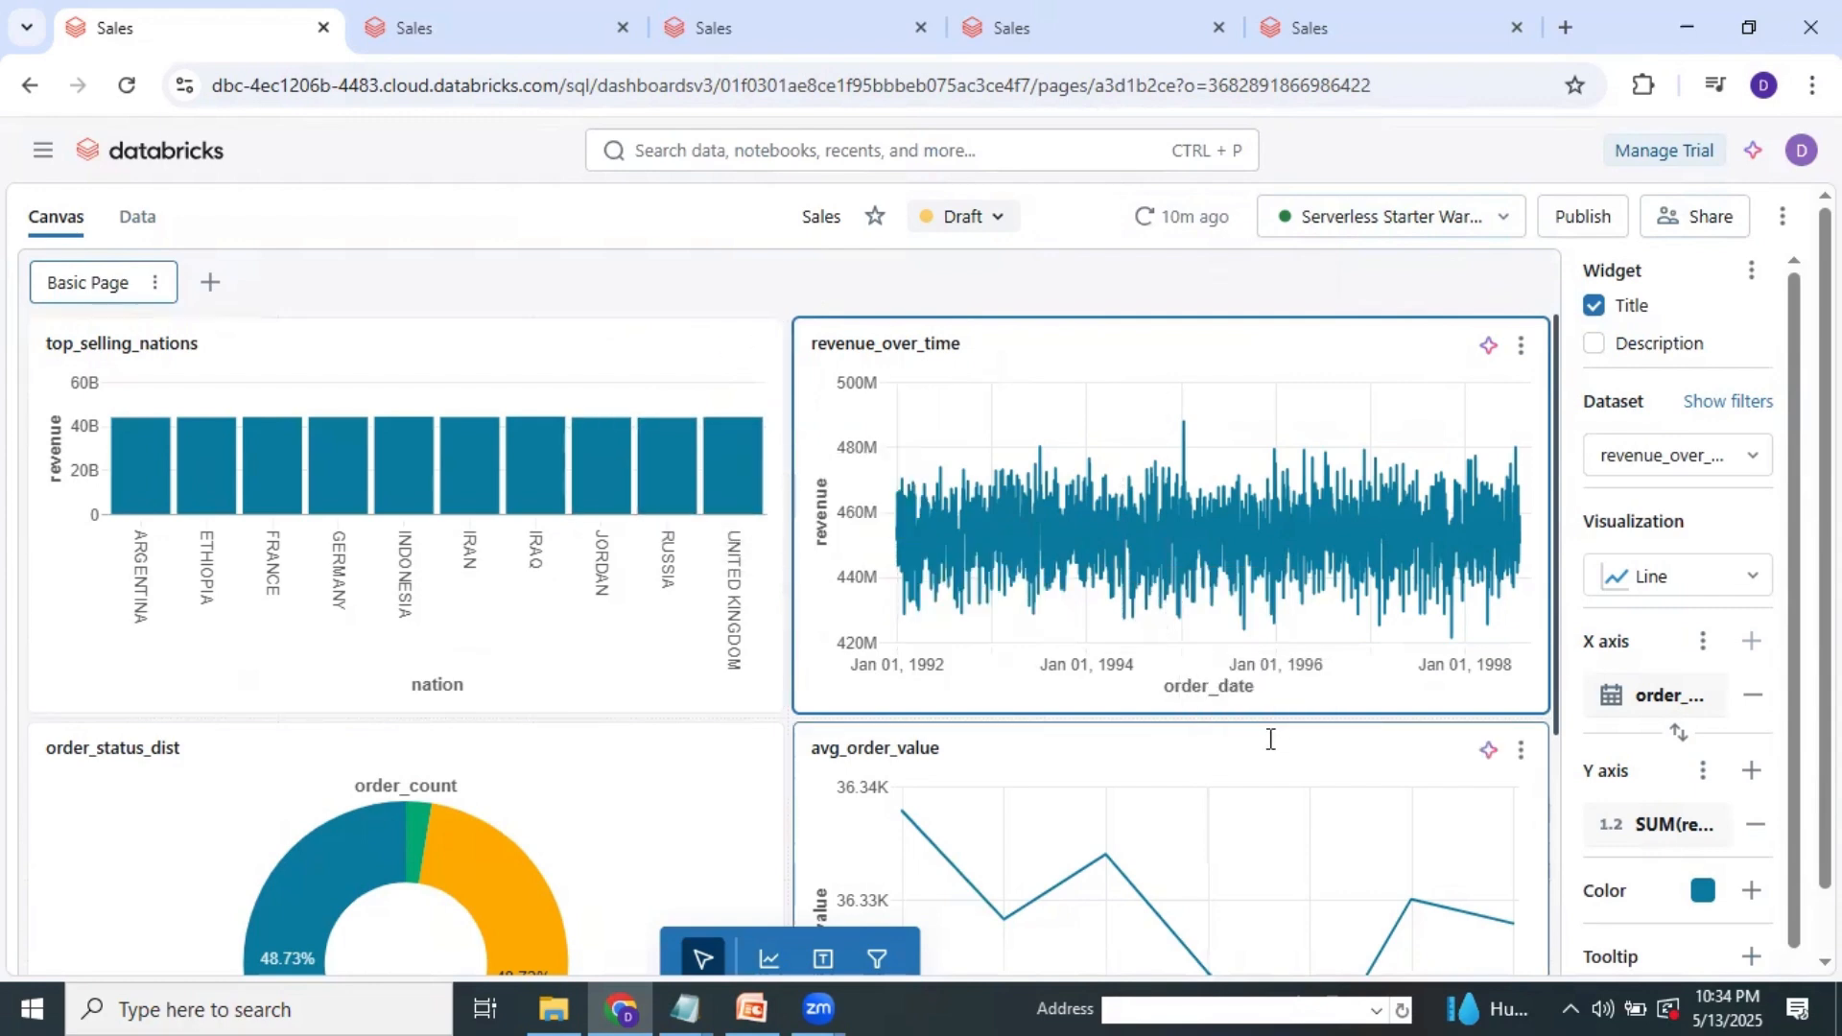
scroll(1765, 873, "down", 1)
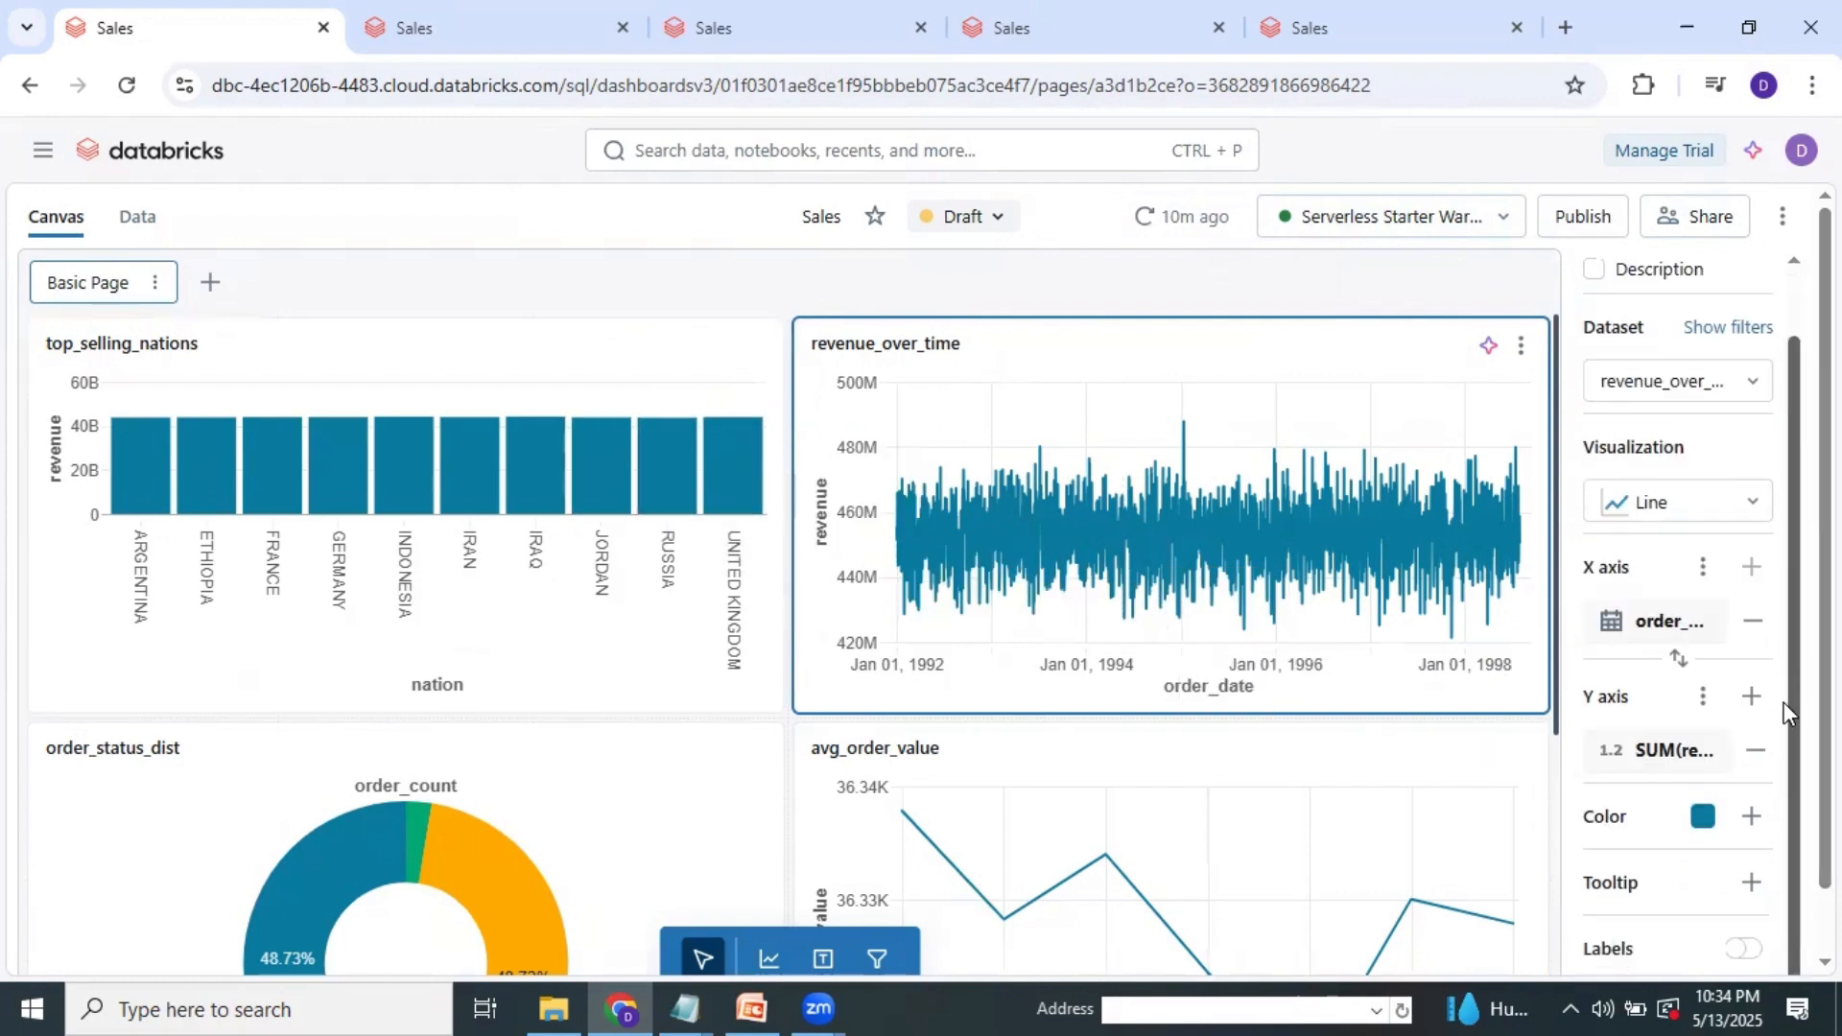
scroll(1765, 873, "up", 1)
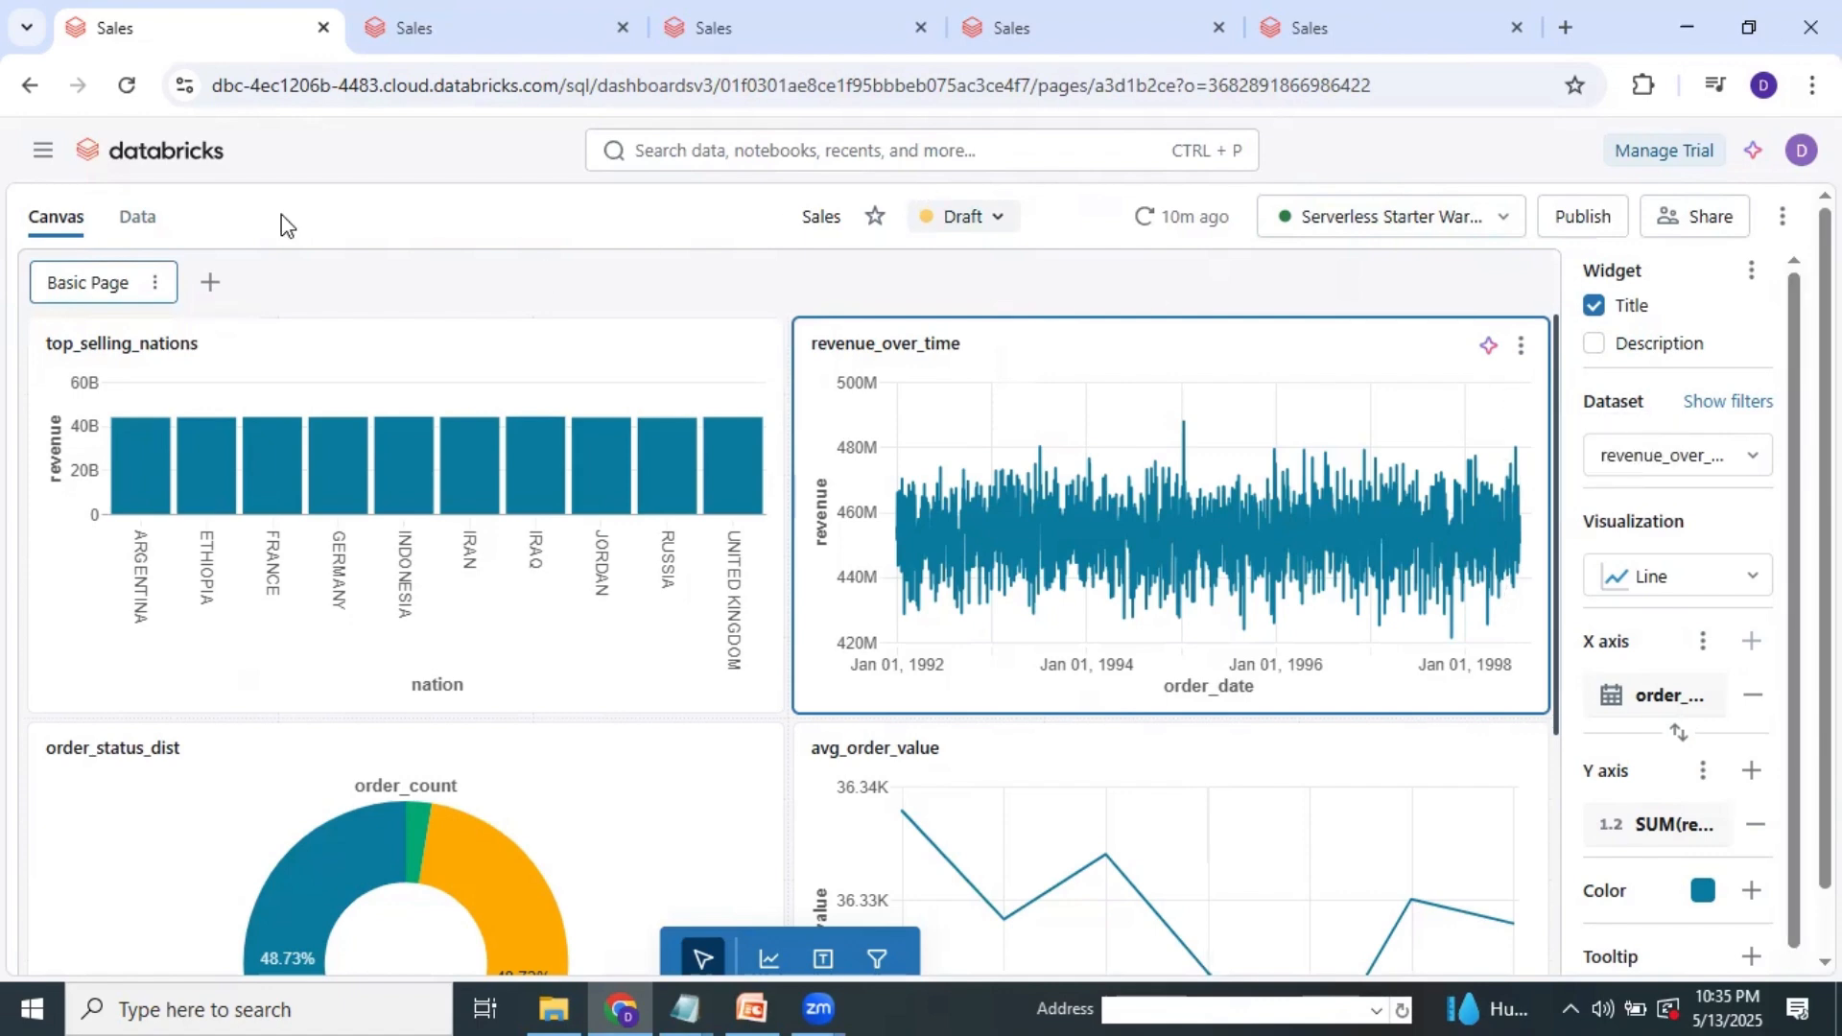
Return to the SQL Editor and check the options for adding another query beside revenue_over_time, without creating one.
left_click(40, 151)
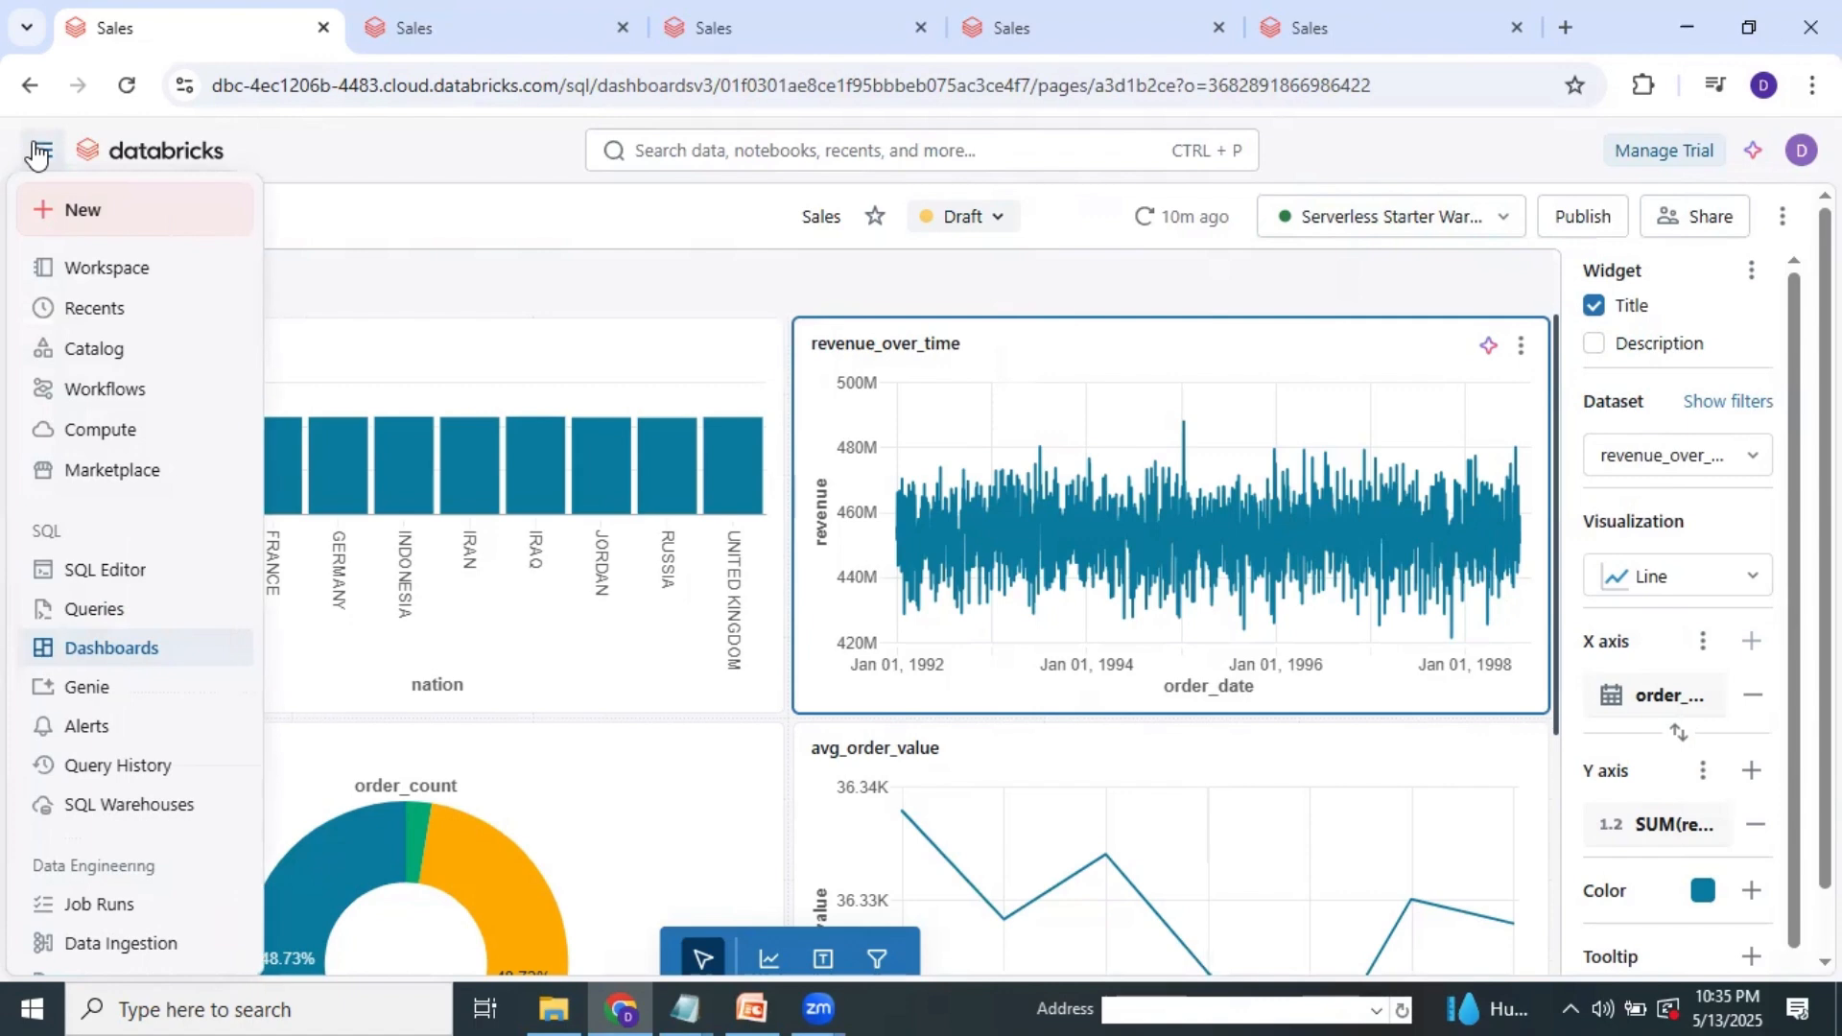
left_click(113, 580)
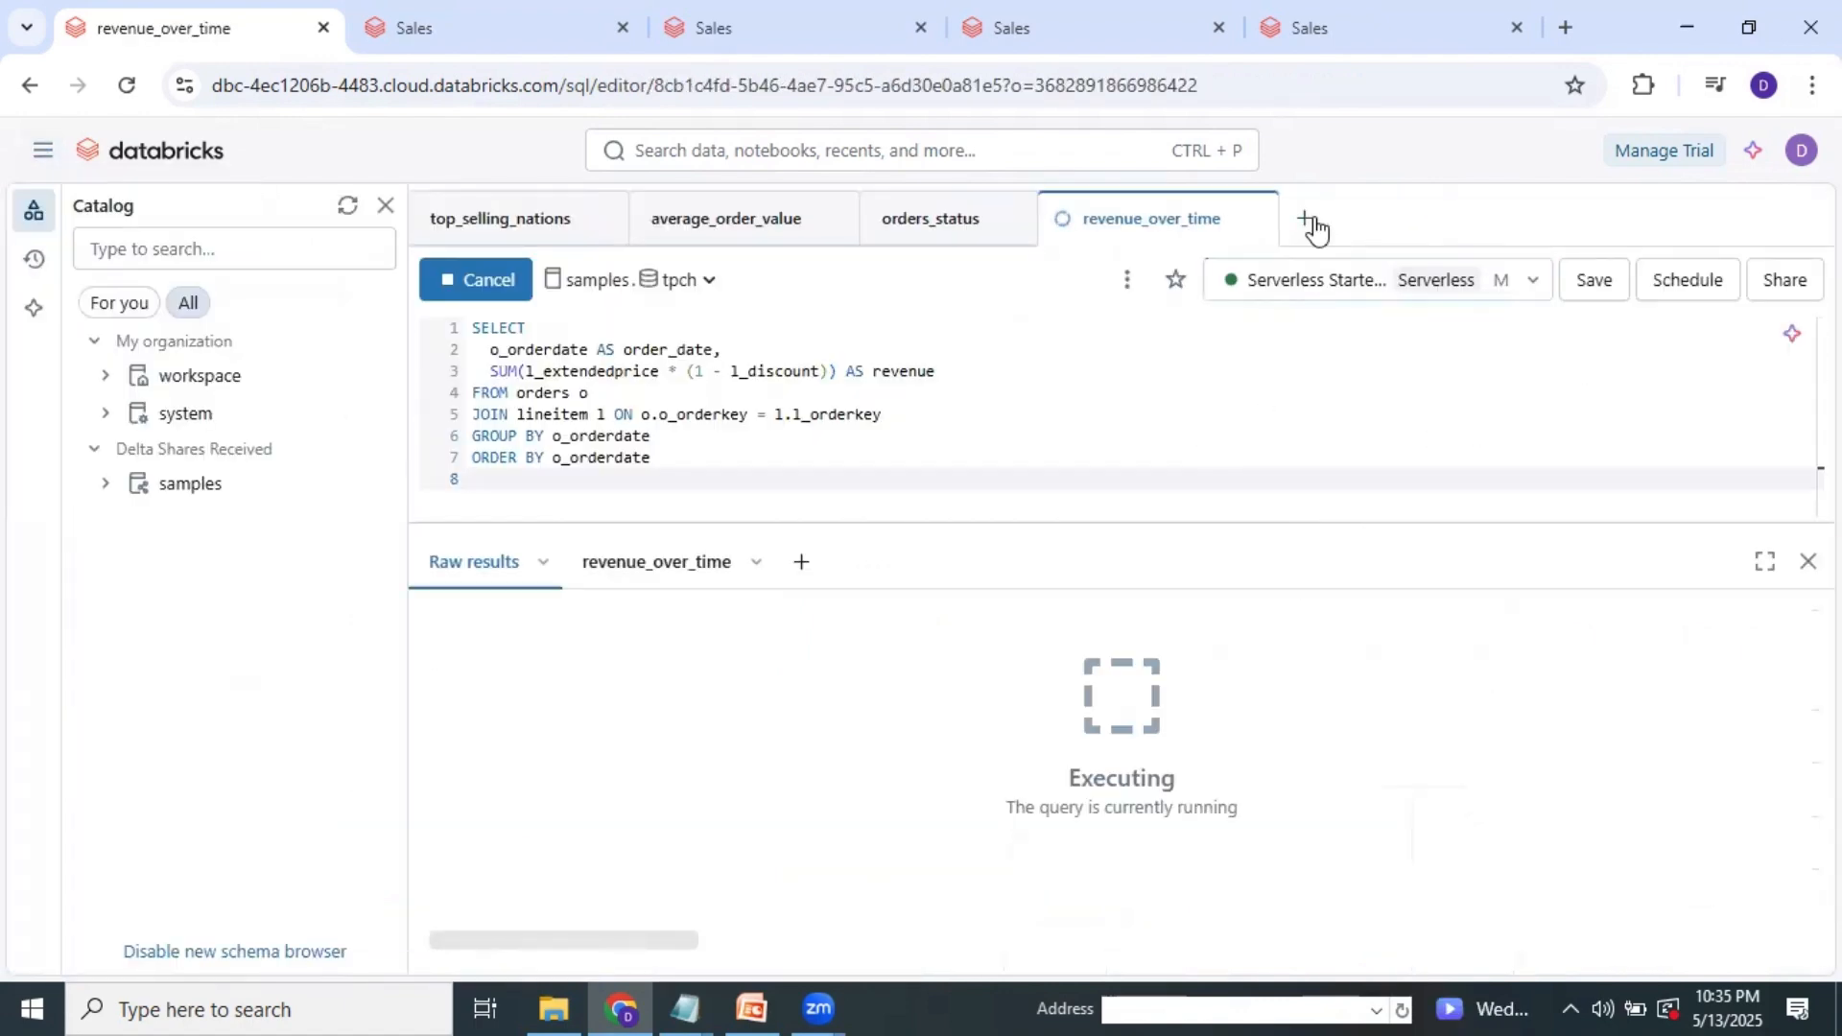
left_click(1311, 221)
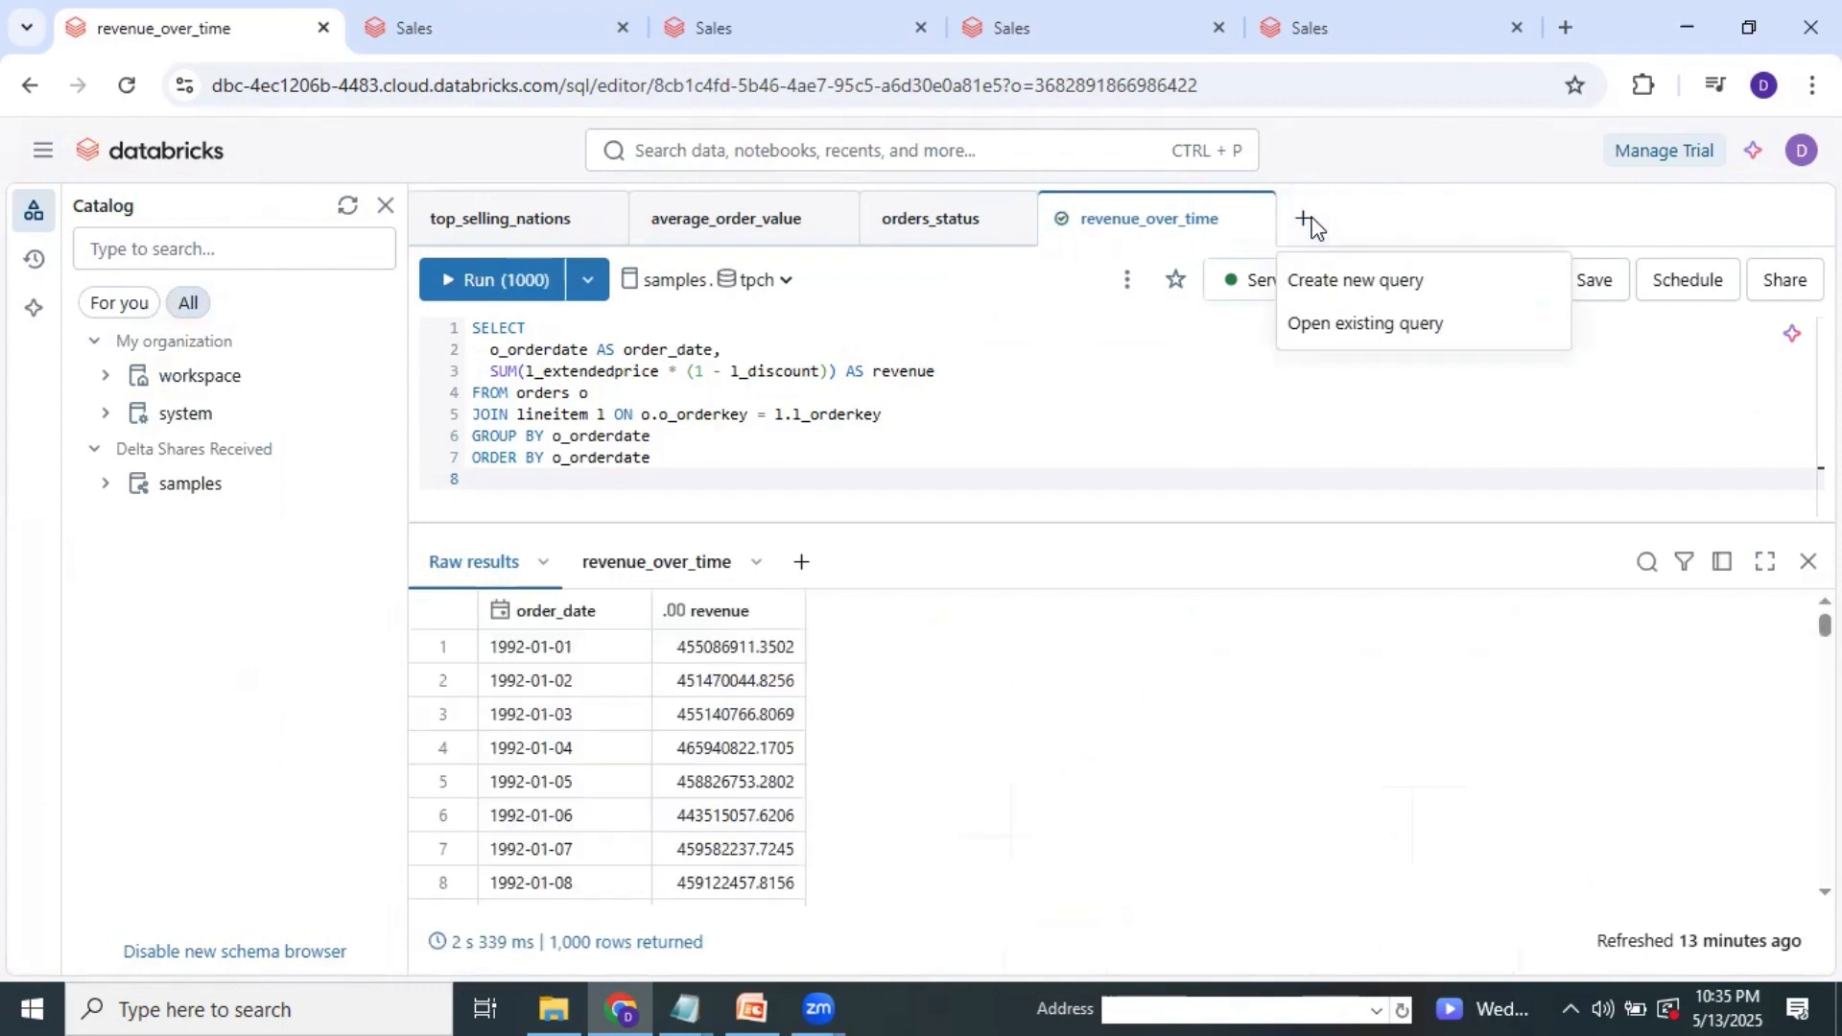
left_click(1203, 403)
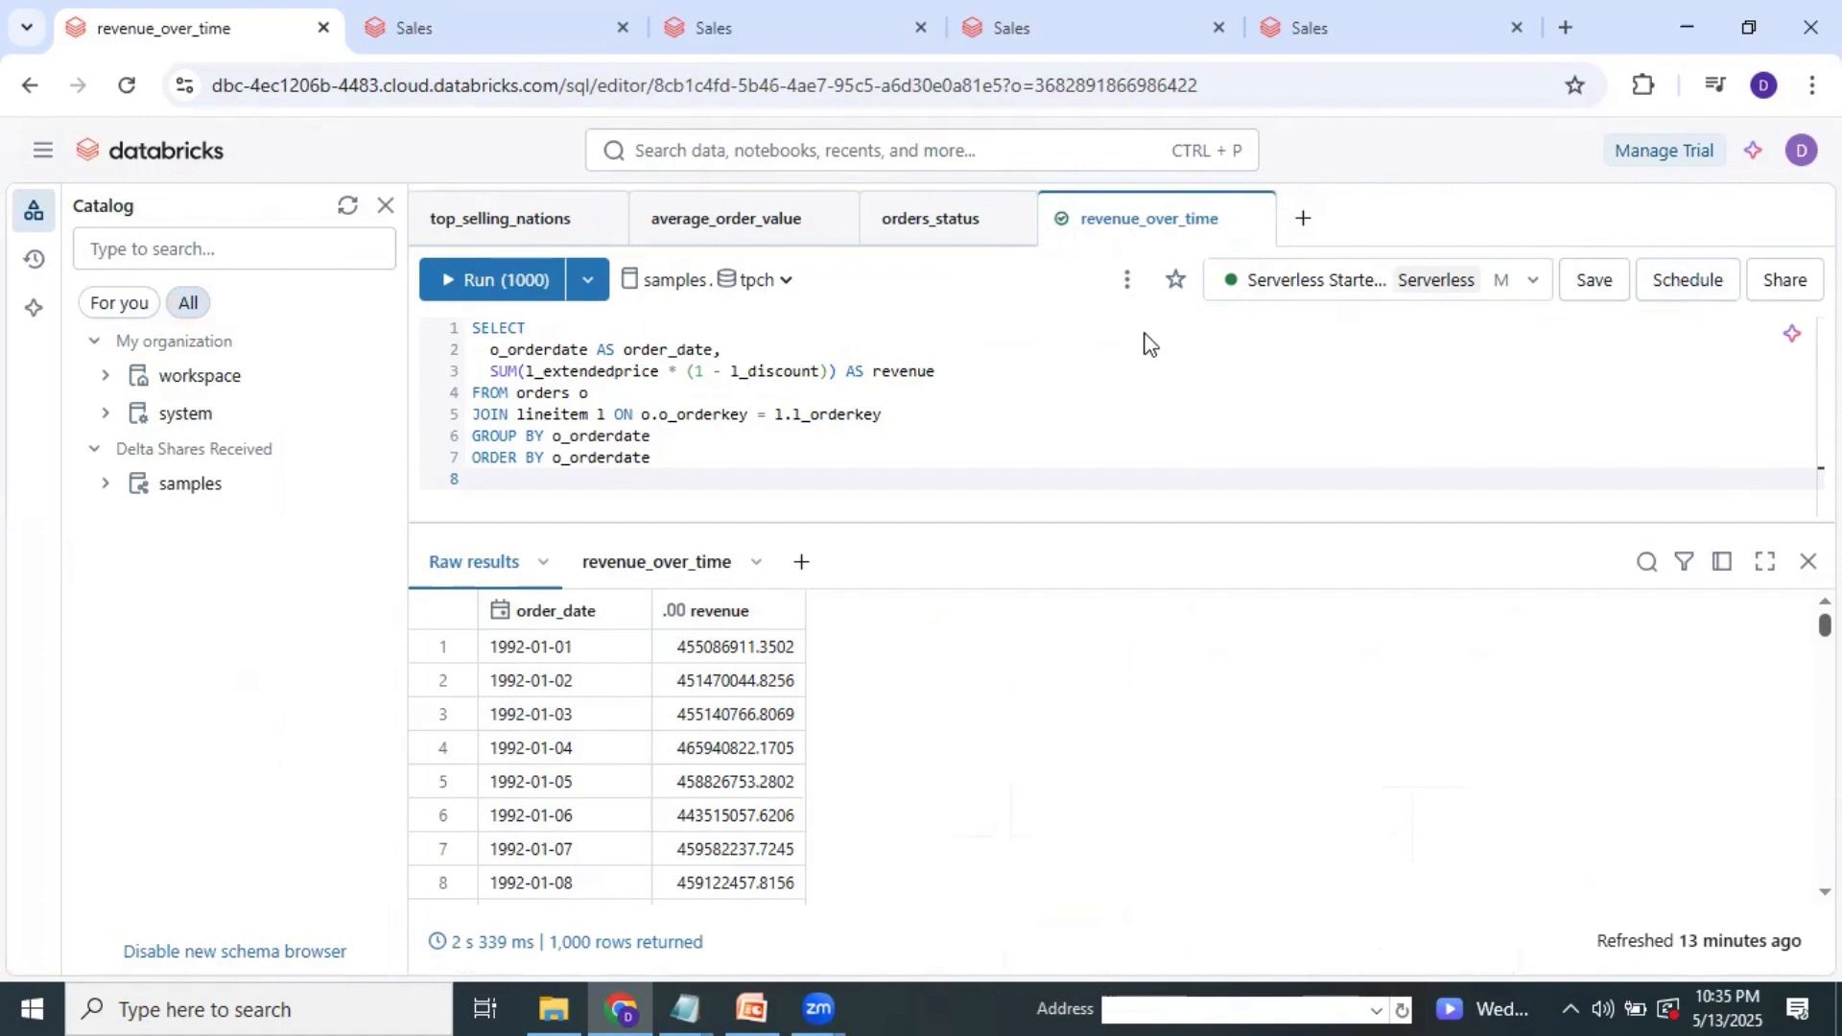
Review the additional actions for the revenue_over_time query and the SQL warehouses available to run it.
left_click(1128, 279)
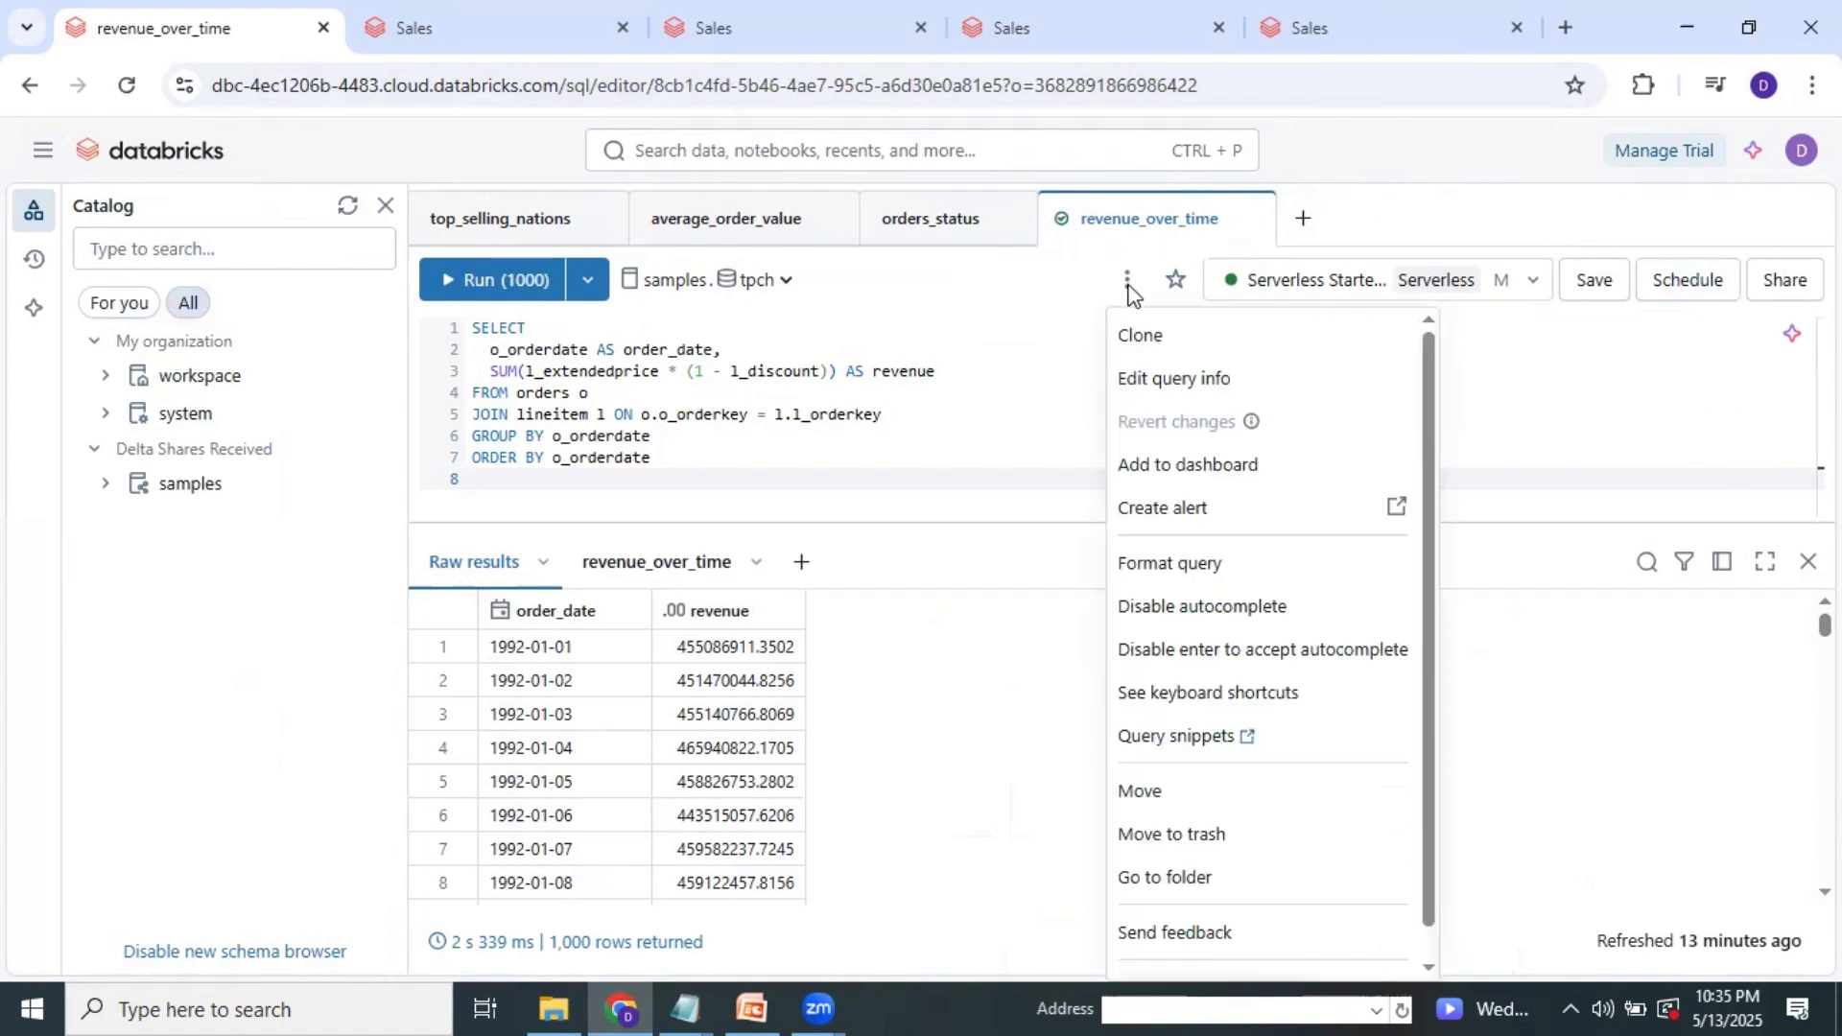
left_click(1129, 293)
left_click(1128, 288)
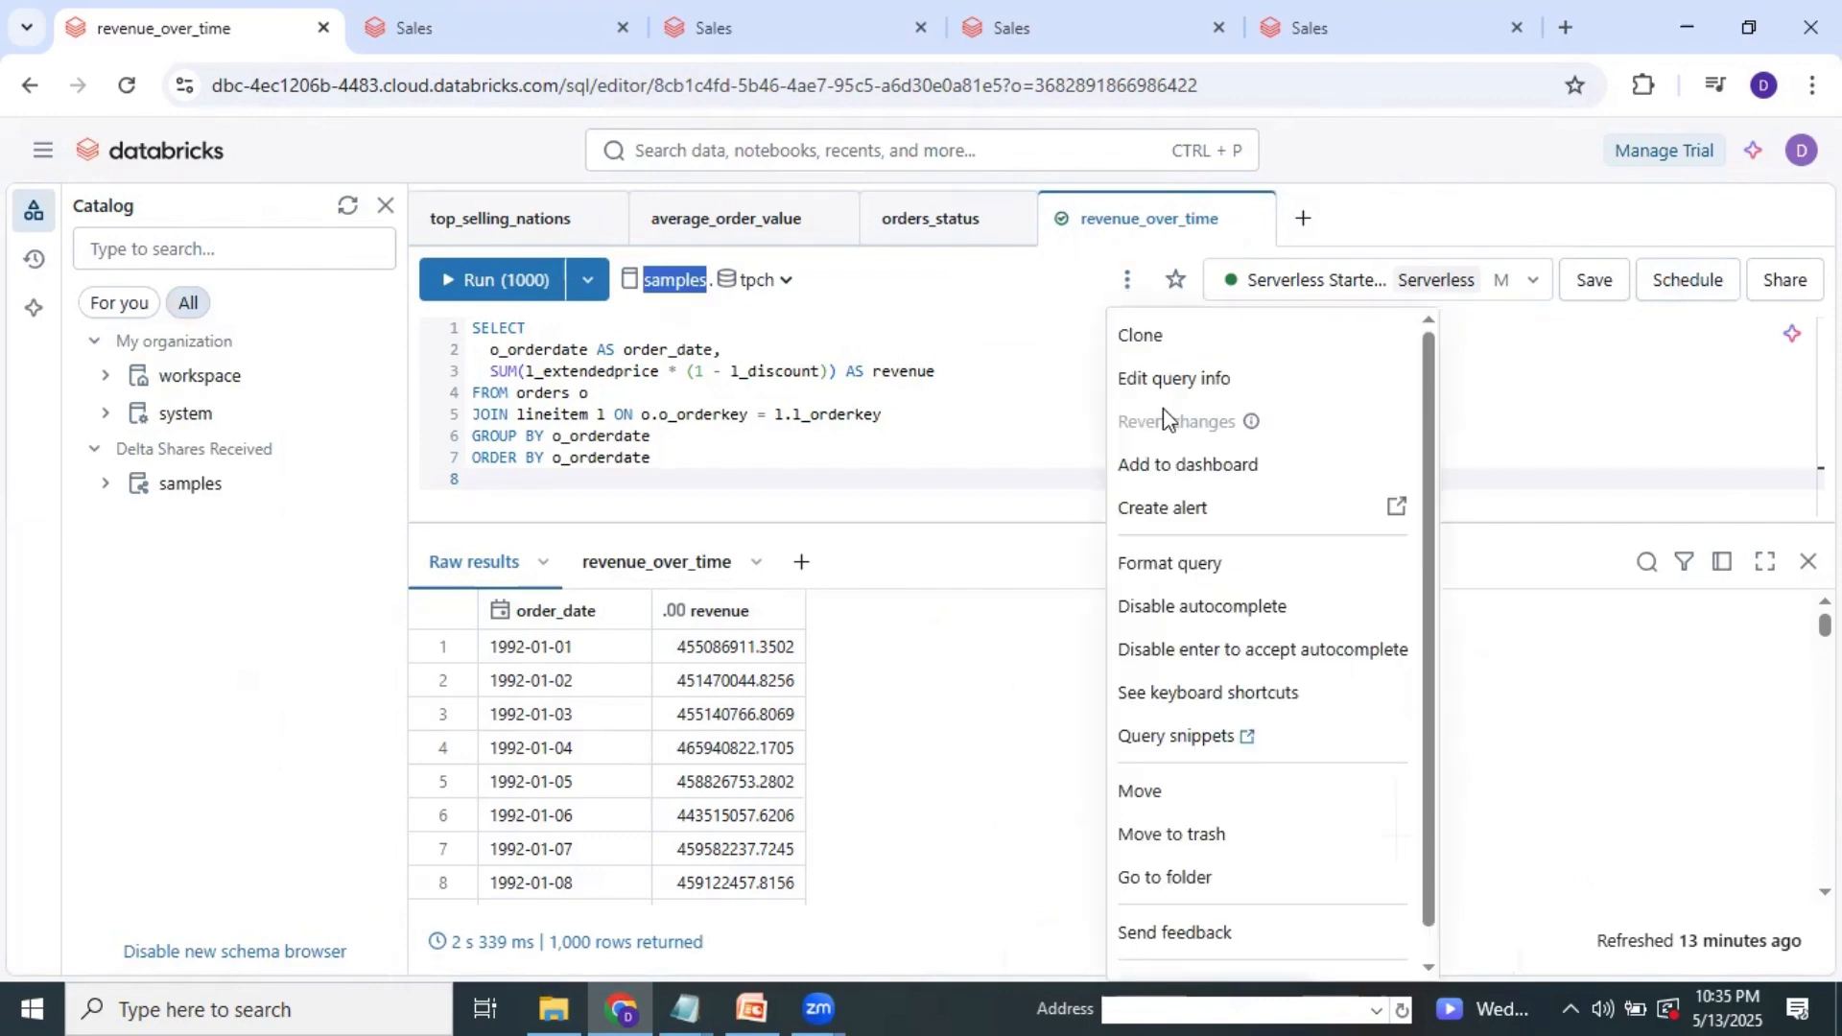
left_click(1567, 413)
left_click(1537, 278)
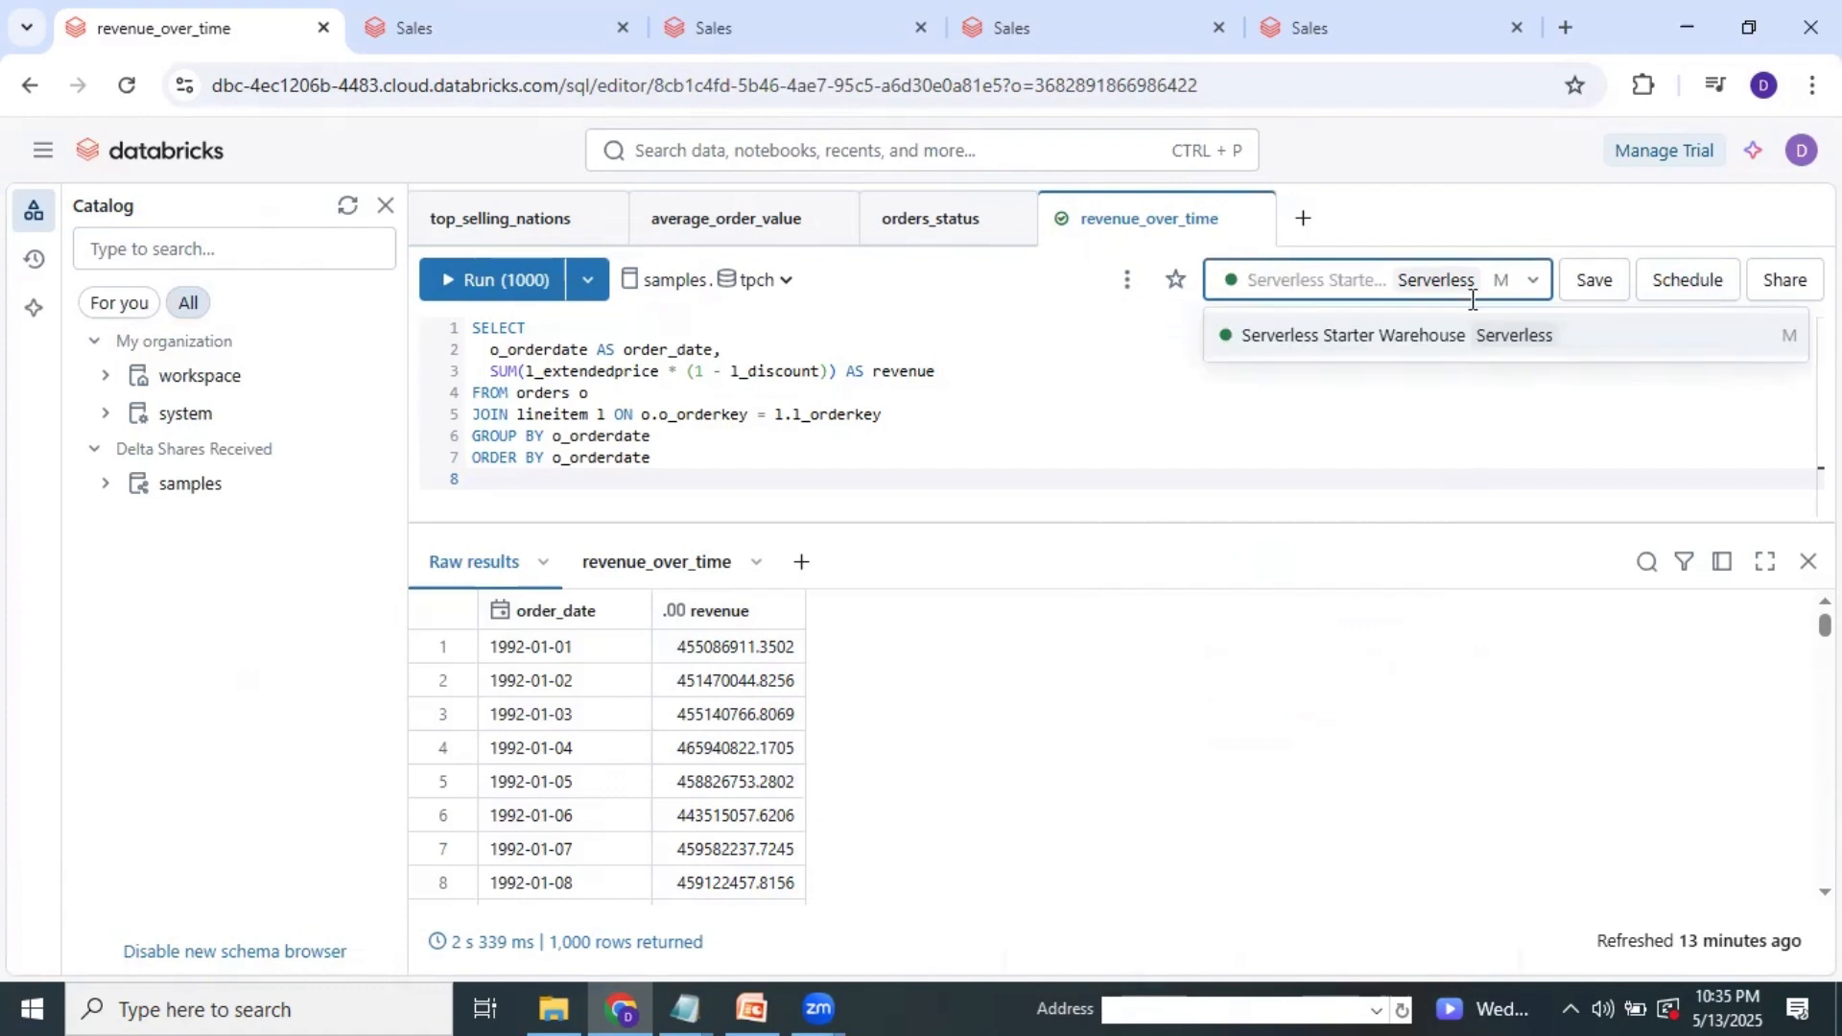
left_click(1545, 433)
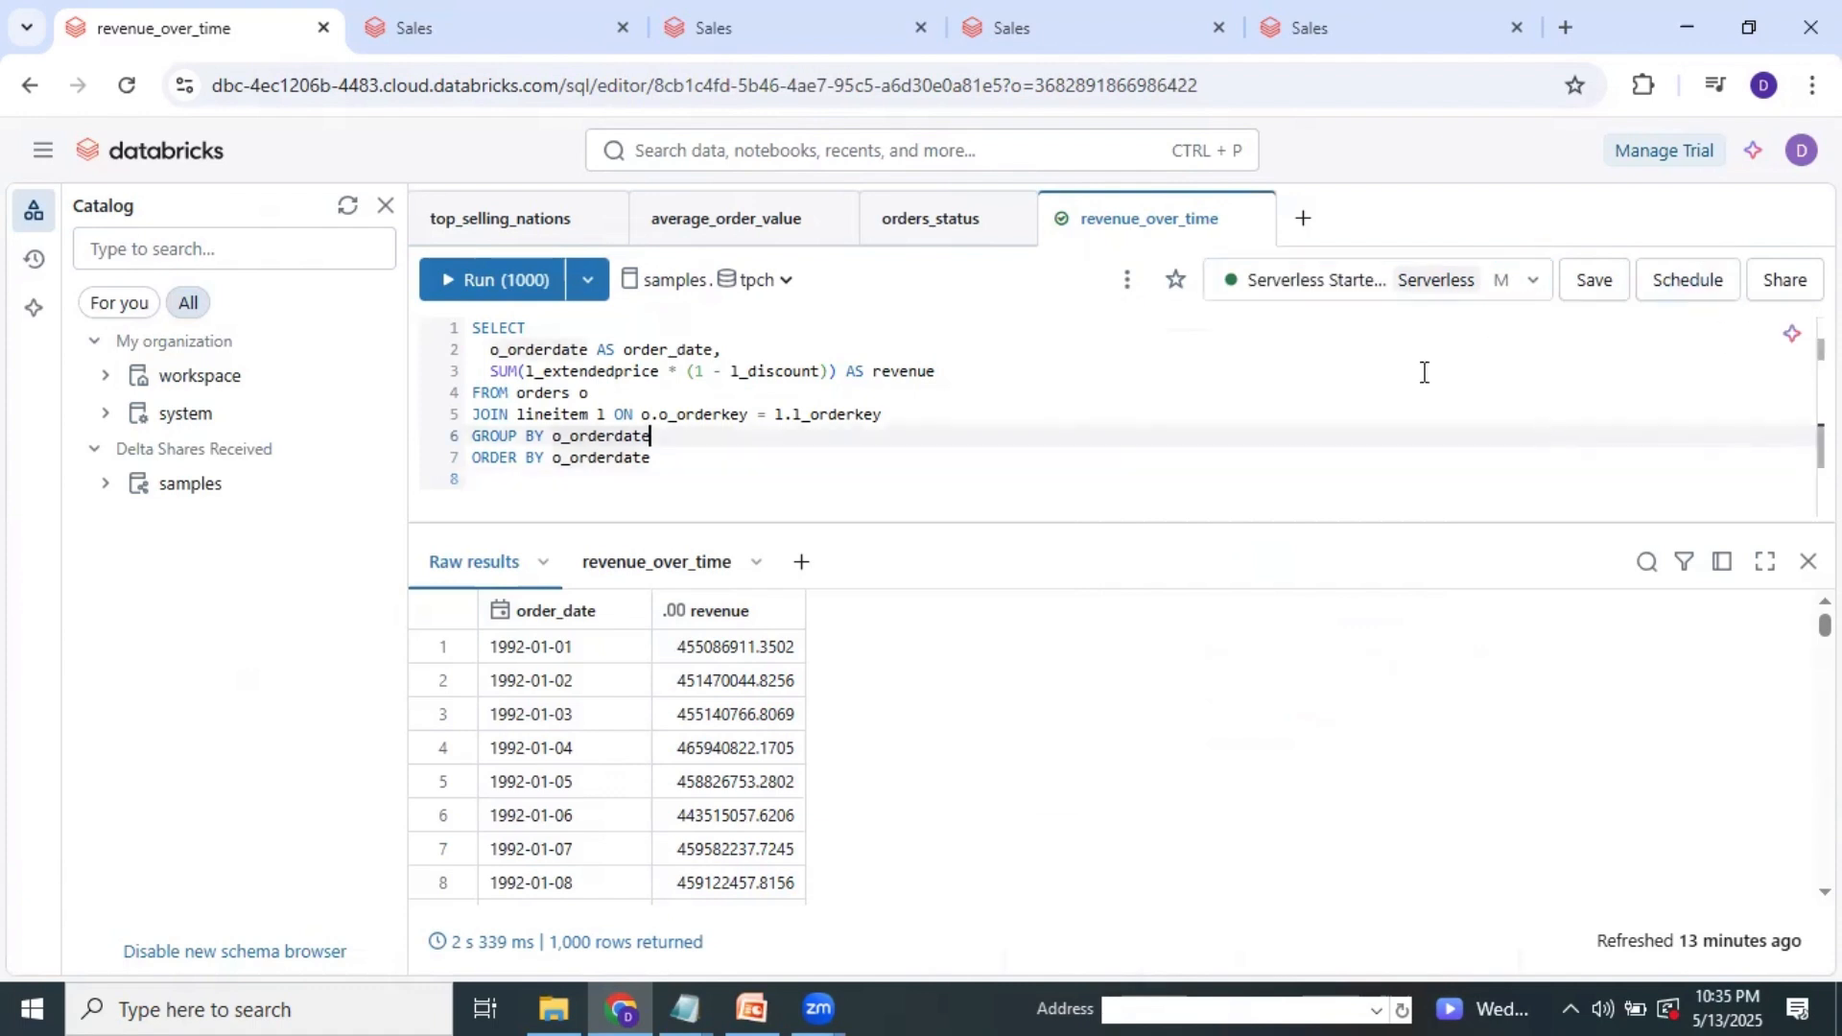